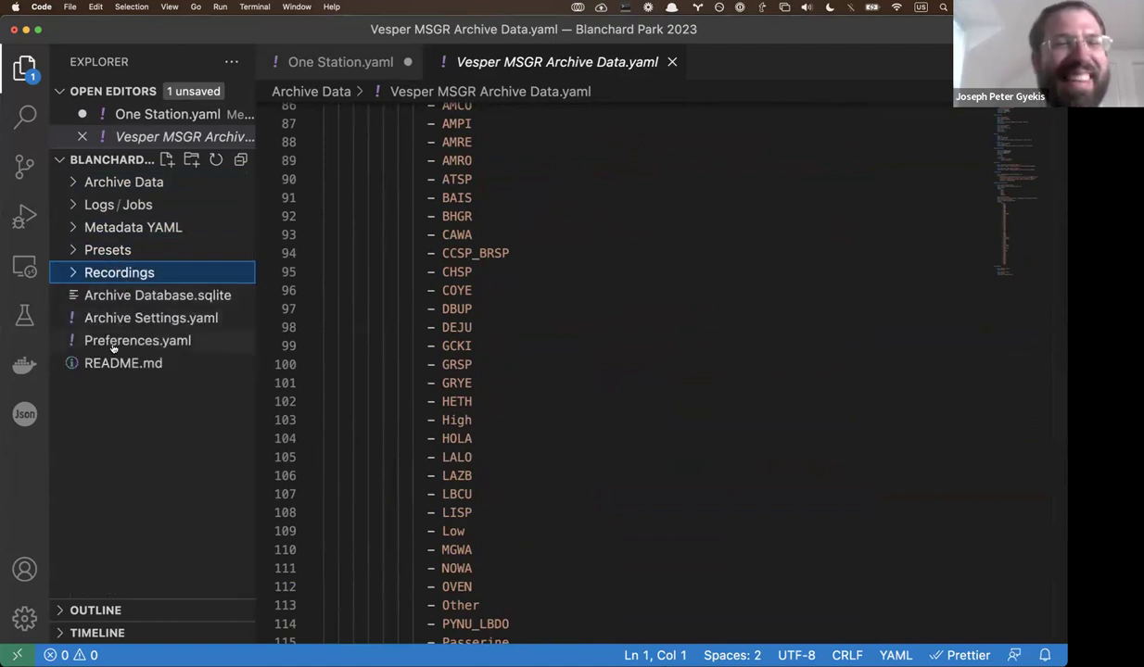
- Review the contents of Preferences.yaml and Archive Settings.yaml in the Blanchard Park 2023 archive
{"action": "left_click", "coordinate": [115, 341]}
{"action": "scroll", "coordinate": [469, 304], "scroll_direction": "down", "scroll_amount": 1}
{"action": "scroll", "coordinate": [468, 304], "scroll_direction": "down", "scroll_amount": 5}
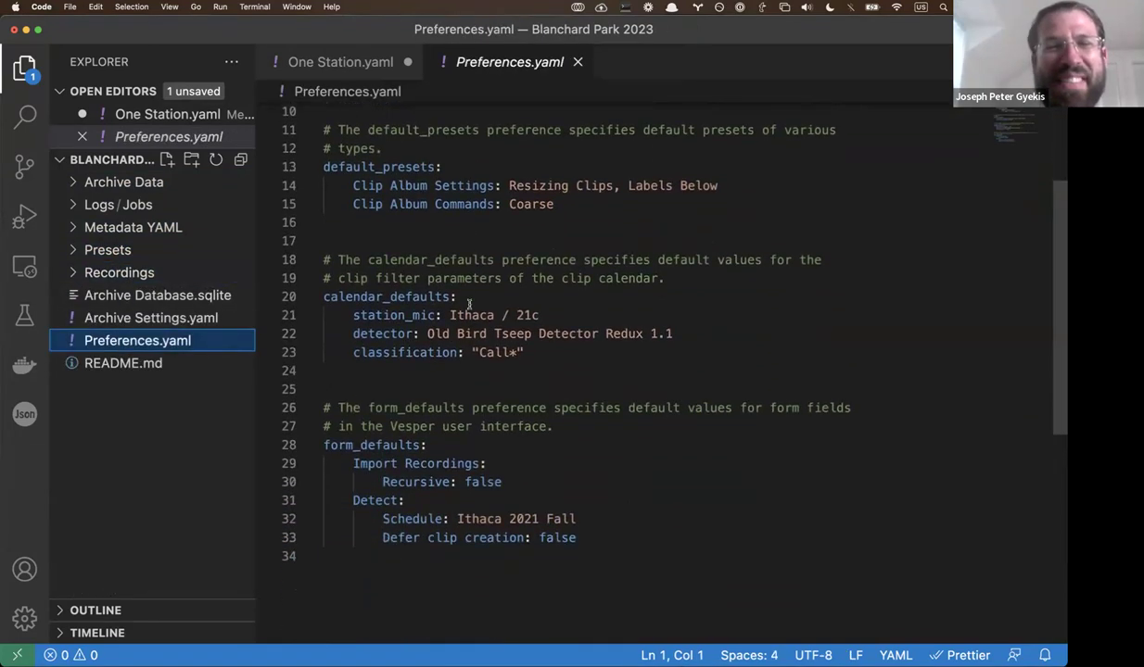
{"action": "scroll", "coordinate": [500, 306], "scroll_direction": "up", "scroll_amount": 3}
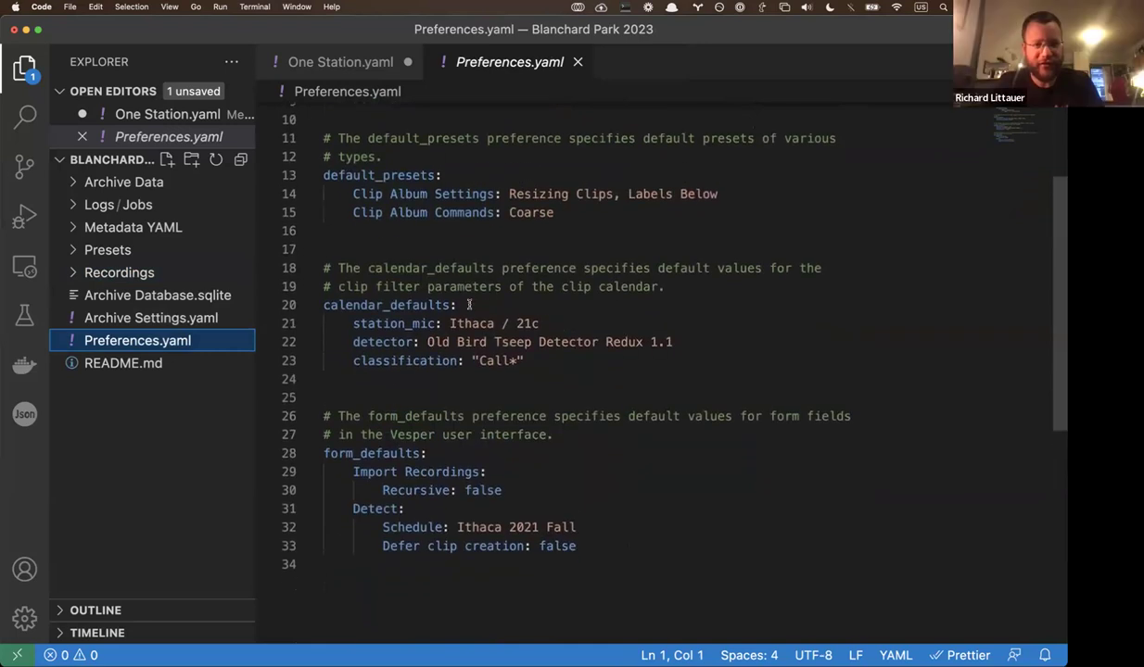
{"action": "left_click", "coordinate": [135, 317]}
{"action": "scroll", "coordinate": [574, 371], "scroll_direction": "down", "scroll_amount": 8}
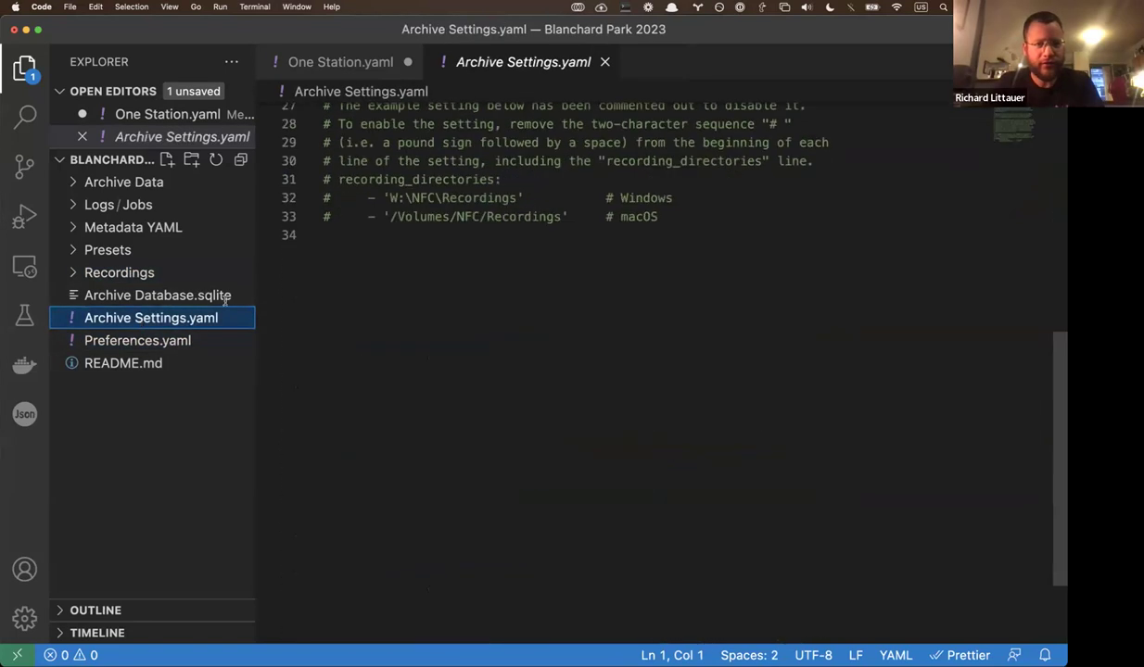
{"action": "scroll", "coordinate": [556, 324], "scroll_direction": "up", "scroll_amount": 8}
- Close the unsaved One Station.yaml file, and close the Blanchard Park 2023 and Recordings project windows
{"action": "left_click", "coordinate": [604, 259]}
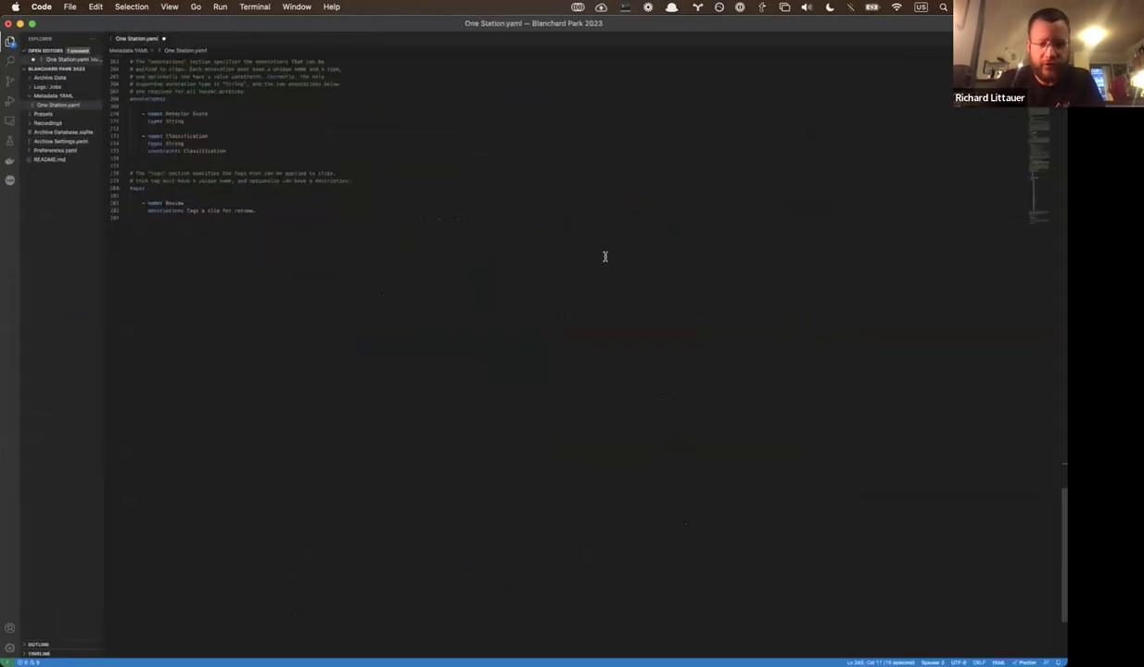
{"action": "key", "text": "super+equal"}
{"action": "key", "text": "super+equal"}
{"action": "left_click", "coordinate": [518, 255]}
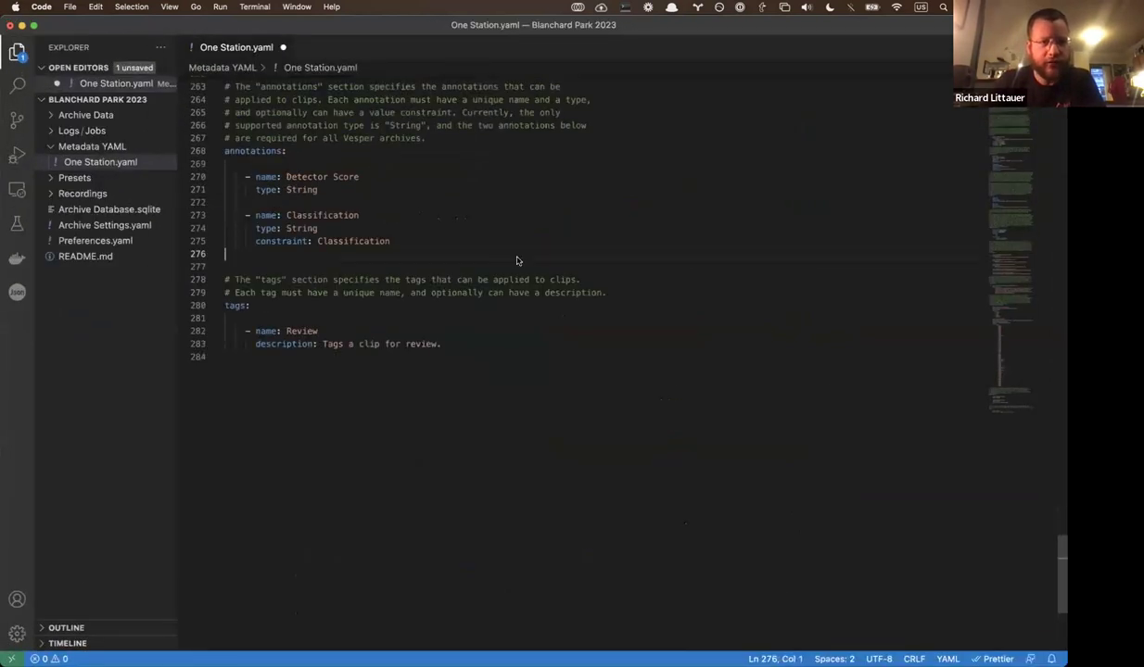
{"action": "key", "text": "super+w"}
{"action": "left_click", "coordinate": [538, 390]}
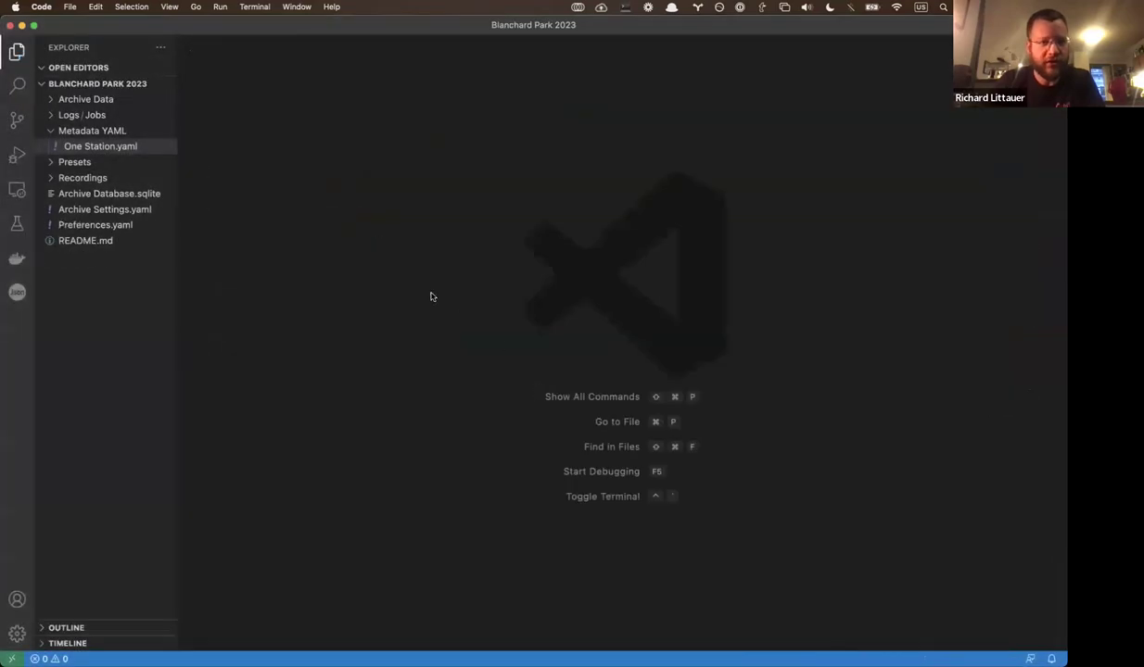
{"action": "key", "text": "super+w"}
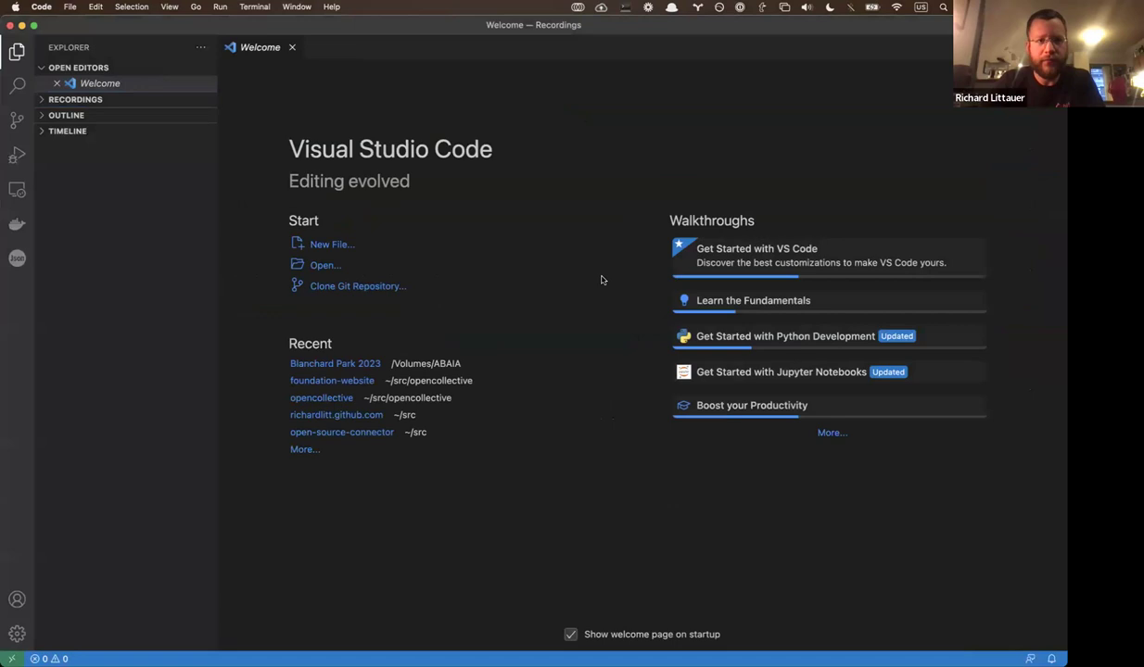
{"action": "key", "text": "super+w"}
{"action": "key", "text": "super+w"}
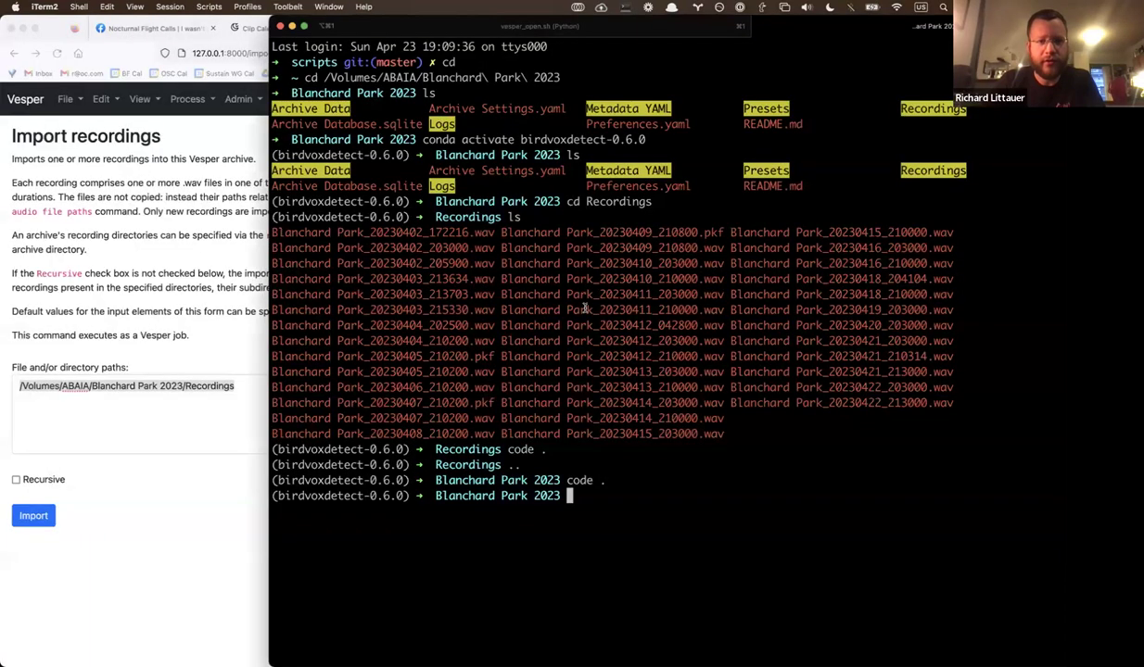
- Switch to Vesper in Firefox, import the recordings from /Volumes/ABAIA/Blanchard Park 2023/Recordings and review the import job's log
{"action": "left_click", "coordinate": [55, 492]}
{"action": "left_click", "coordinate": [33, 516]}
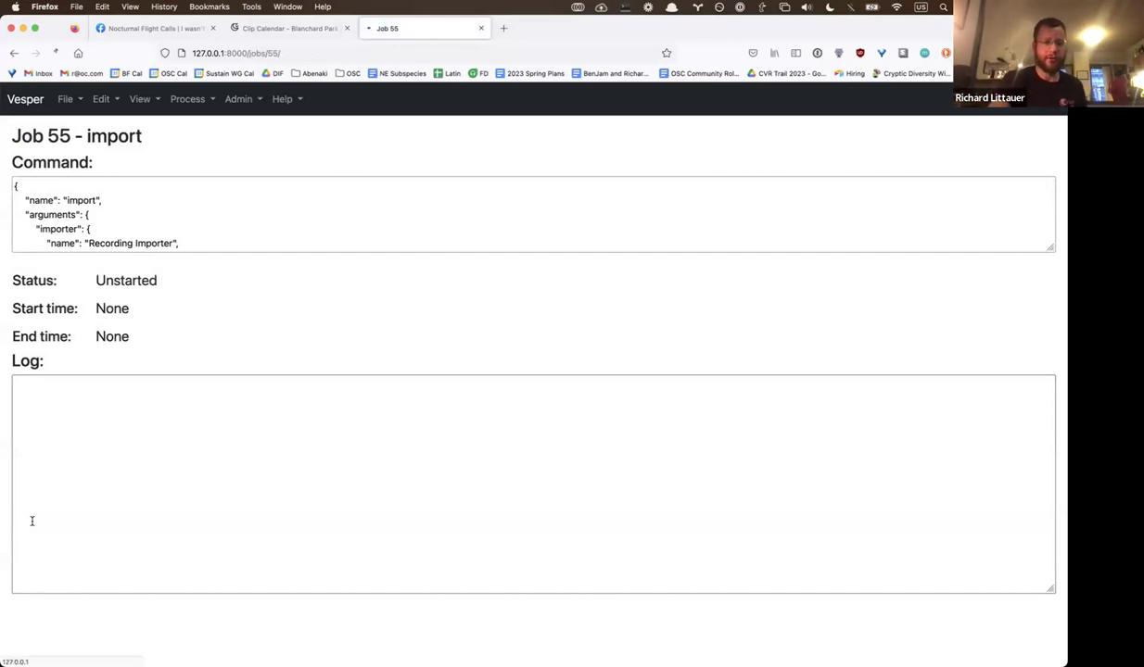
{"action": "scroll", "coordinate": [201, 540], "scroll_direction": "up", "scroll_amount": 2}
{"action": "scroll", "coordinate": [201, 540], "scroll_direction": "up", "scroll_amount": 6}
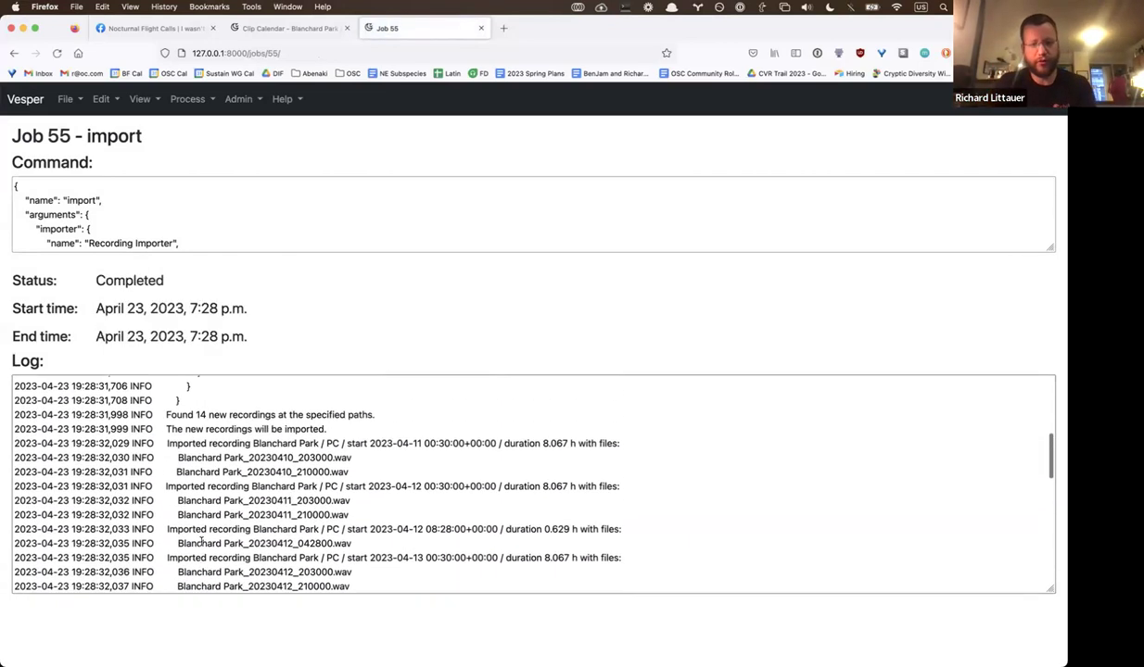
{"action": "scroll", "coordinate": [201, 540], "scroll_direction": "down", "scroll_amount": 10}
{"action": "scroll", "coordinate": [201, 540], "scroll_direction": "up", "scroll_amount": 6}
{"action": "scroll", "coordinate": [201, 540], "scroll_direction": "down", "scroll_amount": 6}
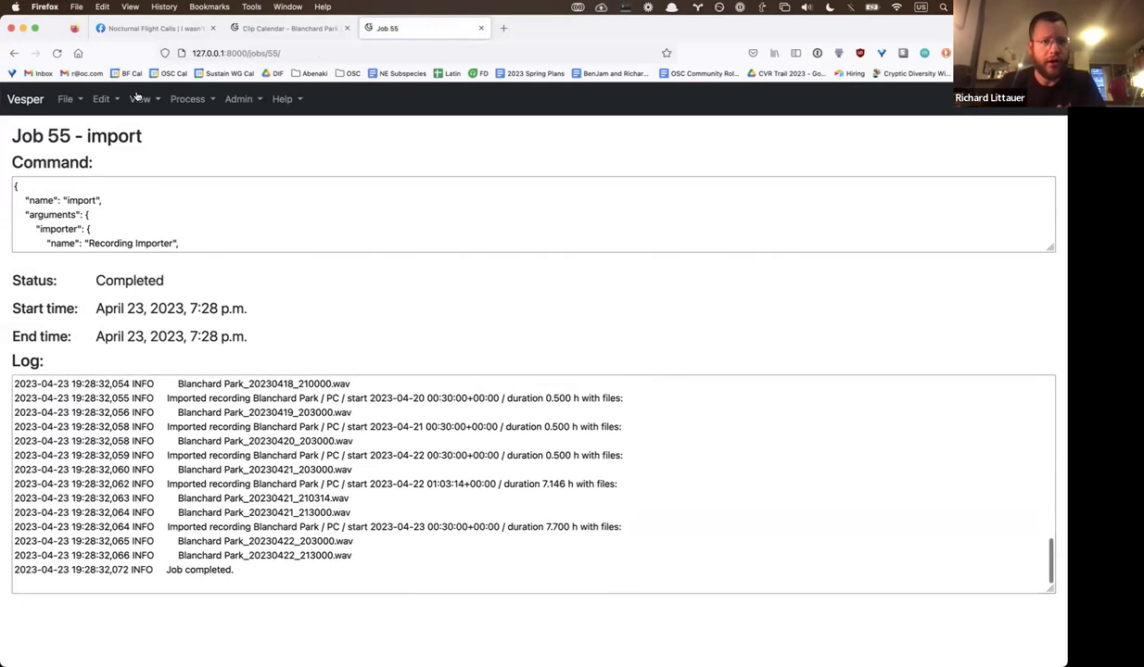
- Display the clip calendar for the Blanchard Park archive
{"action": "left_click", "coordinate": [137, 104]}
{"action": "left_click", "coordinate": [149, 127]}
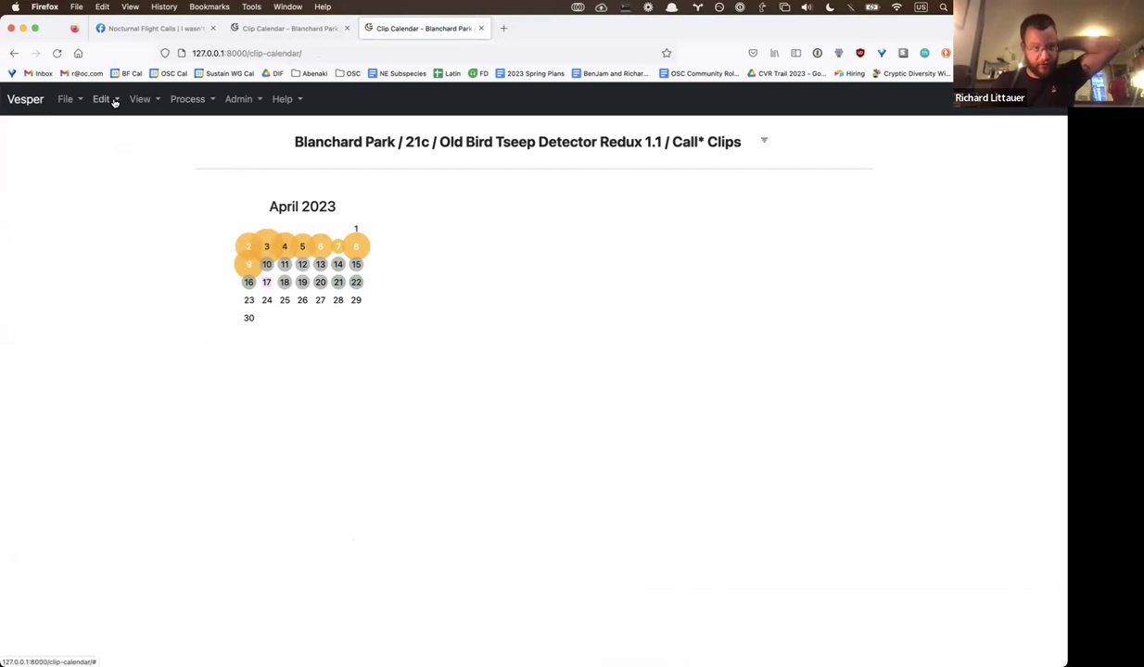
{"action": "left_click", "coordinate": [69, 99]}
{"action": "left_click", "coordinate": [405, 204]}
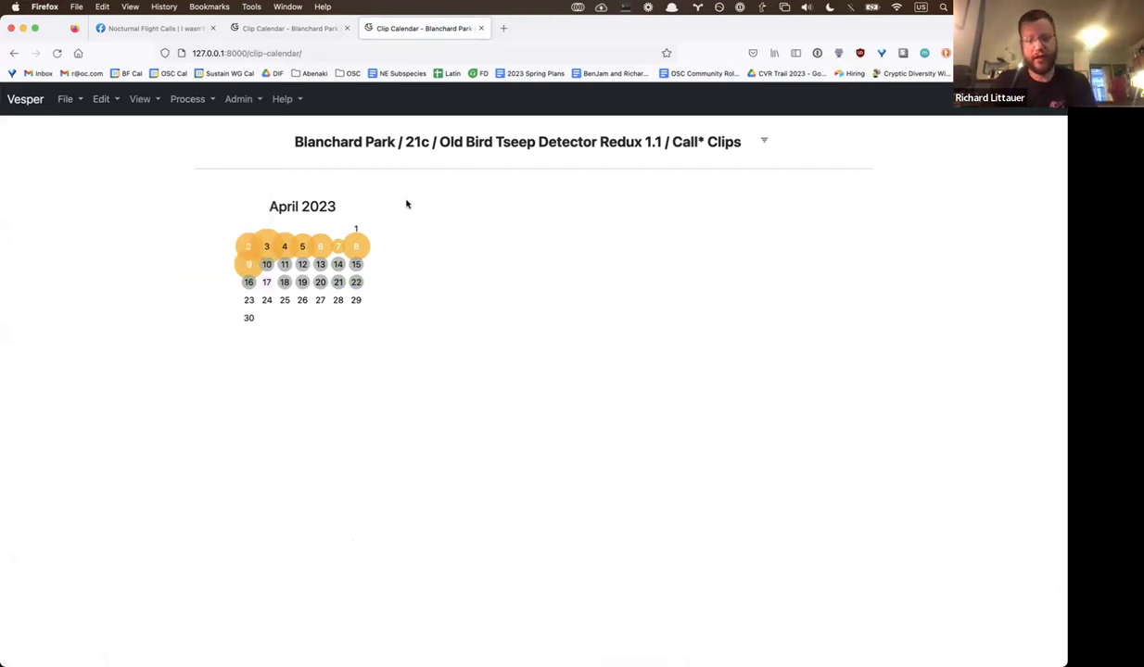
- Open the Django administration site at 127.0.0.1:8000/admin/
{"action": "left_click", "coordinate": [297, 53]}
{"action": "left_click", "coordinate": [297, 53]}
{"action": "key", "text": "BackSpace"}
{"action": "key", "text": "BackSpace"}
{"action": "key", "text": "BackSpace"}
{"action": "key", "text": "BackSpace"}
{"action": "key", "text": "BackSpace"}
{"action": "key", "text": "BackSpace"}
{"action": "key", "text": "BackSpace"}
{"action": "key", "text": "BackSpace"}
{"action": "key", "text": "BackSpace"}
{"action": "key", "text": "BackSpace"}
{"action": "key", "text": "BackSpace"}
{"action": "key", "text": "BackSpace"}
{"action": "key", "text": "BackSpace"}
{"action": "key", "text": "BackSpace"}
{"action": "type", "text": "admin/"}
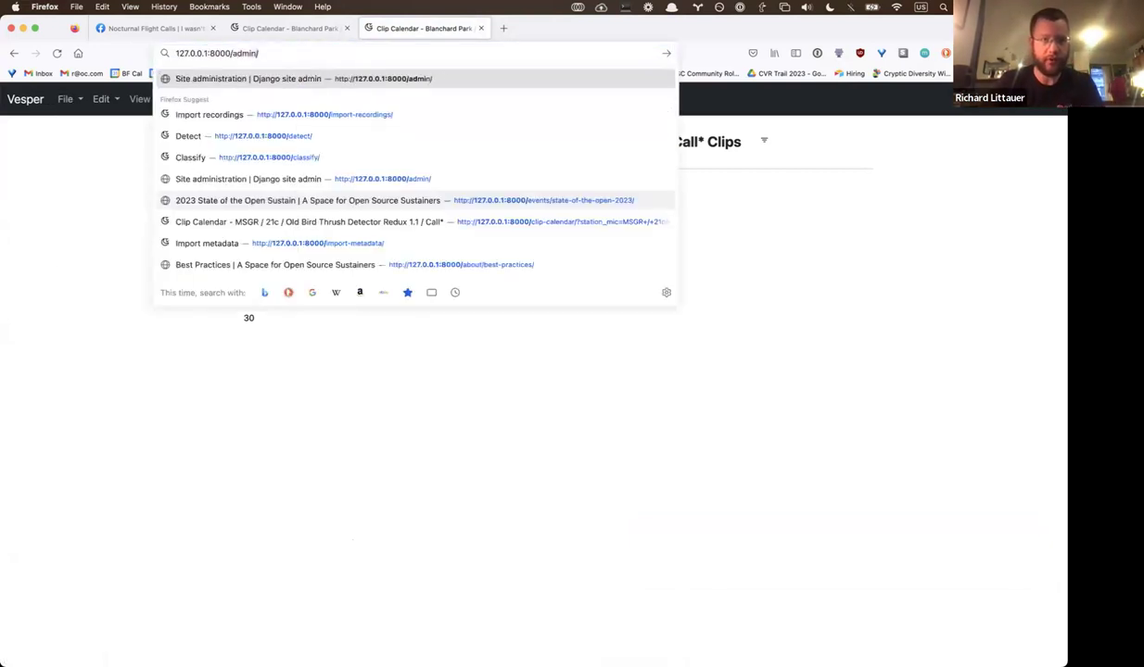
{"action": "key", "text": "Return"}
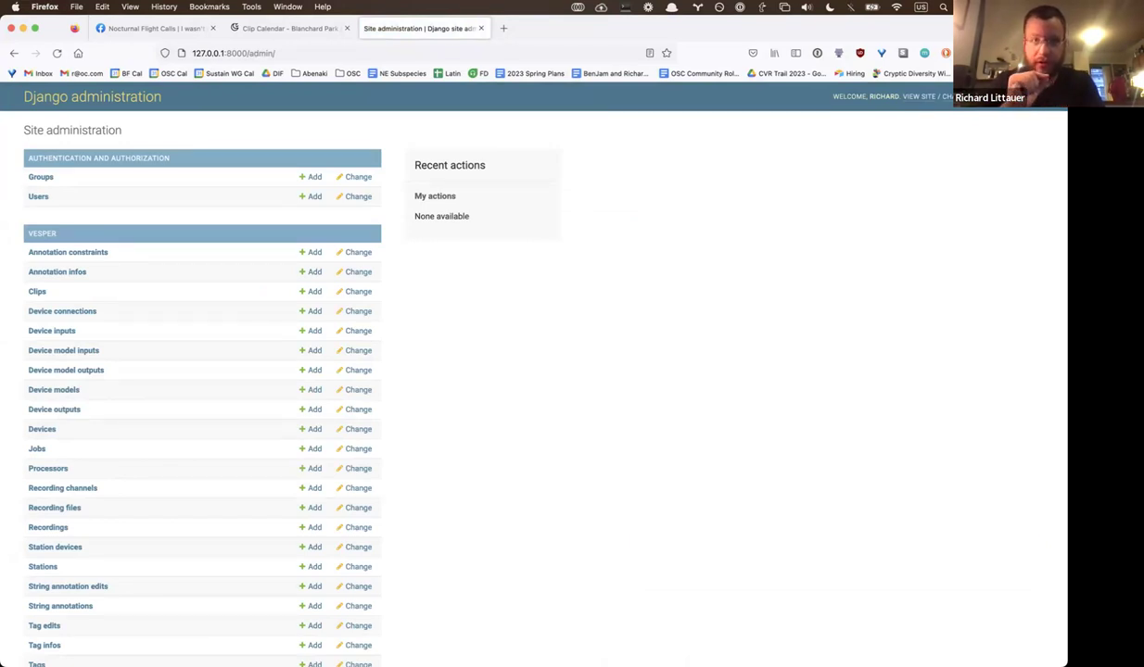
- Switch to the terminal, list the archive folder's contents and highlight the line containing Archive Database.sqlite
{"action": "key", "text": "super+Tab"}
{"action": "type", "text": "ls"}
{"action": "key", "text": "Return"}
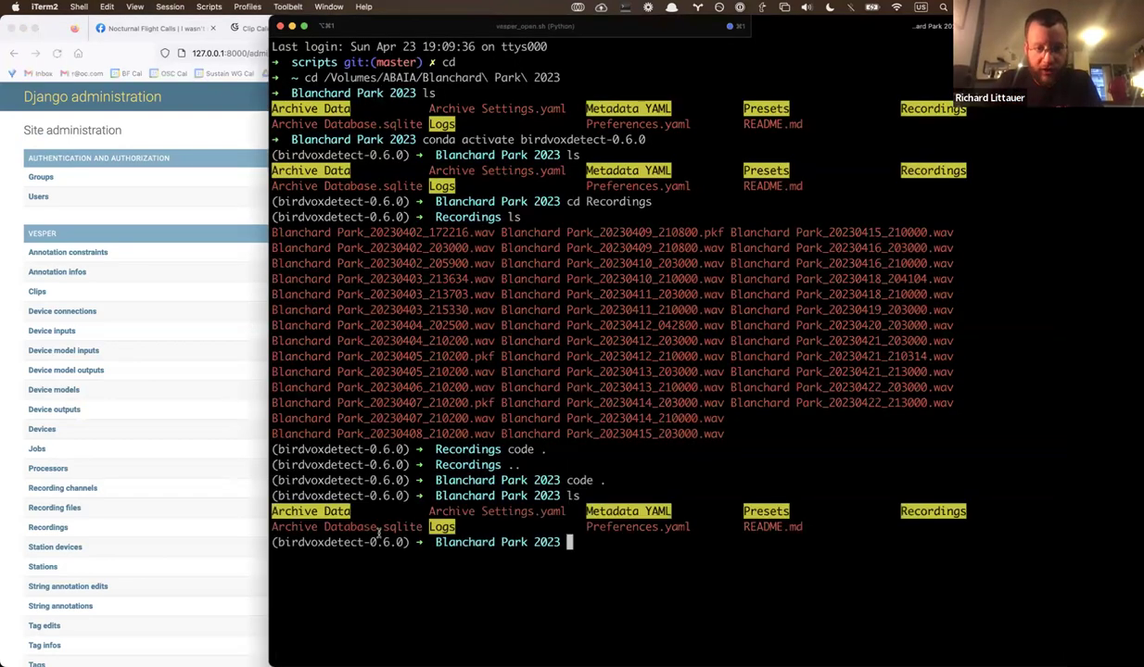
{"action": "triple_click", "coordinate": [376, 526]}
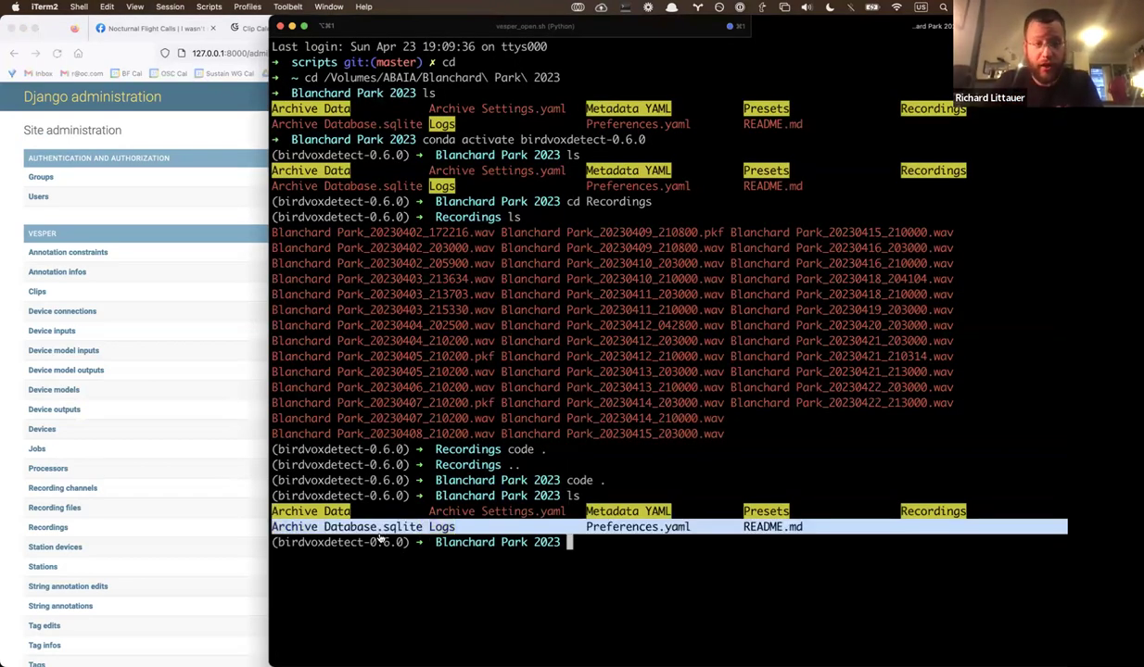
- Switch back to Firefox, view the station devices list in the administration site and return to the clip calendar
{"action": "left_click", "coordinate": [70, 463]}
{"action": "scroll", "coordinate": [71, 476], "scroll_direction": "down", "scroll_amount": 1}
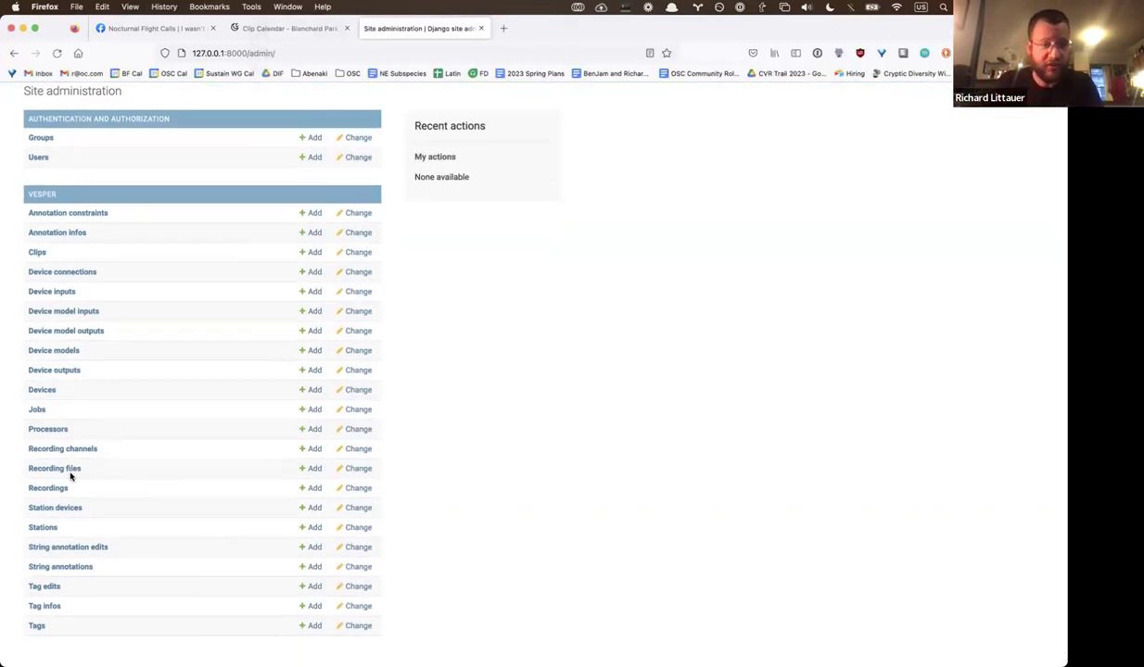
{"action": "left_click", "coordinate": [58, 508]}
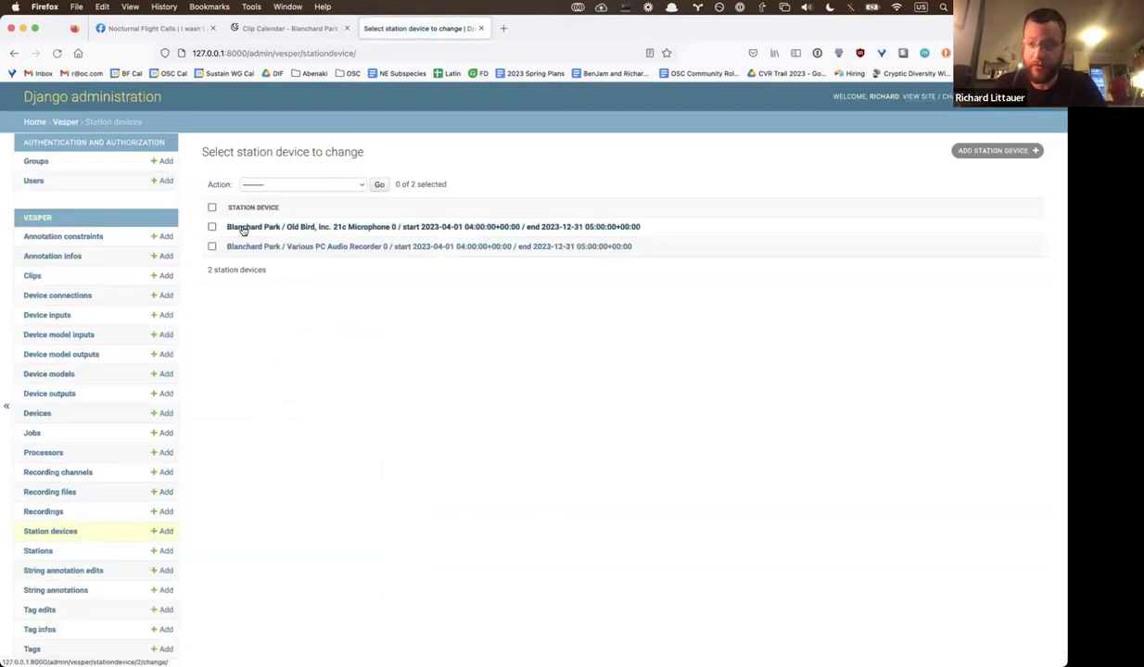
{"action": "key", "text": "super+Left"}
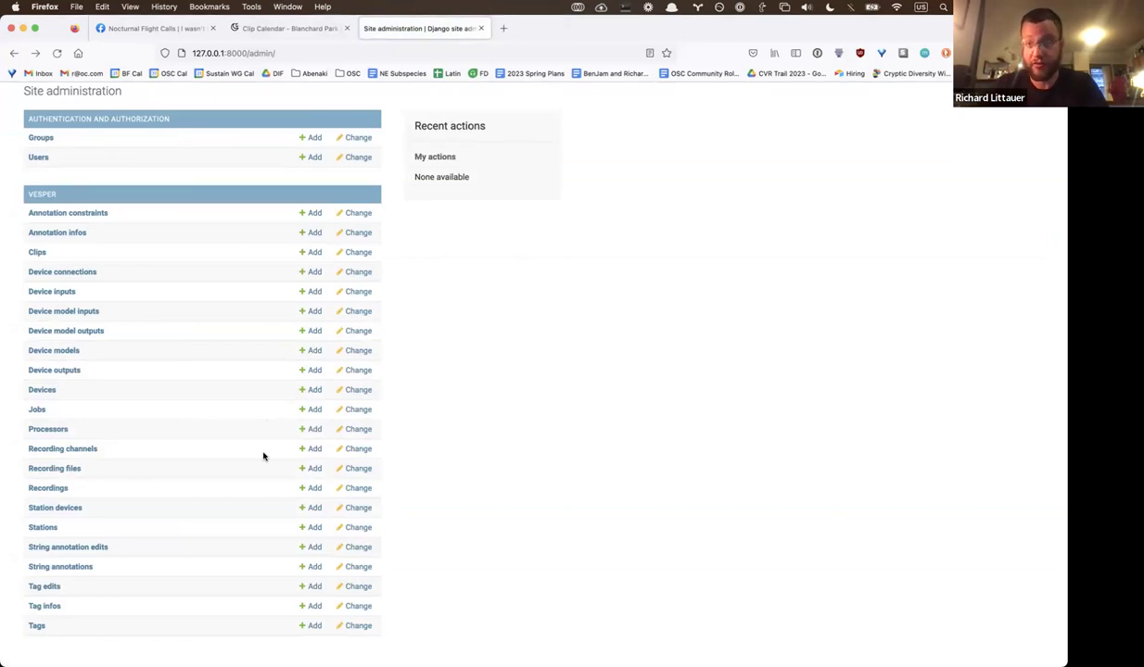
{"action": "key", "text": "super+Left"}
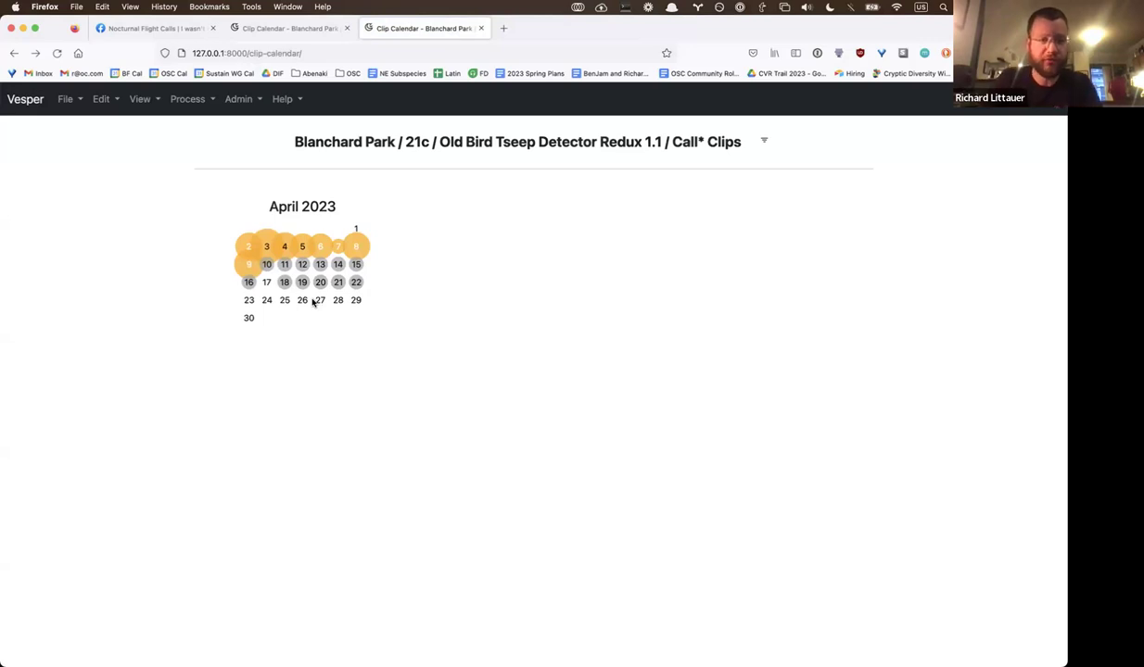
- Open the Detect form and select the BirdVoxDetect 0.6.0 FT 50 detector and the Blanchard Park station
{"action": "left_click", "coordinate": [181, 103]}
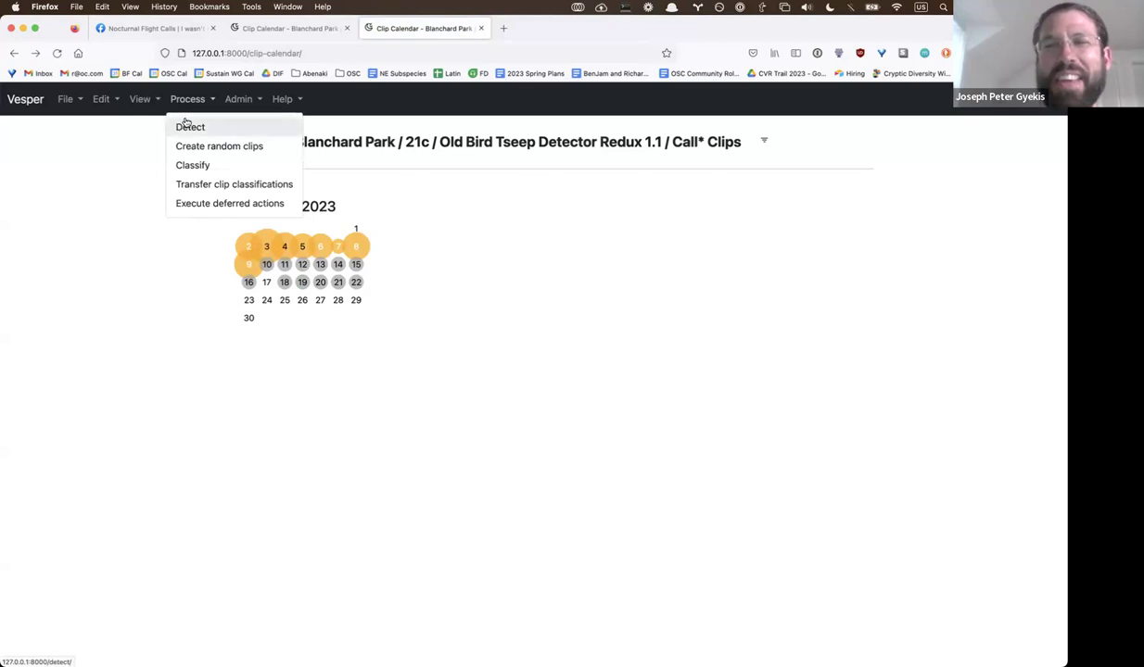
{"action": "left_click", "coordinate": [524, 249]}
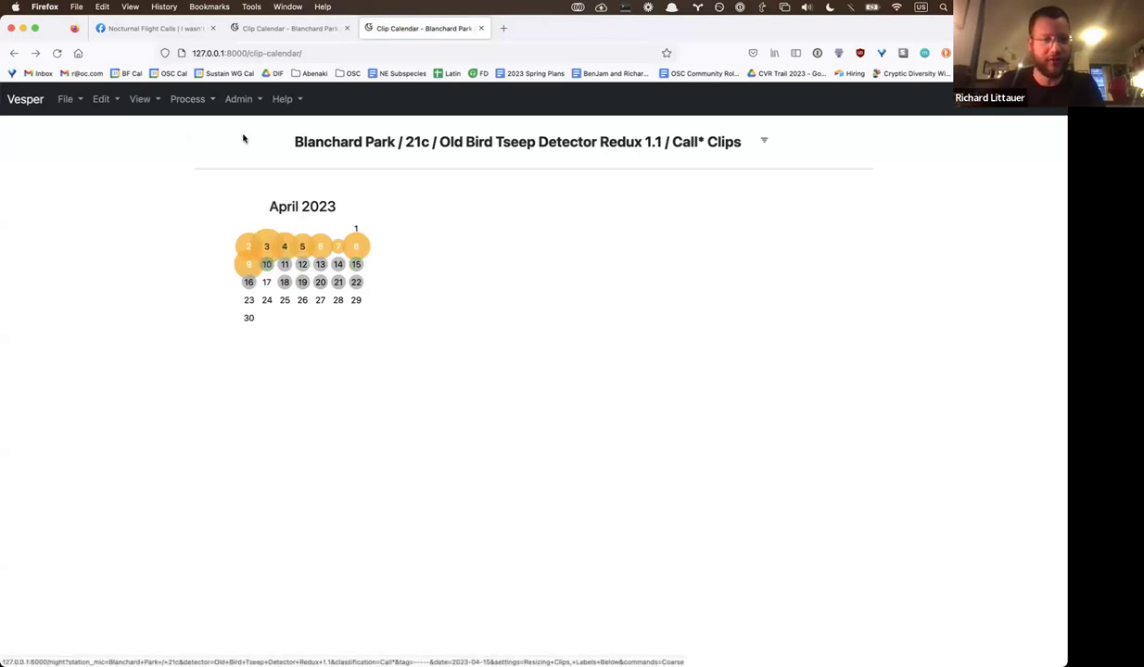
{"action": "left_click", "coordinate": [182, 100]}
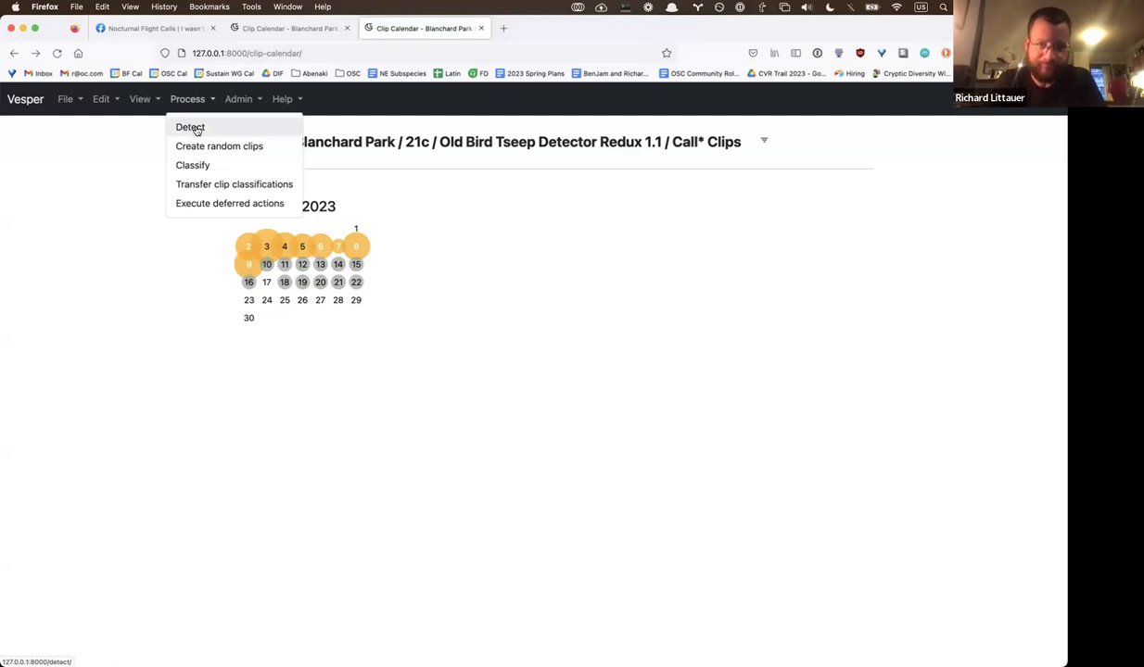
{"action": "left_click", "coordinate": [193, 129]}
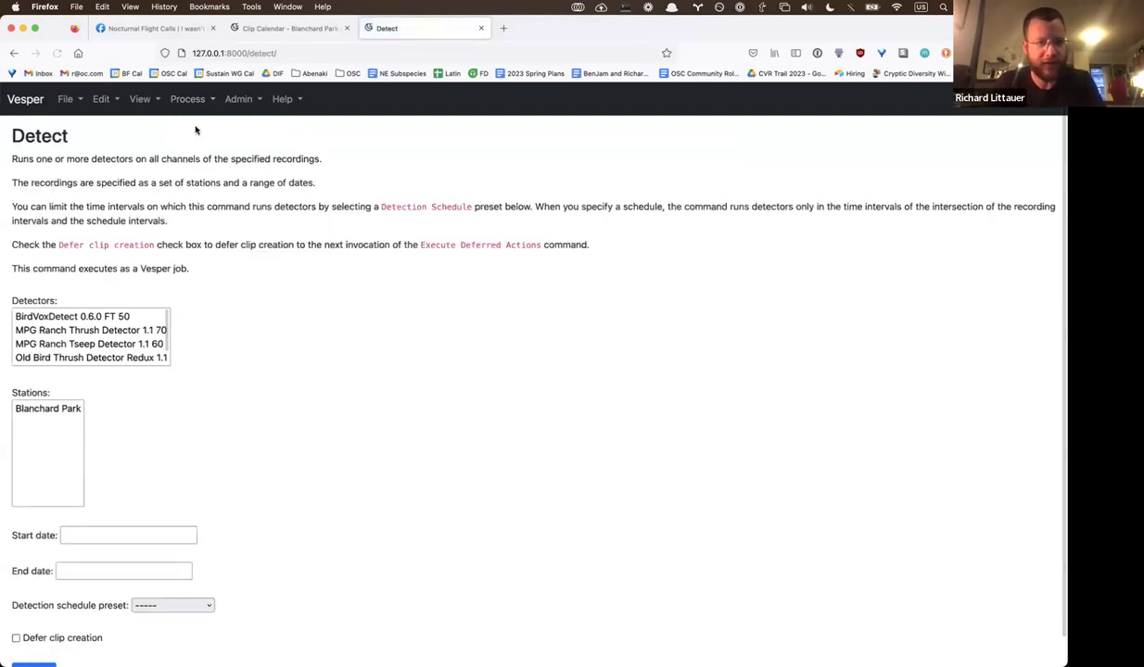
{"action": "left_click", "coordinate": [83, 317]}
{"action": "left_click", "coordinate": [65, 411]}
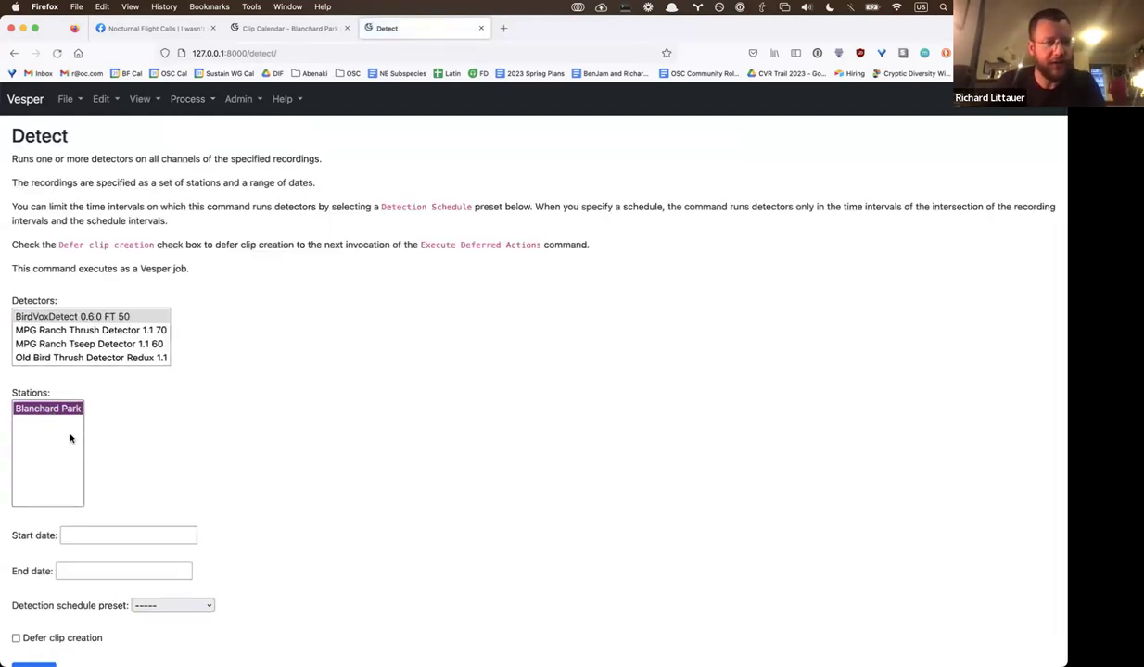
- Set the detection start date to 2023-04-20
{"action": "left_click", "coordinate": [93, 534]}
{"action": "scroll", "coordinate": [156, 445], "scroll_direction": "down", "scroll_amount": 1}
{"action": "type", "text": "2023-1"}
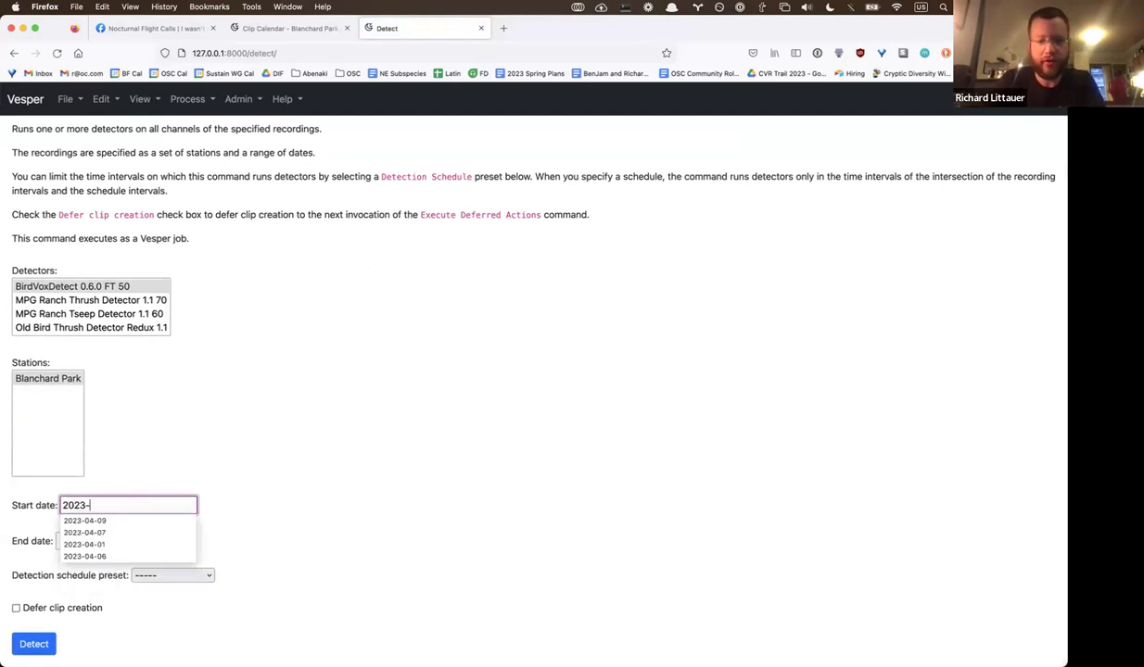
{"action": "key", "text": "BackSpace"}
{"action": "type", "text": "04-"}
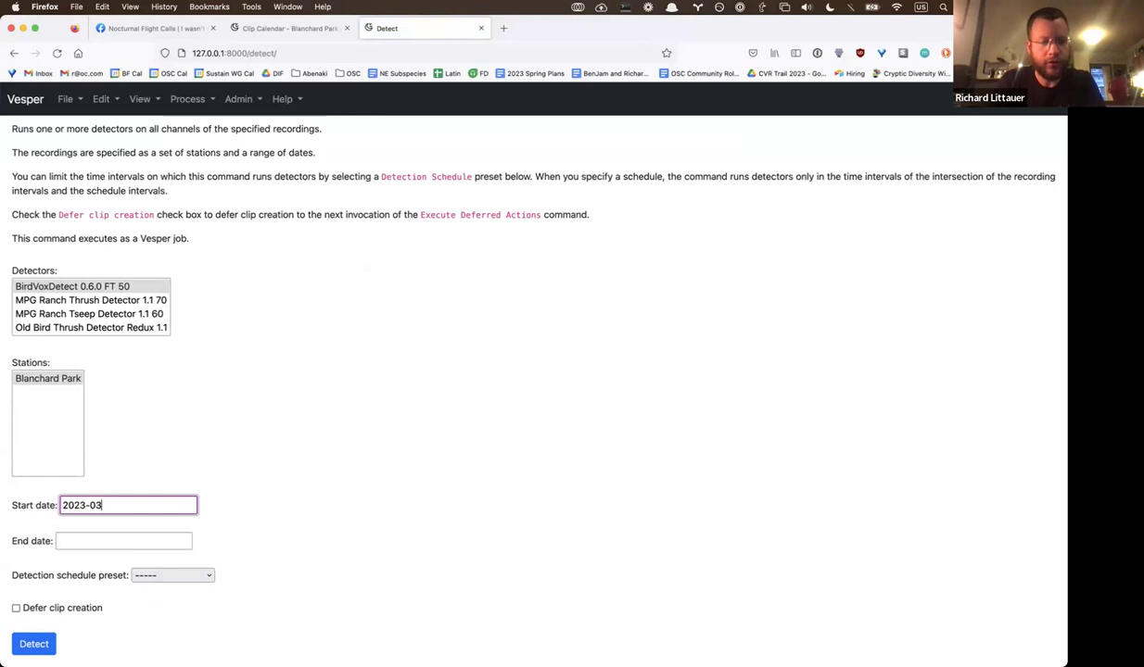
{"action": "type", "text": "21"}
{"action": "type", "text": "0"}
- Set the detection end date to 2023-04-30
{"action": "left_click", "coordinate": [123, 541]}
{"action": "type", "text": "2023-04-"}
{"action": "key", "text": "BackSpace"}
{"action": "key", "text": "BackSpace"}
{"action": "key", "text": "BackSpace"}
{"action": "type", "text": "12-31"}
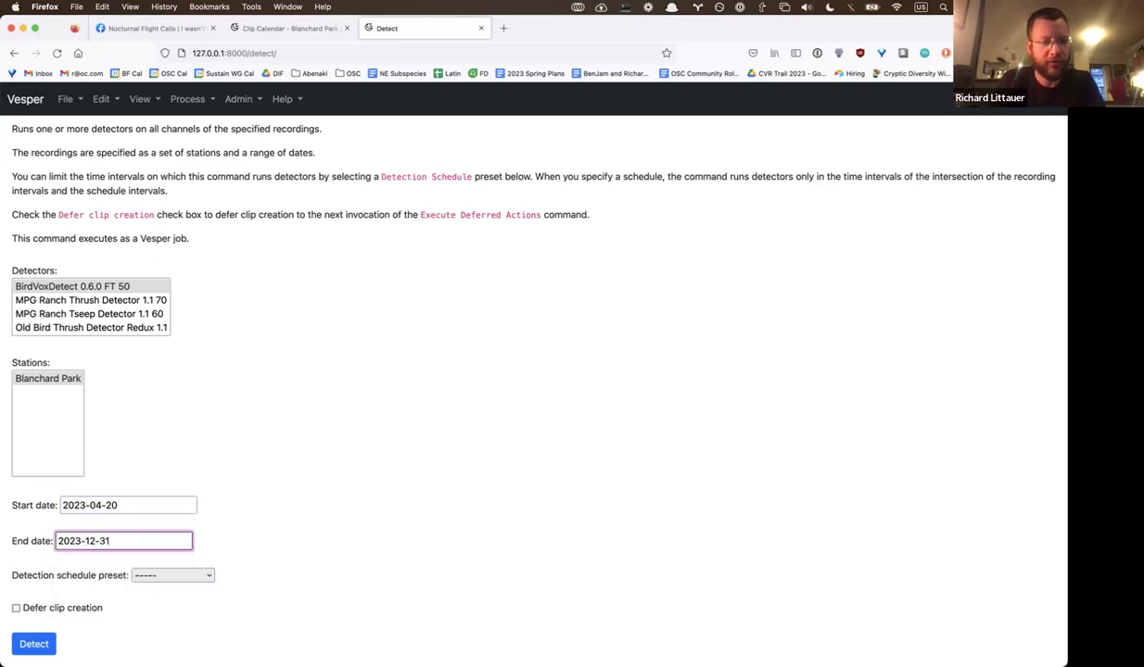
{"action": "key", "text": "BackSpace"}
{"action": "key", "text": "BackSpace"}
{"action": "key", "text": "BackSpace"}
{"action": "key", "text": "BackSpace"}
{"action": "type", "text": "0"}
{"action": "key", "text": "BackSpace"}
{"action": "key", "text": "BackSpace"}
{"action": "type", "text": "03-"}
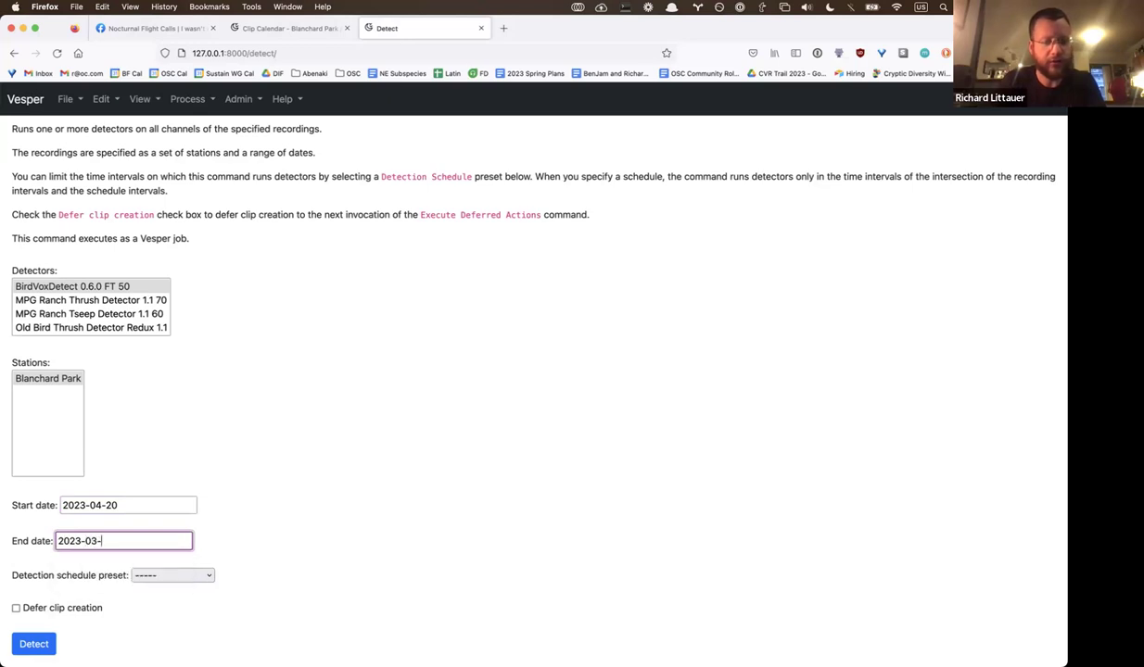
{"action": "key", "text": "BackSpace"}
{"action": "type", "text": "4-30"}
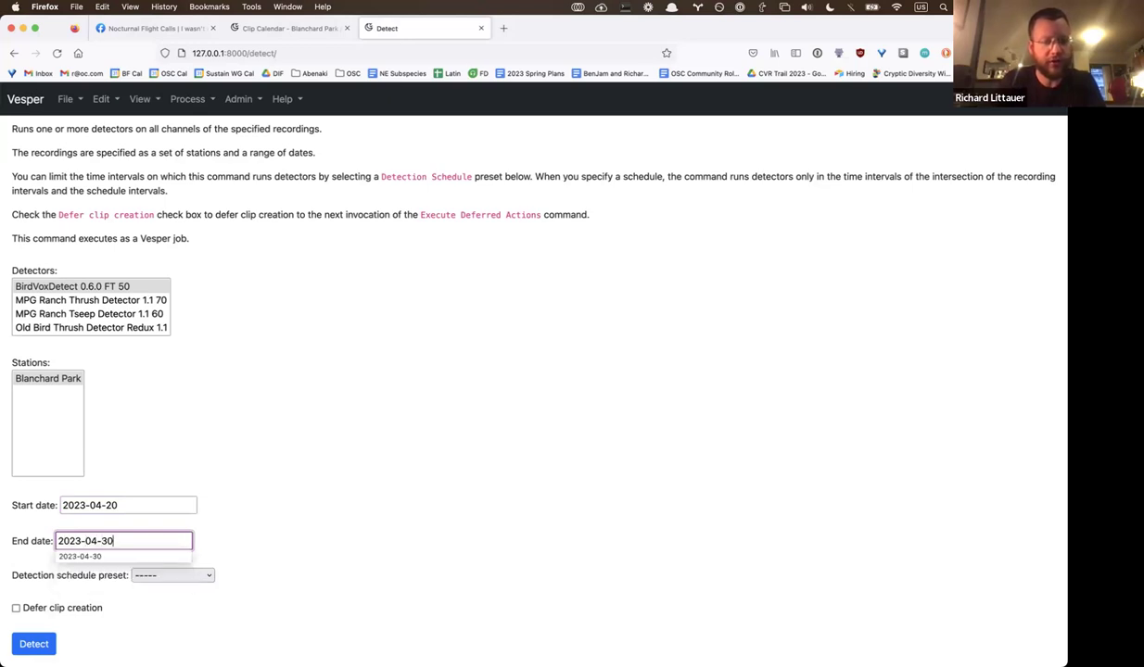
- Run the BirdVoxDetect detection job without a detection schedule preset
{"action": "left_click", "coordinate": [278, 489]}
{"action": "left_click", "coordinate": [203, 571]}
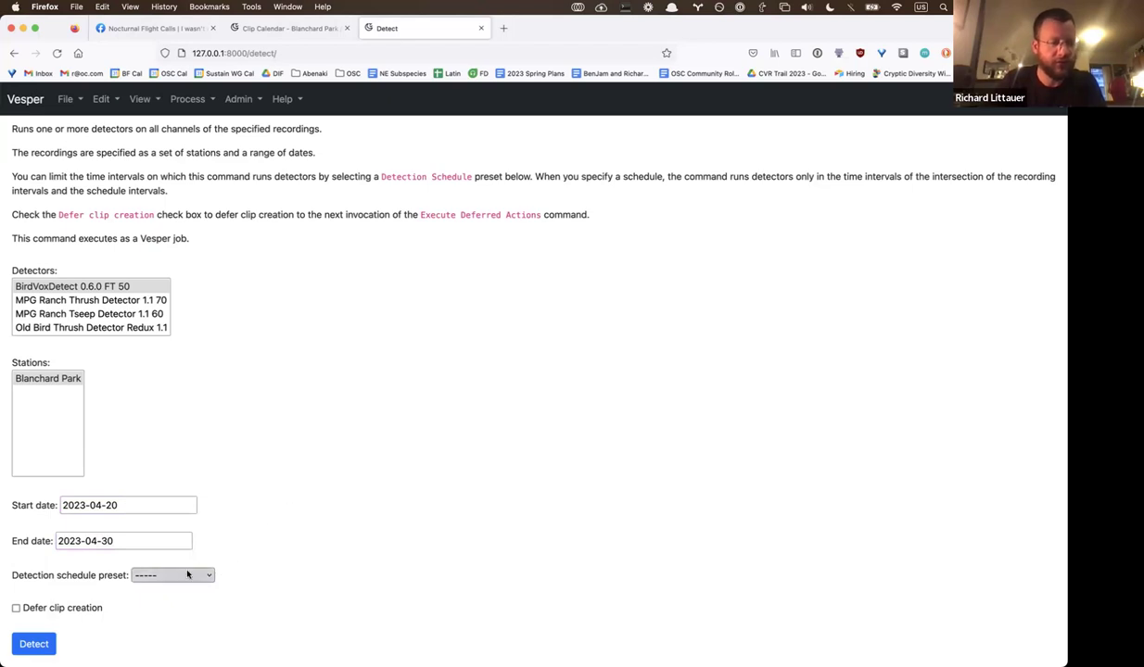
{"action": "left_click", "coordinate": [268, 554]}
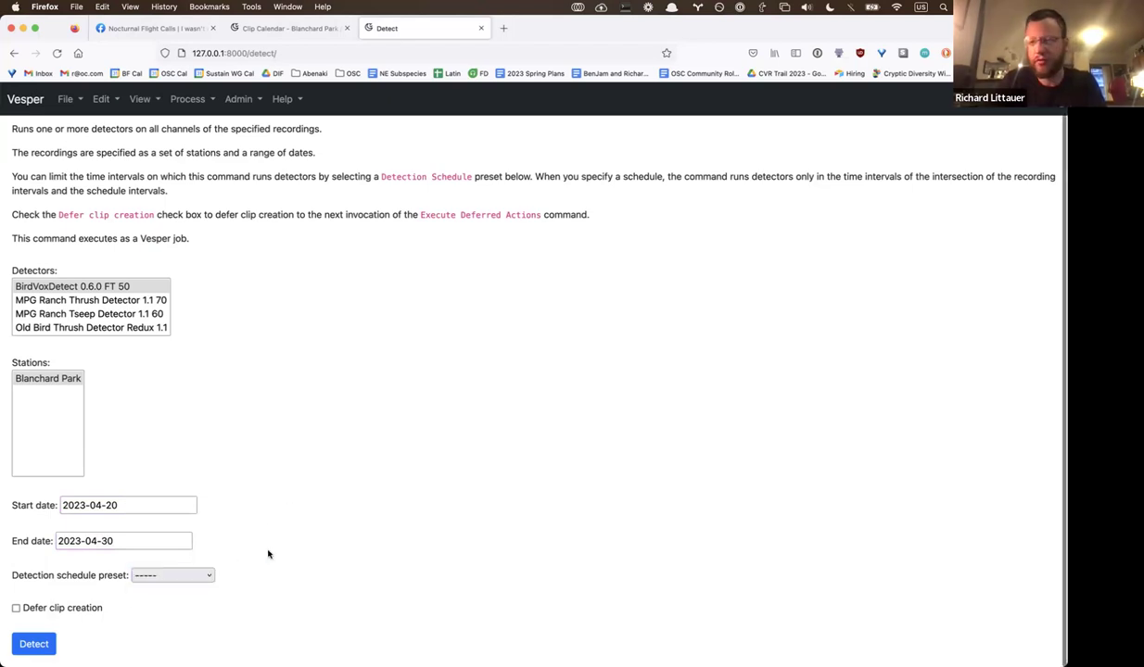
{"action": "left_click", "coordinate": [35, 644]}
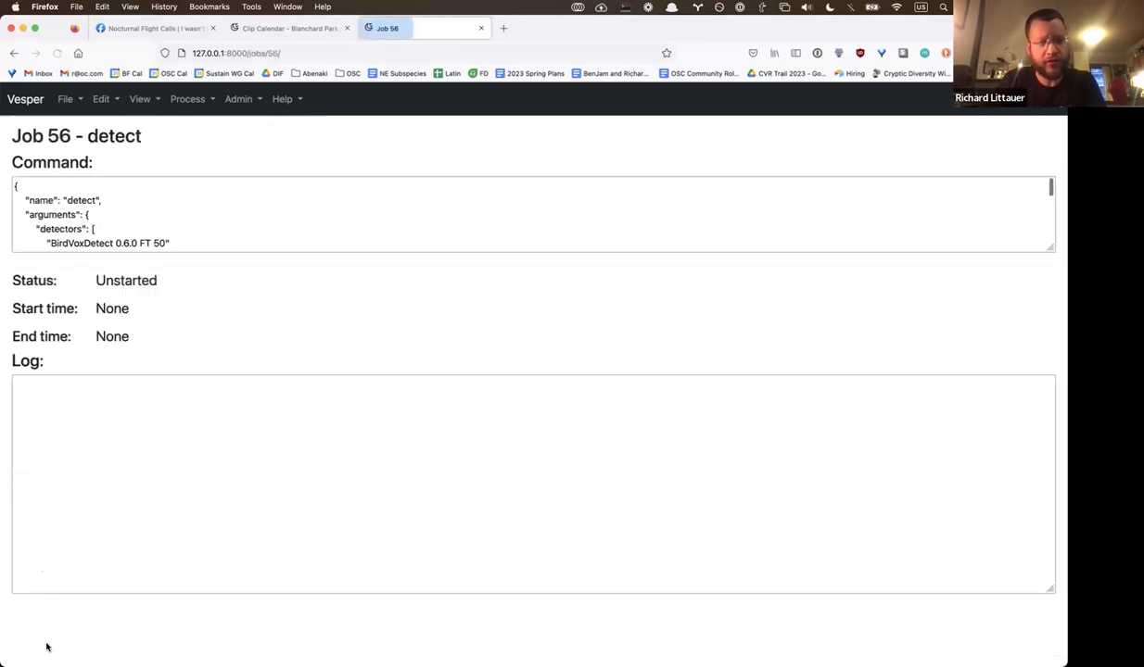
- Return to the Detect form and run a detection job with MPG Ranch Thrush Detector 1.1 70 for the same station and dates
{"action": "key", "text": "super+bracketleft"}
{"action": "left_click", "coordinate": [45, 300]}
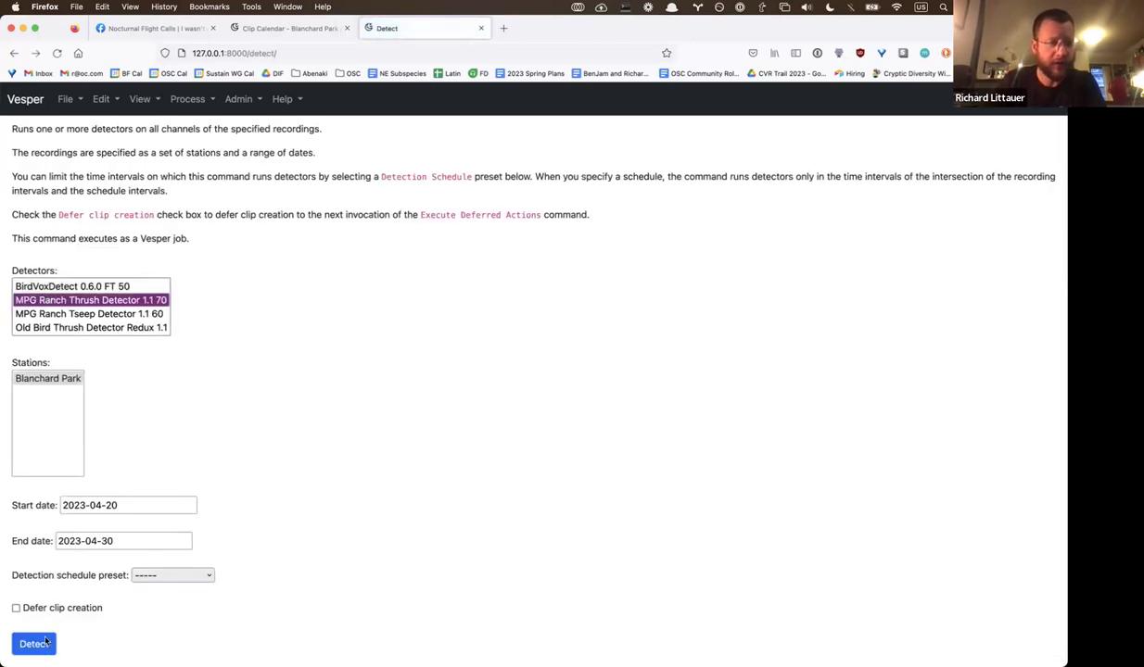
{"action": "left_click", "coordinate": [33, 644]}
- Return to the Detect form and run a detection job with MPG Ranch Tseep Detector 1.1 60
{"action": "key", "text": "super+bracketleft"}
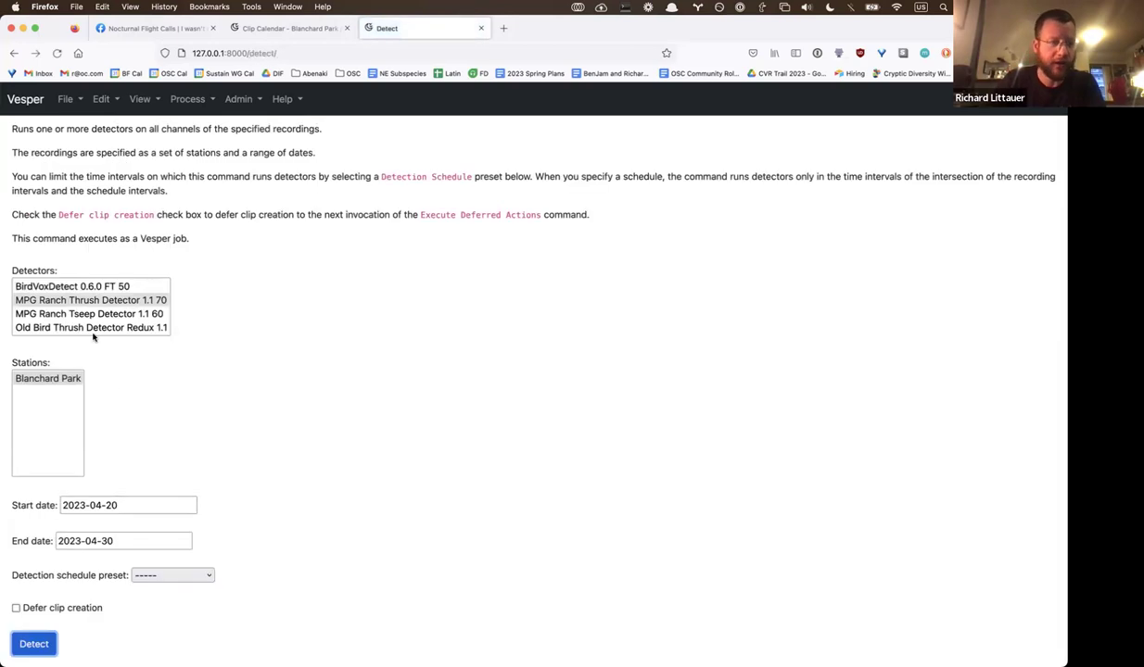
{"action": "left_click", "coordinate": [91, 314]}
{"action": "left_click", "coordinate": [45, 641]}
- Return to the Detect form and run a detection job with Old Bird Thrush Detector Redux 1.1
{"action": "key", "text": "super+bracketleft"}
{"action": "left_click", "coordinate": [103, 328]}
{"action": "left_click", "coordinate": [34, 644]}
- Return to the Detect form and run a detection job with Old Bird Tseep Detector Redux 1.1
{"action": "key", "text": "super+bracketleft"}
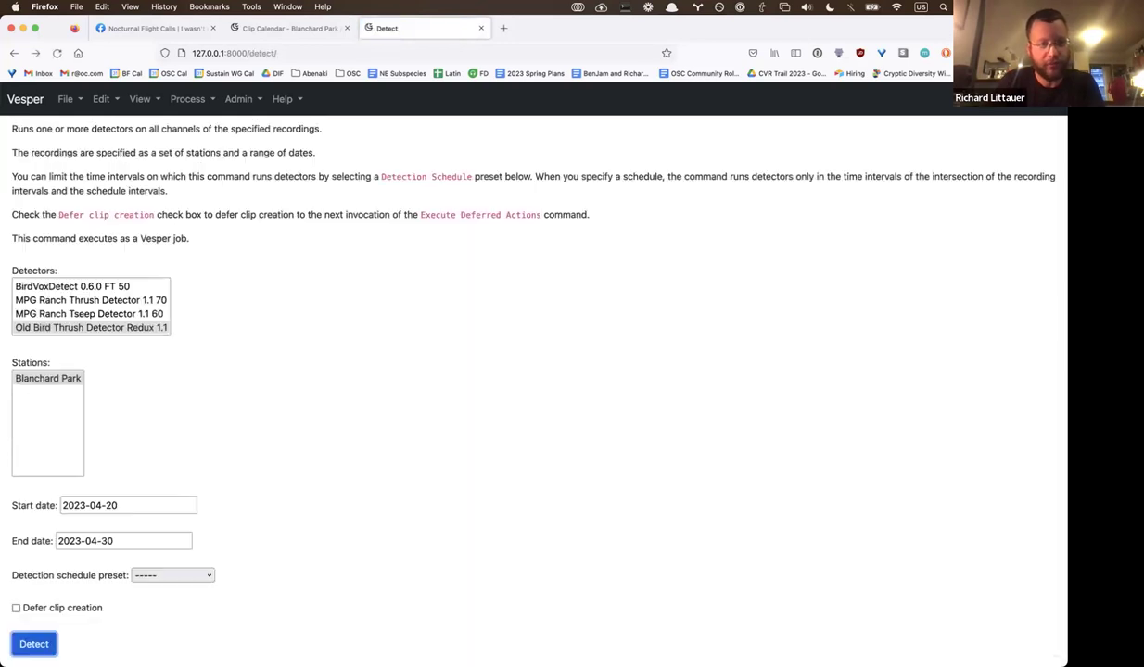
{"action": "left_click", "coordinate": [98, 327]}
{"action": "key", "text": "Down"}
{"action": "left_click", "coordinate": [35, 644]}
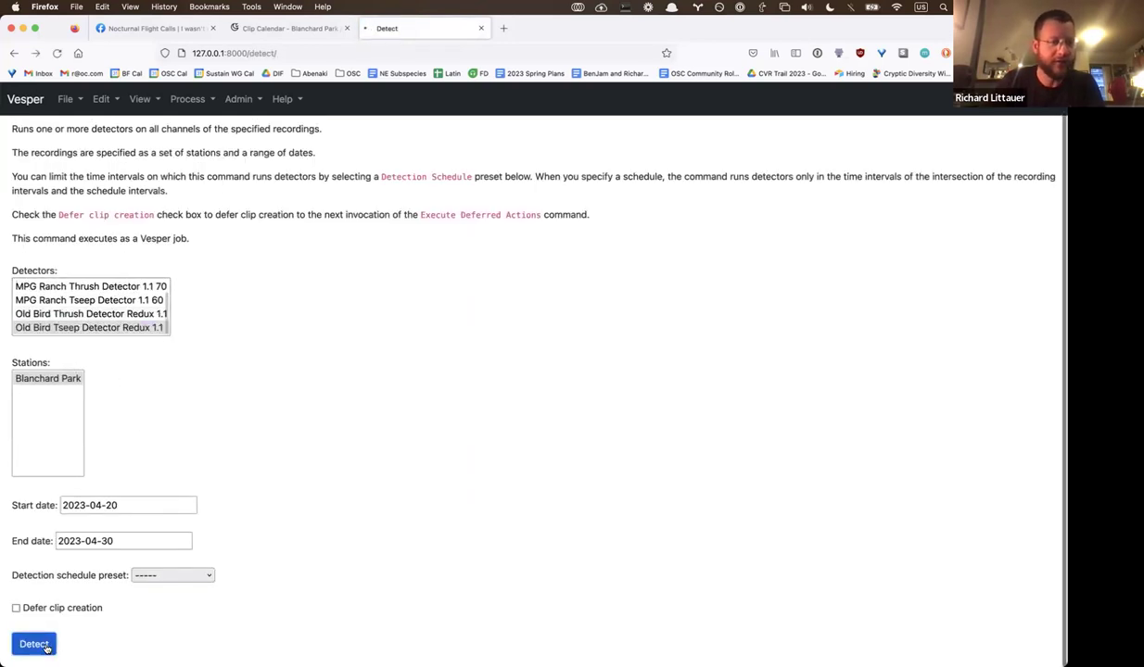
- Select every detector in the list, from BirdVoxDetect 0.6.0 FT 50 to Old Bird Tseep Detector Redux 1.1, without running them
{"action": "left_click_drag", "start_coordinate": [90, 324], "coordinate": [263, 293]}
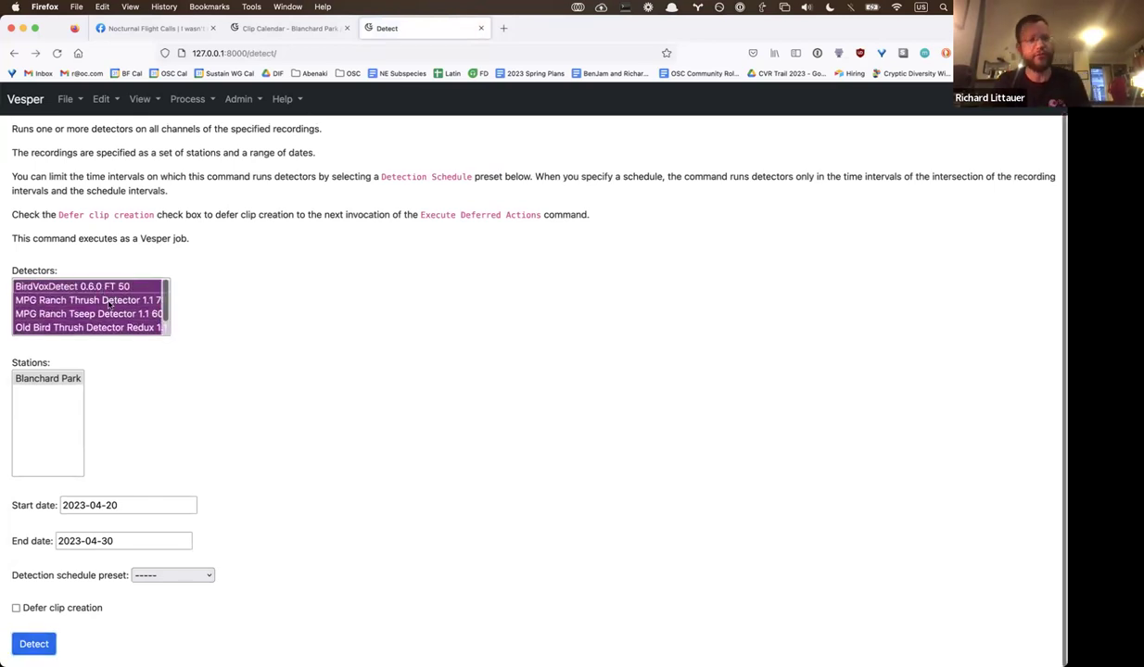
{"action": "scroll", "coordinate": [263, 293], "scroll_direction": "down", "scroll_amount": 1}
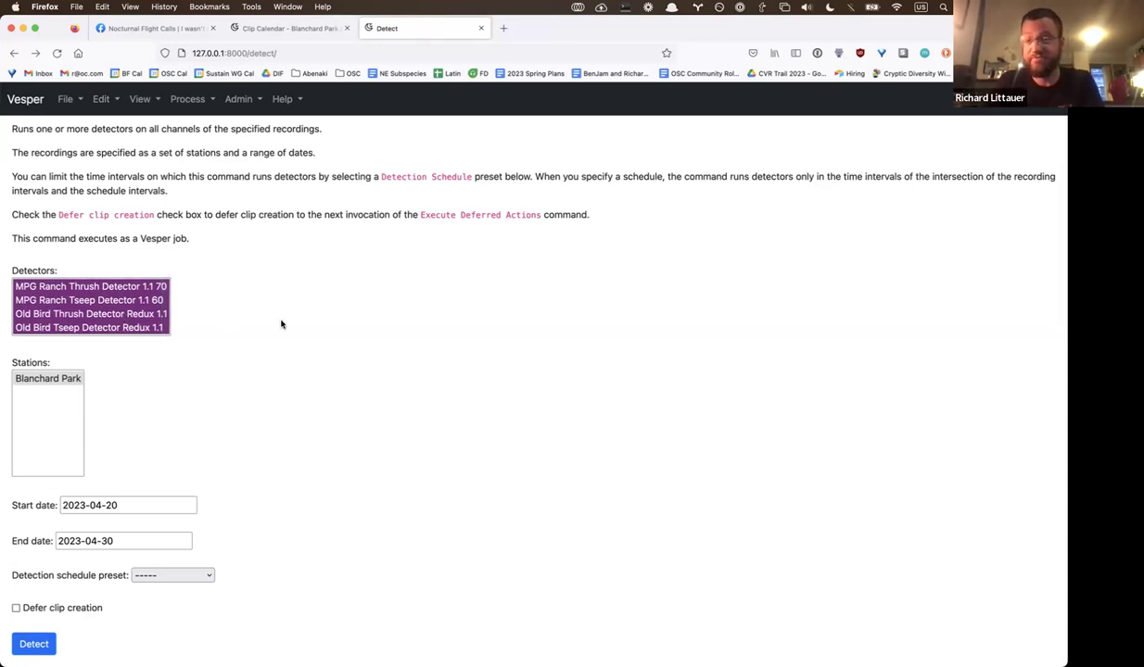
- Switch to iTerm2 and review the Vesper server log for the progress of the detection jobs on the Blanchard Park recordings
{"action": "key", "text": "super+Tab"}
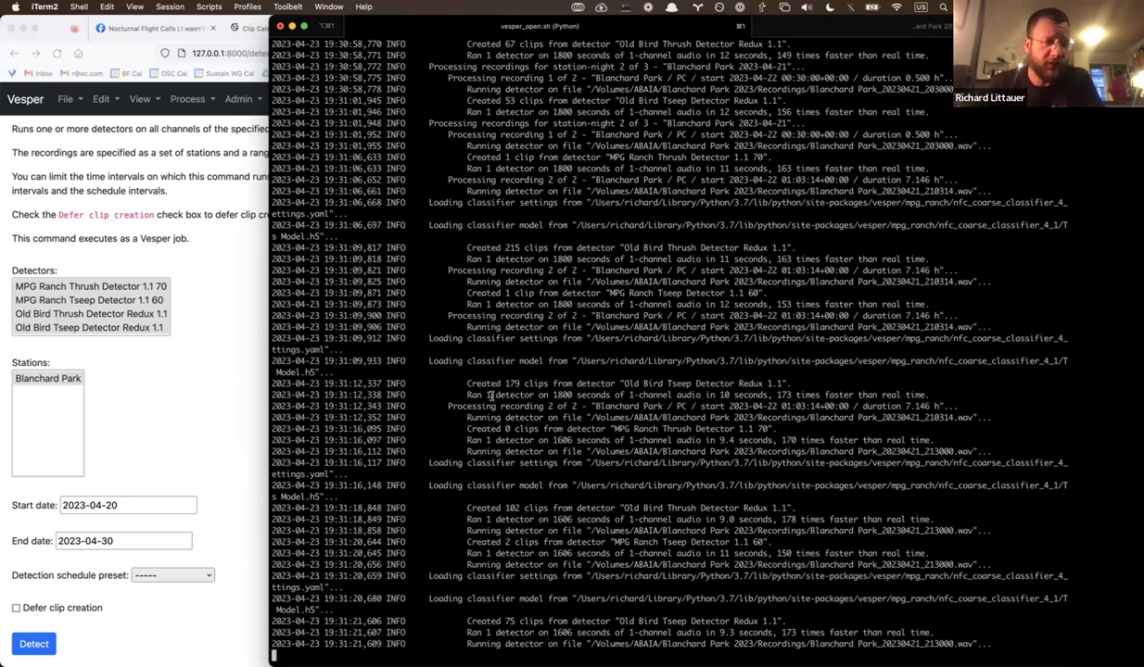
{"action": "scroll", "coordinate": [109, 317], "scroll_direction": "up", "scroll_amount": 1}
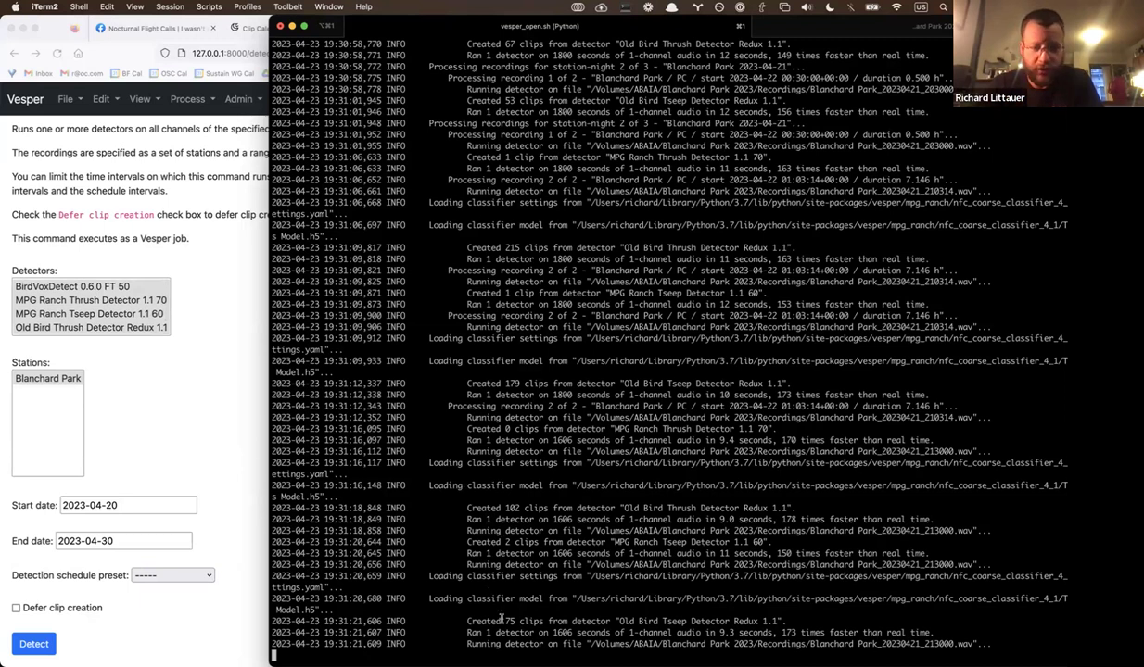
{"action": "left_click", "coordinate": [190, 410]}
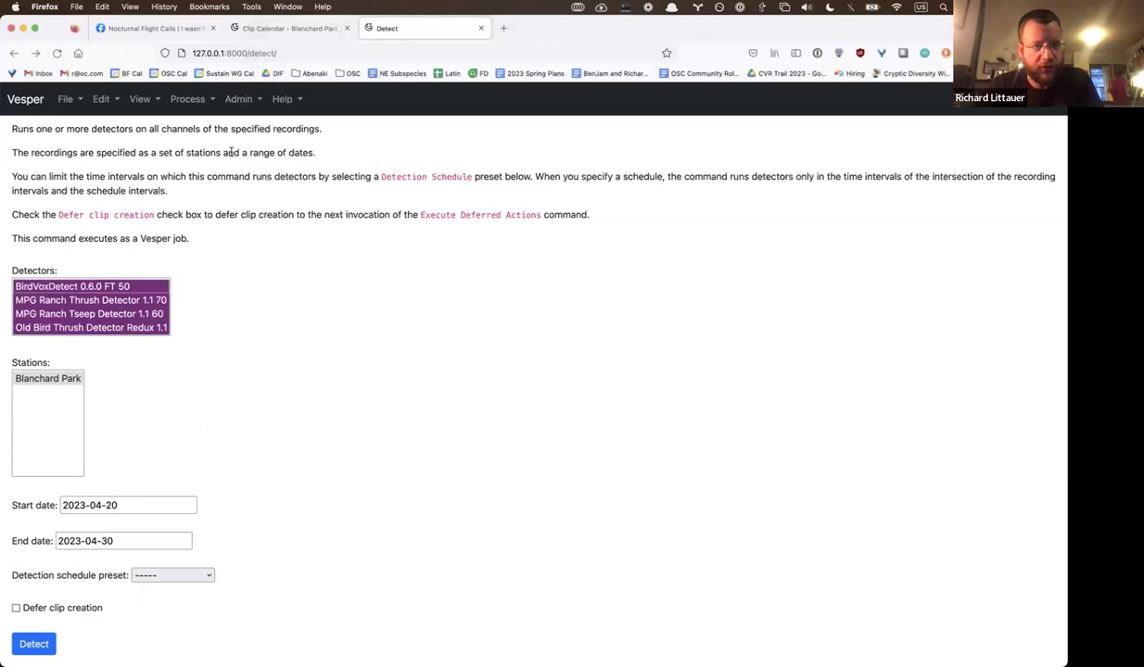
{"action": "left_click", "coordinate": [185, 99]}
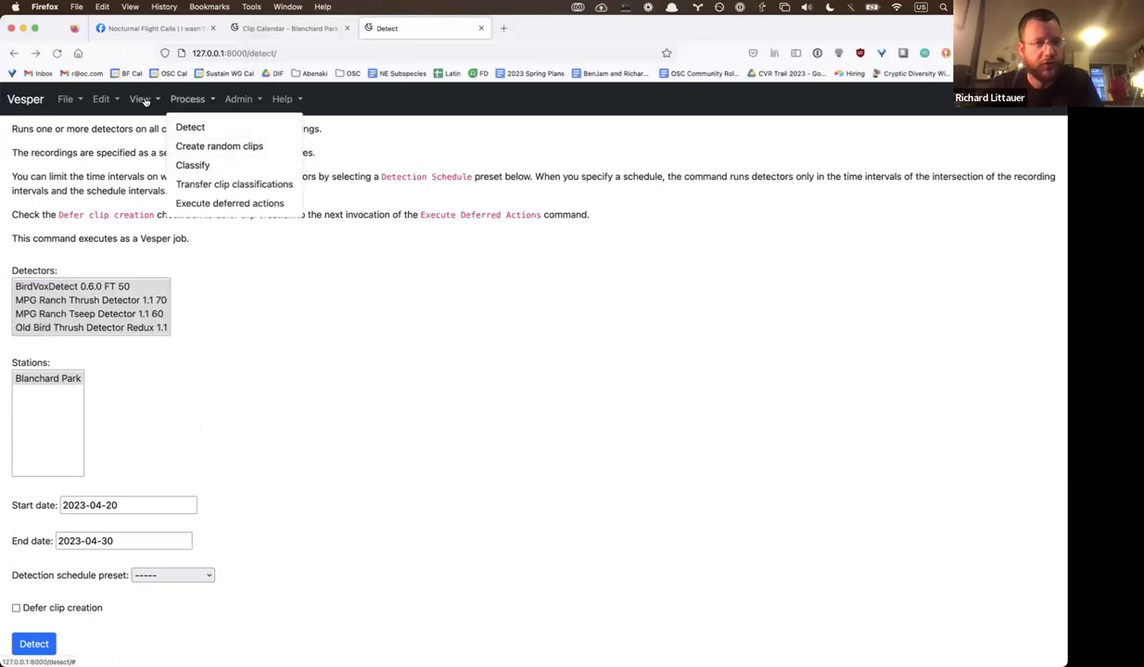
{"action": "left_click", "coordinate": [141, 100]}
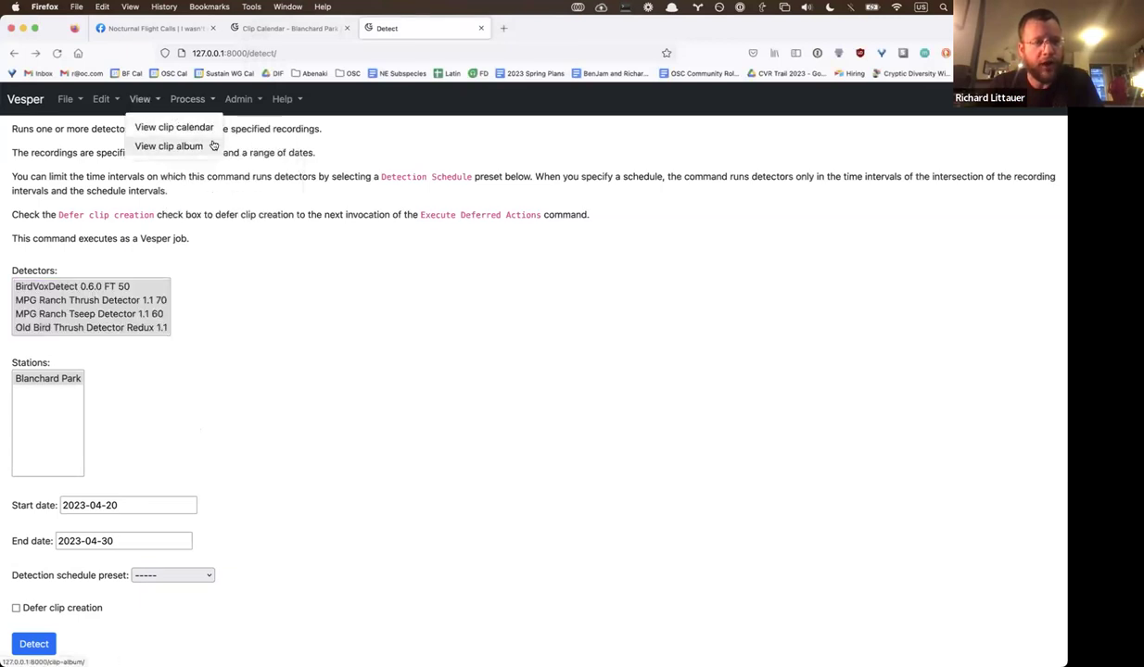
{"action": "key", "text": "super+Tab"}
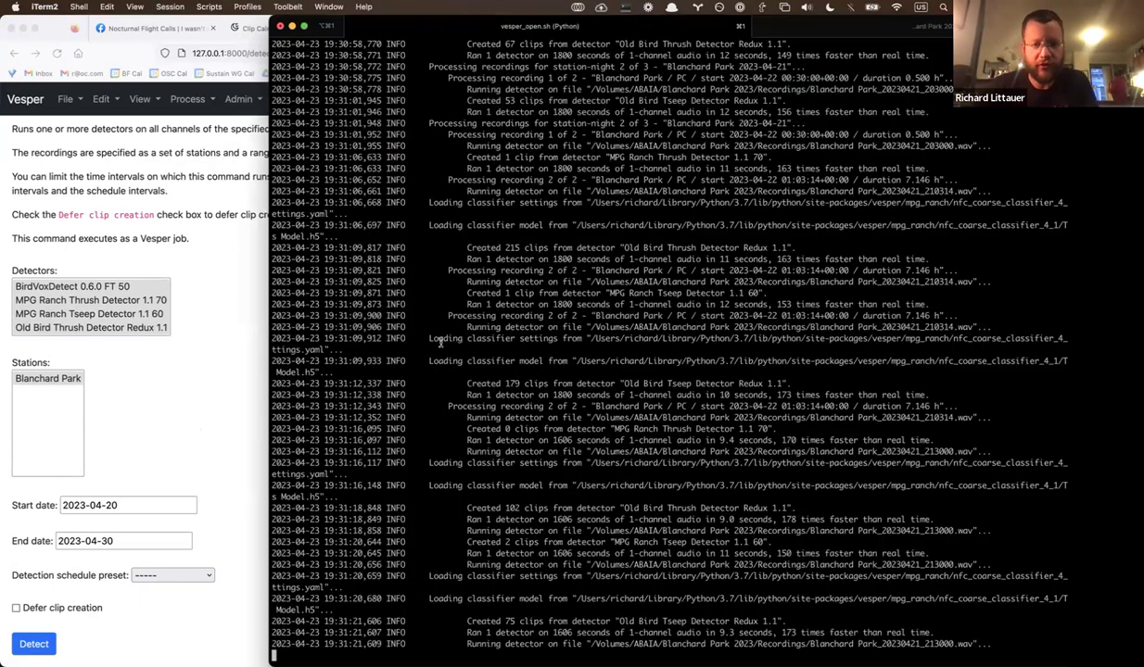
{"action": "scroll", "coordinate": [441, 342], "scroll_direction": "up", "scroll_amount": 2}
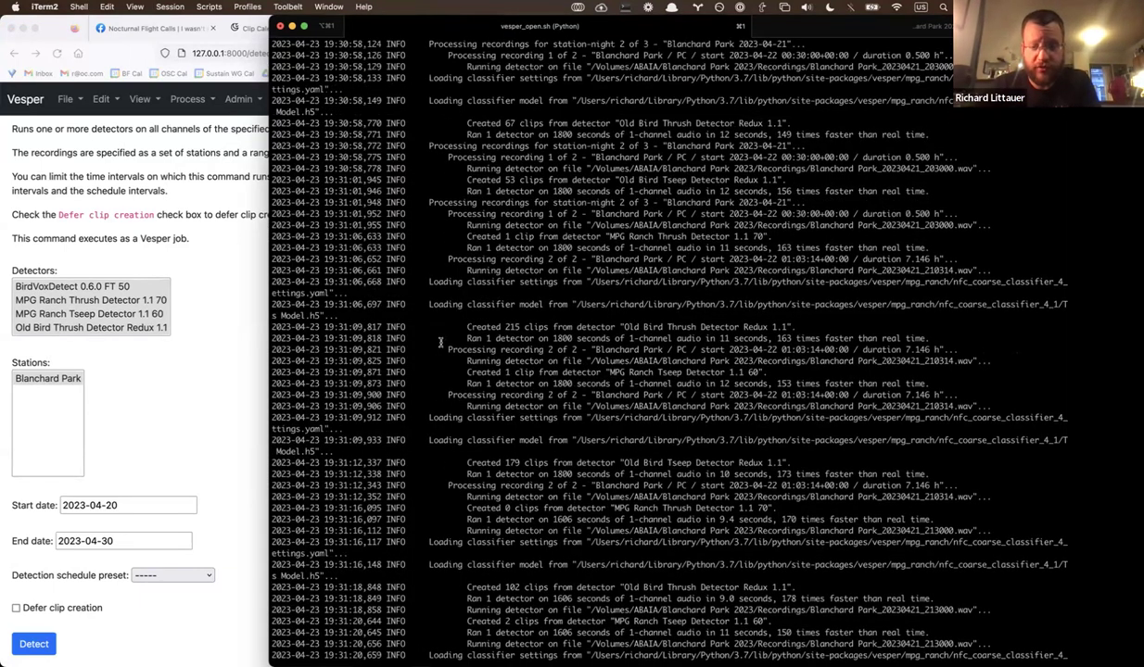
{"action": "scroll", "coordinate": [441, 342], "scroll_direction": "up", "scroll_amount": 5}
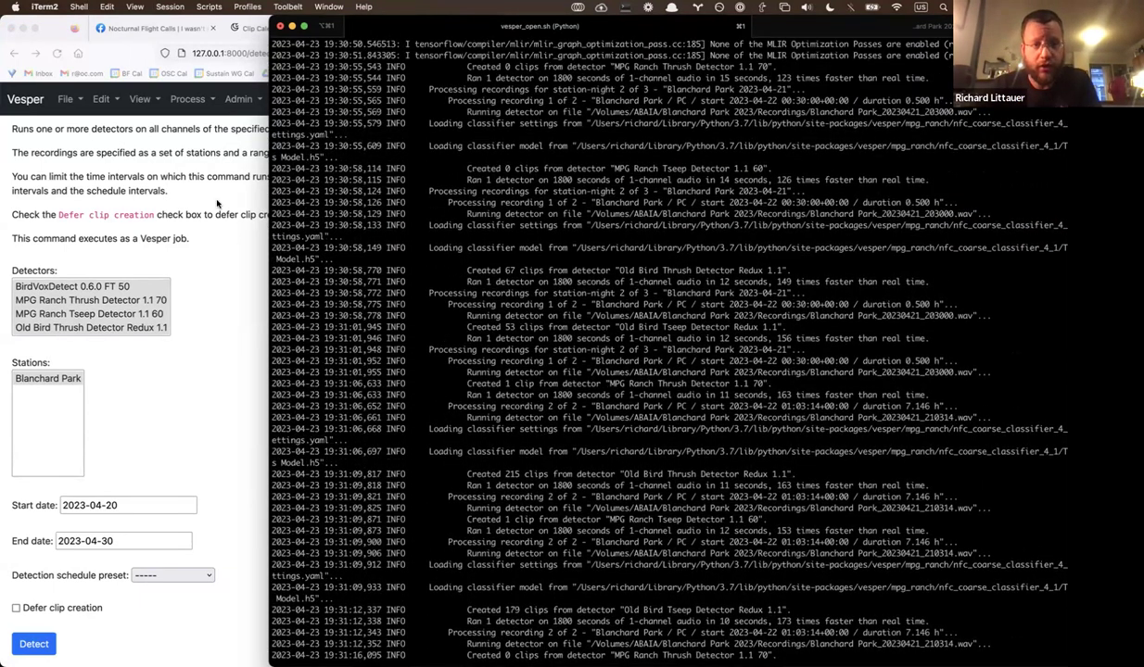
- Switch back to Firefox, view the clip calendar and open the Old Bird Tseep Detector Redux 1.1 call clips for 2023-04-09
{"action": "left_click", "coordinate": [211, 124]}
{"action": "left_click", "coordinate": [139, 98]}
{"action": "left_click", "coordinate": [150, 123]}
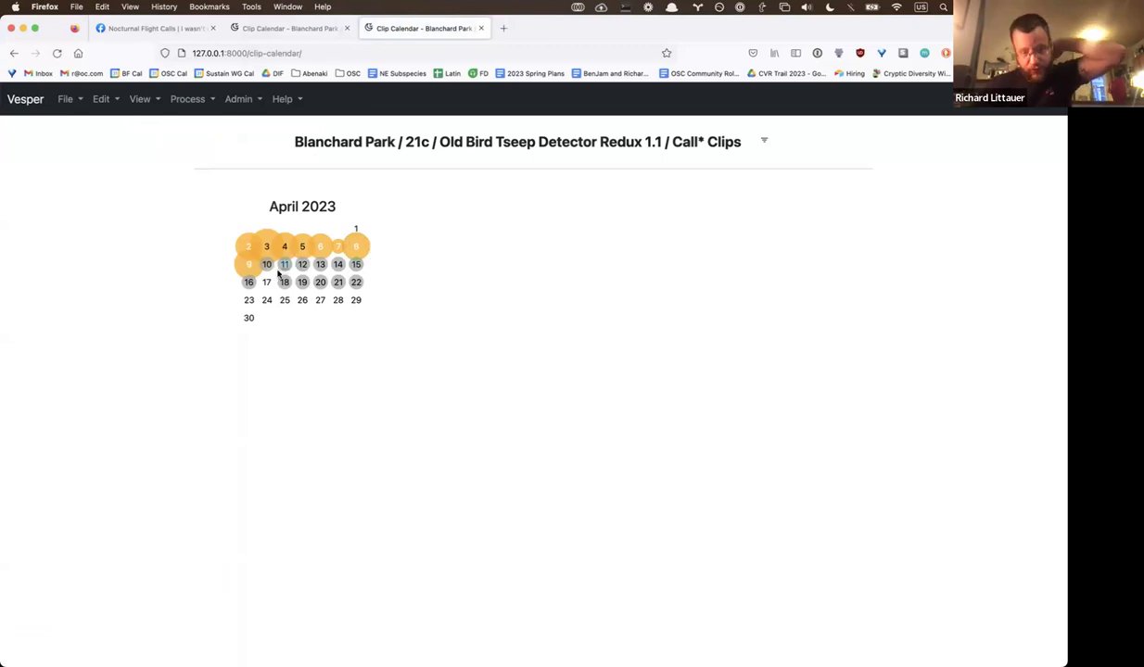
{"action": "left_click", "coordinate": [249, 268]}
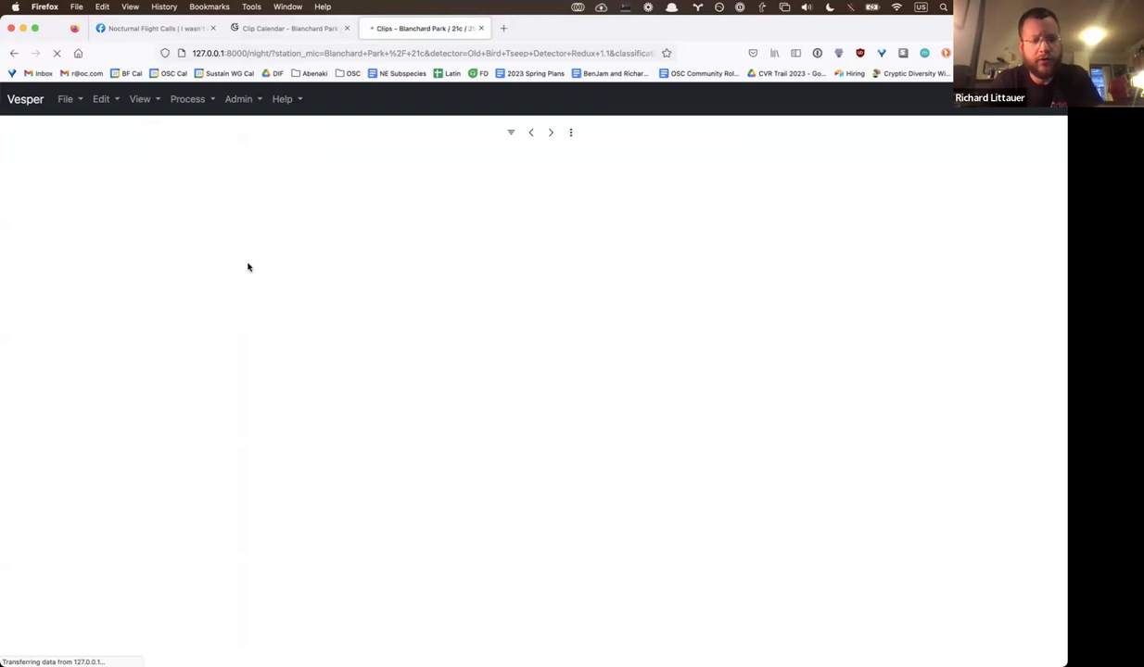
{"action": "key", "text": "super+Tab"}
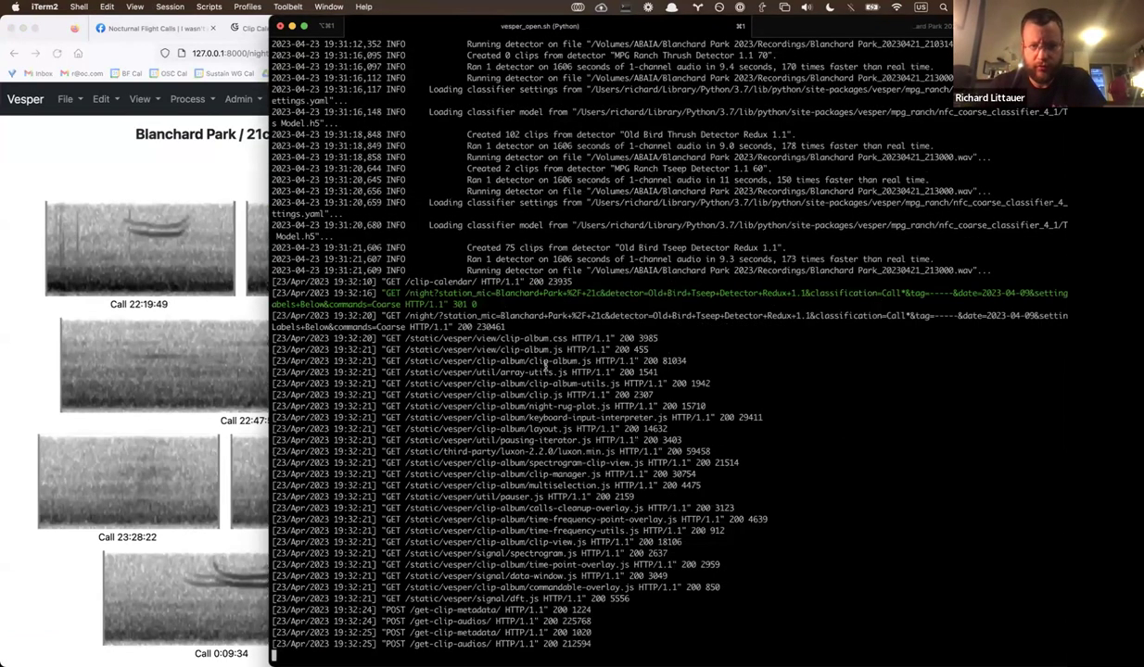
{"action": "key", "text": "super+Tab"}
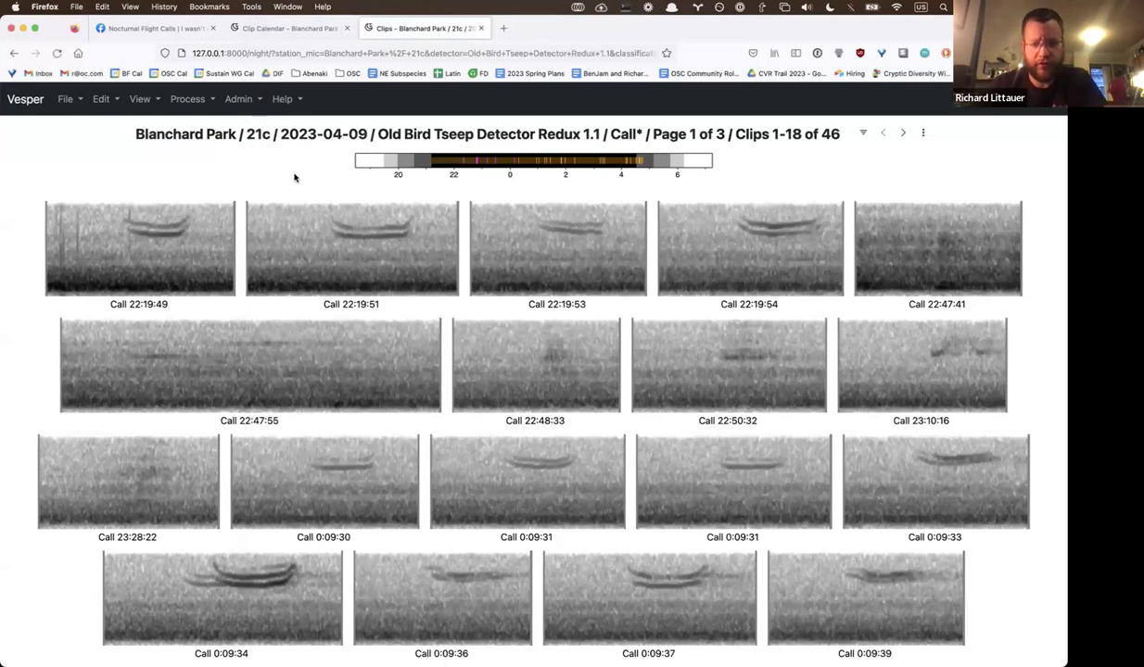
- Step past the first four clips and classify the 22:47:41, 22:47:55, 22:48:33 and 22:50:32 clips as Noise
{"action": "left_click", "coordinate": [144, 230]}
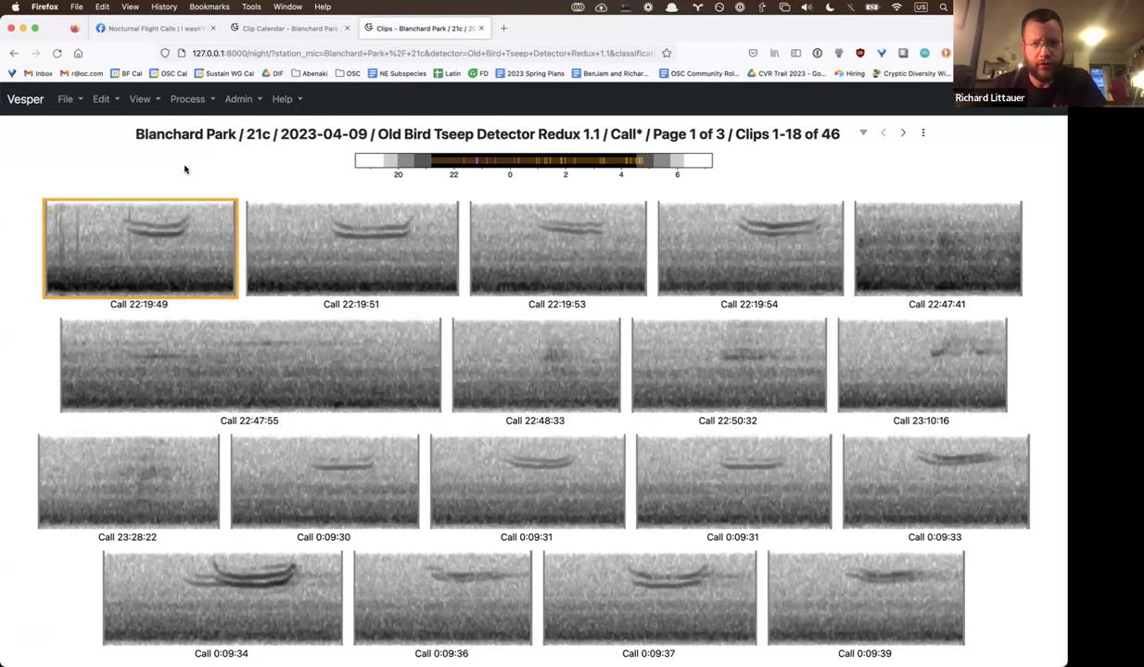
{"action": "key", "text": "Right"}
{"action": "key", "text": "Right"}
{"action": "key", "text": "Right"}
{"action": "key", "text": "Right"}
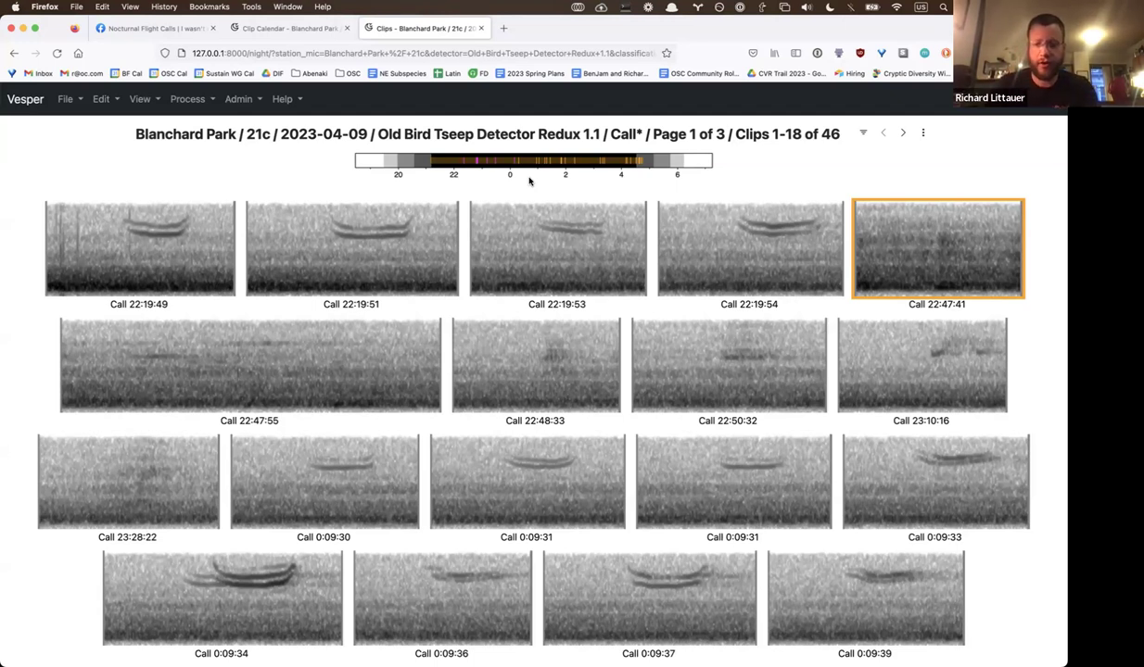
{"action": "key", "text": "n"}
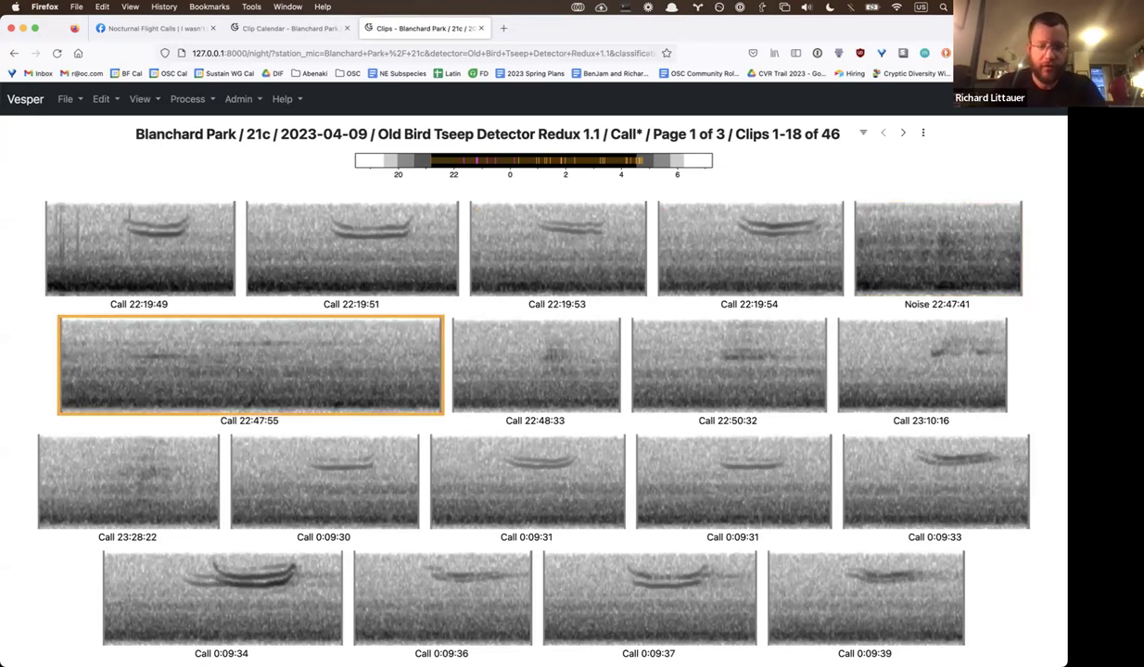
{"action": "key", "text": "n"}
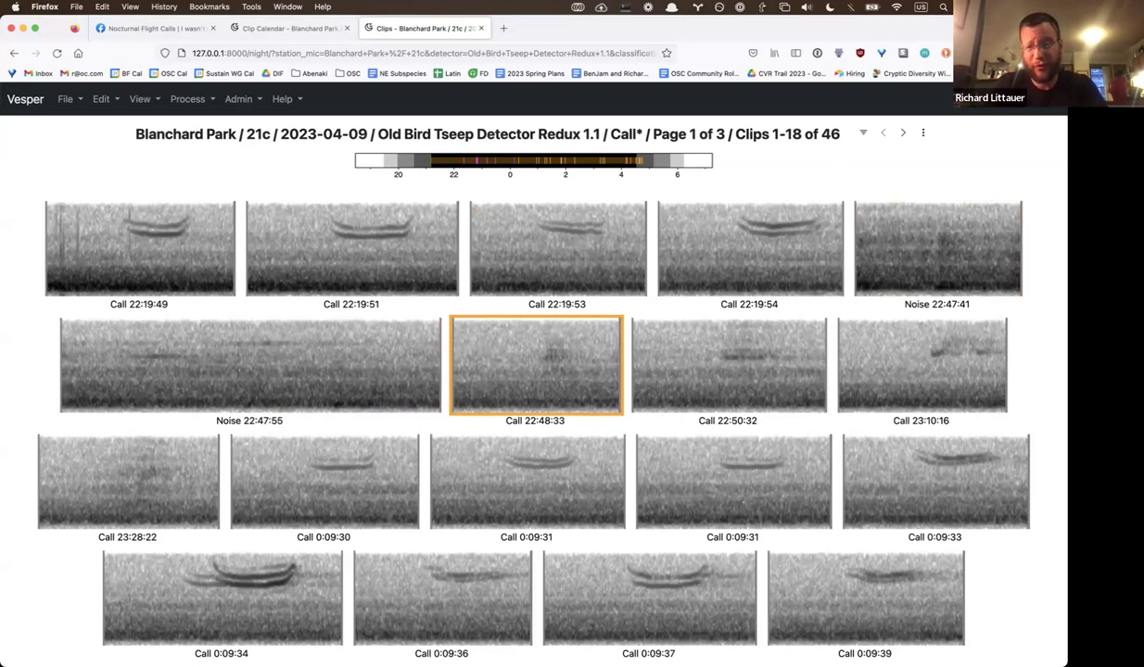
{"action": "key", "text": "n"}
{"action": "key", "text": "n"}
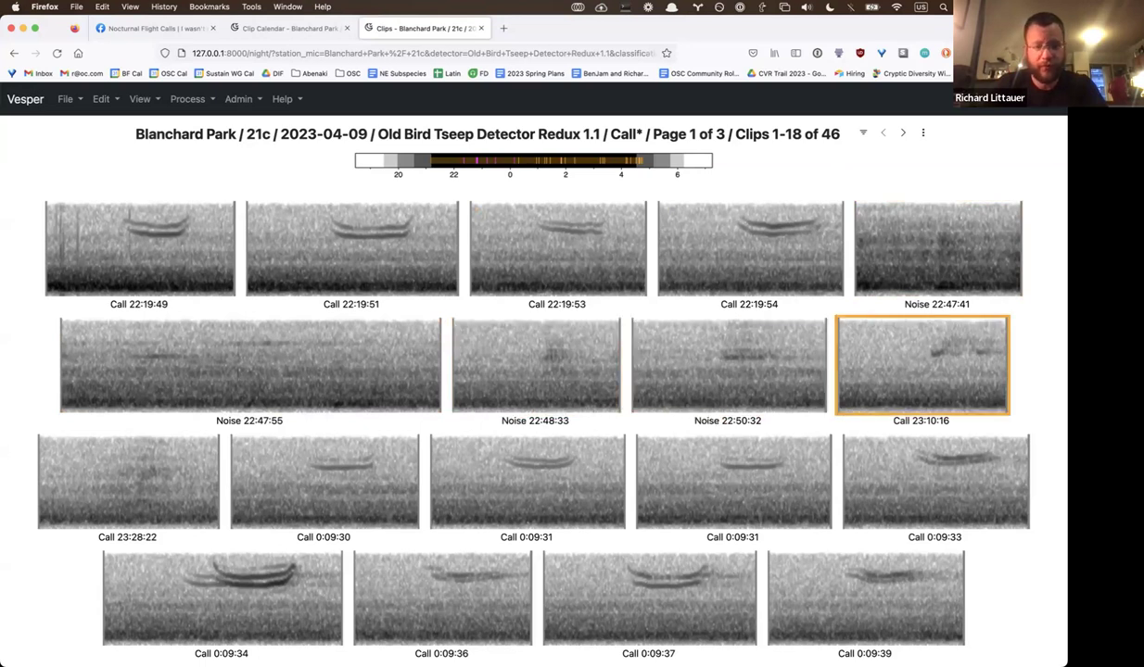
- Classify the 23:28:22 clip as Noise, and the 23:10:16, 0:09:30 and both 0:09:31 clips as Call
{"action": "key", "text": "c"}
{"action": "key", "text": "n"}
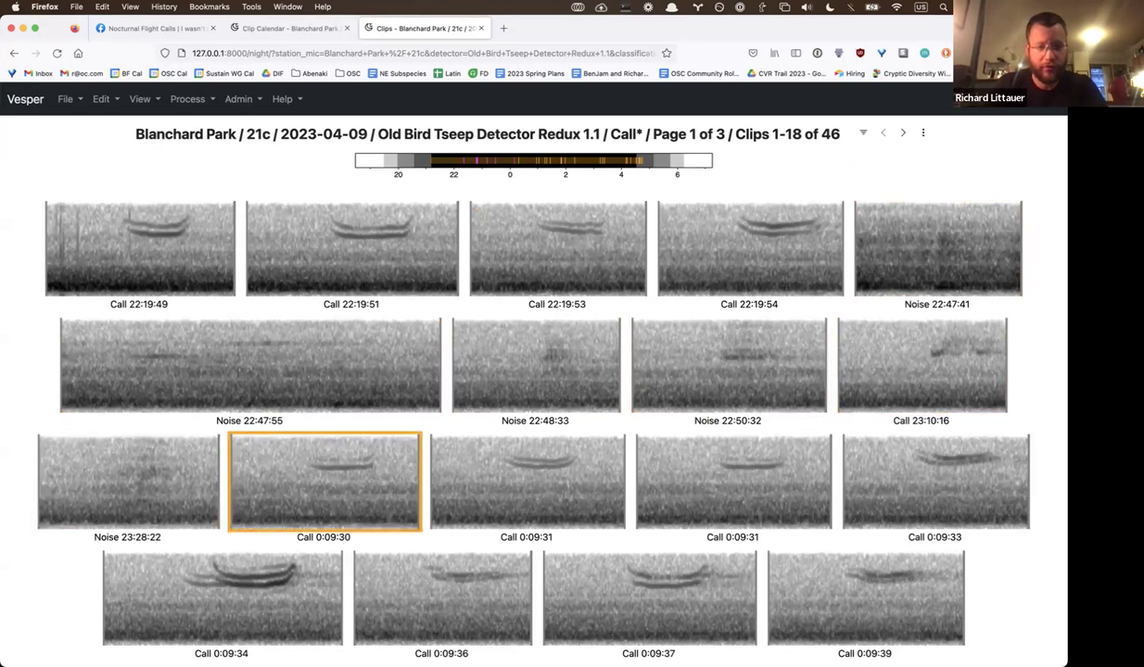
{"action": "key", "text": "c"}
{"action": "key", "text": "c"}
{"action": "key", "text": "c"}
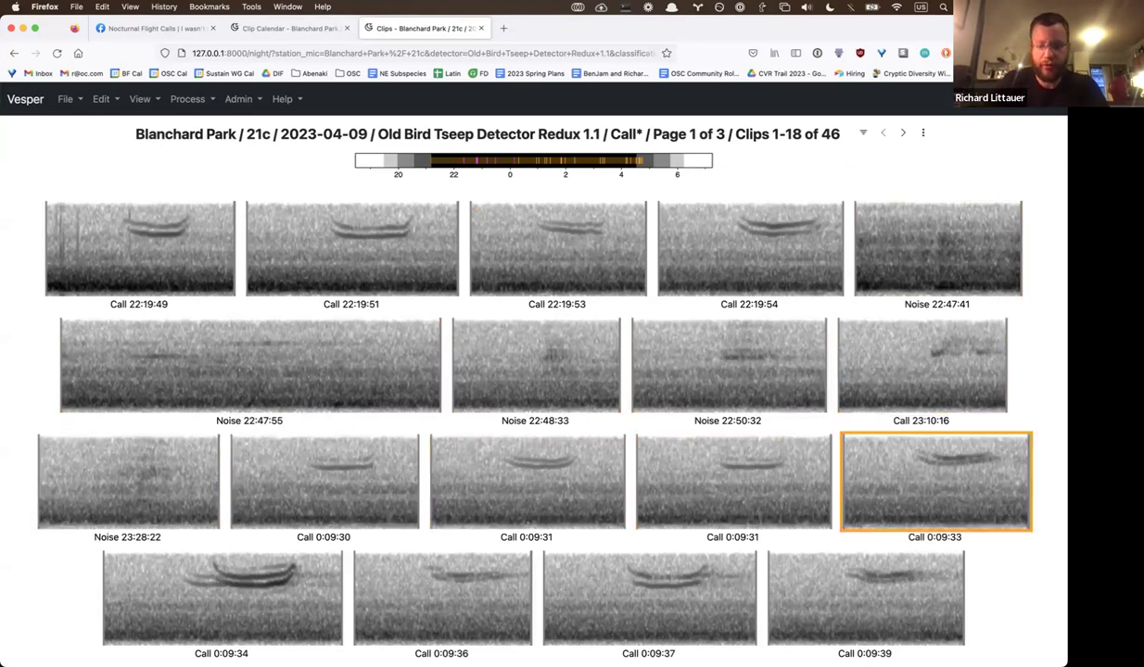
- On page 2, classify the 0:19:00 and 1:19:17 clips as Noise and the other clips from 0:57:37 to 1:49:35 as Call
{"action": "key", "text": "greater"}
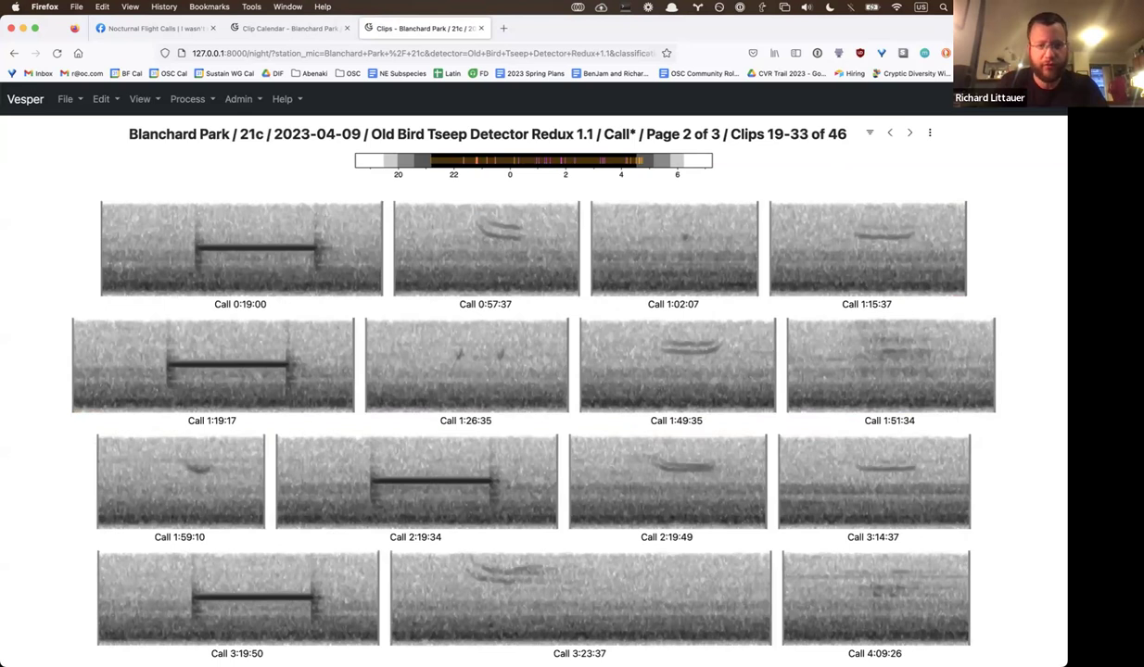
{"action": "left_click", "coordinate": [312, 218]}
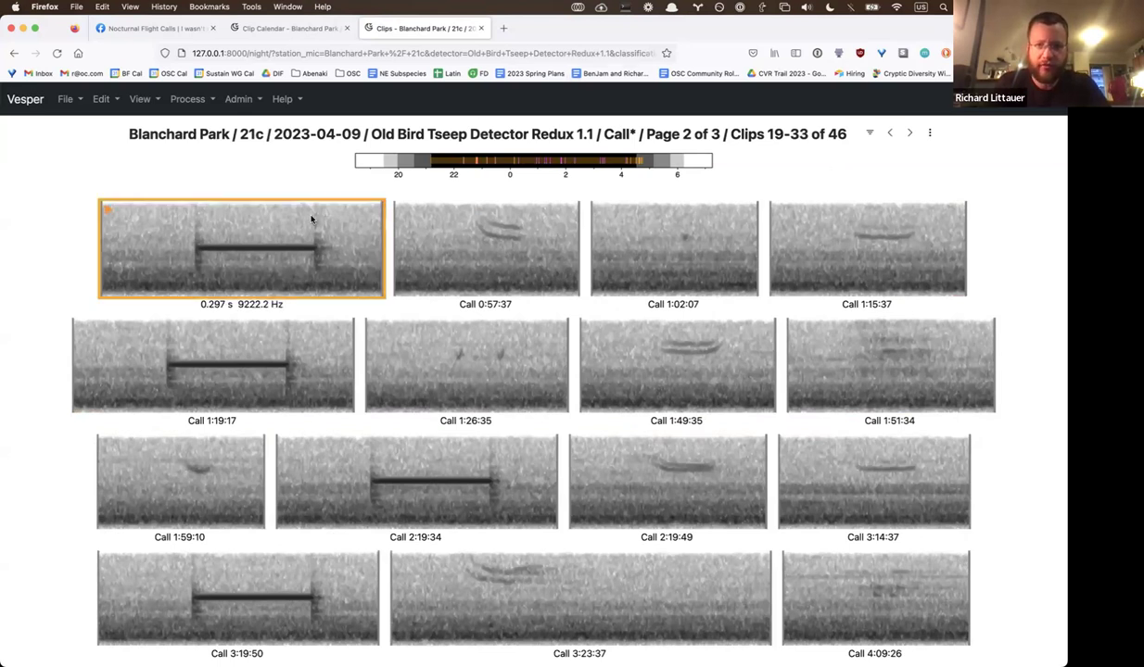
{"action": "key", "text": "n"}
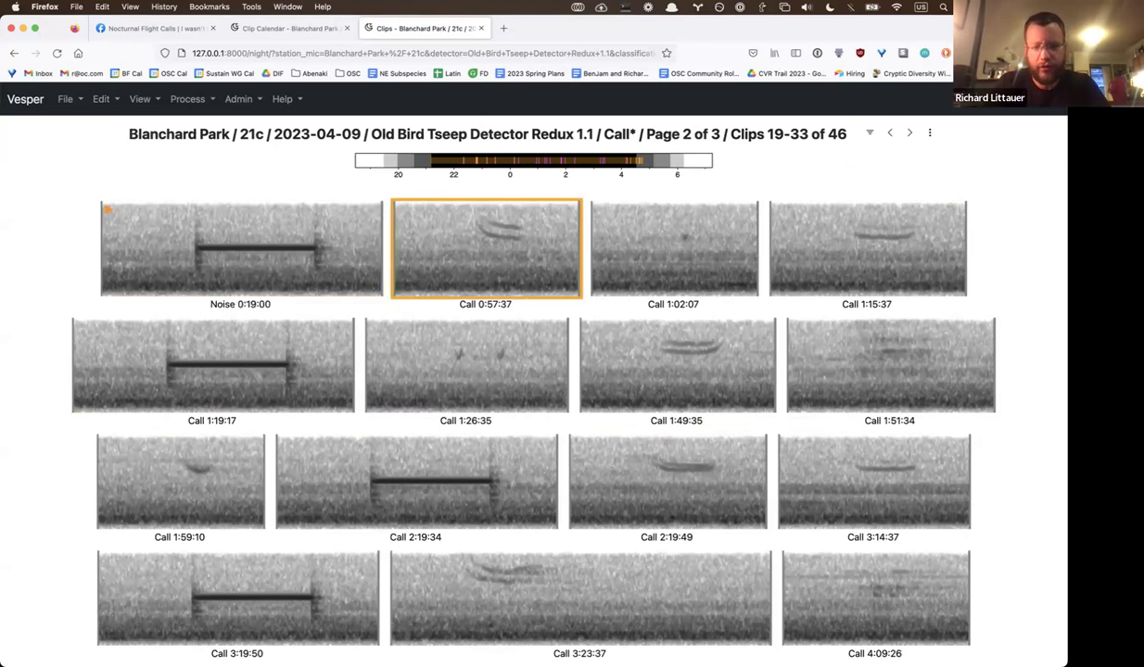
{"action": "key", "text": "c"}
{"action": "key", "text": "c"}
{"action": "key", "text": "c"}
{"action": "key", "text": "c"}
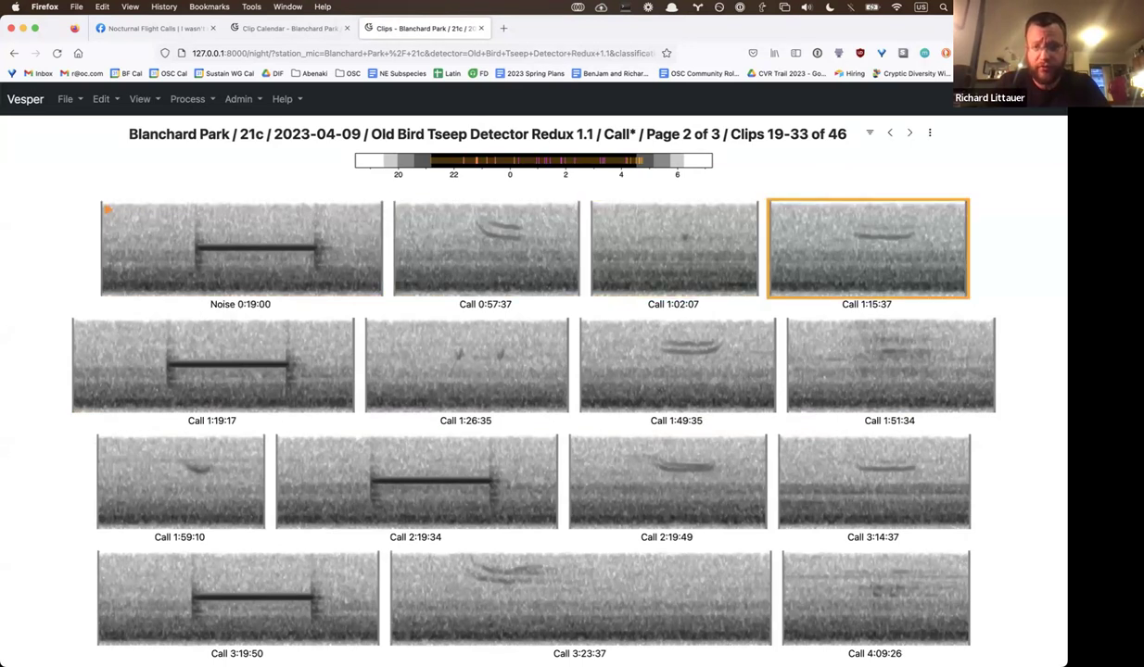
{"action": "key", "text": "n"}
{"action": "key", "text": "c"}
{"action": "key", "text": "c"}
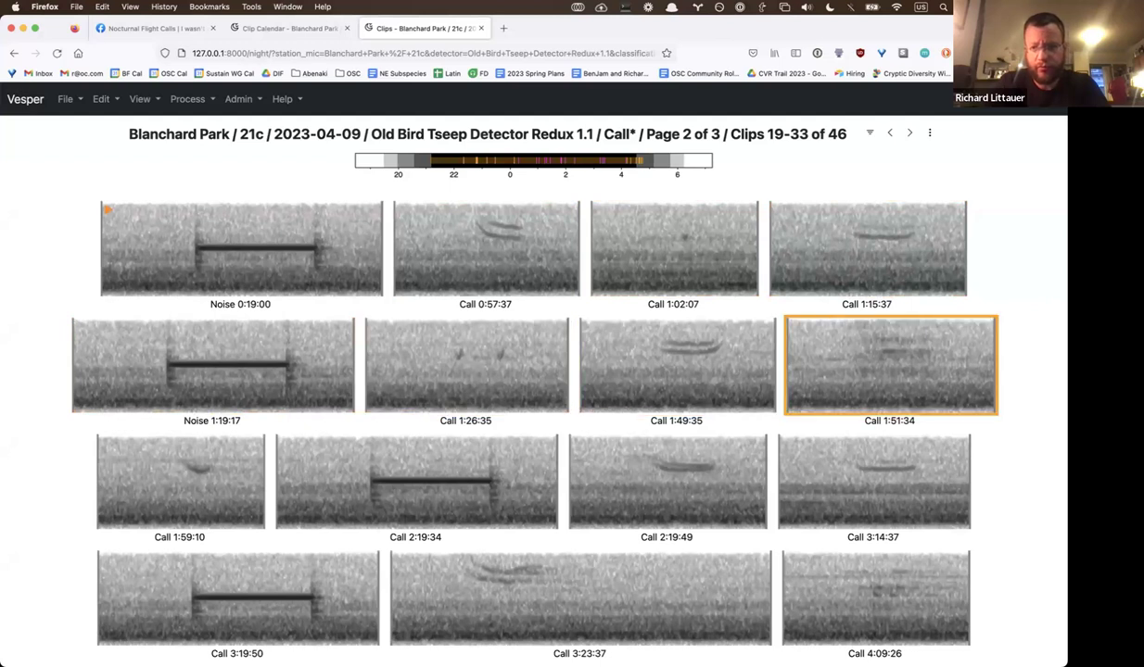
- Classify the 1:51:34, 2:19:34 and 3:19:50 clips as Noise and the other clips from 1:59:10 to 3:23:37 as Call
{"action": "key", "text": "n"}
{"action": "key", "text": "c"}
{"action": "key", "text": "n"}
{"action": "key", "text": "c"}
{"action": "key", "text": "c"}
{"action": "key", "text": "n"}
{"action": "key", "text": "c"}
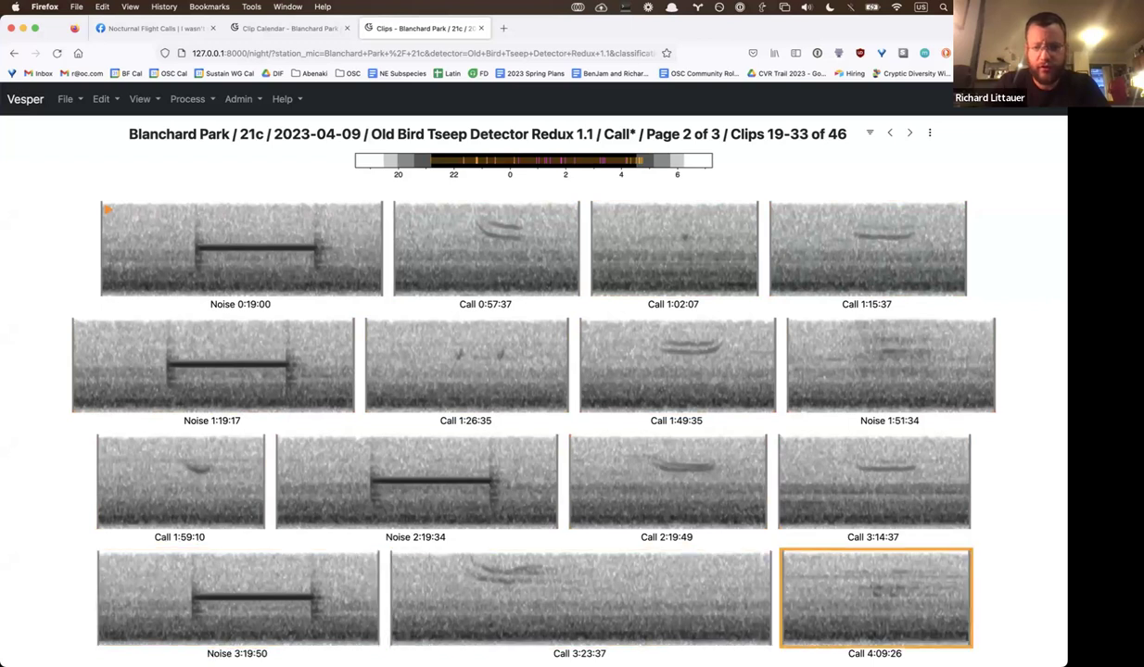
{"action": "key", "text": "c"}
- On page 3, classify the 4:09:44 and 4:20:07 clips as Noise and the other clips from 4:12:15 to 4:43:20 as Call
{"action": "key", "text": "n"}
{"action": "key", "text": "c"}
{"action": "key", "text": "n"}
{"action": "key", "text": "c"}
{"action": "key", "text": "c"}
{"action": "key", "text": "c"}
{"action": "key", "text": "c"}
{"action": "key", "text": "c"}
{"action": "key", "text": "c"}
{"action": "key", "text": "c"}
{"action": "key", "text": "c"}
{"action": "key", "text": "c"}
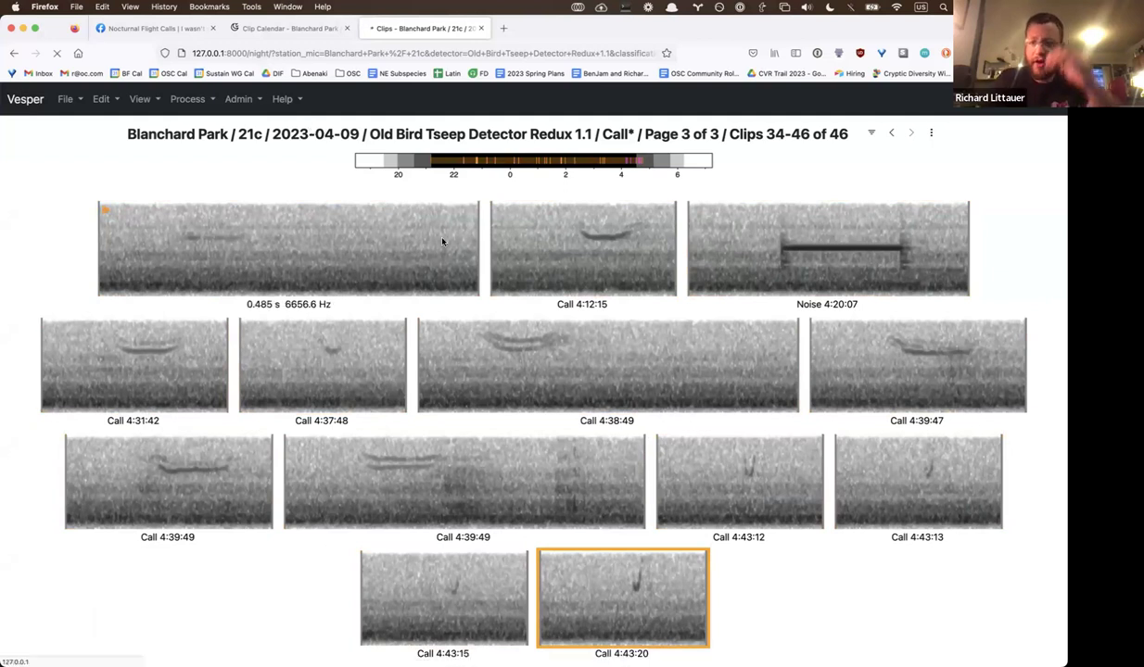
{"action": "left_click", "coordinate": [873, 257]}
{"action": "key", "text": "n"}
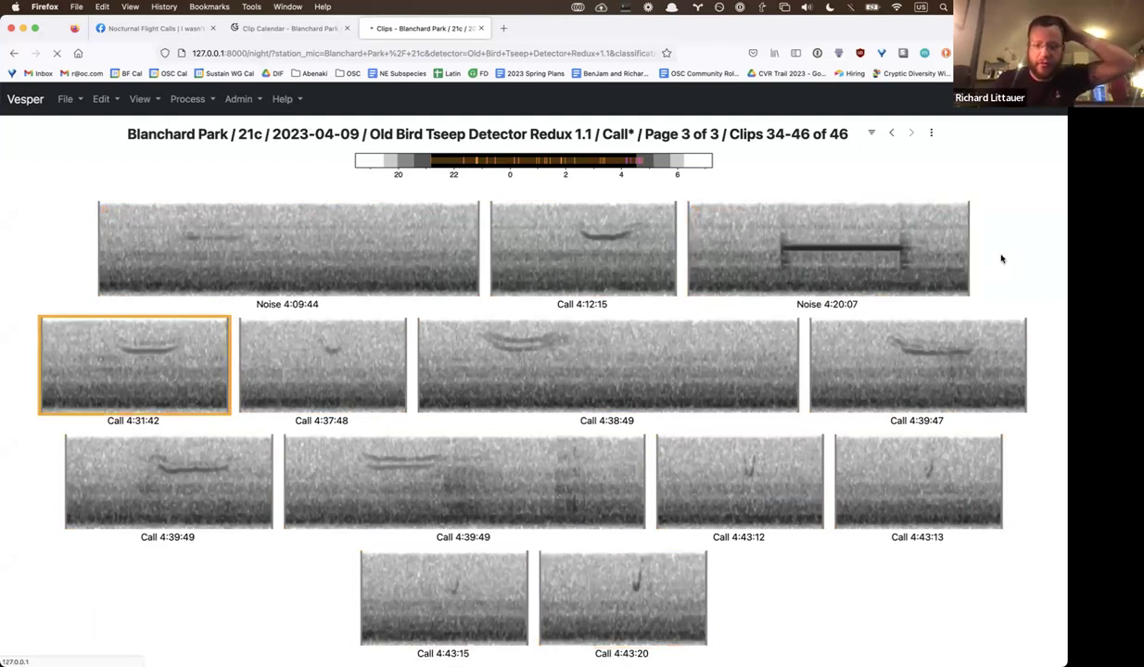
- Reload the clip album page and check the Vesper server log in iTerm2
{"action": "left_click", "coordinate": [59, 53]}
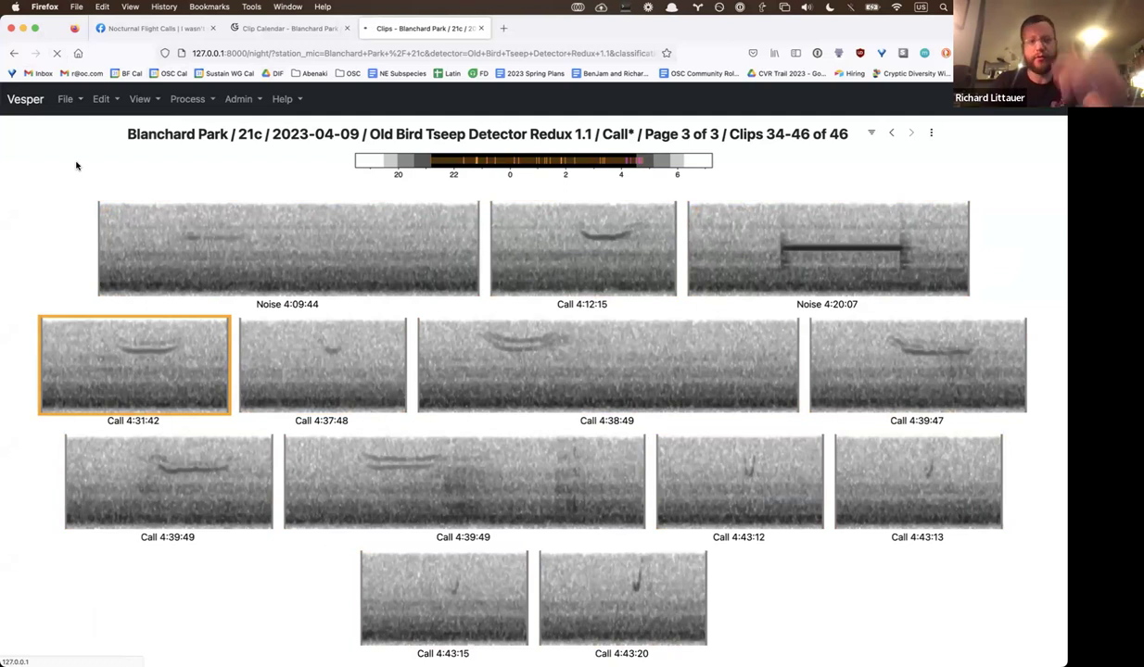
{"action": "key", "text": "super+Tab"}
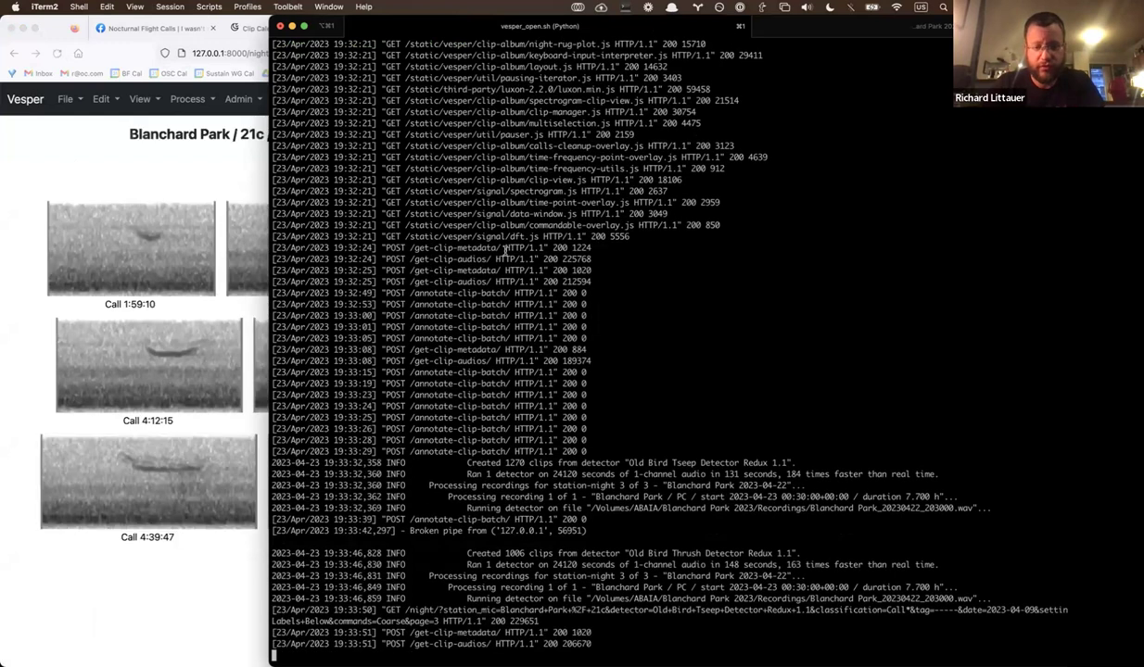
- In Firefox, set the clip album commands preset to Eastern Calls for the Blanchard Park clip album
{"action": "left_click", "coordinate": [108, 166]}
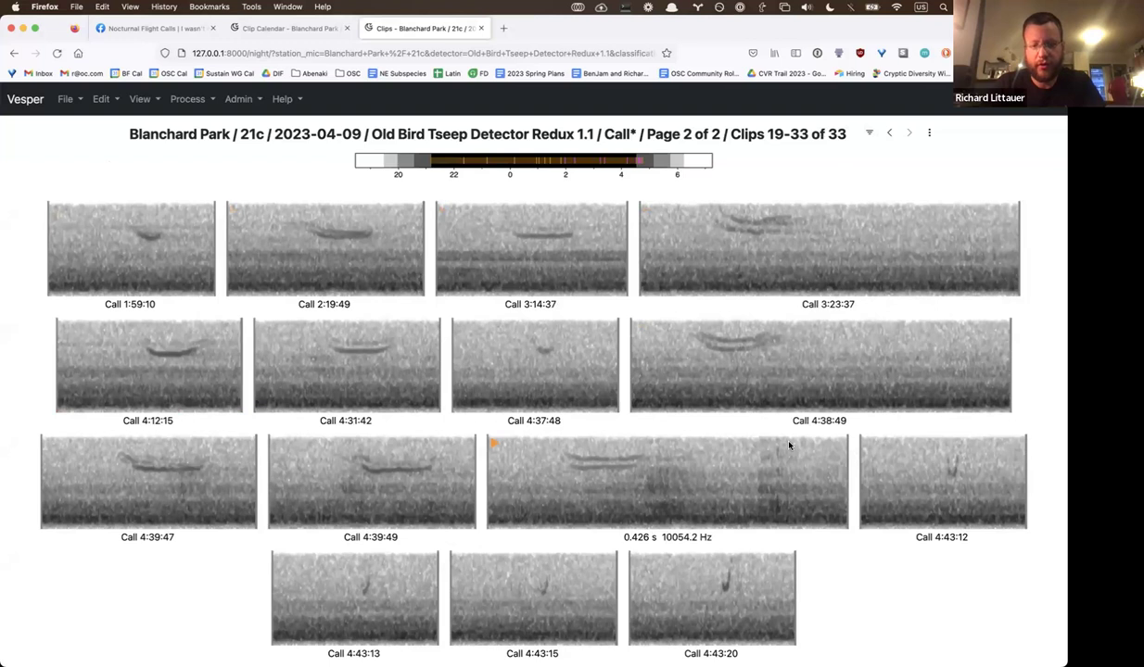
{"action": "left_click", "coordinate": [929, 133]}
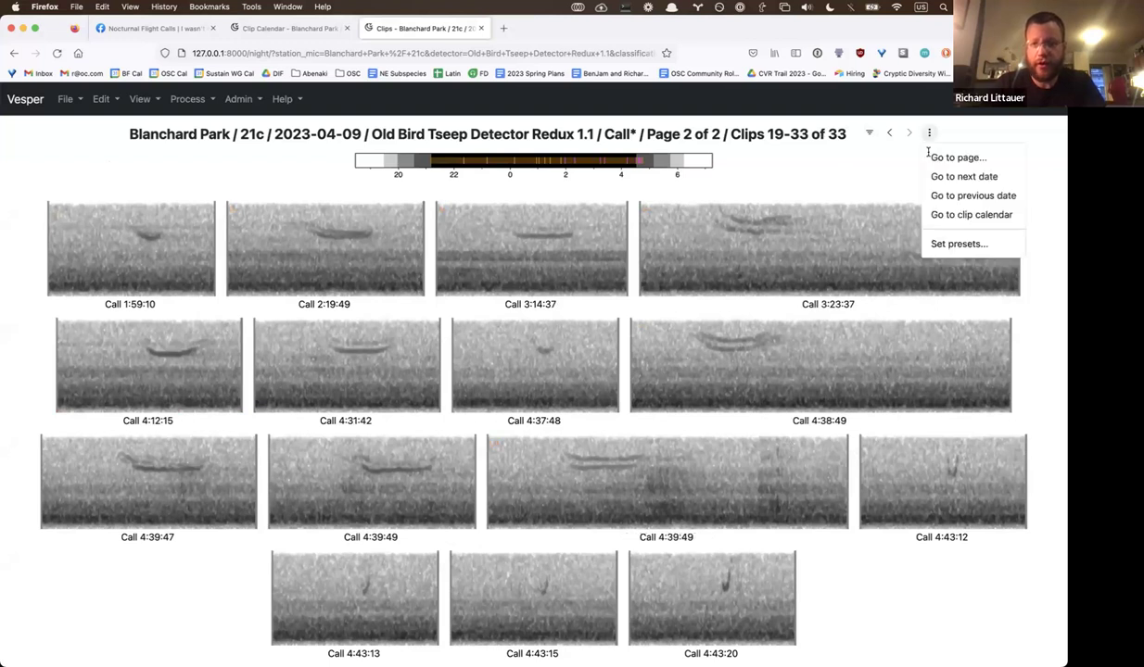
{"action": "left_click", "coordinate": [958, 244]}
{"action": "left_click", "coordinate": [556, 213]}
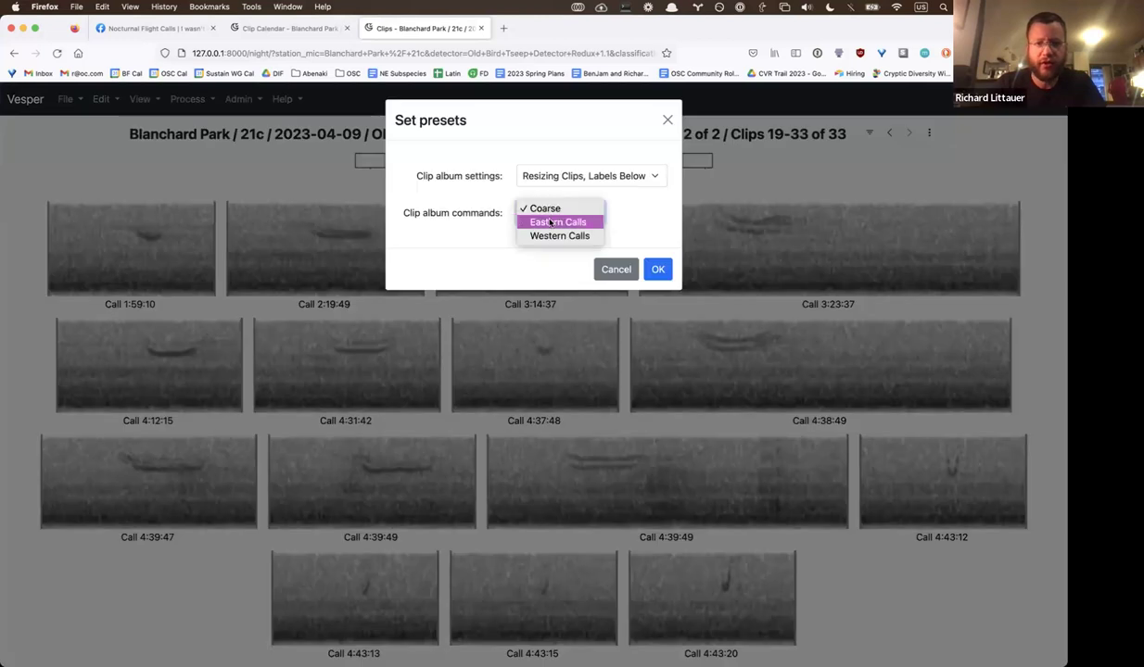
{"action": "left_click", "coordinate": [550, 222]}
{"action": "left_click", "coordinate": [657, 268]}
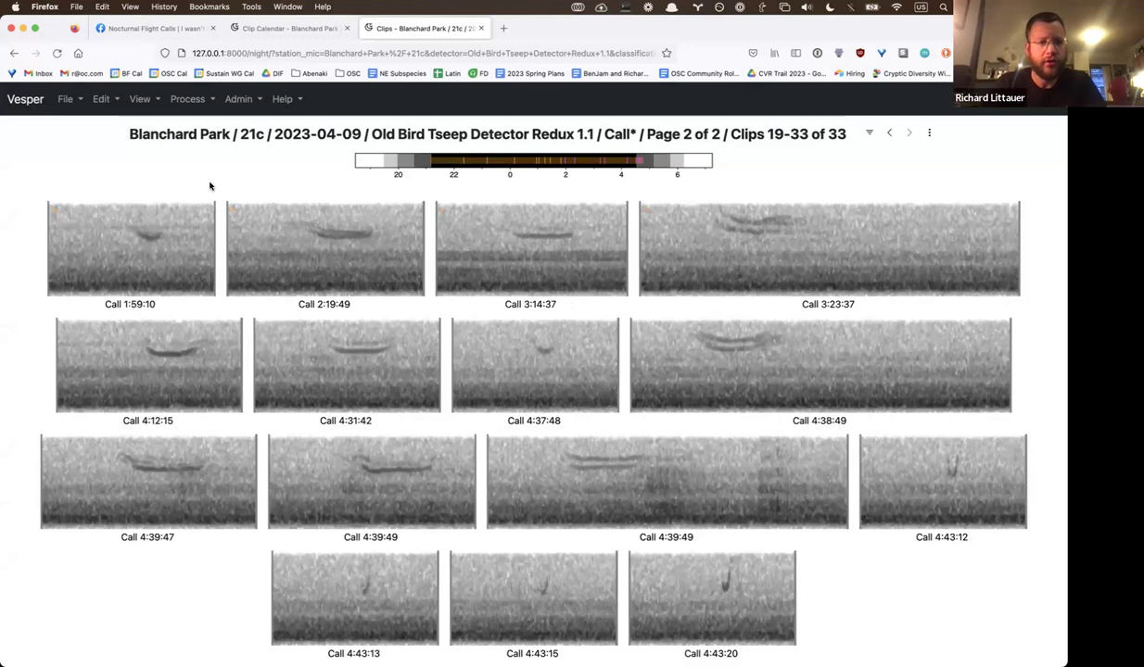
- Switch to the iTerm2 session in the Blanchard Park 2023 folder and search its files for "Eastern" with ag
{"action": "key", "text": "super+Tab"}
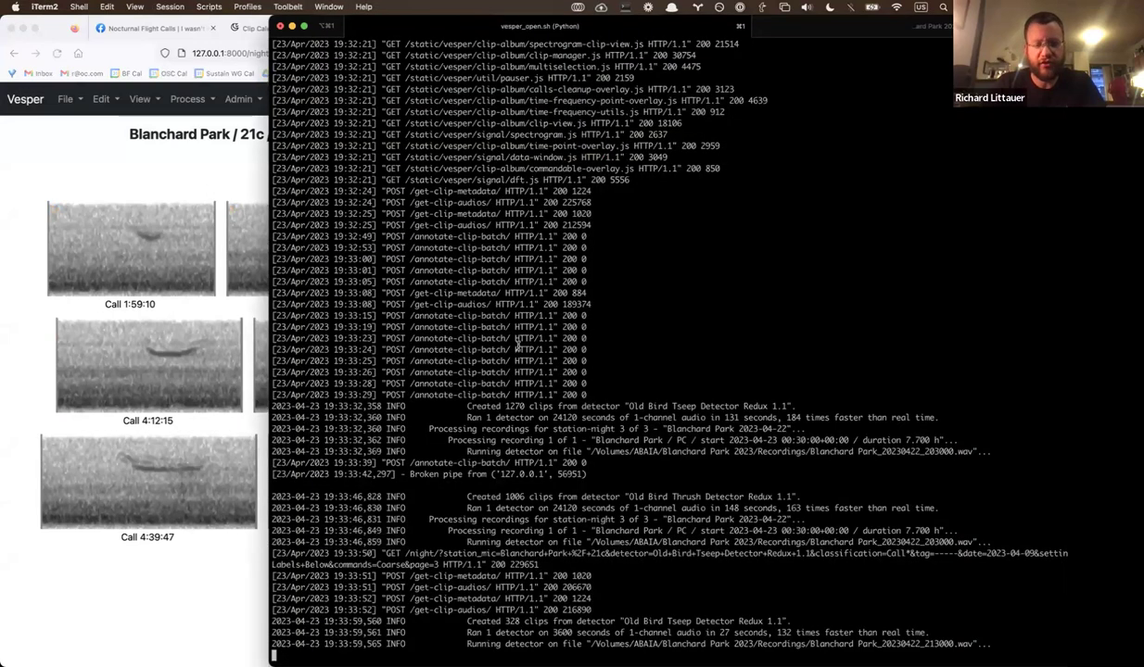
{"action": "key", "text": "super+grave"}
{"action": "type", "text": "co"}
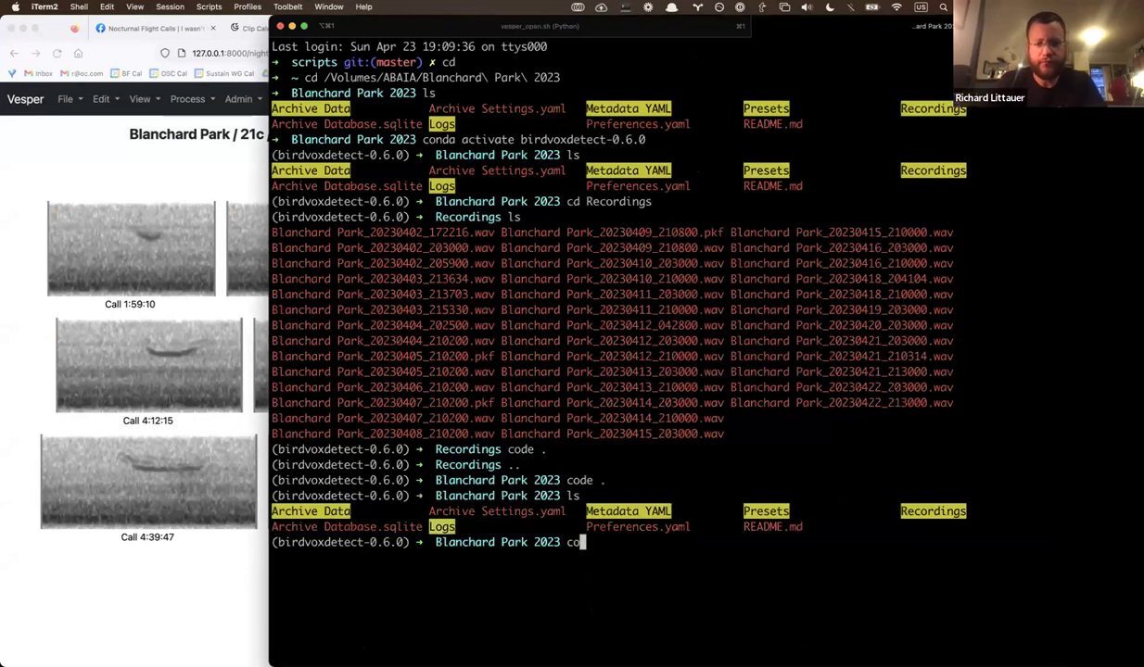
{"action": "key", "text": "BackSpace"}
{"action": "key", "text": "BackSpace"}
{"action": "type", "text": "ag \""}
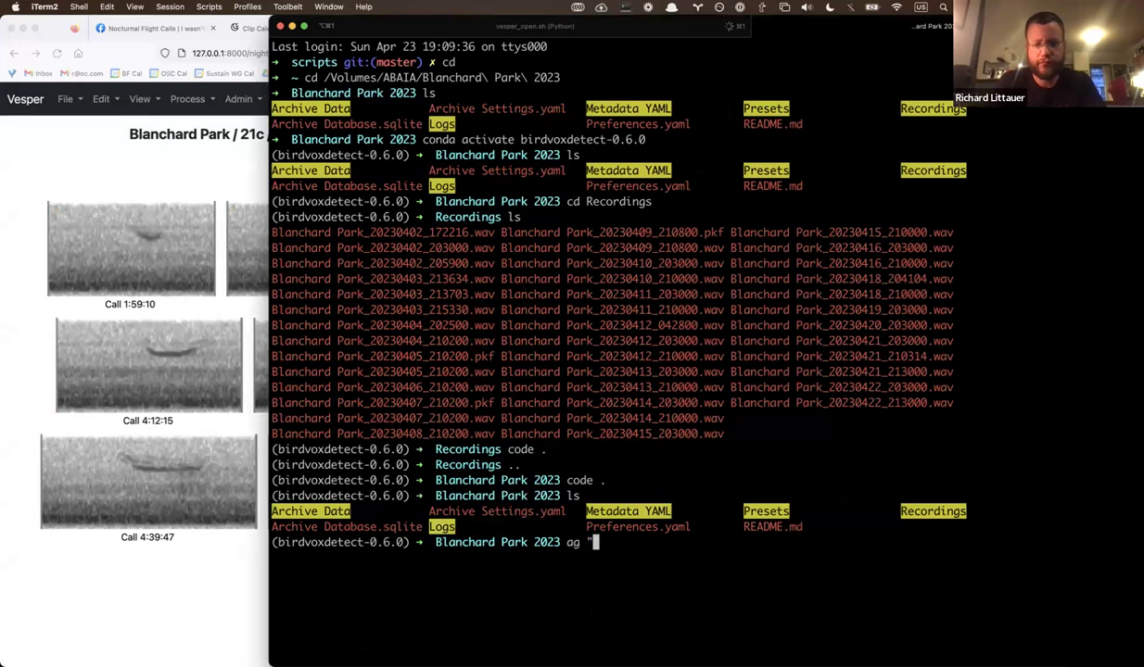
{"action": "type", "text": "Eastern\""}
{"action": "key", "text": "Return"}
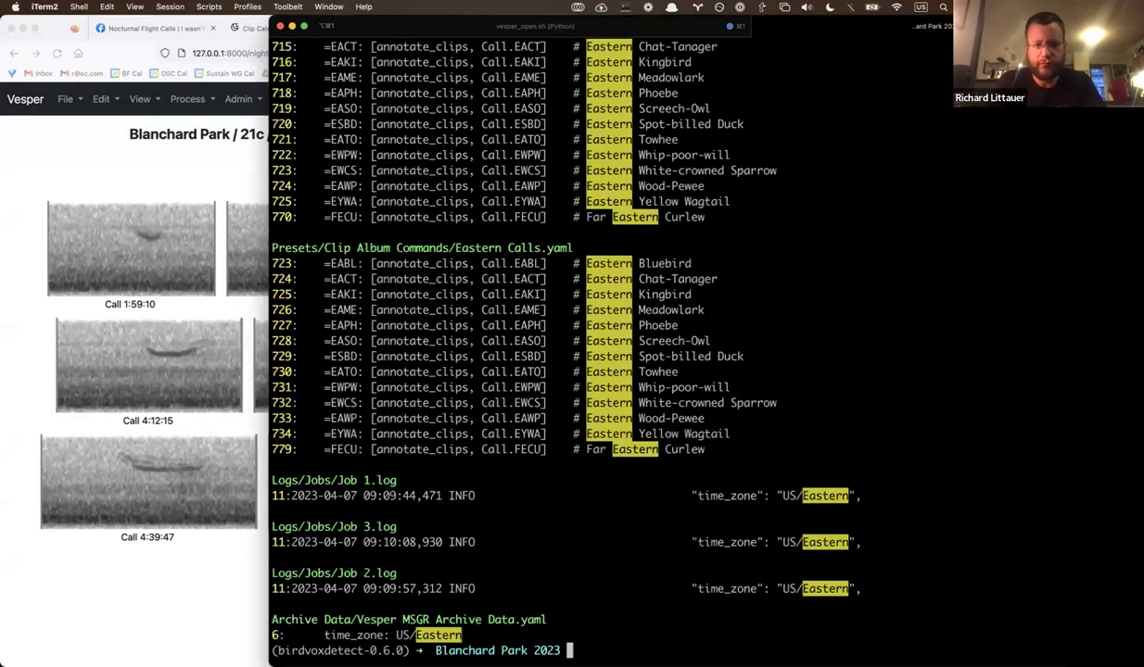
- Open the Blanchard Park 2023 folder in Visual Studio Code and expand its Presets folder
{"action": "type", "text": "code ."}
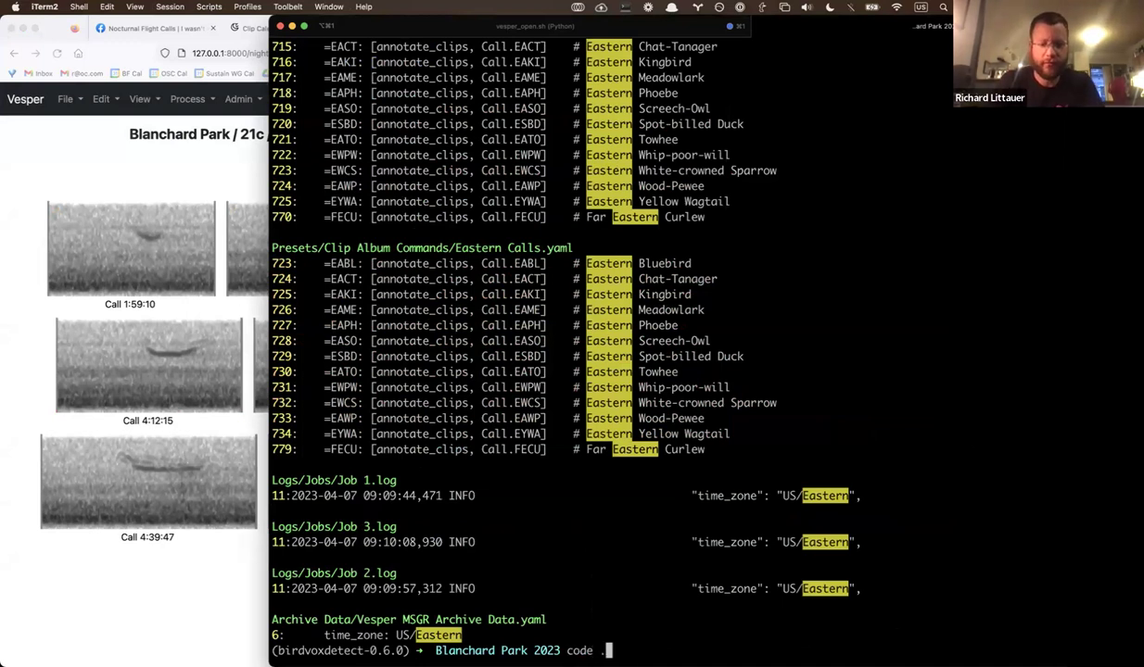
{"action": "key", "text": "Return"}
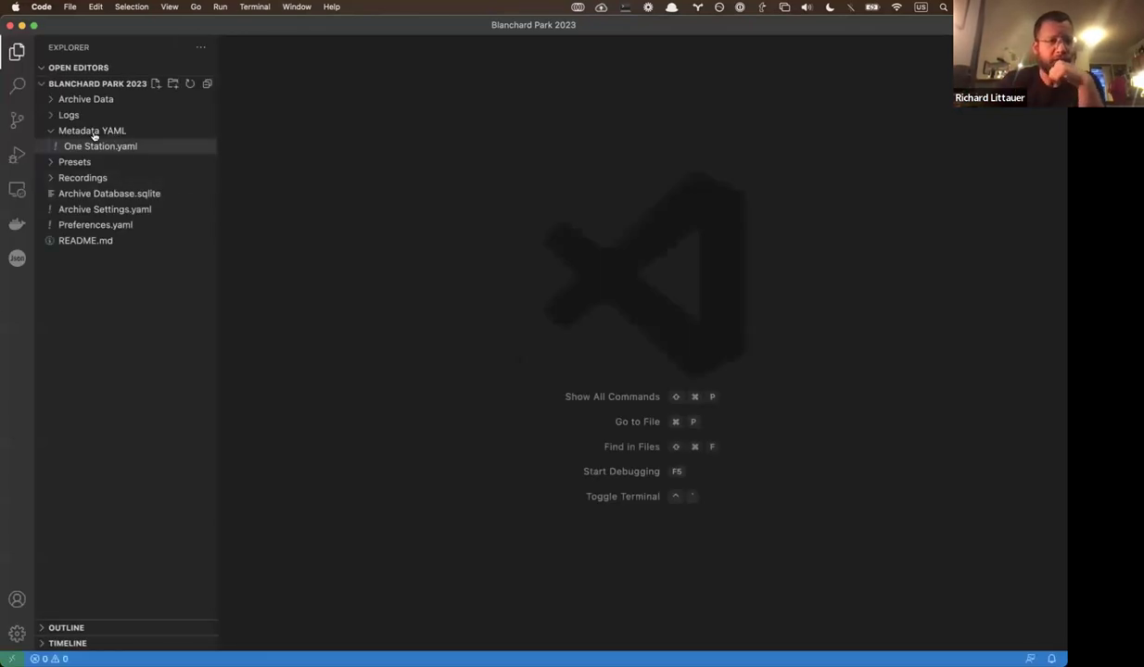
{"action": "left_click", "coordinate": [65, 132]}
{"action": "left_click", "coordinate": [62, 132]}
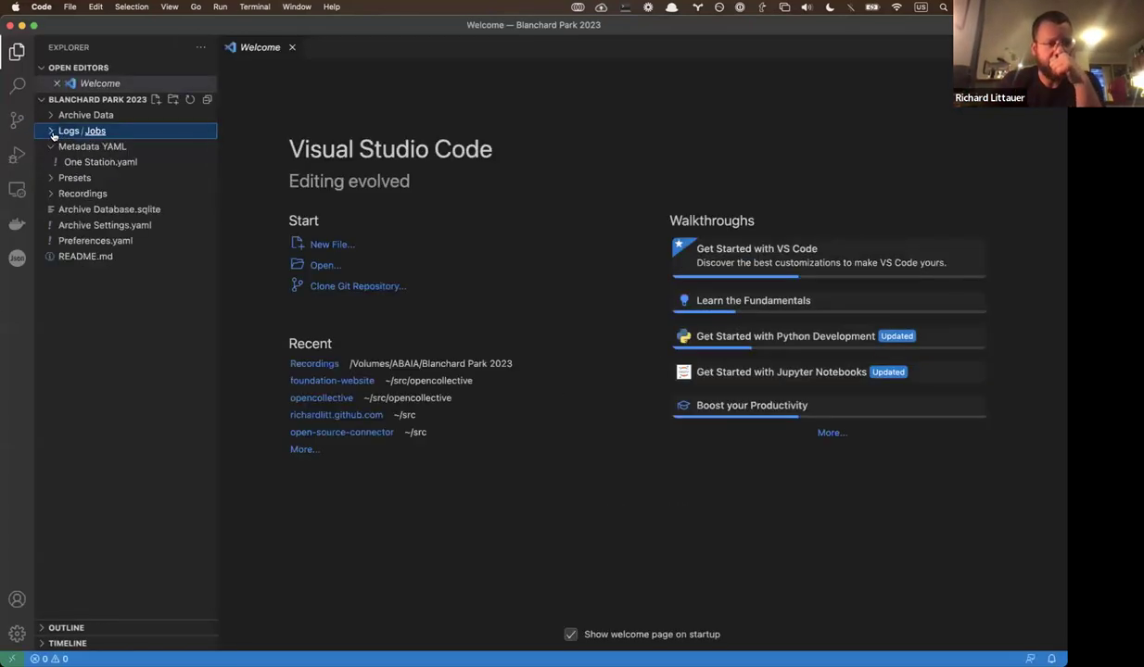
{"action": "left_click", "coordinate": [53, 149]}
{"action": "left_click", "coordinate": [56, 163]}
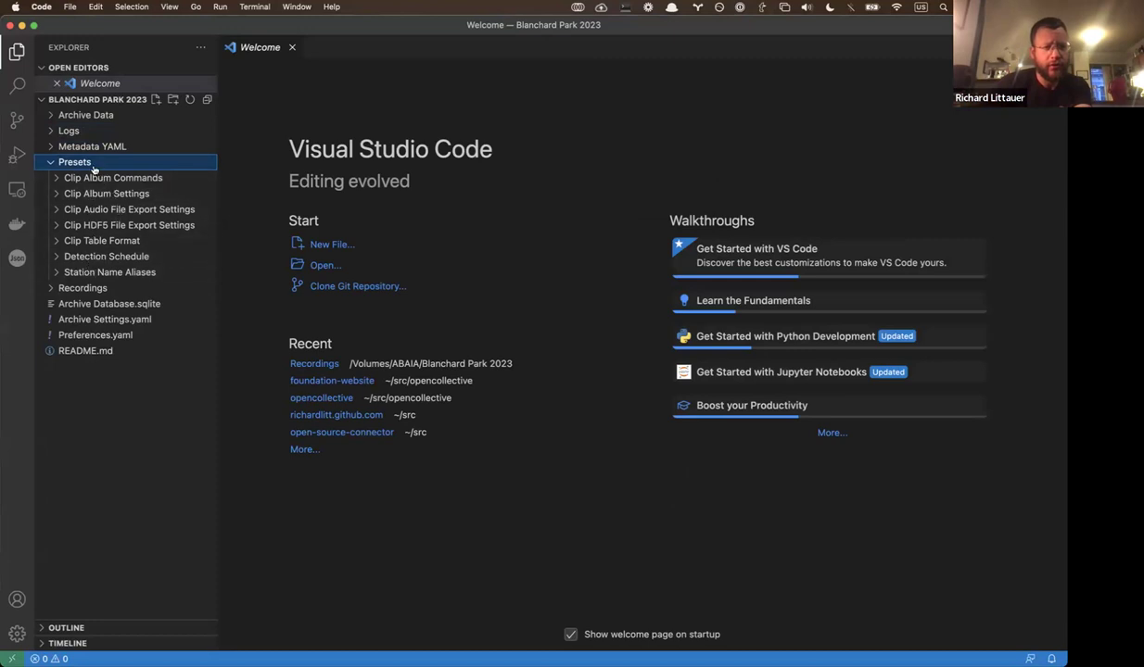
- Look through the preset subfolders and open Eastern Calls.yaml from Clip Album Commands
{"action": "left_click", "coordinate": [104, 255]}
{"action": "left_click", "coordinate": [111, 253]}
{"action": "left_click", "coordinate": [106, 242]}
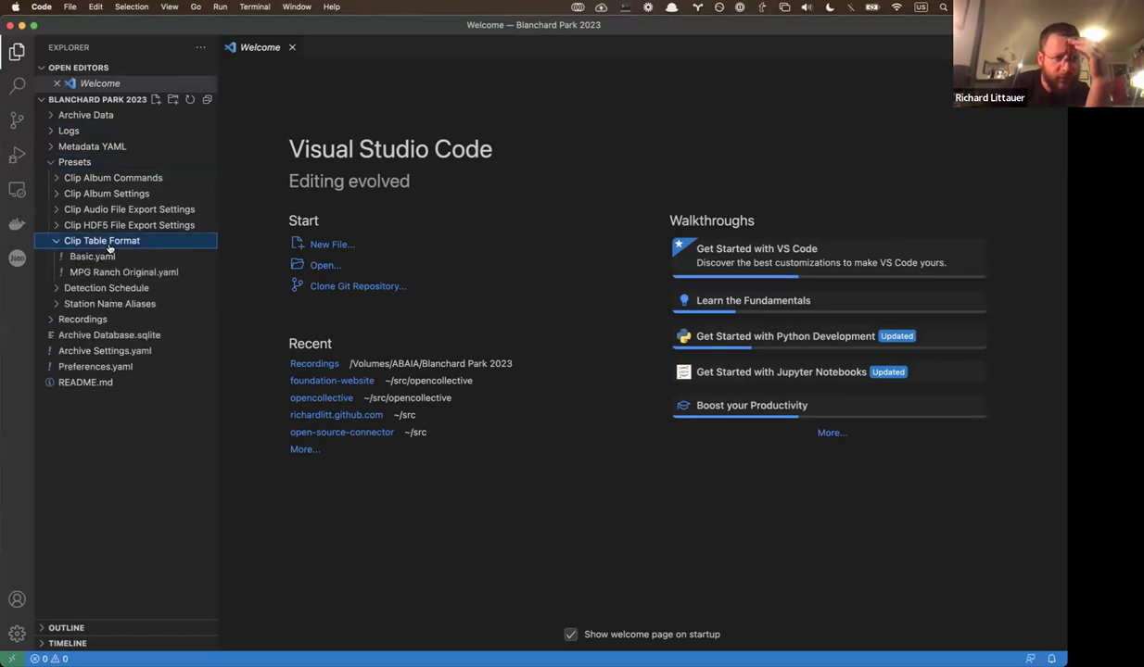
{"action": "left_click", "coordinate": [108, 243]}
{"action": "left_click", "coordinate": [106, 196]}
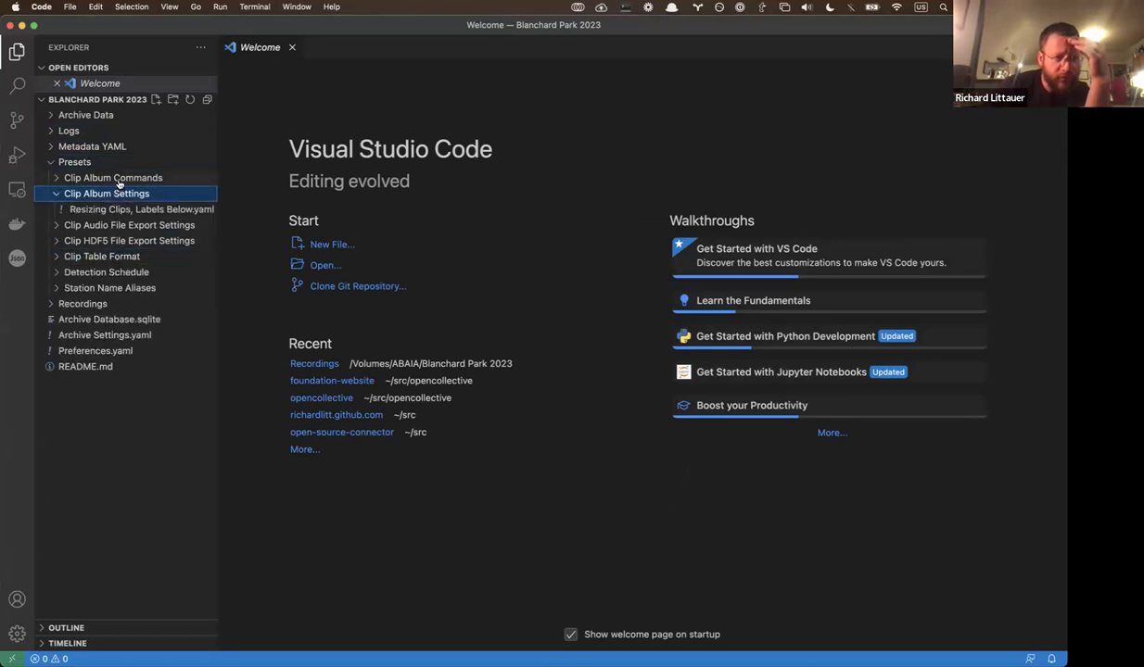
{"action": "left_click", "coordinate": [116, 179]}
{"action": "left_click", "coordinate": [109, 210]}
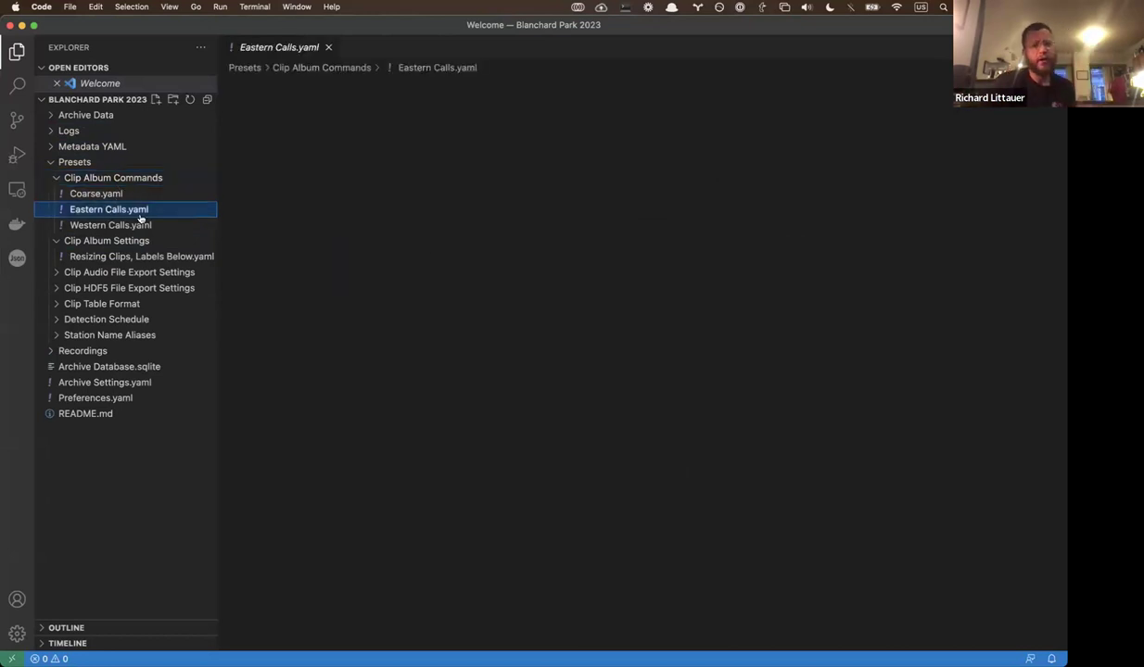
- Examine the four-letter species code commands in Eastern Calls.yaml and highlight the OU code
{"action": "scroll", "coordinate": [433, 258], "scroll_direction": "down", "scroll_amount": 5}
{"action": "scroll", "coordinate": [432, 258], "scroll_direction": "down", "scroll_amount": 20}
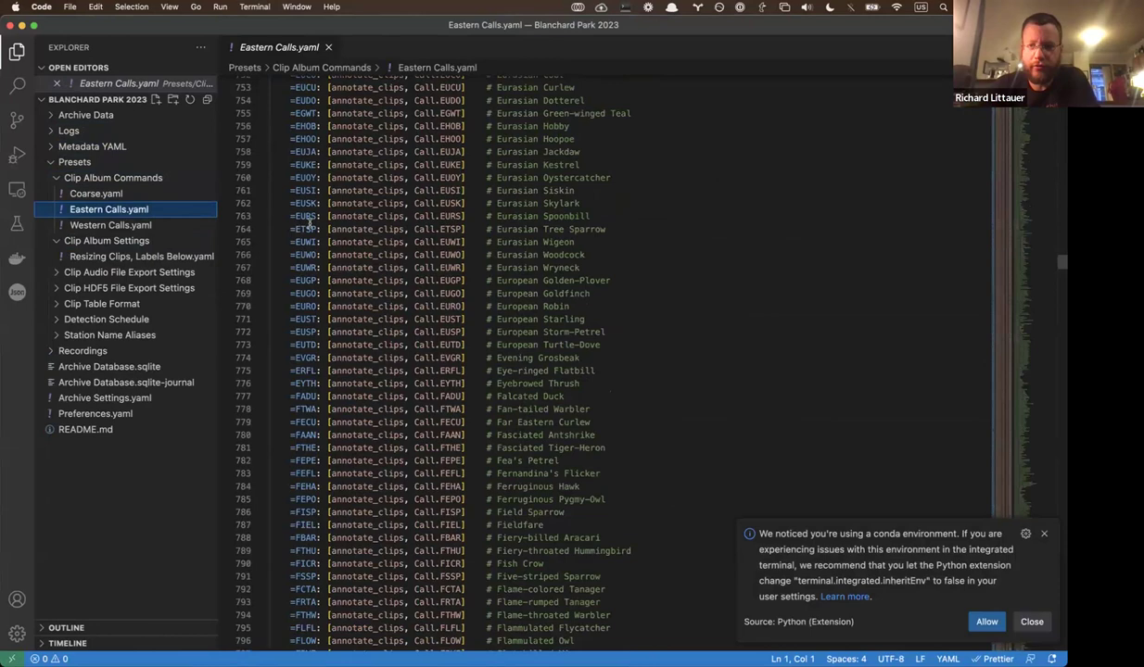
{"action": "scroll", "coordinate": [308, 221], "scroll_direction": "down", "scroll_amount": 20}
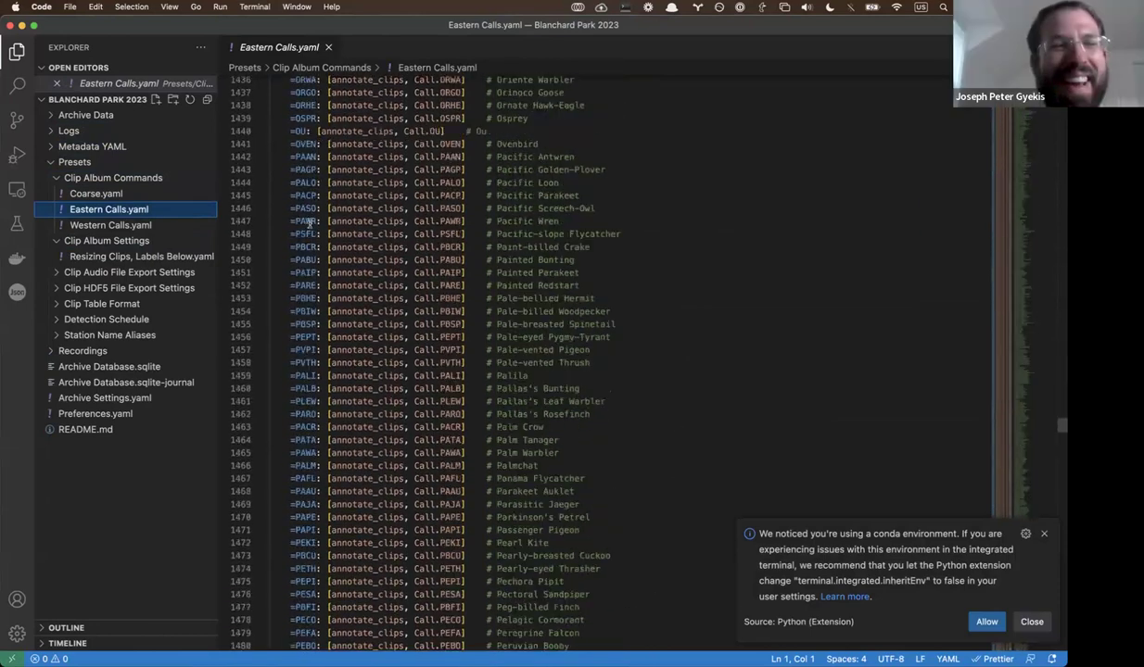
{"action": "scroll", "coordinate": [308, 221], "scroll_direction": "down", "scroll_amount": 20}
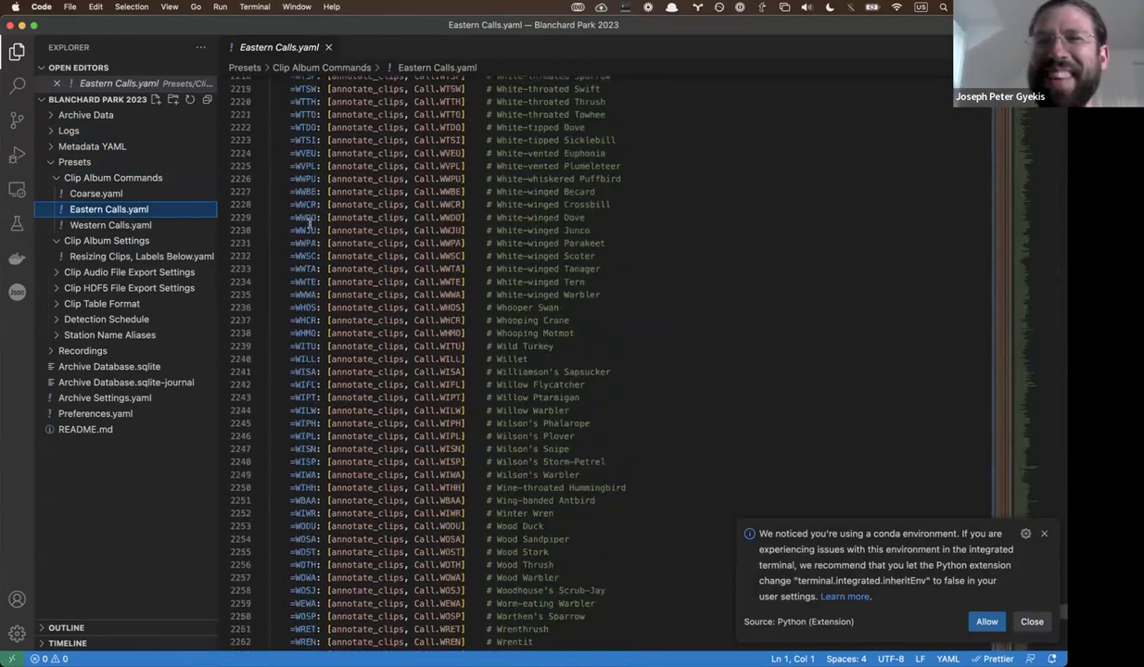
{"action": "scroll", "coordinate": [309, 223], "scroll_direction": "up", "scroll_amount": 10}
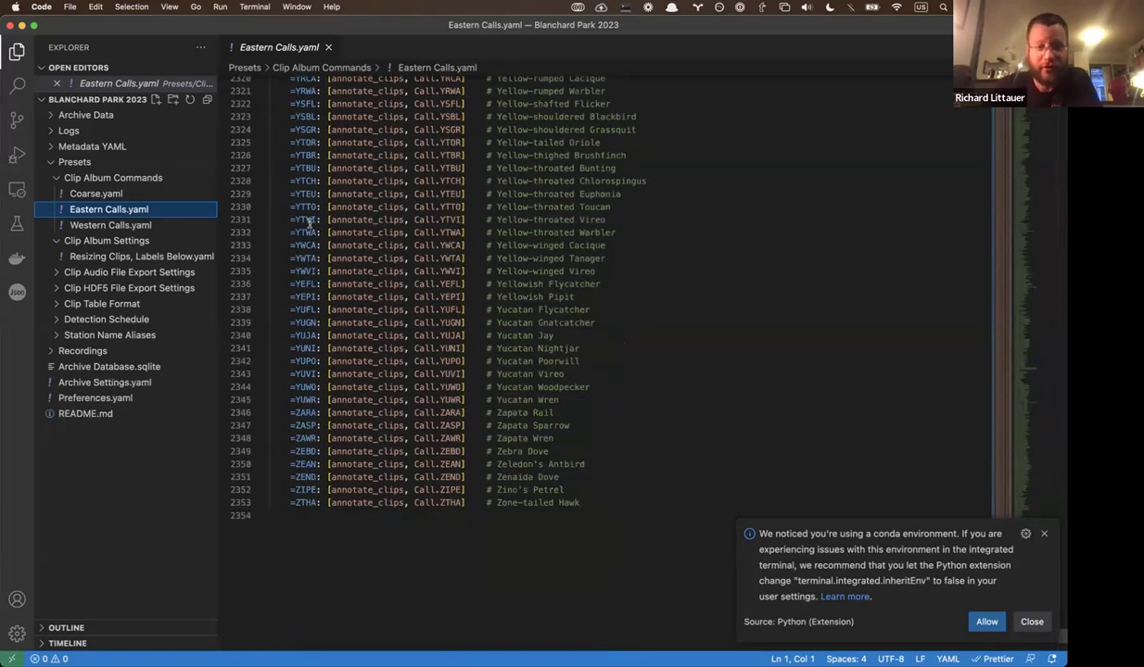
{"action": "scroll", "coordinate": [309, 220], "scroll_direction": "up", "scroll_amount": 20}
{"action": "scroll", "coordinate": [308, 221], "scroll_direction": "up", "scroll_amount": 20}
{"action": "scroll", "coordinate": [308, 220], "scroll_direction": "down", "scroll_amount": 20}
{"action": "scroll", "coordinate": [309, 220], "scroll_direction": "up", "scroll_amount": 2}
{"action": "scroll", "coordinate": [309, 220], "scroll_direction": "up", "scroll_amount": 10}
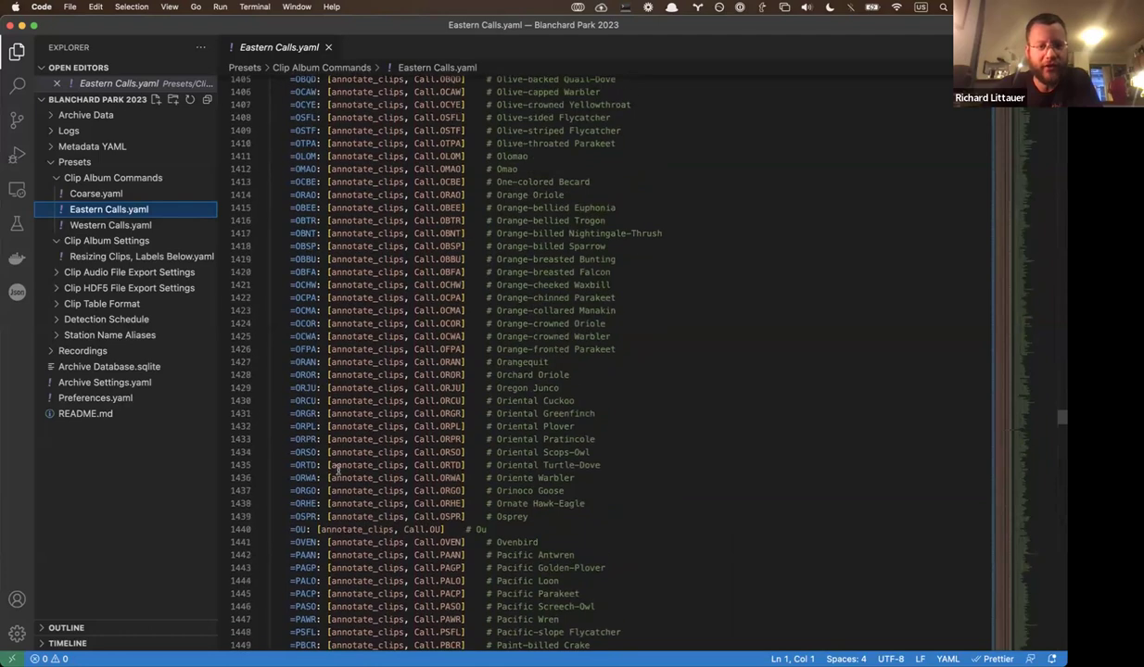
{"action": "double_click", "coordinate": [298, 530]}
- Examine the single-character call commands near the start of Eastern Calls.yaml, highlighting the GCTH_BICK line
{"action": "scroll", "coordinate": [354, 479], "scroll_direction": "up", "scroll_amount": 1}
{"action": "scroll", "coordinate": [354, 479], "scroll_direction": "up", "scroll_amount": 20}
{"action": "scroll", "coordinate": [354, 479], "scroll_direction": "up", "scroll_amount": 15}
{"action": "scroll", "coordinate": [354, 479], "scroll_direction": "down", "scroll_amount": 8}
{"action": "scroll", "coordinate": [354, 479], "scroll_direction": "up", "scroll_amount": 4}
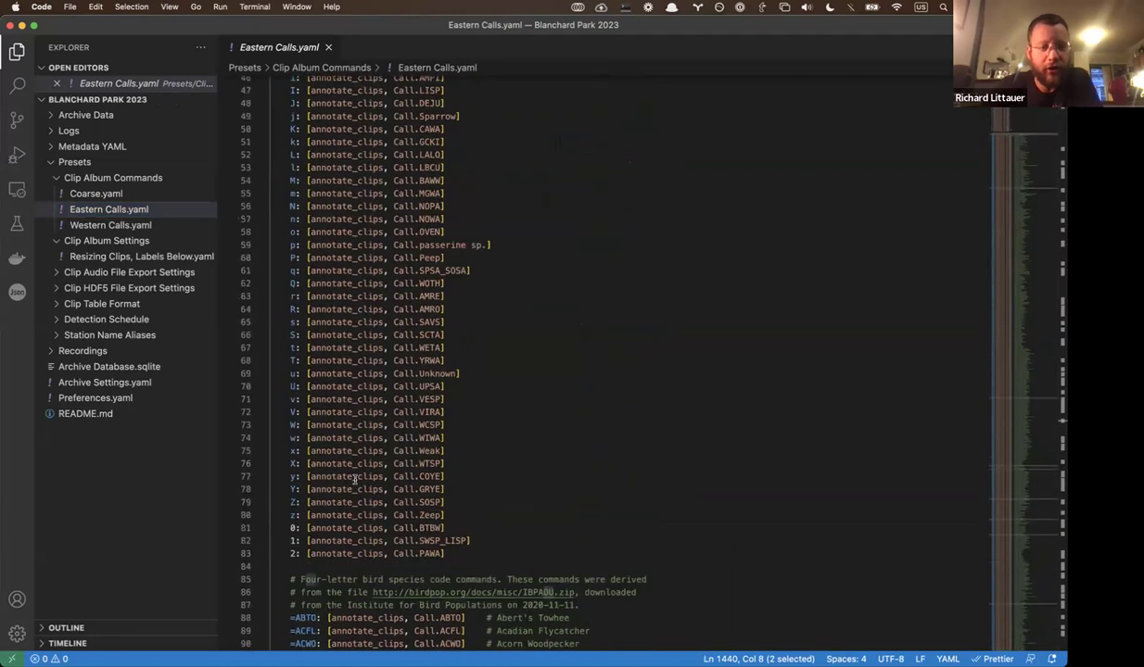
{"action": "scroll", "coordinate": [354, 479], "scroll_direction": "up", "scroll_amount": 5}
{"action": "scroll", "coordinate": [354, 479], "scroll_direction": "up", "scroll_amount": 3}
{"action": "left_click_drag", "start_coordinate": [468, 240], "coordinate": [227, 243]}
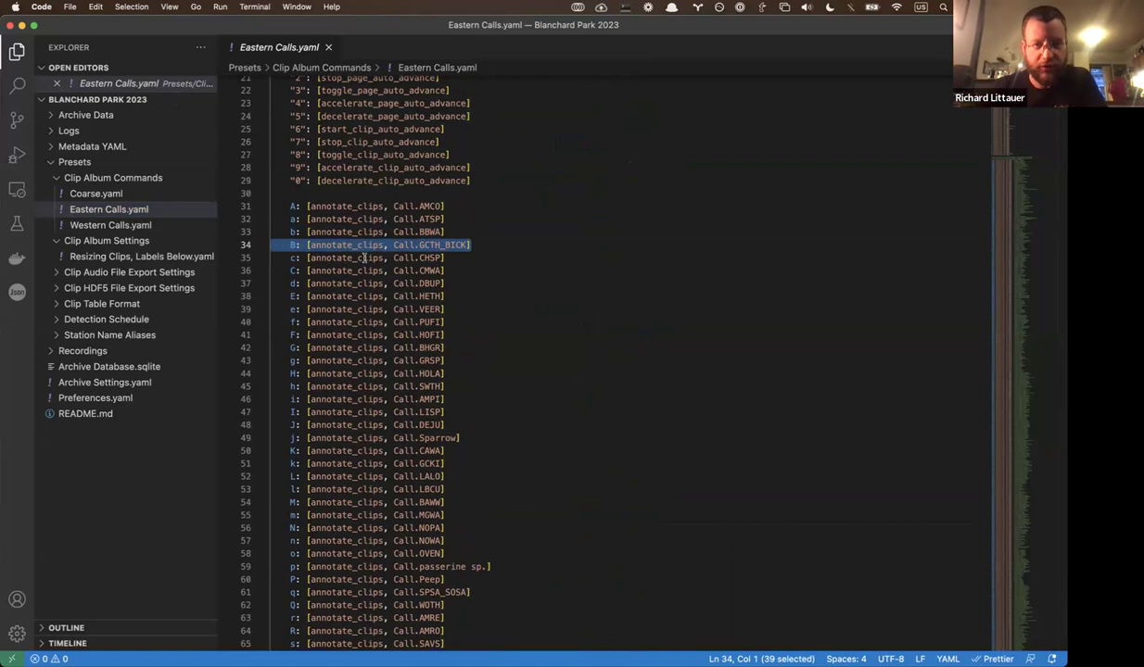
{"action": "scroll", "coordinate": [364, 258], "scroll_direction": "down", "scroll_amount": 10}
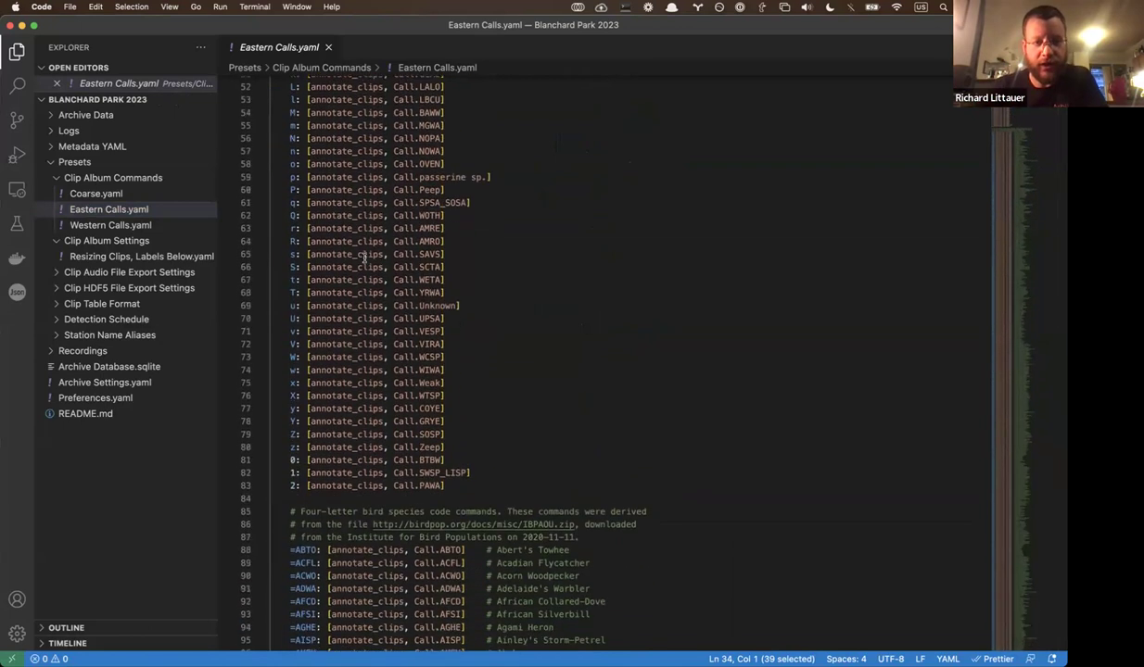
- Review the single-character commands for call groups, highlighting the passerine sp., Peep and Sparrow entries
{"action": "left_click", "coordinate": [404, 341]}
{"action": "scroll", "coordinate": [404, 341], "scroll_direction": "up", "scroll_amount": 5}
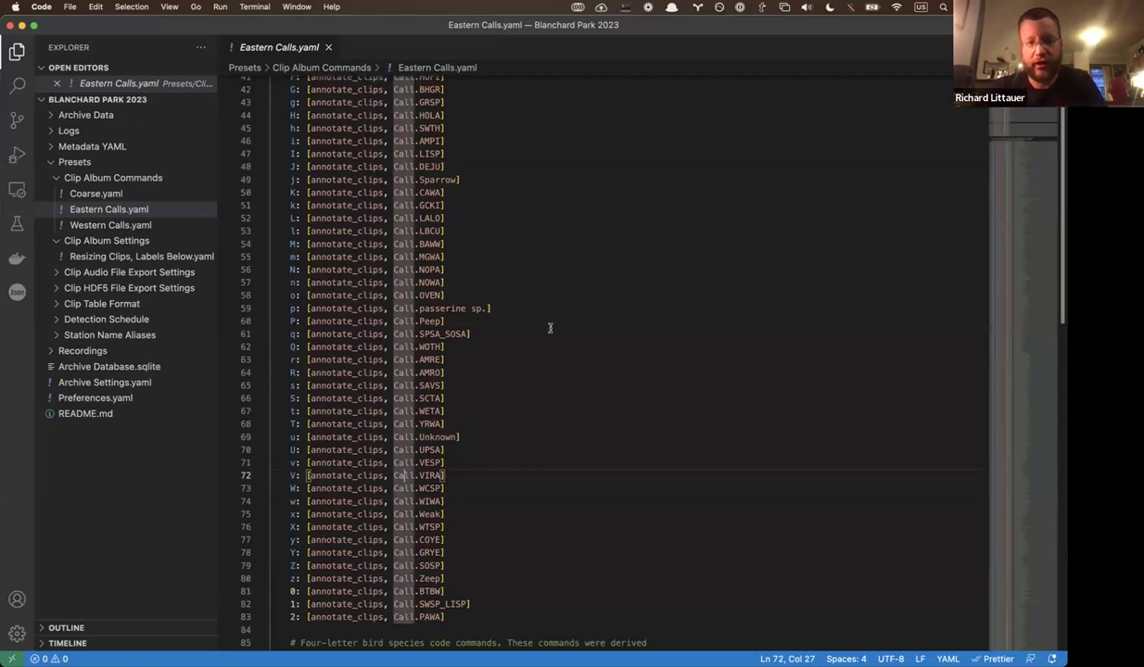
{"action": "left_click", "coordinate": [494, 308]}
{"action": "left_click_drag", "start_coordinate": [494, 308], "coordinate": [373, 308]}
{"action": "left_click_drag", "start_coordinate": [446, 321], "coordinate": [389, 320]}
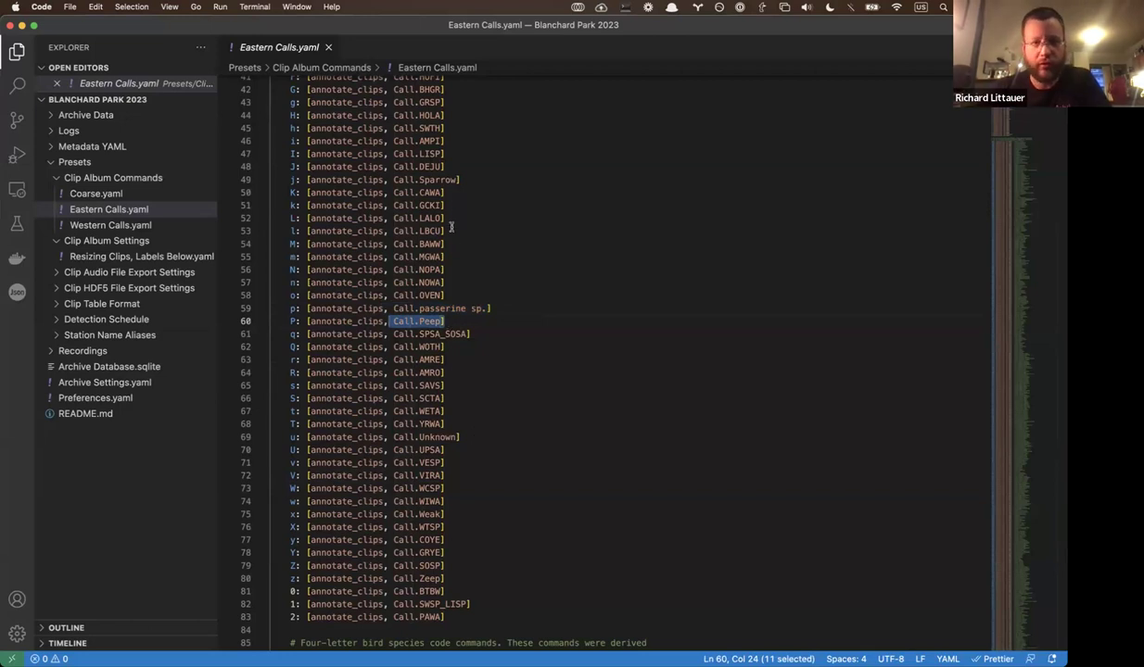
{"action": "left_click_drag", "start_coordinate": [461, 179], "coordinate": [377, 176]}
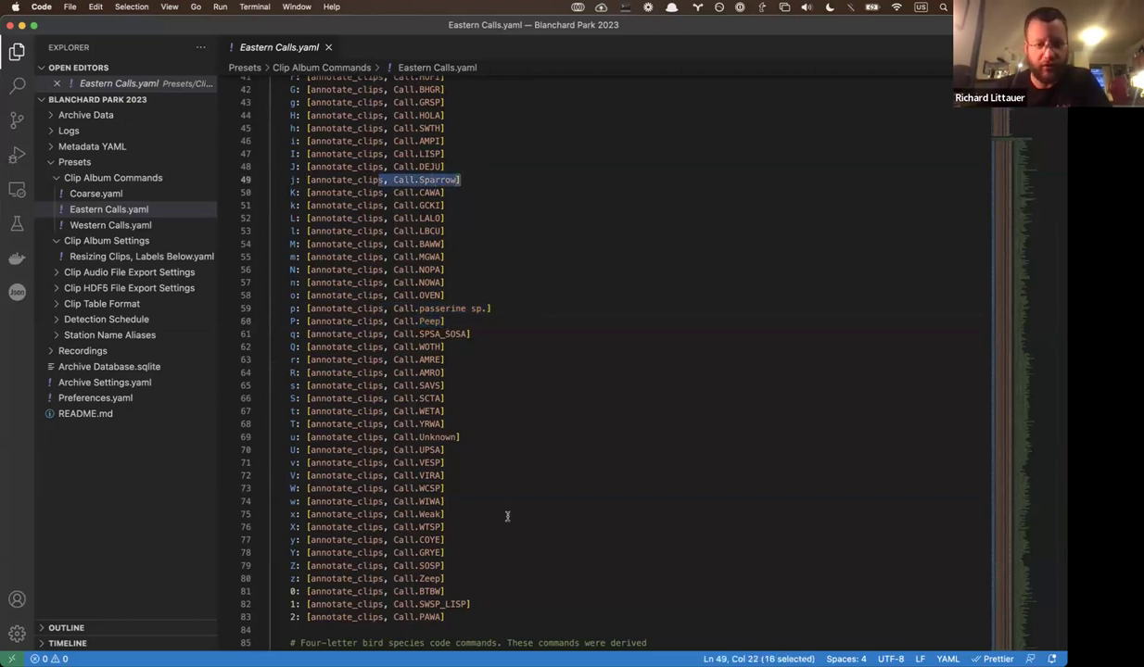
{"action": "scroll", "coordinate": [500, 526], "scroll_direction": "up", "scroll_amount": 1}
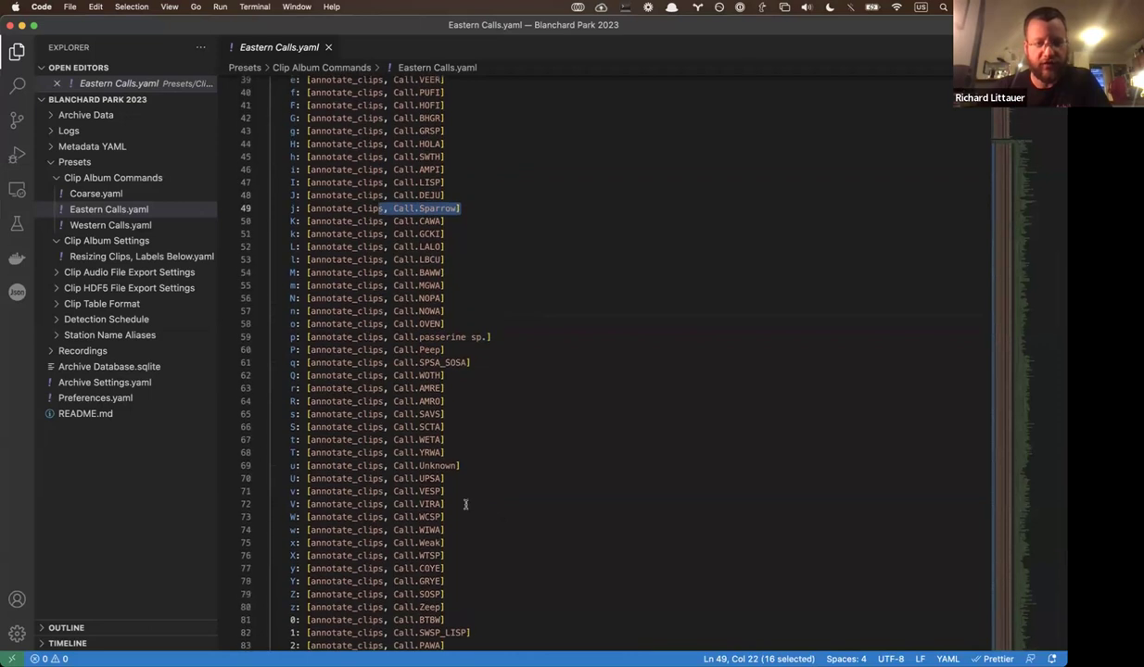
{"action": "scroll", "coordinate": [464, 504], "scroll_direction": "up", "scroll_amount": 4}
{"action": "scroll", "coordinate": [429, 306], "scroll_direction": "up", "scroll_amount": 2}
- Switch to iTerm2, search the archive files for "Lapland Longspur" with ag, and highlight the =LALO command in the output
{"action": "key", "text": "super+Tab"}
{"action": "key", "text": "super+Tab"}
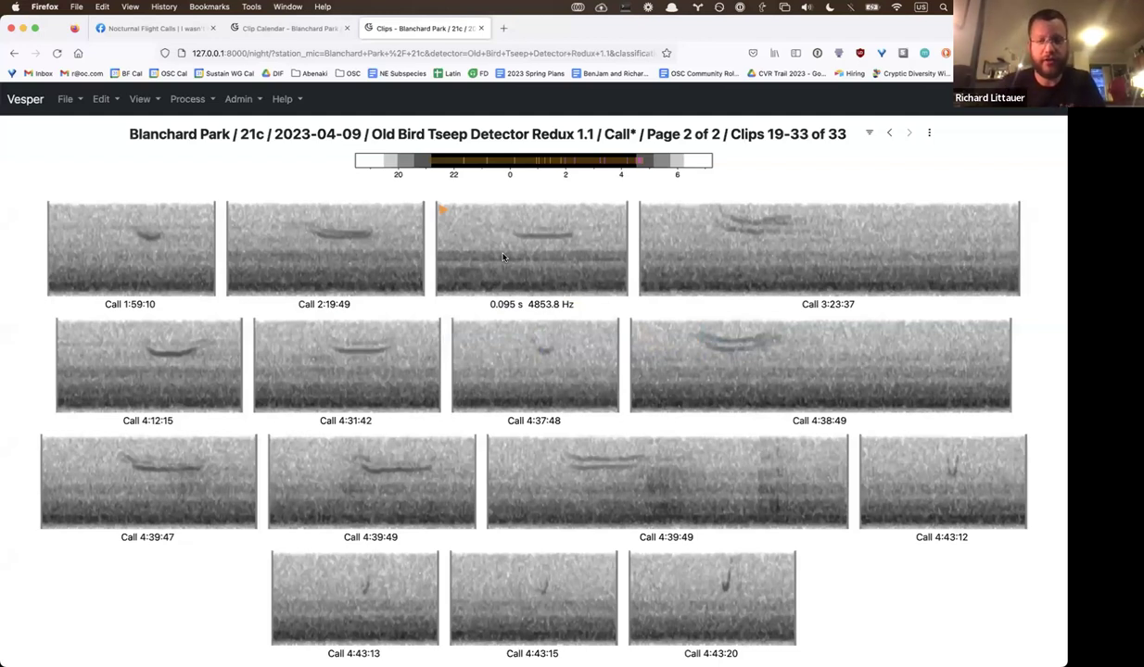
{"action": "key", "text": "super+Tab"}
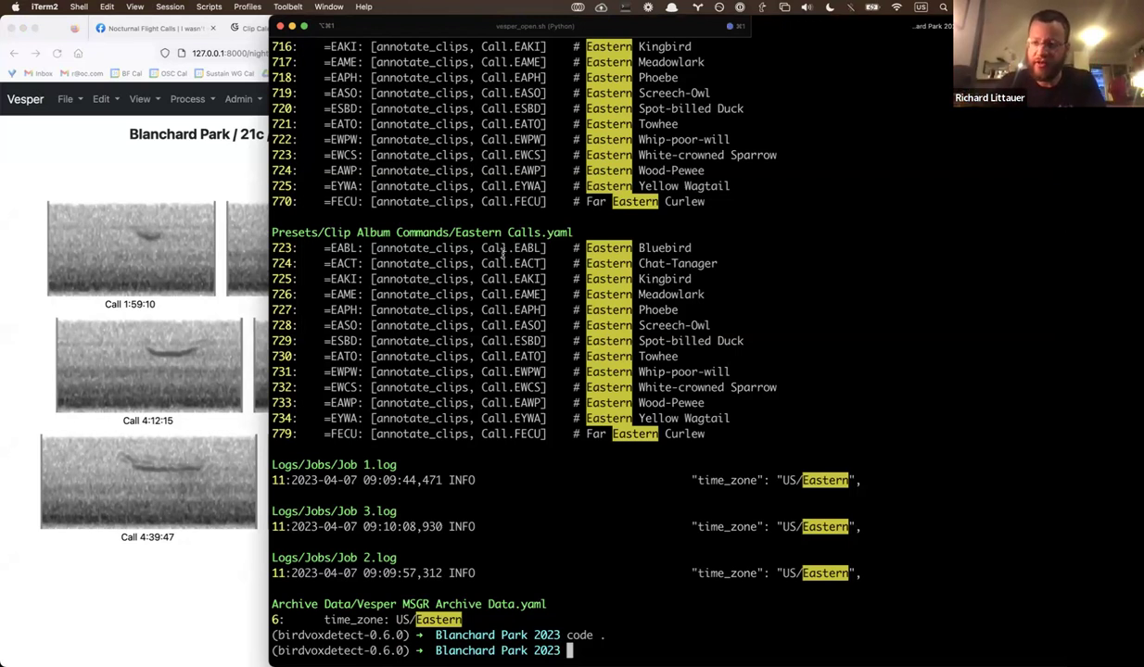
{"action": "type", "text": "ag \"Lapland Longspur\""}
{"action": "key", "text": "Return"}
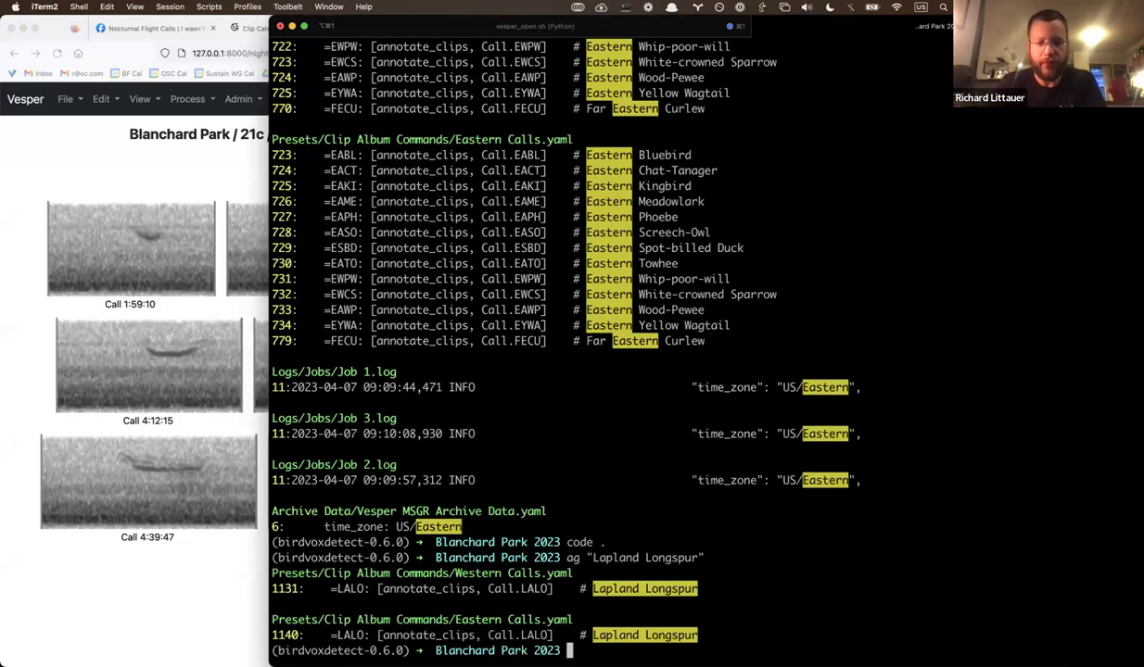
{"action": "double_click", "coordinate": [350, 590]}
{"action": "left_click_drag", "start_coordinate": [351, 590], "coordinate": [331, 590]}
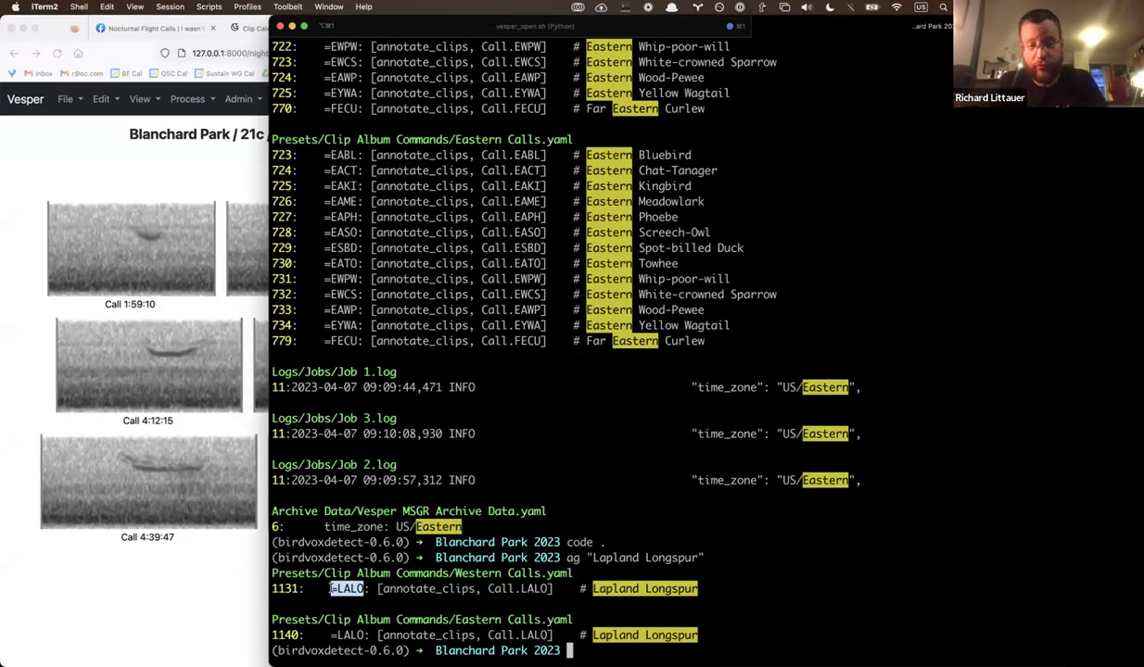
- Switch to Firefox, select the 1:59:10 call clip, and open and confirm the clip album presets
{"action": "key", "text": "super+Tab"}
{"action": "left_click", "coordinate": [194, 208]}
{"action": "left_click", "coordinate": [928, 132]}
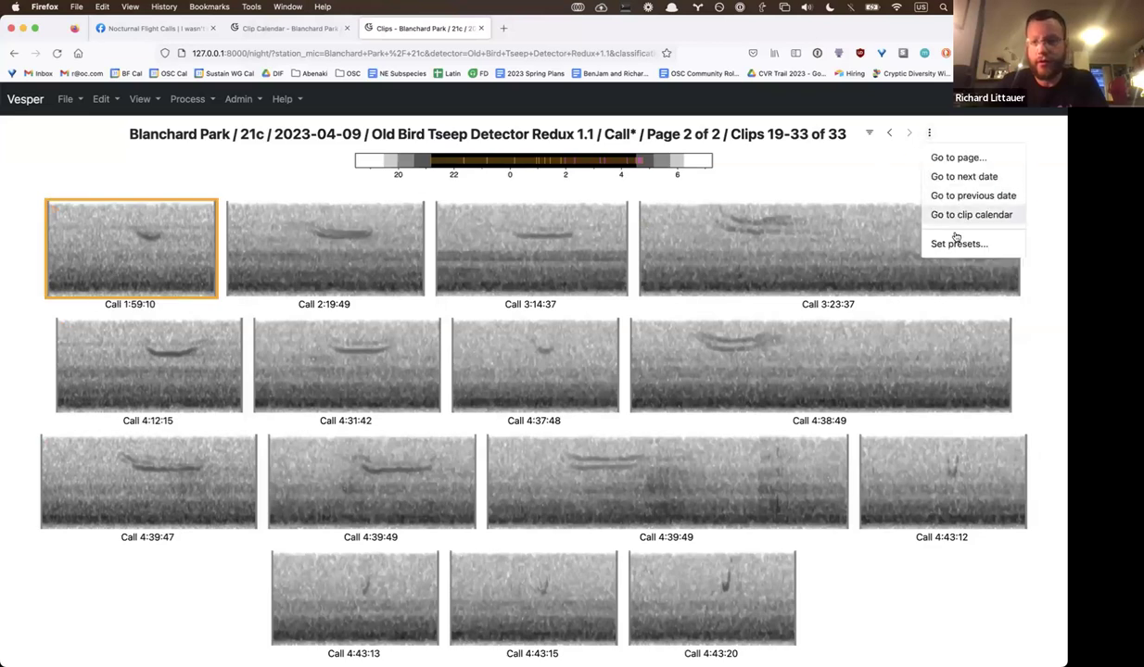
{"action": "left_click", "coordinate": [953, 248]}
{"action": "left_click", "coordinate": [649, 268]}
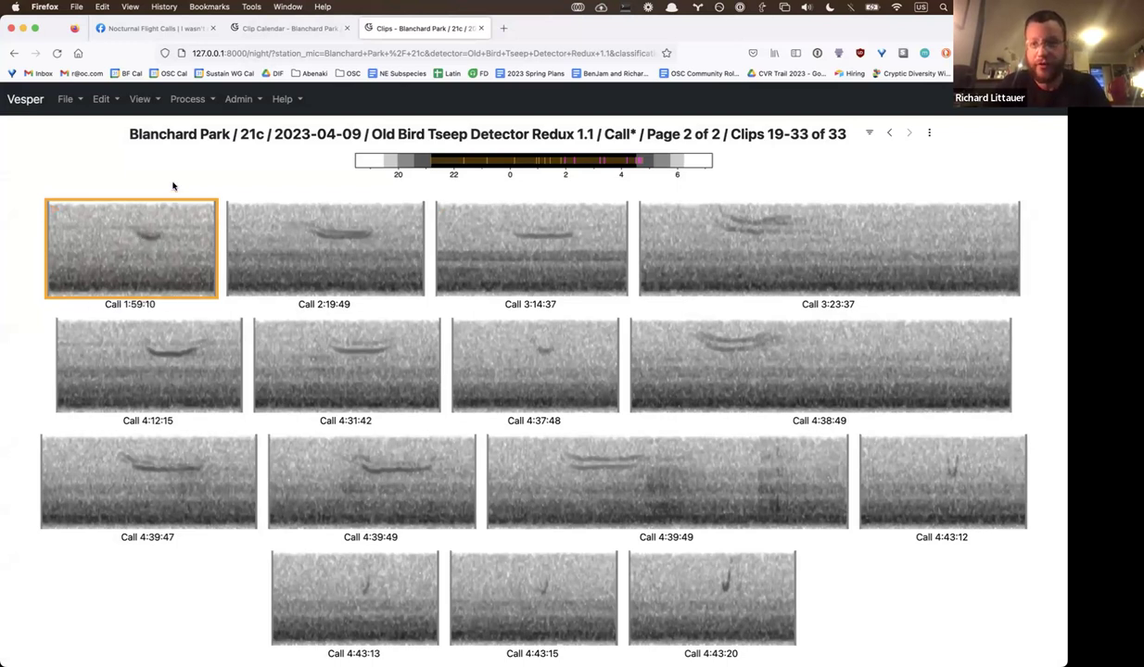
- Switch back to iTerm2 and search the archive files for "passerine" with ag
{"action": "key", "text": "super+Tab"}
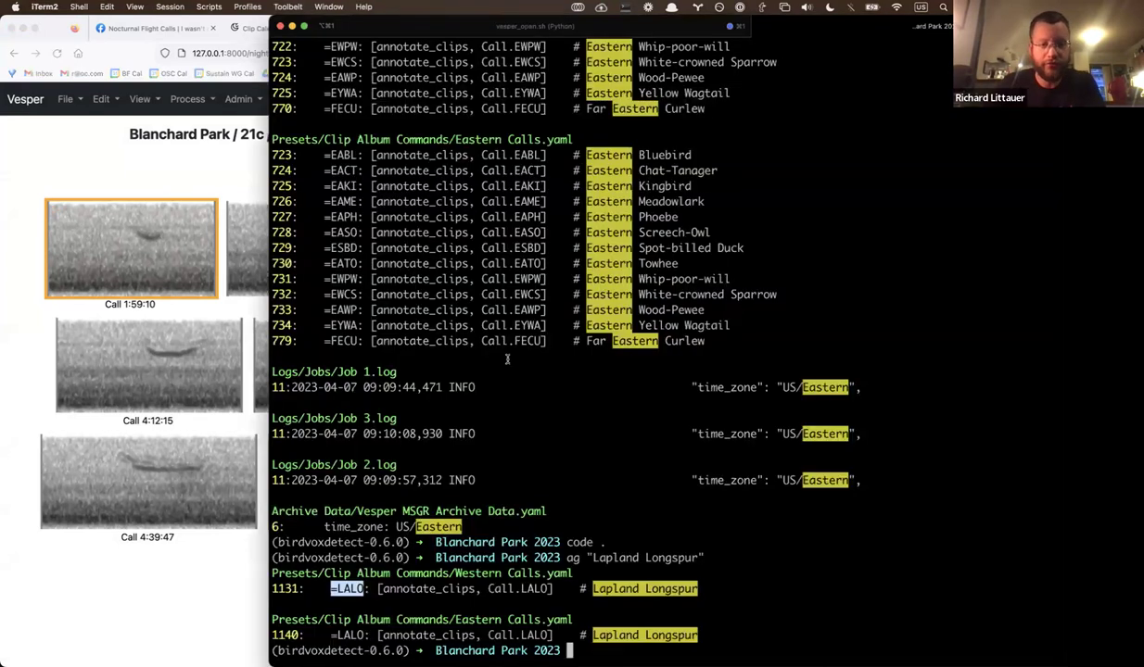
{"action": "key", "text": "Left"}
{"action": "key", "text": "BackSpace"}
{"action": "key", "text": "BackSpace"}
{"action": "key", "text": "BackSpace"}
{"action": "key", "text": "BackSpace"}
{"action": "key", "text": "BackSpace"}
{"action": "key", "text": "BackSpace"}
{"action": "key", "text": "BackSpace"}
{"action": "key", "text": "BackSpace"}
{"action": "key", "text": "BackSpace"}
{"action": "key", "text": "BackSpace"}
{"action": "key", "text": "BackSpace"}
{"action": "key", "text": "BackSpace"}
{"action": "key", "text": "BackSpace"}
{"action": "key", "text": "BackSpace"}
{"action": "key", "text": "BackSpace"}
{"action": "key", "text": "BackSpace"}
{"action": "type", "text": "passerine"}
{"action": "key", "text": "Return"}
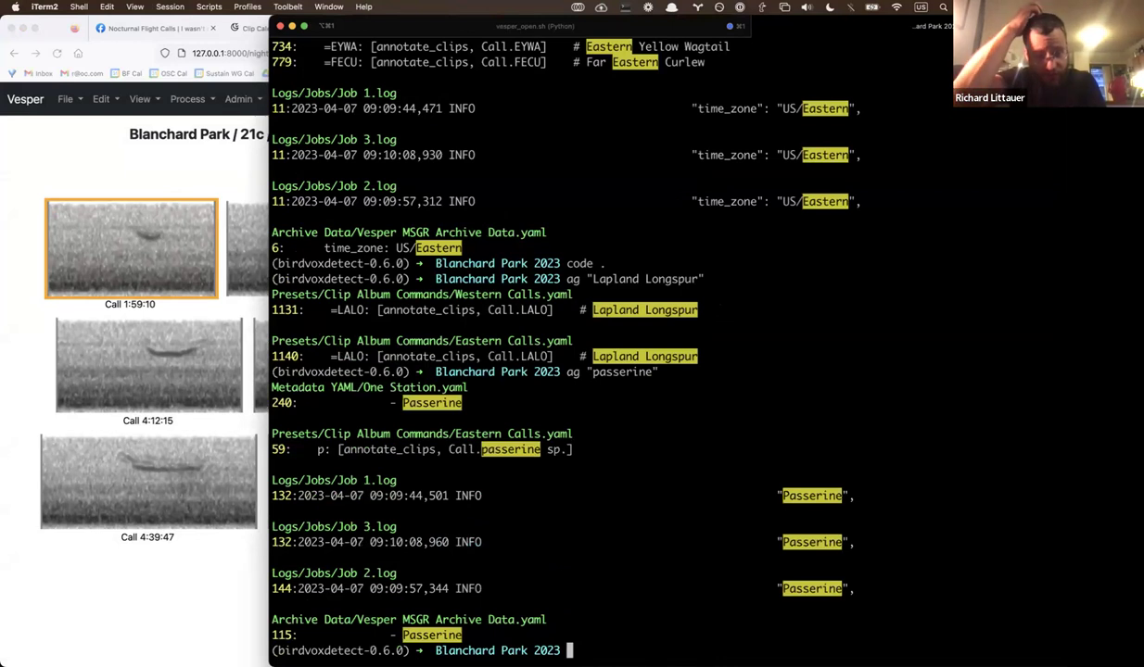
- Switch to Firefox and classify the 1:59:10 clip as passerine sp
{"action": "key", "text": "super+Tab"}
{"action": "key", "text": "p"}
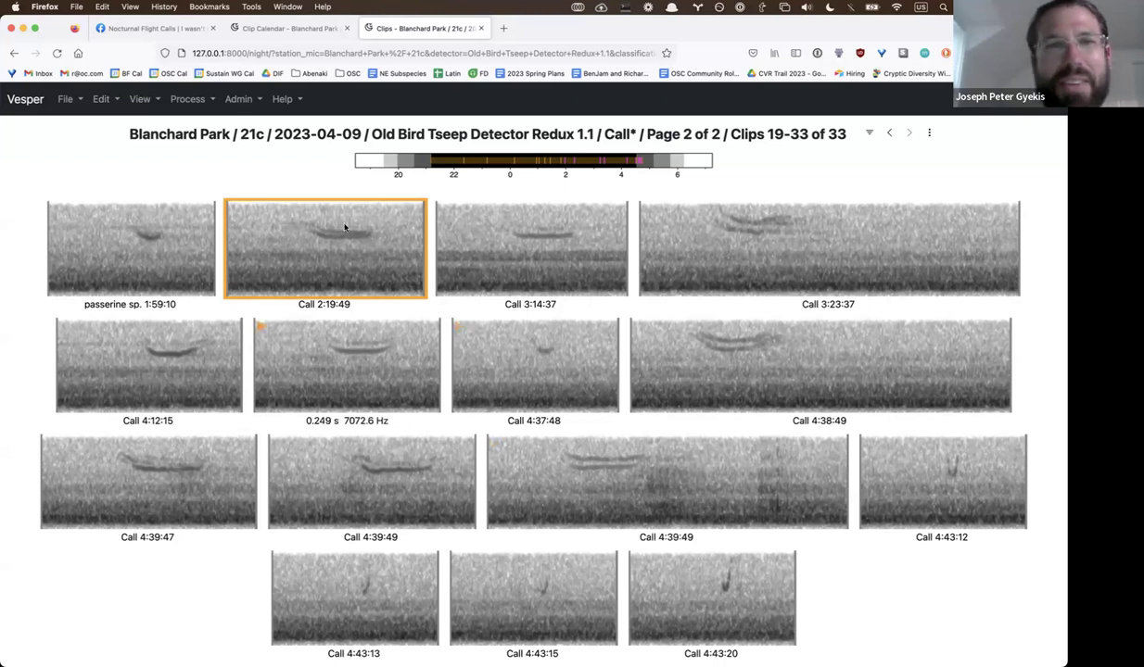
- Switch to iTerm2 and search the archive files for "WTSP" with ag
{"action": "key", "text": "super+Tab"}
{"action": "key", "text": "Up"}
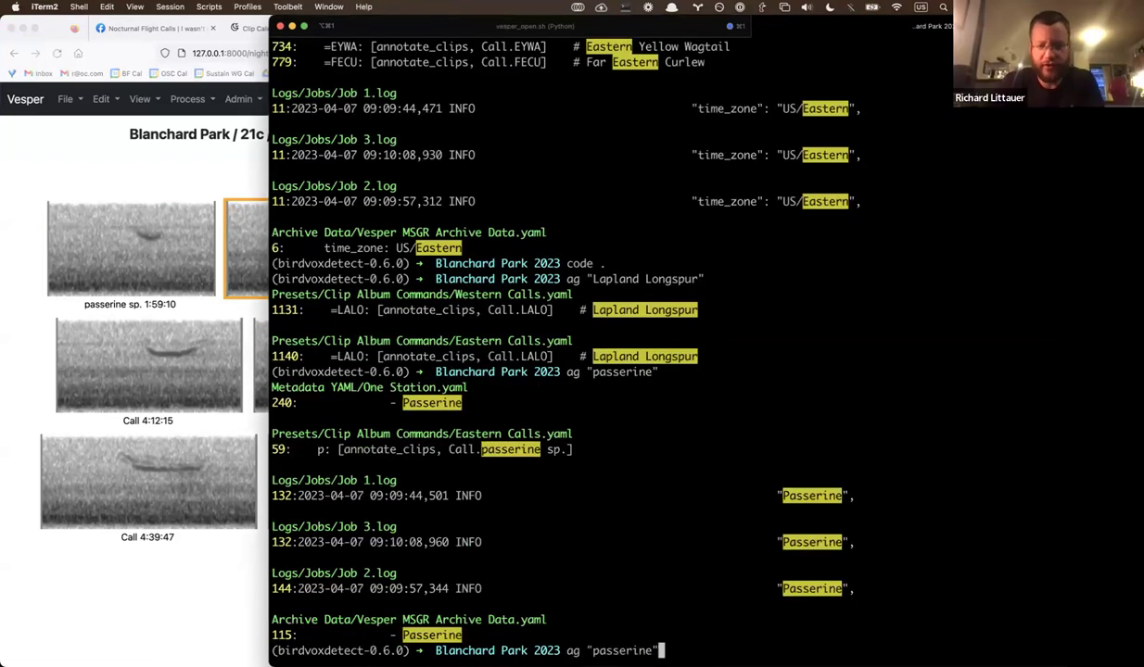
{"action": "key", "text": "BackSpace"}
{"action": "key", "text": "BackSpace"}
{"action": "key", "text": "BackSpace"}
{"action": "key", "text": "BackSpace"}
{"action": "key", "text": "BackSpace"}
{"action": "key", "text": "BackSpace"}
{"action": "key", "text": "BackSpace"}
{"action": "key", "text": "BackSpace"}
{"action": "key", "text": "BackSpace"}
{"action": "key", "text": "BackSpace"}
{"action": "type", "text": "WTSP\""}
{"action": "key", "text": "Return"}
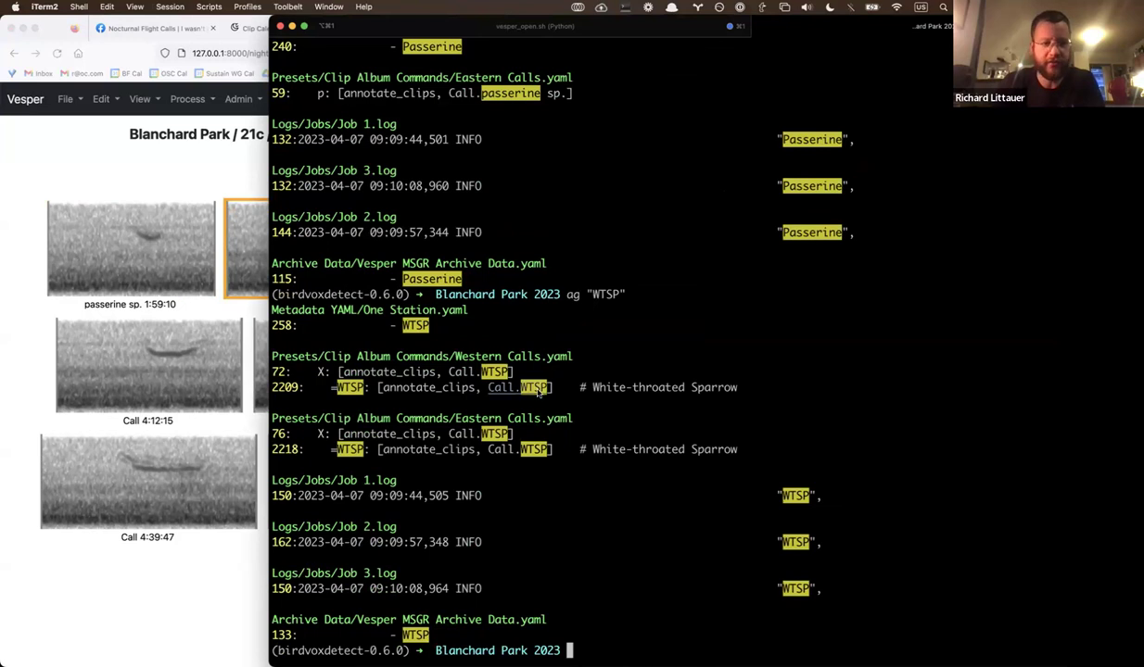
- Switch to Firefox and classify the 2:19:49 clip as WTSP and the 3:14:37 clip as Sparrow
{"action": "key", "text": "super+Tab"}
{"action": "key", "text": "shift+x"}
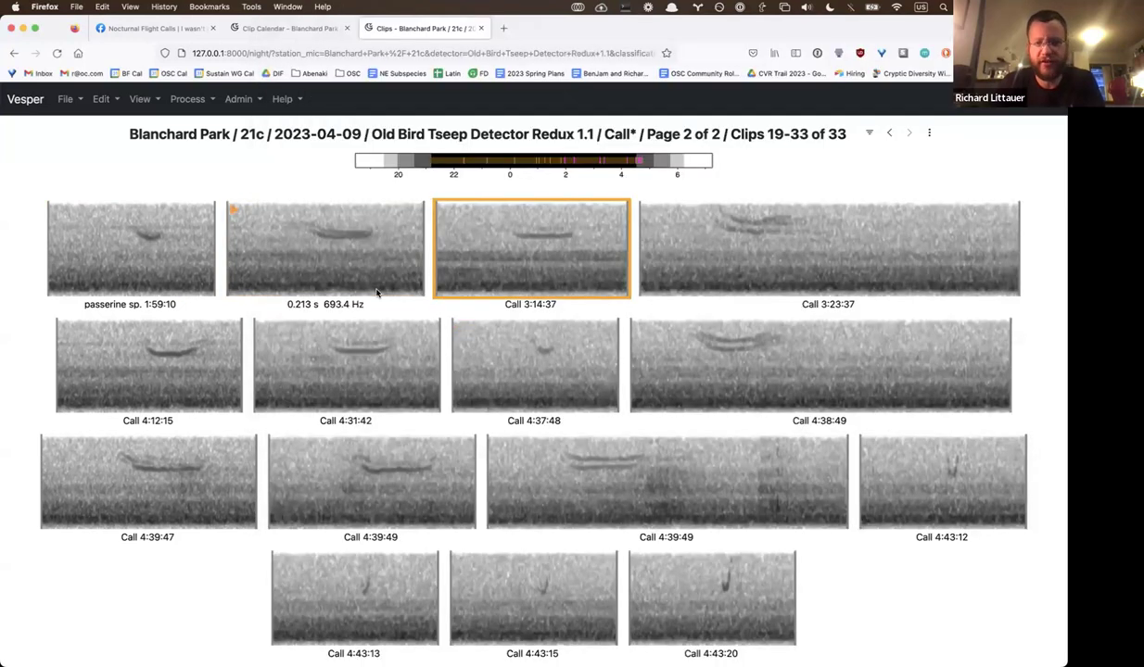
{"action": "key", "text": "p"}
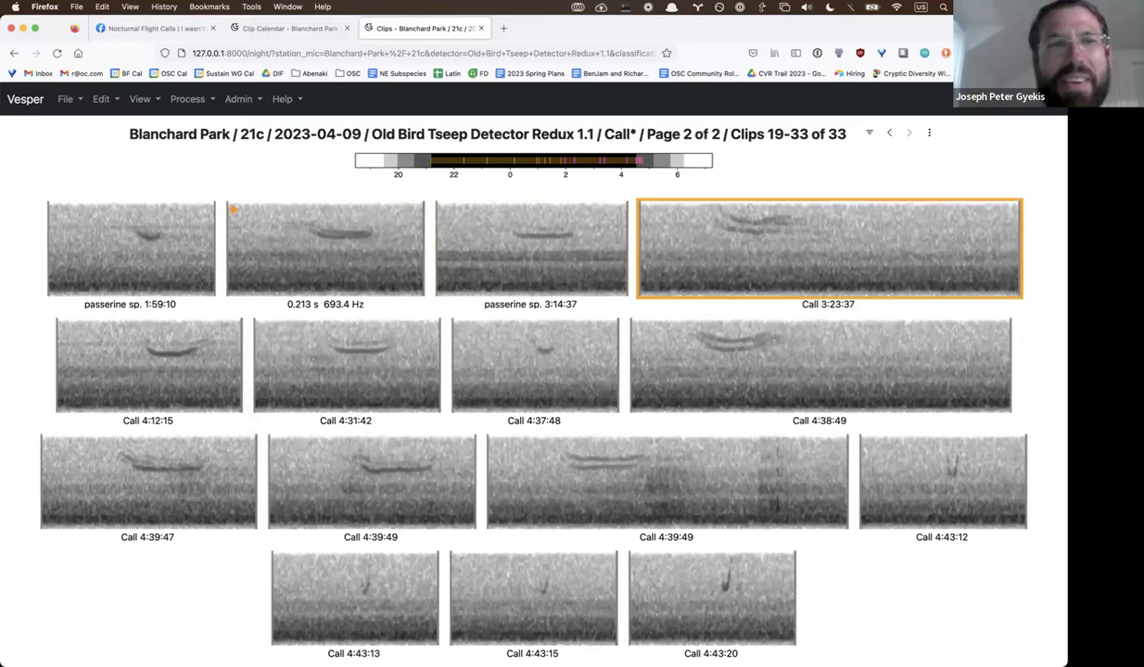
{"action": "key", "text": "Left"}
{"action": "key", "text": "s"}
{"action": "key", "text": "Left"}
{"action": "key", "text": "Right"}
{"action": "key", "text": "Left"}
- Switch to iTerm2, search the archive files for "Sparrow" with ag, and look through the matching species commands
{"action": "key", "text": "super+Tab"}
{"action": "key", "text": "Up"}
{"action": "key", "text": "BackSpace"}
{"action": "key", "text": "BackSpace"}
{"action": "key", "text": "BackSpace"}
{"action": "key", "text": "BackSpace"}
{"action": "key", "text": "BackSpace"}
{"action": "type", "text": "Sparrow\""}
{"action": "key", "text": "Return"}
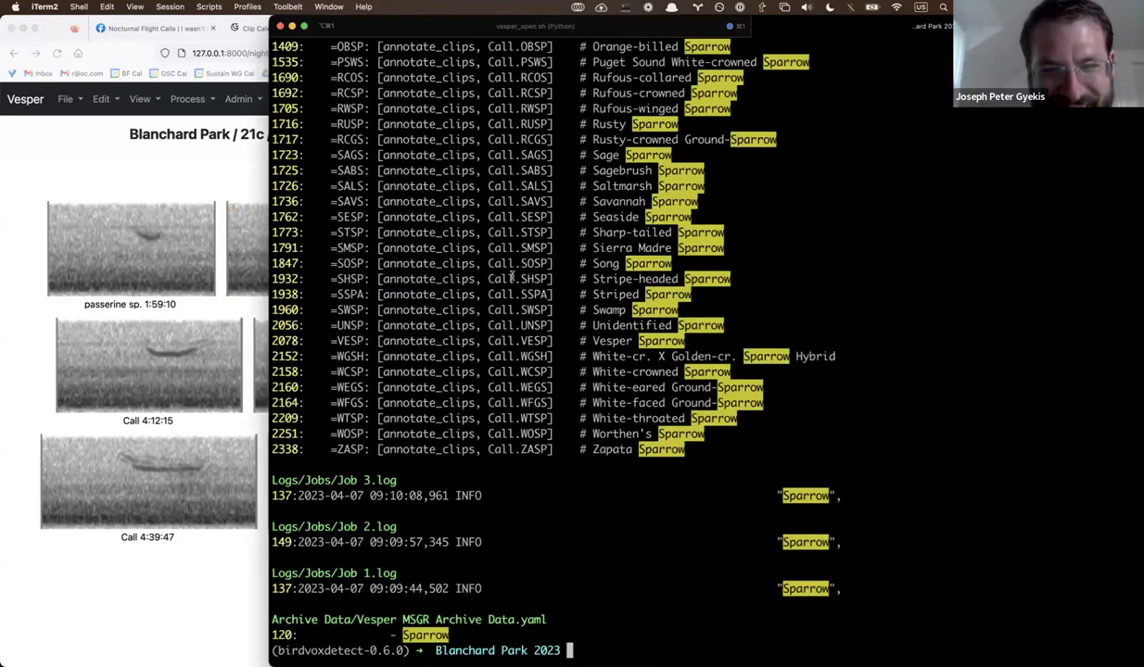
{"action": "scroll", "coordinate": [509, 272], "scroll_direction": "up", "scroll_amount": 10}
{"action": "scroll", "coordinate": [509, 272], "scroll_direction": "down", "scroll_amount": 10}
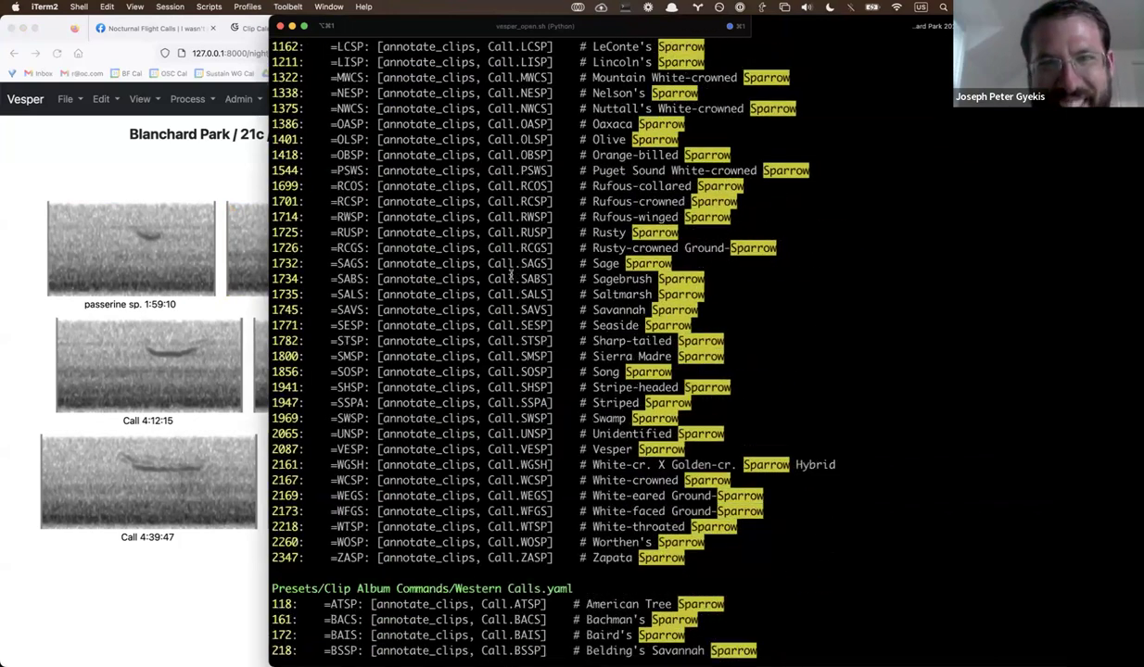
- Rerun the recalled "WTSP" search and search the archive files for "Sparrow sp" with ag
{"action": "key", "text": "Up"}
{"action": "key", "text": "Up"}
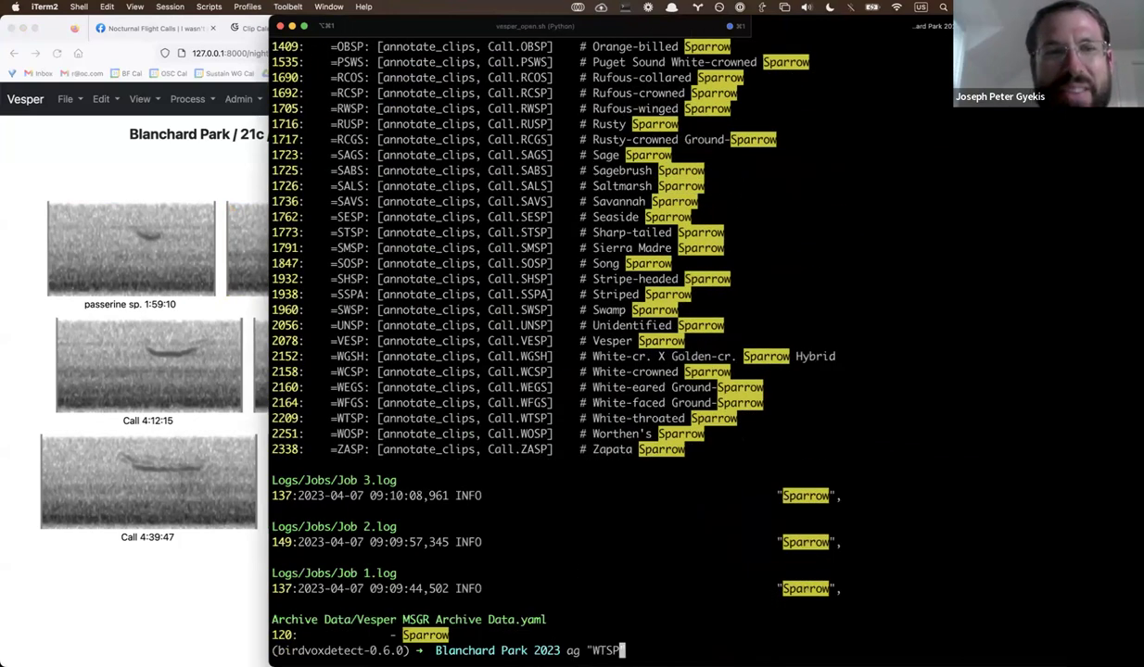
{"action": "key", "text": "Return"}
{"action": "key", "text": "Up"}
{"action": "key", "text": "Up"}
{"action": "key", "text": "Left"}
{"action": "type", "text": "sp"}
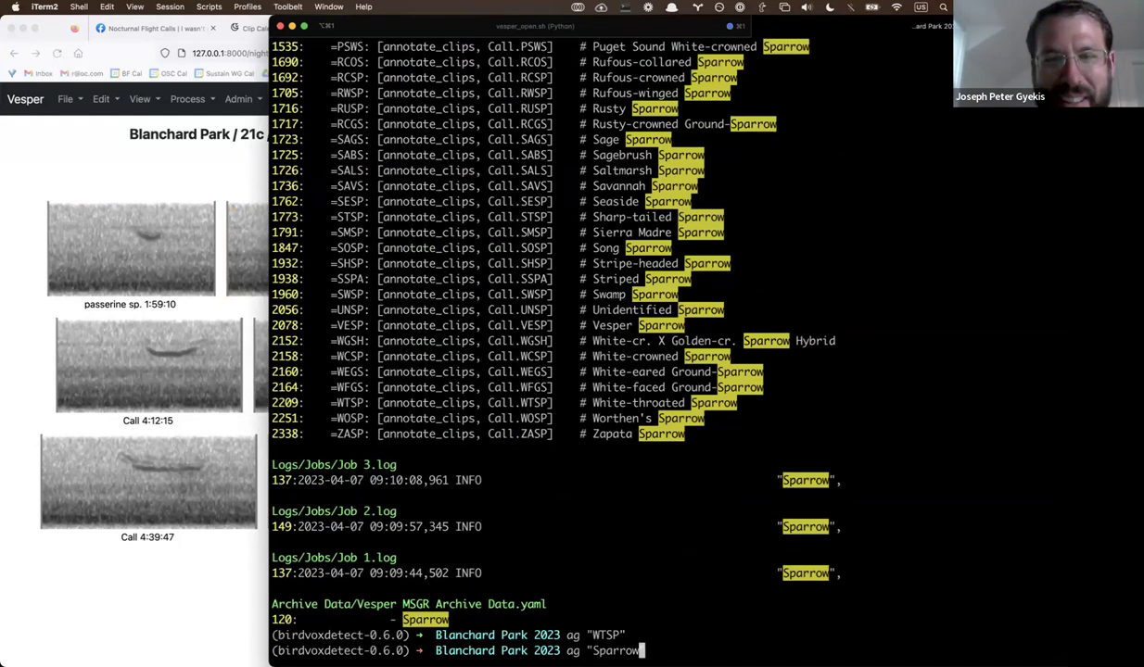
{"action": "key", "text": "Return"}
- Change the search term to lowercase "sparrow sp" and run the ag search again
{"action": "key", "text": "Up"}
{"action": "key", "text": "Left"}
{"action": "key", "text": "Left"}
{"action": "key", "text": "Left"}
{"action": "key", "text": "Left"}
{"action": "key", "text": "Left"}
{"action": "key", "text": "Left"}
{"action": "key", "text": "Left"}
{"action": "key", "text": "Left"}
{"action": "key", "text": "Left"}
{"action": "key", "text": "Left"}
{"action": "key", "text": "Left"}
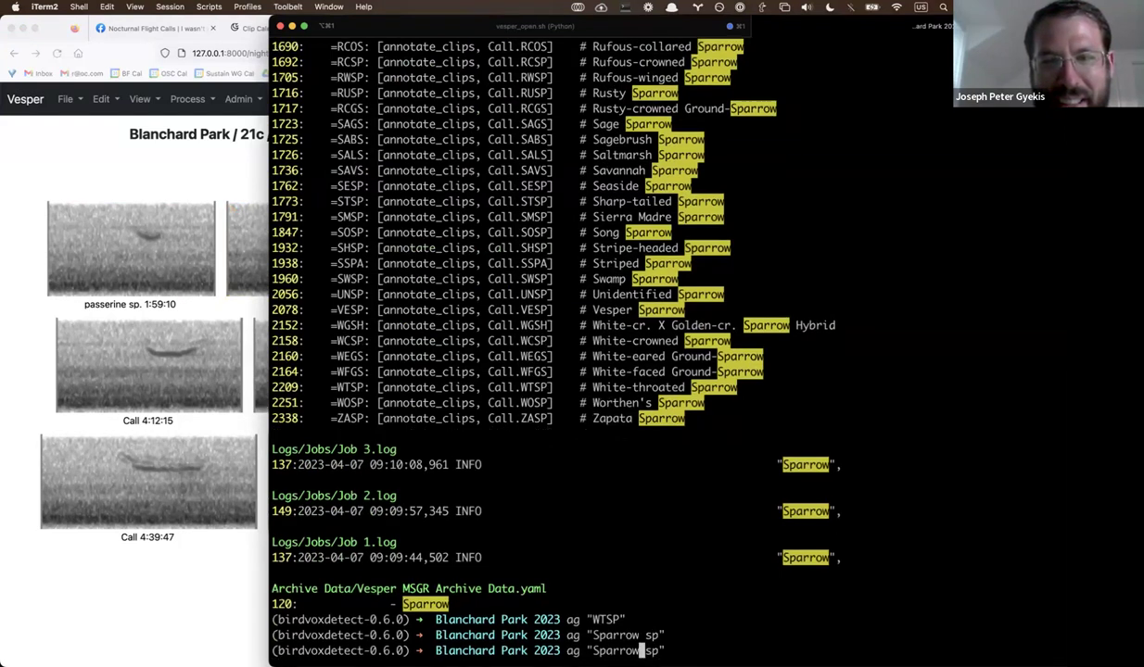
{"action": "key", "text": "Delete"}
{"action": "type", "text": "s"}
{"action": "key", "text": "Return"}
- Search the archive files for "sparrow" with ag and look through the output for the Sparrow command in Eastern Calls.yaml
{"action": "key", "text": "Up"}
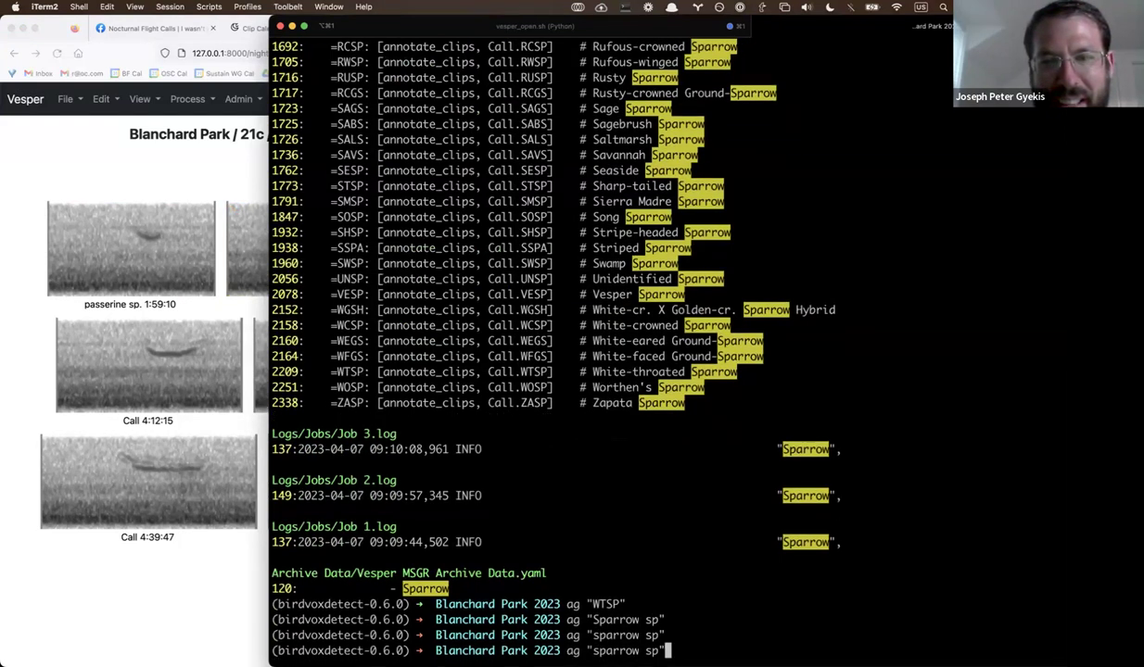
{"action": "key", "text": "BackSpace"}
{"action": "key", "text": "BackSpace"}
{"action": "key", "text": "BackSpace"}
{"action": "key", "text": "BackSpace"}
{"action": "type", "text": "\""}
{"action": "key", "text": "Return"}
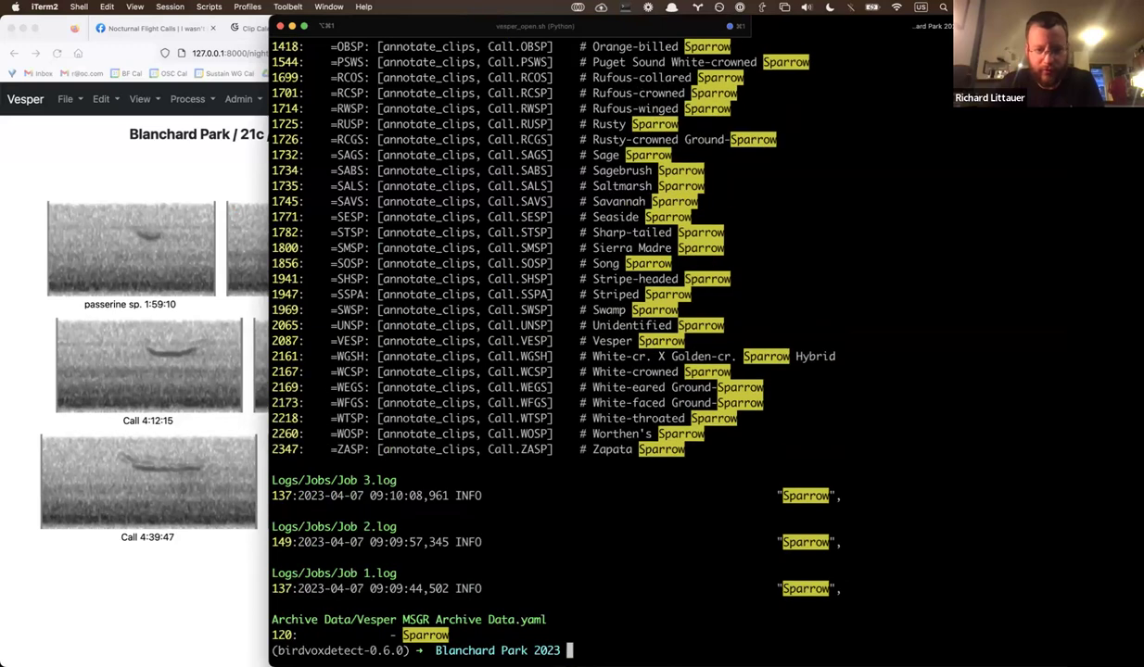
{"action": "scroll", "coordinate": [525, 303], "scroll_direction": "up", "scroll_amount": 3}
{"action": "scroll", "coordinate": [525, 303], "scroll_direction": "up", "scroll_amount": 15}
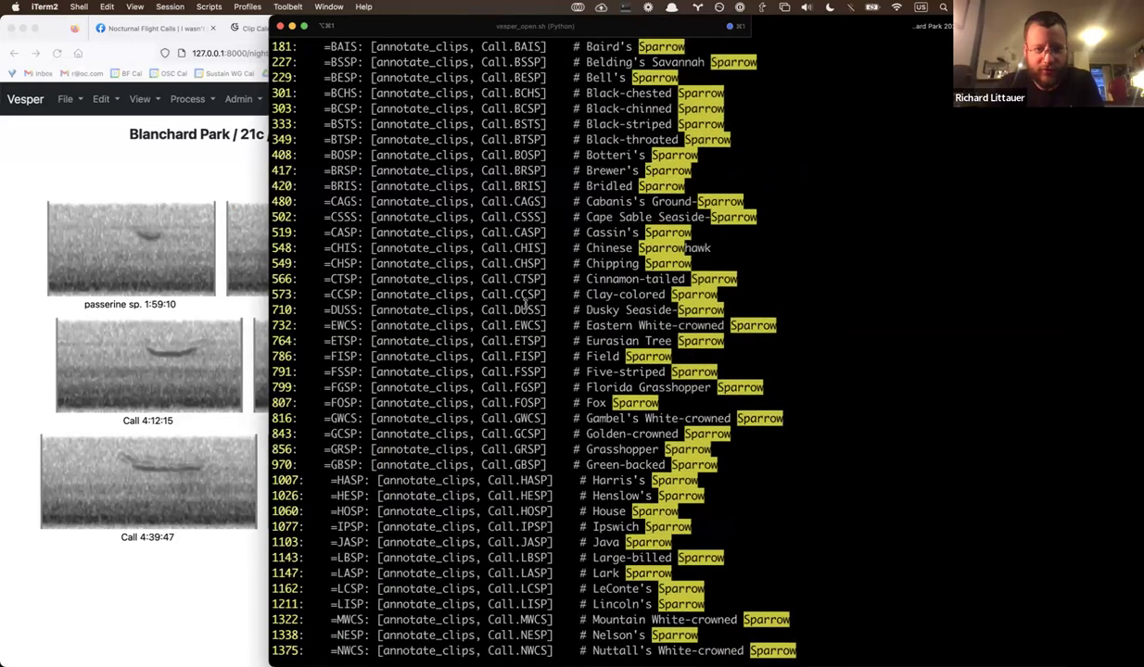
- Switch to Firefox and classify the 3:23:37, 4:12:15 and 4:31:42 clips as Sparrow and the 4:37:48 clip as passerine sp
{"action": "key", "text": "super+Tab"}
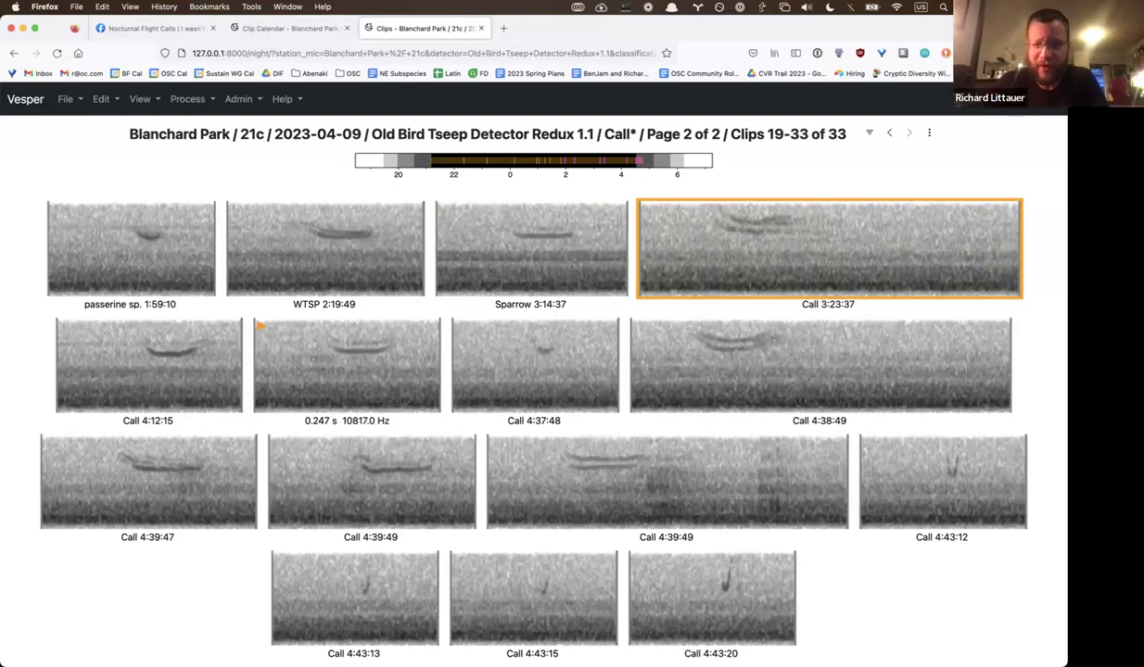
{"action": "key", "text": "s"}
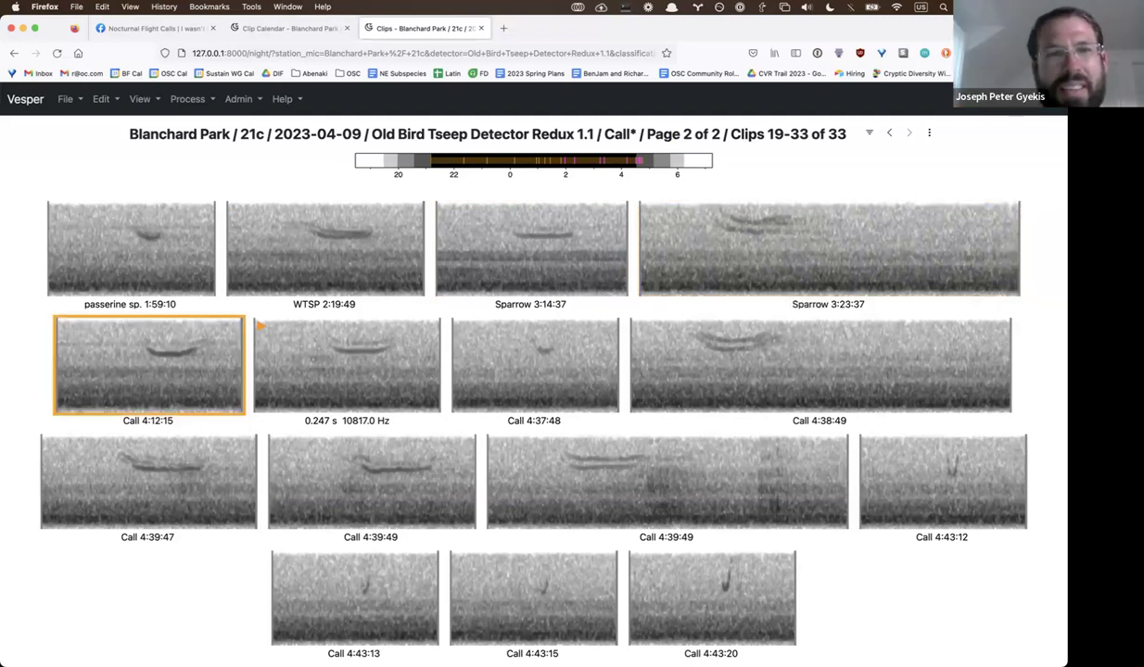
{"action": "key", "text": "s"}
{"action": "key", "text": "s"}
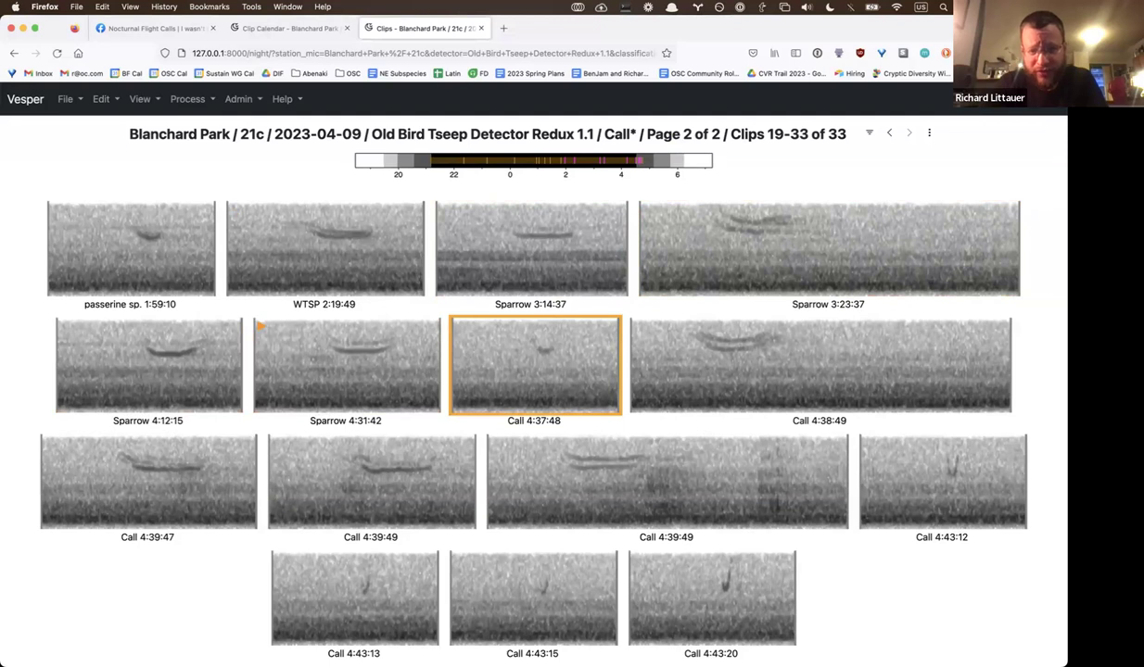
{"action": "key", "text": "p"}
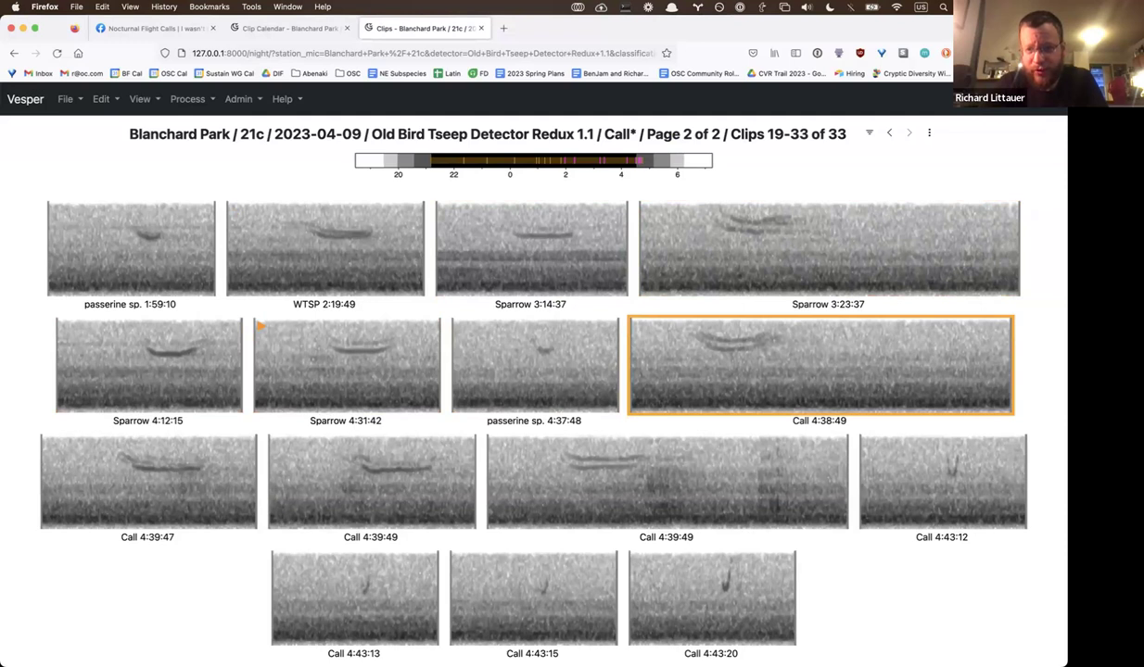
- Classify the 4:38:49 clip, the 4:39:47 clip and both 4:39:49 clips as Sparrow
{"action": "key", "text": "s"}
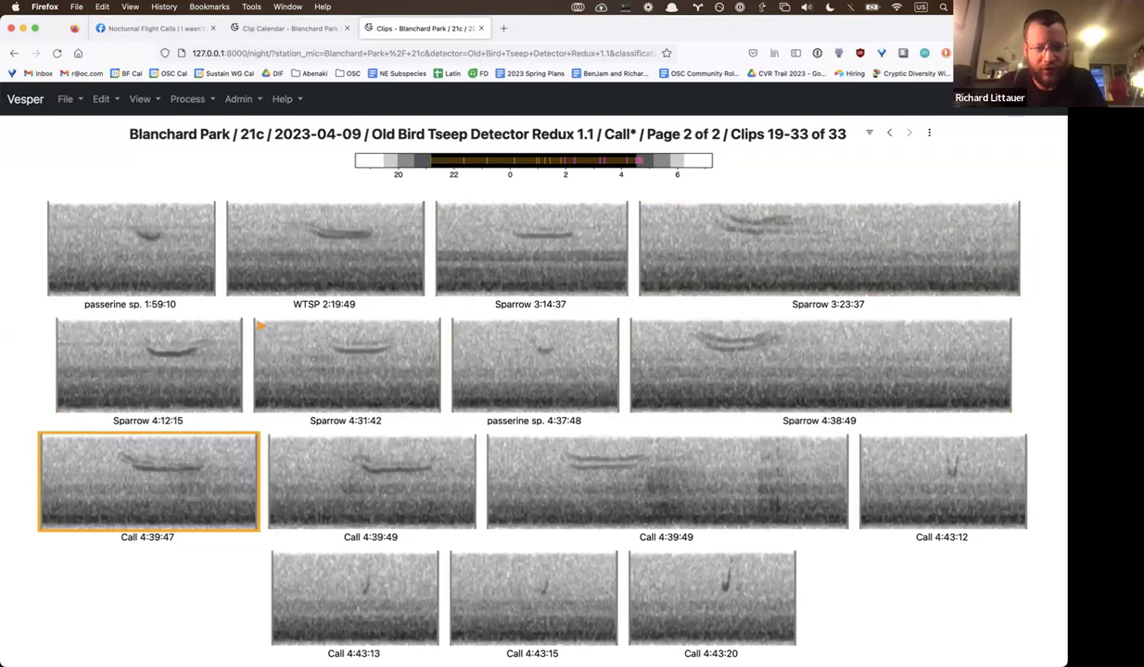
{"action": "key", "text": "s"}
{"action": "key", "text": "s"}
{"action": "key", "text": "s"}
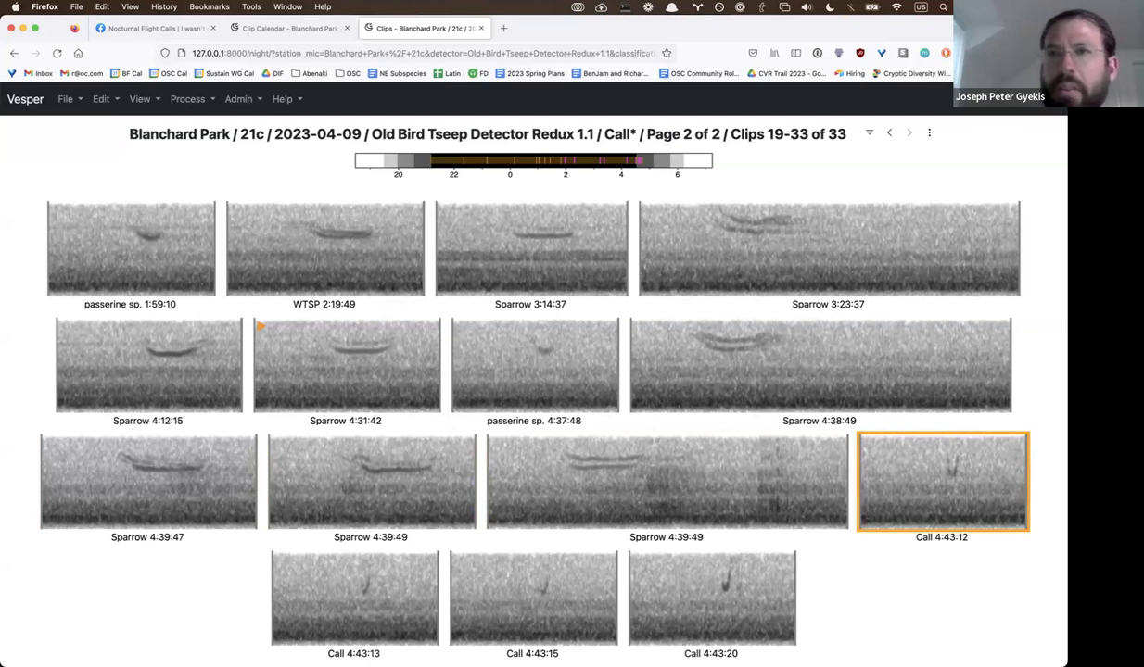
- Switch to iTerm2 and search the archive files for "DEJU" with ag
{"action": "key", "text": "super+Tab"}
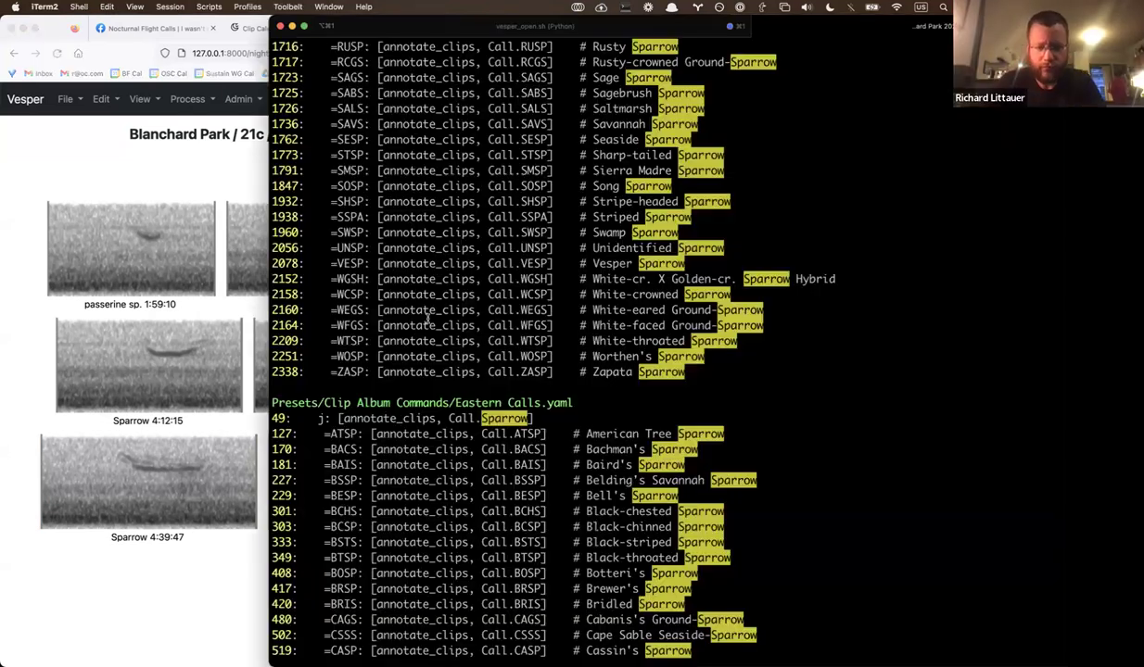
{"action": "key", "text": "BackSpace"}
{"action": "key", "text": "BackSpace"}
{"action": "key", "text": "BackSpace"}
{"action": "key", "text": "BackSpace"}
{"action": "key", "text": "BackSpace"}
{"action": "key", "text": "BackSpace"}
{"action": "key", "text": "BackSpace"}
{"action": "key", "text": "BackSpace"}
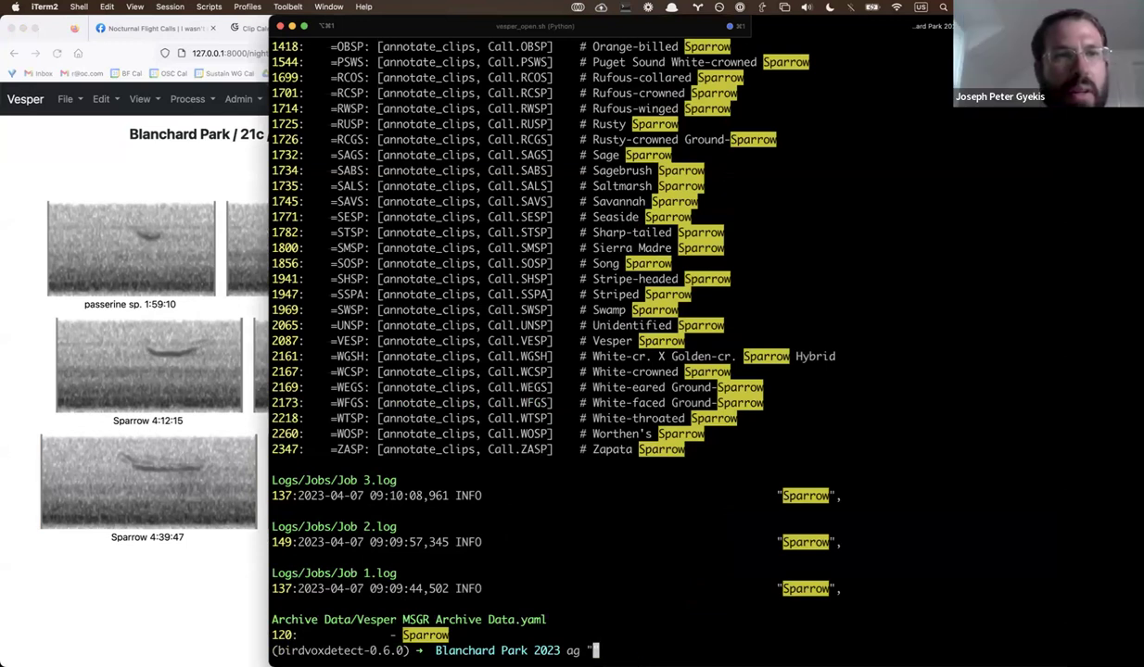
{"action": "type", "text": "DEJU\""}
{"action": "key", "text": "Return"}
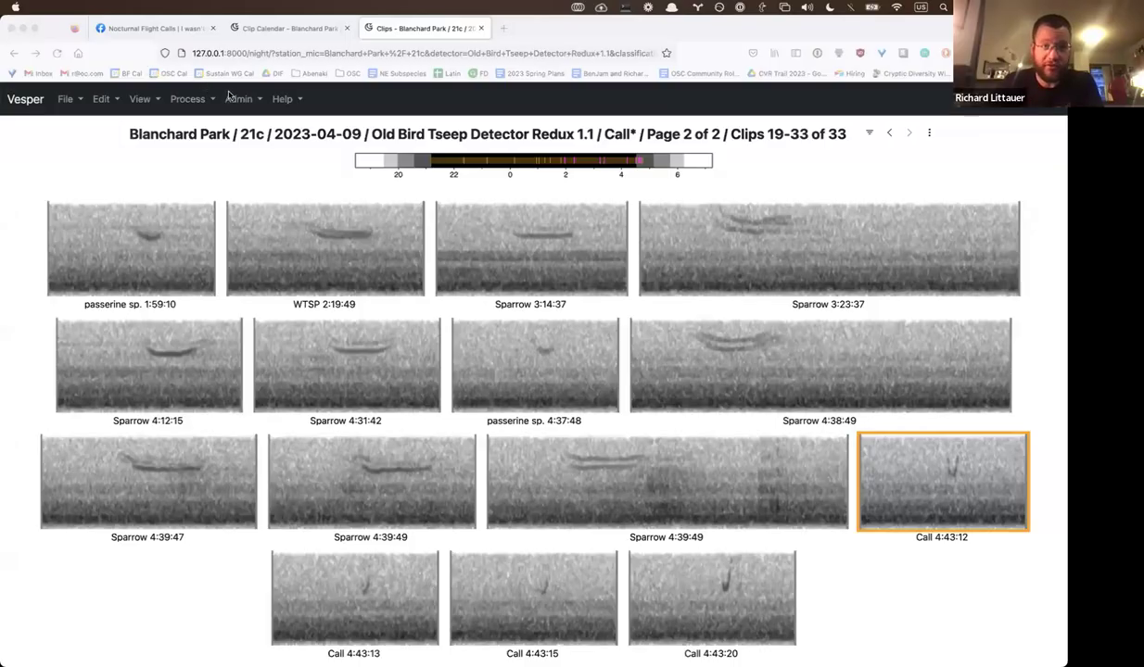
- Play the 4:43:12 clip in Firefox and check the DEJU command in the iTerm2 search output
{"action": "left_click", "coordinate": [905, 476]}
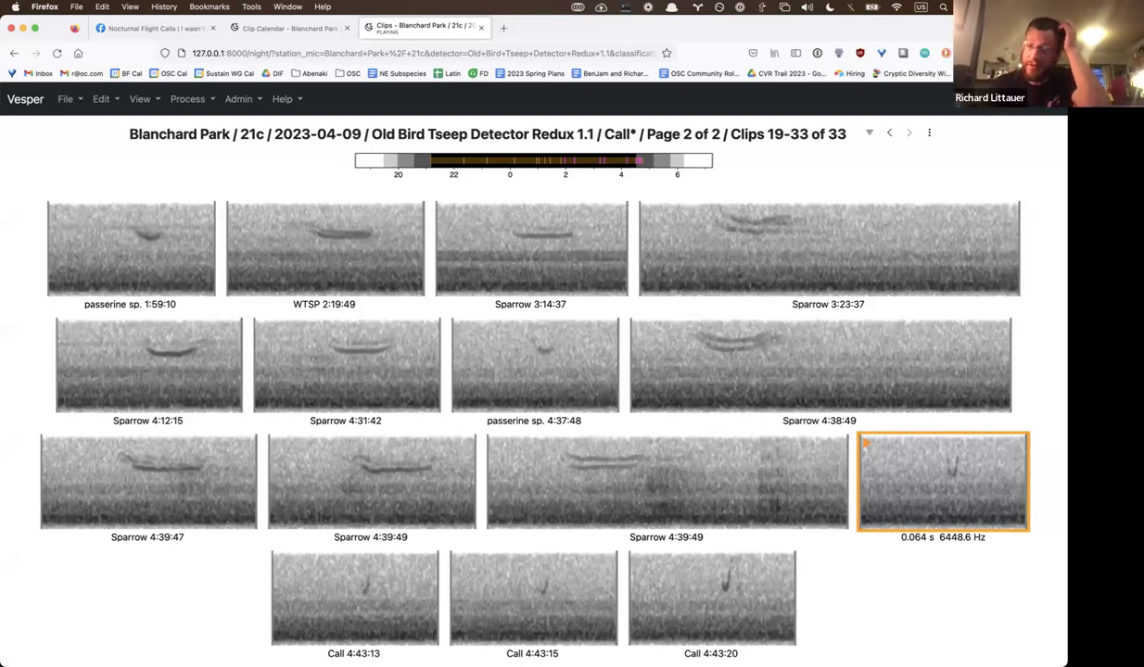
{"action": "key", "text": "space"}
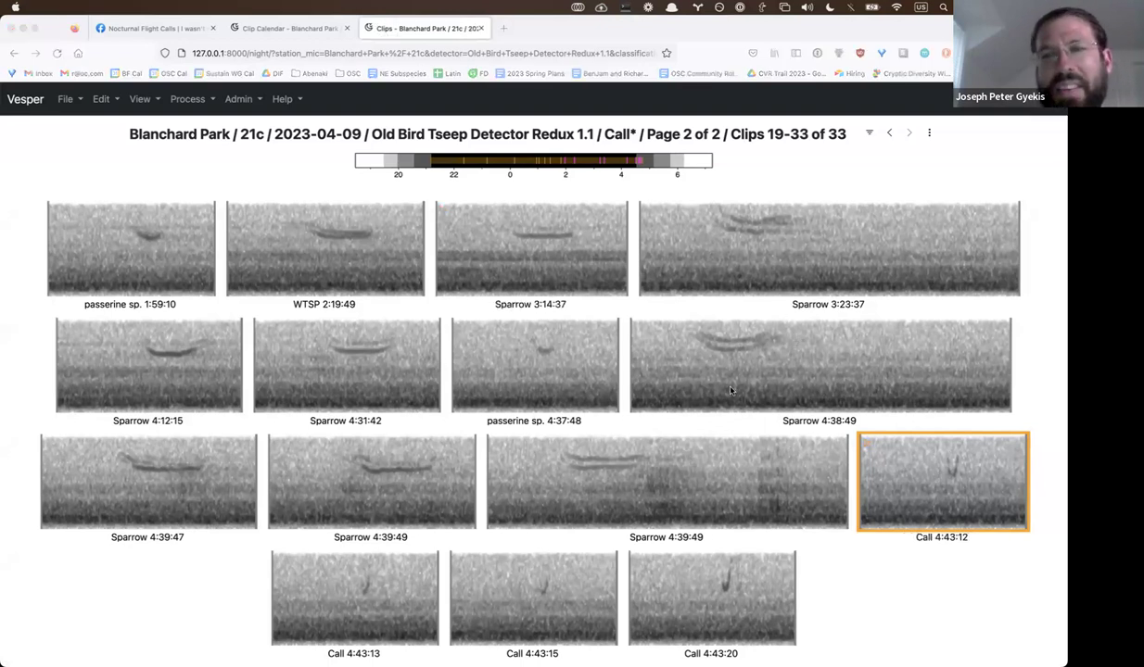
{"action": "key", "text": "super+Tab"}
{"action": "key", "text": "super+Tab"}
{"action": "key", "text": "super+Tab"}
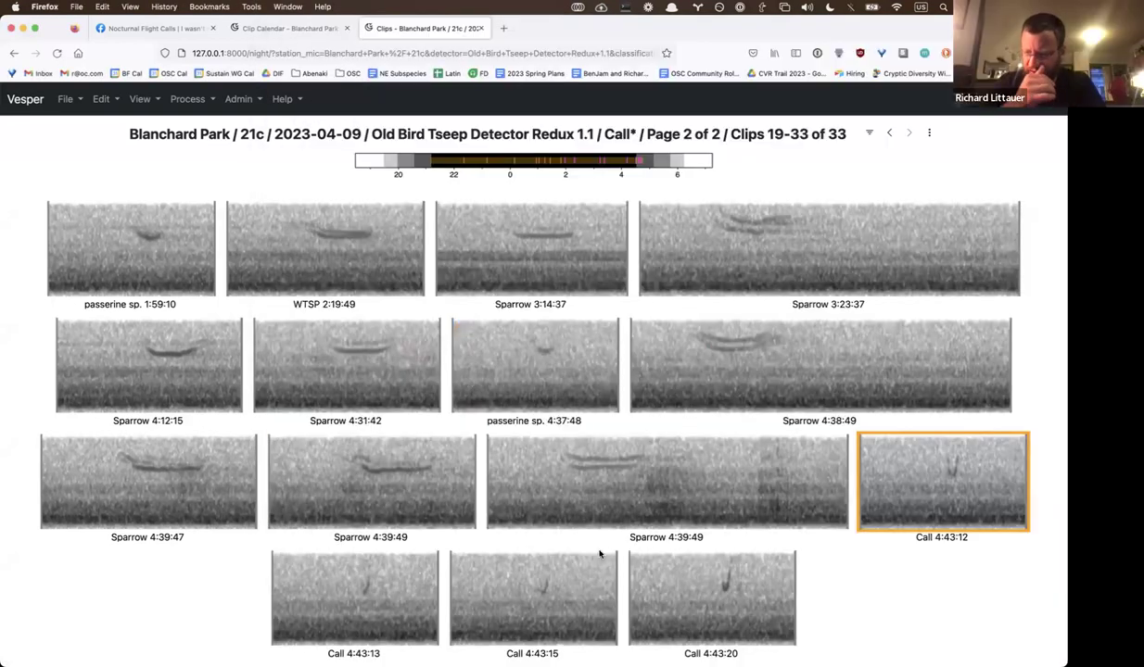
{"action": "key", "text": "super+Tab"}
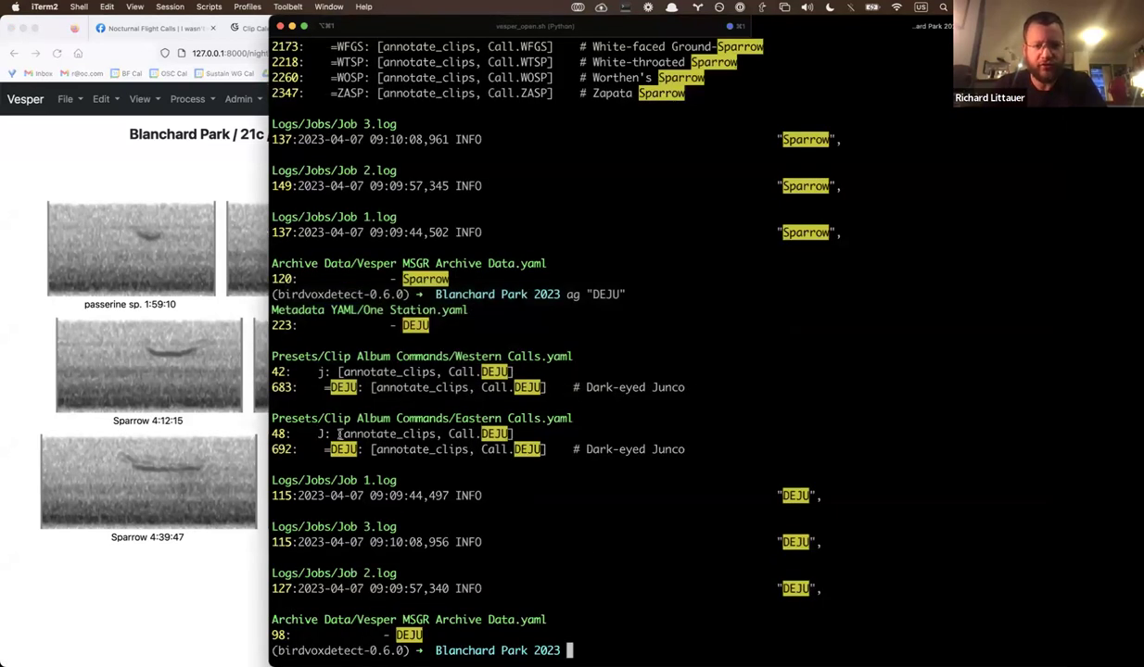
- Return to Firefox and classify the four clips from 4:43:12 to 4:43:20 as DEJU
{"action": "left_click", "coordinate": [137, 567]}
{"action": "key", "text": "d"}
{"action": "key", "text": "d"}
{"action": "key", "text": "d"}
{"action": "key", "text": "d"}
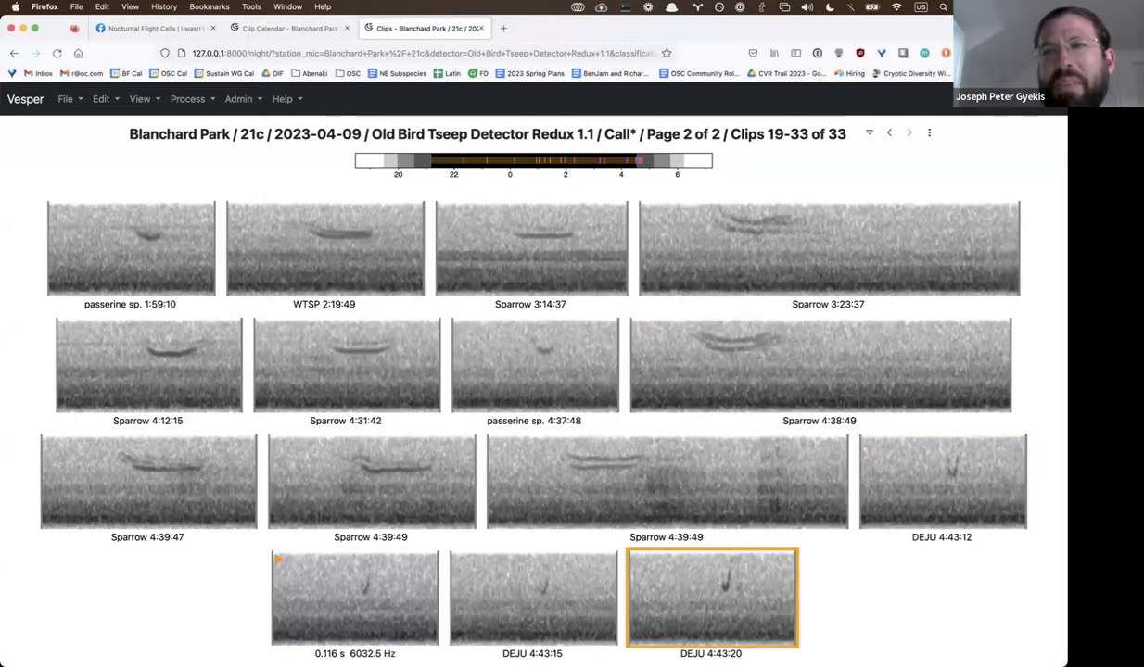
- Go to page 1 of the clip album and classify the four clips from 22:19:49 to 22:19:54 as Sparrow
{"action": "key", "text": "shift+comma"}
{"action": "left_click", "coordinate": [171, 274]}
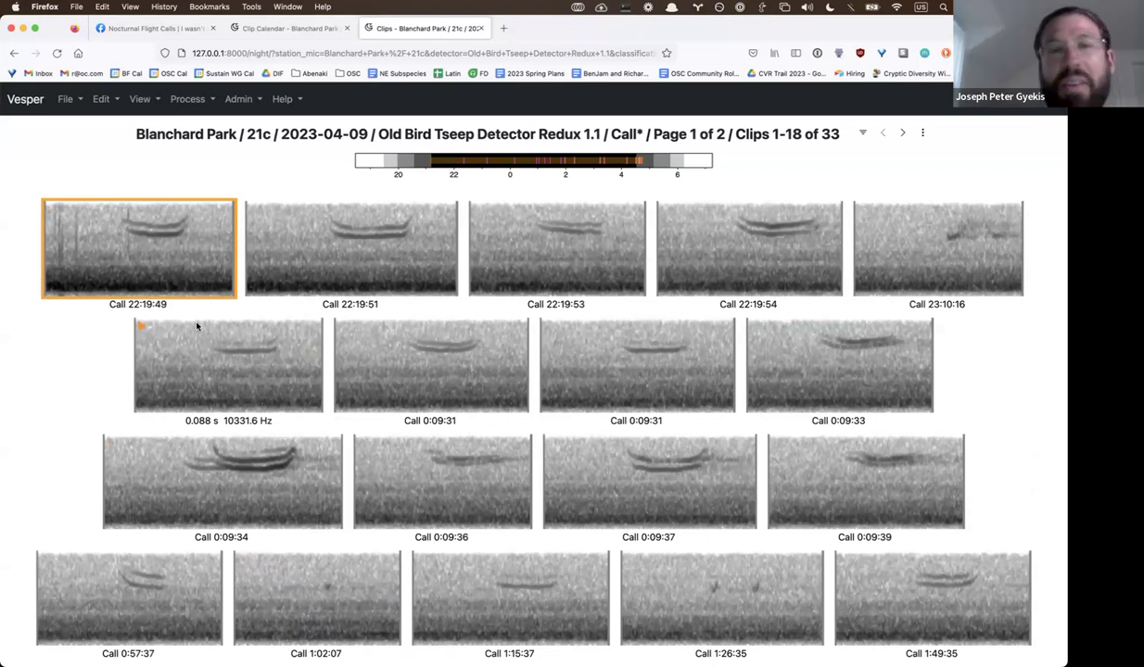
{"action": "key", "text": "s"}
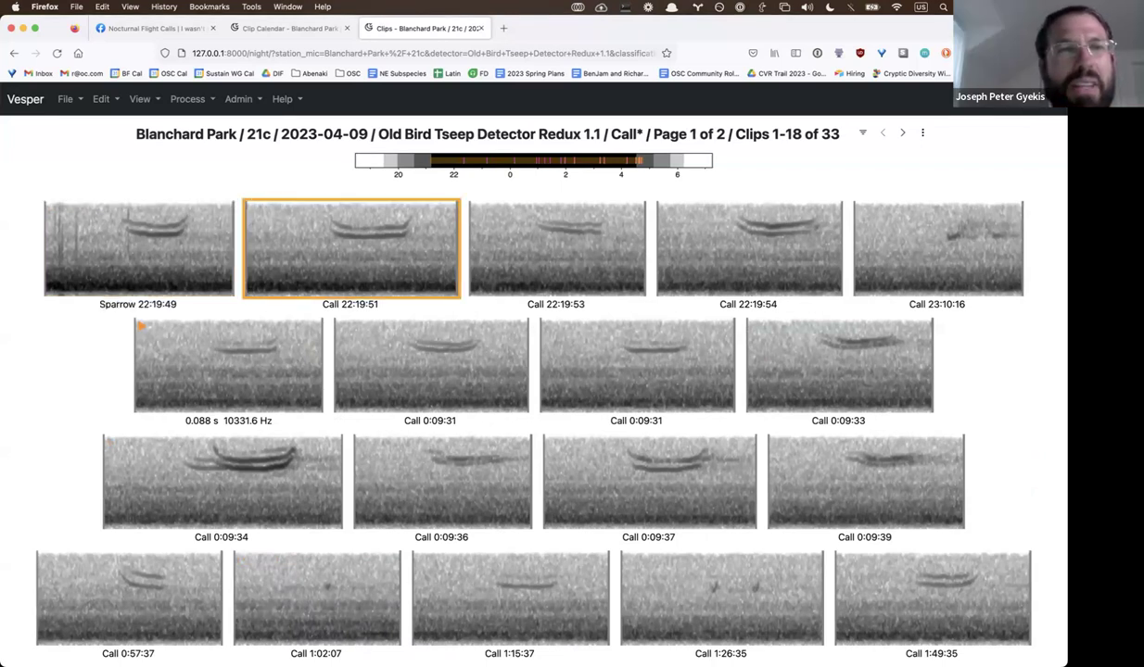
{"action": "key", "text": "s"}
{"action": "key", "text": "s"}
{"action": "key", "text": "s"}
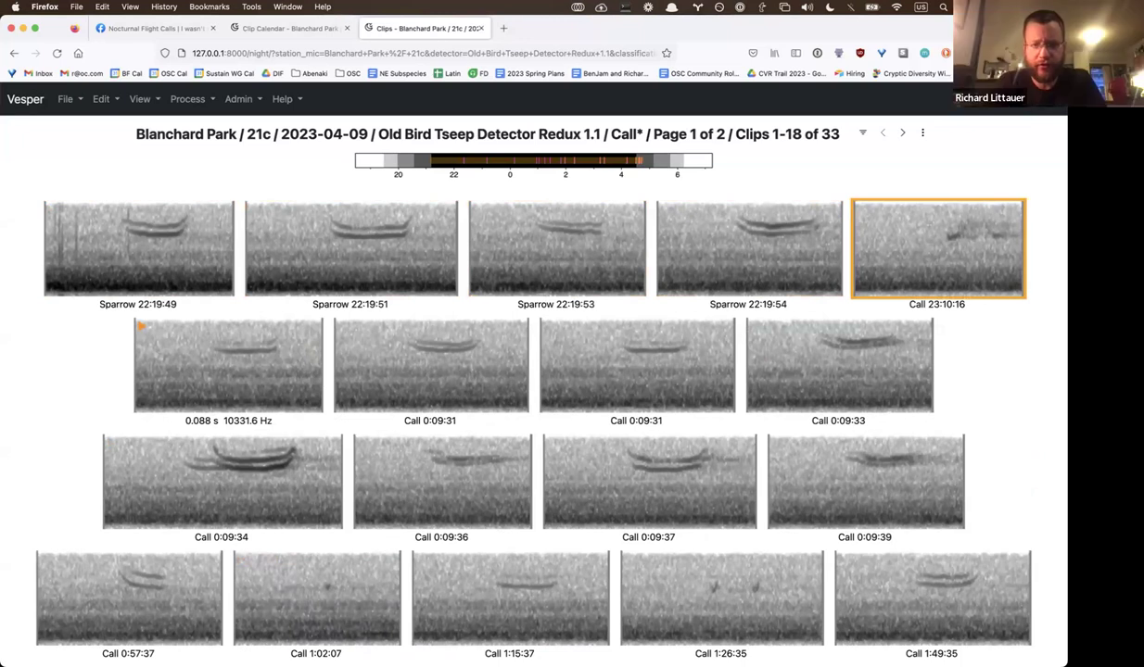
- Page forward and back in the album, and select and play the 23:10:16 clip
{"action": "key", "text": "greater"}
{"action": "key", "text": "less"}
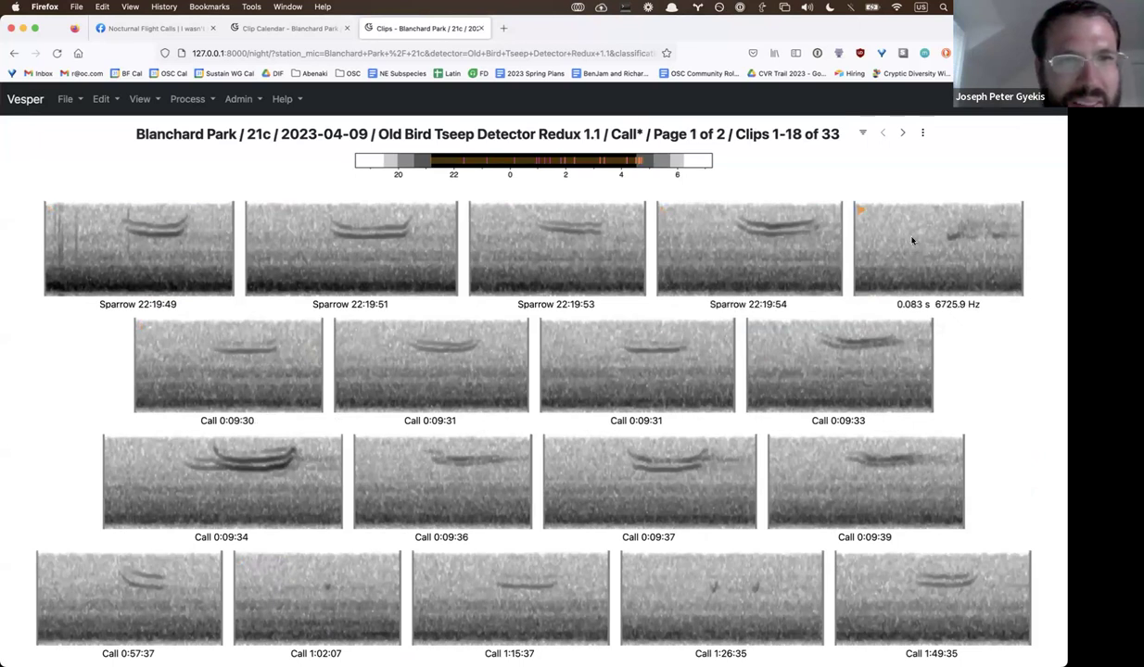
{"action": "left_click", "coordinate": [881, 234]}
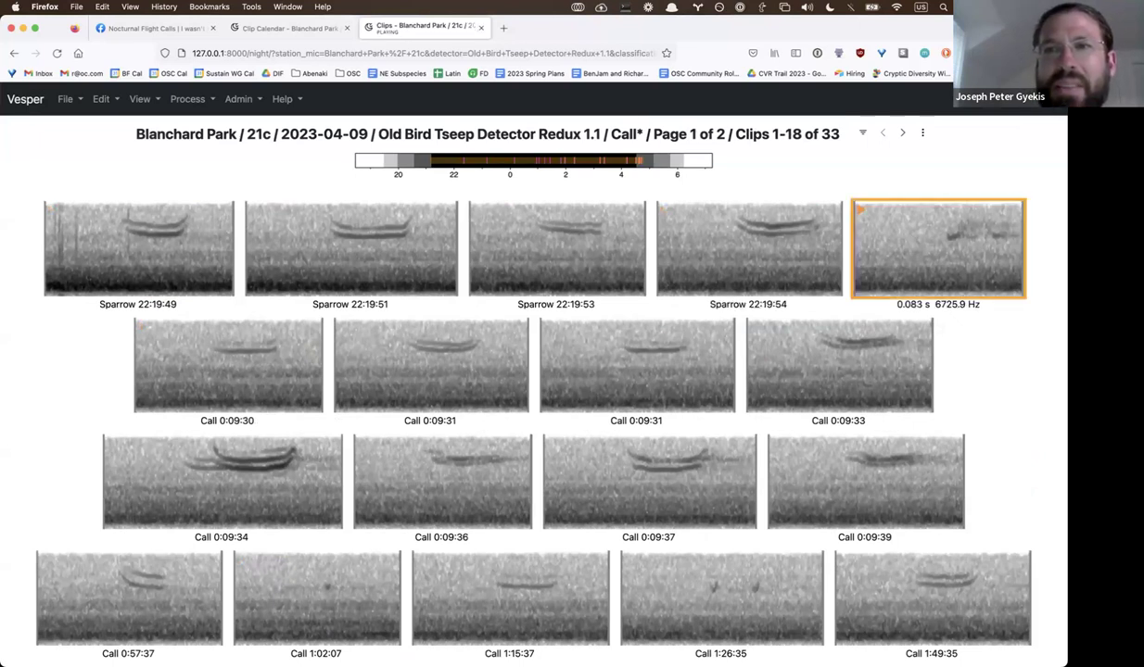
- Skip the 23:10:16 clip and classify the four clips from 0:09:30 to 0:09:33 as Sparrow
{"action": "key", "text": "Right"}
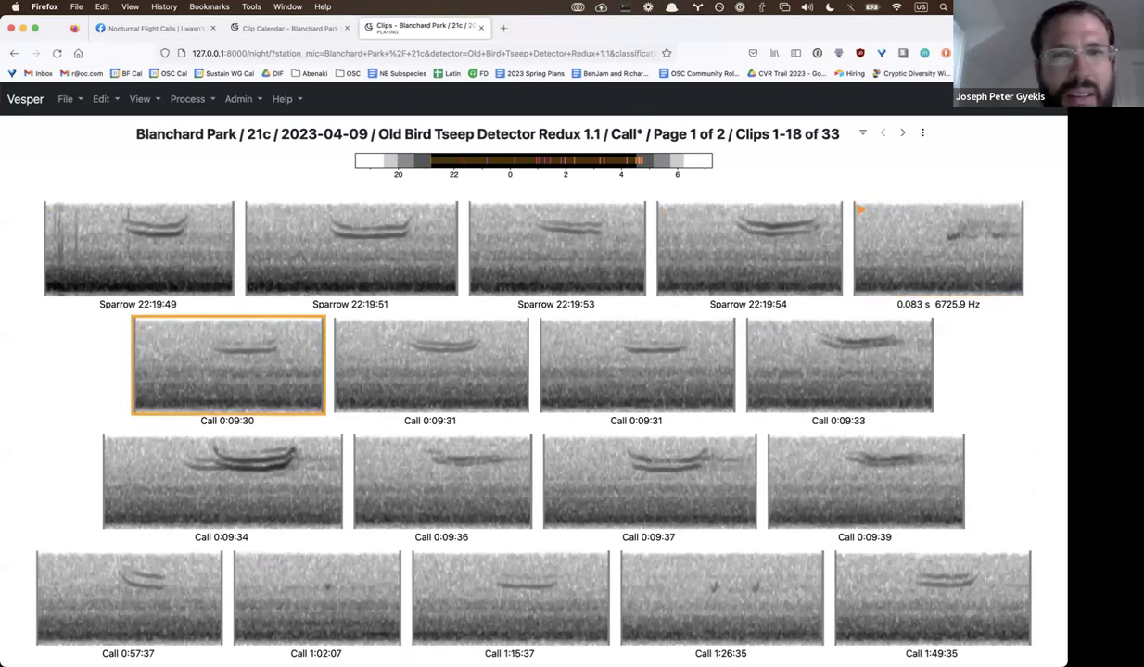
{"action": "key", "text": "s"}
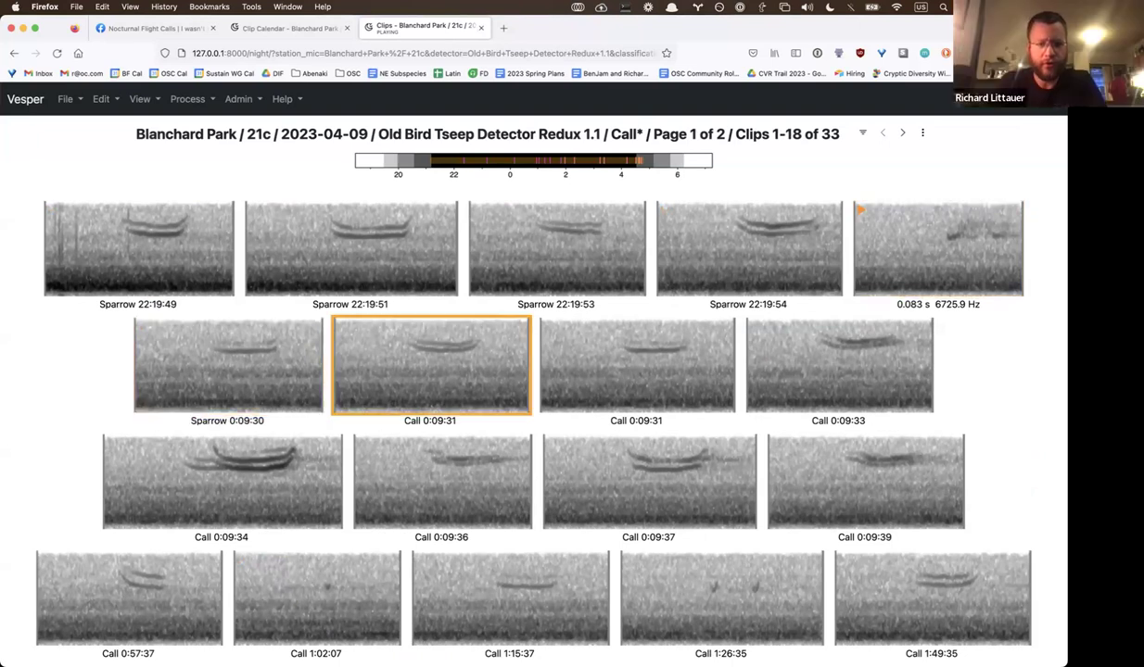
{"action": "key", "text": "s"}
{"action": "key", "text": "s"}
{"action": "key", "text": "s"}
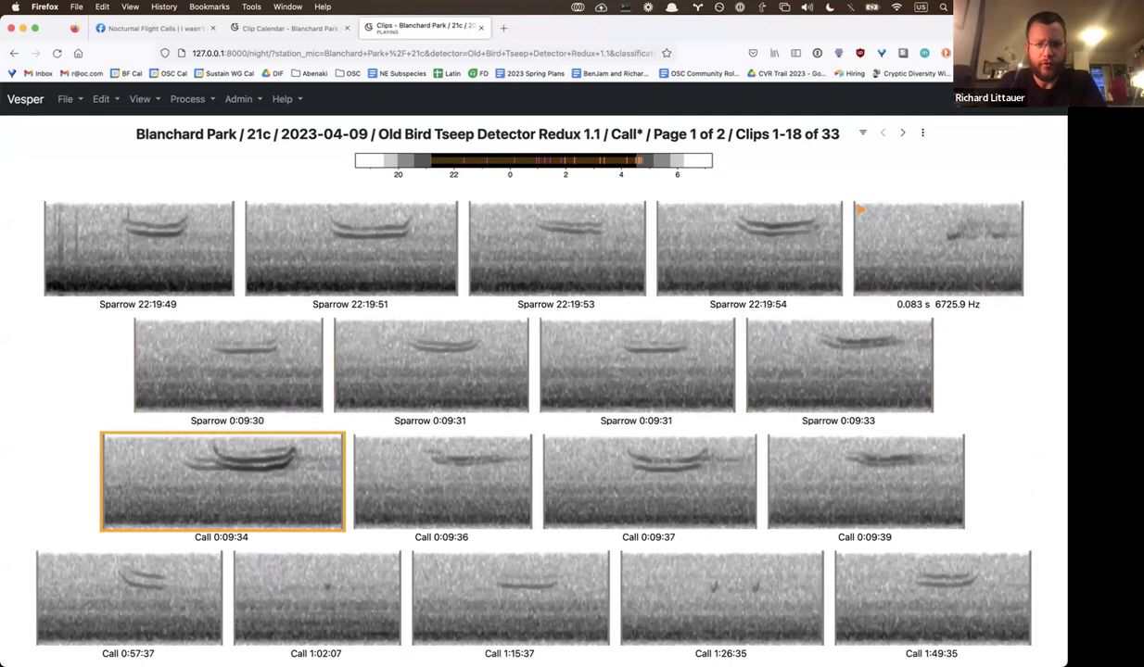
- Classify the four clips from 0:09:34 to 0:09:39 as Sparrow
{"action": "key", "text": "s"}
{"action": "key", "text": "s"}
{"action": "key", "text": "s"}
{"action": "key", "text": "s"}
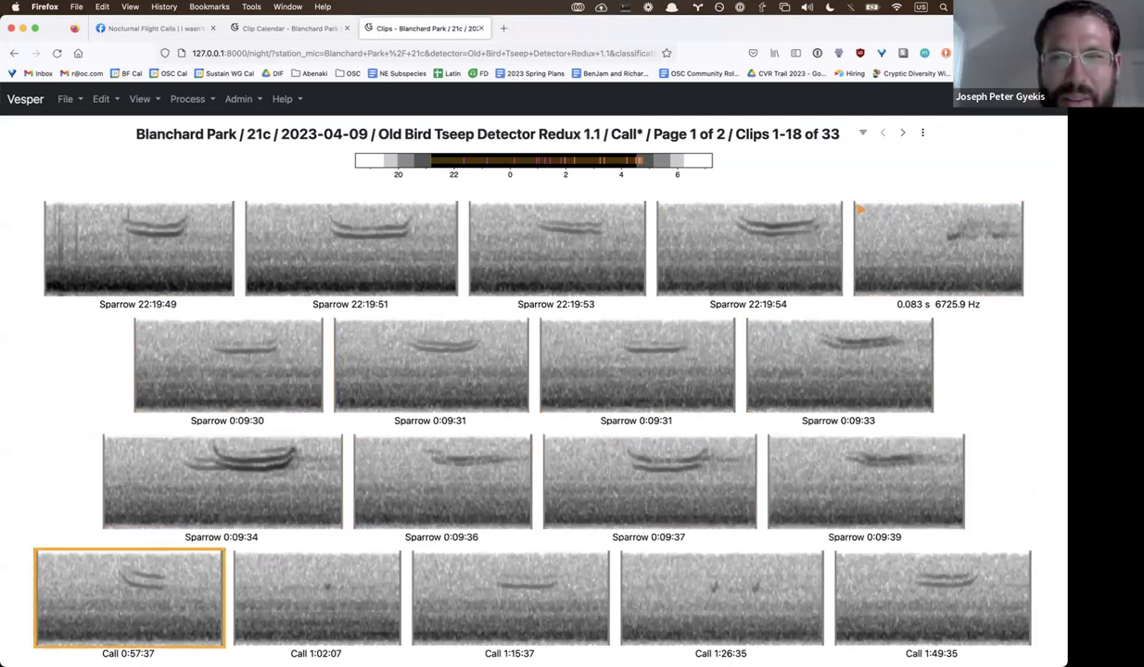
- Classify the 0:57:37 clip as SAVS, the 1:02:07 and 1:26:35 clips as DEJU, and the 1:15:37 clip as Sparrow
{"action": "key", "text": "shift+s"}
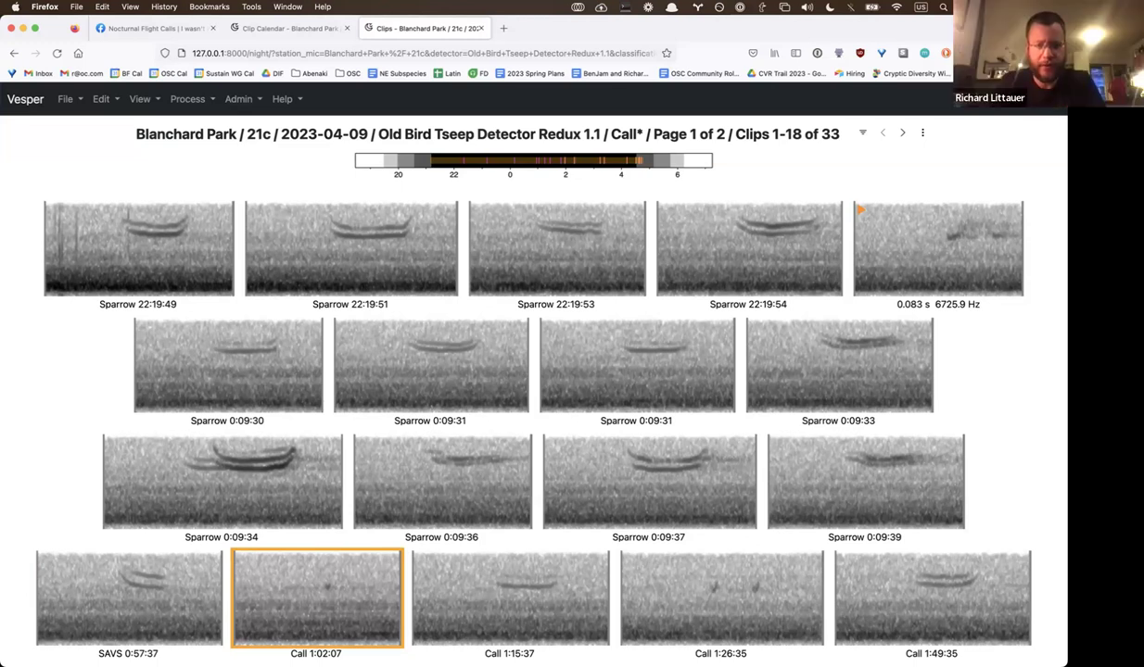
{"action": "key", "text": "d"}
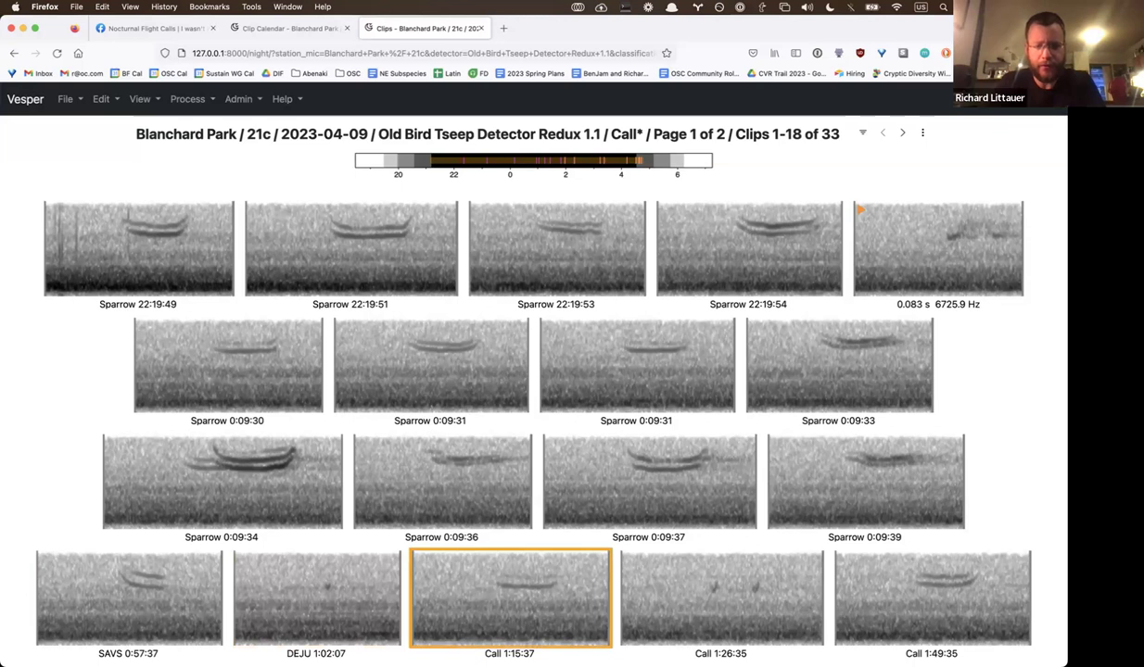
{"action": "key", "text": "s"}
{"action": "key", "text": "d"}
- Classify the 1:49:35 clip as SAVS, return to page 1 and reclassify it as Sparrow
{"action": "key", "text": "s"}
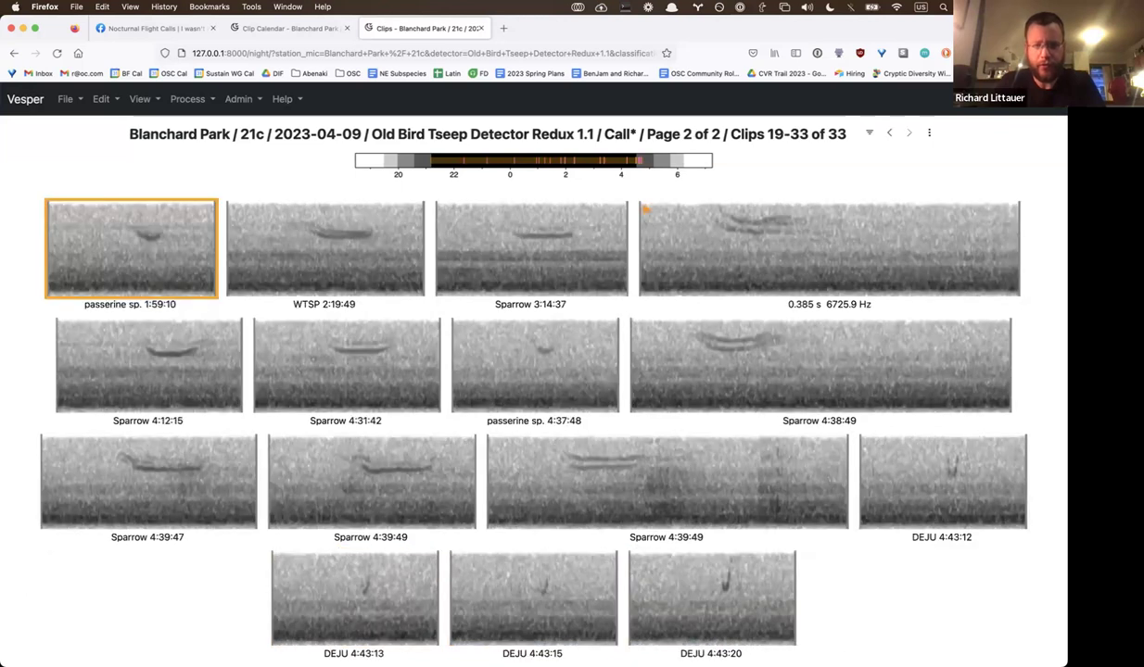
{"action": "key", "text": "less"}
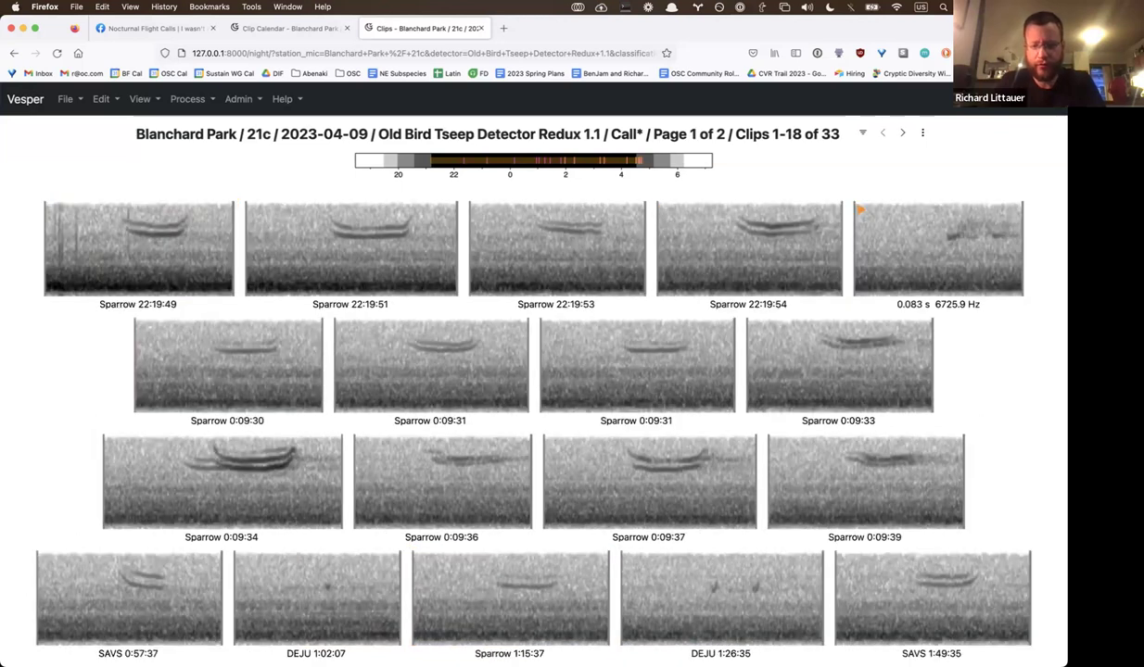
{"action": "left_click", "coordinate": [917, 613]}
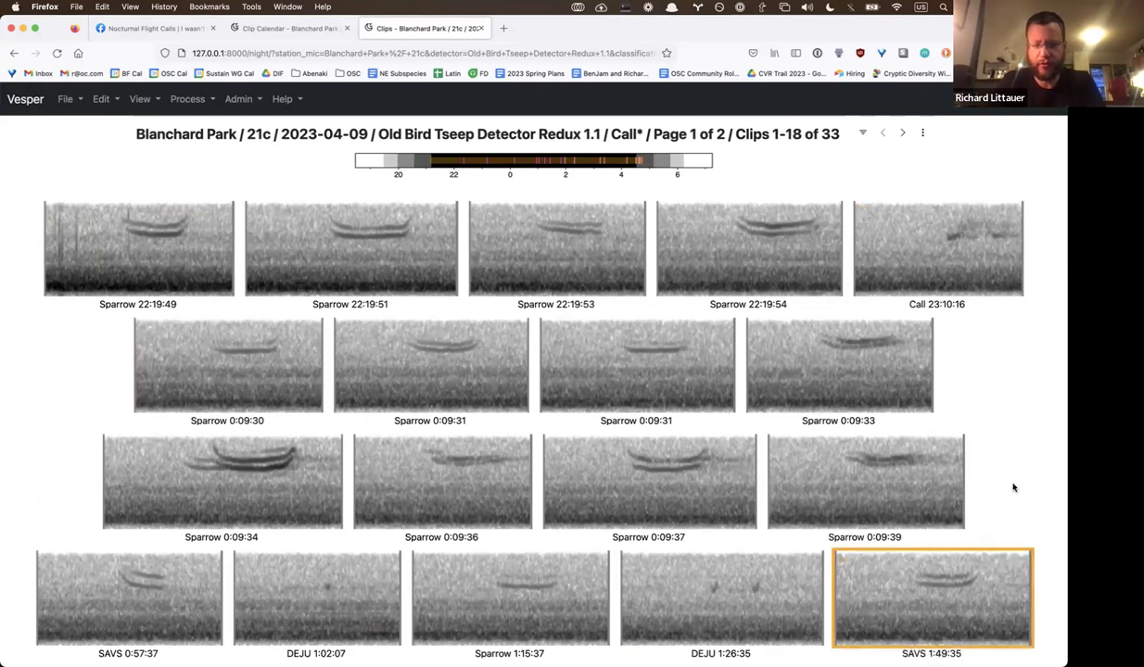
{"action": "key", "text": "s"}
{"action": "key", "text": "less"}
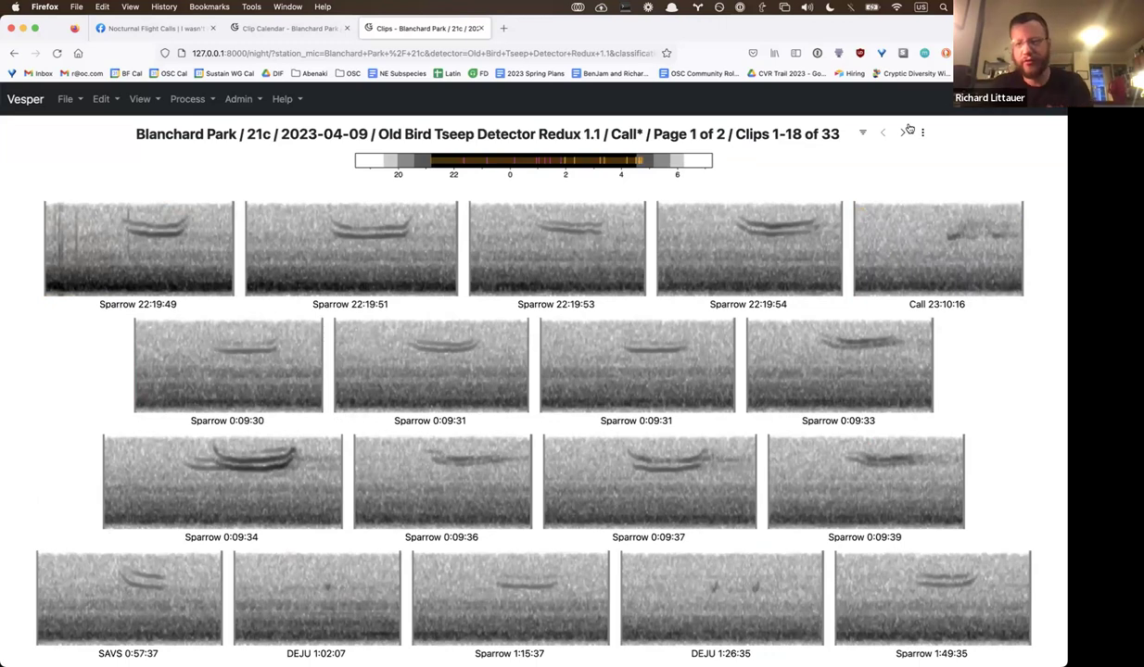
- Go to page 2 of the album, and switch to iTerm2 to look through the Vesper server log
{"action": "key", "text": "greater"}
{"action": "key", "text": "super+Tab"}
{"action": "key", "text": "super+Tab"}
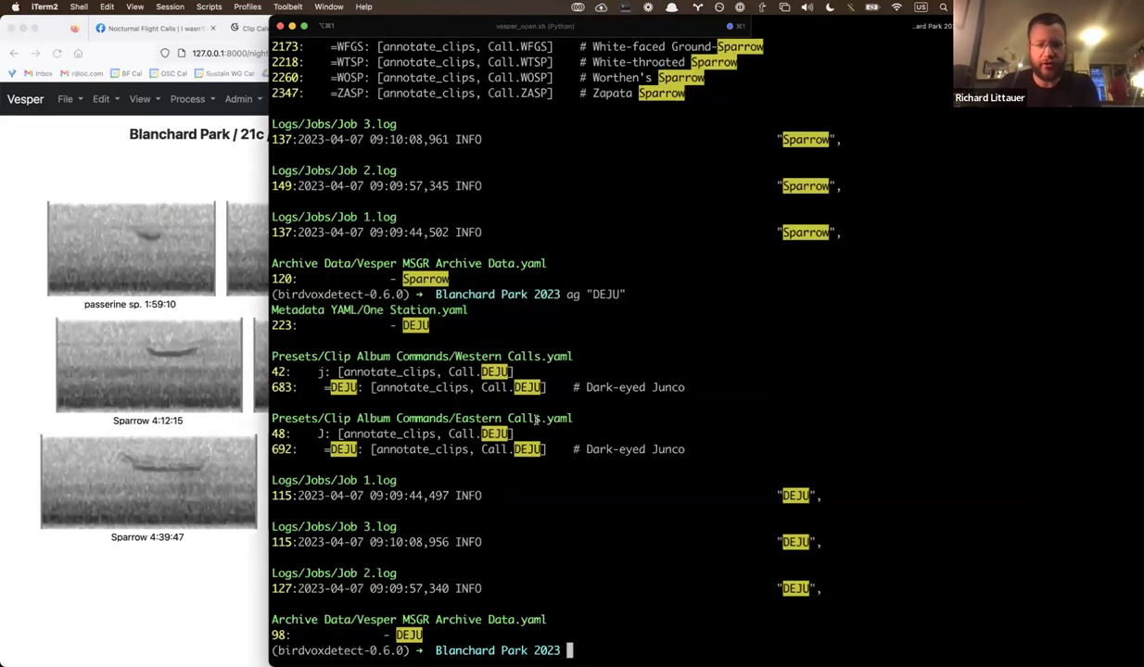
{"action": "key", "text": "super+1"}
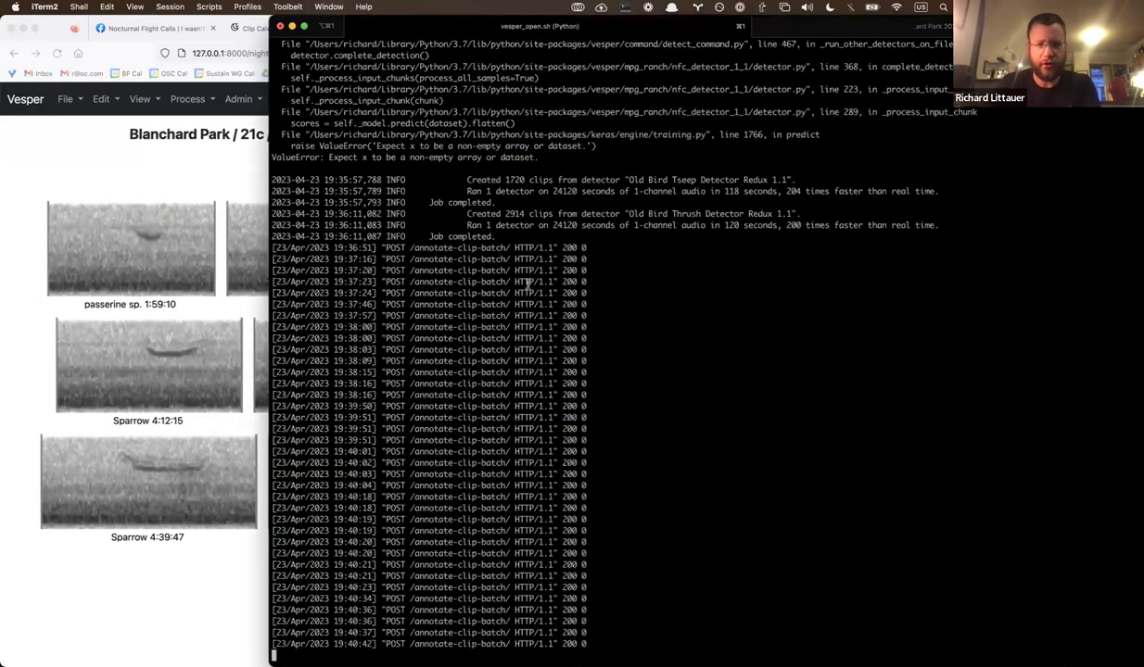
{"action": "scroll", "coordinate": [510, 269], "scroll_direction": "up", "scroll_amount": 15}
{"action": "scroll", "coordinate": [526, 270], "scroll_direction": "down", "scroll_amount": 15}
- In Firefox, open Vesper's Classify form and choose Blanchard Park / 21c with dates 2023-04-20 to 2023-04-30
{"action": "key", "text": "super+Tab"}
{"action": "left_click", "coordinate": [206, 102]}
{"action": "left_click", "coordinate": [214, 165]}
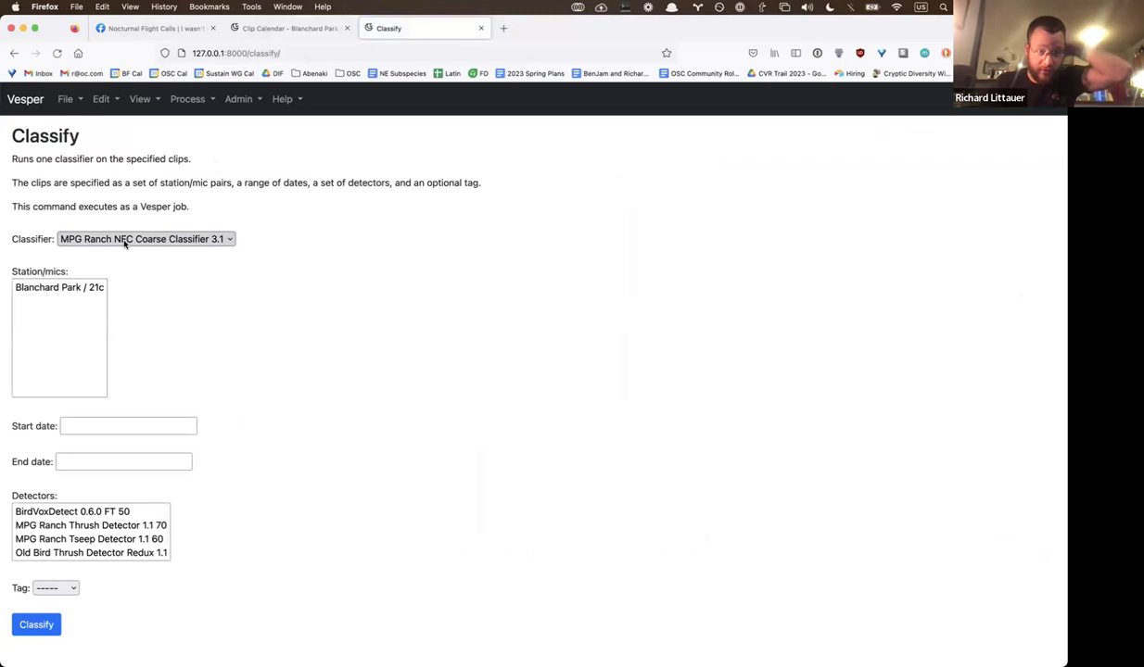
{"action": "left_click", "coordinate": [93, 287]}
{"action": "left_click", "coordinate": [105, 422]}
{"action": "type", "text": "2023-04-20"}
{"action": "key", "text": "Tab"}
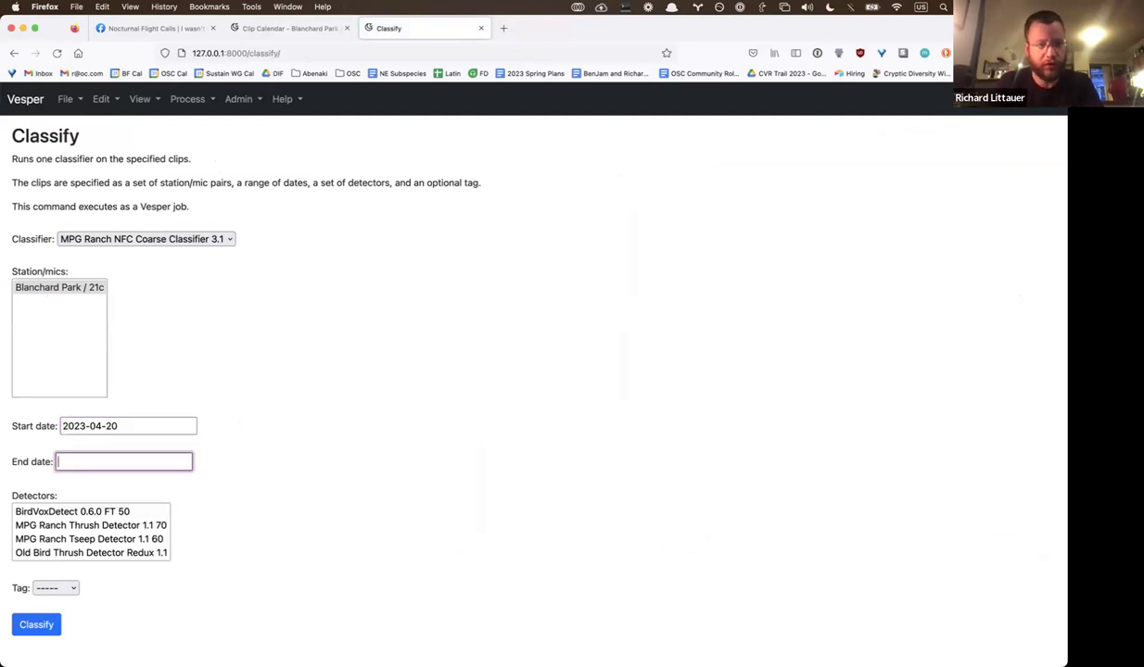
{"action": "type", "text": "2023-04-30"}
{"action": "key", "text": "Tab"}
- Select all the detectors, leave the tag unset, and run the classification with MPG Ranch NFC Coarse Classifier 3.1
{"action": "left_click", "coordinate": [47, 510]}
{"action": "scroll", "coordinate": [54, 549], "scroll_direction": "down", "scroll_amount": 1}
{"action": "left_click", "coordinate": [54, 552], "text": "shift"}
{"action": "scroll", "coordinate": [68, 552], "scroll_direction": "up", "scroll_amount": 1}
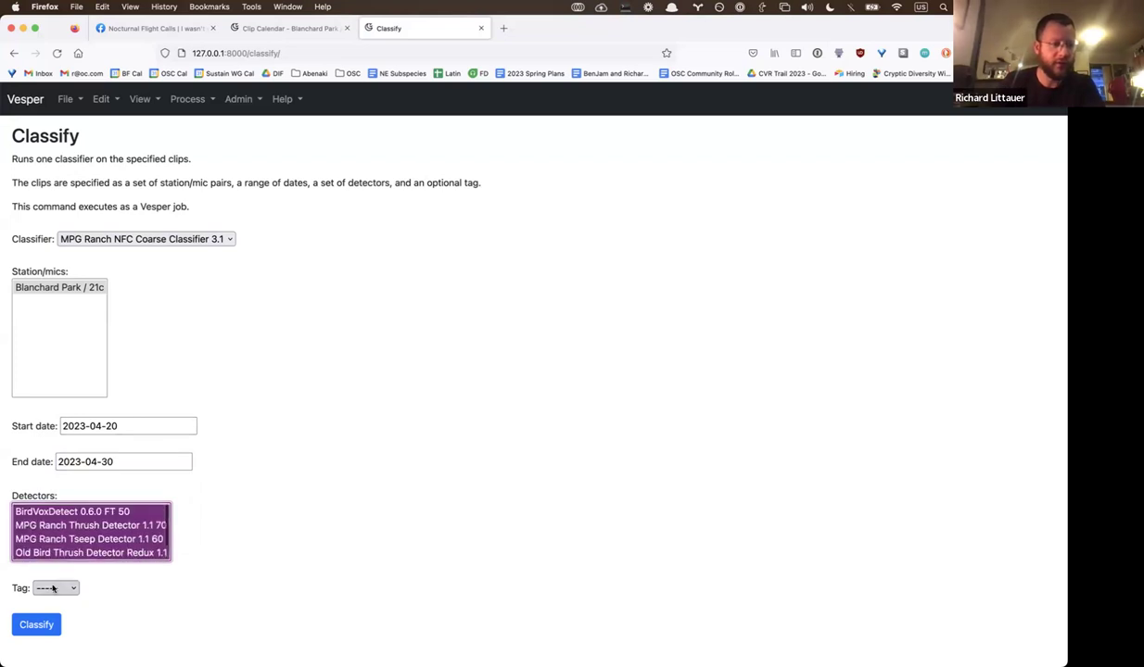
{"action": "left_click", "coordinate": [53, 588]}
{"action": "left_click", "coordinate": [68, 586]}
{"action": "key", "text": "Tab"}
{"action": "key", "text": "Return"}
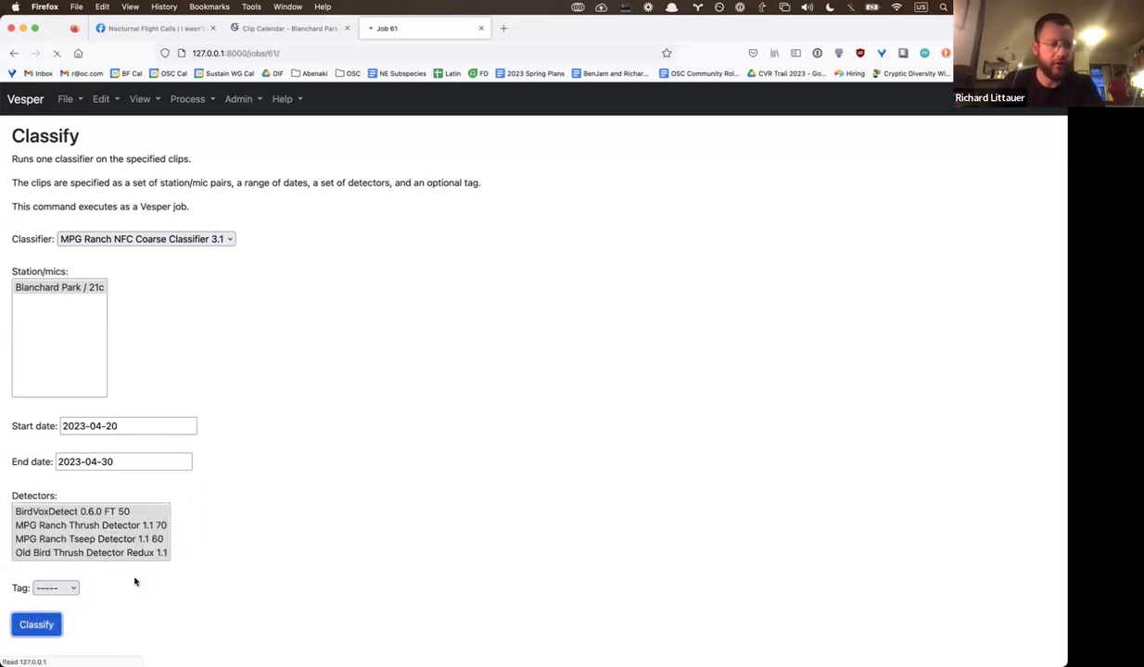
- Switch to iTerm2 and follow the classify job's progress in the server log
{"action": "key", "text": "super+Tab"}
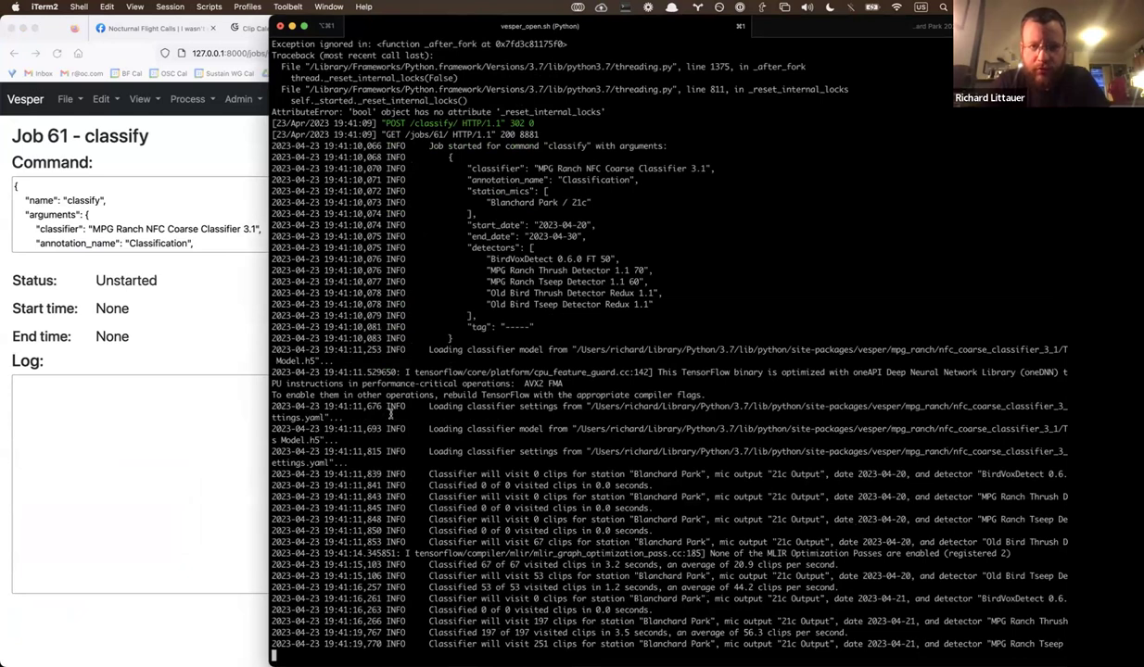
{"action": "scroll", "coordinate": [389, 414], "scroll_direction": "up", "scroll_amount": 10}
{"action": "scroll", "coordinate": [393, 414], "scroll_direction": "down", "scroll_amount": 4}
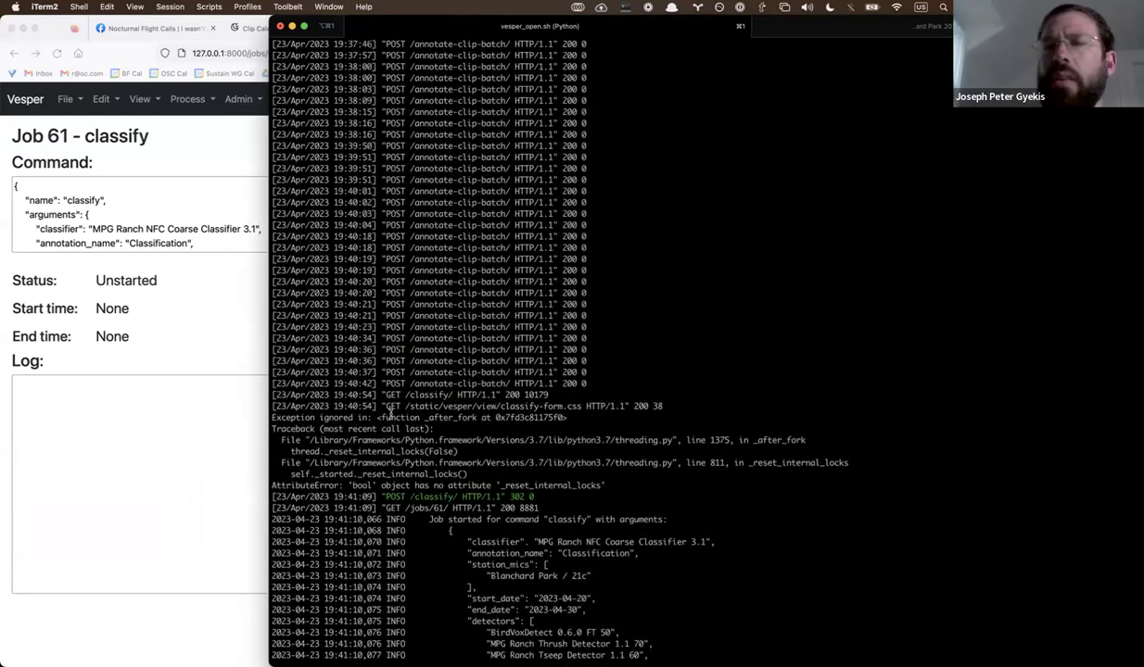
{"action": "scroll", "coordinate": [588, 441], "scroll_direction": "down", "scroll_amount": 8}
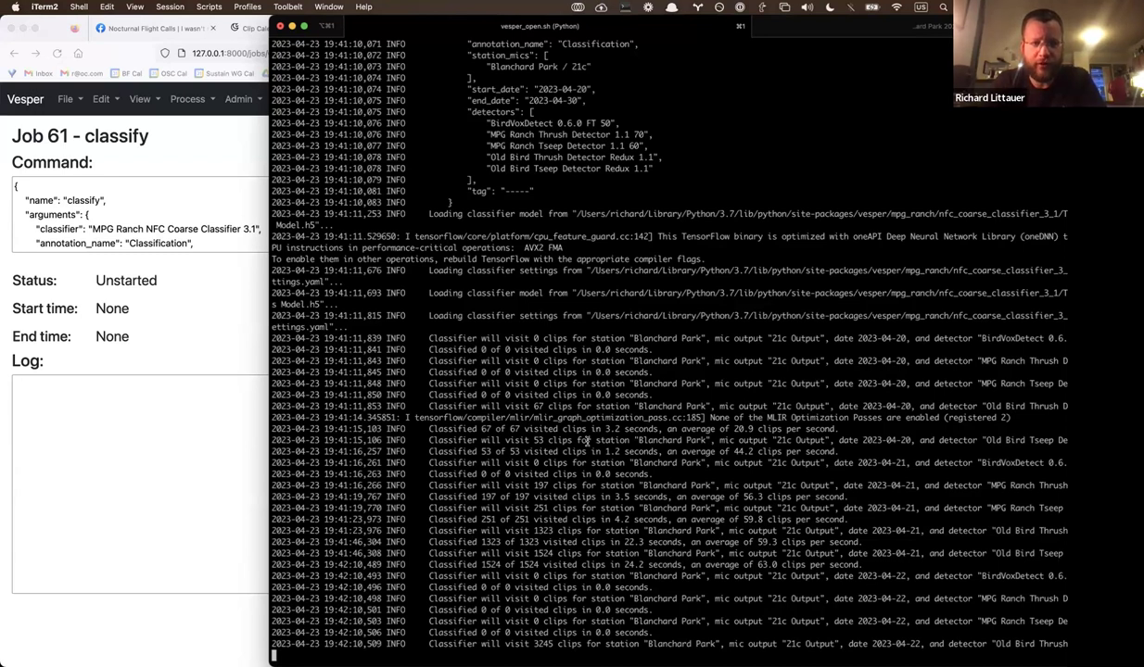
- Switch to Firefox and examine the classify job's command arguments, then check the classifier choices on the Classify form
{"action": "left_click", "coordinate": [169, 281]}
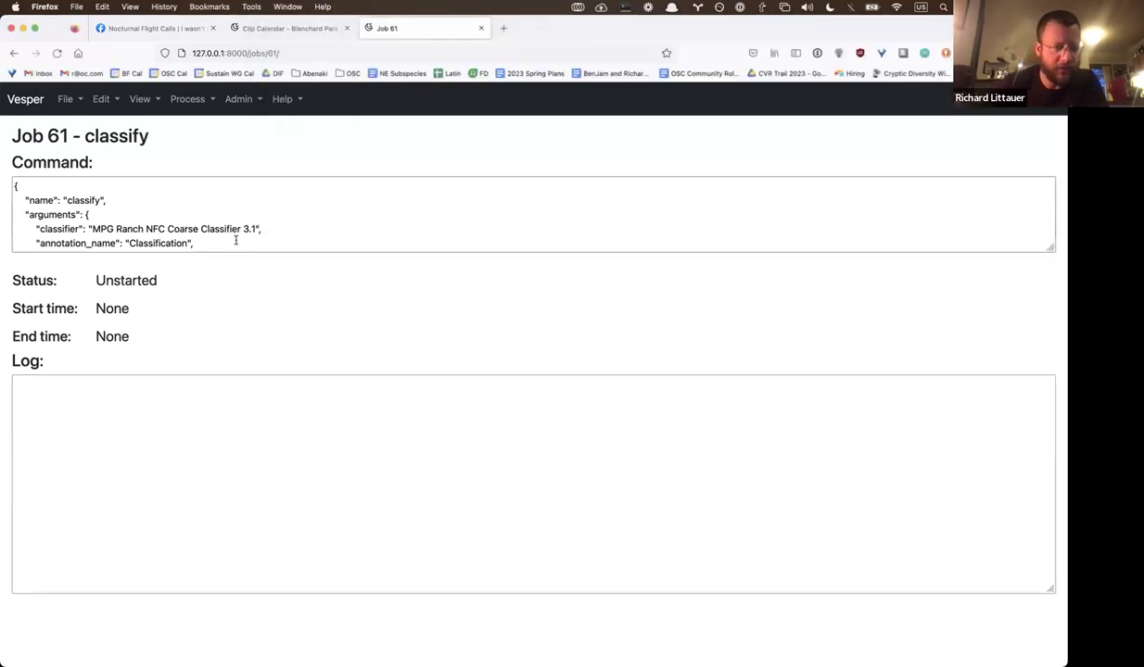
{"action": "scroll", "coordinate": [235, 239], "scroll_direction": "down", "scroll_amount": 2}
{"action": "scroll", "coordinate": [235, 240], "scroll_direction": "down", "scroll_amount": 5}
{"action": "scroll", "coordinate": [236, 240], "scroll_direction": "up", "scroll_amount": 2}
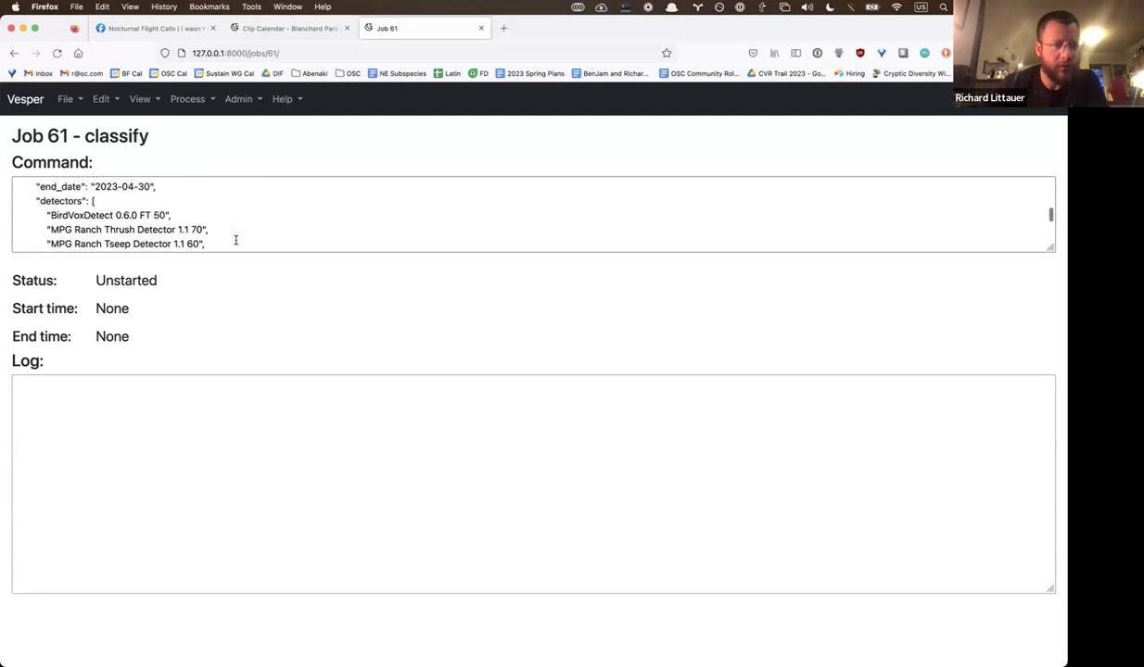
{"action": "scroll", "coordinate": [235, 240], "scroll_direction": "up", "scroll_amount": 4}
{"action": "scroll", "coordinate": [235, 240], "scroll_direction": "down", "scroll_amount": 2}
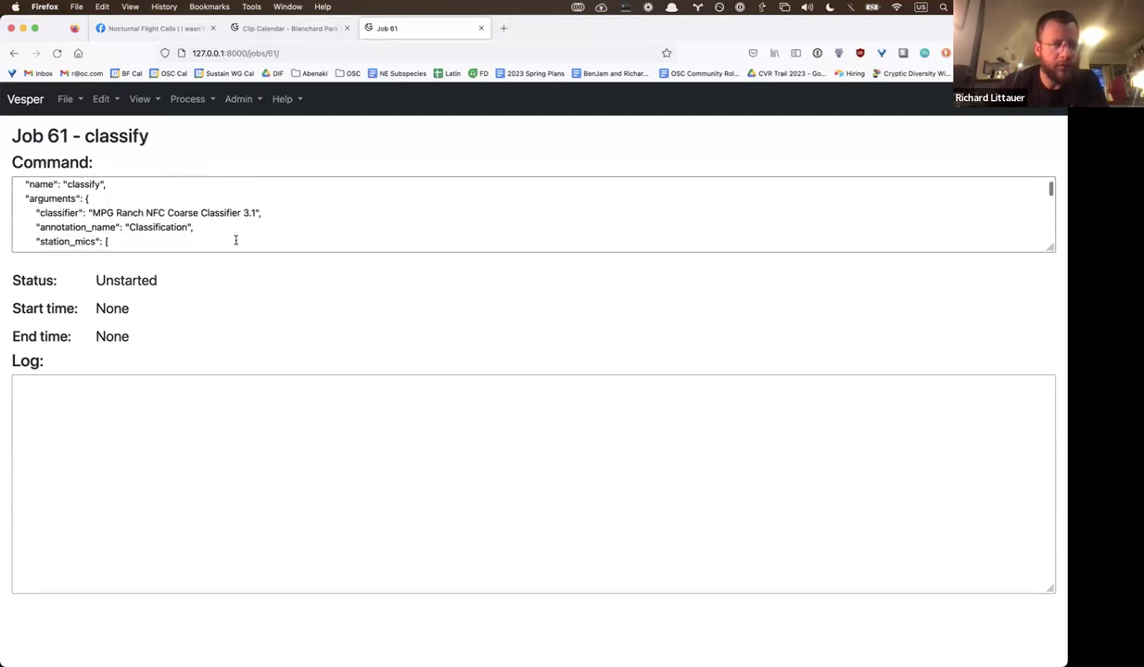
{"action": "scroll", "coordinate": [235, 240], "scroll_direction": "down", "scroll_amount": 4}
{"action": "scroll", "coordinate": [235, 240], "scroll_direction": "up", "scroll_amount": 3}
{"action": "scroll", "coordinate": [235, 240], "scroll_direction": "up", "scroll_amount": 1}
{"action": "scroll", "coordinate": [236, 240], "scroll_direction": "up", "scroll_amount": 1}
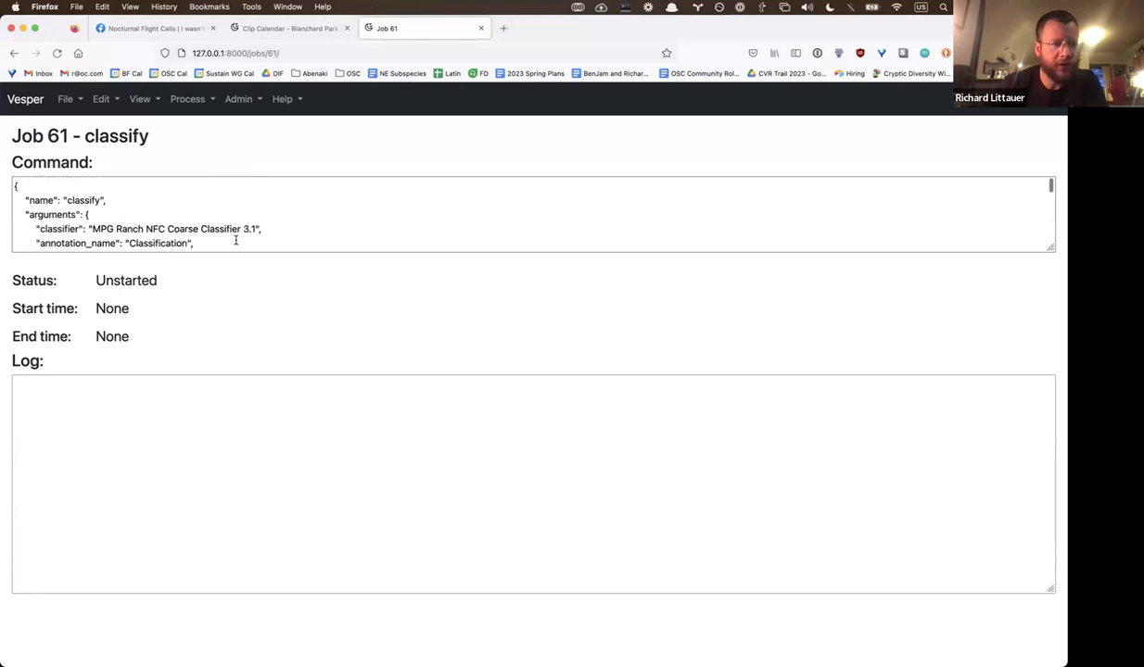
{"action": "scroll", "coordinate": [236, 240], "scroll_direction": "down", "scroll_amount": 4}
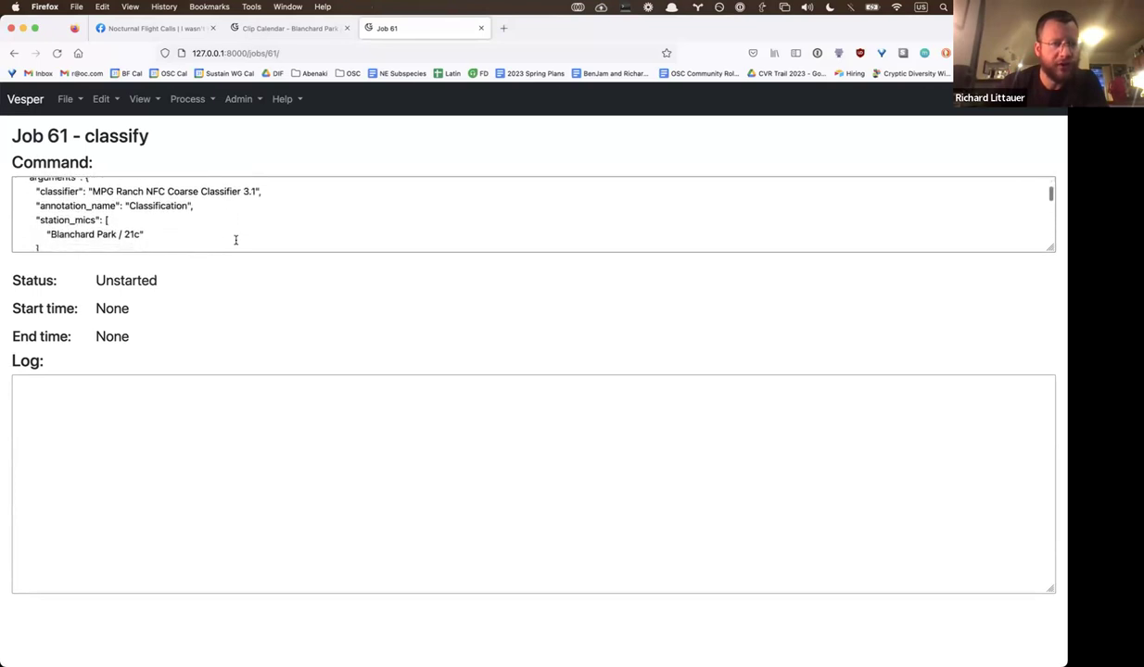
{"action": "scroll", "coordinate": [235, 240], "scroll_direction": "down", "scroll_amount": 5}
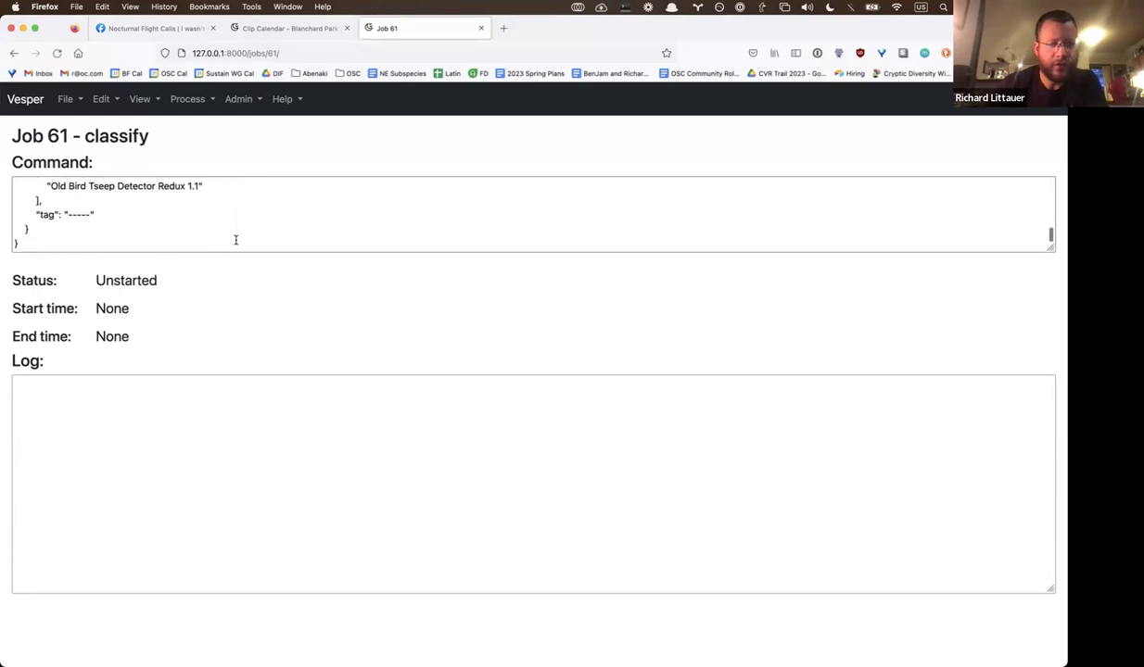
{"action": "key", "text": "super+Left"}
{"action": "left_click", "coordinate": [135, 239]}
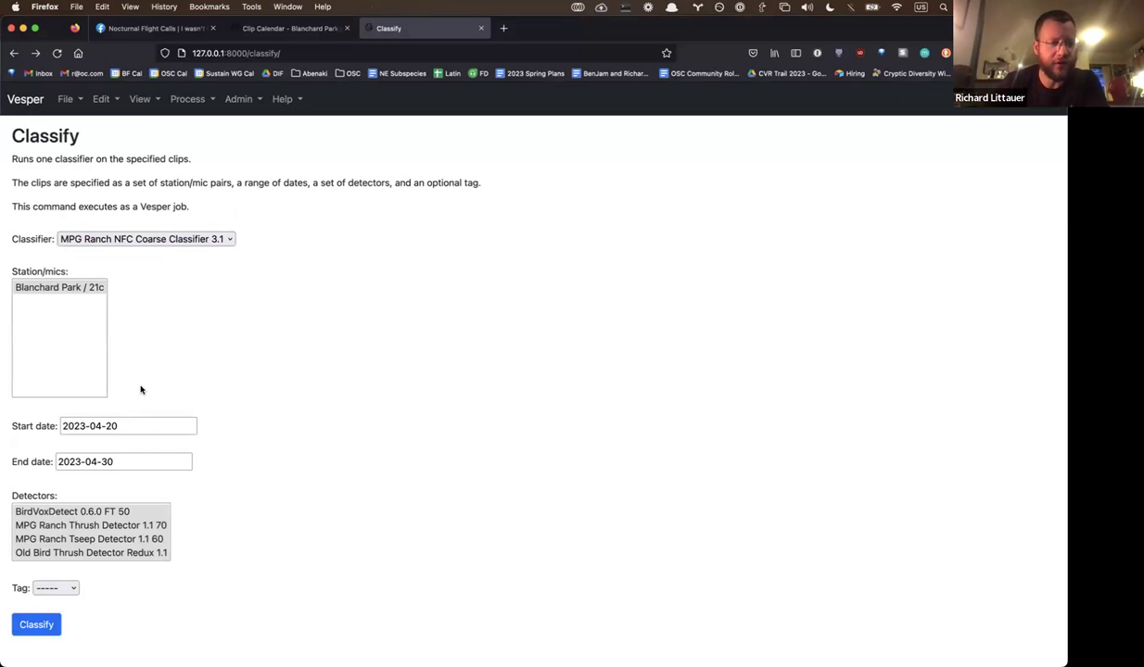
- Switch to iTerm2 and highlight the list of detectors in the classify job's logged arguments
{"action": "key", "text": "super+Tab"}
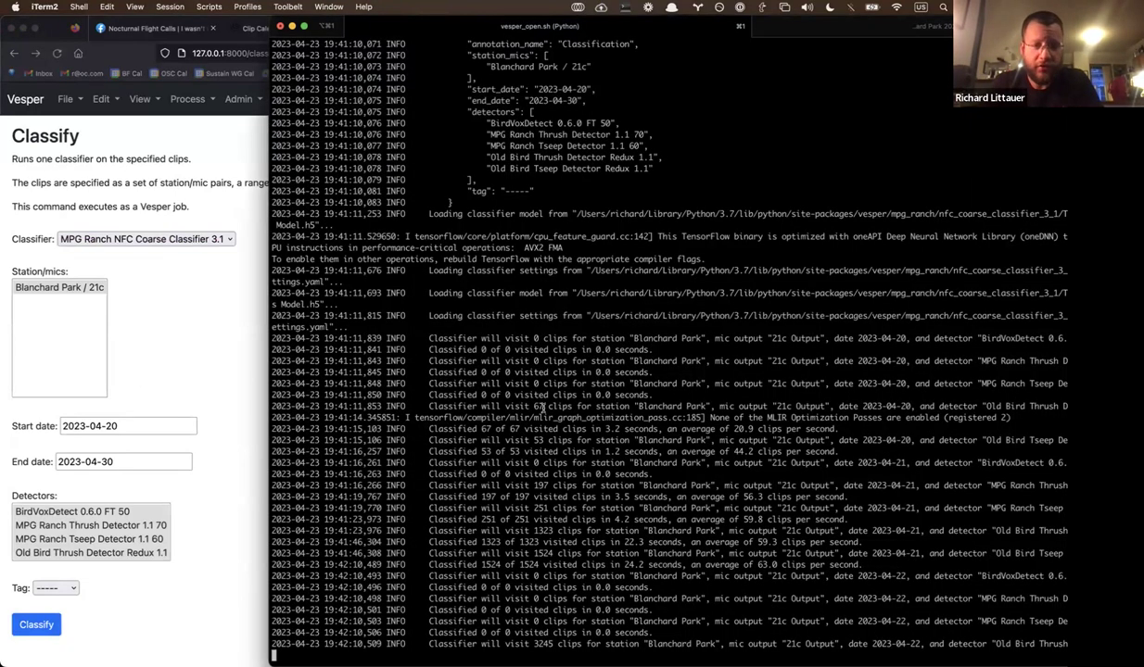
{"action": "scroll", "coordinate": [543, 406], "scroll_direction": "up", "scroll_amount": 5}
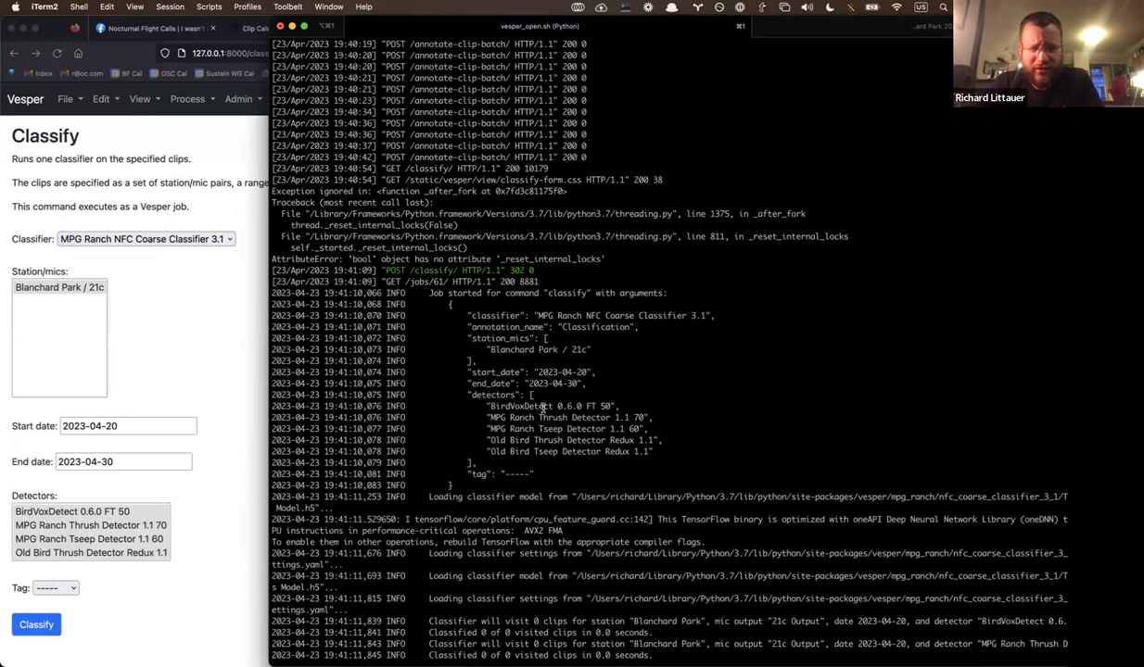
{"action": "scroll", "coordinate": [543, 406], "scroll_direction": "down", "scroll_amount": 2}
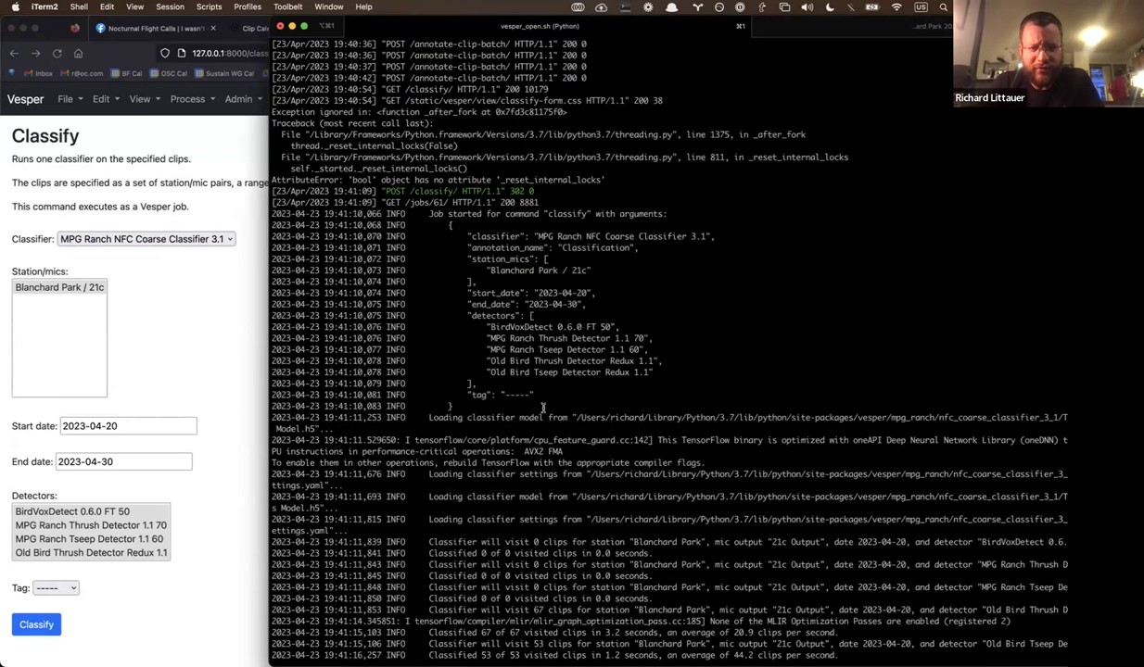
{"action": "left_click_drag", "start_coordinate": [489, 326], "coordinate": [620, 372]}
{"action": "left_click", "coordinate": [631, 372]}
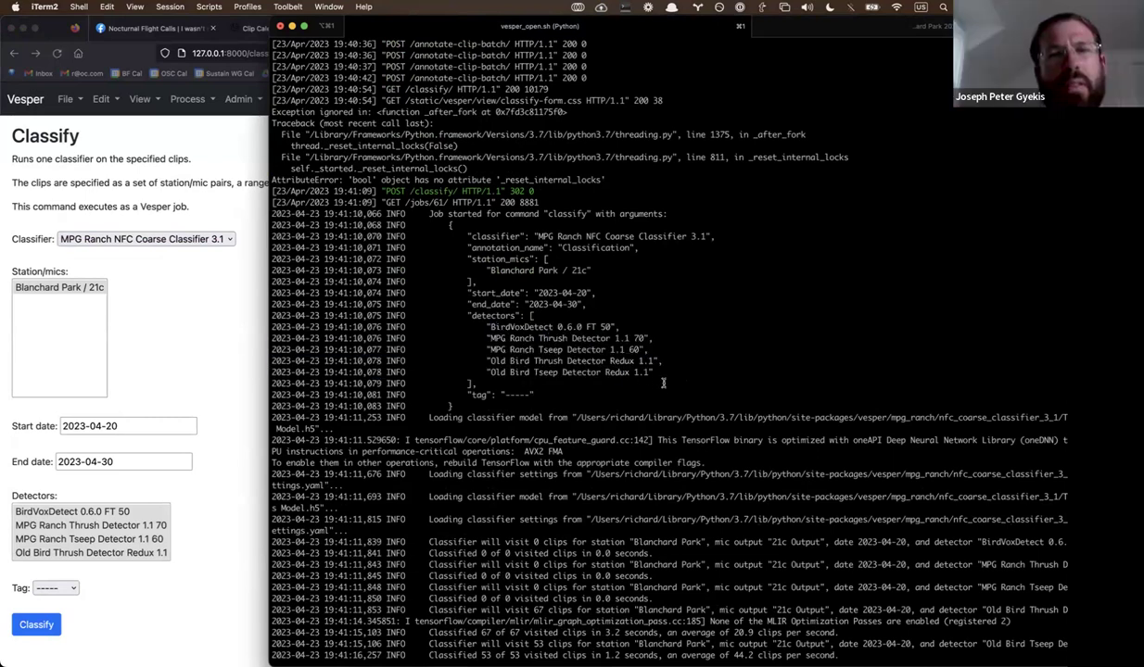
- Examine the latest classify log entries, highlighting detector names and the lines for 2023-04-21 and 2023-04-20
{"action": "scroll", "coordinate": [649, 380], "scroll_direction": "down", "scroll_amount": 6}
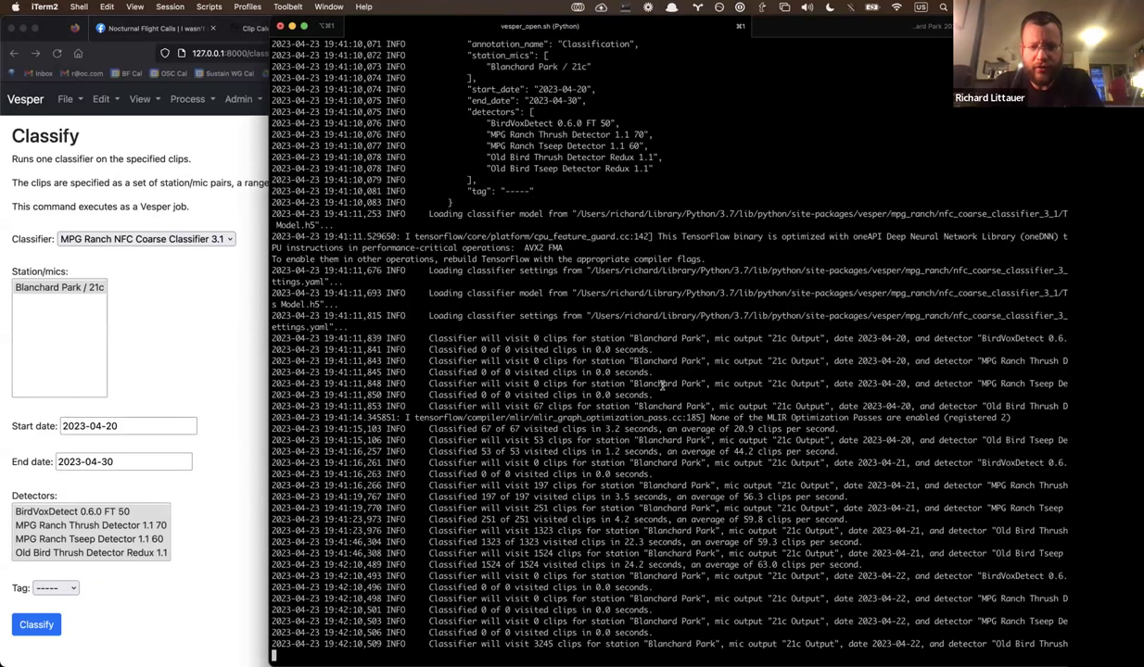
{"action": "triple_click", "coordinate": [895, 642]}
{"action": "left_click", "coordinate": [927, 569]}
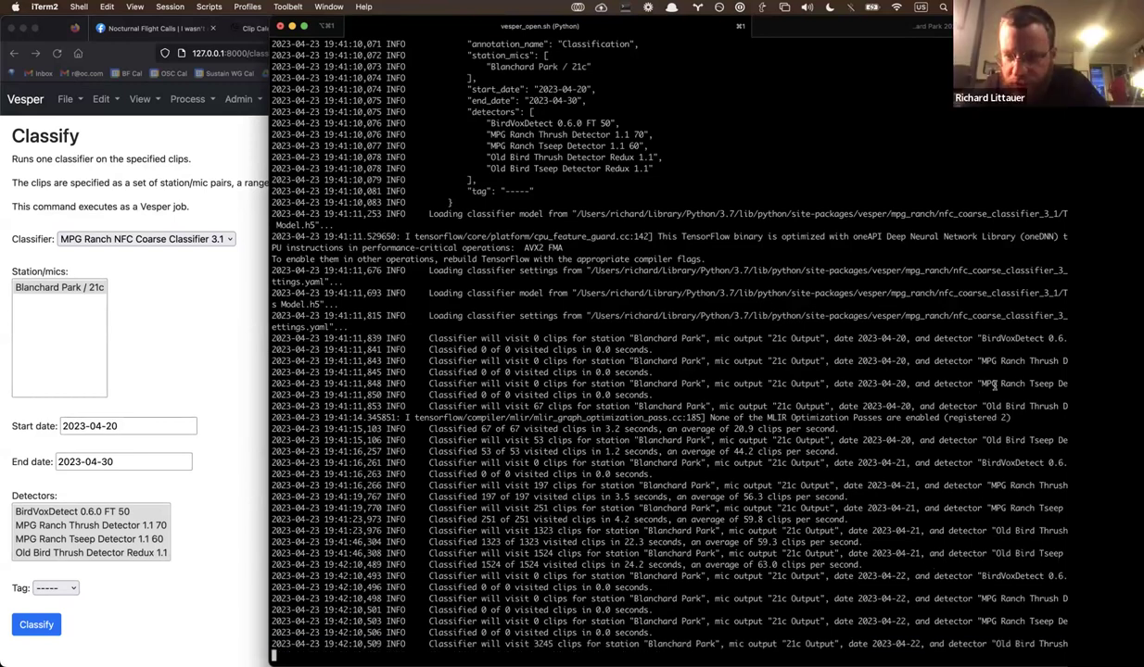
{"action": "left_click_drag", "start_coordinate": [978, 383], "coordinate": [1022, 391]}
{"action": "left_click_drag", "start_coordinate": [977, 339], "coordinate": [1004, 339]}
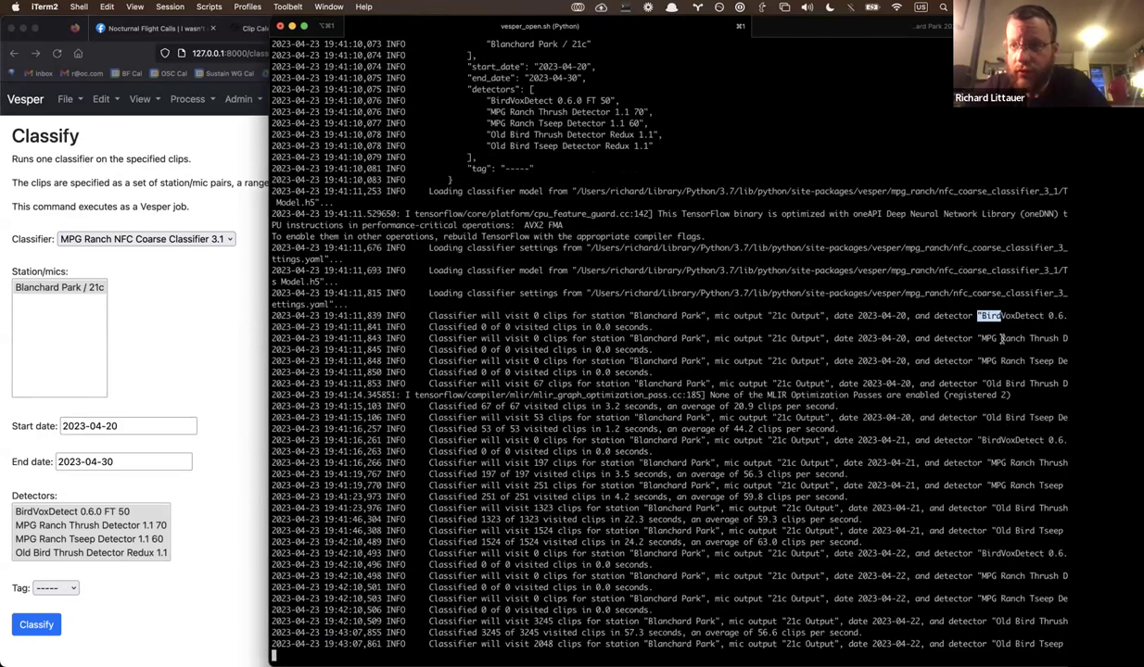
{"action": "left_click", "coordinate": [945, 335]}
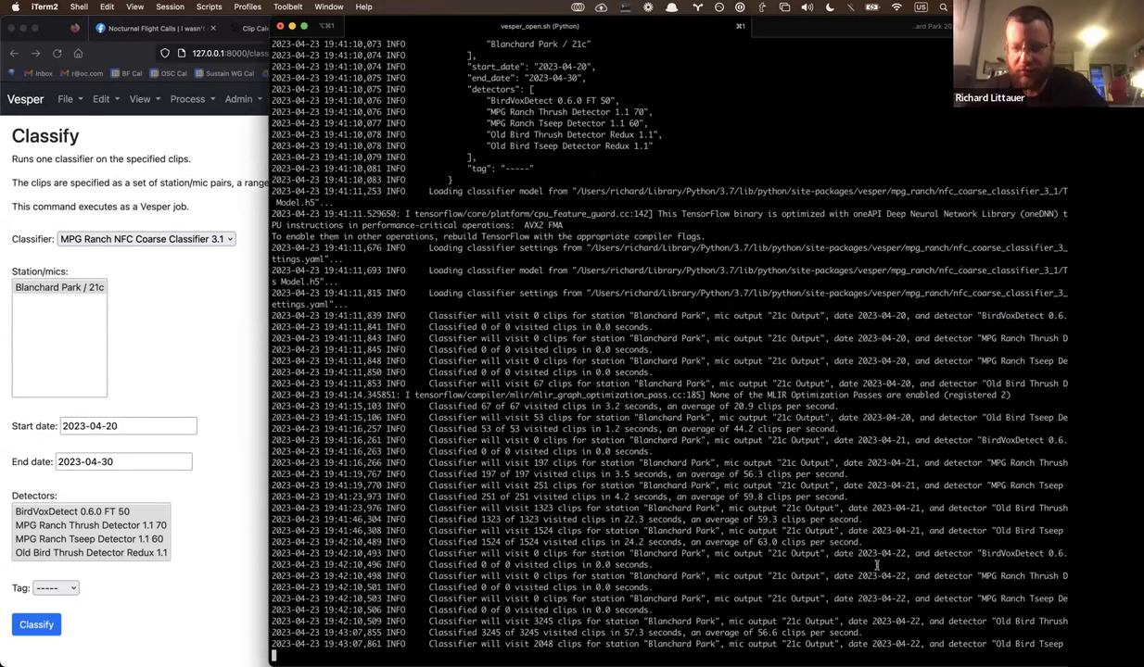
{"action": "left_click_drag", "start_coordinate": [850, 543], "coordinate": [827, 425]}
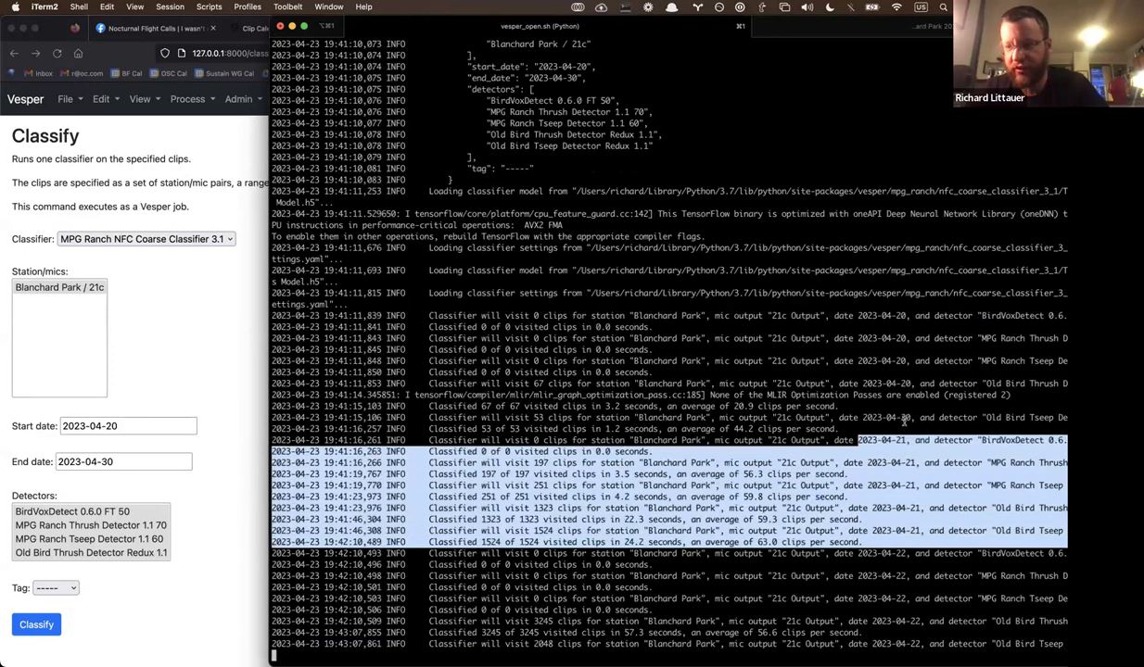
{"action": "left_click", "coordinate": [909, 389]}
{"action": "left_click_drag", "start_coordinate": [913, 417], "coordinate": [807, 328]}
{"action": "left_click", "coordinate": [834, 614]}
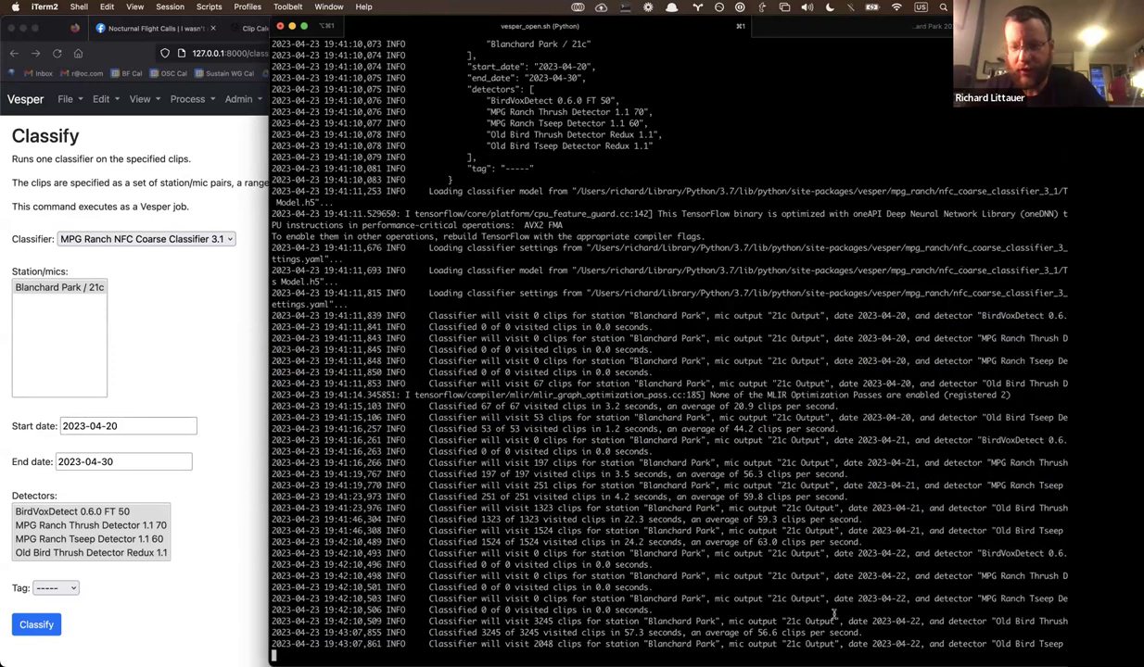
- Return to Firefox and open the April 21 clips from Vesper's clip calendar
{"action": "left_click", "coordinate": [228, 445]}
{"action": "left_click", "coordinate": [138, 100]}
{"action": "left_click", "coordinate": [143, 123]}
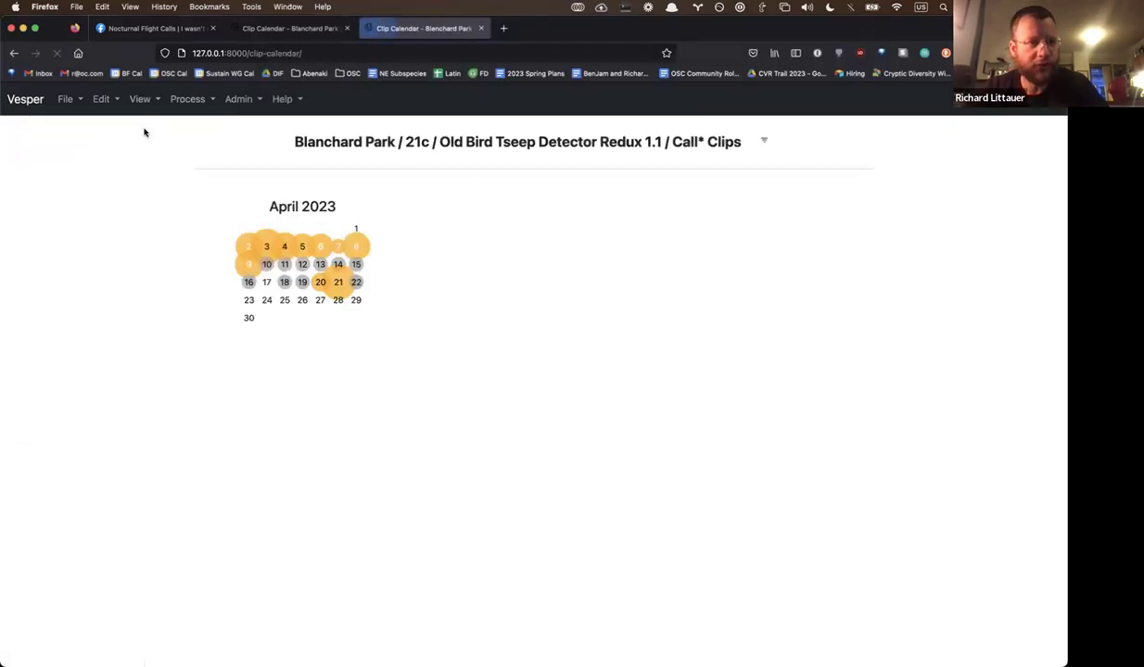
{"action": "left_click", "coordinate": [338, 288]}
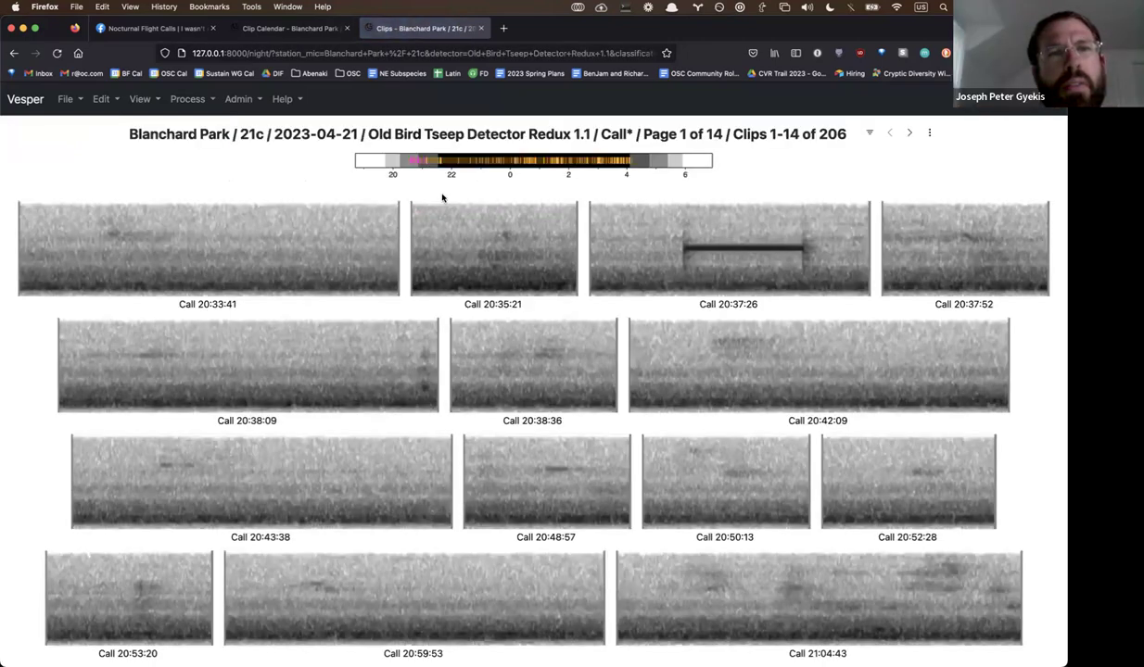
- Classify the page 1 clips as Noise, starting at 20:33:41 and skipping the 20:37:52 and 20:38:09 clips
{"action": "left_click", "coordinate": [304, 218]}
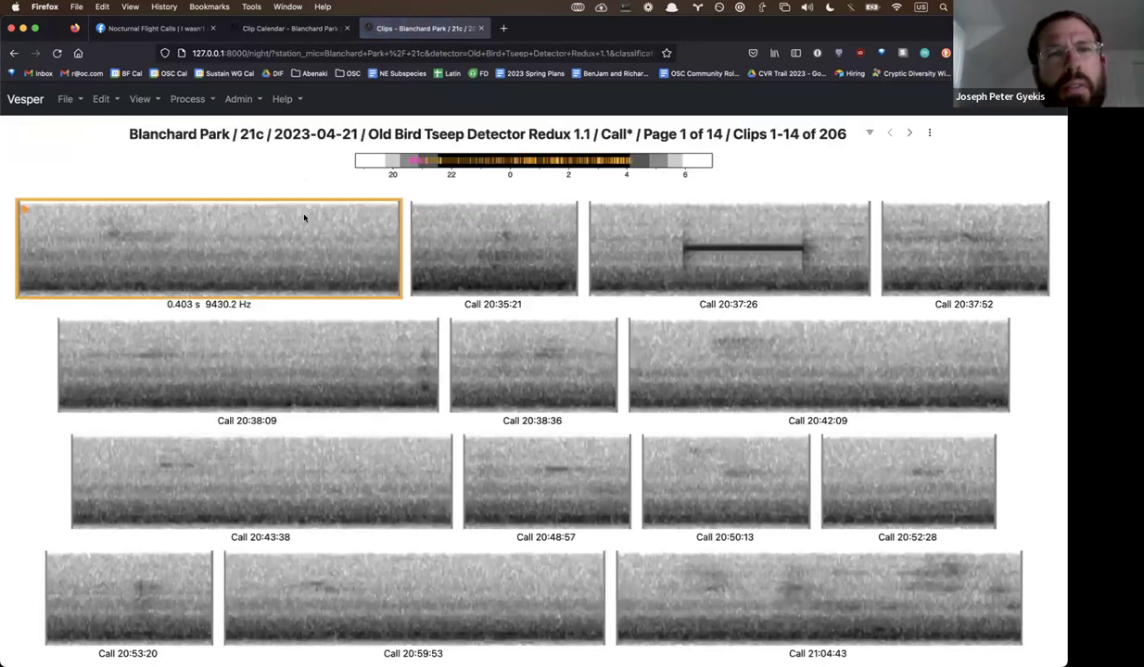
{"action": "key", "text": "n"}
{"action": "key", "text": "n"}
{"action": "key", "text": "n"}
{"action": "key", "text": "Right"}
{"action": "key", "text": "Right"}
{"action": "key", "text": "n"}
{"action": "key", "text": "n"}
{"action": "key", "text": "n"}
{"action": "key", "text": "n"}
{"action": "key", "text": "n"}
{"action": "key", "text": "n"}
{"action": "key", "text": "n"}
{"action": "key", "text": "n"}
{"action": "key", "text": "n"}
- Classify the 21:07:34 and 21:07:36 clips on page 2 as Noise, and the 21:08:59 and 21:31:36 clips as Call
{"action": "key", "text": "n"}
{"action": "key", "text": "n"}
{"action": "key", "text": "c"}
{"action": "key", "text": "c"}
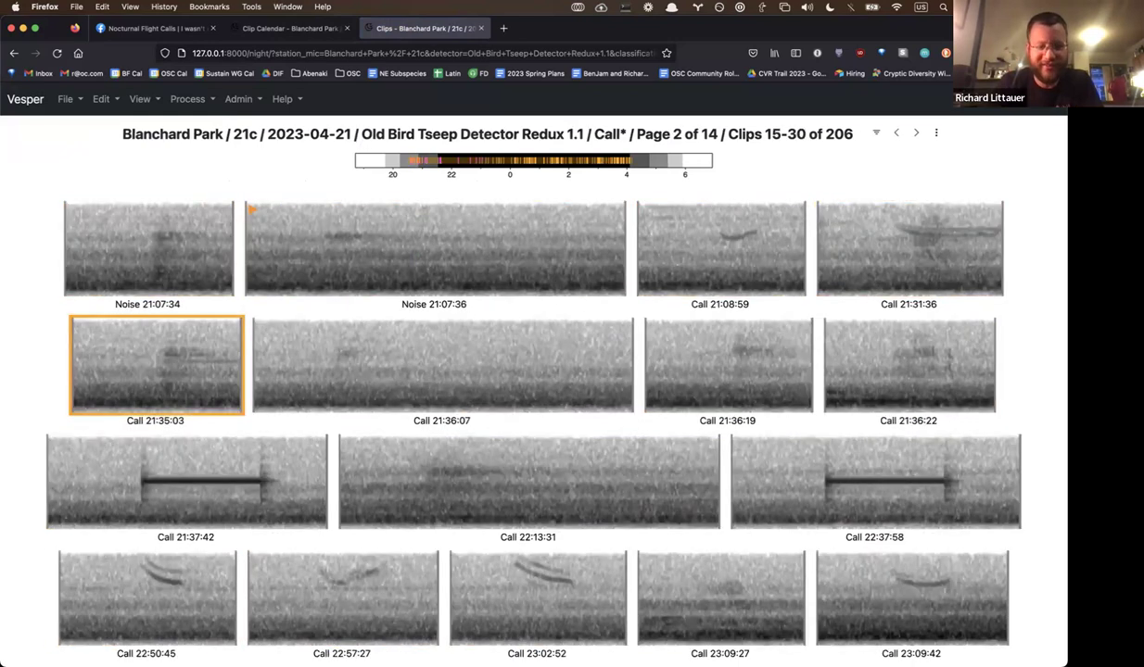
- Classify the seven page 2 clips from 21:35:03 through 22:37:58 as Noise
{"action": "key", "text": "n"}
{"action": "key", "text": "n"}
{"action": "key", "text": "n"}
{"action": "key", "text": "n"}
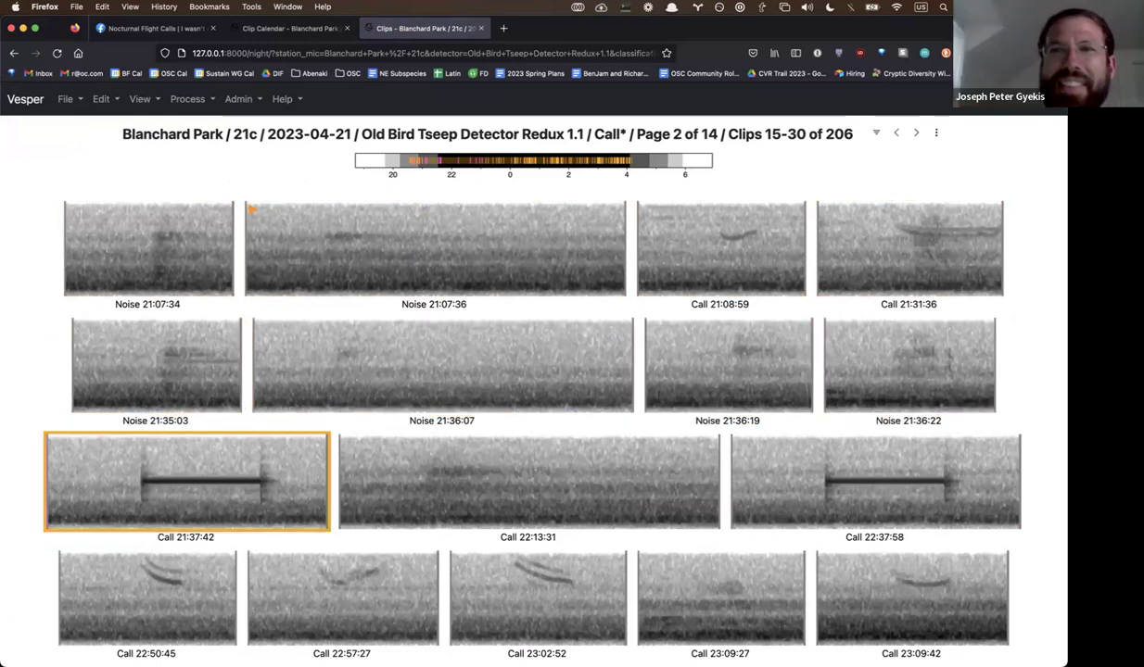
{"action": "key", "text": "n"}
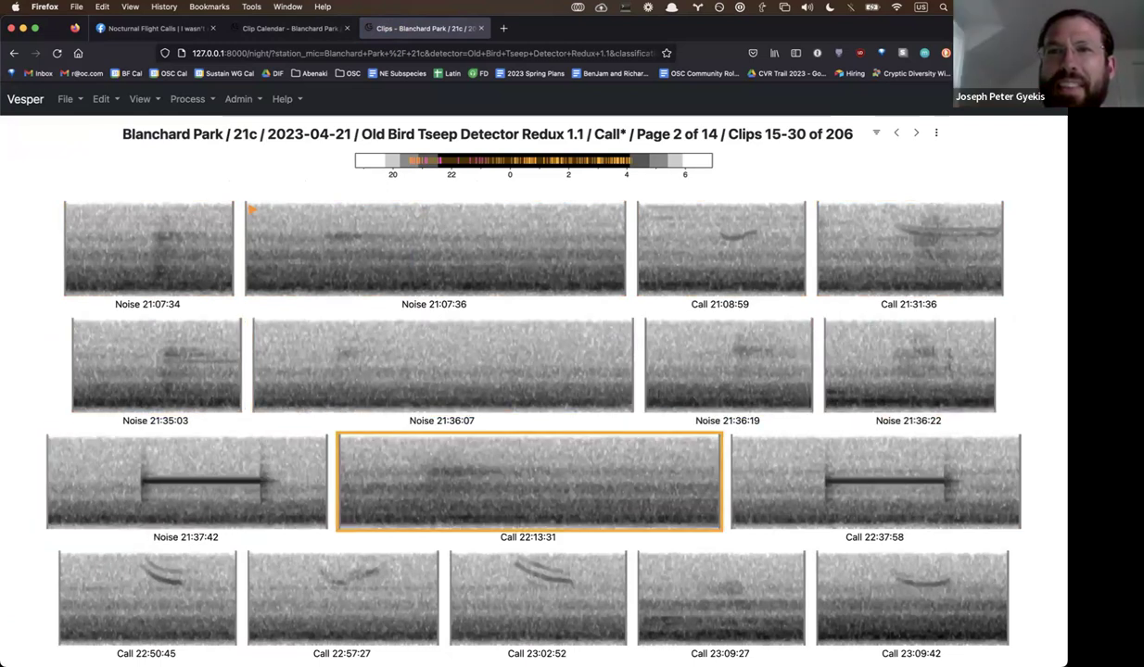
{"action": "key", "text": "n"}
{"action": "key", "text": "n"}
- Classify the clips from 22:50:45 on page 2 through 23:31:38 on page 3 as Call
{"action": "key", "text": "c"}
{"action": "key", "text": "c"}
{"action": "key", "text": "c"}
{"action": "key", "text": "c"}
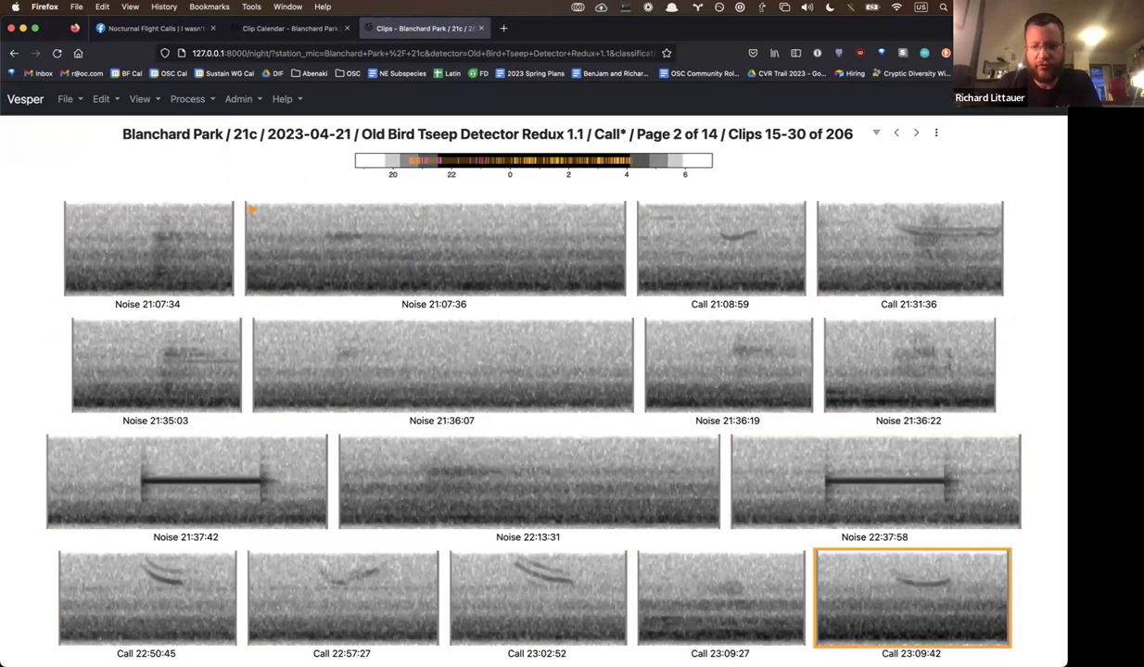
{"action": "key", "text": "c"}
{"action": "key", "text": "c"}
{"action": "key", "text": "c"}
{"action": "key", "text": "c"}
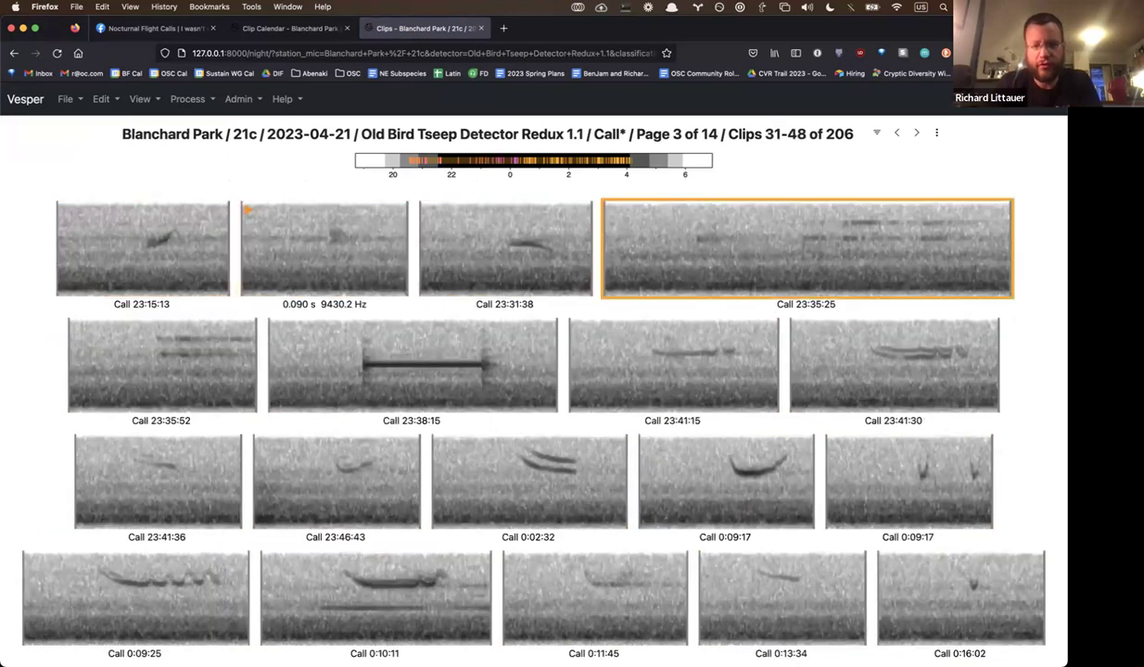
- Classify the 23:35:25, 23:35:52 and 23:38:15 clips on page 3 as Noise
{"action": "key", "text": "b"}
{"action": "key", "text": "Return"}
{"action": "key", "text": "n"}
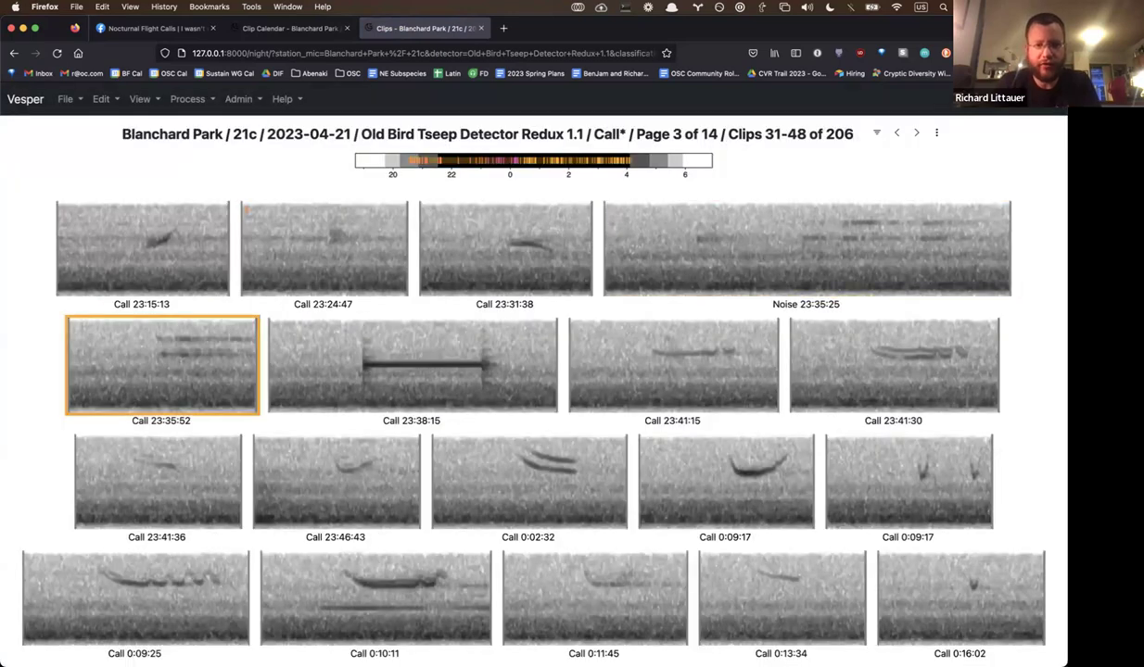
{"action": "key", "text": "n"}
{"action": "key", "text": "n"}
- Classify the clips from 23:41:15 on page 3 through 0:35:08 on page 4 as Call
{"action": "key", "text": "c"}
{"action": "key", "text": "c"}
{"action": "key", "text": "c"}
{"action": "key", "text": "c"}
{"action": "key", "text": "c"}
{"action": "key", "text": "c"}
{"action": "key", "text": "c"}
{"action": "key", "text": "c"}
{"action": "key", "text": "c"}
{"action": "key", "text": "c"}
{"action": "key", "text": "c"}
{"action": "key", "text": "c"}
{"action": "key", "text": "c"}
{"action": "key", "text": "c"}
{"action": "key", "text": "c"}
{"action": "key", "text": "c"}
{"action": "key", "text": "c"}
{"action": "key", "text": "c"}
{"action": "key", "text": "c"}
{"action": "key", "text": "c"}
{"action": "key", "text": "c"}
{"action": "key", "text": "c"}
{"action": "key", "text": "c"}
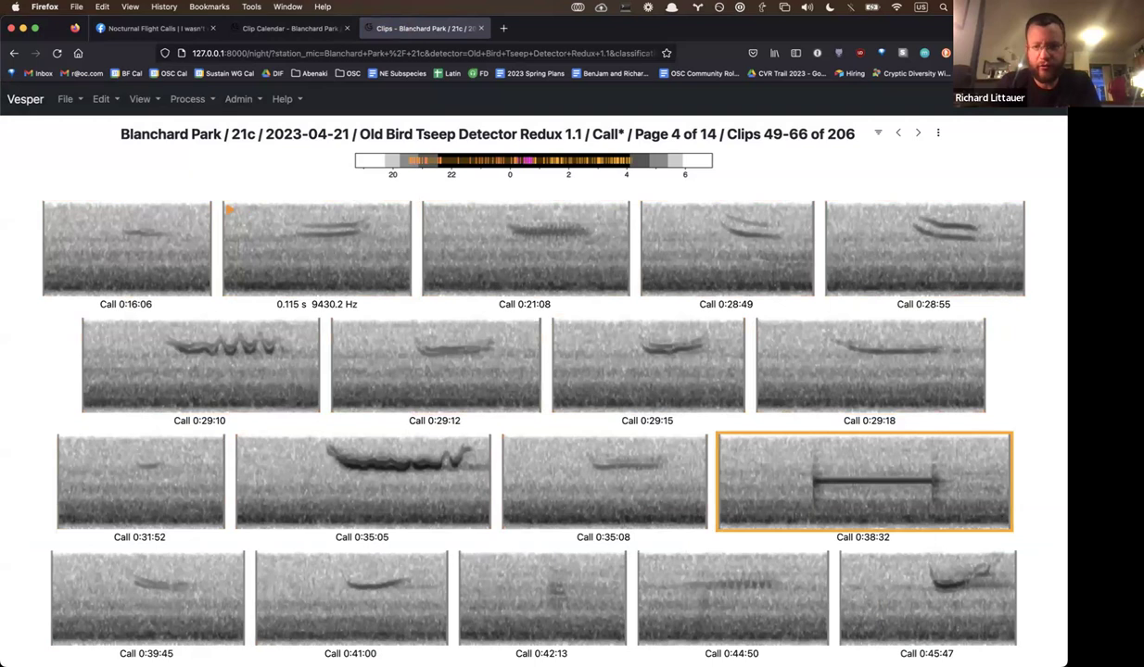
- Classify the 0:38:32 tone clip as Noise and the remaining page 4 clips, 0:39:45 through 0:45:47, as Call
{"action": "key", "text": "n"}
{"action": "key", "text": "c"}
{"action": "key", "text": "c"}
{"action": "key", "text": "c"}
{"action": "key", "text": "c"}
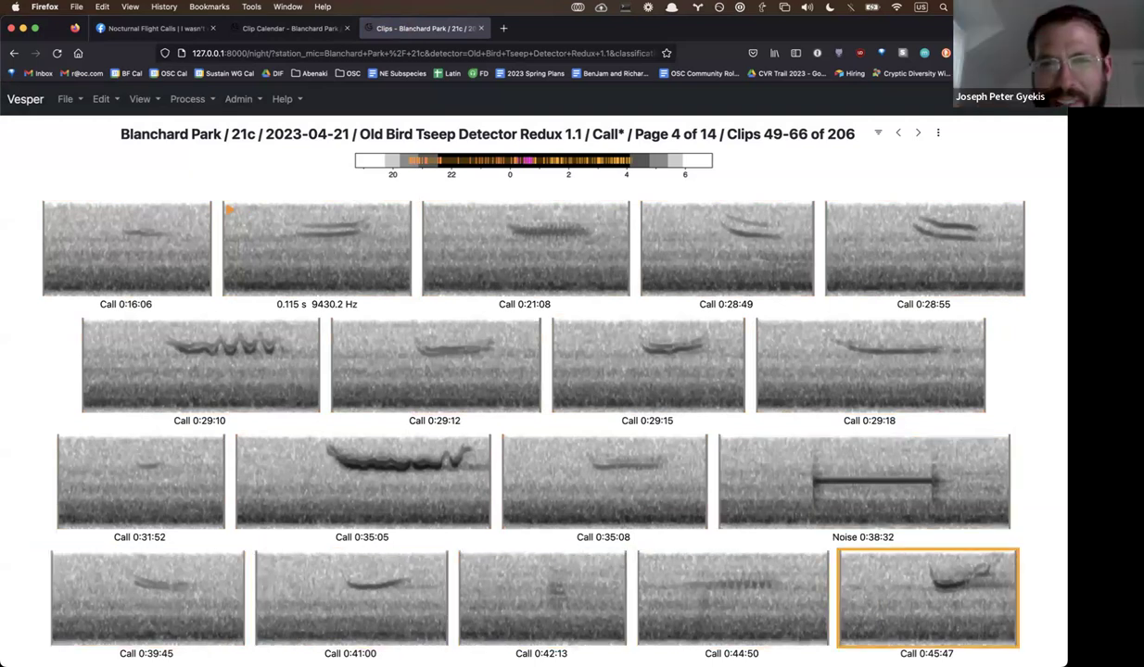
{"action": "key", "text": "c"}
{"action": "key", "text": "Return"}
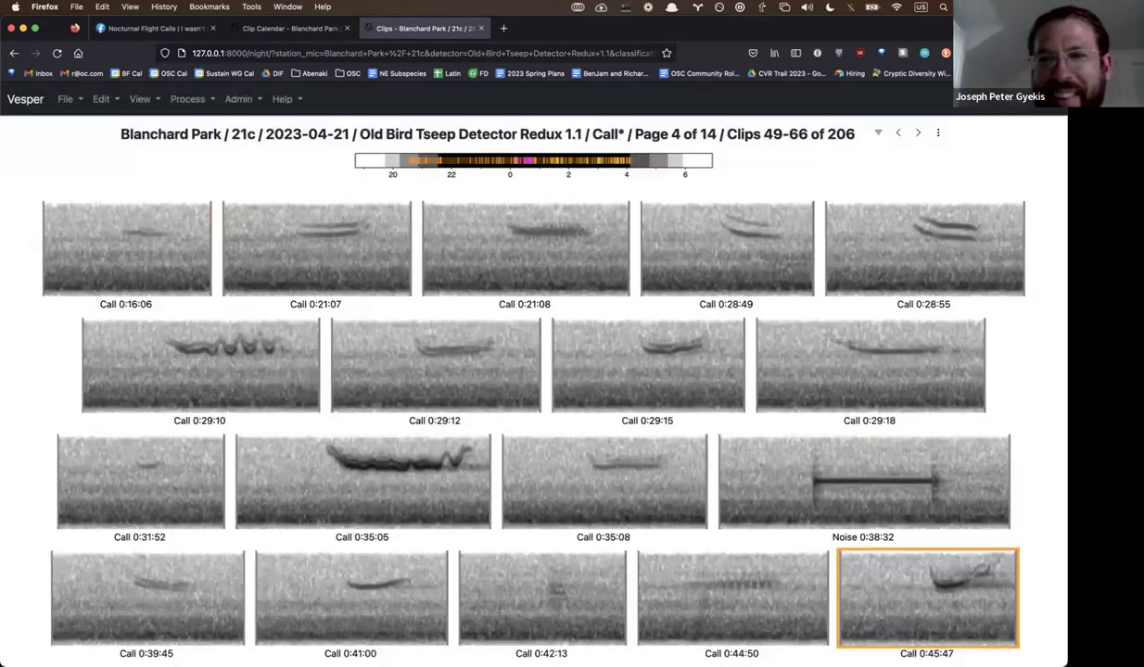
- Review the 0:35:05 and 0:45:47 clips on page 4 and go on through page 5 to page 6
{"action": "left_click", "coordinate": [329, 456]}
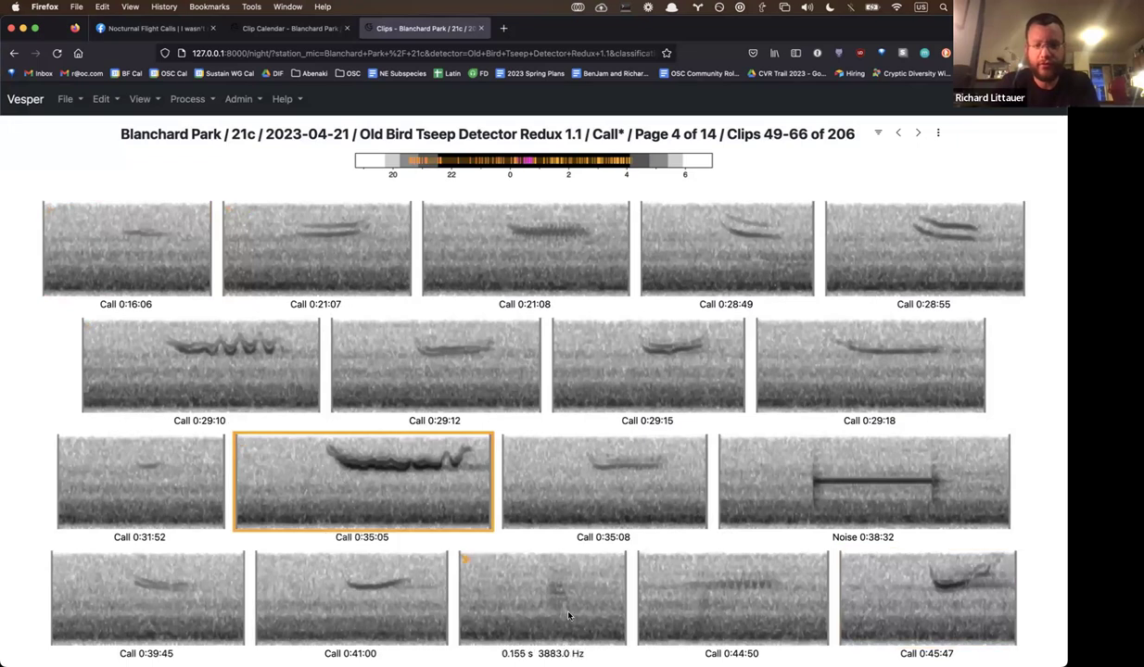
{"action": "left_click", "coordinate": [873, 567]}
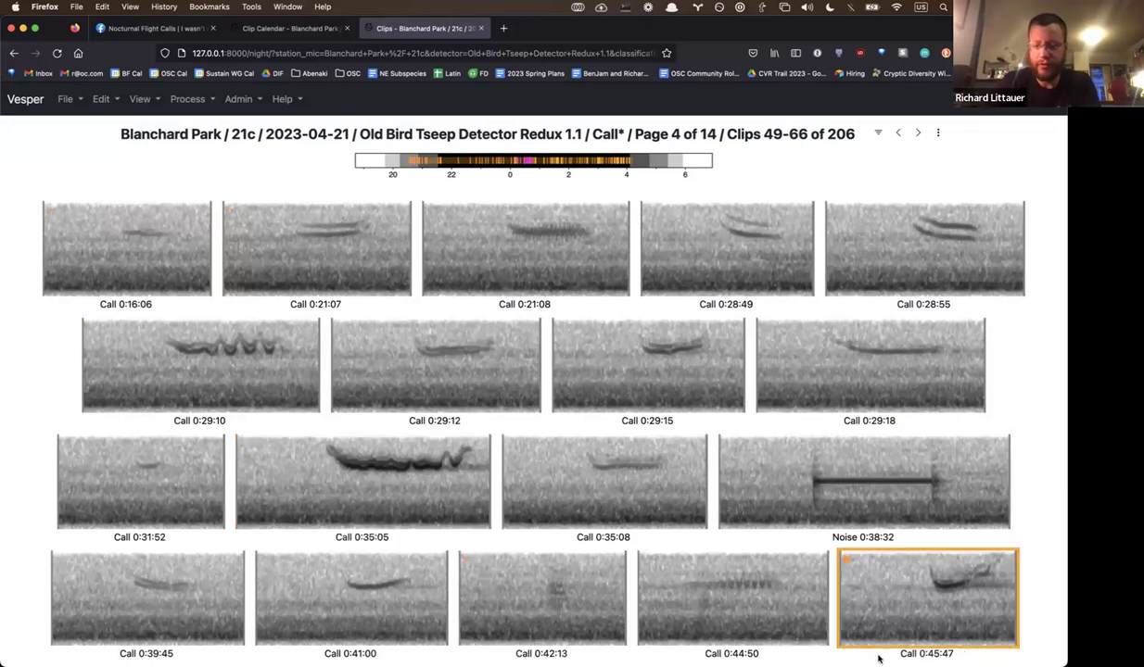
{"action": "key", "text": "shift+period"}
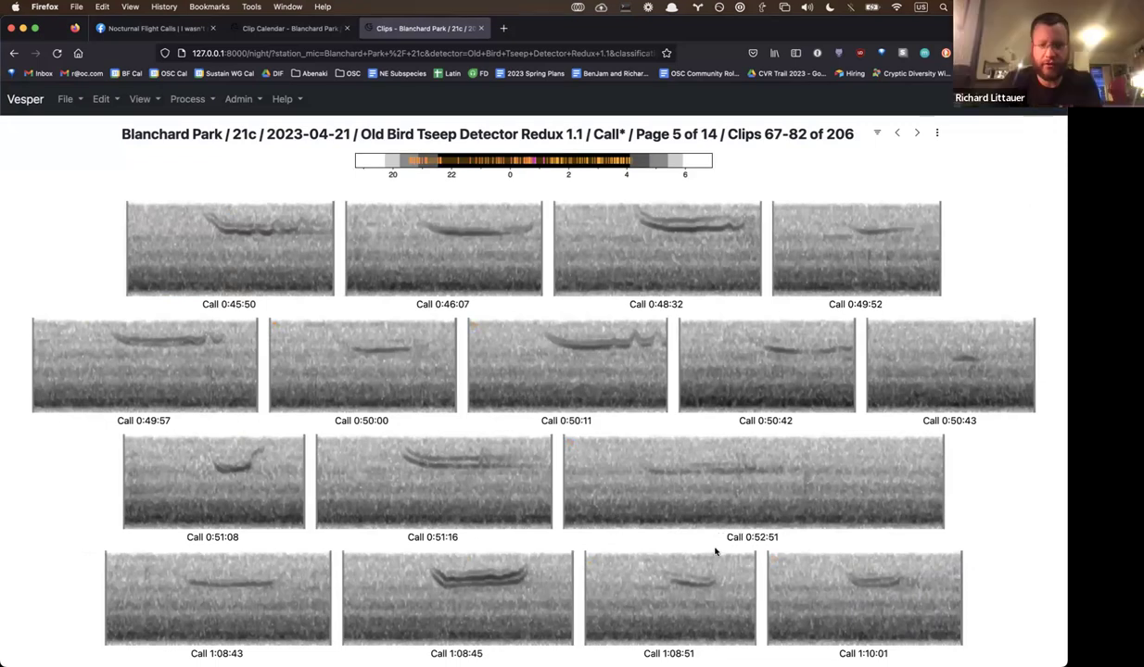
{"action": "key", "text": "shift+period"}
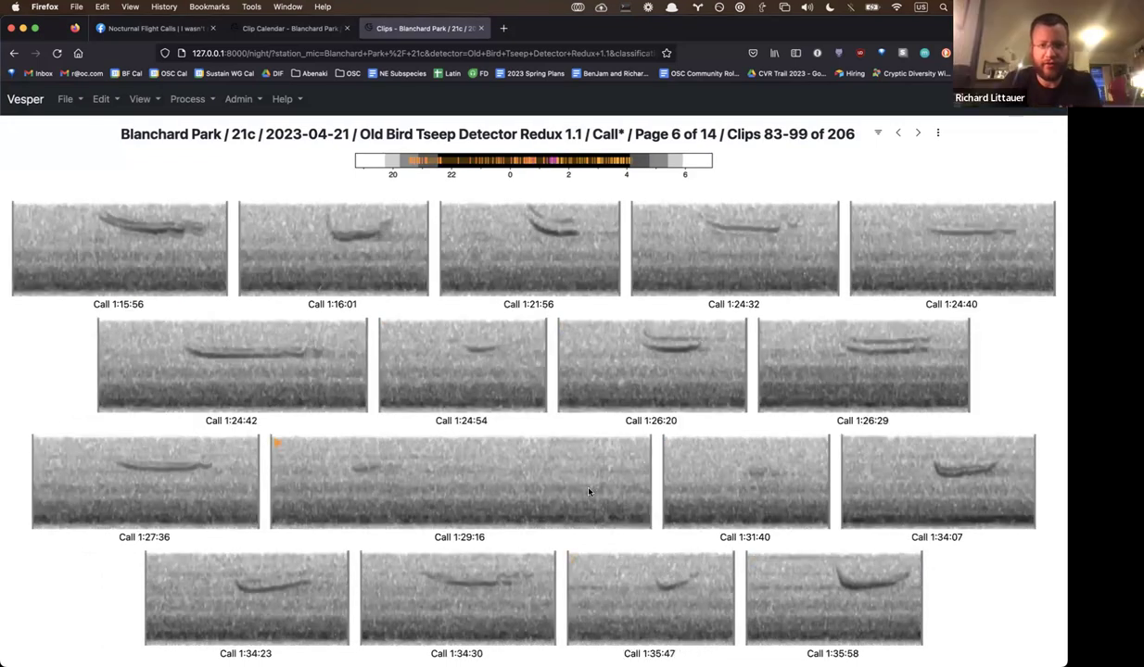
- Classify the faint 1:31:40 clip on page 6 as Noise and go on to page 7
{"action": "left_click", "coordinate": [714, 474]}
{"action": "key", "text": "m"}
{"action": "key", "text": "Return"}
{"action": "key", "text": "n"}
{"action": "key", "text": "shift+period"}
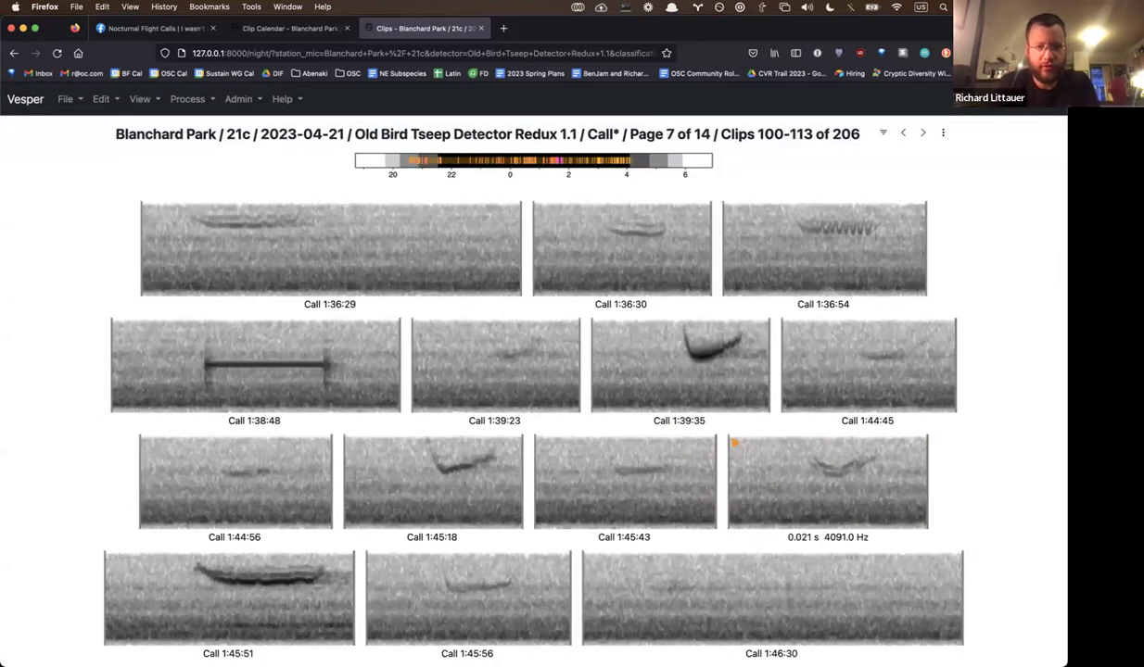
- Review the clips on pages 7 and 8, and classify the 2:39:05 tone clip on page 9 as Noise
{"action": "left_click", "coordinate": [677, 619]}
{"action": "key", "text": "shift+period"}
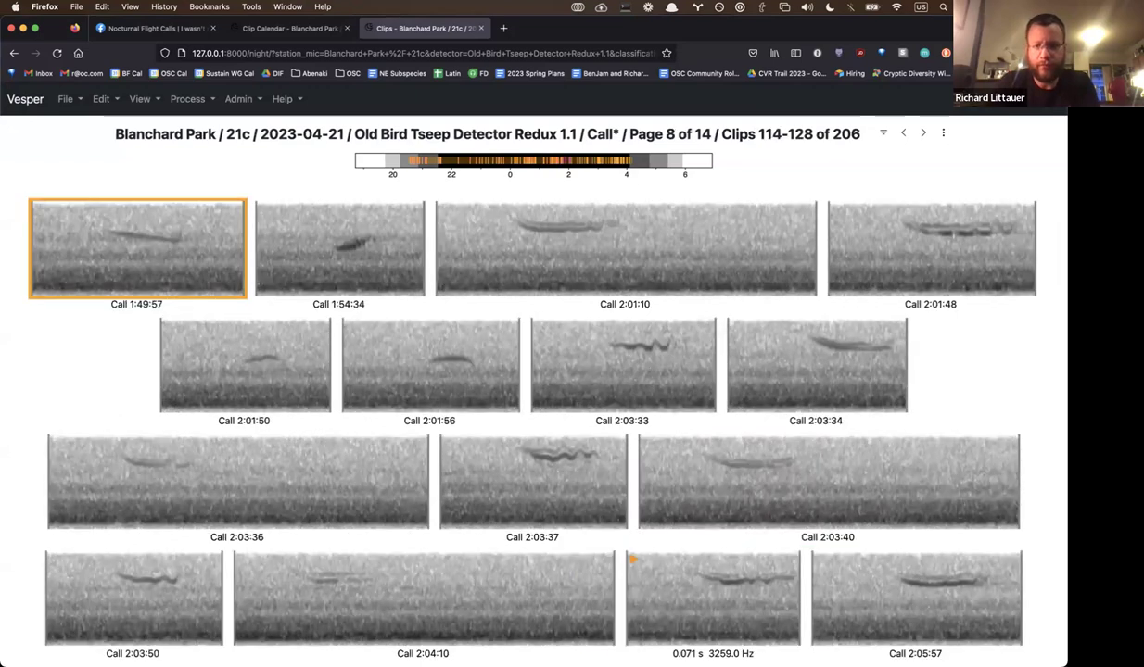
{"action": "key", "text": "shift+period"}
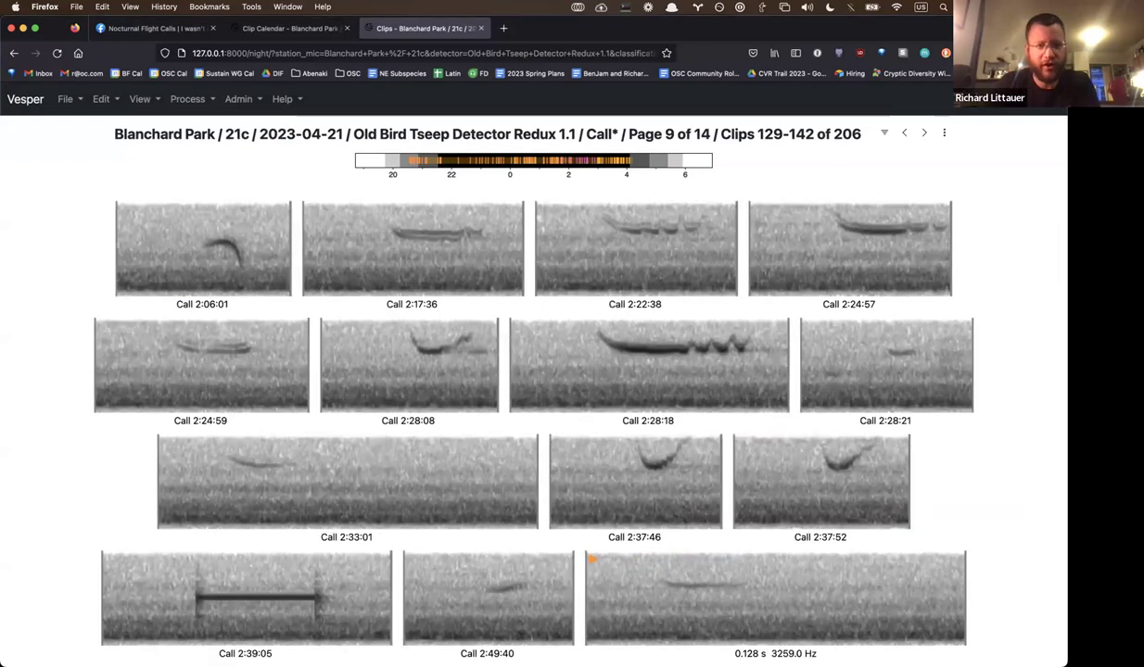
{"action": "left_click", "coordinate": [119, 282]}
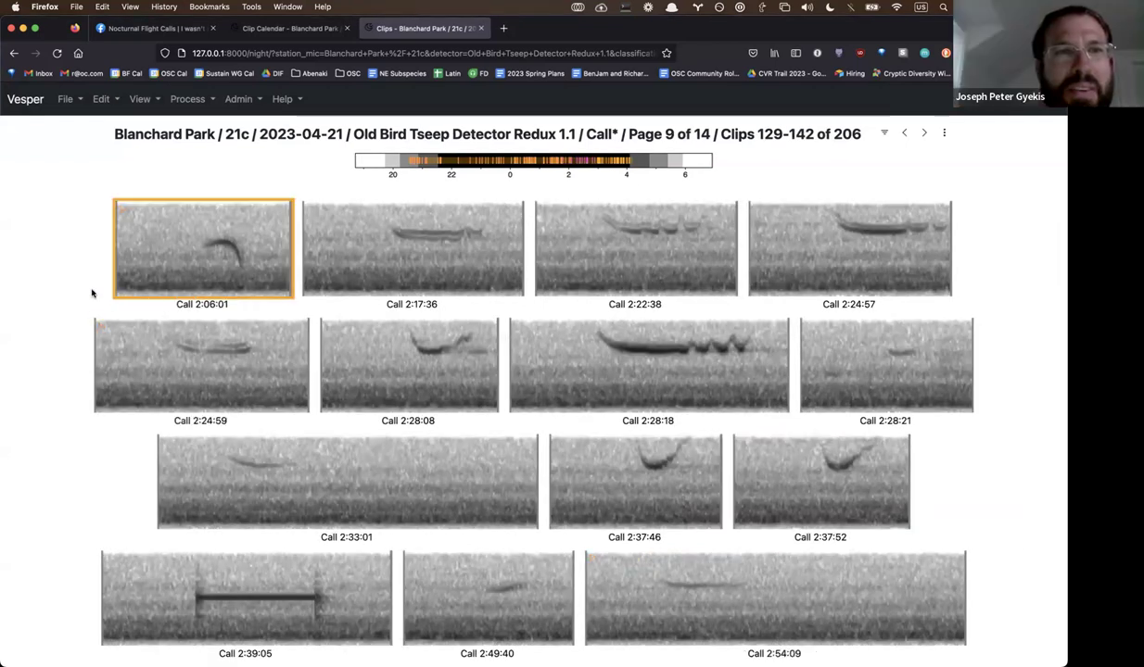
{"action": "left_click", "coordinate": [249, 570]}
{"action": "key", "text": "n"}
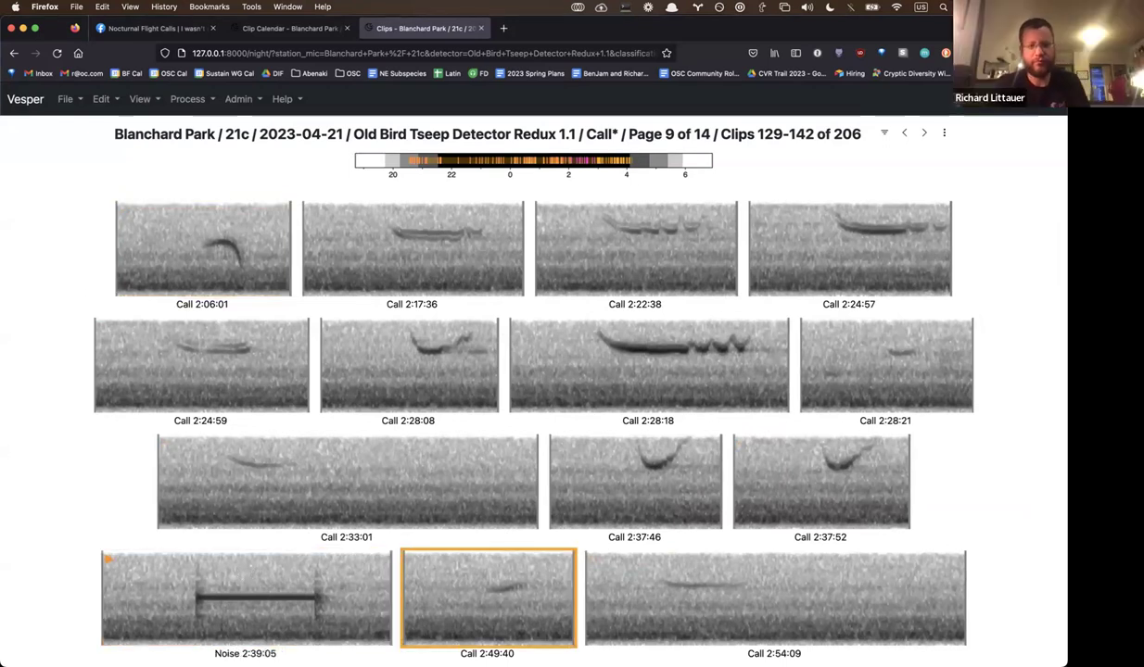
- Review the page 10 clips and classify the 3:39:21 tone clip on page 11 as Noise
{"action": "key", "text": "Page_Down"}
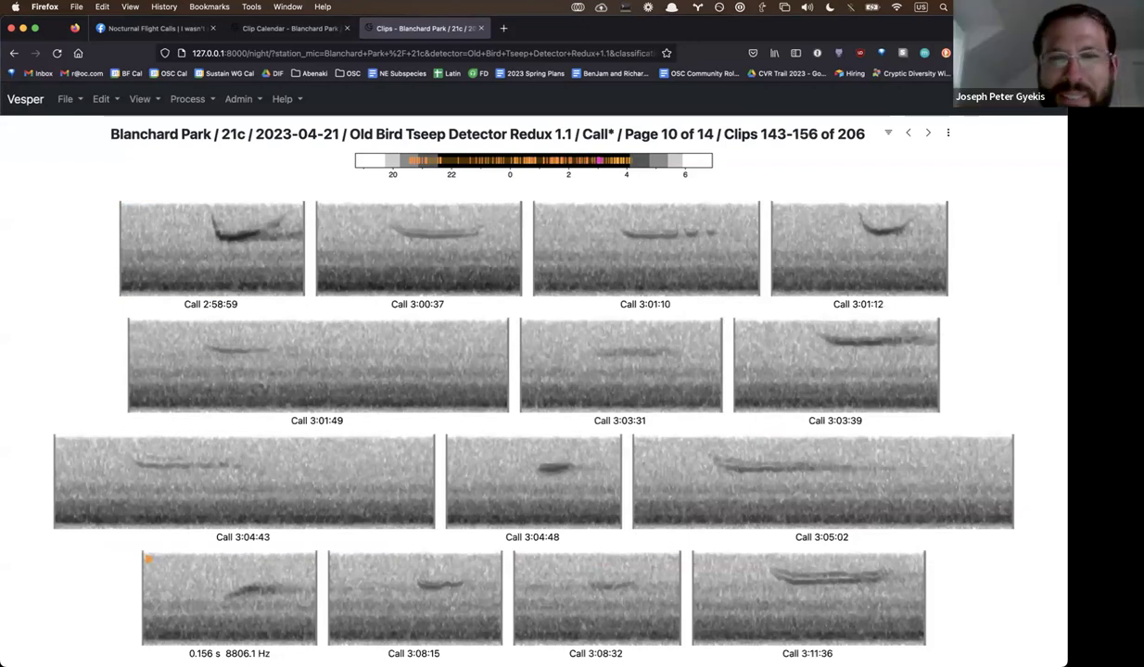
{"action": "key", "text": "Page_Down"}
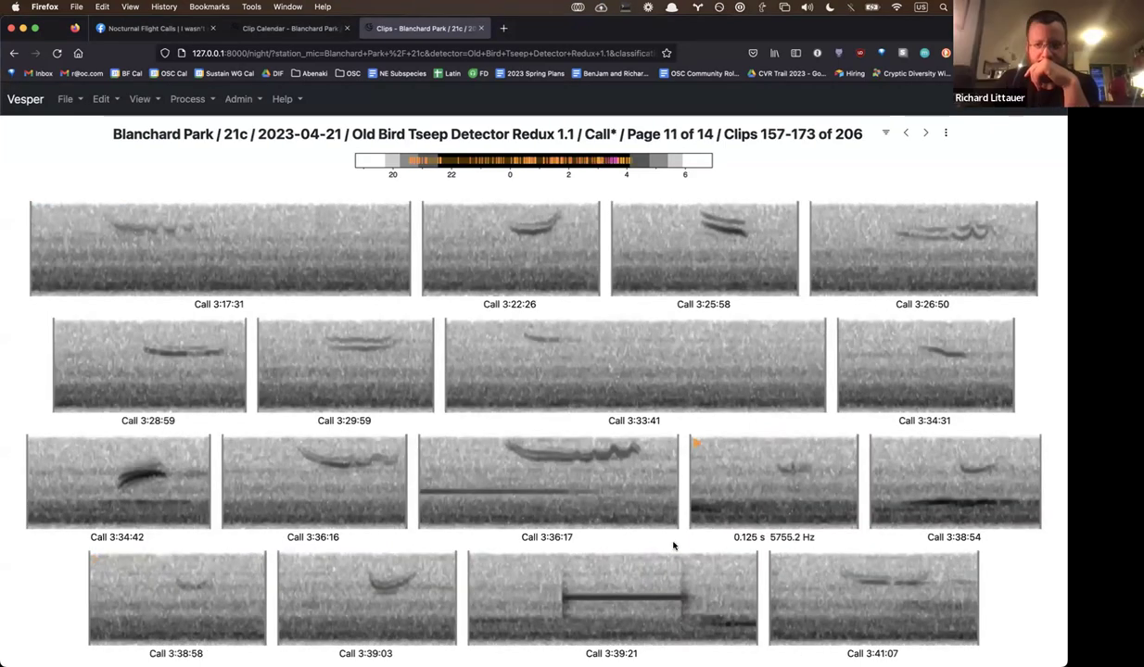
{"action": "left_click", "coordinate": [594, 597]}
{"action": "key", "text": "n"}
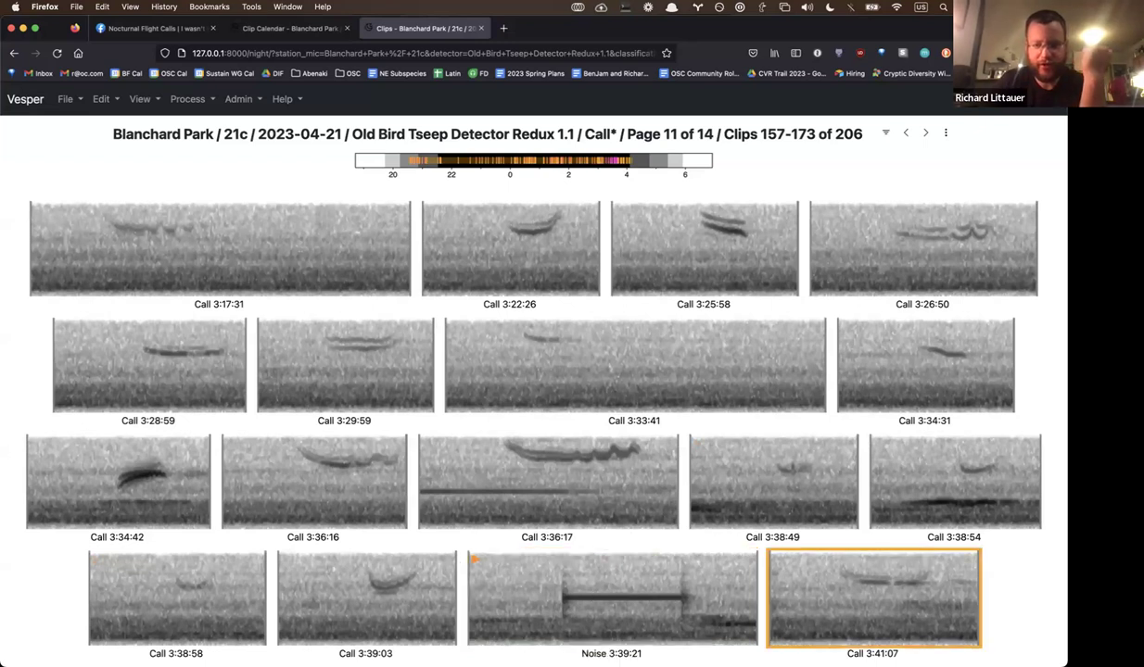
- Review the remaining clips on pages 12 through 14 and return to page 13
{"action": "key", "text": "Page_Down"}
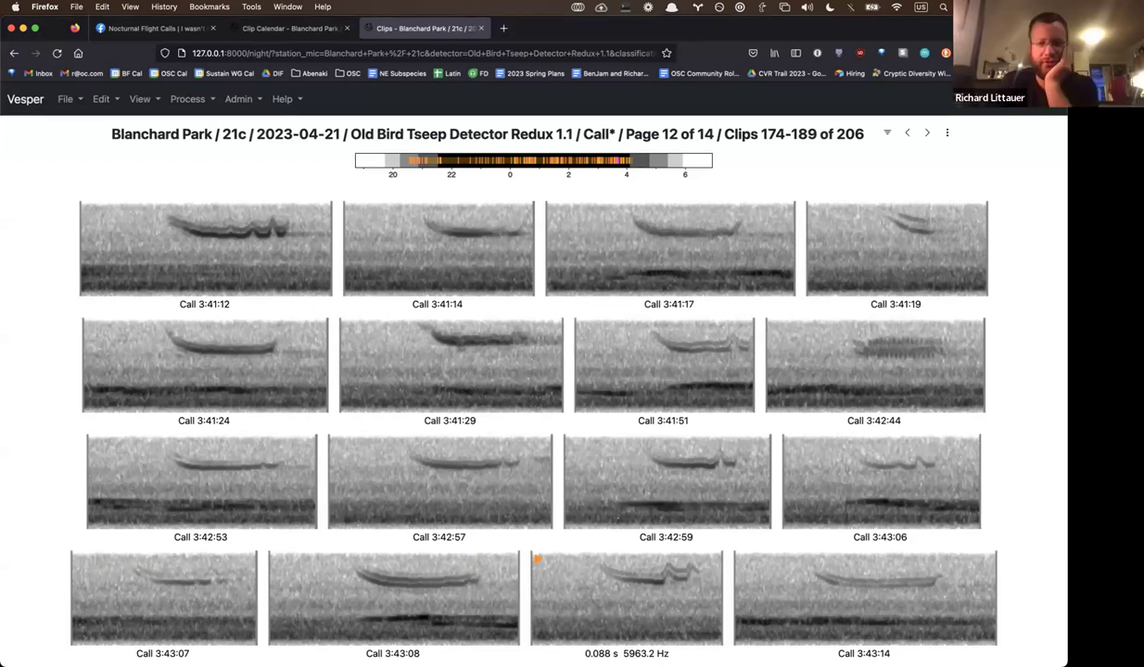
{"action": "key", "text": "greater"}
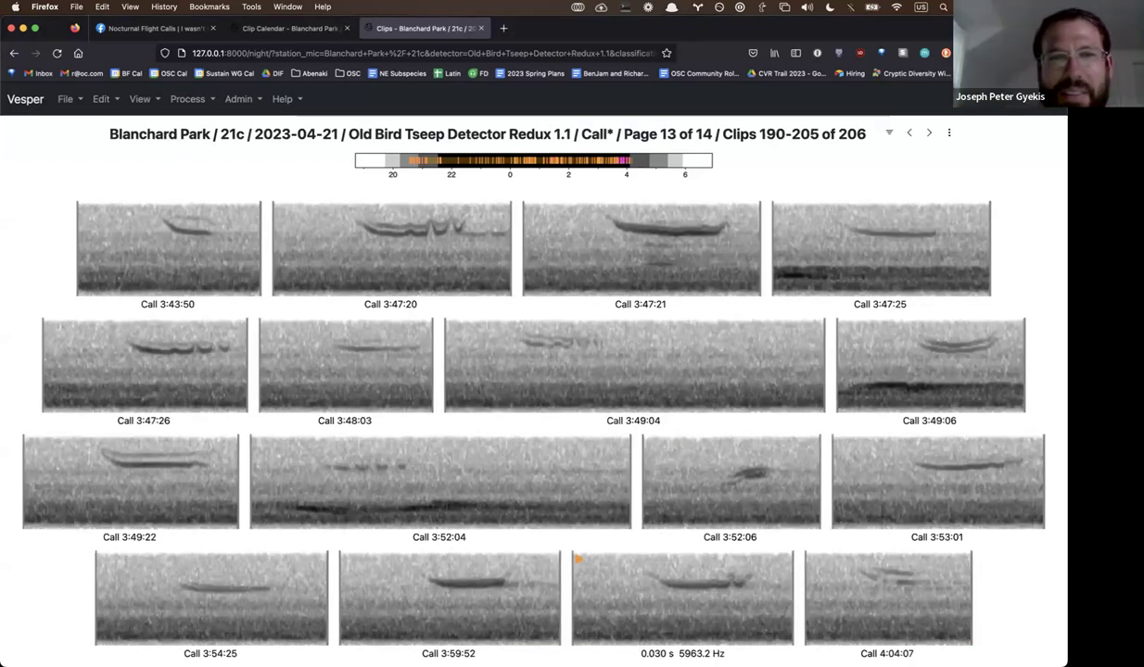
{"action": "key", "text": "greater"}
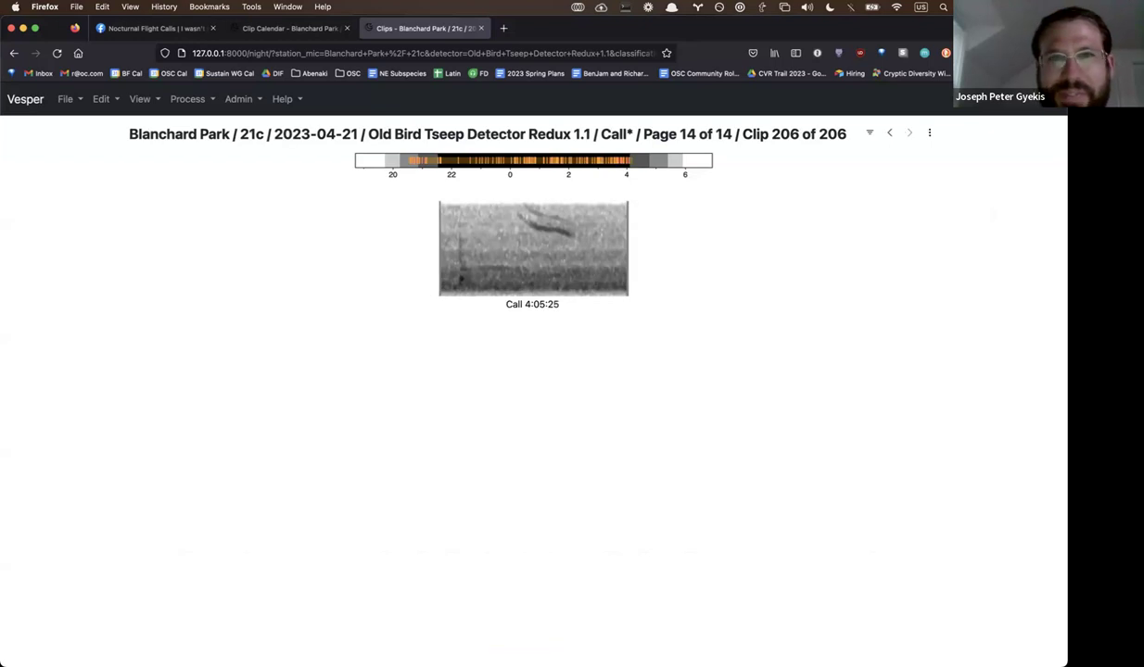
{"action": "key", "text": "less"}
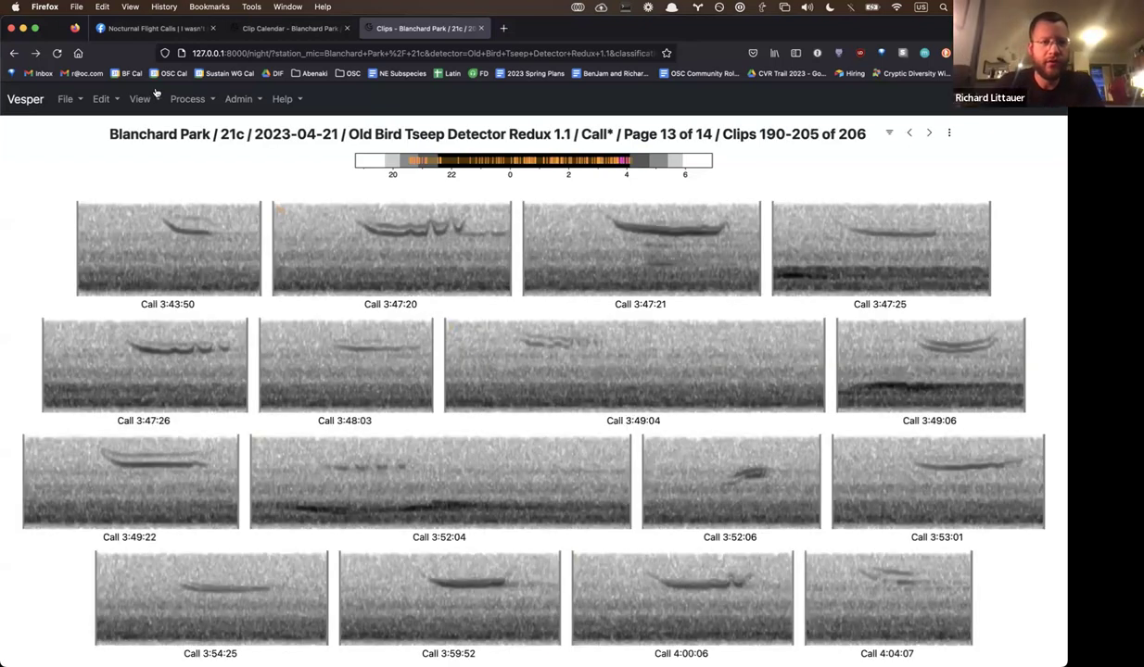
- Filter the clip calendar to Old Bird Thrush Detector Redux 1.1 calls and open the April 21 night
{"action": "left_click", "coordinate": [186, 98]}
{"action": "left_click", "coordinate": [146, 101]}
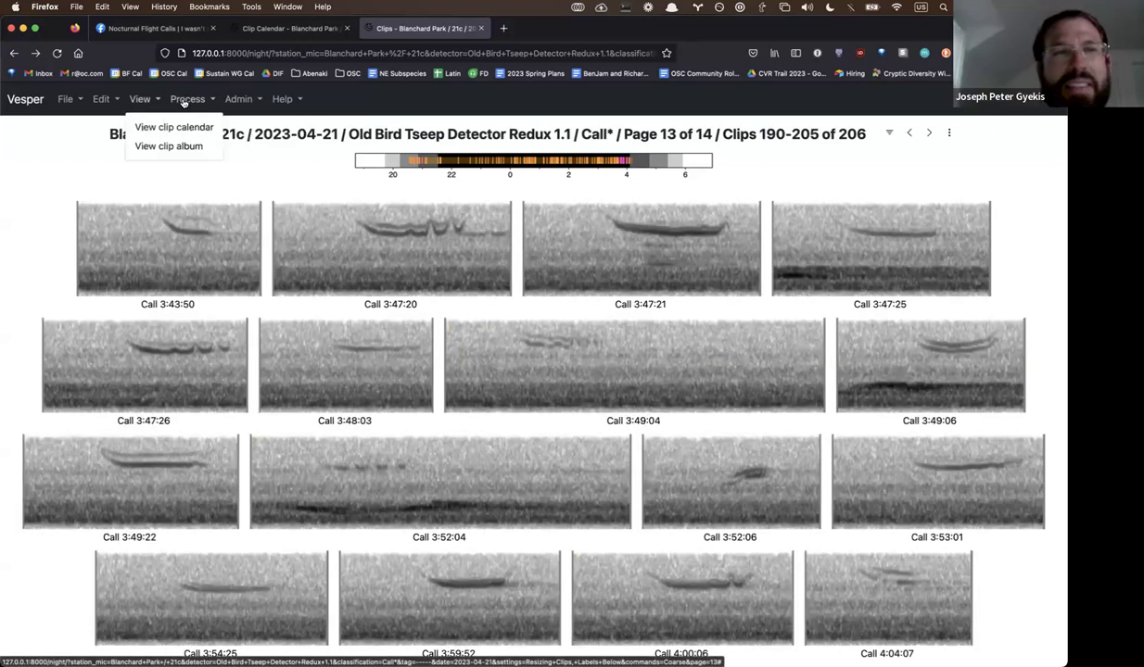
{"action": "left_click", "coordinate": [158, 126]}
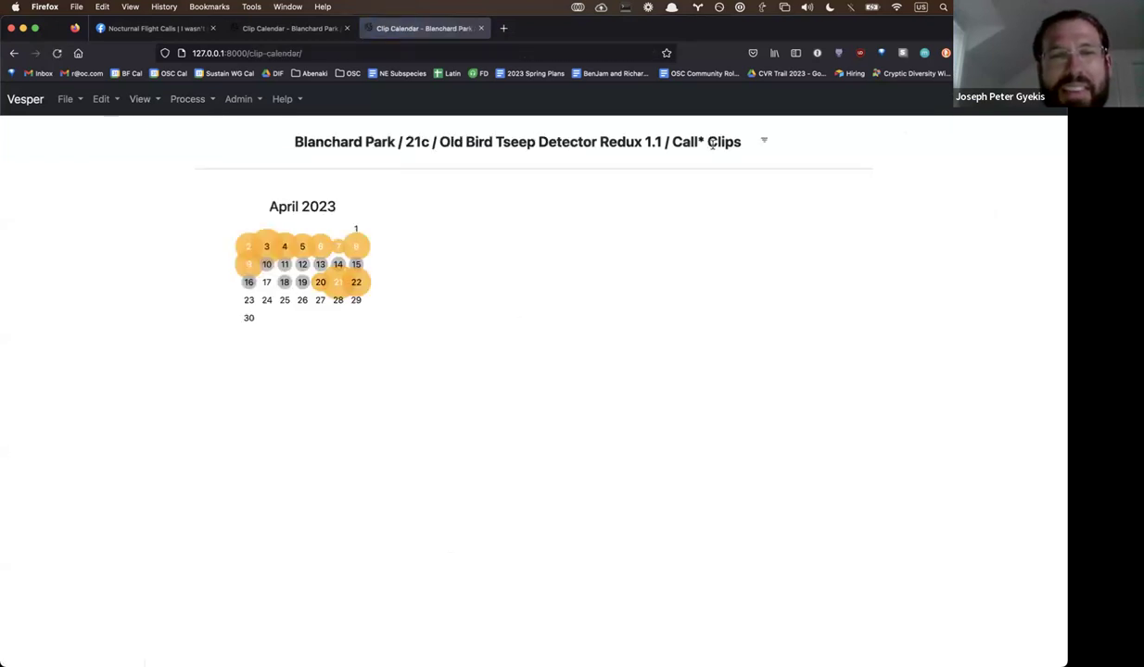
{"action": "left_click", "coordinate": [763, 141]}
{"action": "left_click", "coordinate": [556, 214]}
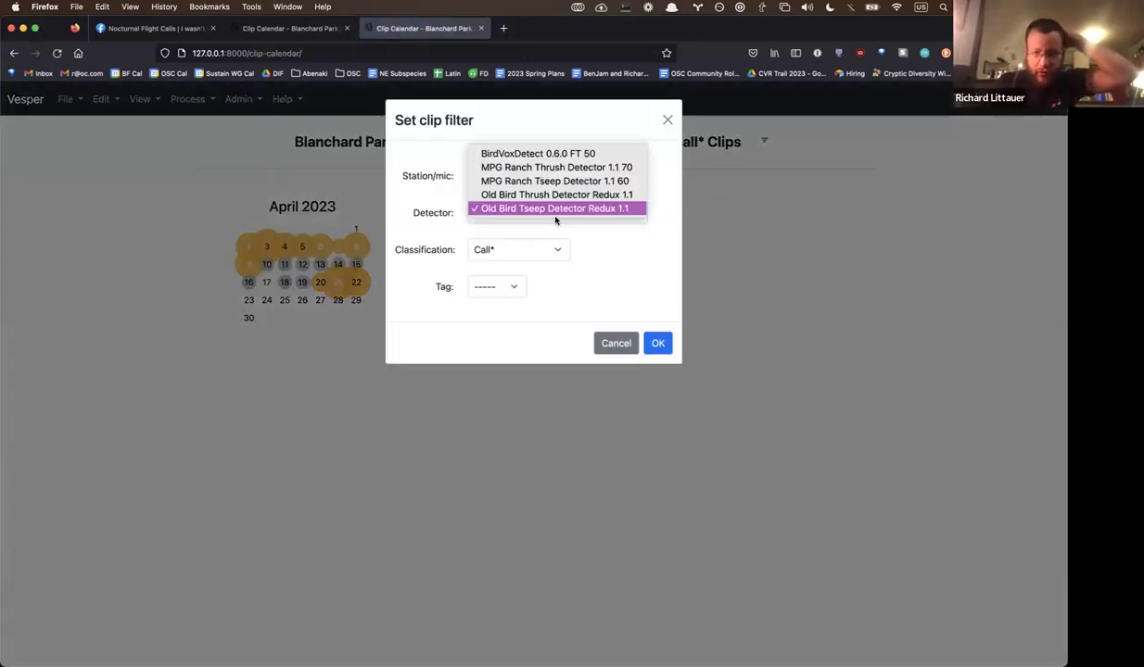
{"action": "left_click", "coordinate": [557, 195]}
{"action": "left_click", "coordinate": [657, 342]}
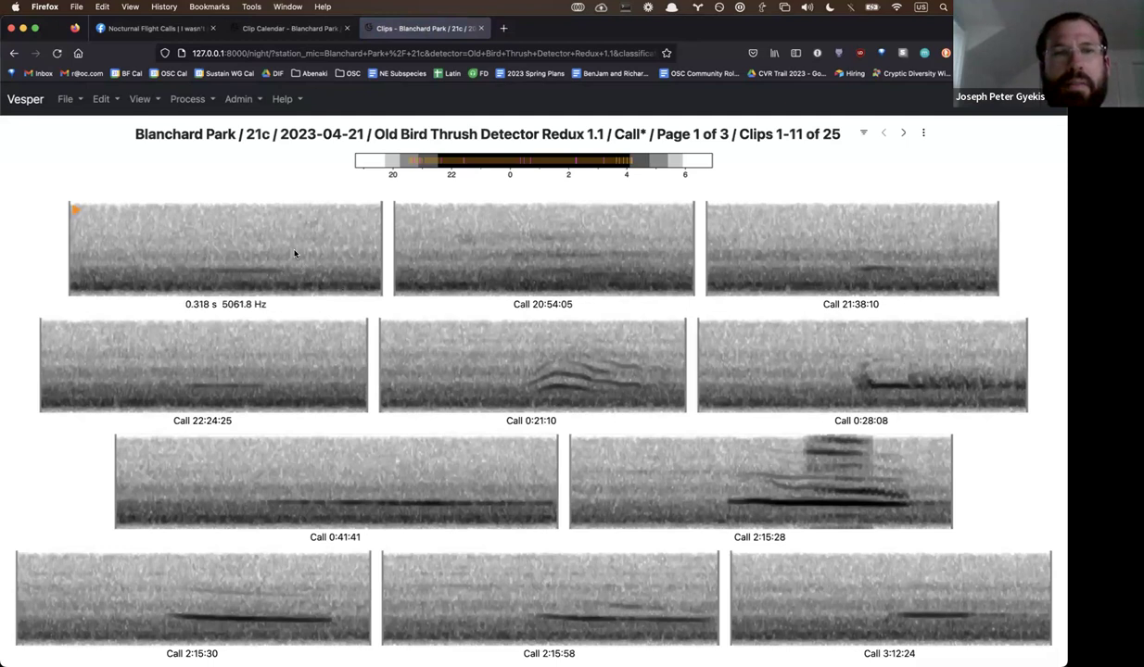
- Play the 20:40:53 thrush clip, classify it and the 20:54:05 clip as Noise, and classify 21:38:10 as Call
{"action": "left_click", "coordinate": [297, 205]}
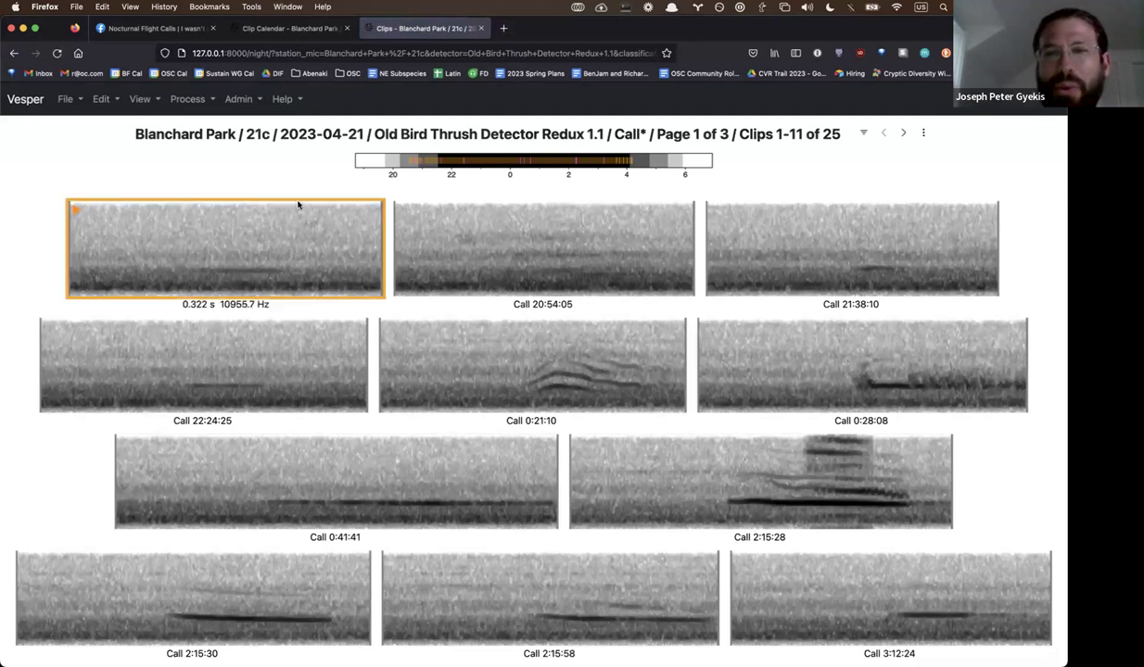
{"action": "key", "text": "period"}
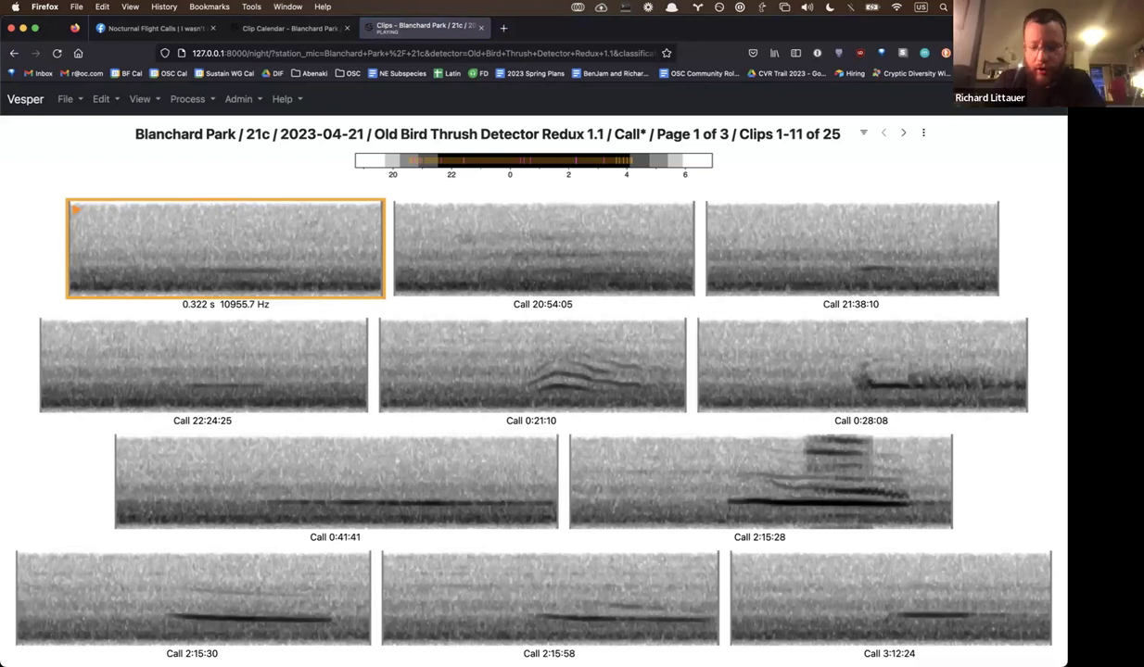
{"action": "key", "text": "n"}
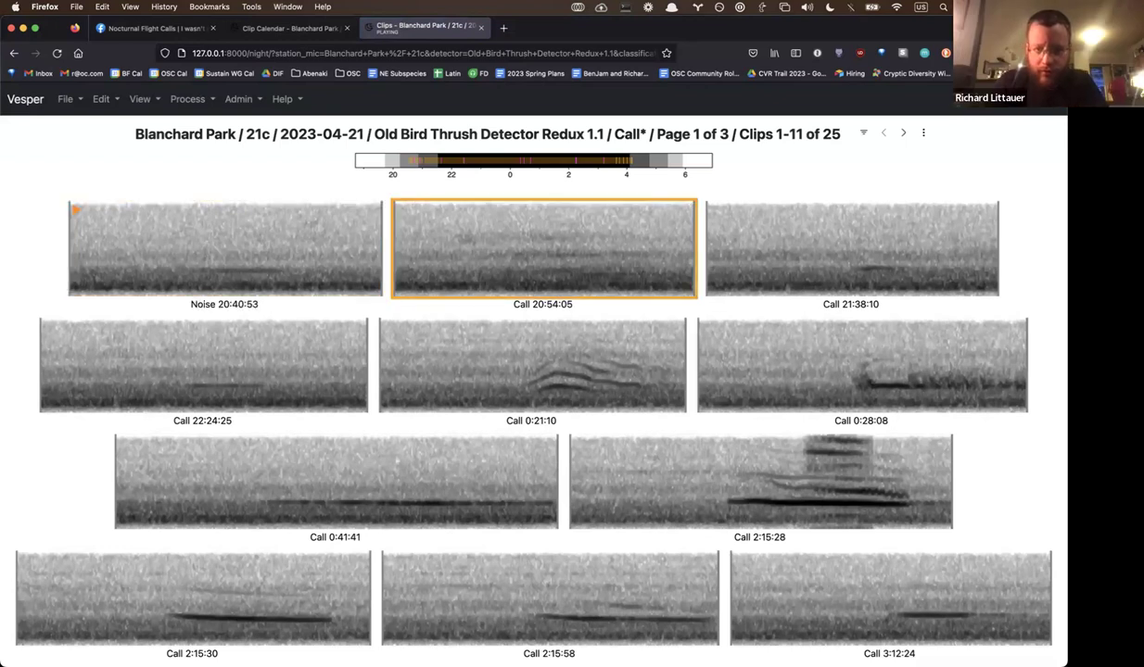
{"action": "key", "text": "n"}
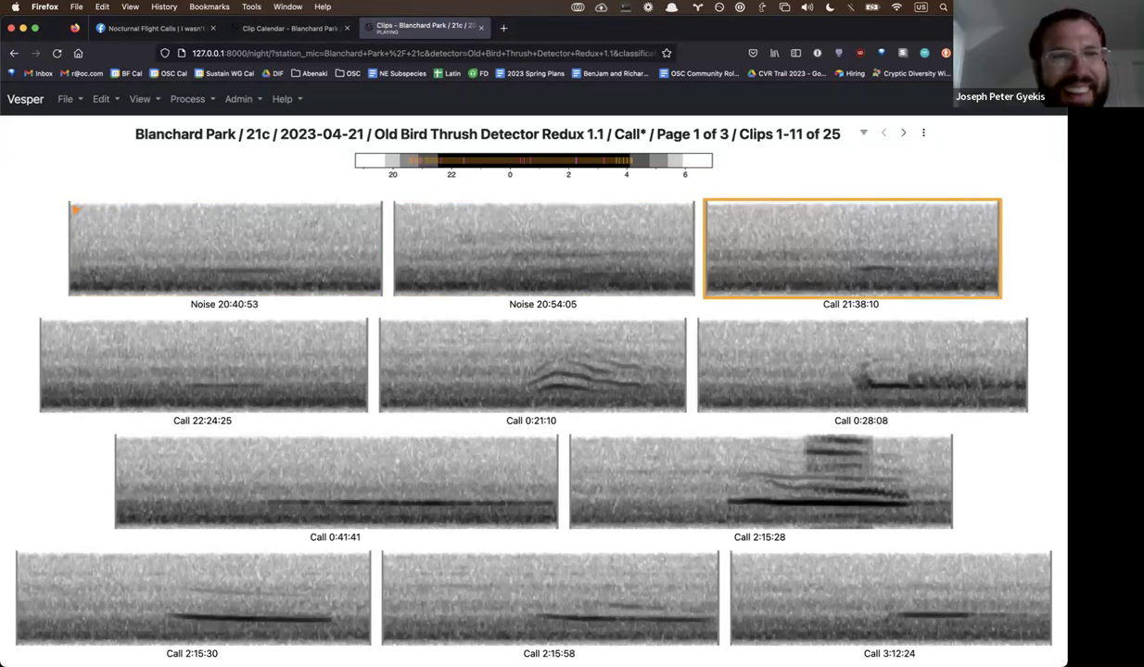
{"action": "key", "text": "c"}
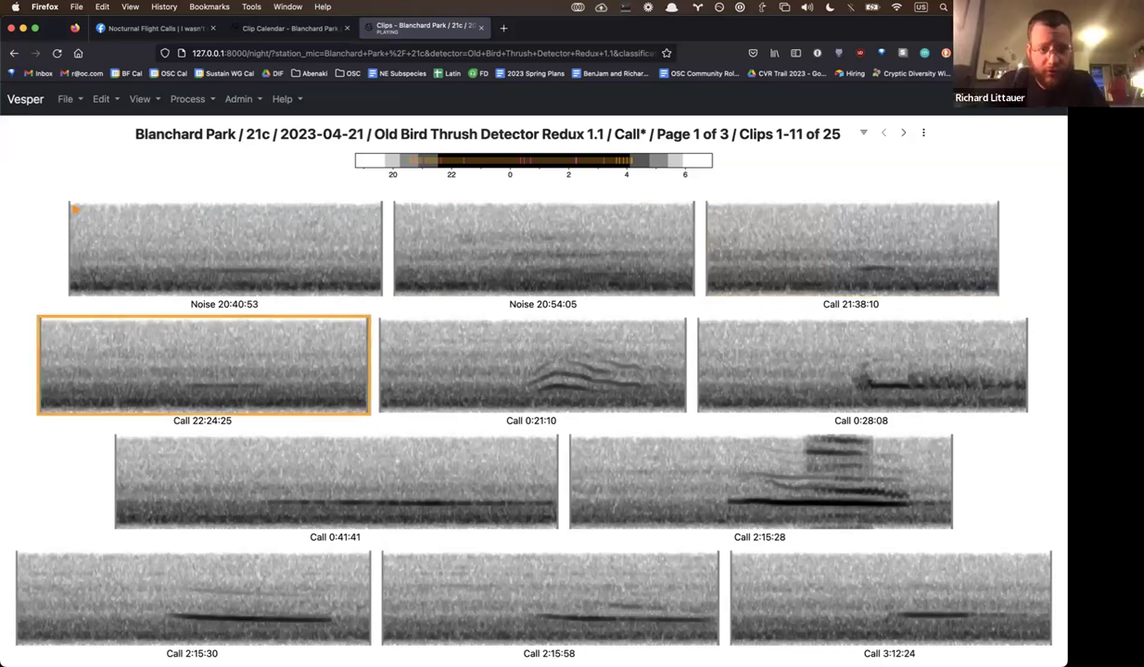
- Classify the 22:24:25 clip as Noise, the 0:21:10 and 0:28:08 clips as Call, and the 0:41:41 clip as Noise
{"action": "key", "text": "n"}
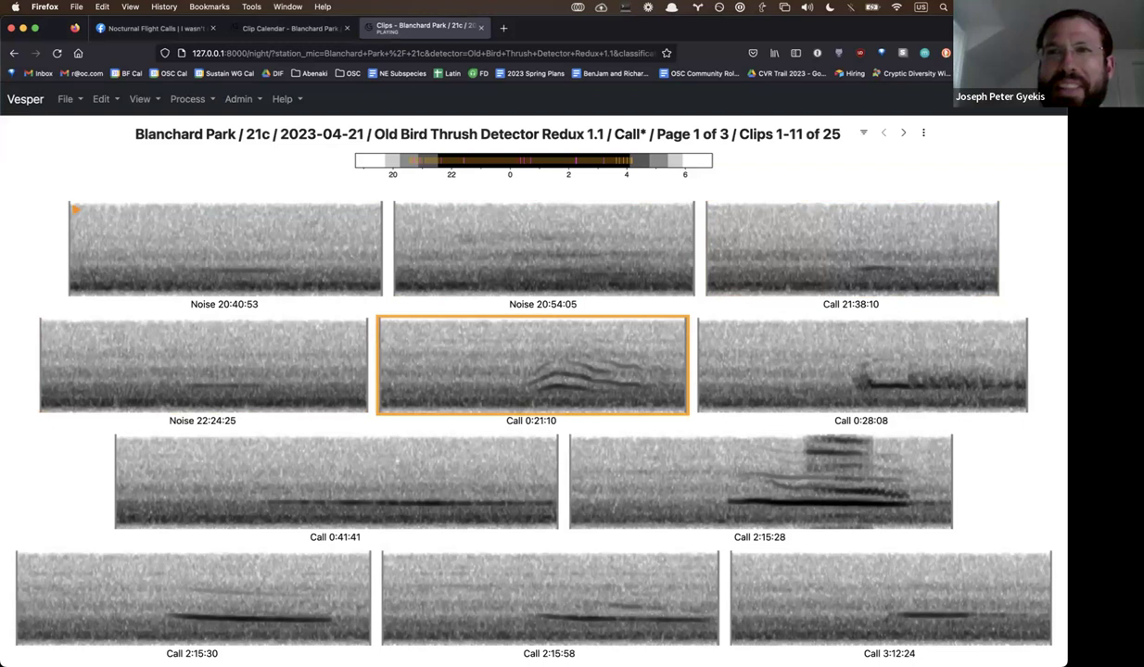
{"action": "key", "text": "c"}
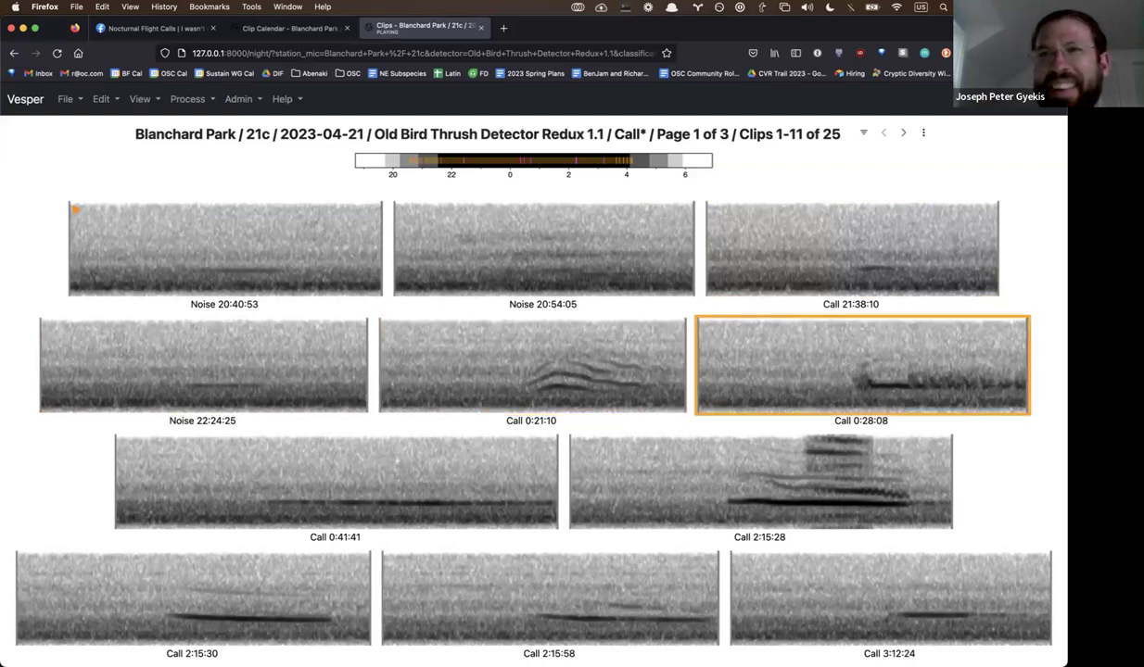
{"action": "key", "text": "c"}
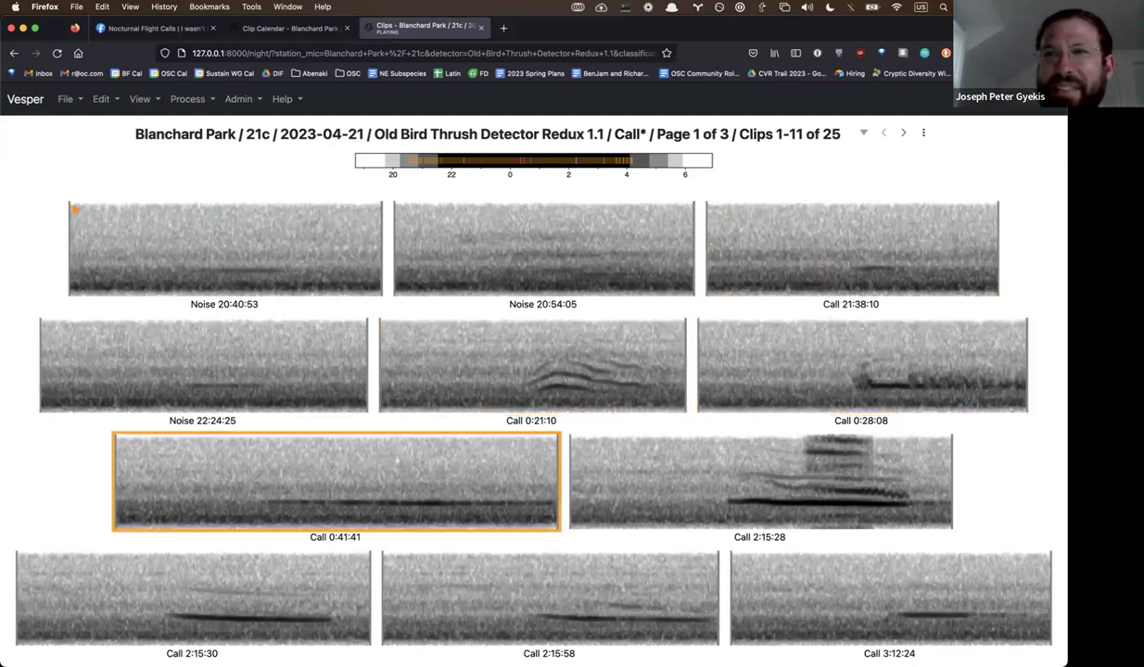
{"action": "key", "text": "n"}
- Revisit the 0:28:08 clip and review the remaining page 1 clips from 2:15:28 through 3:12:24
{"action": "left_click", "coordinate": [862, 365]}
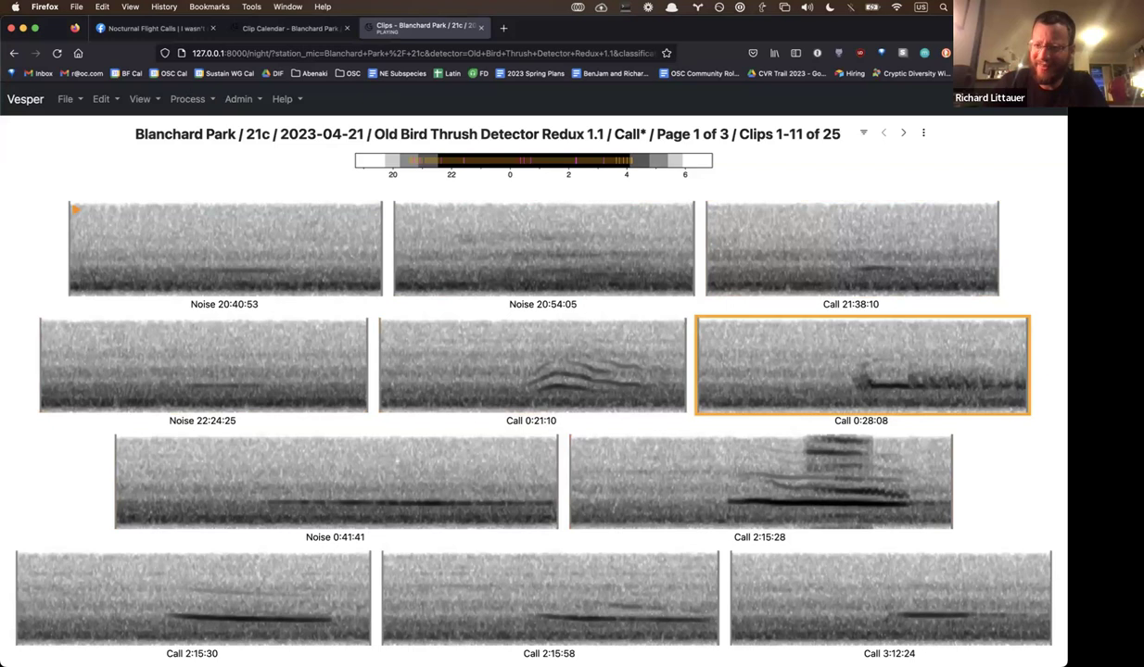
{"action": "key", "text": "Right"}
{"action": "key", "text": "Right"}
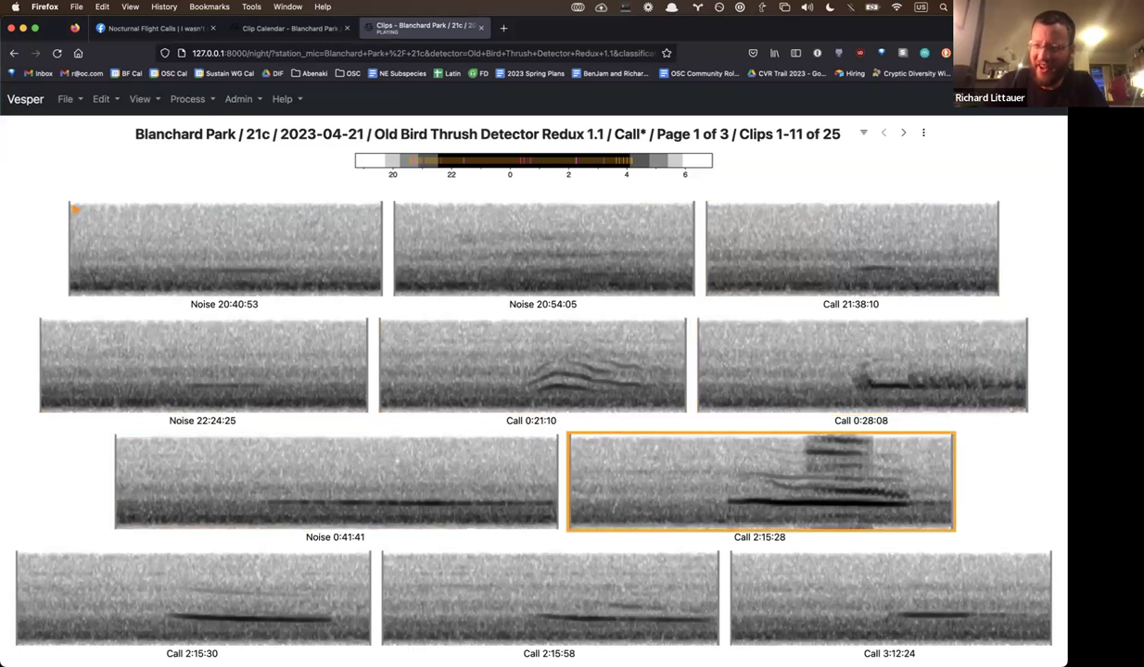
{"action": "key", "text": "Right"}
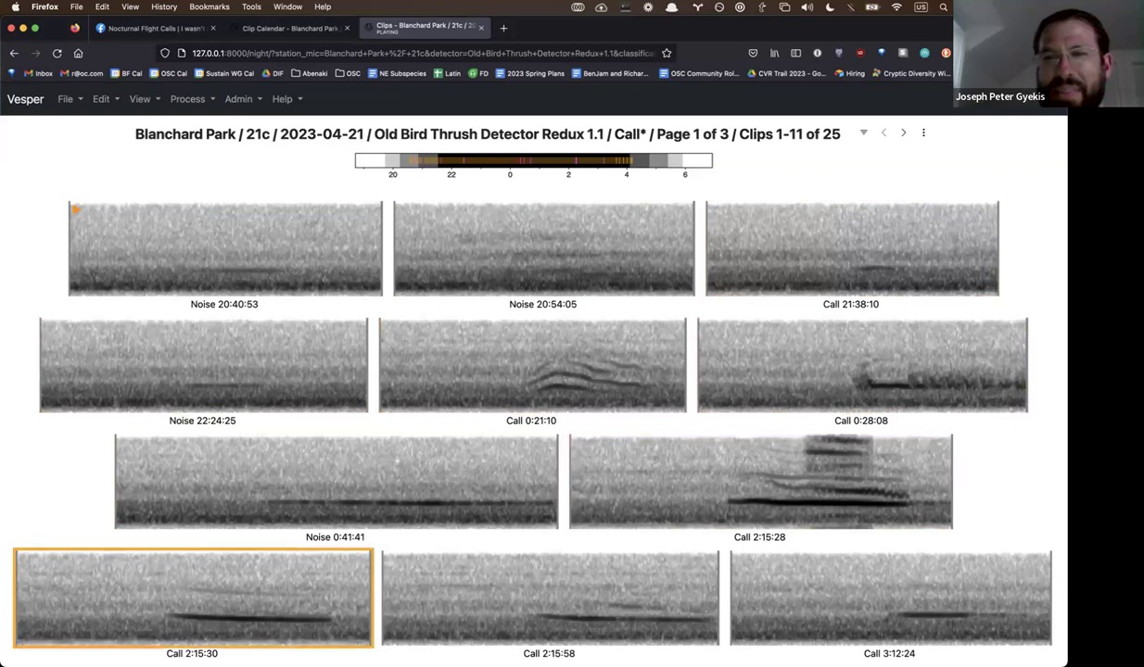
{"action": "key", "text": "Right"}
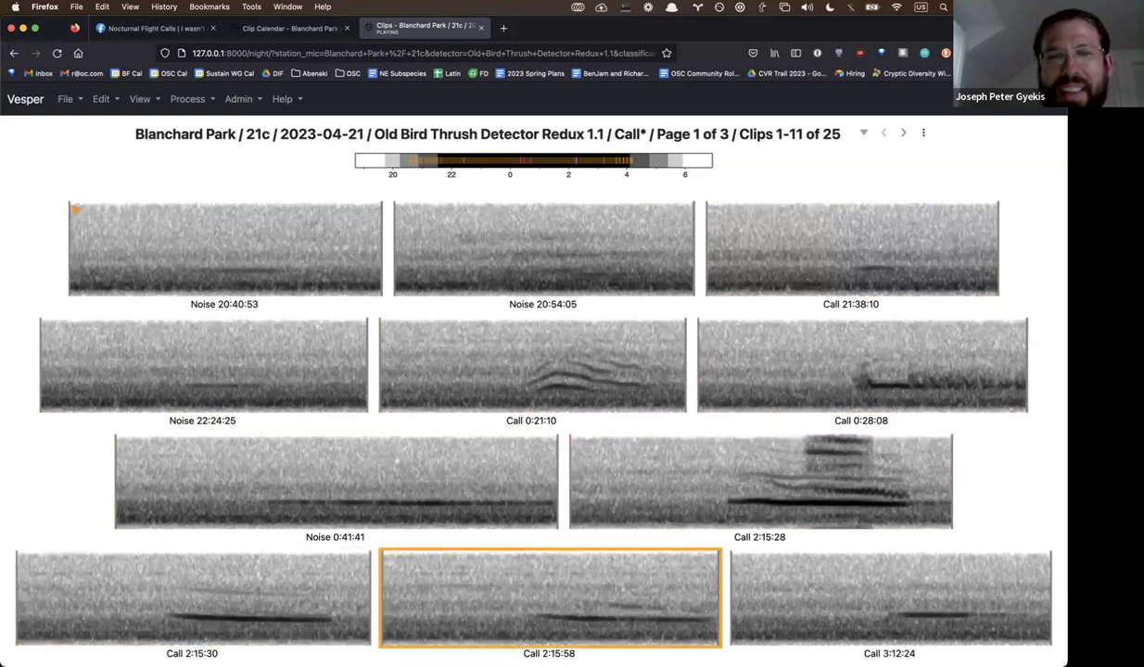
{"action": "key", "text": "Right"}
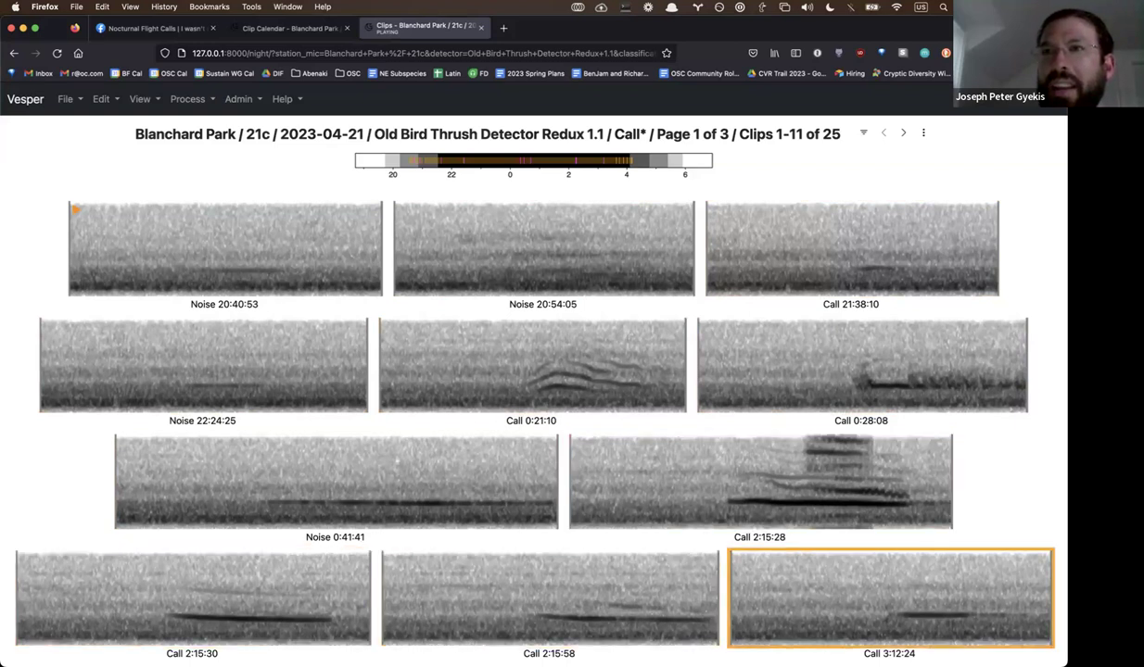
{"action": "key", "text": "Left"}
{"action": "key", "text": "Left"}
{"action": "key", "text": "Left"}
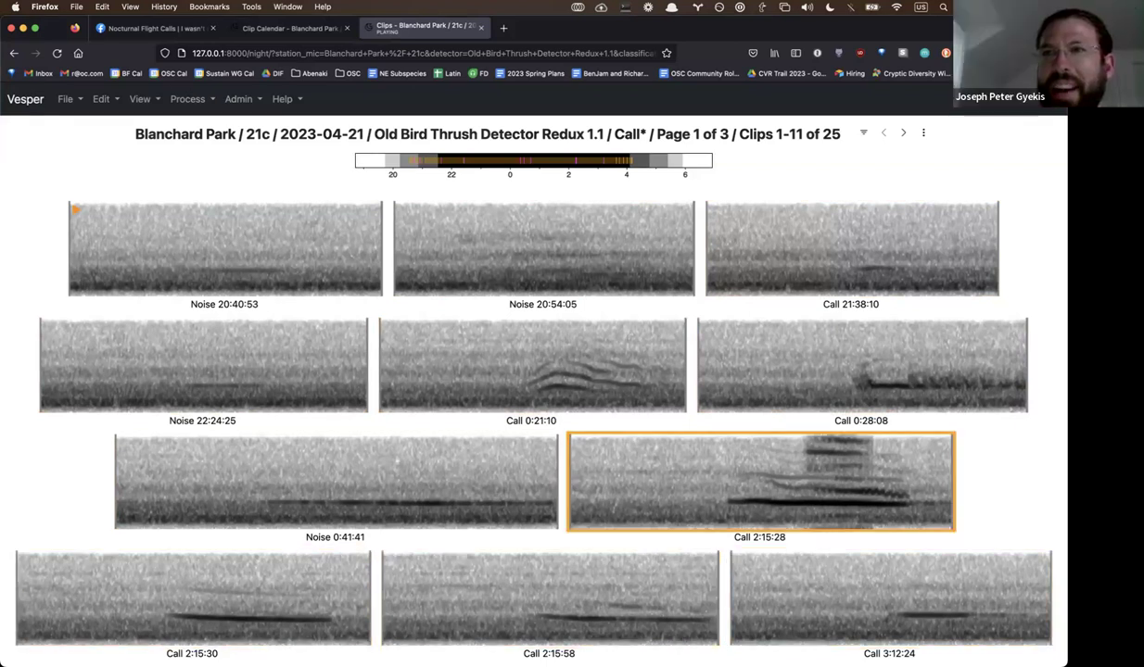
{"action": "key", "text": "Right"}
{"action": "key", "text": "Right"}
- Review the thrush detector clips on pages 2 and 3, including the 4:10:48 clip
{"action": "key", "text": "greater"}
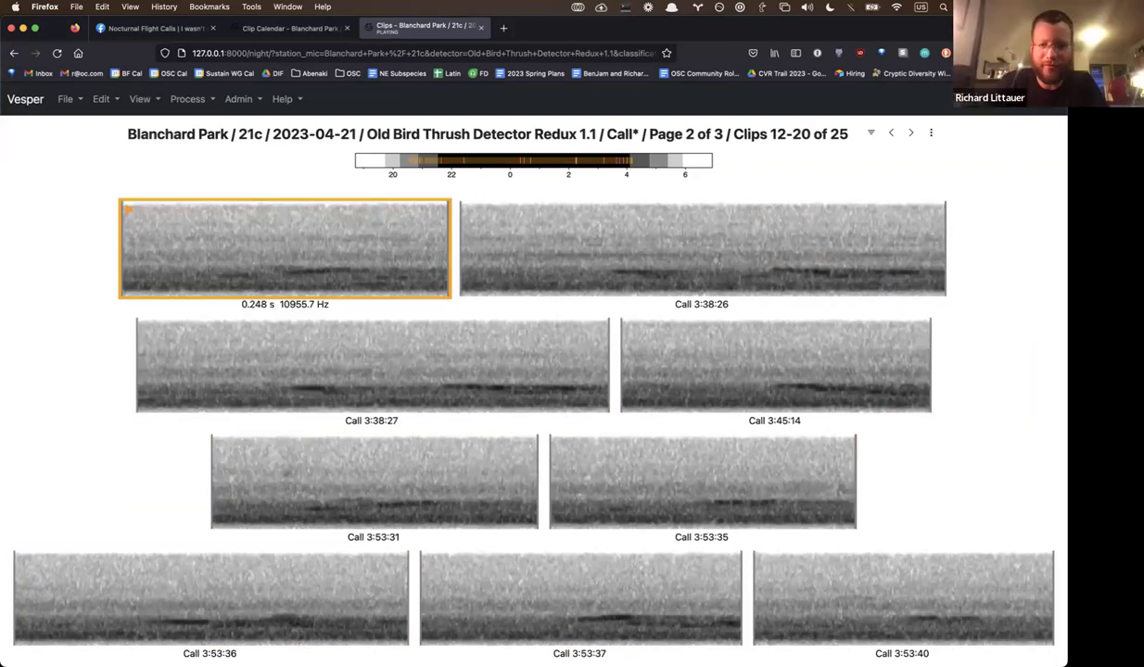
{"action": "key", "text": "Right"}
{"action": "key", "text": "Right"}
{"action": "key", "text": "Right"}
{"action": "key", "text": "Right"}
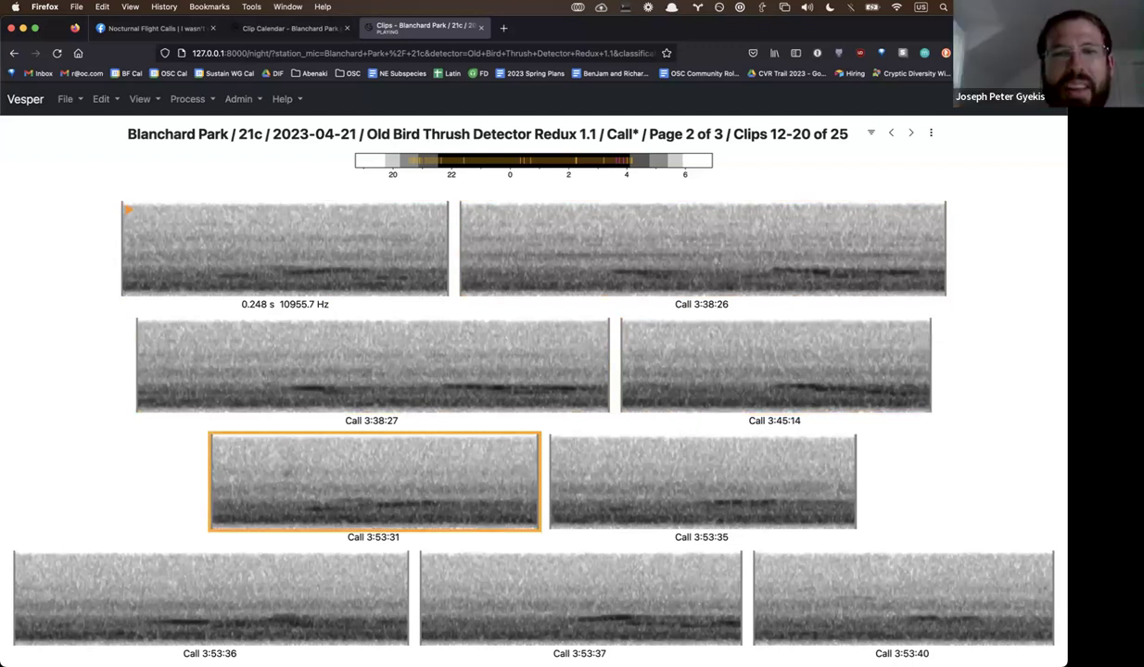
{"action": "key", "text": "greater"}
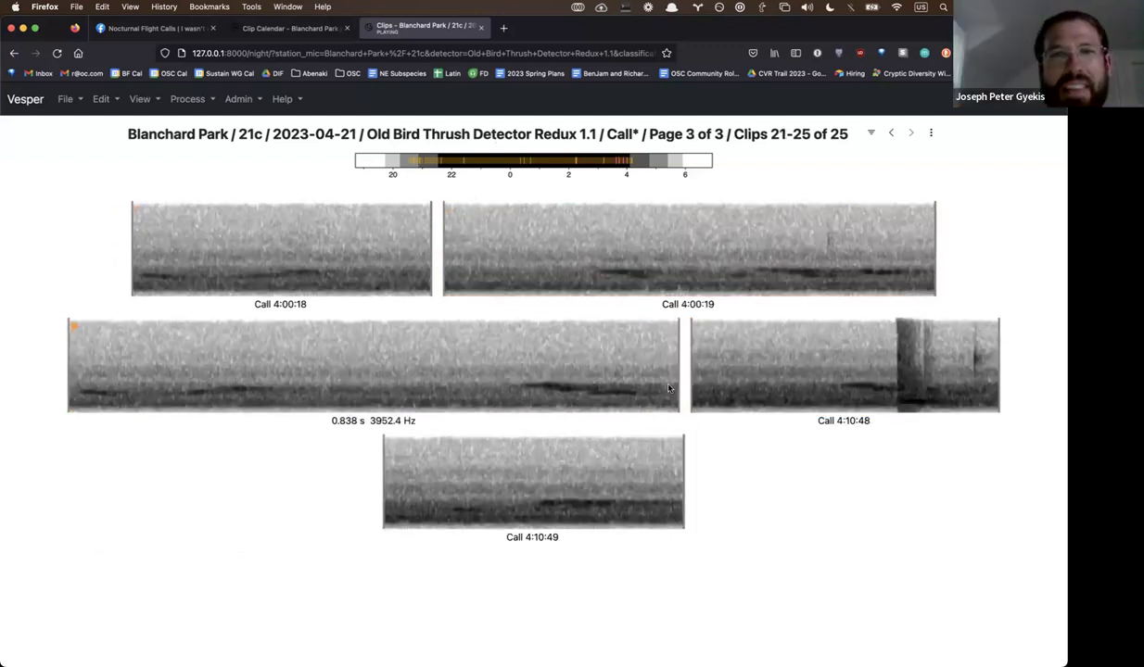
{"action": "left_click", "coordinate": [723, 376]}
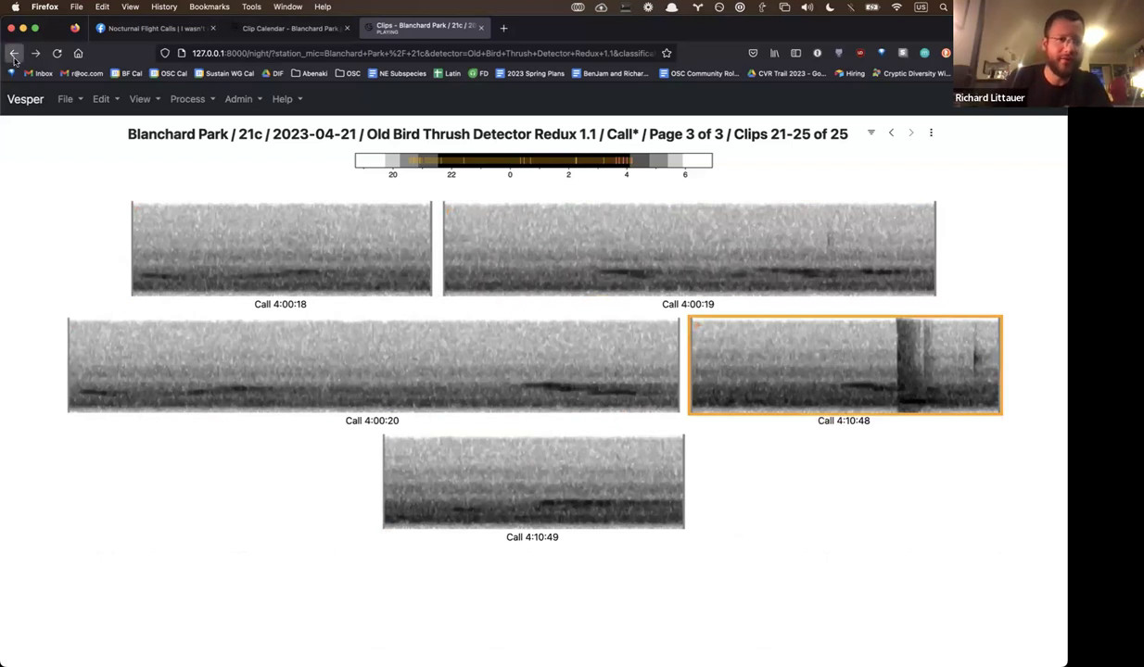
- Return to the clip calendar for Old Bird Thrush Detector Redux 1.1 calls and reopen the April 21 night
{"action": "left_click", "coordinate": [188, 99]}
{"action": "left_click", "coordinate": [206, 132]}
{"action": "left_click", "coordinate": [14, 54]}
{"action": "left_click", "coordinate": [14, 54]}
{"action": "left_click", "coordinate": [330, 279]}
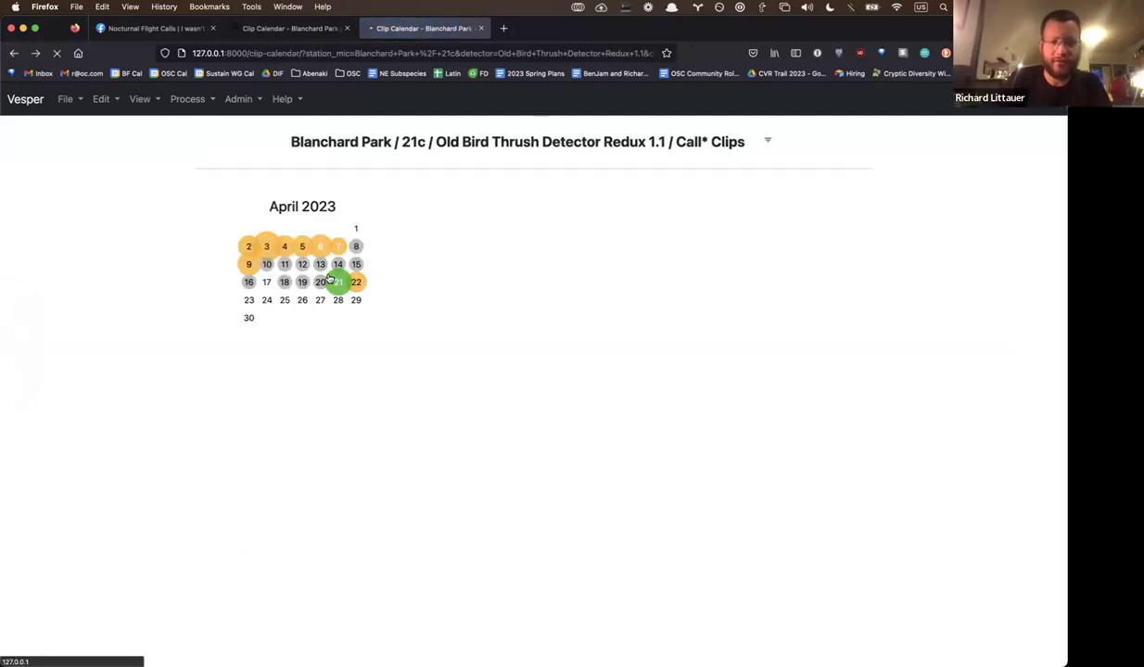
{"action": "left_click", "coordinate": [766, 141]}
{"action": "left_click", "coordinate": [554, 213]}
{"action": "key", "text": "Return"}
{"action": "key", "text": "Return"}
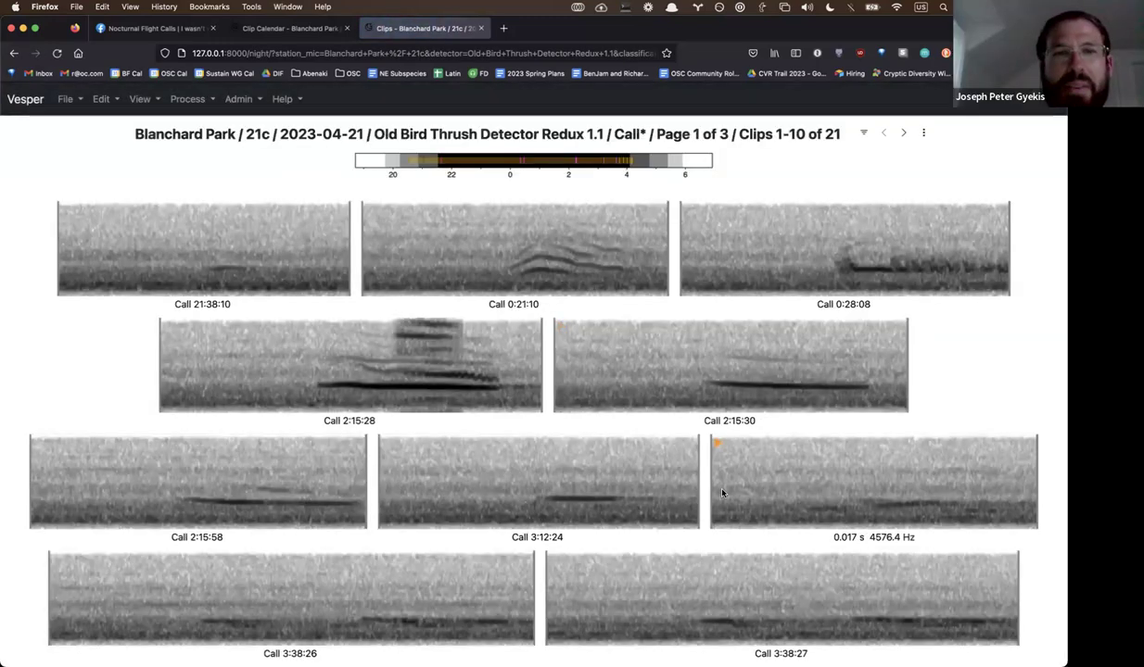
- Set the clip album commands preset to Eastern Calls
{"action": "left_click", "coordinate": [930, 137]}
{"action": "left_click", "coordinate": [932, 242]}
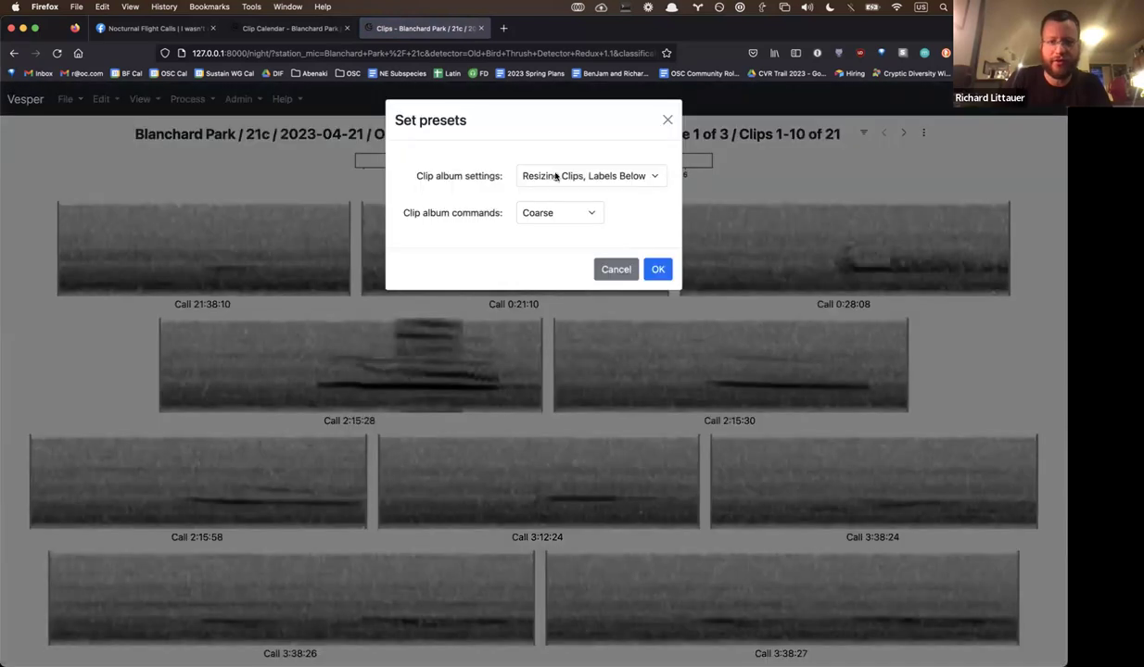
{"action": "left_click", "coordinate": [540, 209]}
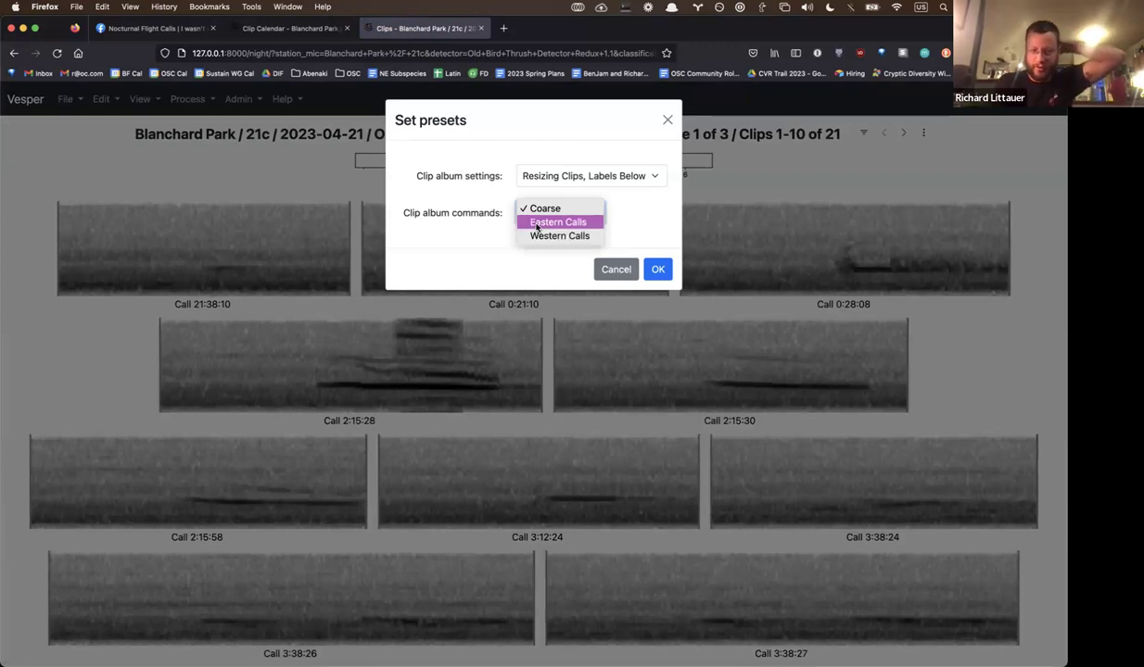
{"action": "left_click", "coordinate": [533, 222]}
{"action": "left_click", "coordinate": [653, 269]}
- Skip the 21:38:10 clip, and classify the 0:21:10 clip as YBSA and the 0:28:08 clip as VIRA
{"action": "left_click", "coordinate": [220, 203]}
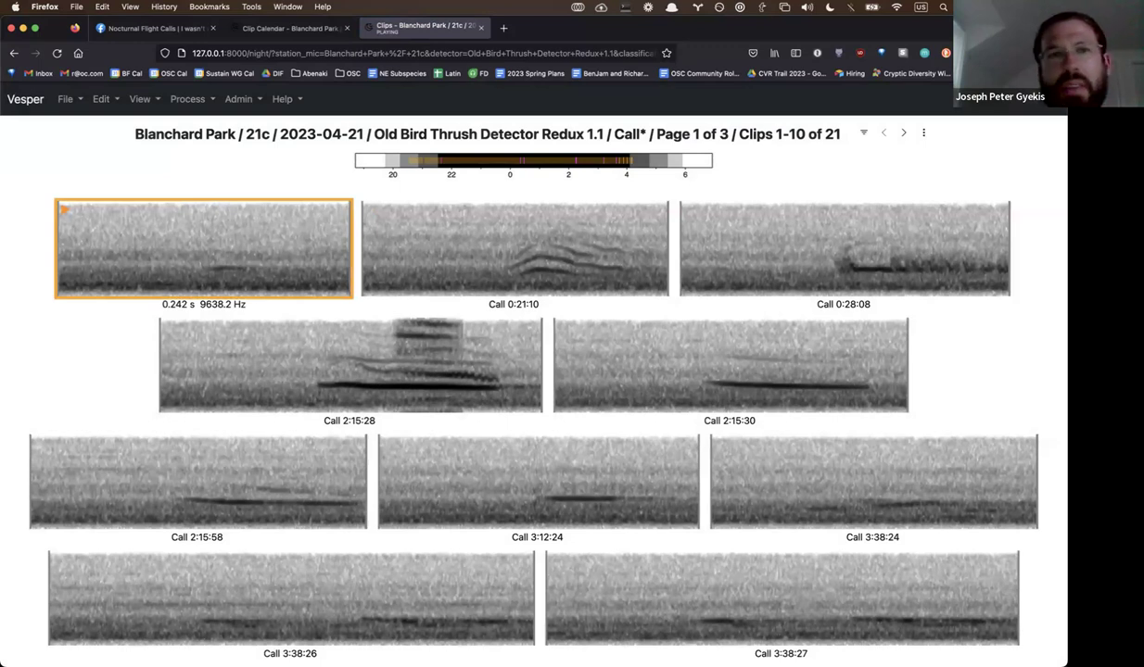
{"action": "key", "text": "Right"}
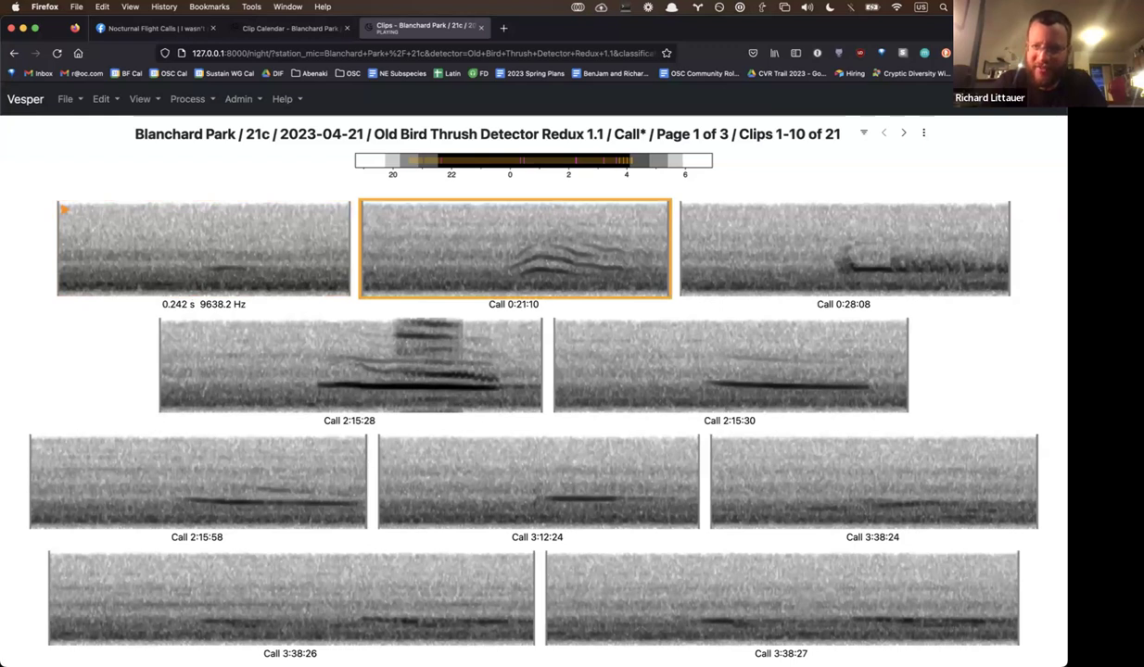
{"action": "key", "text": "y"}
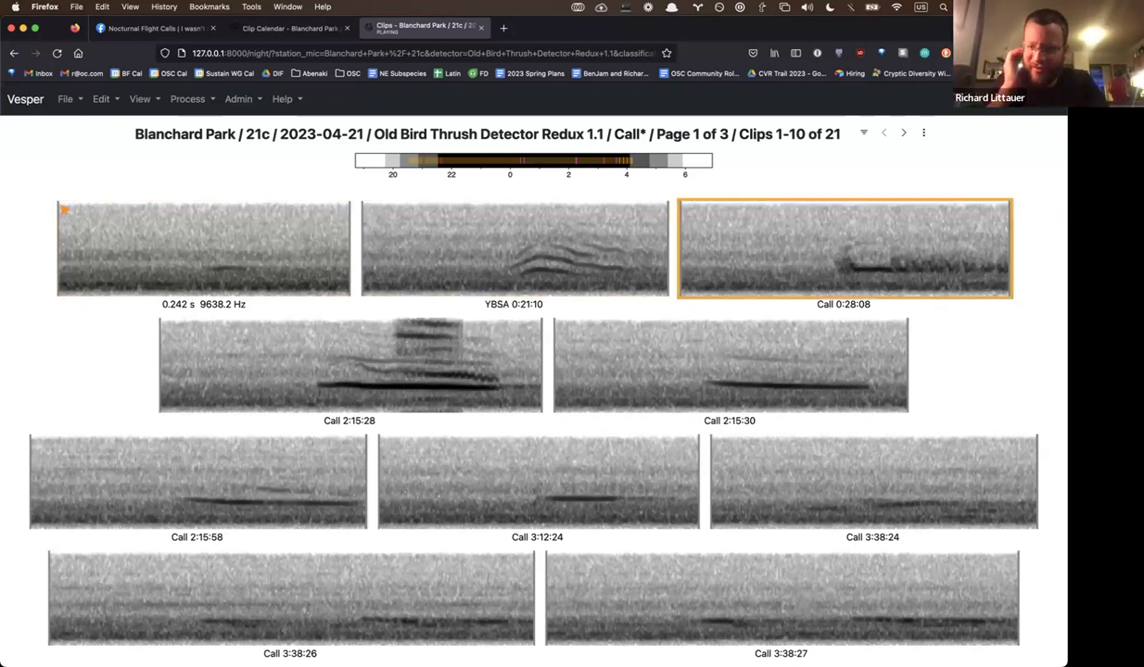
{"action": "key", "text": "v"}
{"action": "key", "text": "space"}
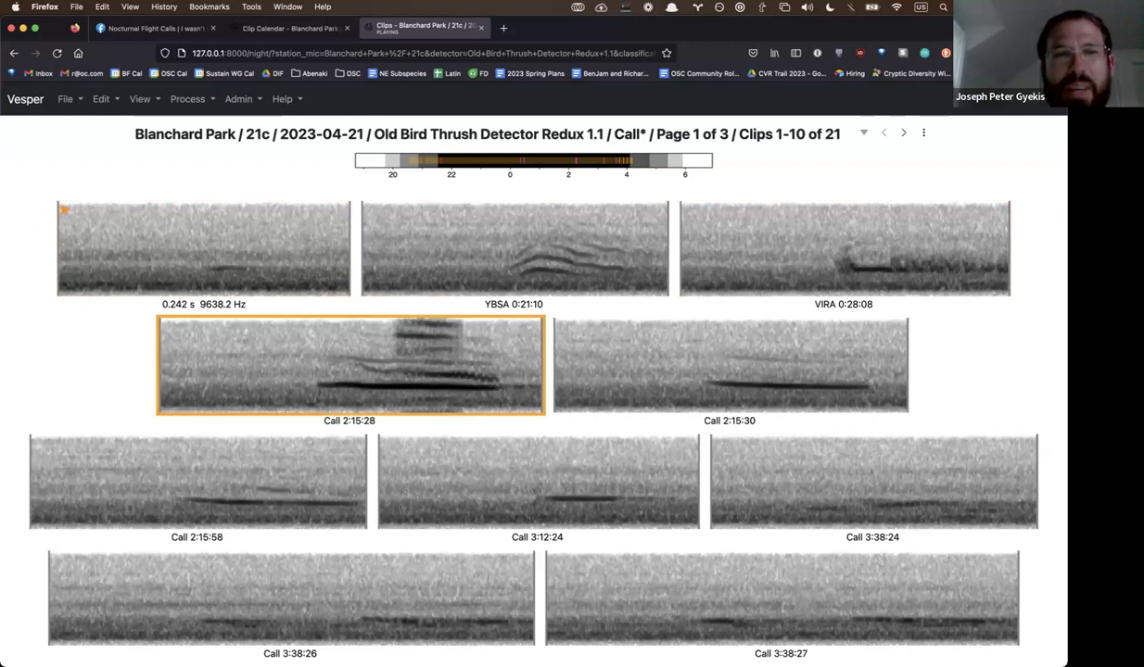
- Classify the 2:15:28, 2:15:30 and 2:15:58 clips as HETH and the 3:12:24 clip as Call
{"action": "key", "text": "c"}
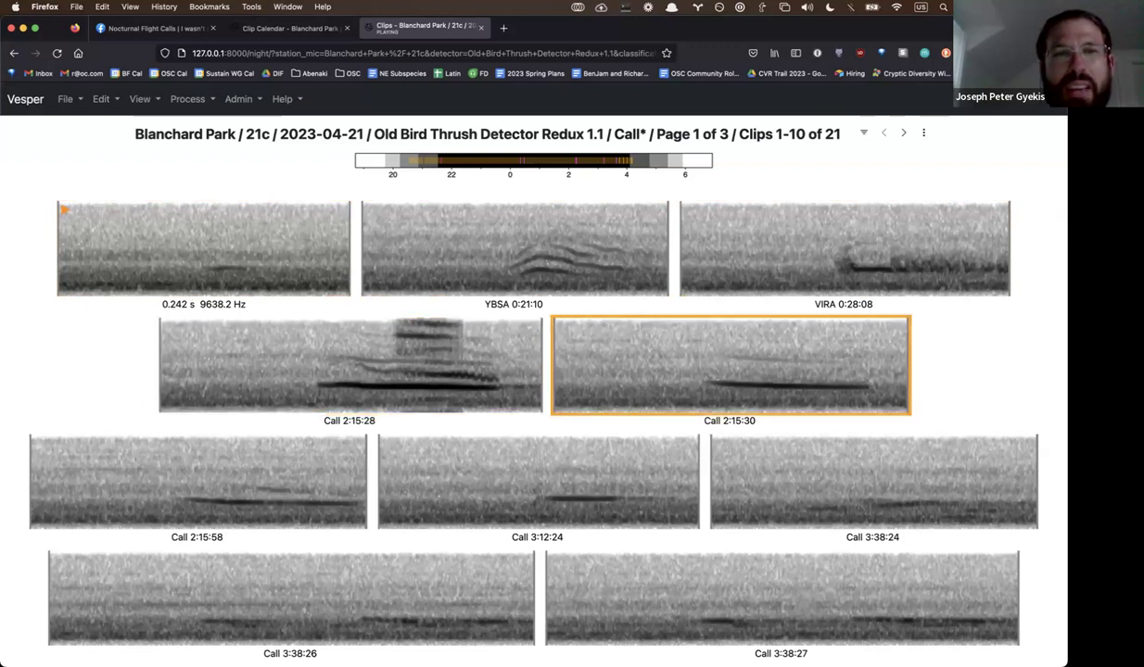
{"action": "key", "text": "c"}
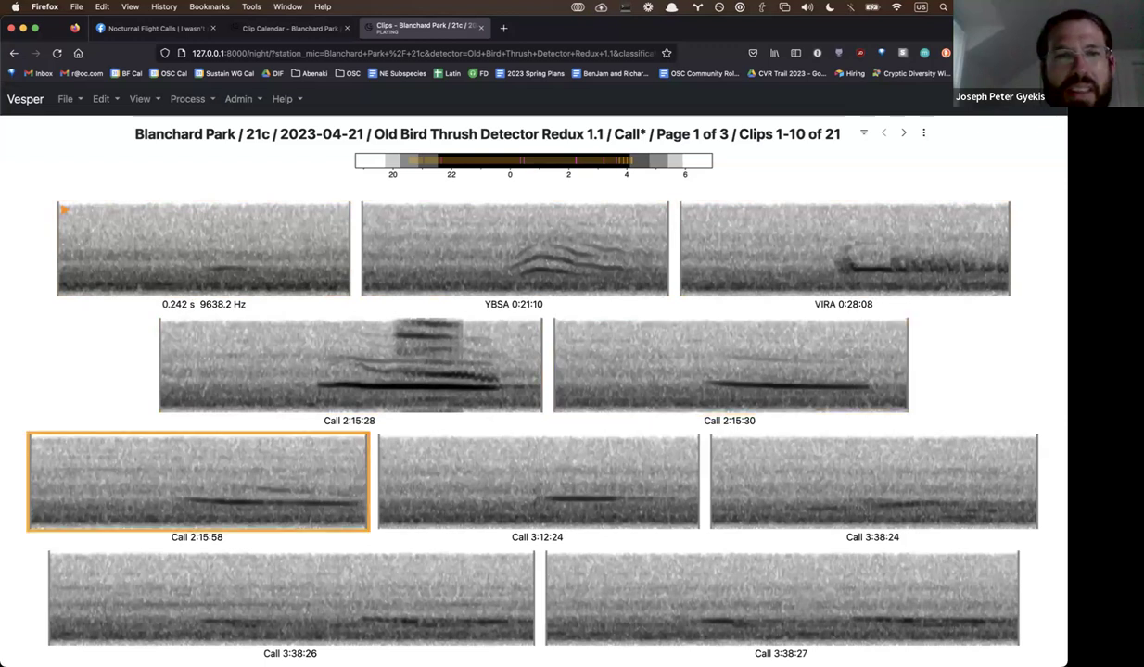
{"action": "left_click", "coordinate": [350, 366]}
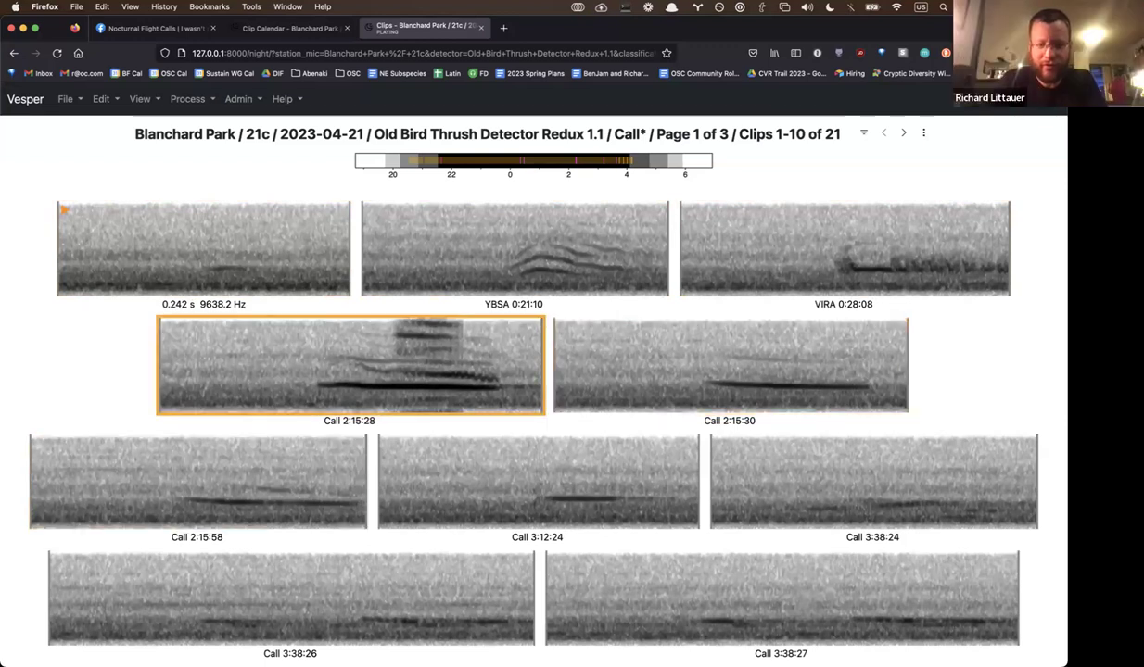
{"action": "key", "text": "h"}
{"action": "key", "text": "x"}
{"action": "key", "text": "Return"}
{"action": "key", "text": "h"}
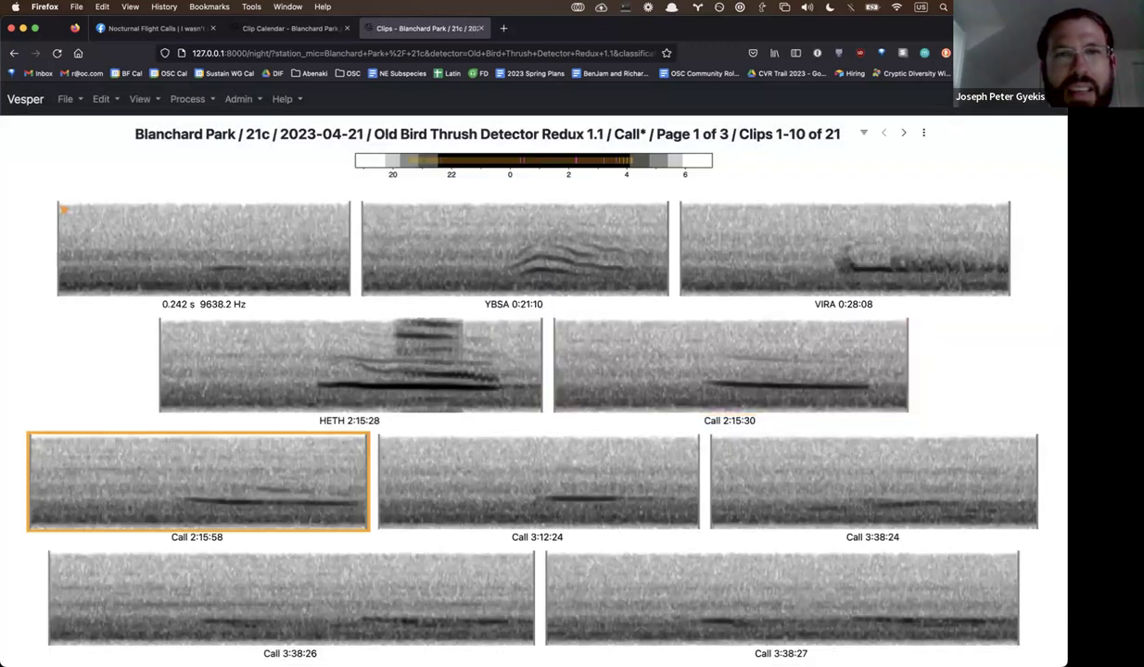
{"action": "key", "text": "h"}
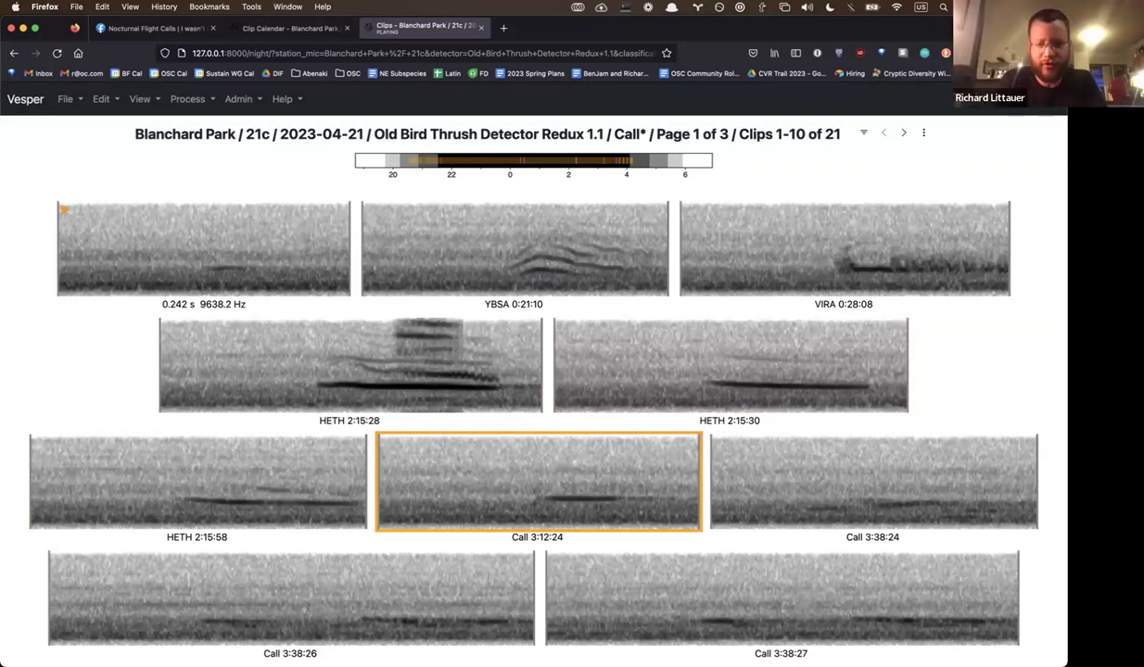
{"action": "key", "text": "c"}
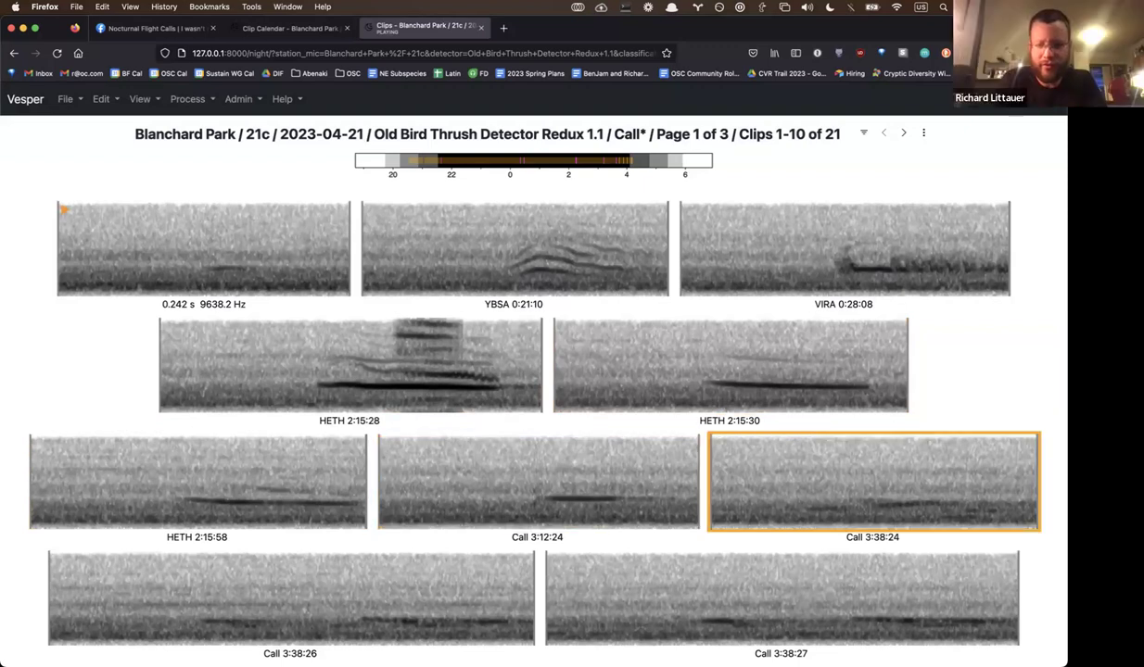
- Switch to iTerm2 and search the Blanchard Park 2023 folder for the robin command with ag "AMRO"
{"action": "key", "text": "super+Tab"}
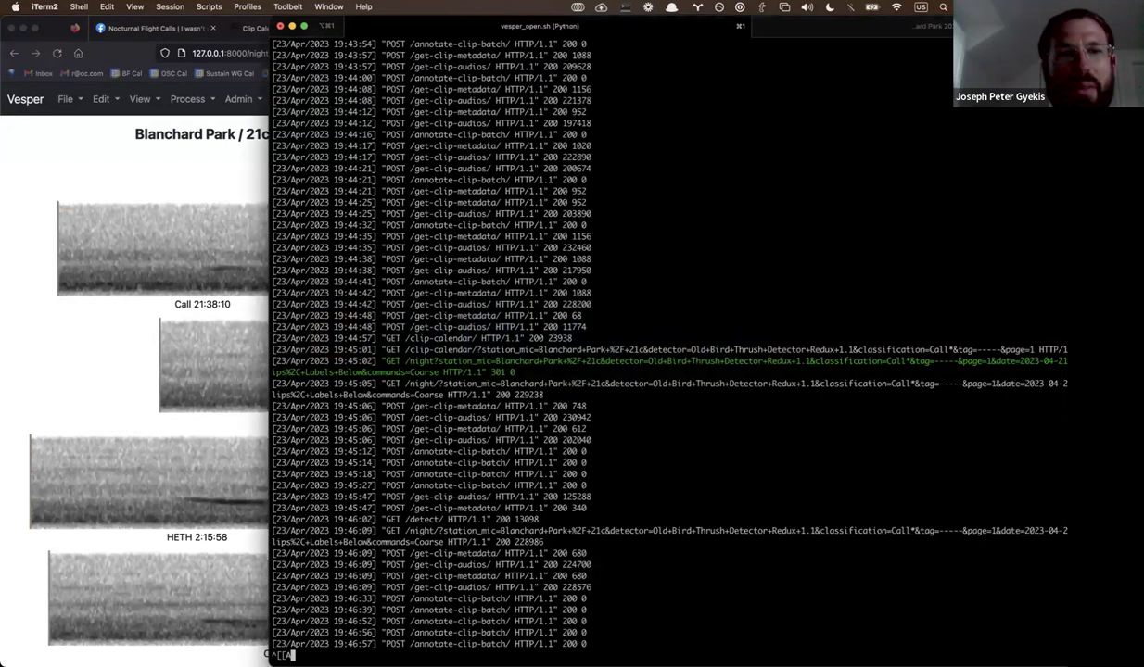
{"action": "key", "text": "super+2"}
{"action": "key", "text": "Up"}
{"action": "key", "text": "BackSpace"}
{"action": "key", "text": "BackSpace"}
{"action": "key", "text": "BackSpace"}
{"action": "key", "text": "BackSpace"}
{"action": "key", "text": "BackSpace"}
{"action": "key", "text": "BackSpace"}
{"action": "type", "text": "\"AMRO\""}
{"action": "key", "text": "Return"}
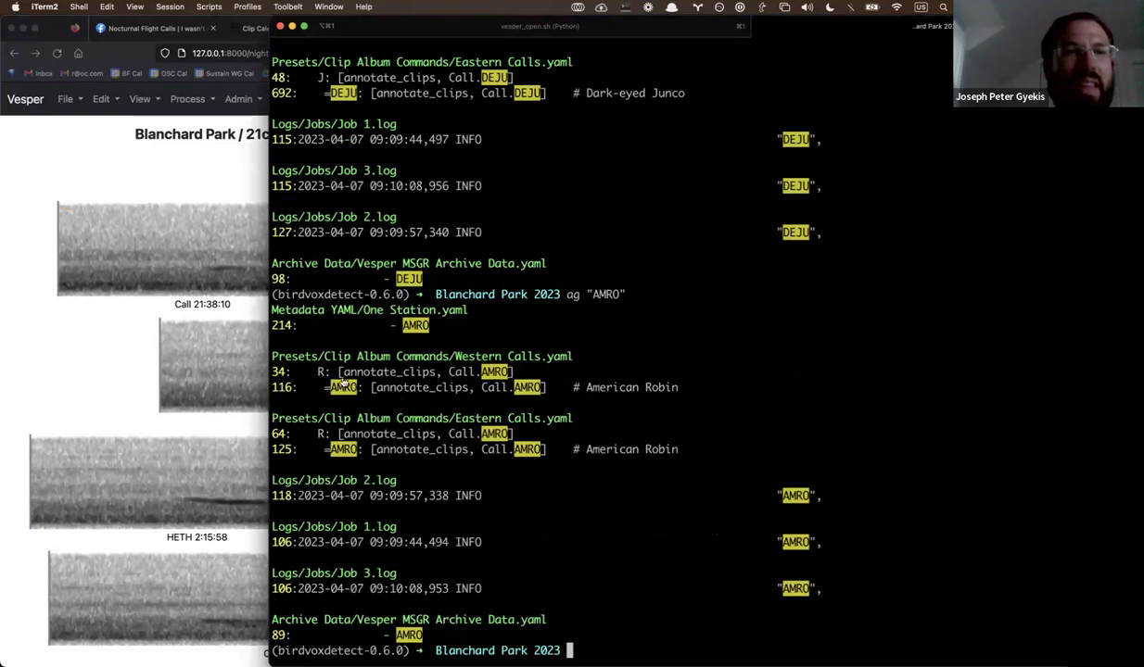
- Switch back to Firefox and classify the 3:38:24 clip and the page 2 clips from 3:45:14 through 3:53:37 as AMRO
{"action": "key", "text": "super+Tab"}
{"action": "key", "text": "shift+r"}
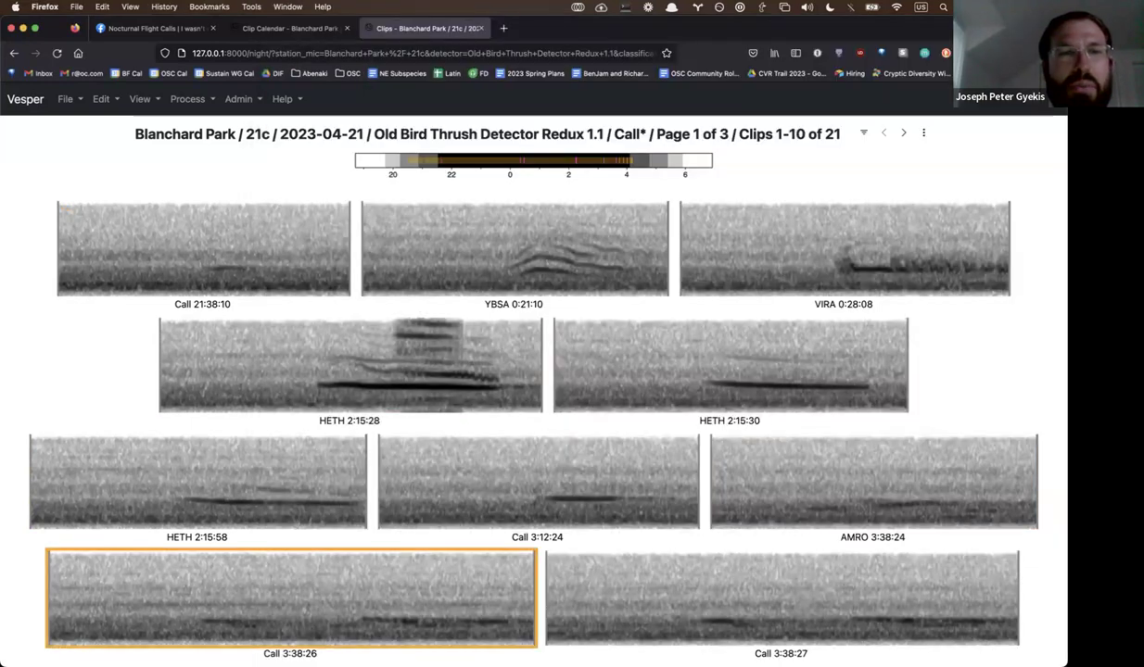
{"action": "key", "text": "Page_Down"}
{"action": "key", "text": "shift+r"}
{"action": "key", "text": "shift+r"}
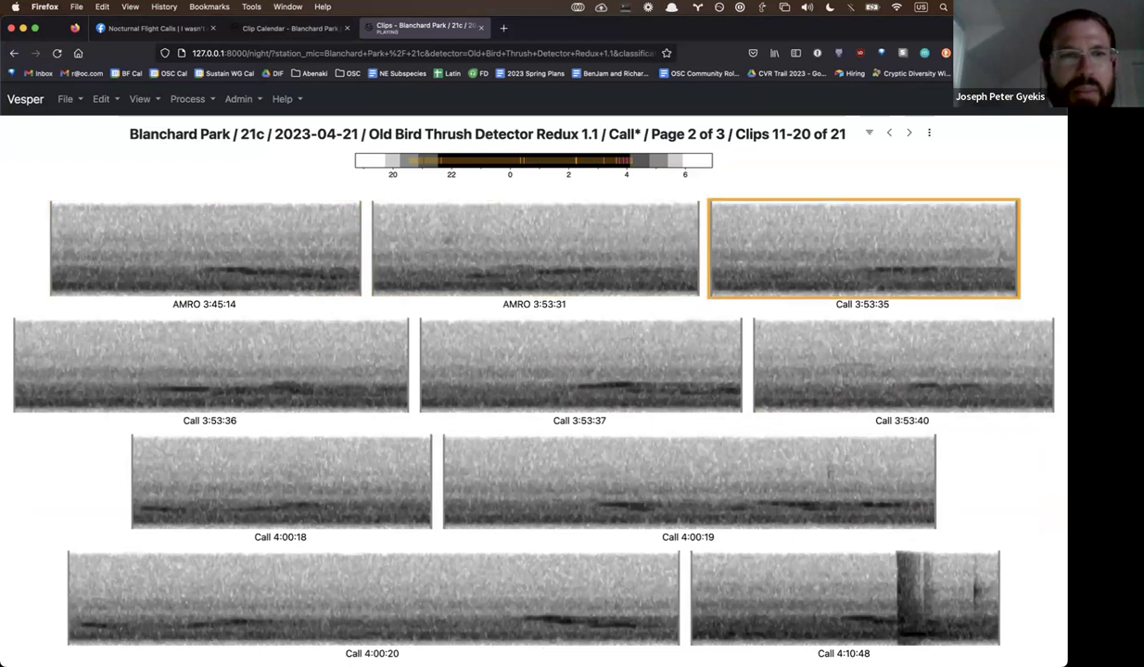
{"action": "key", "text": "shift+r"}
{"action": "key", "text": "shift+r"}
{"action": "key", "text": "shift+r"}
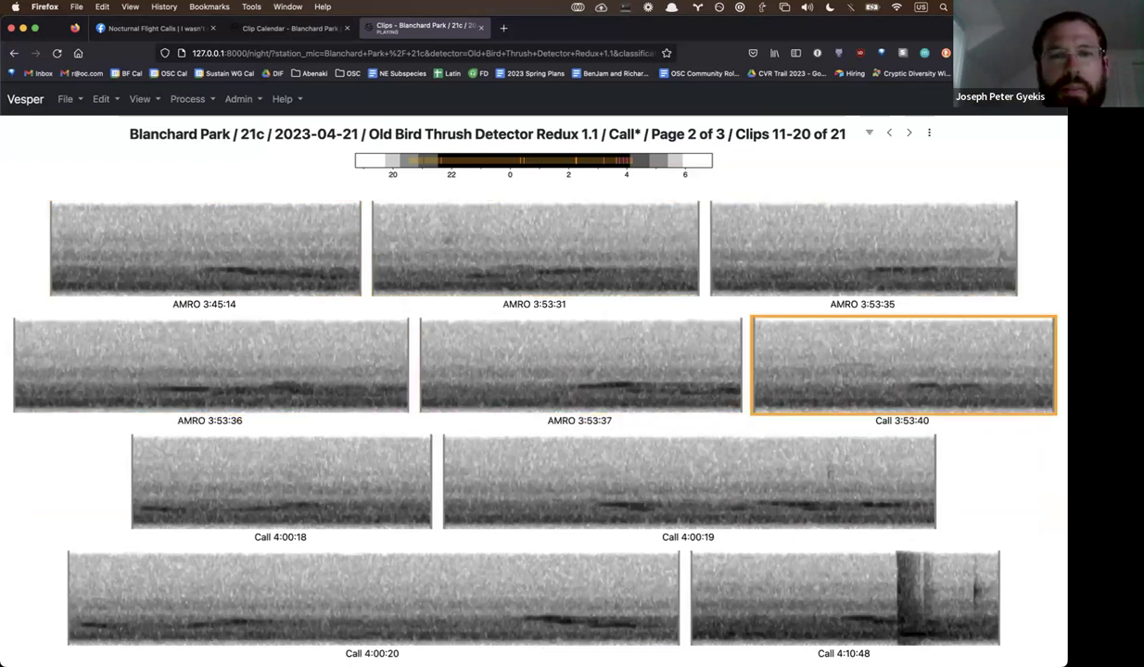
- Classify the rest of the page 2 clips, from 3:53:40 through 4:10:48, as AMRO
{"action": "key", "text": "shift+r"}
{"action": "key", "text": "shift+r"}
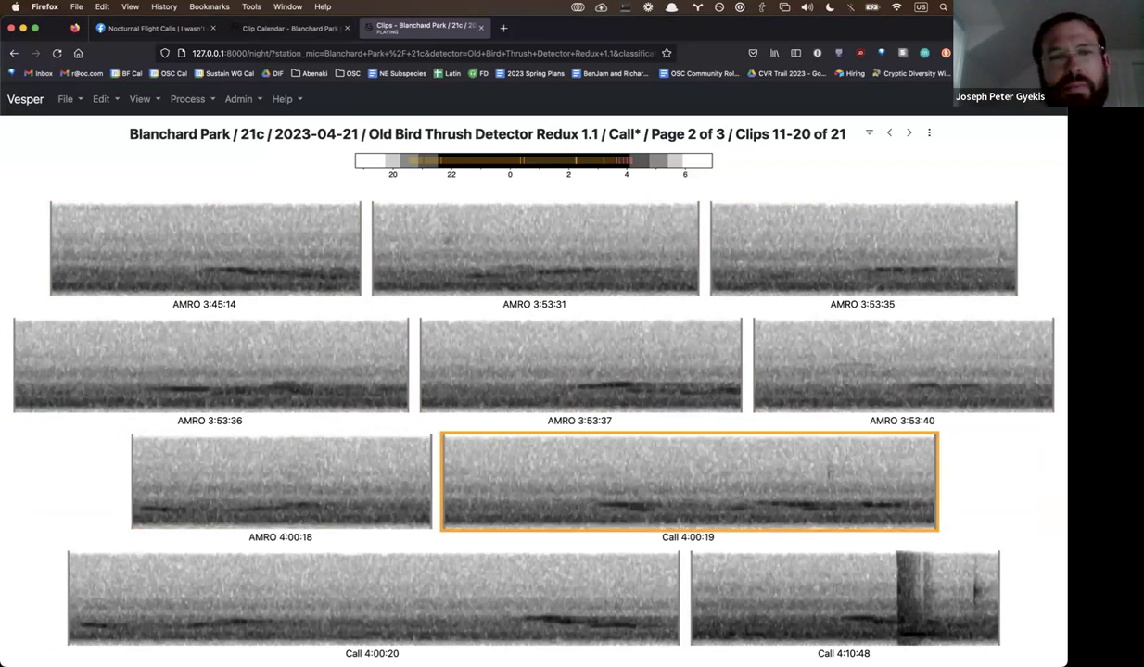
{"action": "key", "text": "shift+r"}
{"action": "key", "text": "shift+r"}
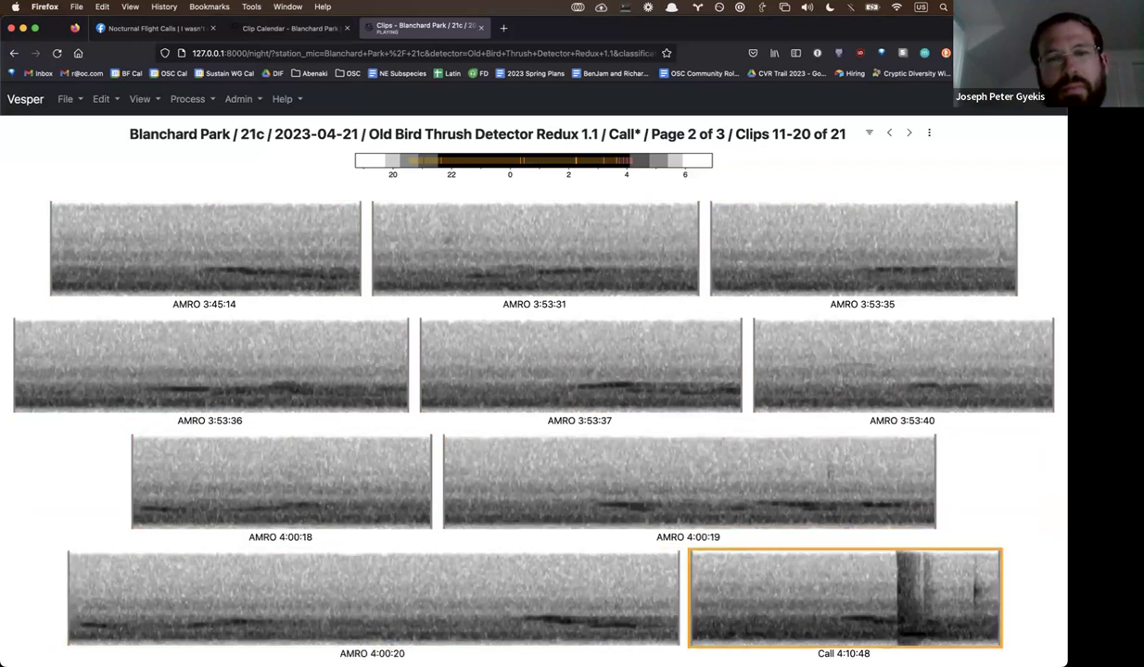
{"action": "key", "text": "shift+r"}
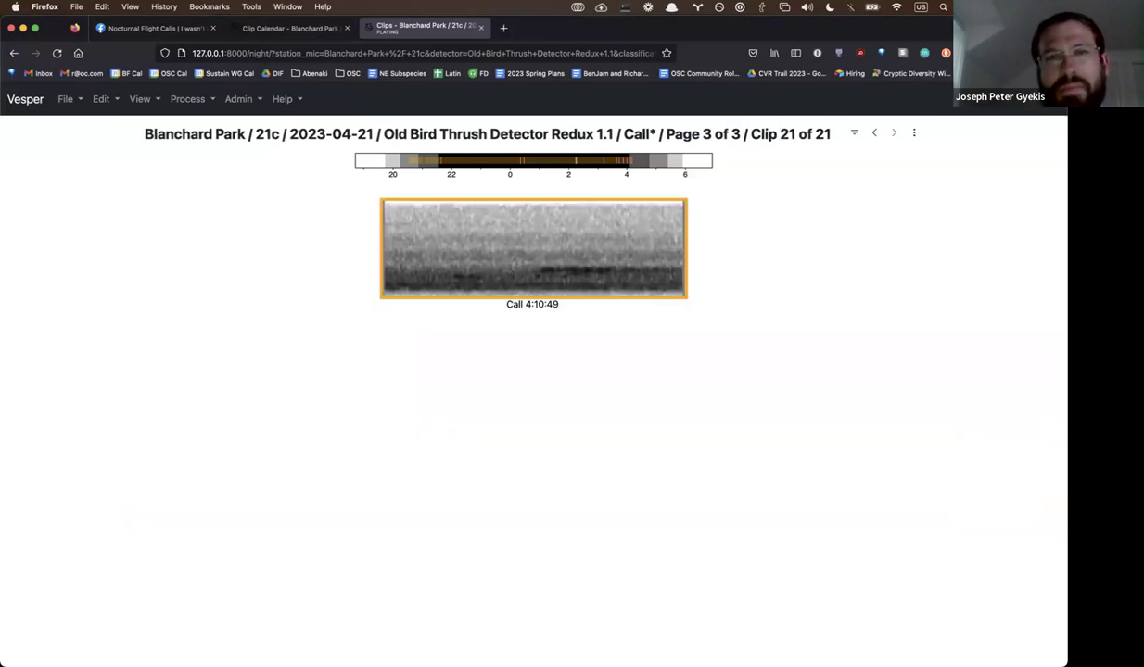
- Classify the last clip on page 3, 4:10:49, as AMRO
{"action": "key", "text": "shift+r"}
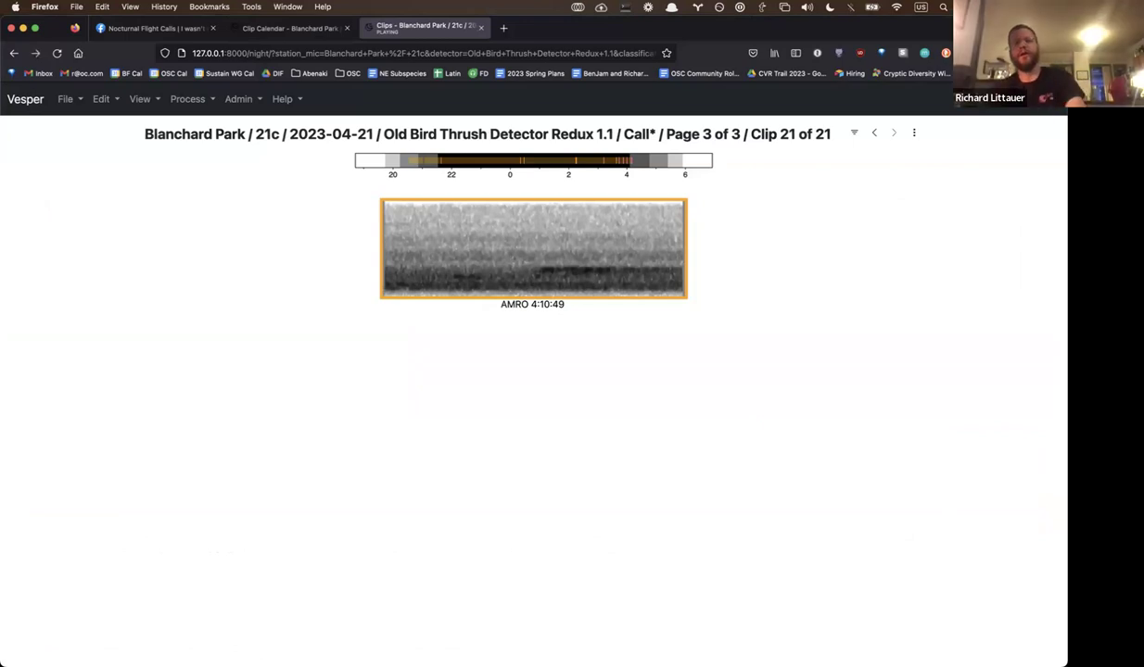
{"action": "left_click", "coordinate": [190, 100]}
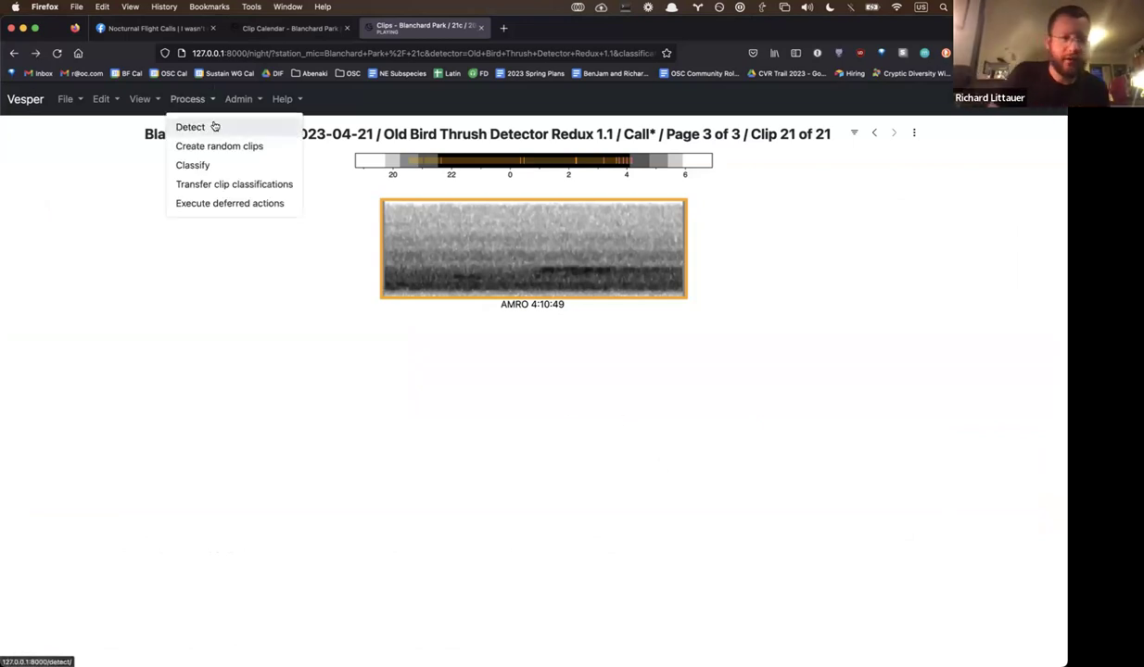
{"action": "left_click", "coordinate": [117, 159]}
{"action": "left_click", "coordinate": [192, 99]}
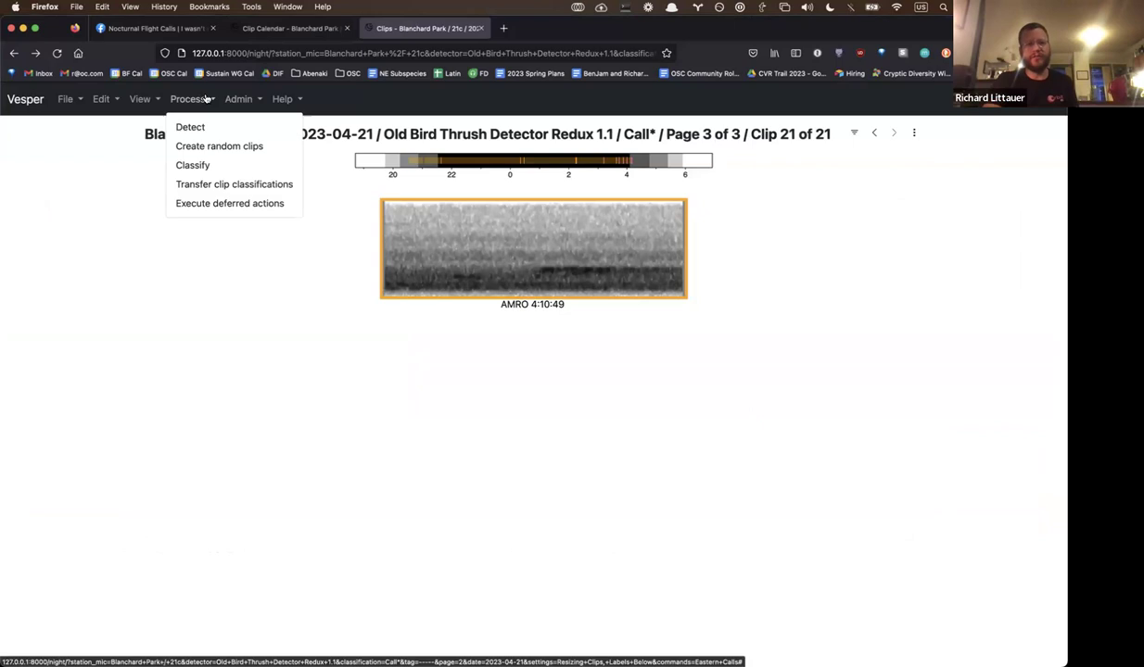
{"action": "left_click", "coordinate": [193, 165]}
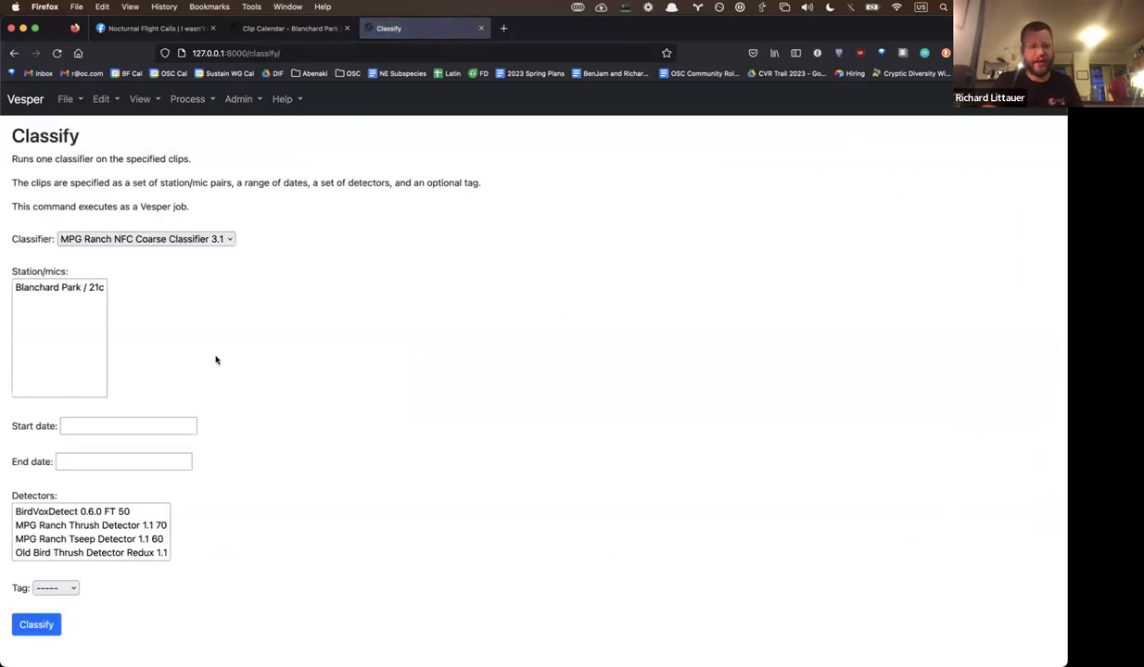
- Open the clip calendar, filter it to Call* clips from Old Bird Tseep Detector Redux 1.1, and open the April 21 night
{"action": "left_click", "coordinate": [139, 102]}
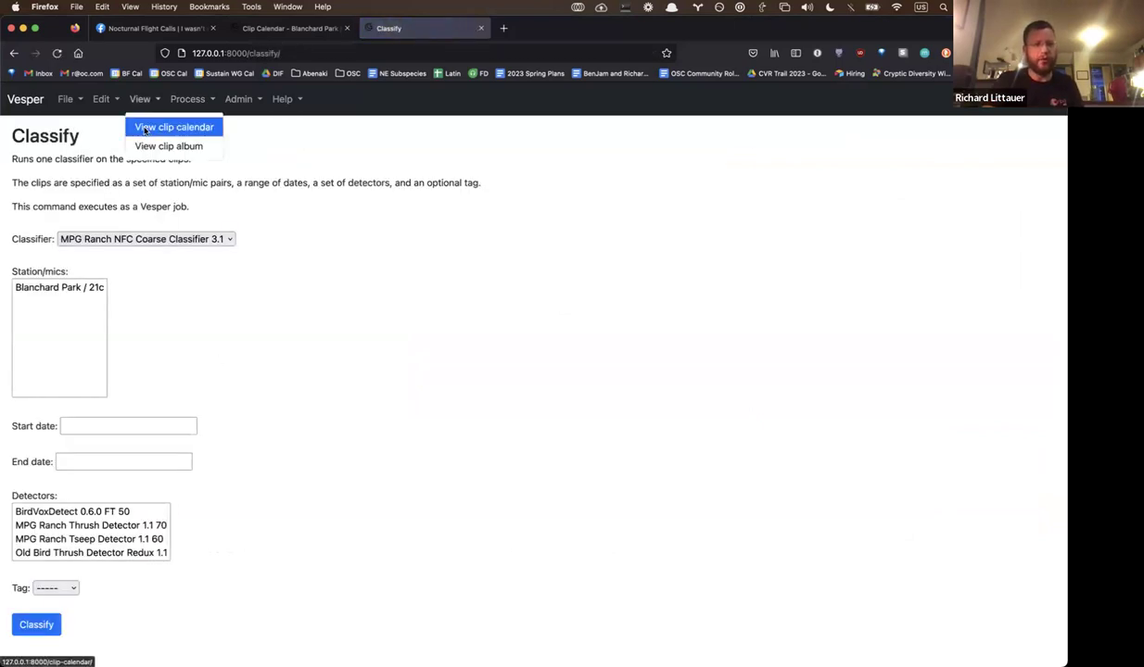
{"action": "left_click", "coordinate": [144, 126]}
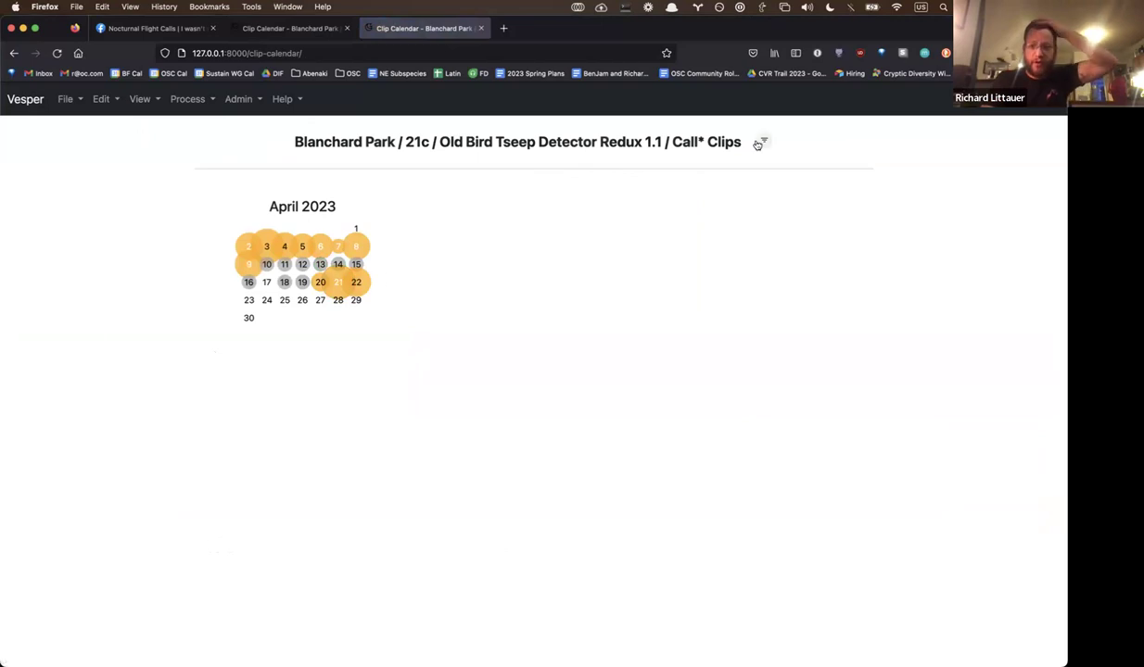
{"action": "left_click", "coordinate": [760, 142]}
{"action": "left_click", "coordinate": [554, 212]}
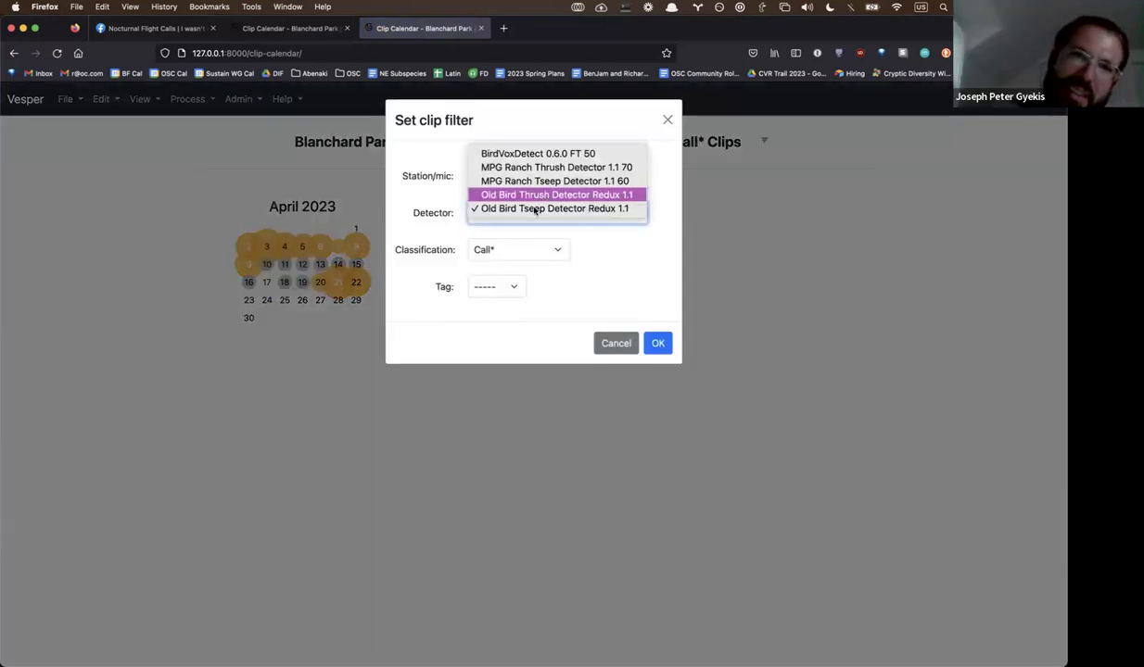
{"action": "left_click", "coordinate": [553, 235]}
{"action": "left_click", "coordinate": [653, 342]}
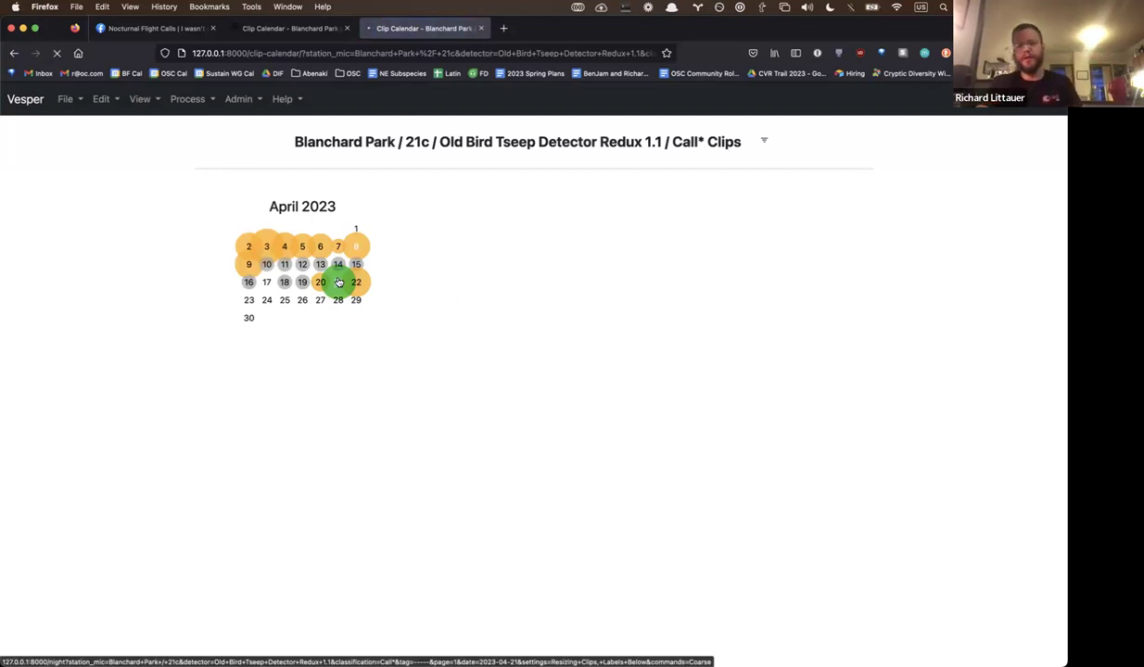
{"action": "left_click", "coordinate": [339, 282]}
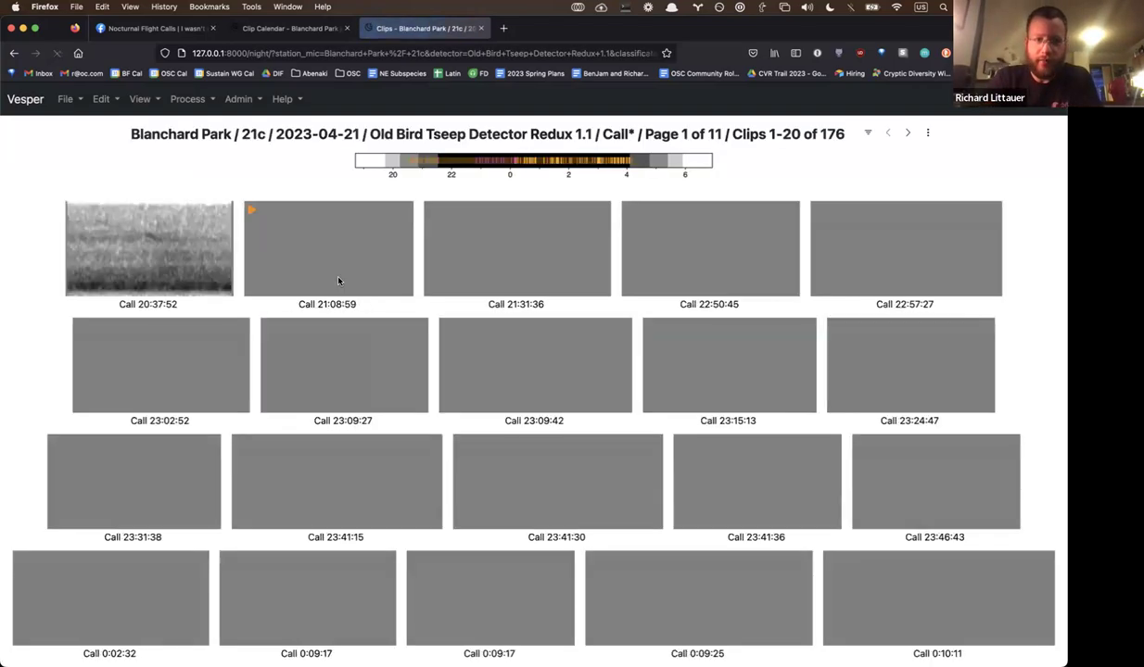
- Play the first three clips on page 1: 20:37:52, 21:08:59 and 21:31:36
{"action": "key", "text": "ctrl+Up"}
{"action": "key", "text": "ctrl+Up"}
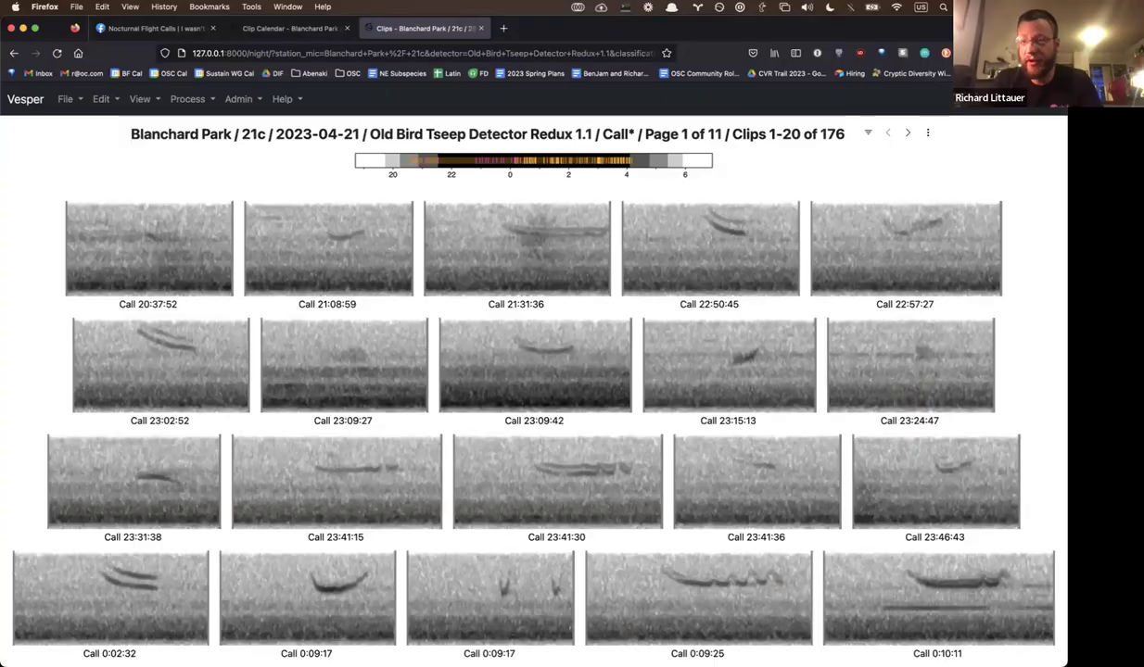
{"action": "left_click", "coordinate": [165, 252]}
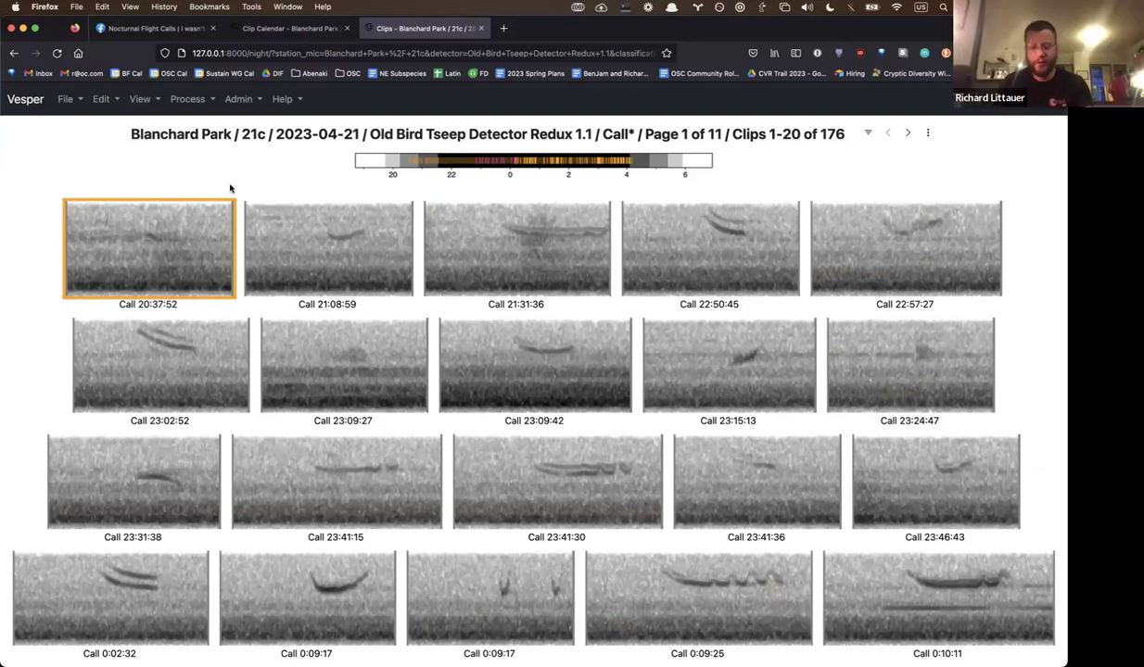
{"action": "key", "text": "period"}
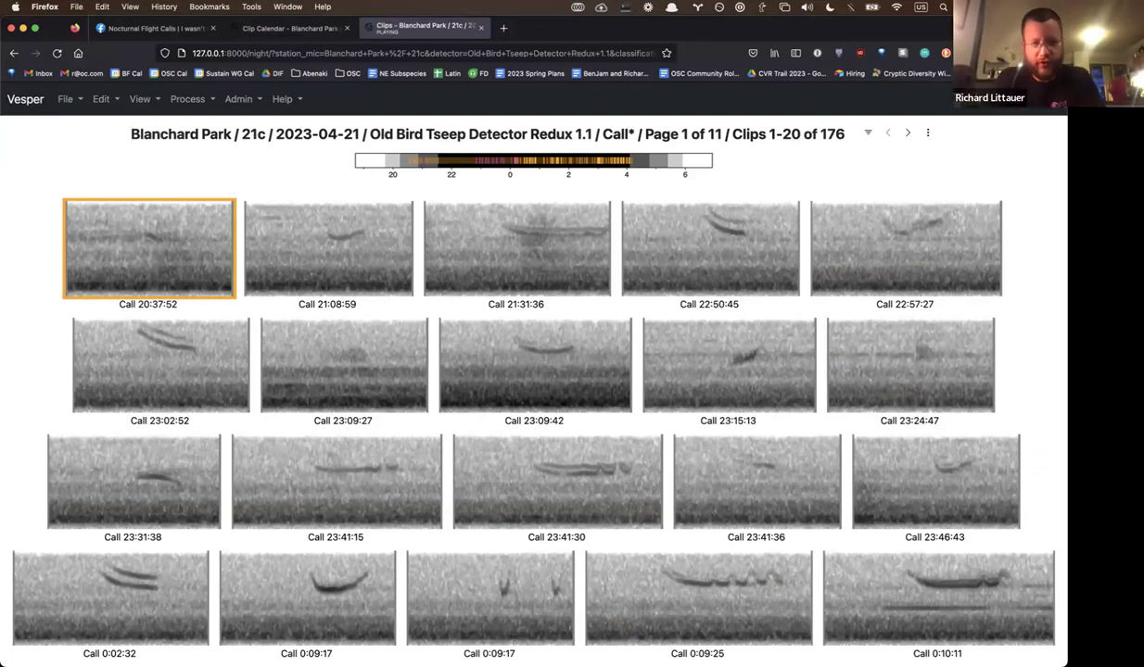
{"action": "key", "text": "greater"}
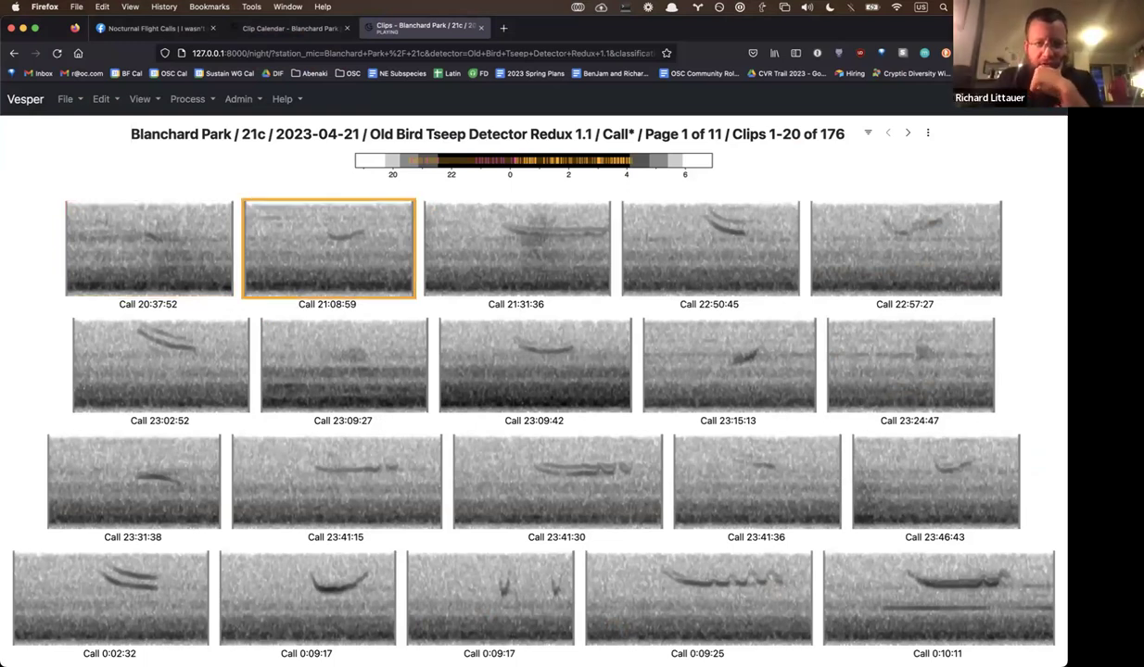
{"action": "key", "text": "greater"}
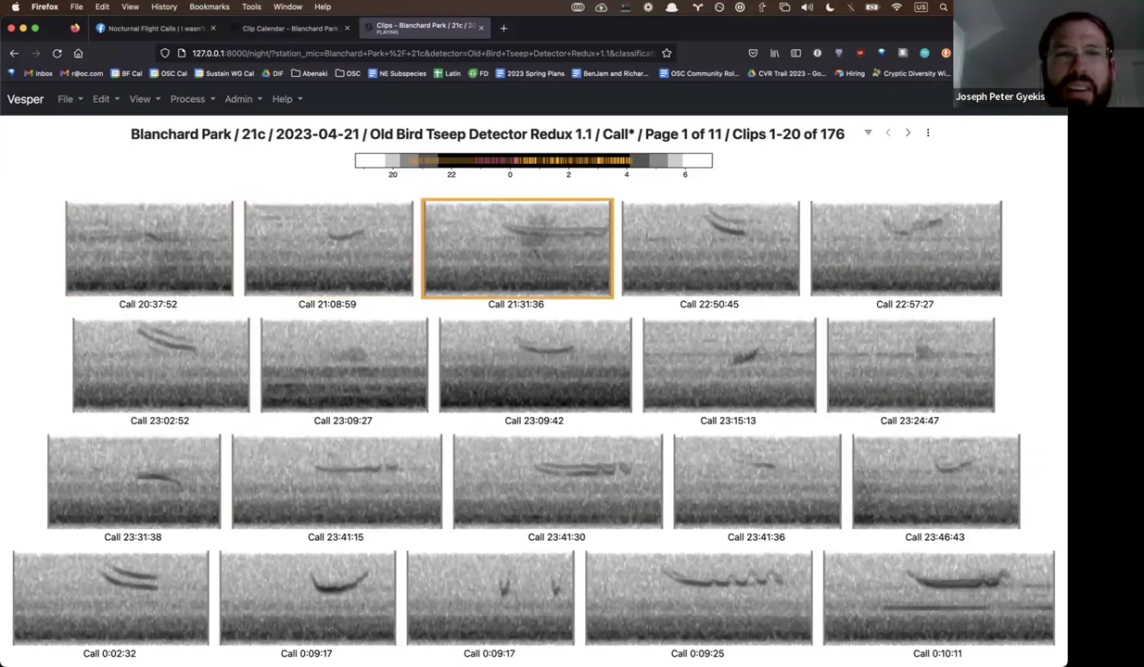
{"action": "key", "text": "shift+u"}
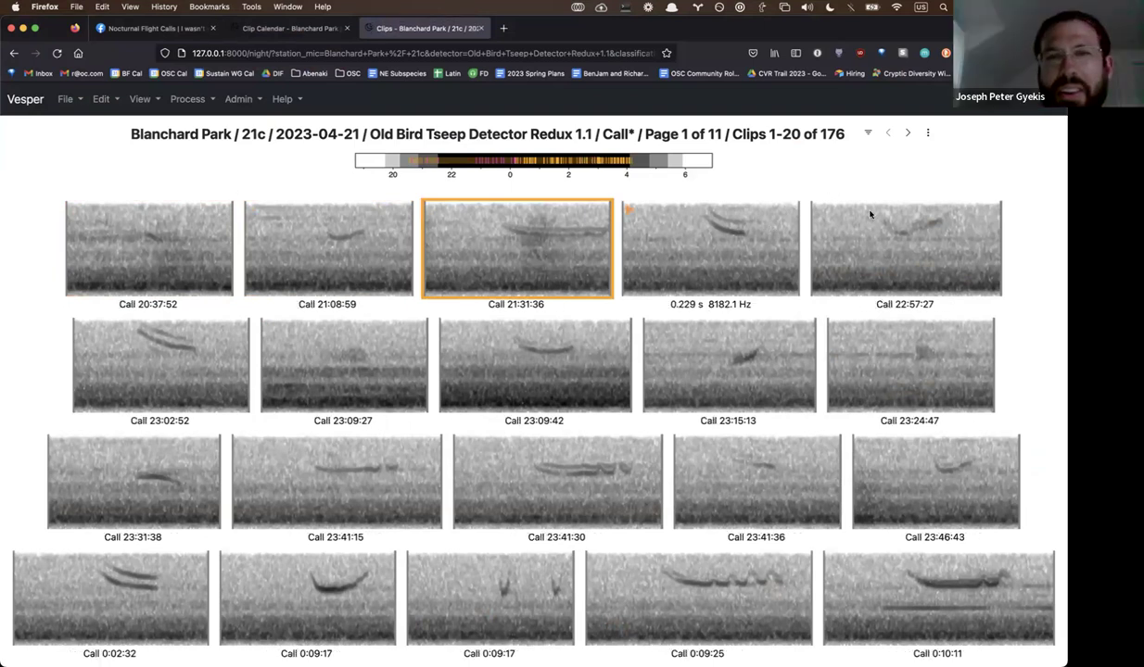
- Try to set the clip album commands preset to Eastern Calls
{"action": "left_click", "coordinate": [927, 135]}
{"action": "left_click", "coordinate": [962, 245]}
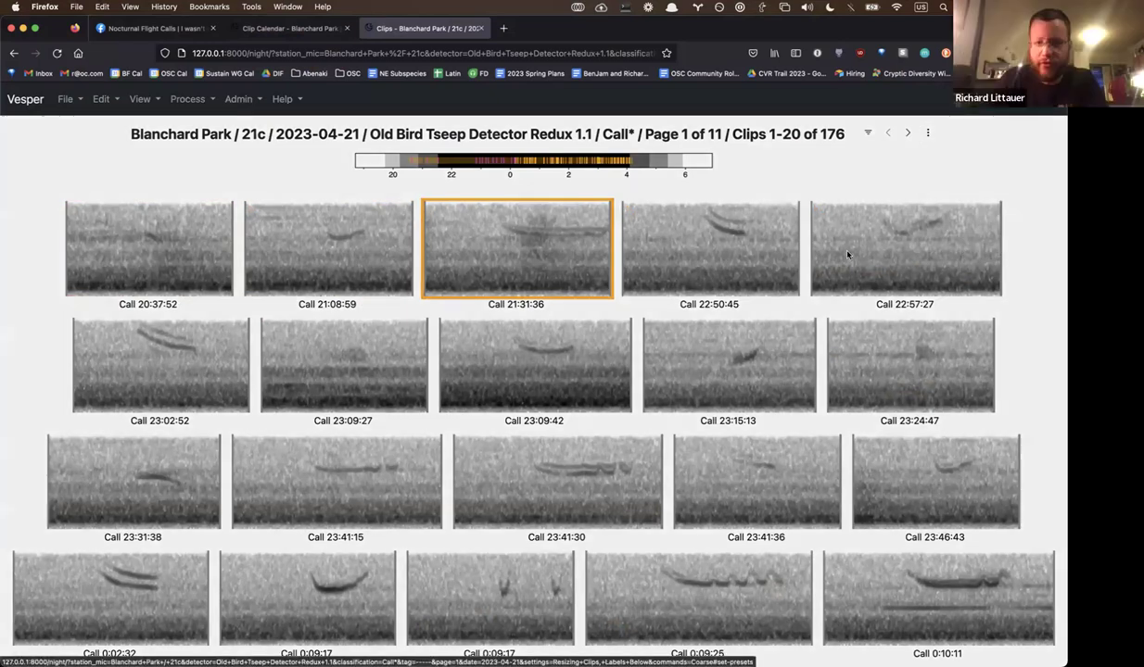
{"action": "left_click", "coordinate": [555, 212]}
{"action": "left_click", "coordinate": [557, 223]}
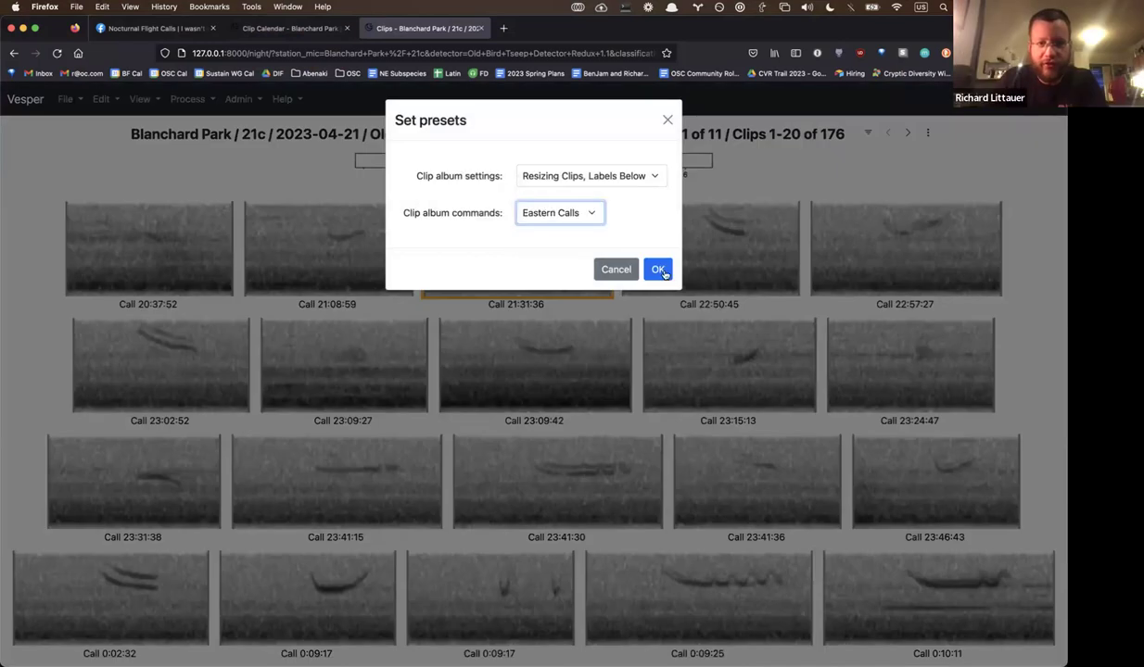
{"action": "left_click", "coordinate": [657, 269]}
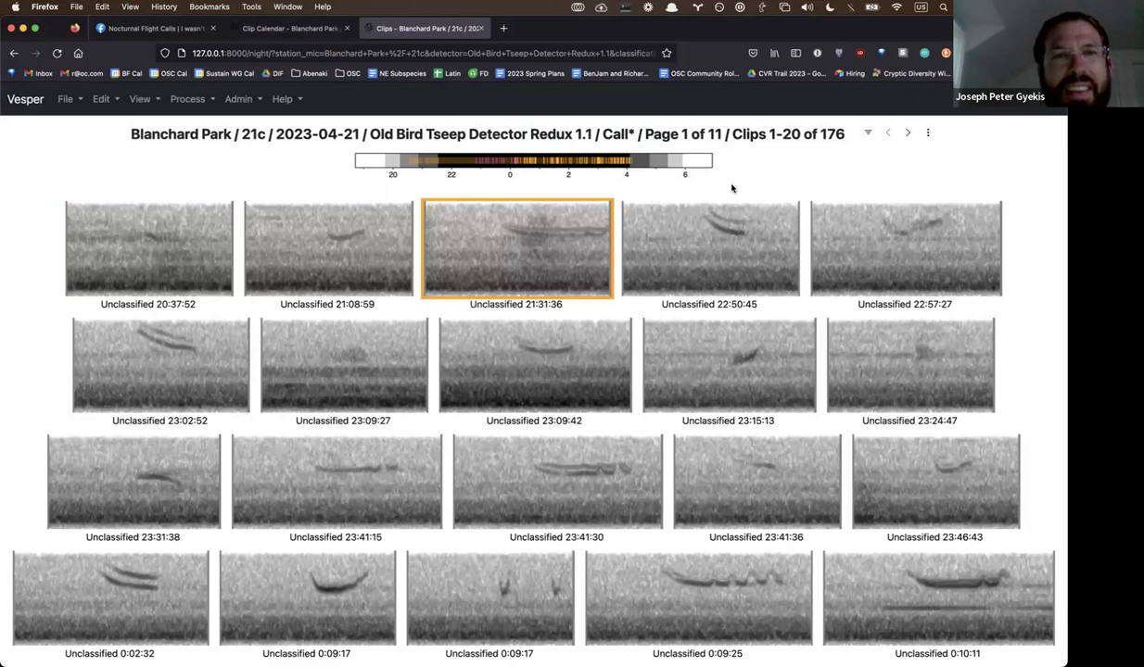
{"action": "left_click", "coordinate": [928, 132]}
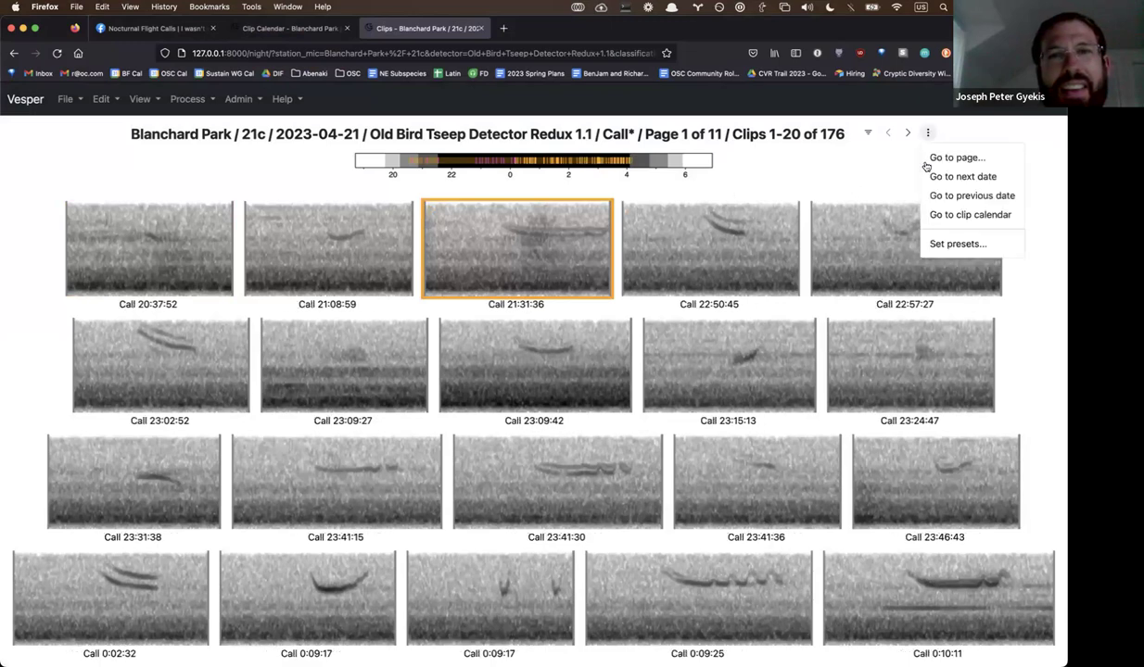
{"action": "key", "text": "Escape"}
{"action": "left_click", "coordinate": [559, 212]}
{"action": "left_click", "coordinate": [556, 223]}
{"action": "left_click", "coordinate": [654, 268]}
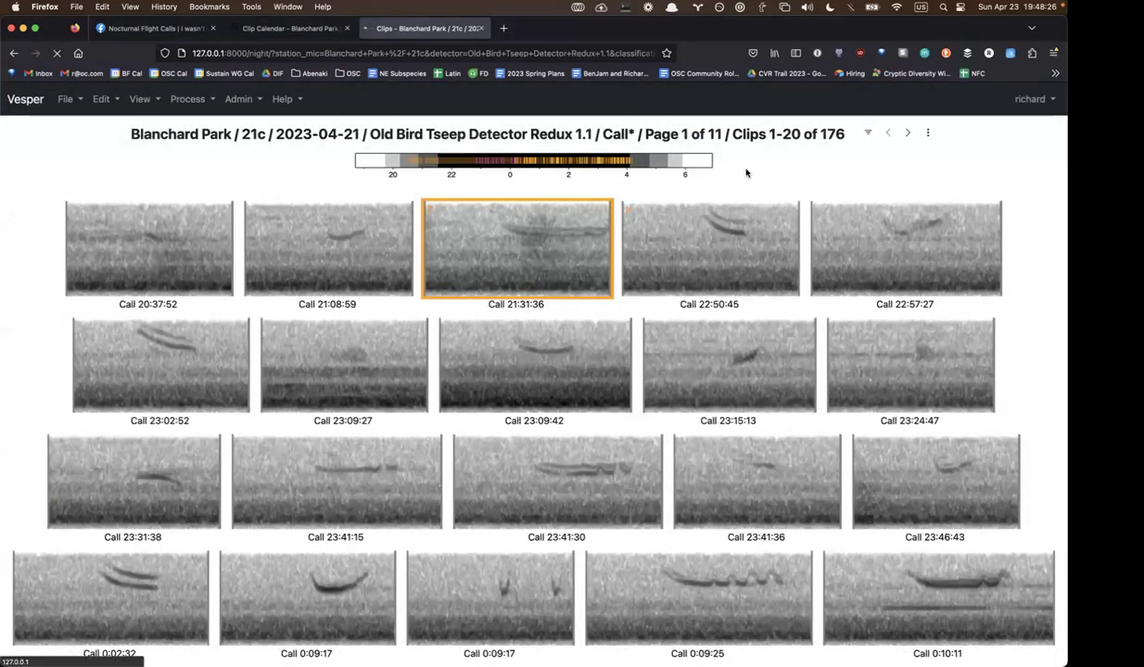
- Return to the clip calendar and reopen the April 21 night of Old Bird Tseep Detector Redux 1.1 clips
{"action": "left_click", "coordinate": [927, 132]}
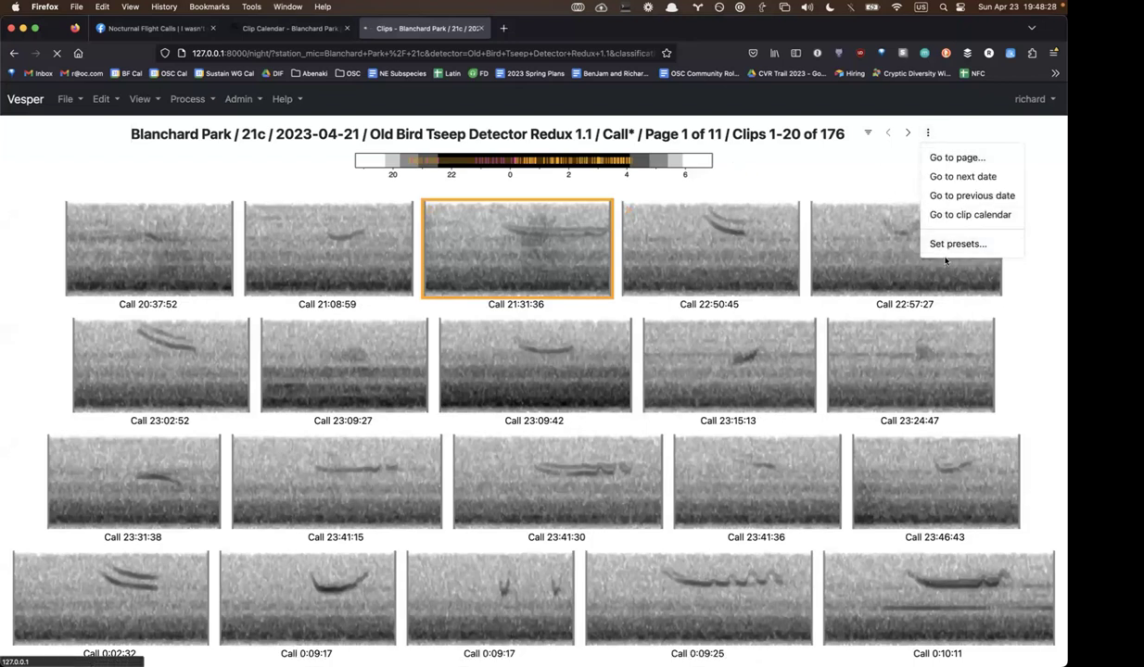
{"action": "left_click", "coordinate": [964, 215]}
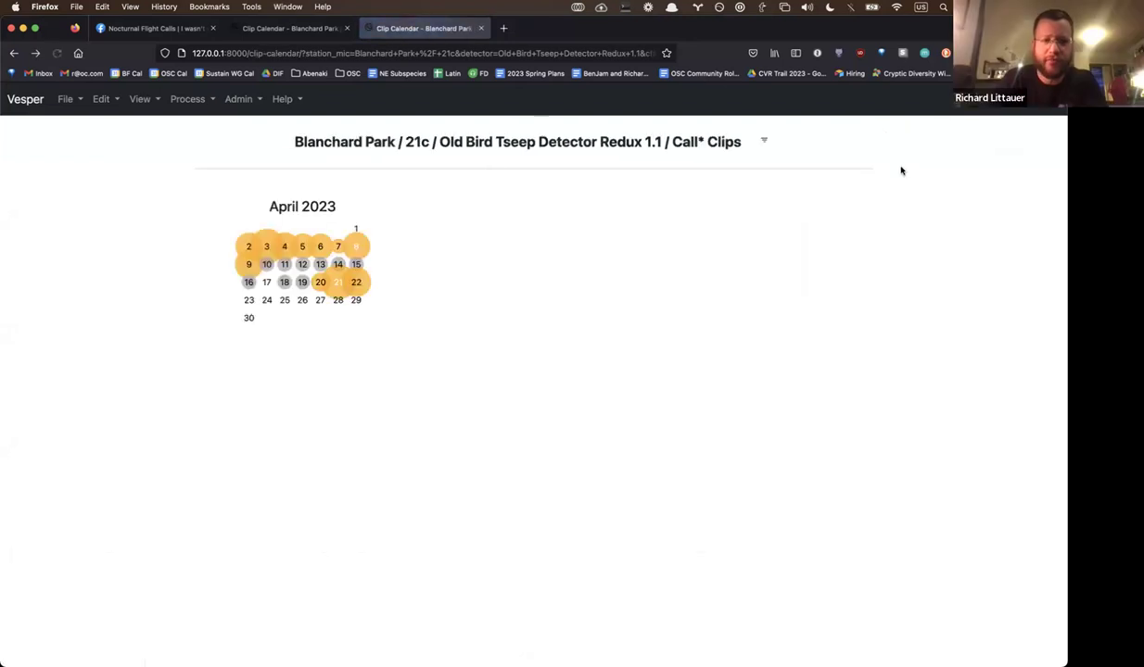
{"action": "left_click", "coordinate": [340, 281]}
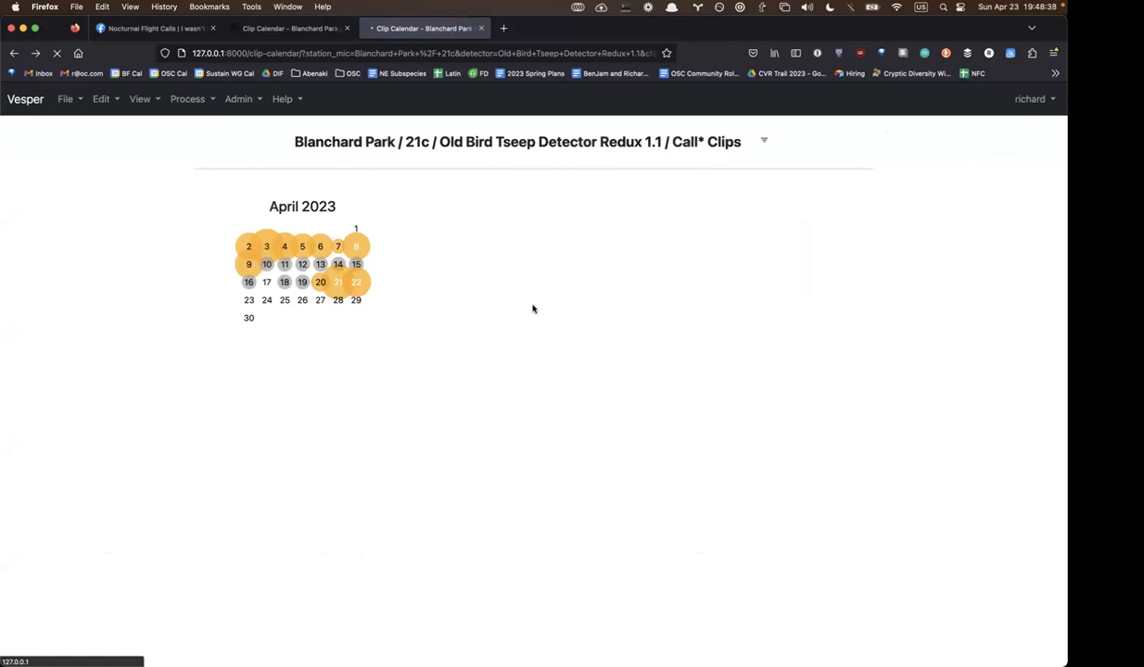
{"action": "left_click", "coordinate": [14, 53]}
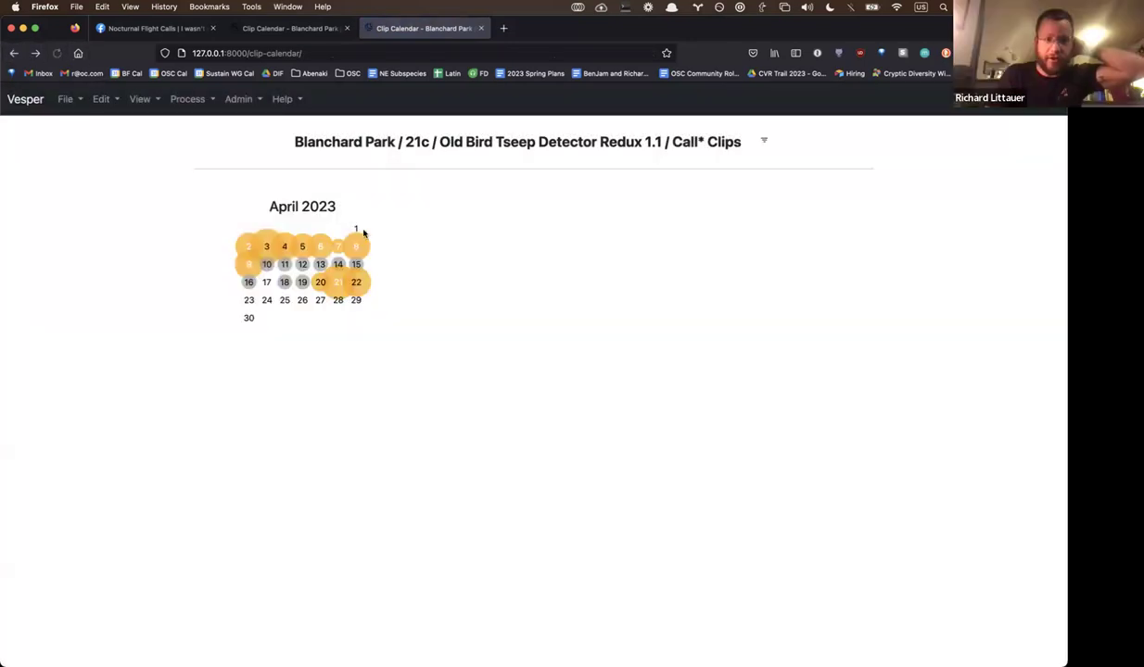
{"action": "left_click", "coordinate": [335, 282]}
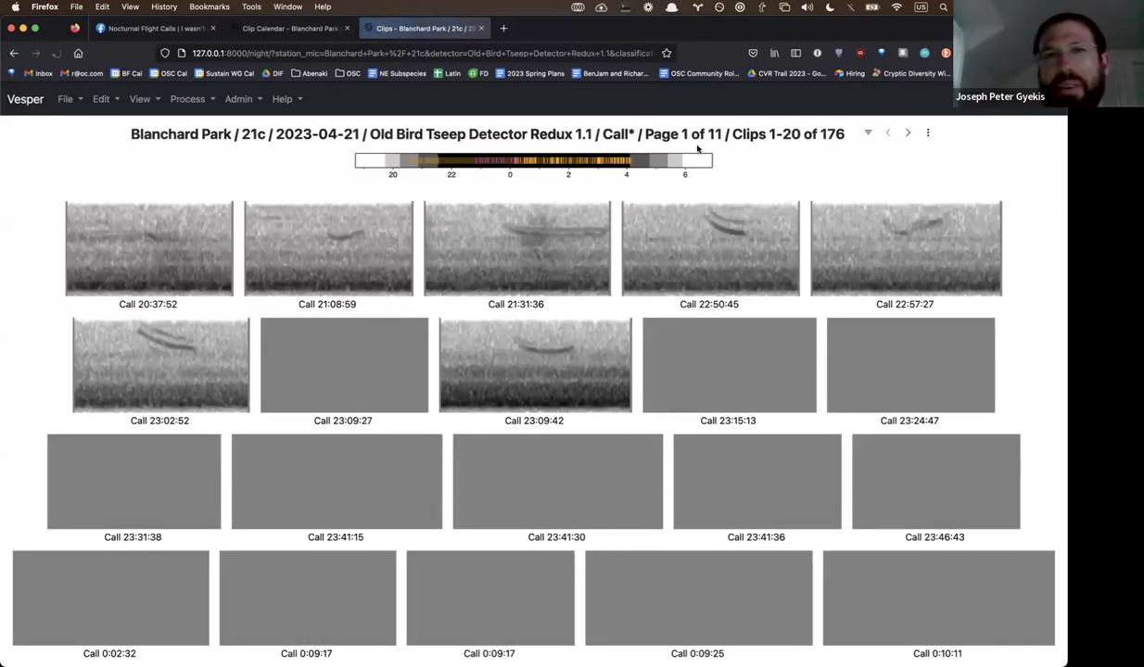
- Set the album presets to use the Eastern Calls clip album commands
{"action": "left_click", "coordinate": [928, 132]}
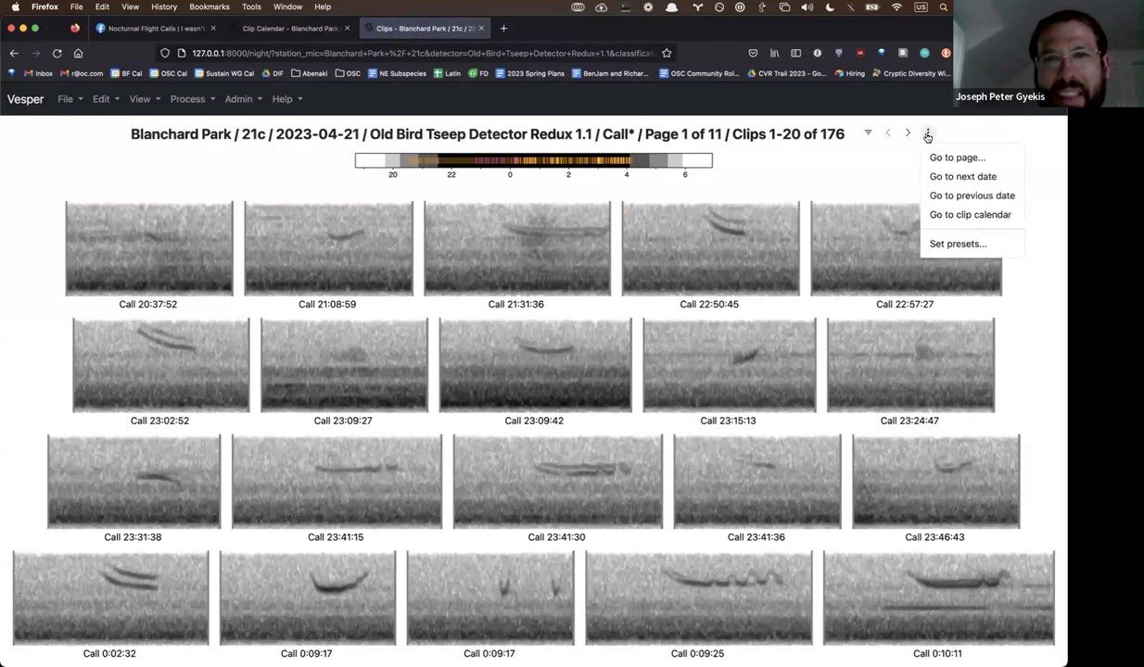
{"action": "left_click", "coordinate": [973, 243]}
{"action": "left_click", "coordinate": [560, 212]}
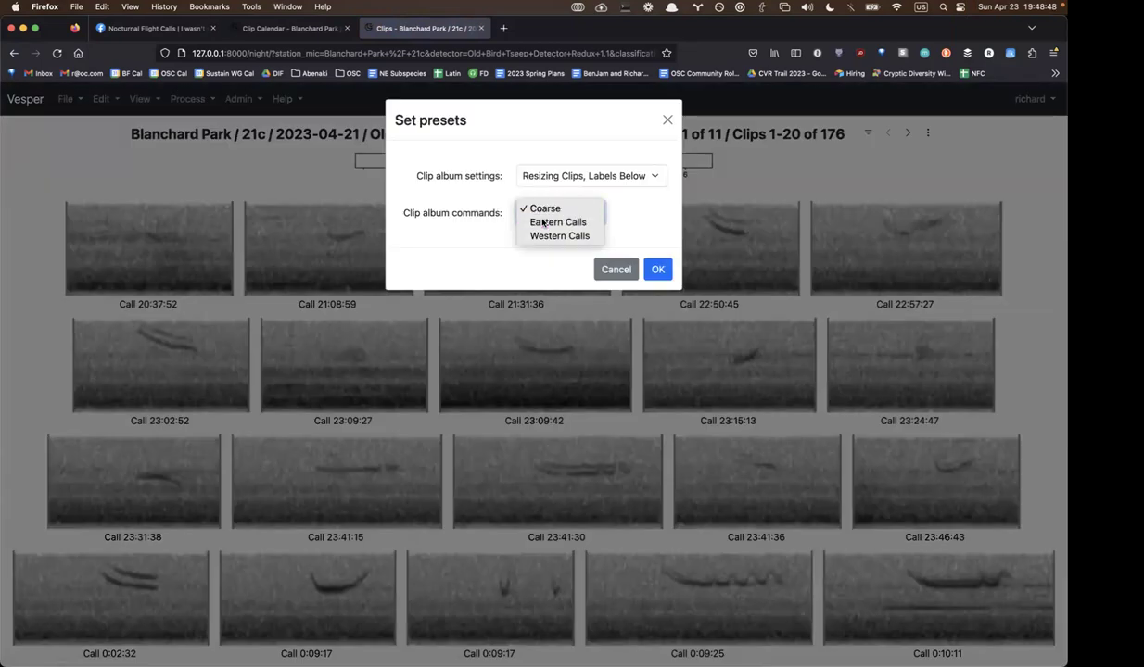
{"action": "left_click", "coordinate": [556, 223]}
{"action": "left_click", "coordinate": [659, 269]}
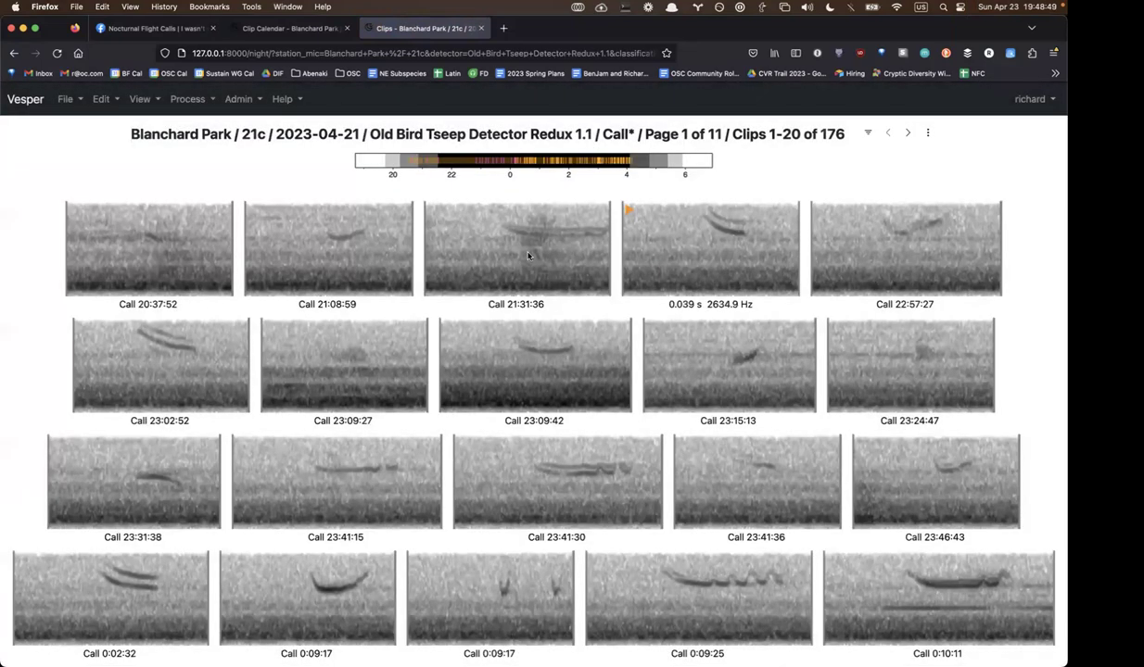
- Classify the 21:31:36 clip as WTSP and the 22:50:45 clip as SAVS
{"action": "left_click", "coordinate": [551, 269]}
{"action": "key", "text": "w"}
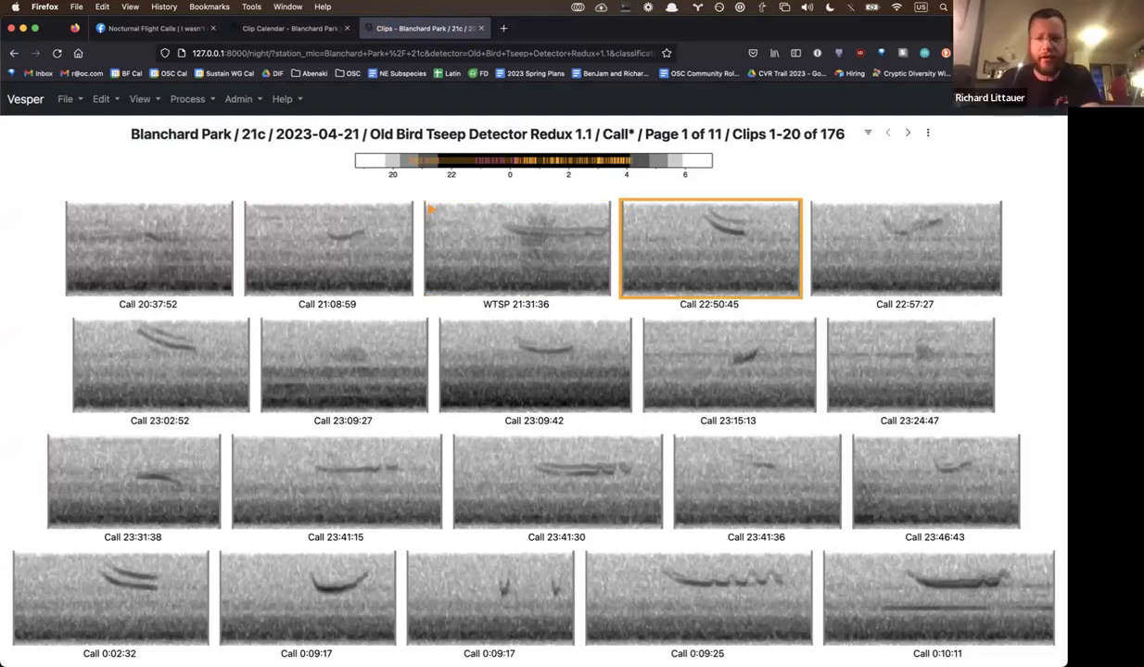
{"action": "key", "text": "s"}
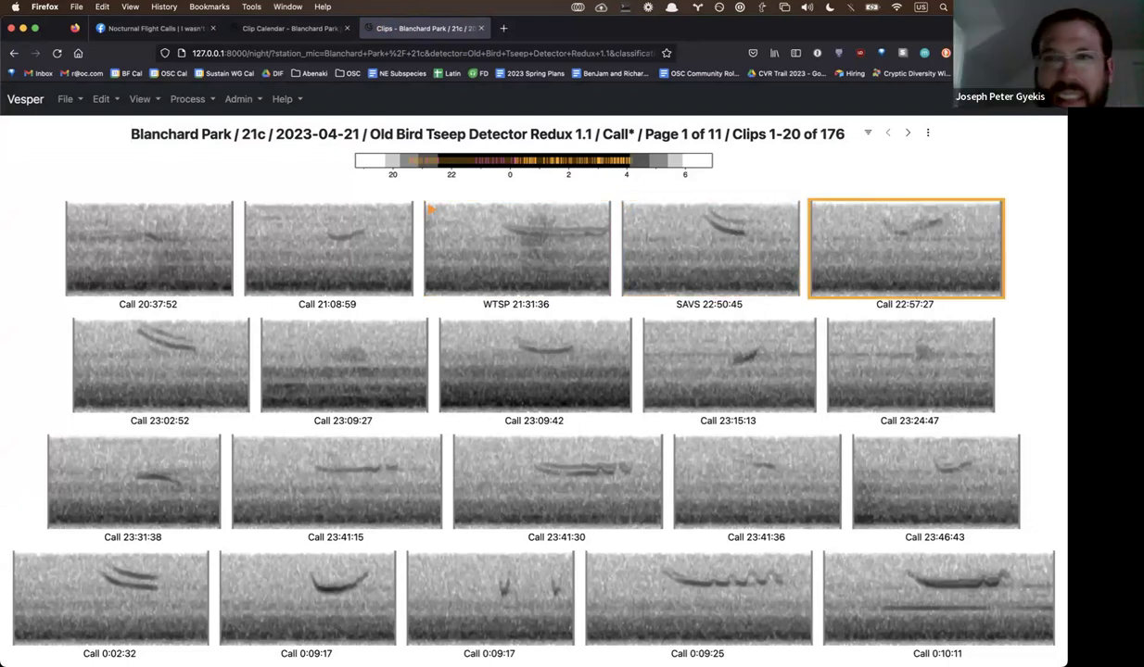
{"action": "key", "text": "super+Tab"}
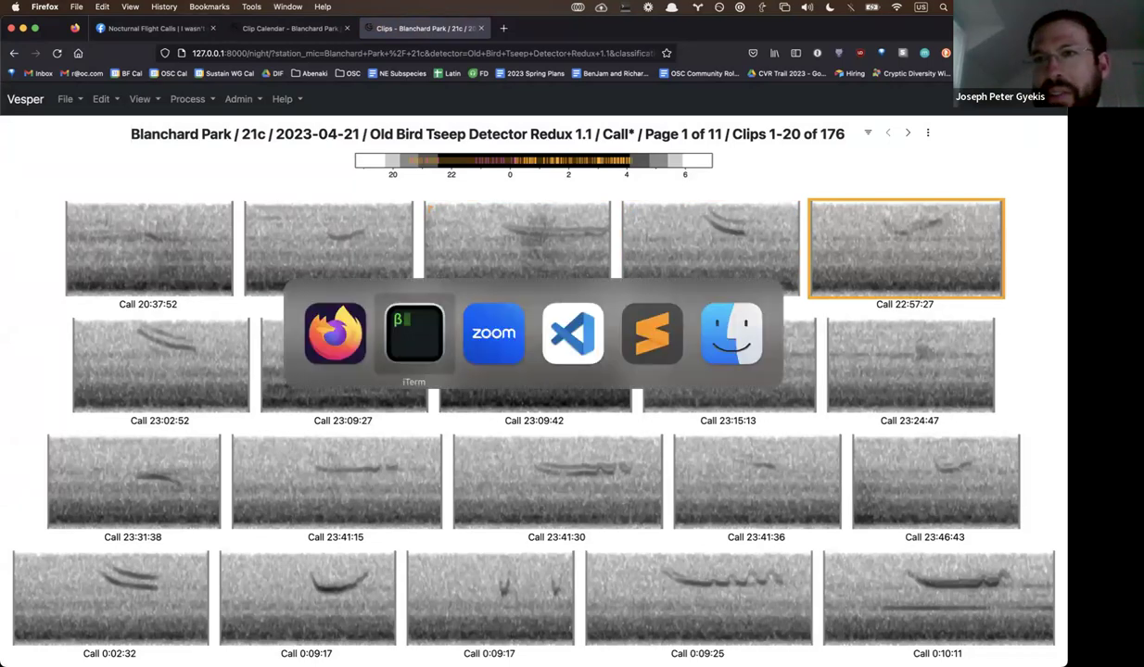
{"action": "key", "text": "Escape"}
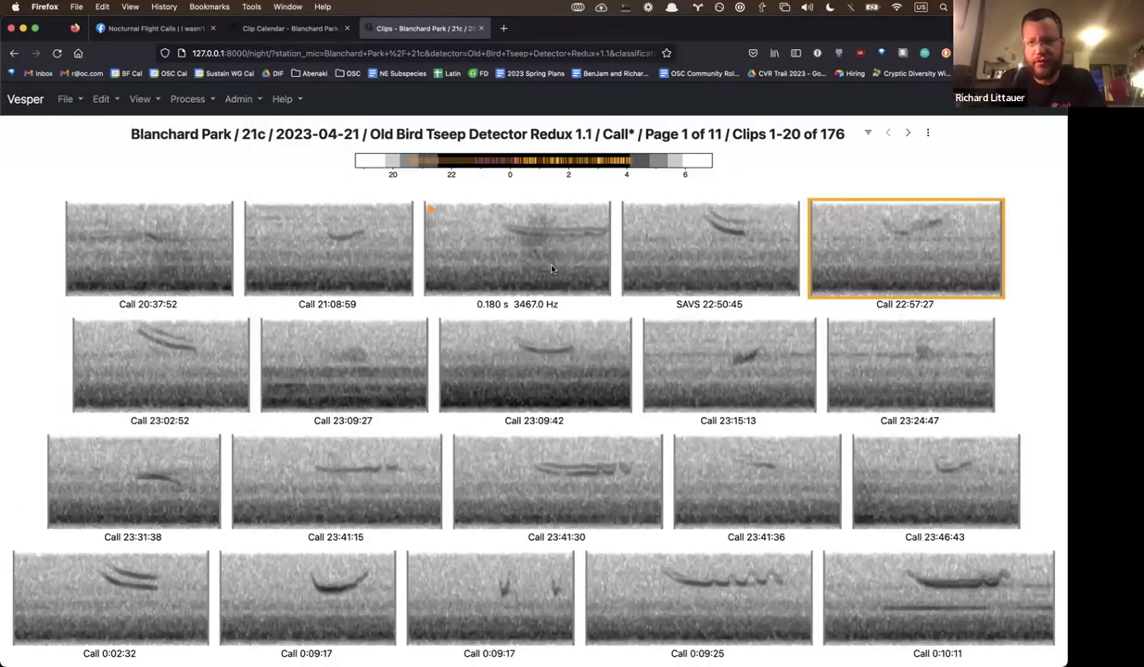
- Classify the 22:57:27 clip as Sparrow and the 23:02:52 clip as SAVS, and leave the 23:09:27 clip as Call
{"action": "key", "text": "s"}
{"action": "key", "text": "Left"}
{"action": "key", "text": "shift+s"}
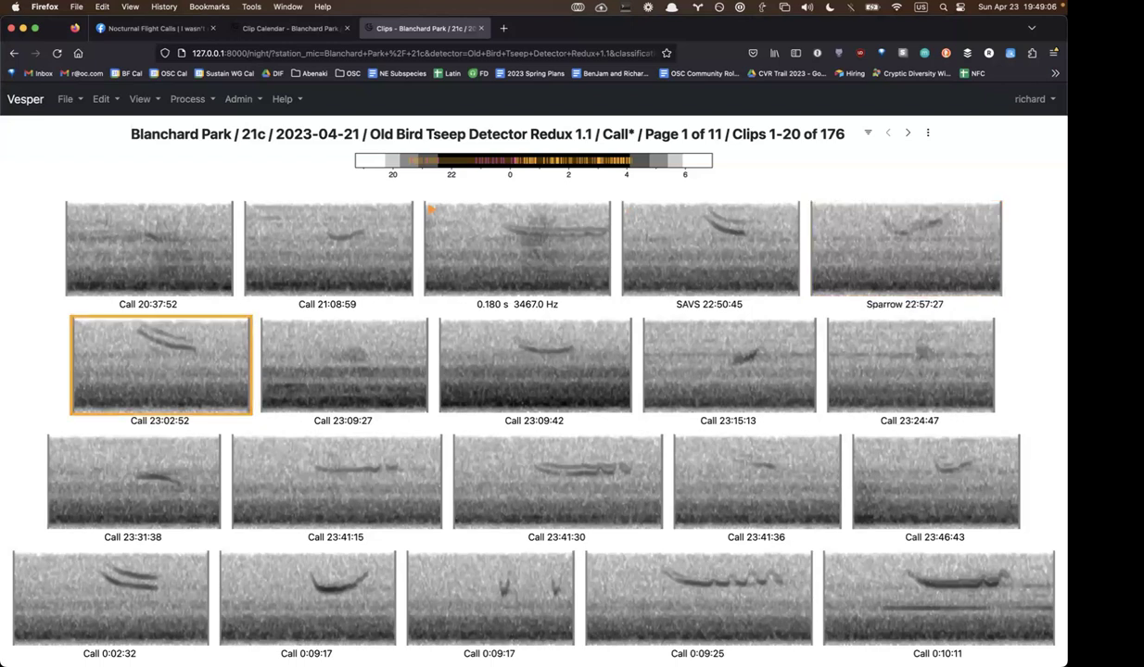
{"action": "key", "text": "s"}
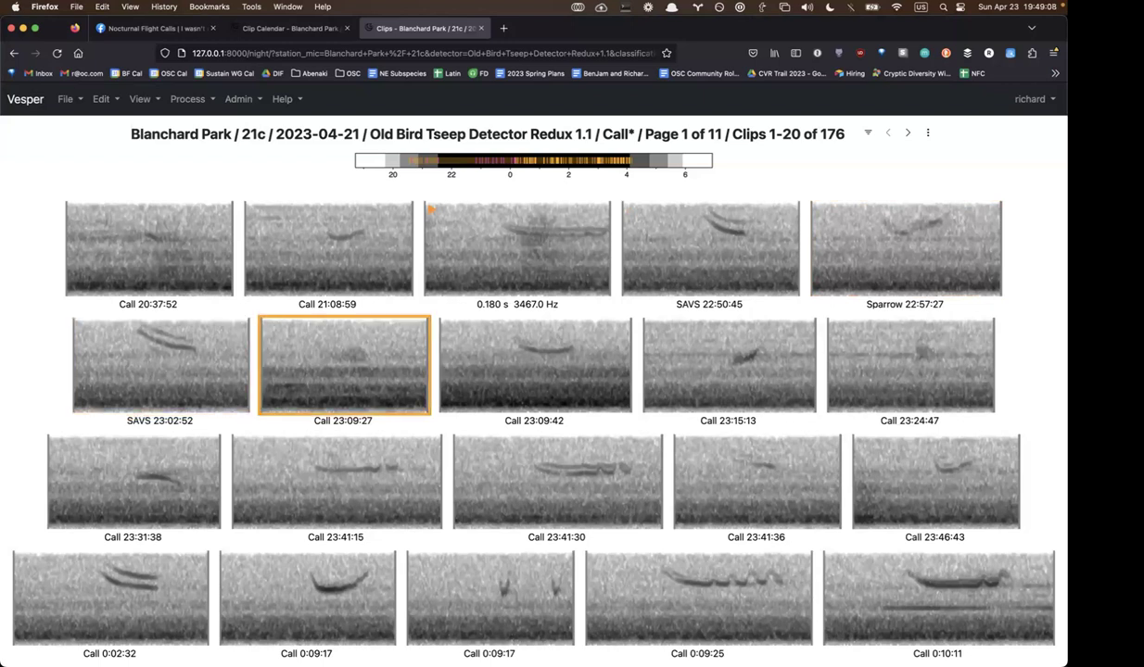
{"action": "key", "text": "Right"}
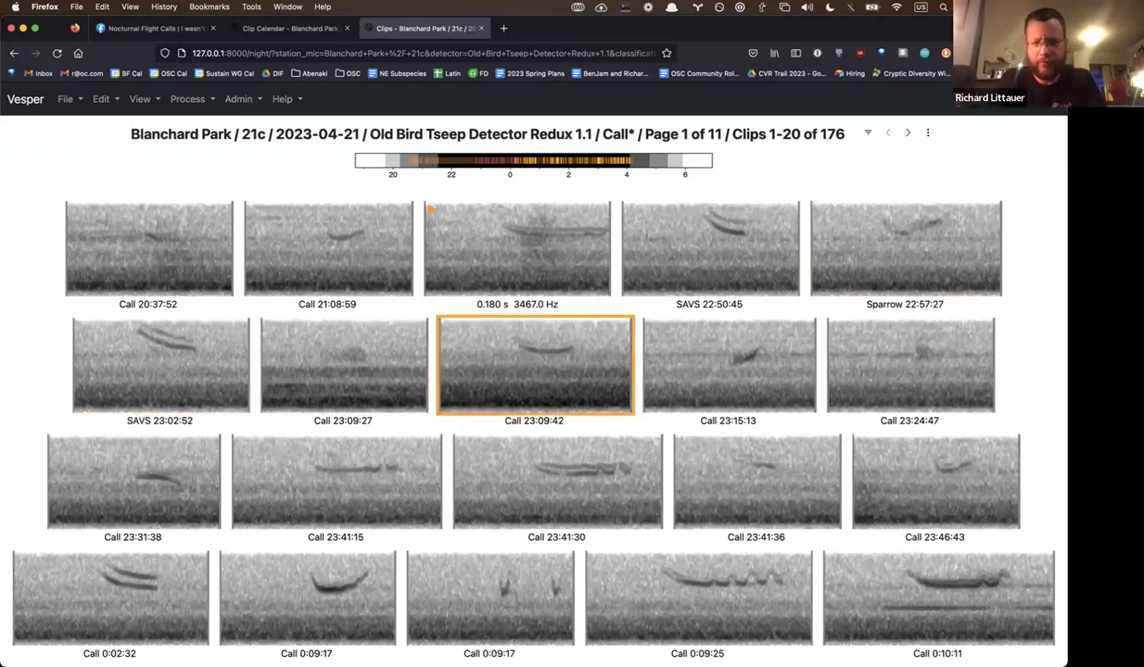
- Compare the clips around 23:09:42 and classify the 23:09:42 clip as Sparrow
{"action": "key", "text": "Right"}
{"action": "key", "text": "Right"}
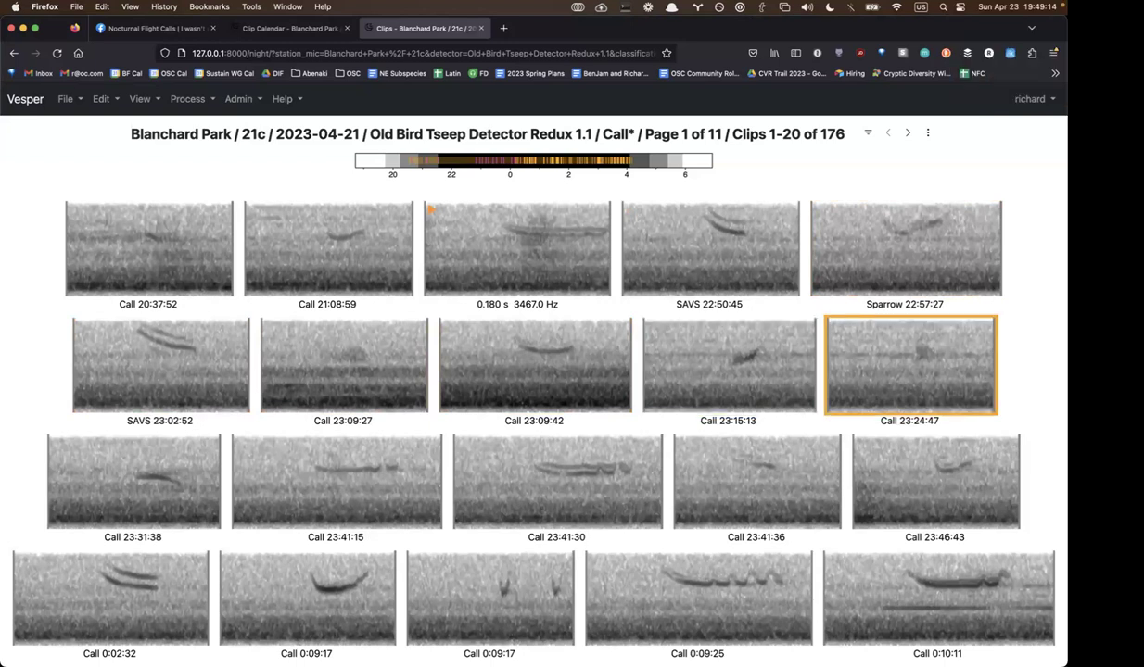
{"action": "key", "text": "Left"}
{"action": "key", "text": "Left"}
{"action": "key", "text": "Right"}
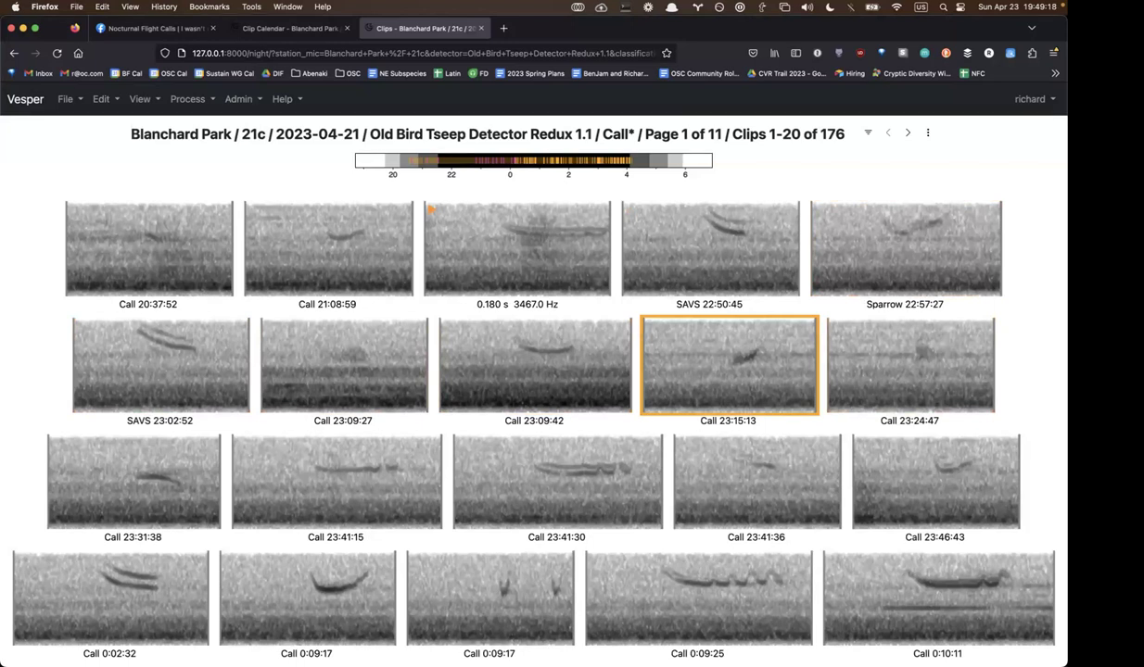
{"action": "key", "text": "Left"}
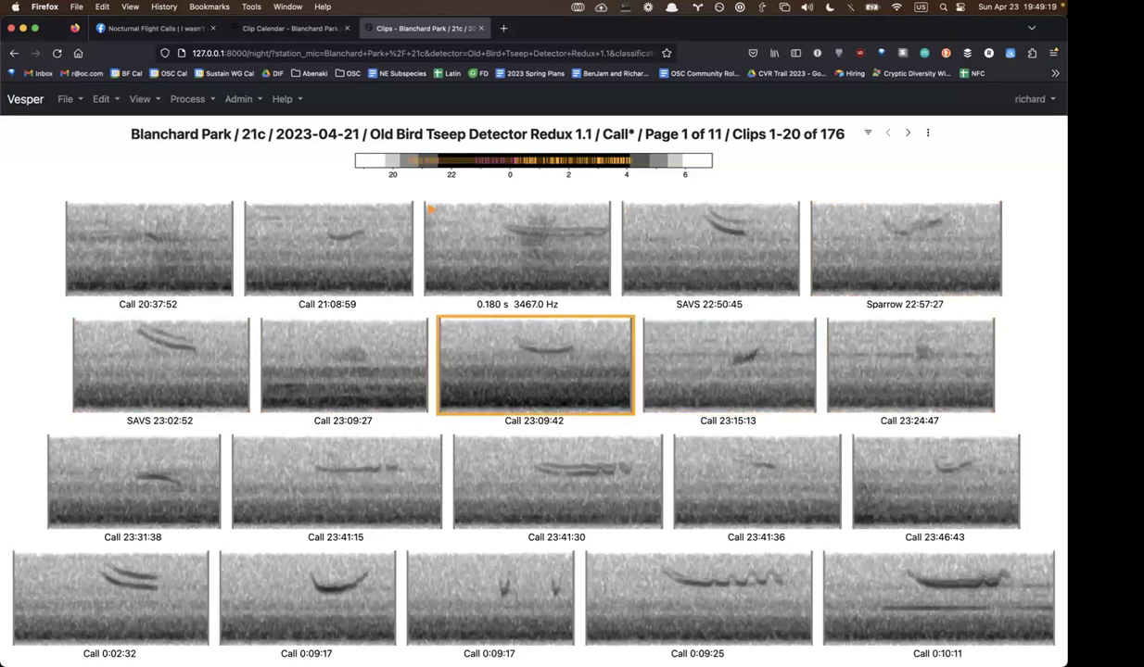
{"action": "key", "text": "s"}
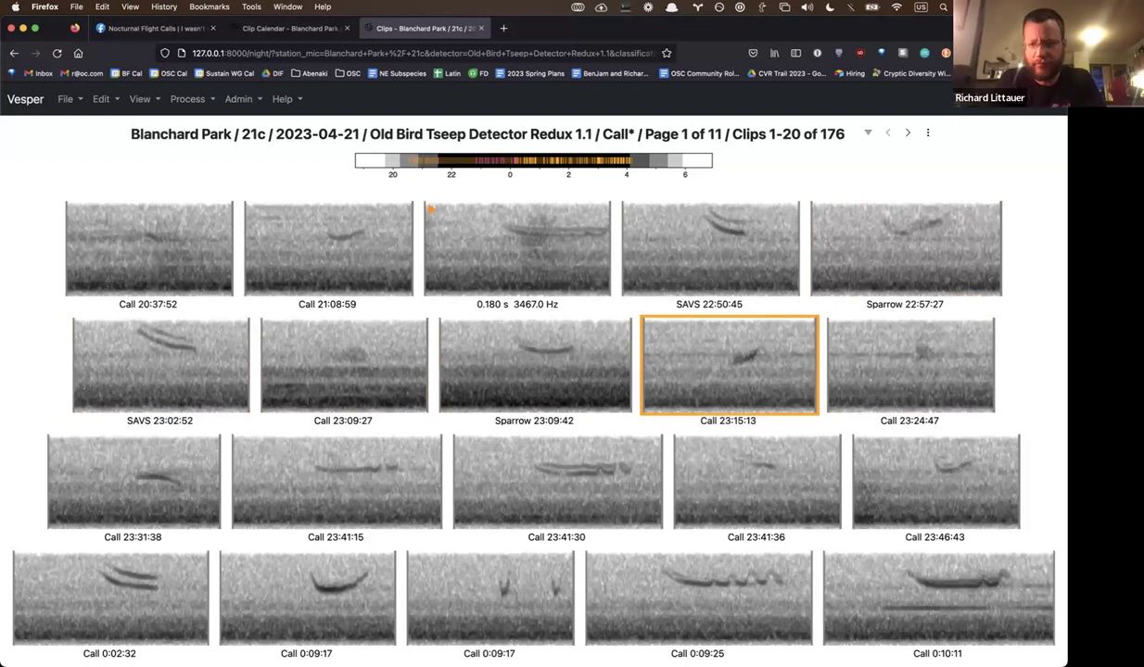
- Switch to iTerm and search the Blanchard Park 2023 files for "YRWA" with ag
{"action": "key", "text": "super+Tab"}
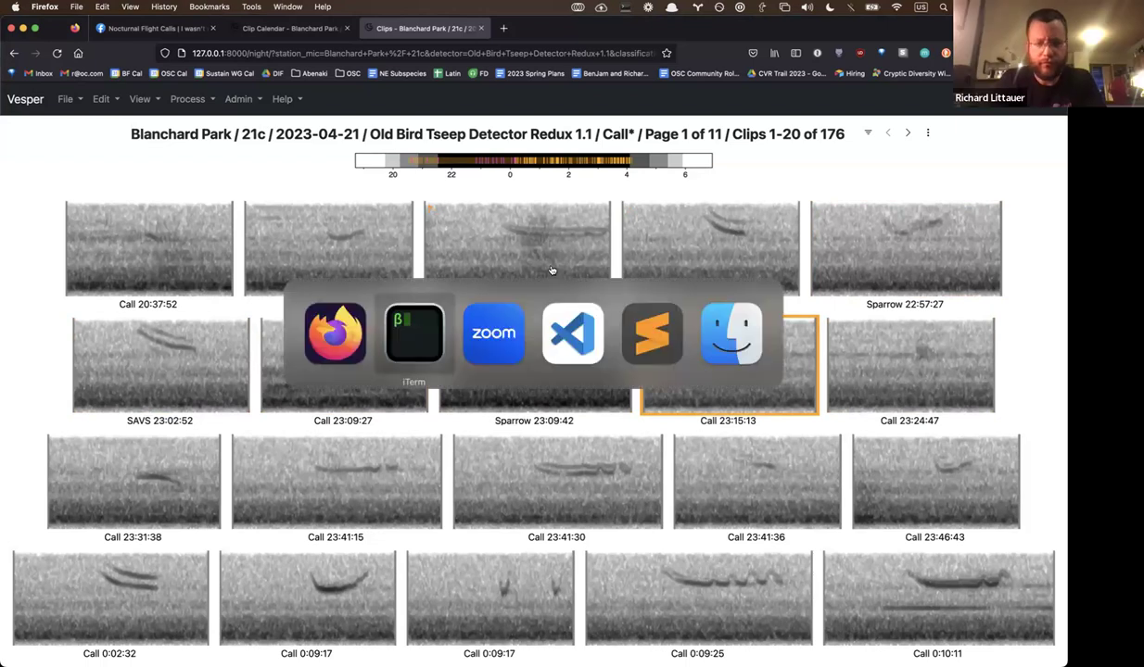
{"action": "type", "text": "ag \"YRA"}
{"action": "key", "text": "BackSpace"}
{"action": "type", "text": "WA\""}
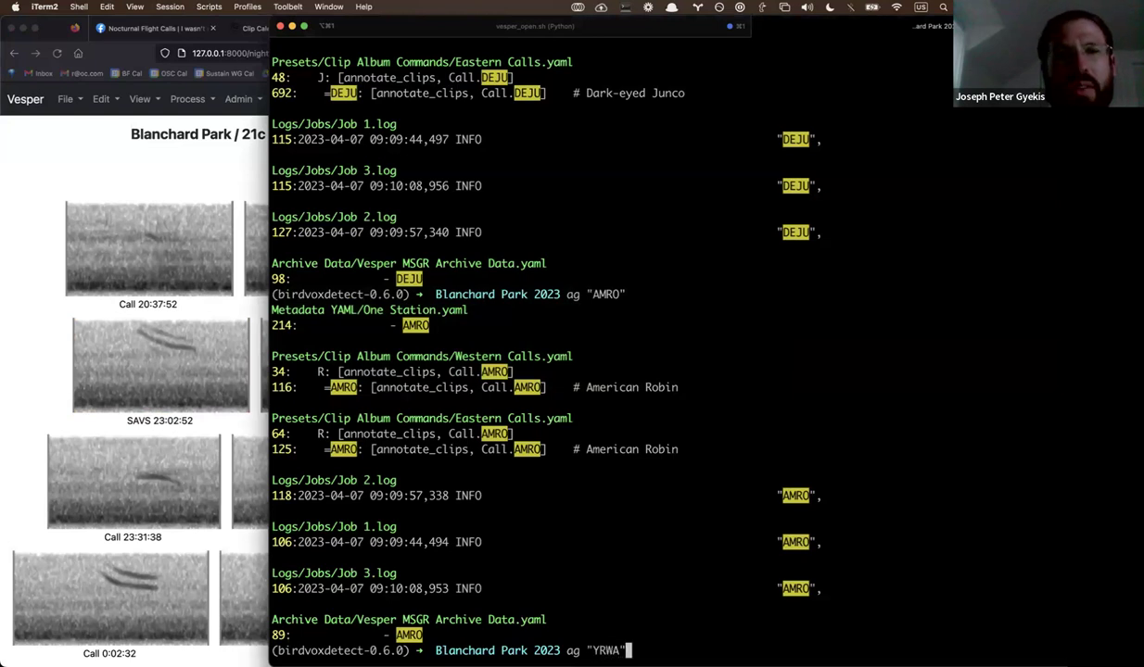
{"action": "key", "text": "Return"}
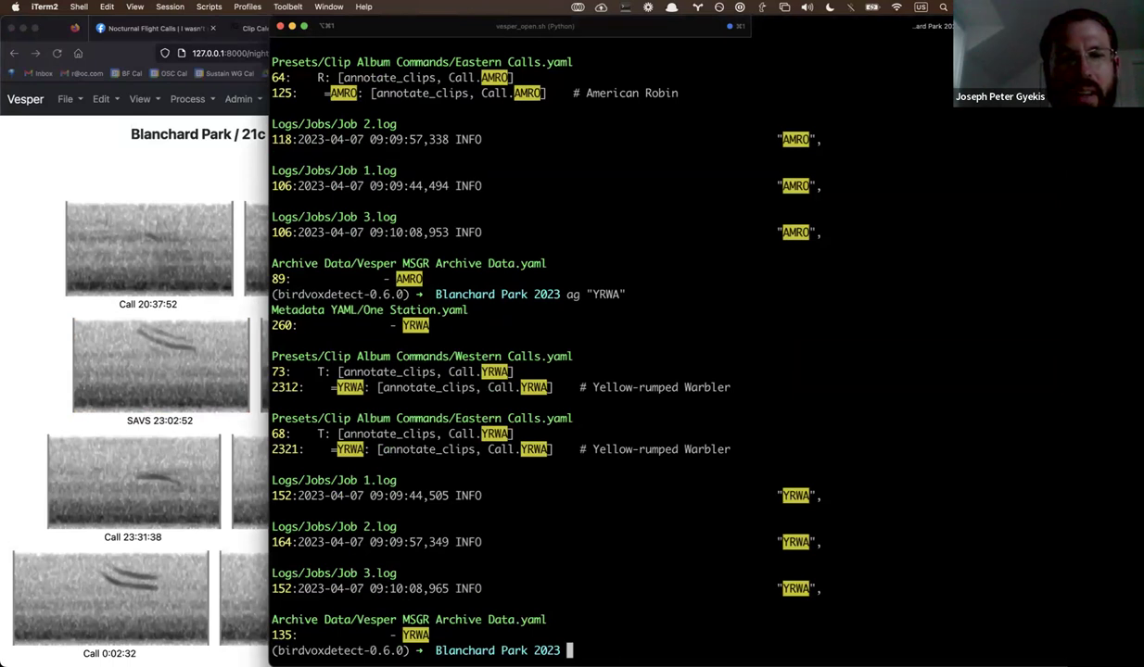
- Return to Firefox and classify the 23:15:13 clip as YRWA, 23:31:38 as PAWA, and 23:41:15 and 23:41:30 as WTSP
{"action": "key", "text": "super+Tab"}
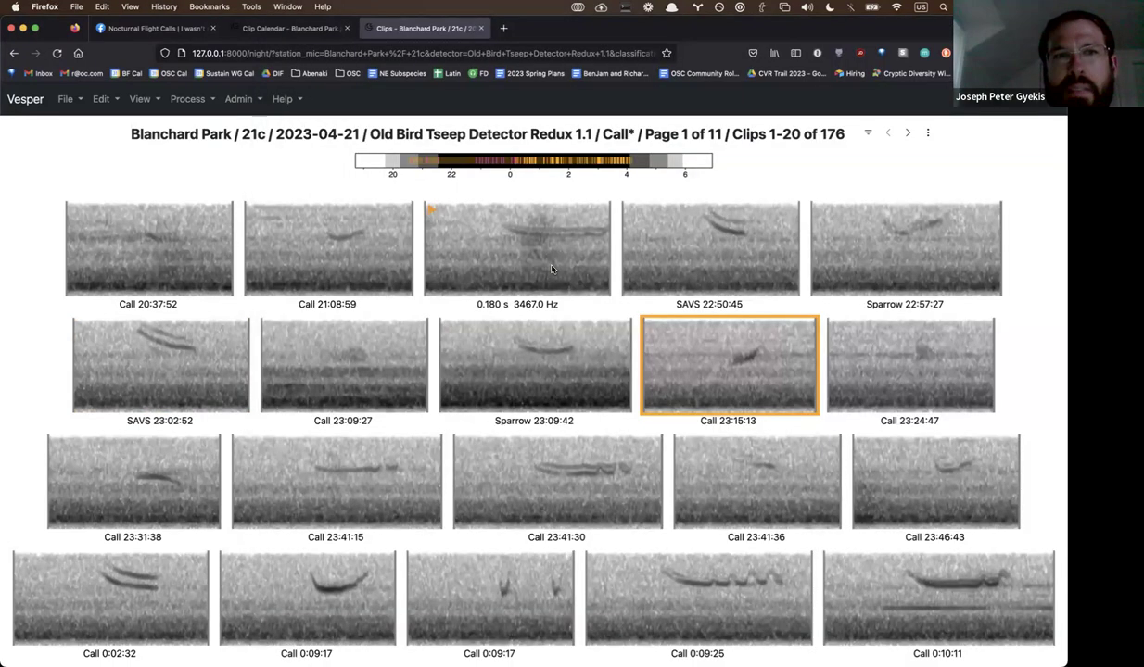
{"action": "left_click", "coordinate": [133, 481]}
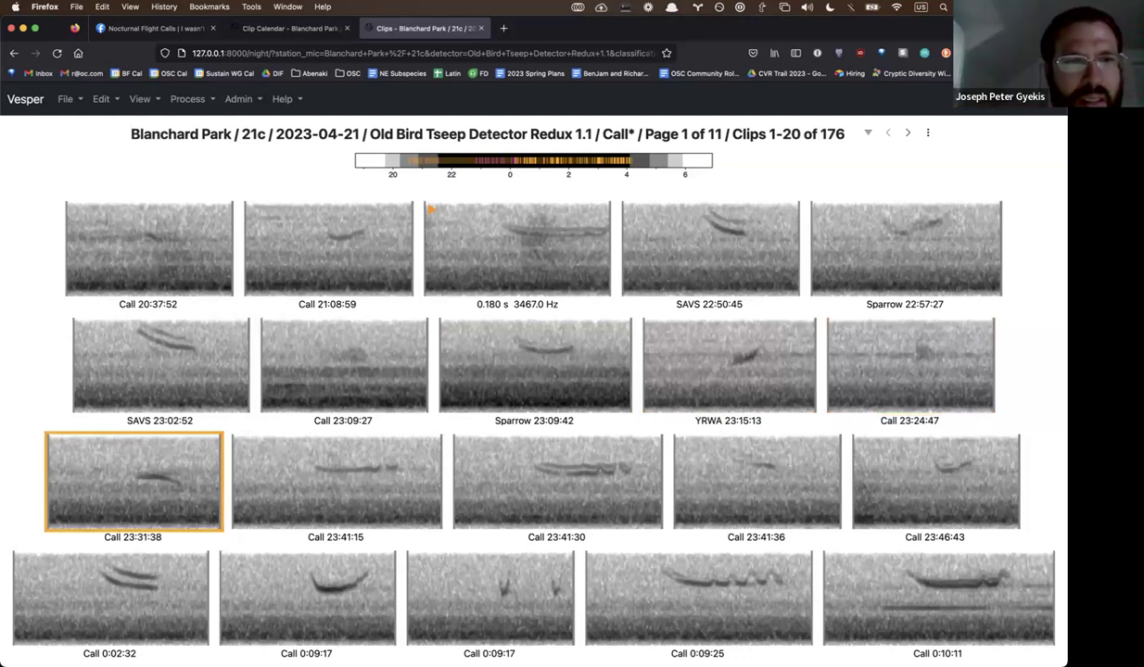
{"action": "key", "text": "p"}
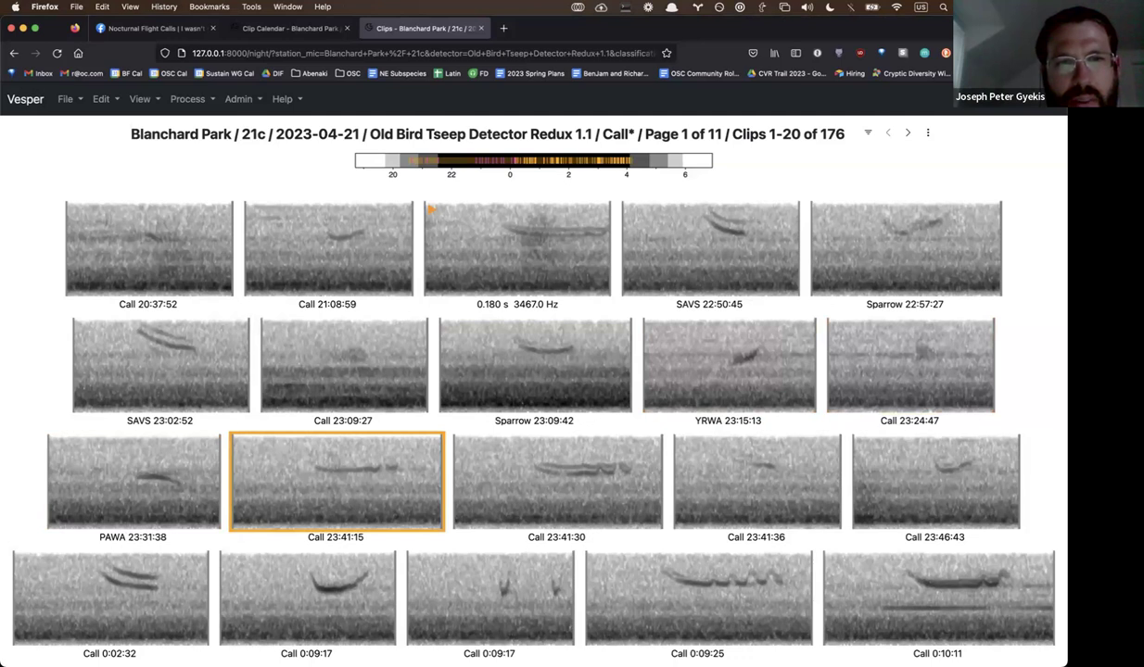
{"action": "key", "text": "w"}
{"action": "key", "text": "w"}
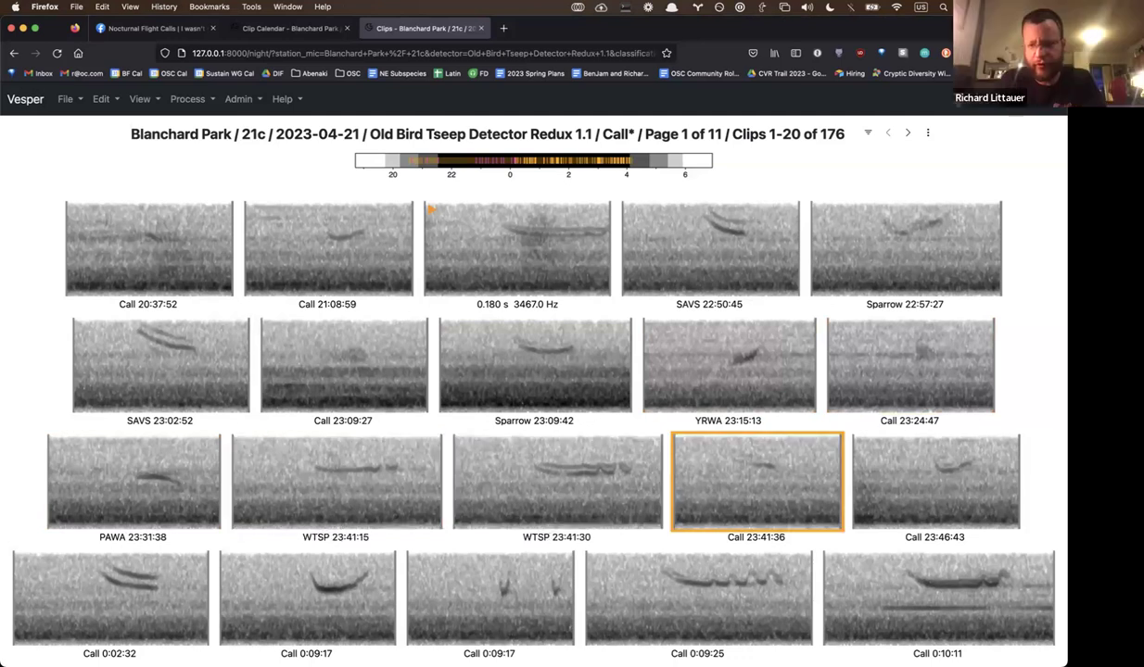
- Leave the 23:41:36 and 23:24:47 clips as Call, and classify 23:46:43 as CHSP, 0:02:32 as SAVS and the first 0:09:17 clip as CHSP
{"action": "key", "text": "period"}
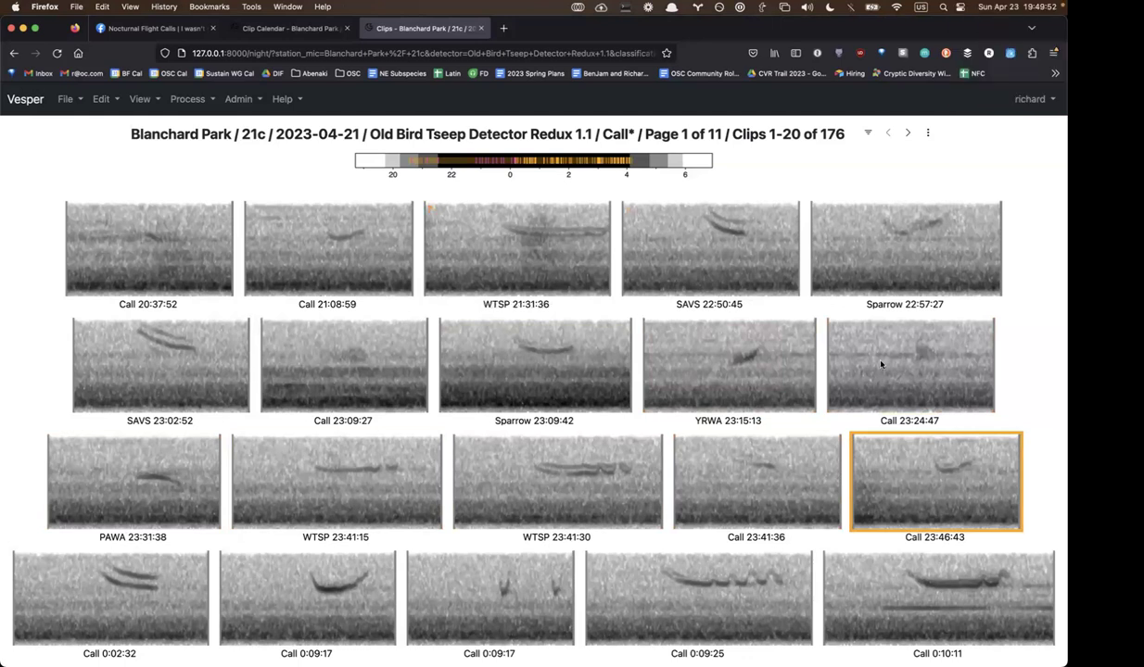
{"action": "left_click", "coordinate": [964, 375]}
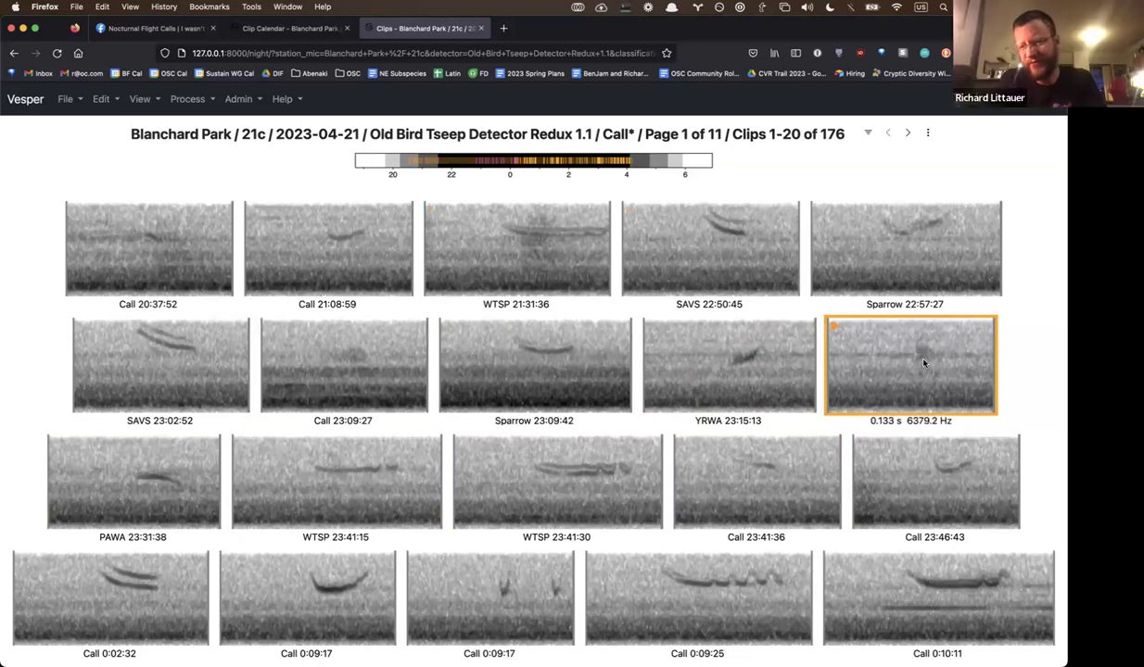
{"action": "left_click", "coordinate": [876, 459]}
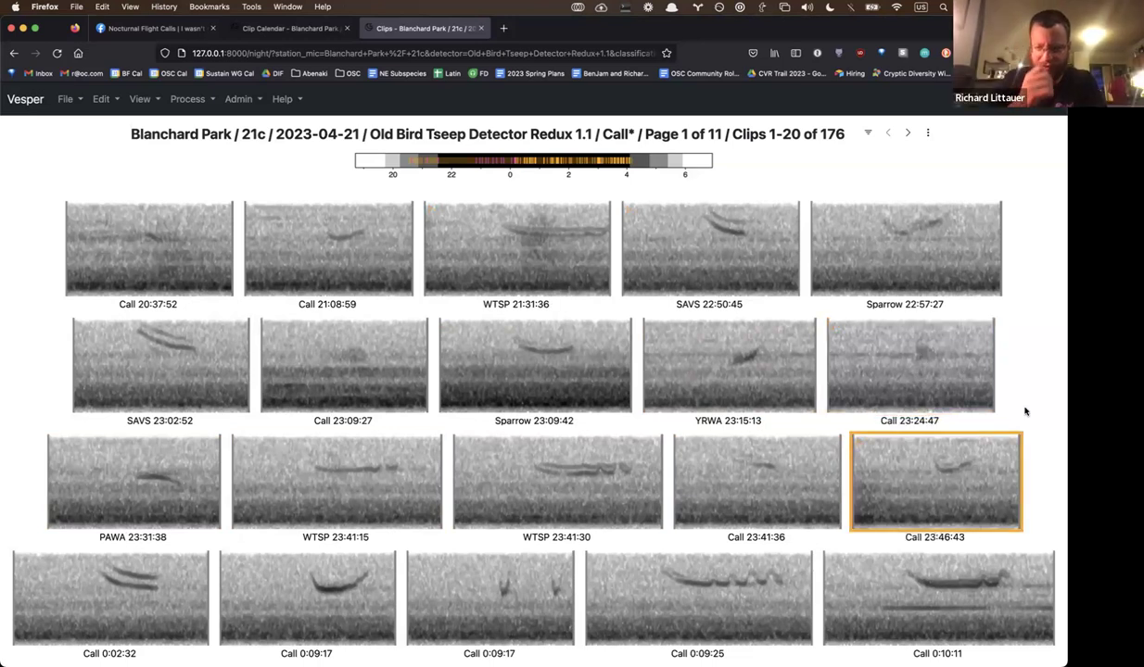
{"action": "key", "text": "c"}
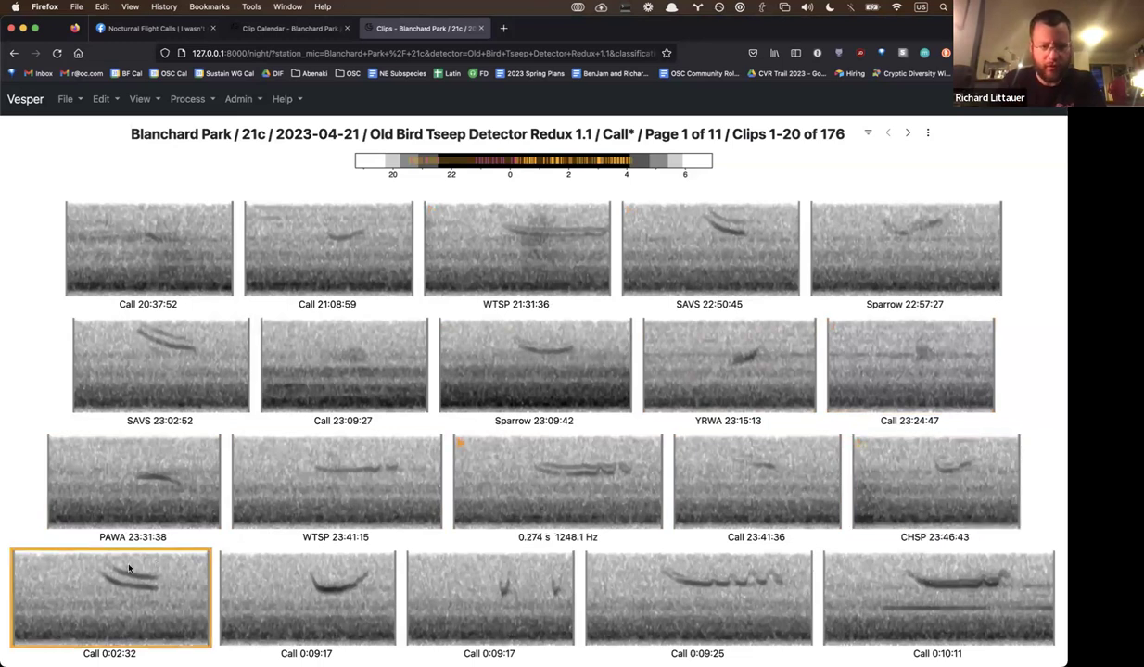
{"action": "key", "text": "s"}
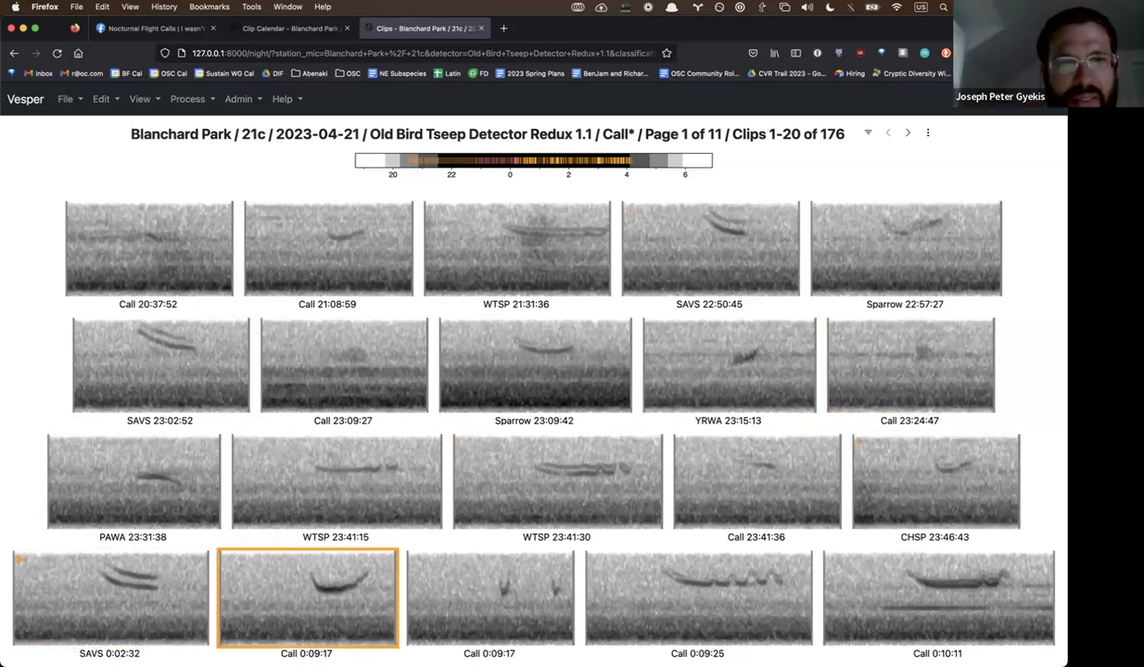
{"action": "key", "text": "c"}
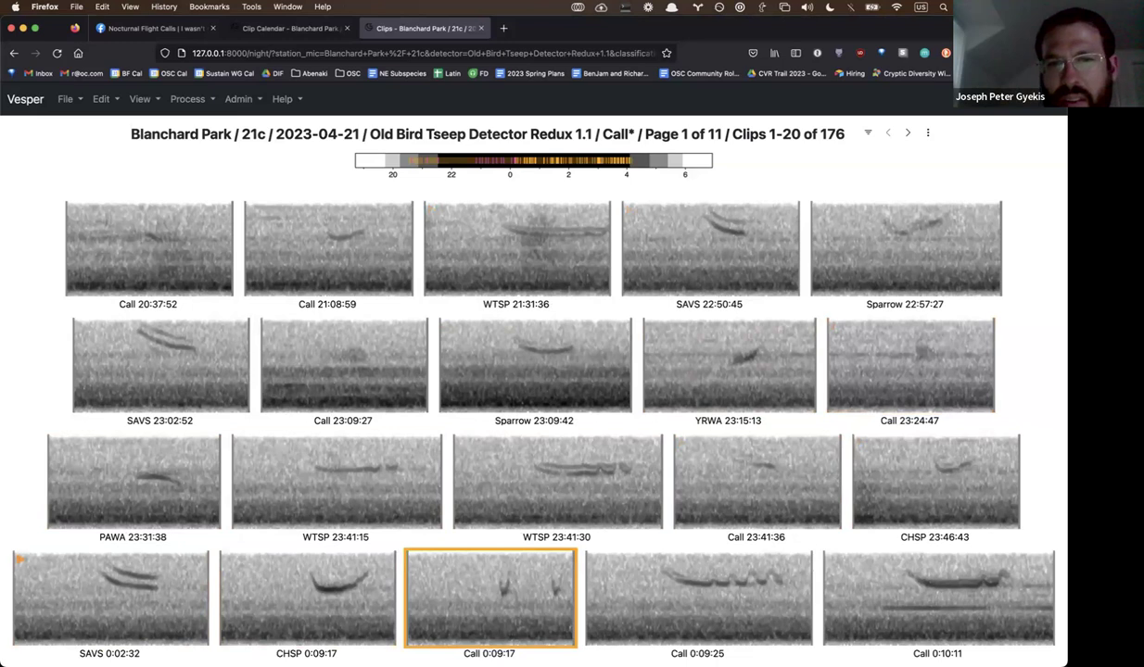
- Finish the remaining page 1 clips, marking the second 0:09:17 clip as DEJU and 0:09:25 as WTSP, and go on to page 2
{"action": "key", "text": "d"}
{"action": "key", "text": "w"}
{"action": "key", "text": "c"}
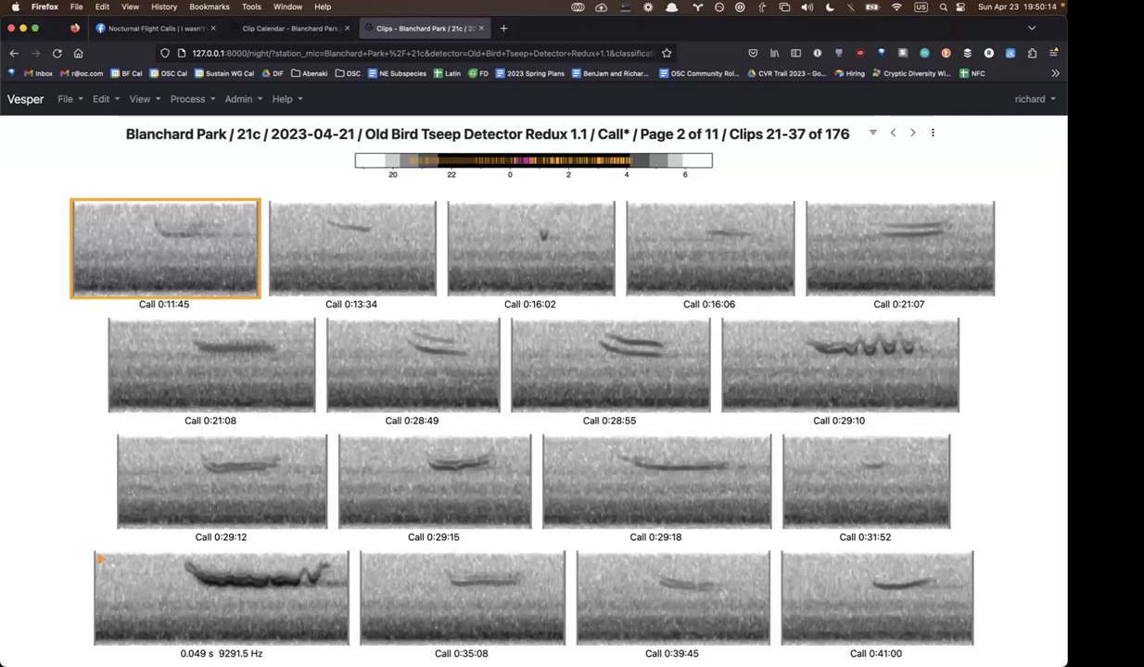
- Classify the 0:11:45 clip as passerine sp., 0:13:34 and 0:21:07 as Sparrow, and 0:16:02 as DEJU, leaving 0:16:06 as Call
{"action": "key", "text": "p"}
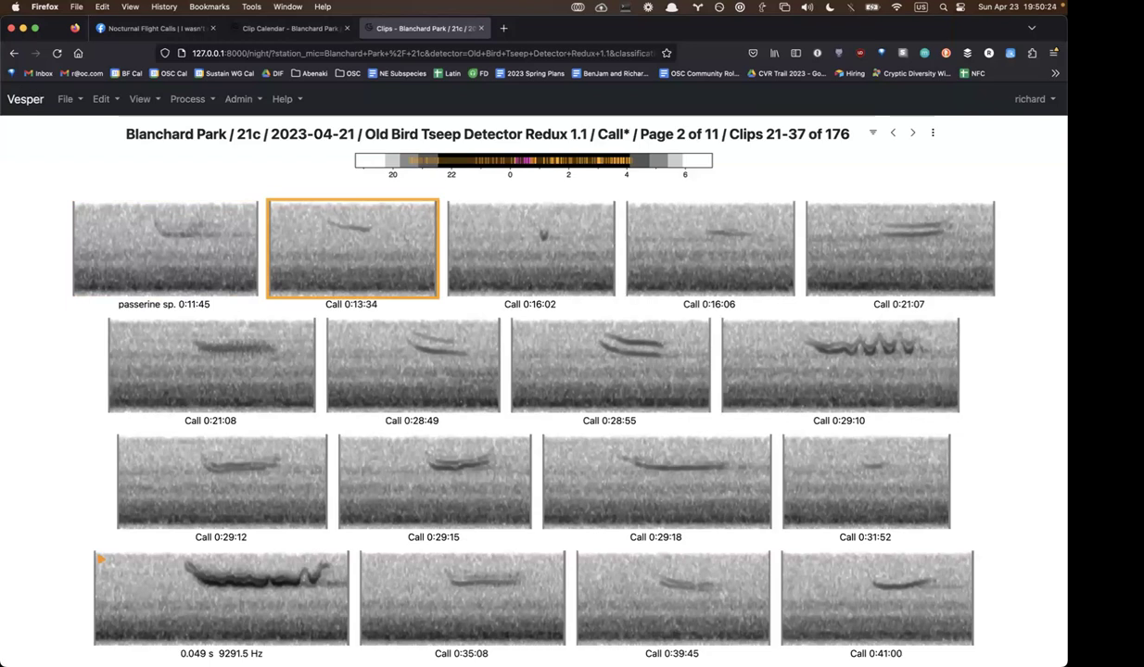
{"action": "key", "text": "s"}
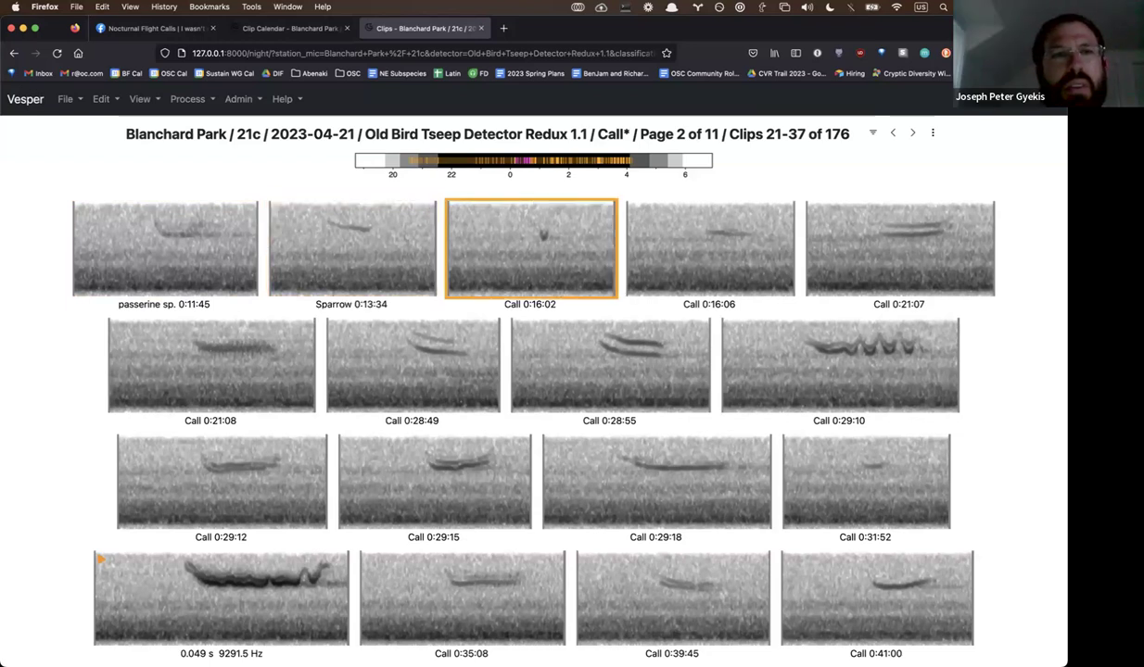
{"action": "key", "text": "d"}
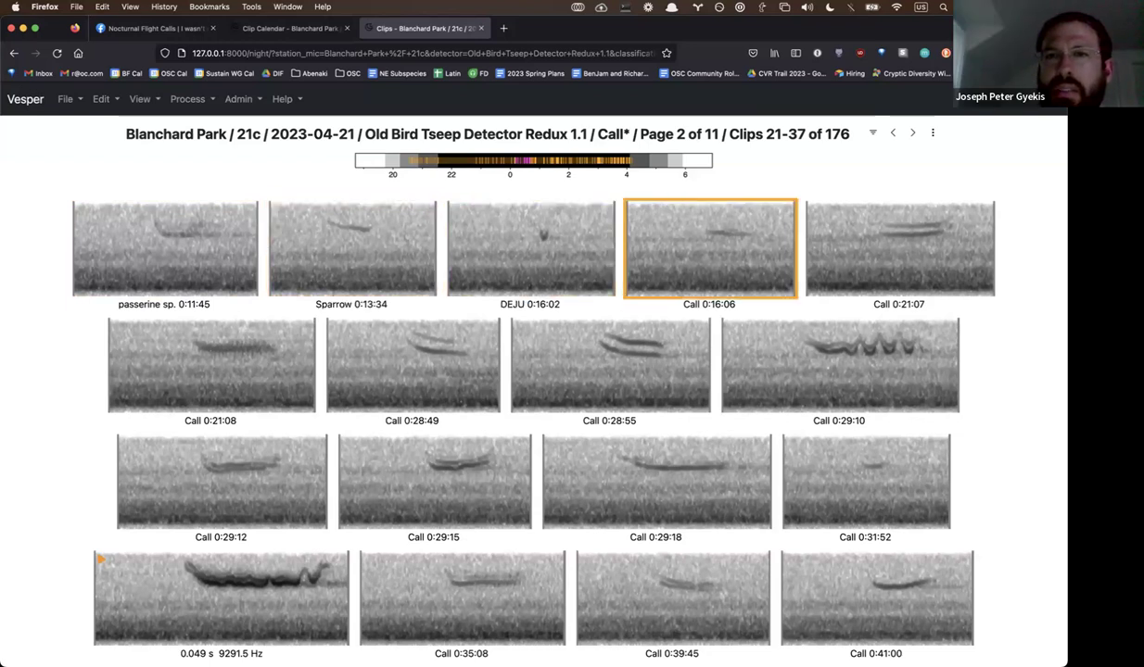
{"action": "key", "text": "c"}
{"action": "key", "text": "s"}
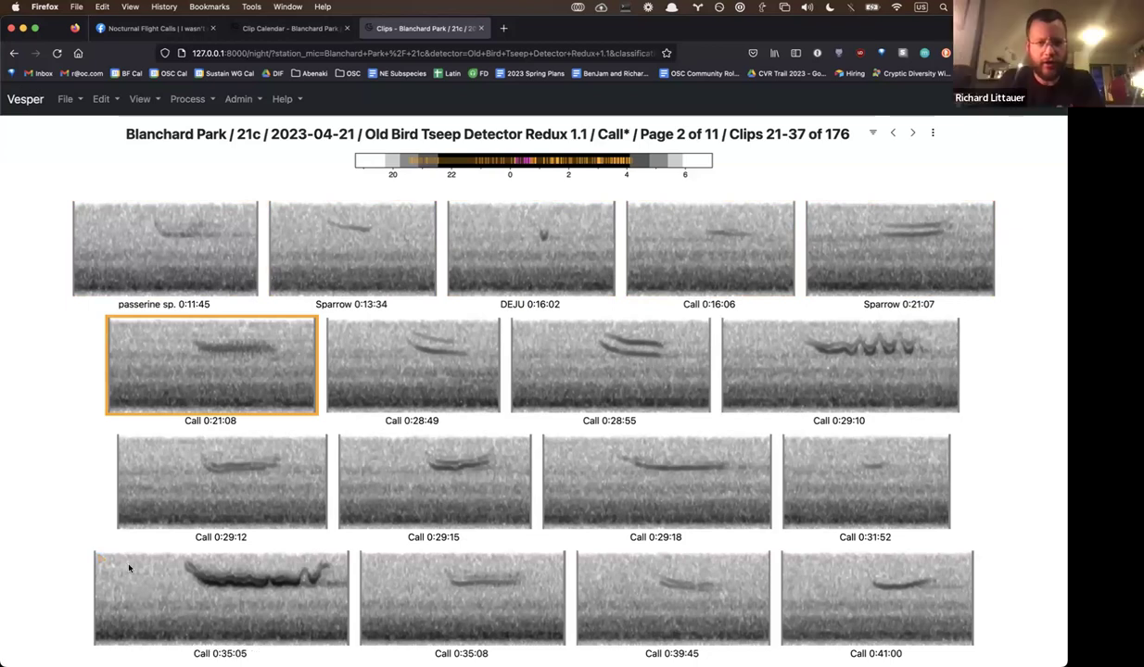
- Switch to iTerm and search the Blanchard Park 2023 files for "SWSP" with ag
{"action": "key", "text": "super+Tab"}
{"action": "key", "text": "Up"}
{"action": "key", "text": "BackSpace"}
{"action": "key", "text": "BackSpace"}
{"action": "key", "text": "BackSpace"}
{"action": "key", "text": "BackSpace"}
{"action": "key", "text": "BackSpace"}
{"action": "key", "text": "BackSpace"}
{"action": "type", "text": "\"SW"}
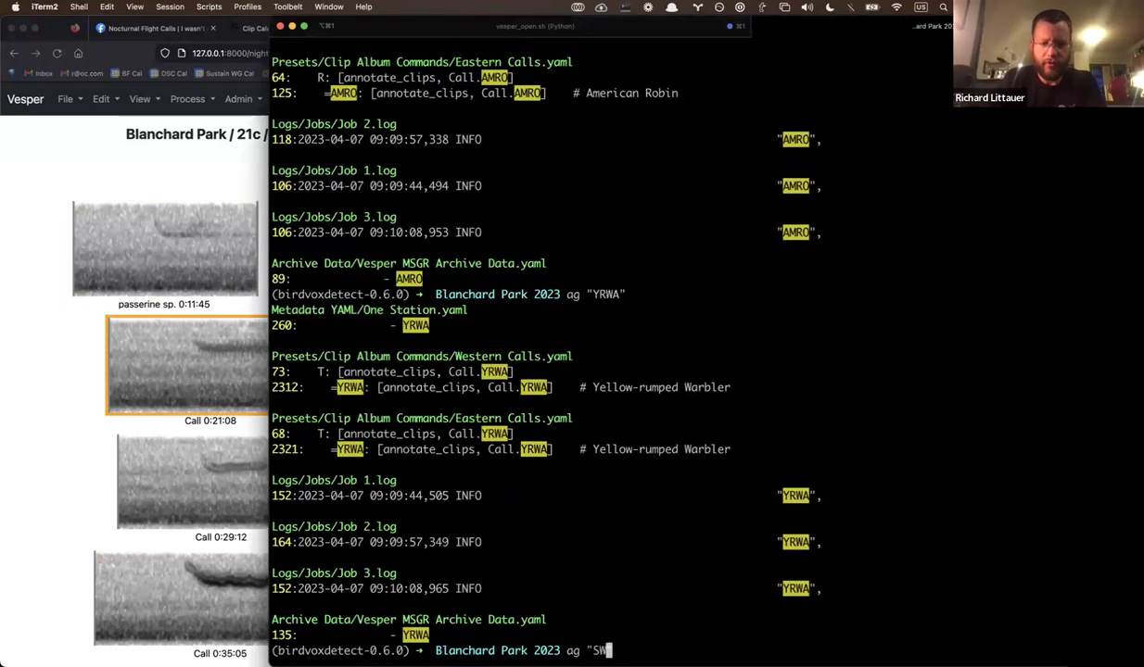
{"action": "type", "text": "SP\""}
{"action": "key", "text": "Return"}
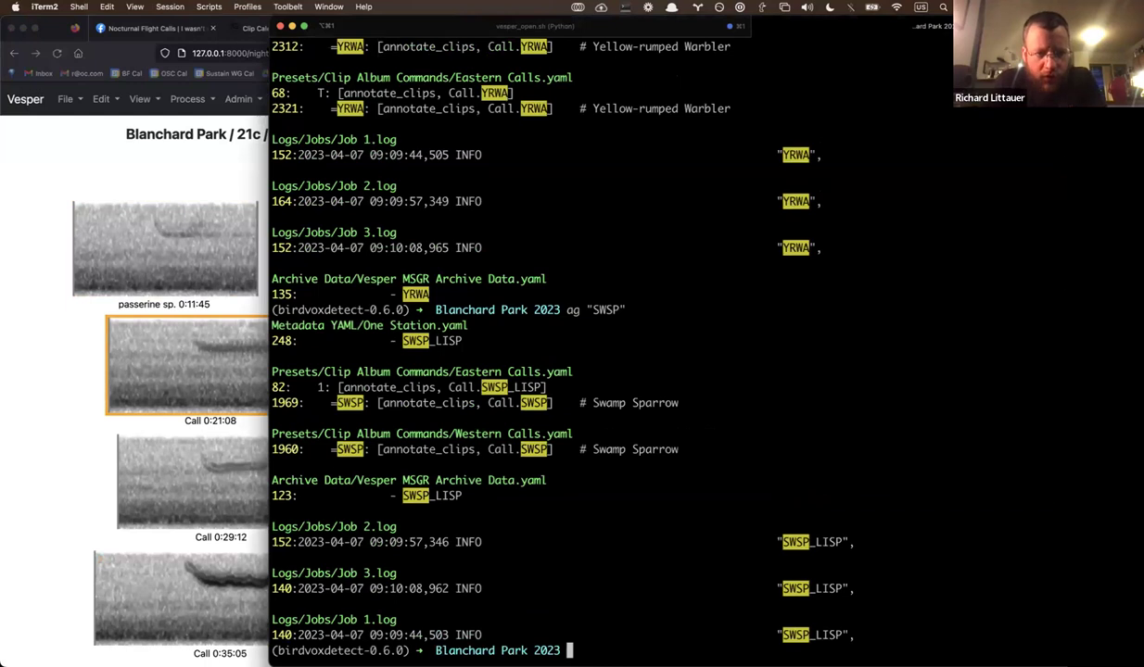
- Return to Firefox and classify the 0:21:08 clip as SWSP_LISP, 0:28:49 and 0:28:55 as SAVS, and 0:29:10 as WTSP
{"action": "key", "text": "super+Tab"}
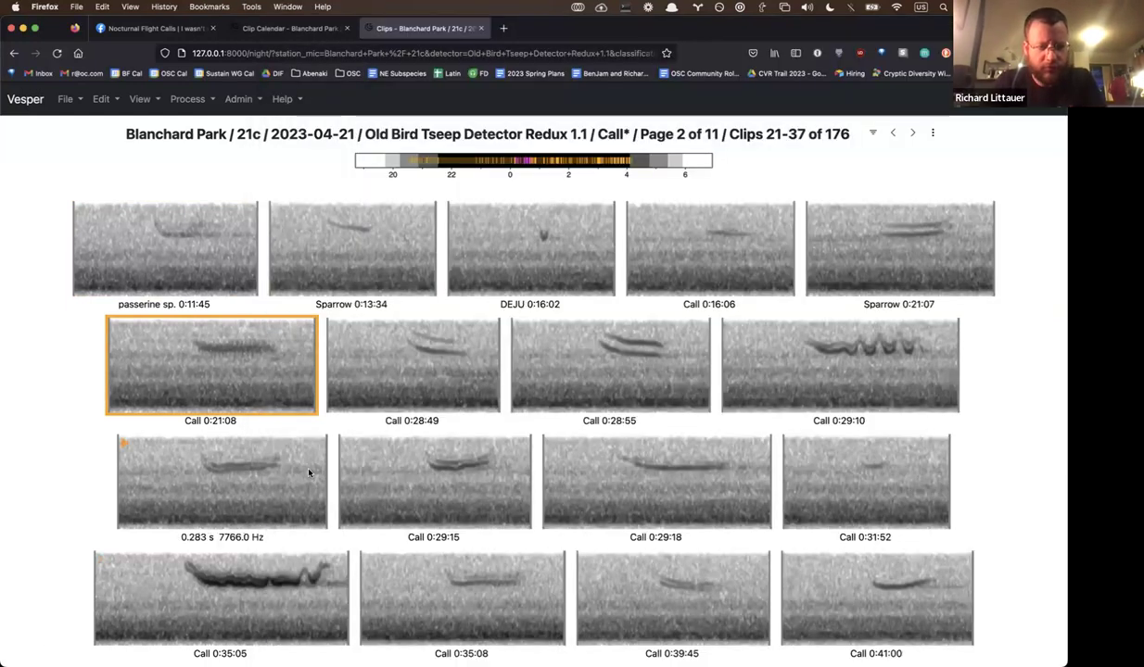
{"action": "key", "text": "1"}
{"action": "key", "text": "s"}
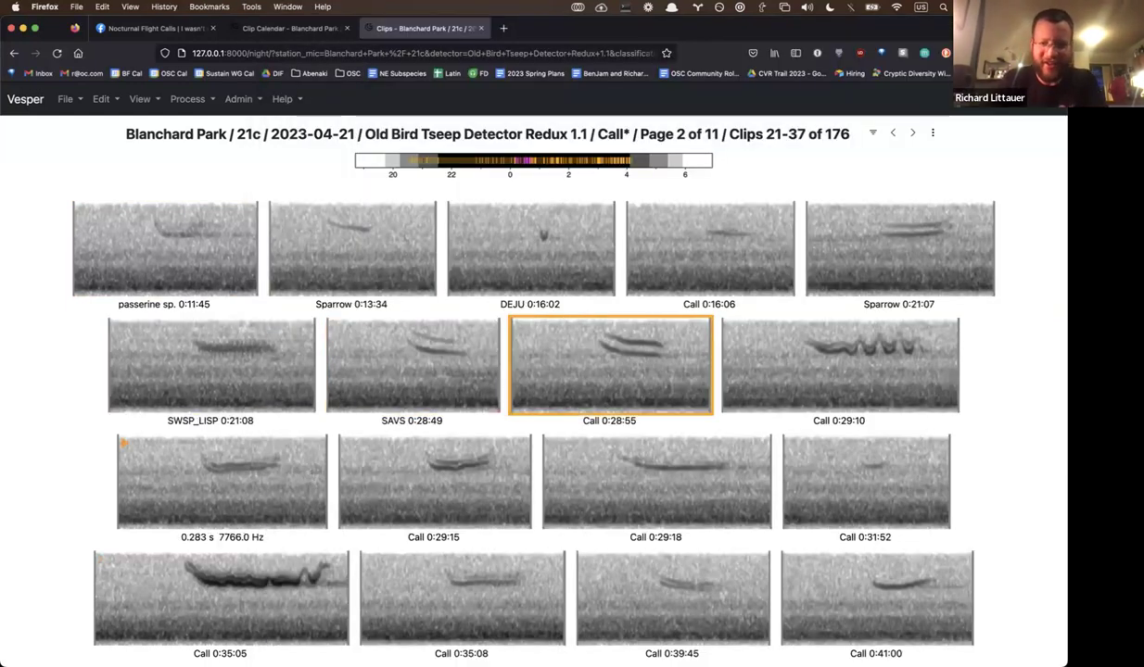
{"action": "key", "text": "s"}
{"action": "key", "text": "w"}
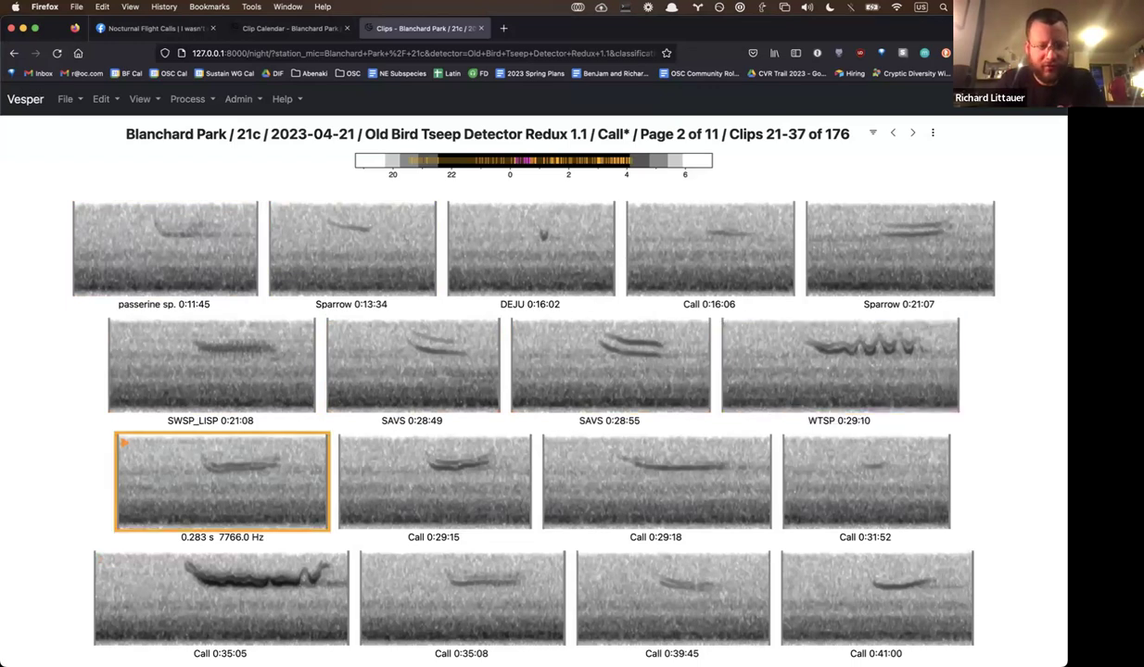
- Classify the 0:29:12, 0:29:15 and 0:29:18 clips as Sparrow, 0:35:05 as WTSP and 0:35:08 as SWSP_LISP, leaving 0:31:52 as Call
{"action": "key", "text": "shift+s"}
{"action": "key", "text": "shift+s"}
{"action": "key", "text": "shift+s"}
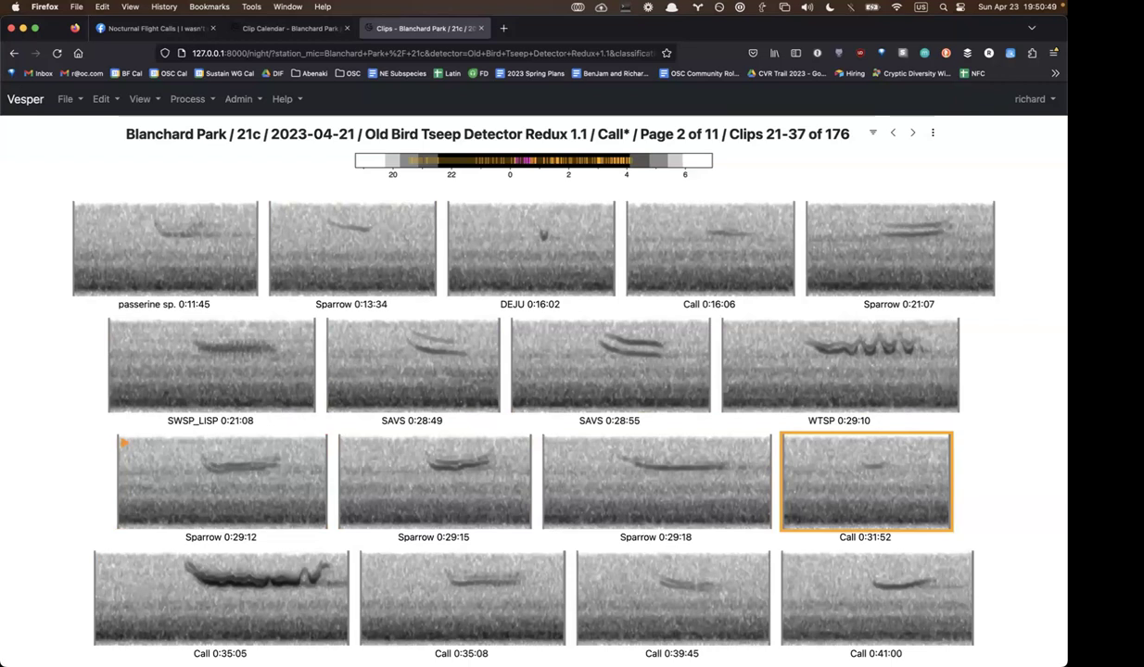
{"action": "left_click", "coordinate": [220, 598]}
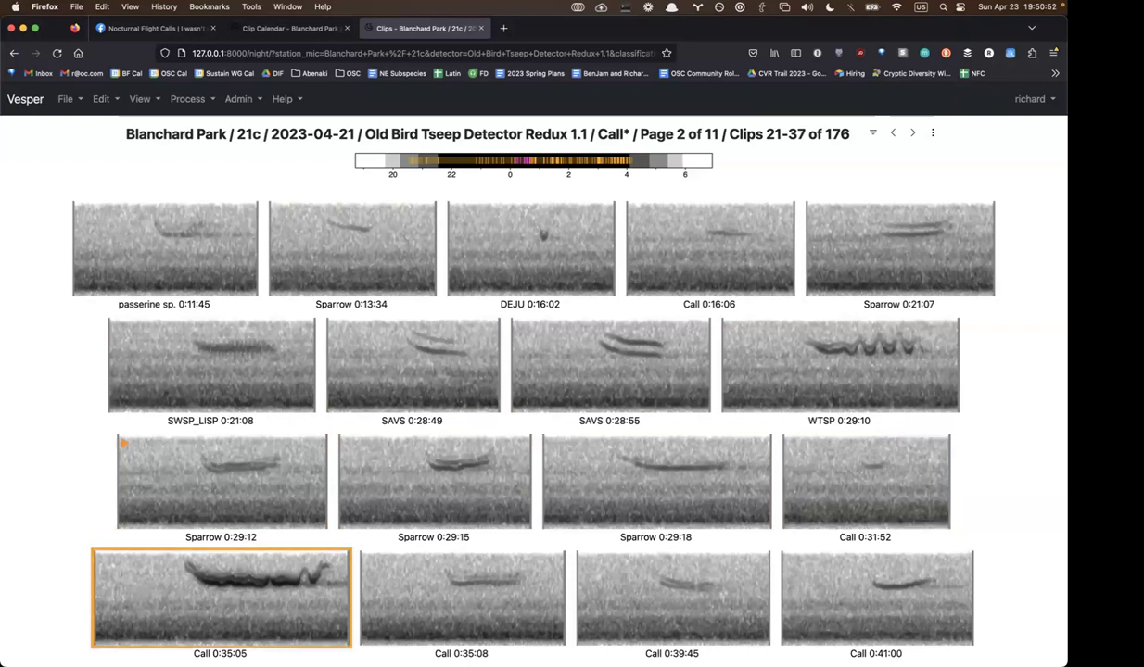
{"action": "key", "text": "shift+w"}
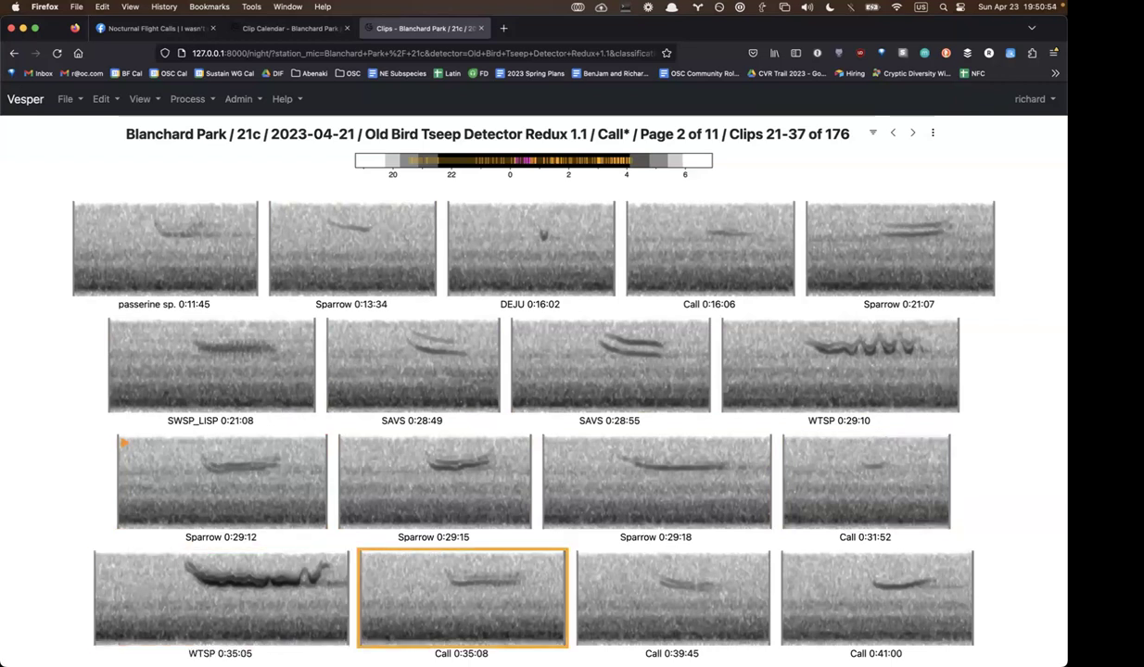
{"action": "key", "text": "shift+s"}
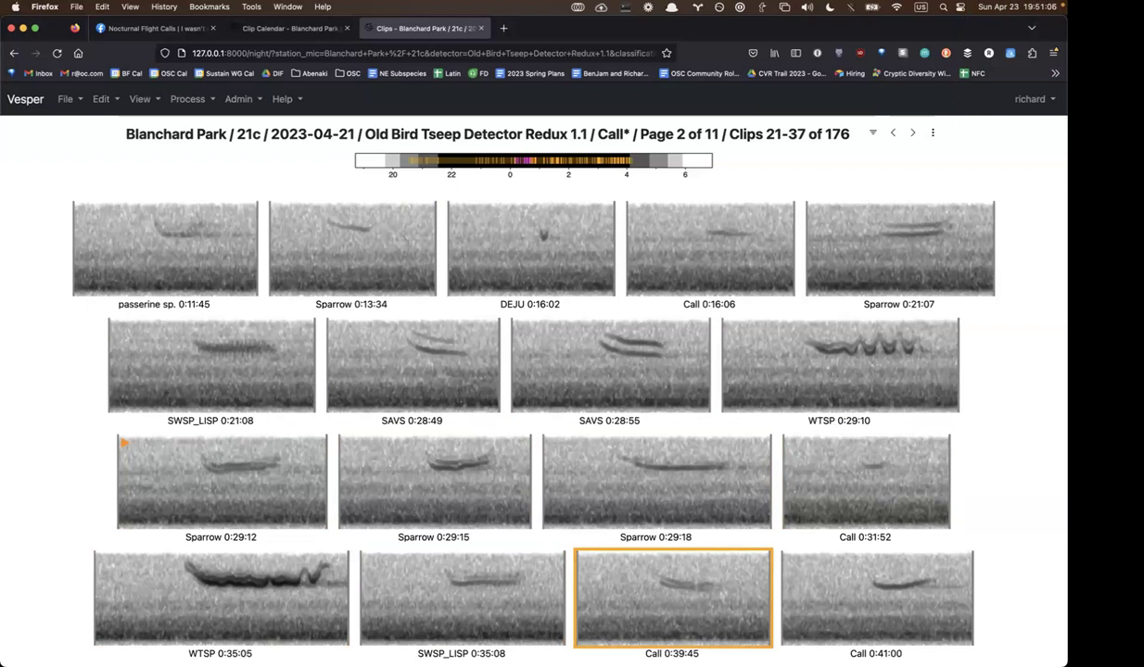
- Leave the last two page 2 clips and the first two page 3 clips as Call, and classify the 0:45:47 clip as Sparrow
{"action": "left_click", "coordinate": [877, 597]}
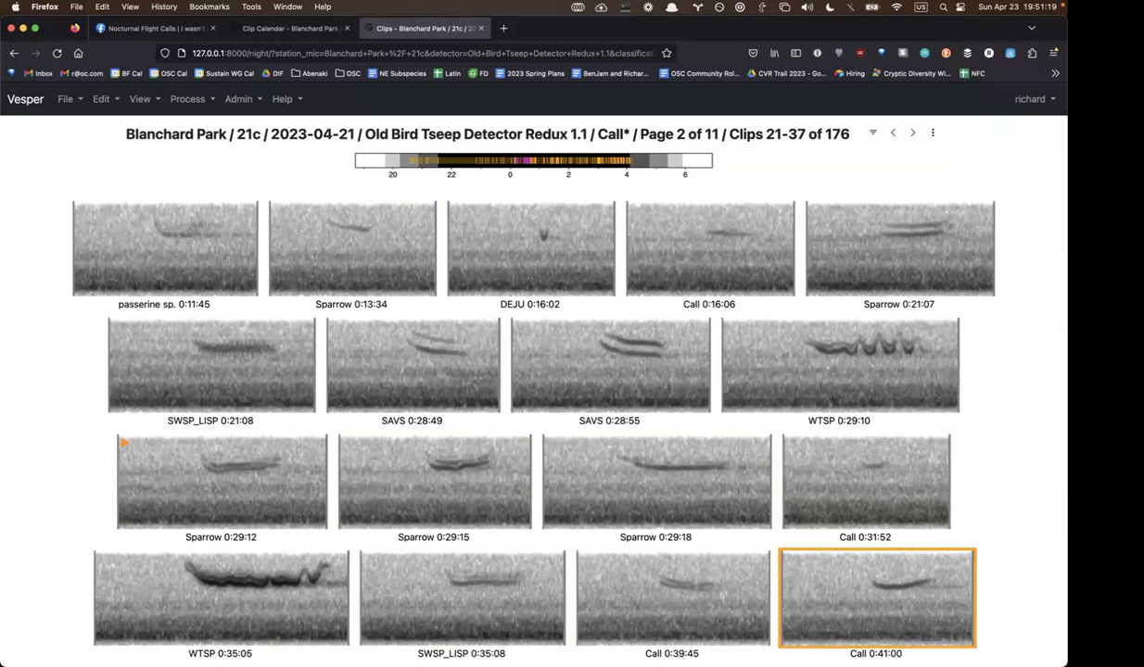
{"action": "key", "text": "Right"}
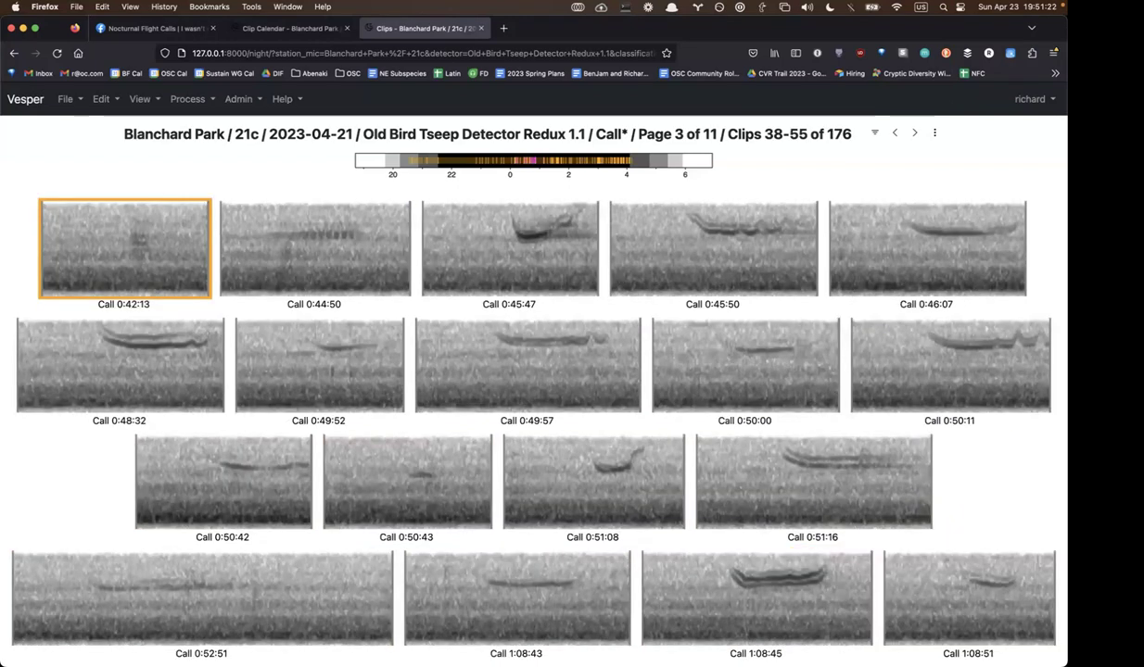
{"action": "key", "text": "Right"}
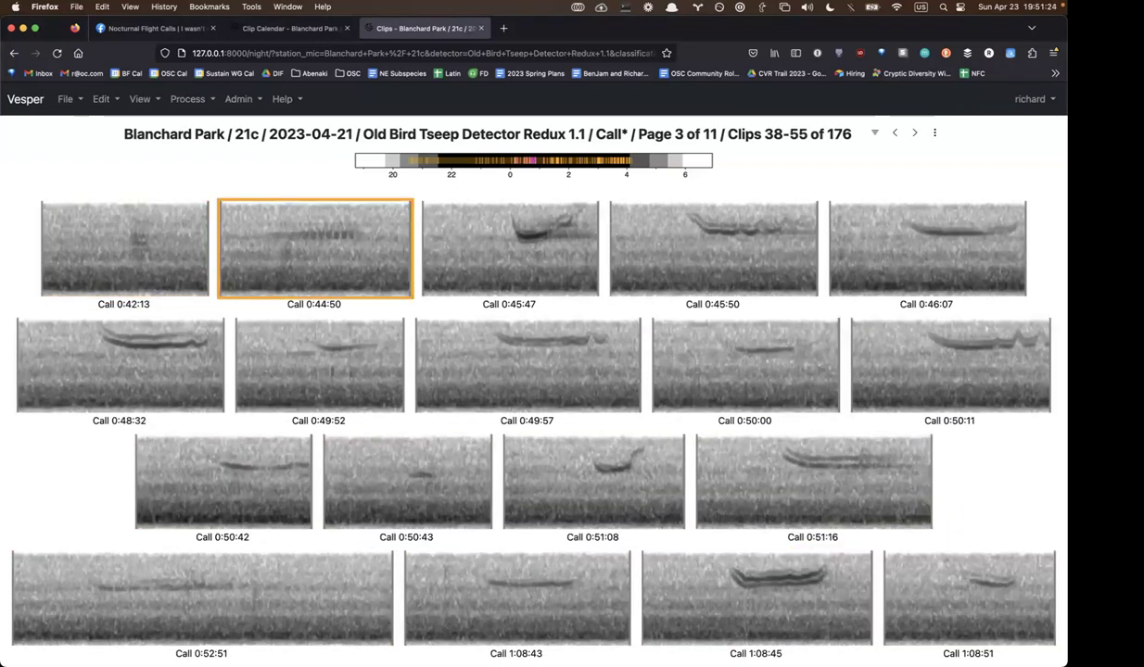
{"action": "key", "text": "Right"}
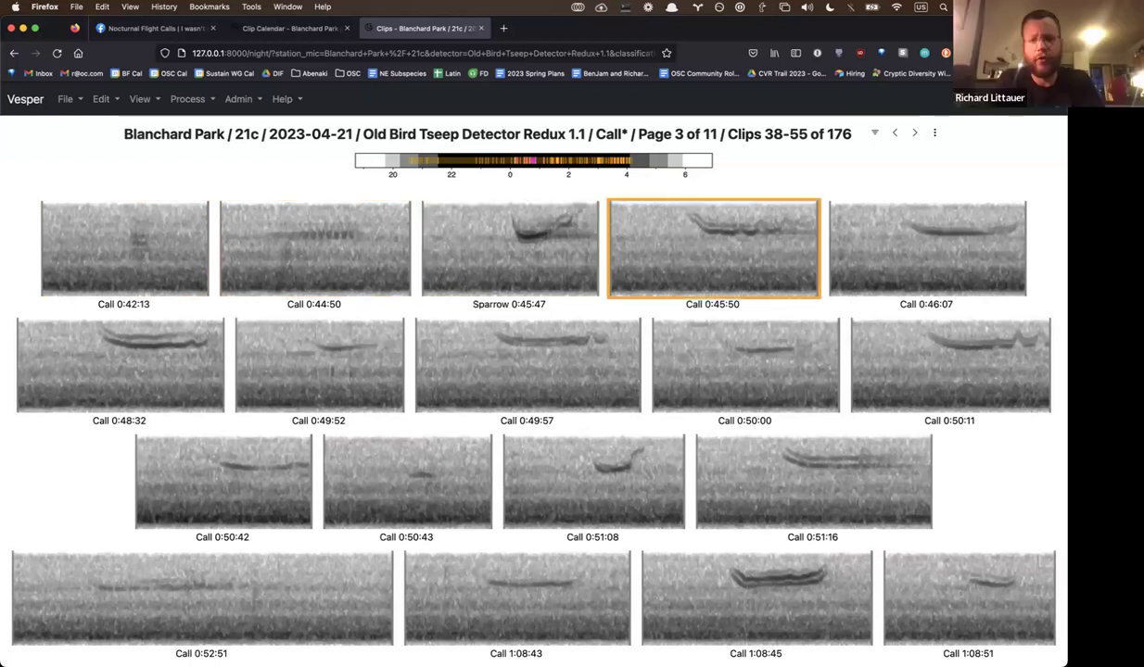
- Classify the 0:45:50 and 0:46:07 clips as WTSP and reclassify the 0:45:47 clip as CHSP
{"action": "key", "text": "w"}
{"action": "key", "text": "w"}
{"action": "key", "text": "Left"}
{"action": "key", "text": "Left"}
{"action": "key", "text": "Left"}
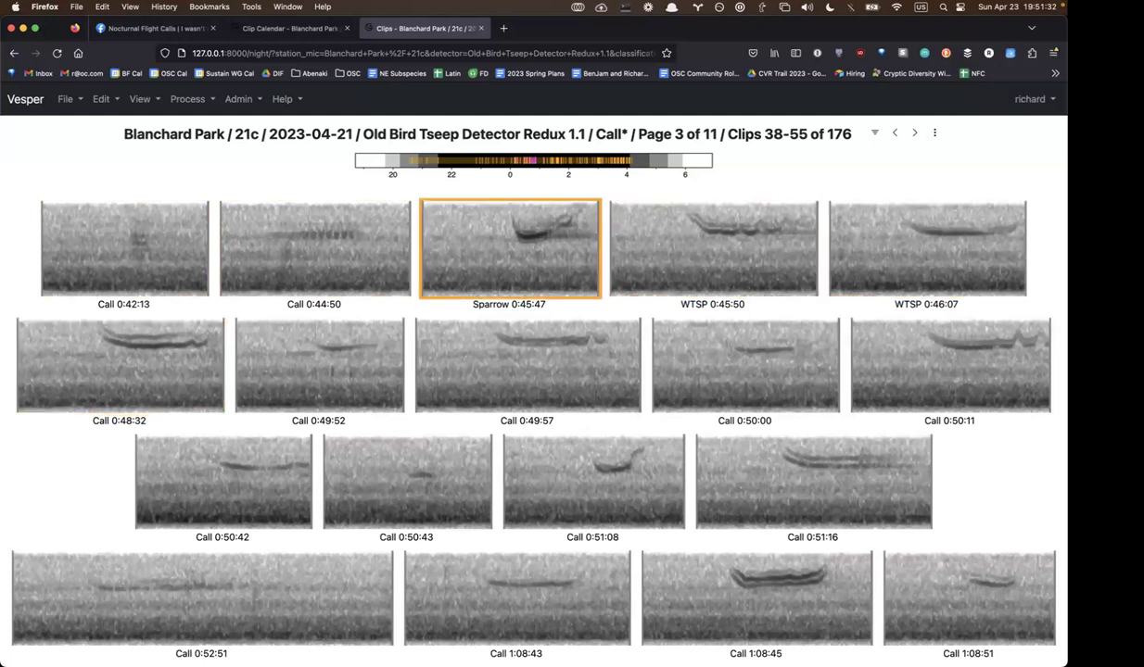
{"action": "key", "text": "c"}
{"action": "key", "text": "Left"}
{"action": "key", "text": "Left"}
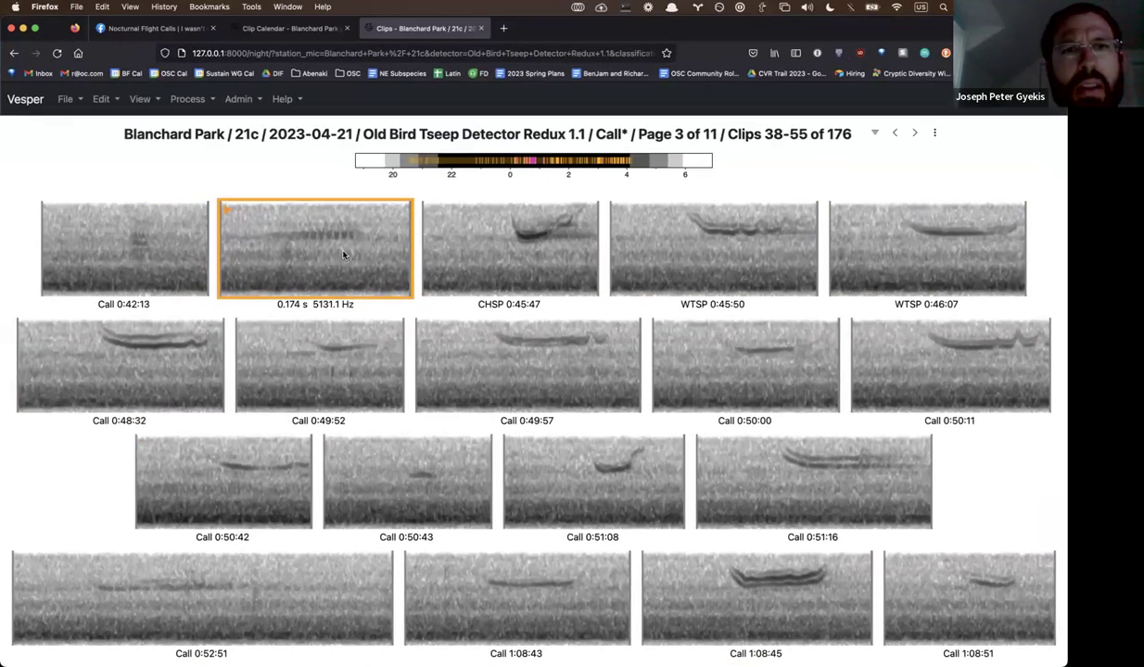
- Search the web for "brown creeper oldbird" in a new tab and open the OldBird.org Brown Creeper page
{"action": "key", "text": "super+t"}
{"action": "type", "text": "br"}
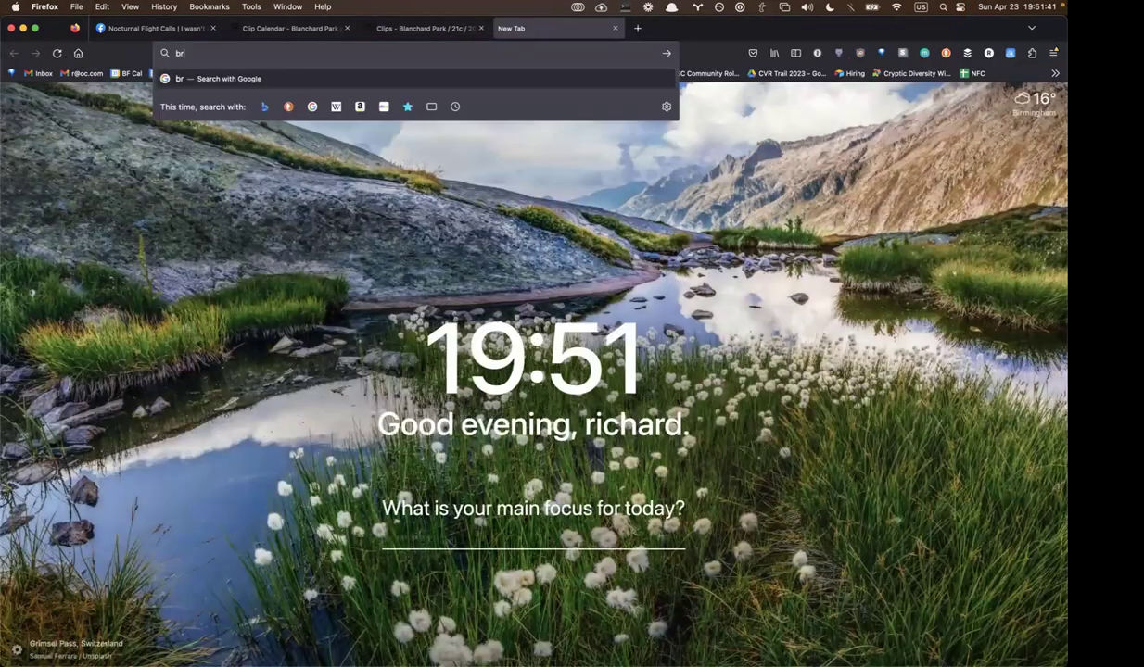
{"action": "type", "text": "own creeper"}
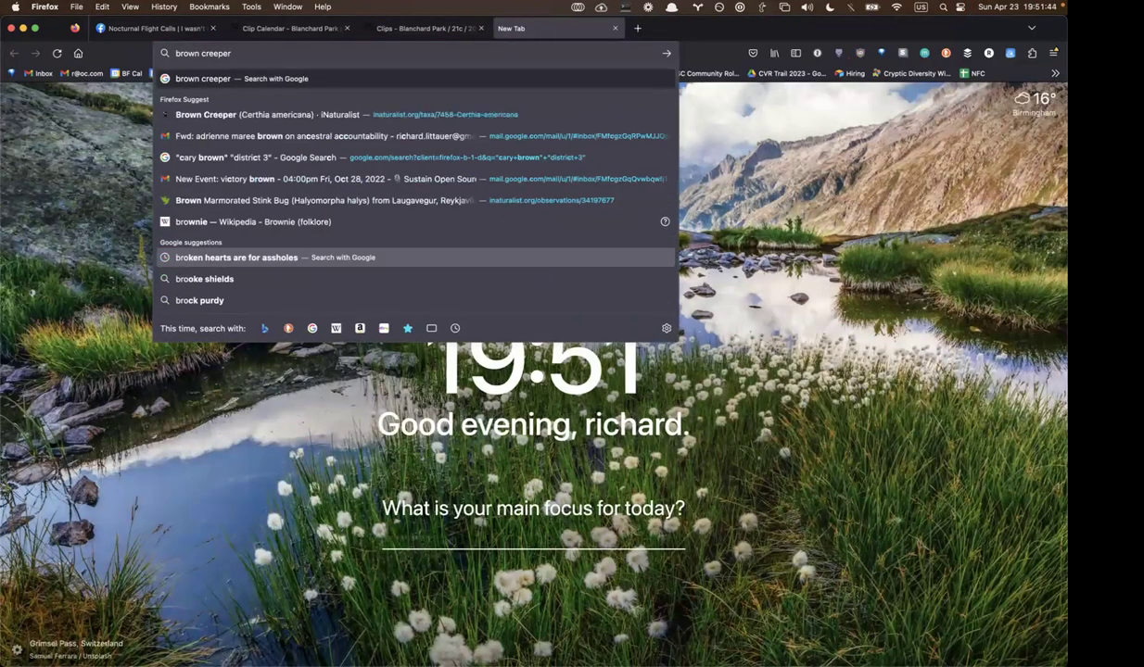
{"action": "type", "text": " oldbird"}
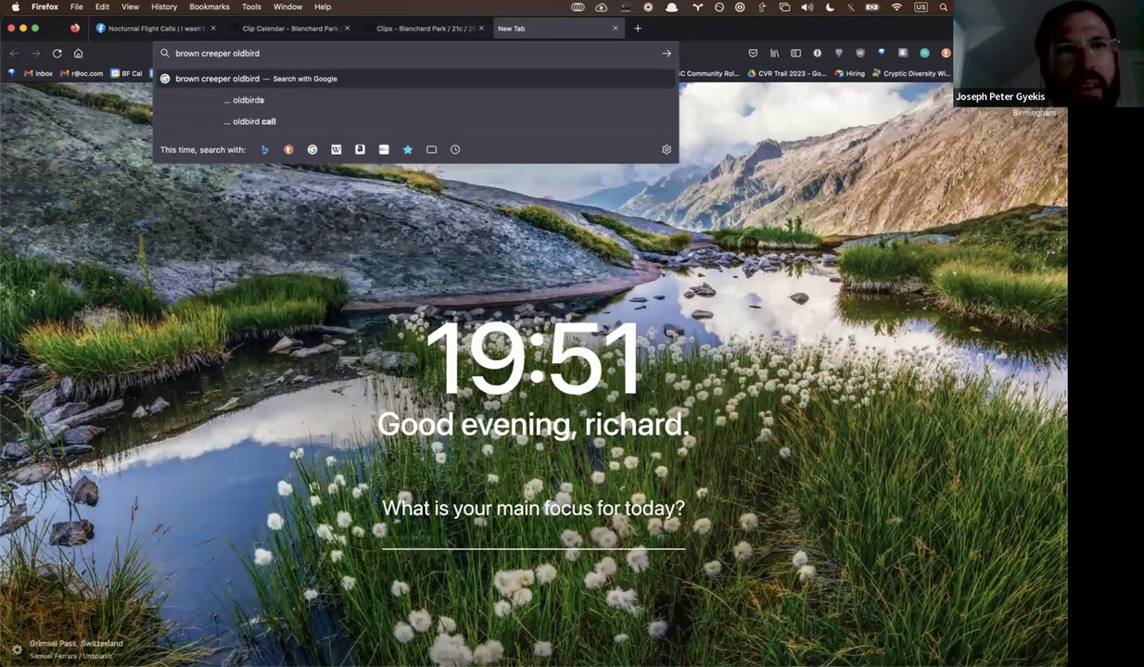
{"action": "key", "text": "Return"}
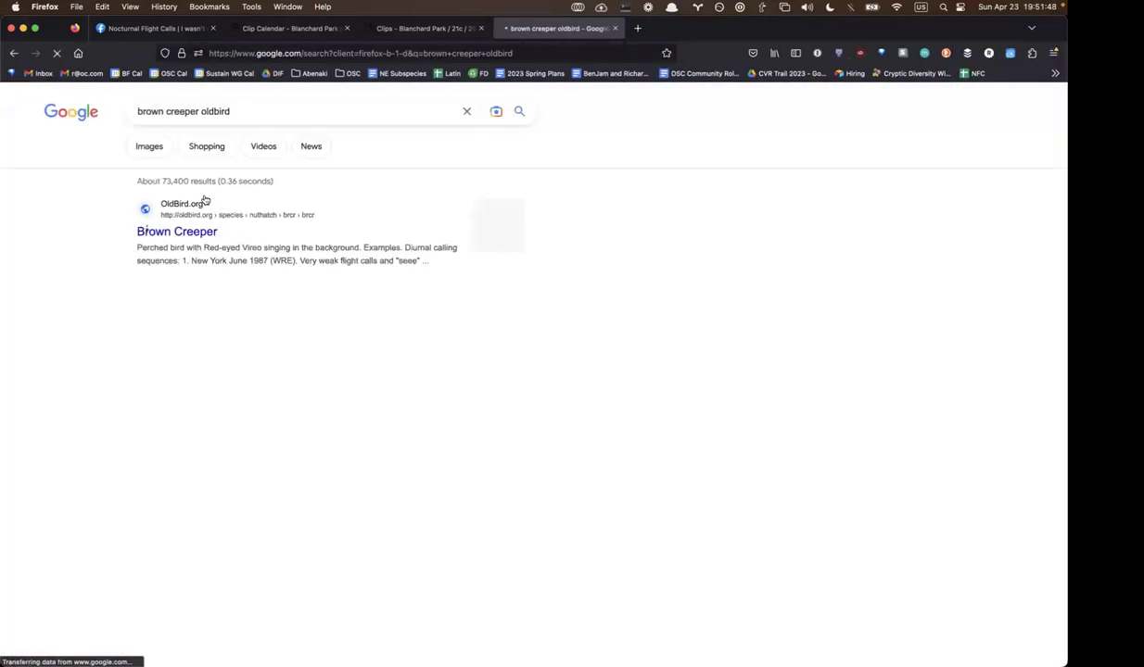
{"action": "left_click", "coordinate": [210, 232]}
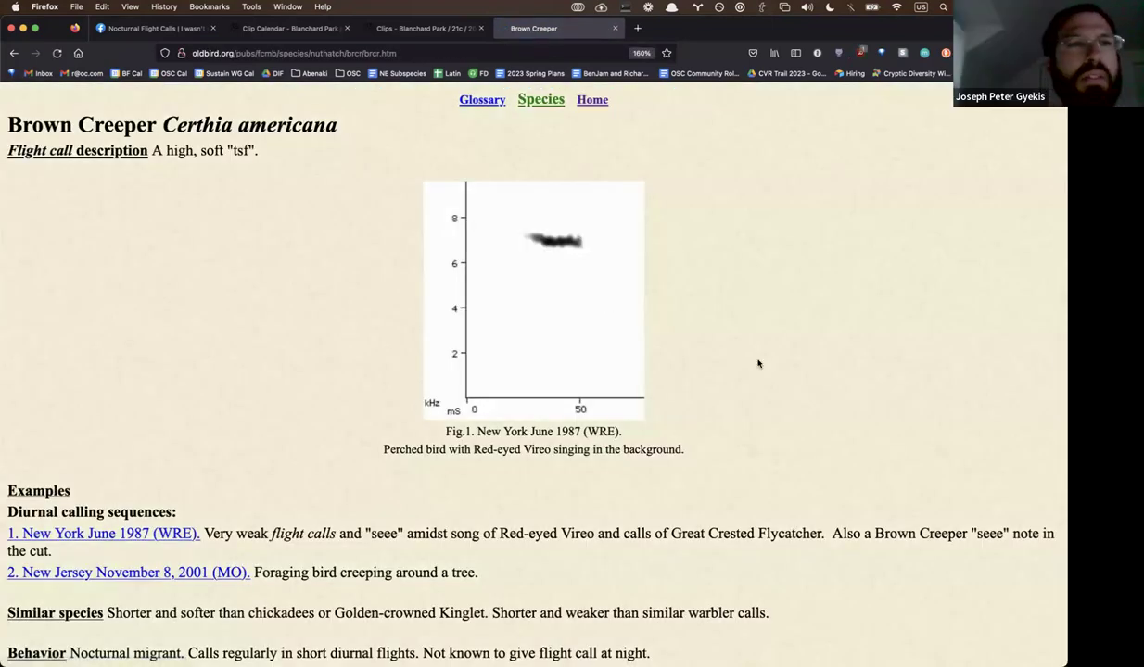
- Compare the Brown Creeper spectrogram with the 0:44:50 clip, view the Old Bird species index and return to the clips
{"action": "key", "text": "ctrl+shift+Tab"}
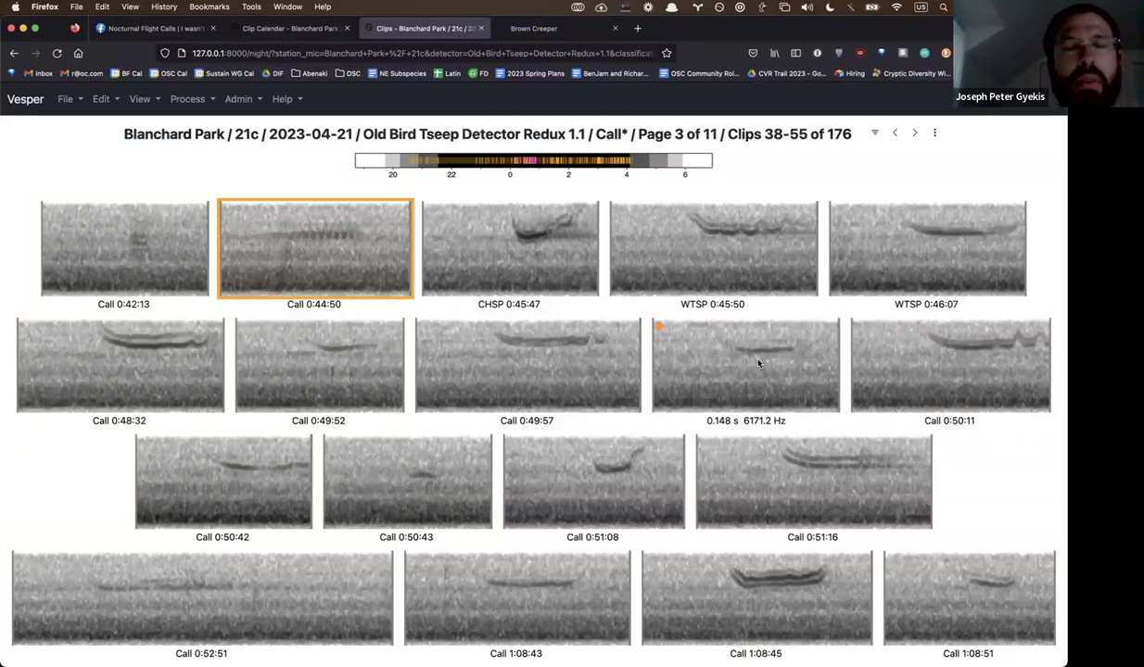
{"action": "key", "text": "ctrl+Tab"}
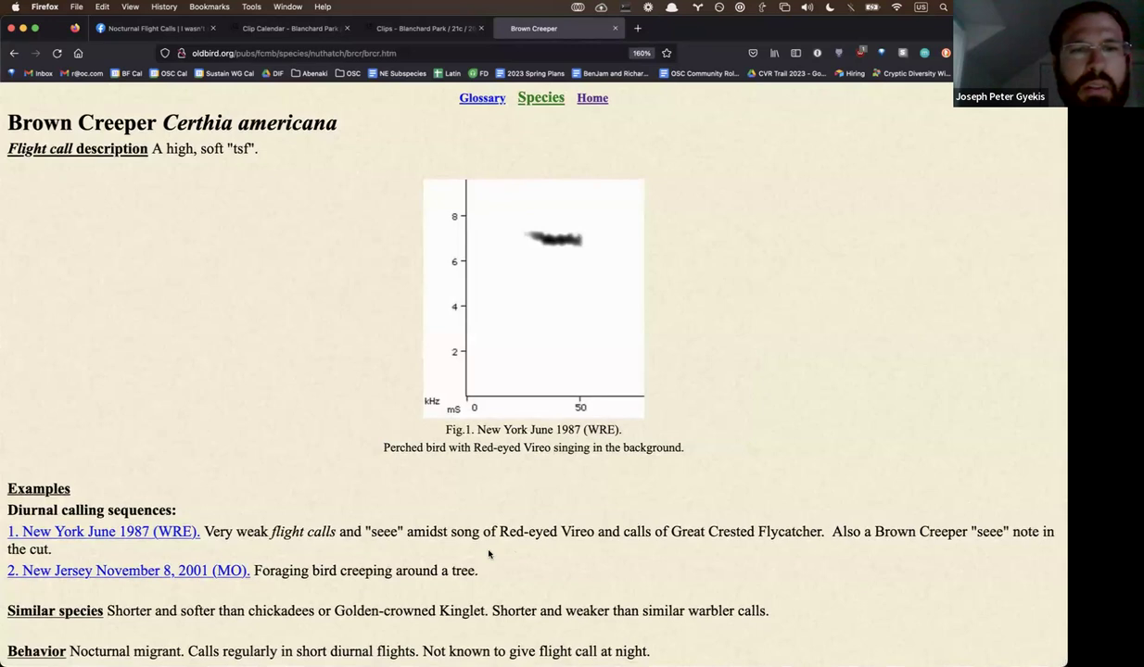
{"action": "key", "text": "ctrl+shift+Tab"}
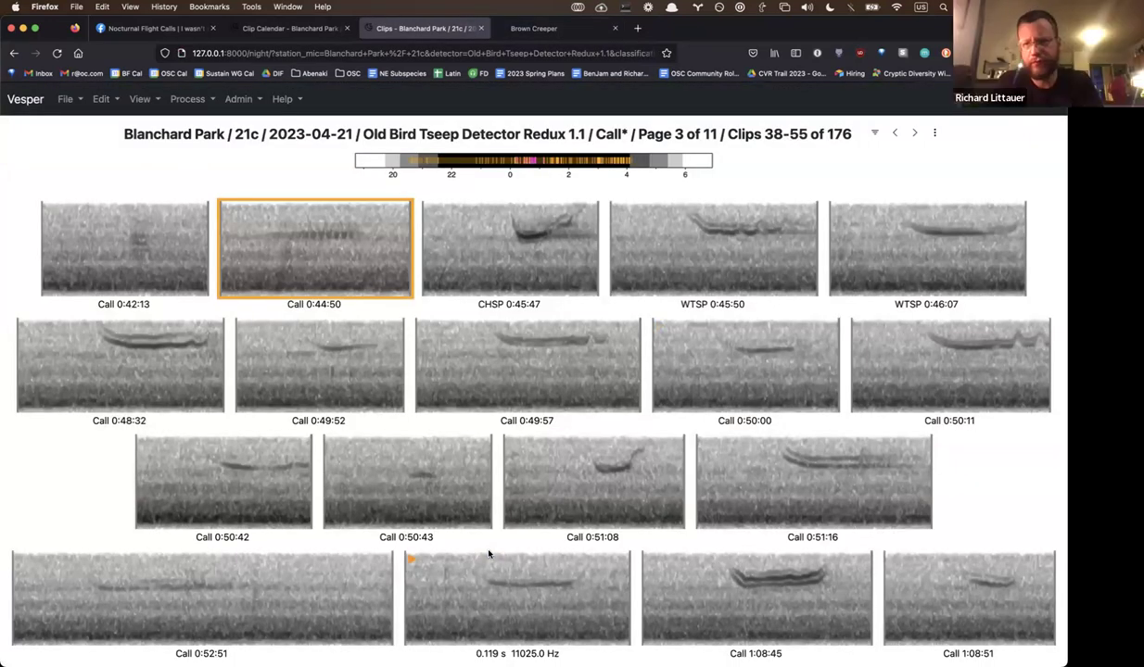
{"action": "key", "text": "ctrl+Tab"}
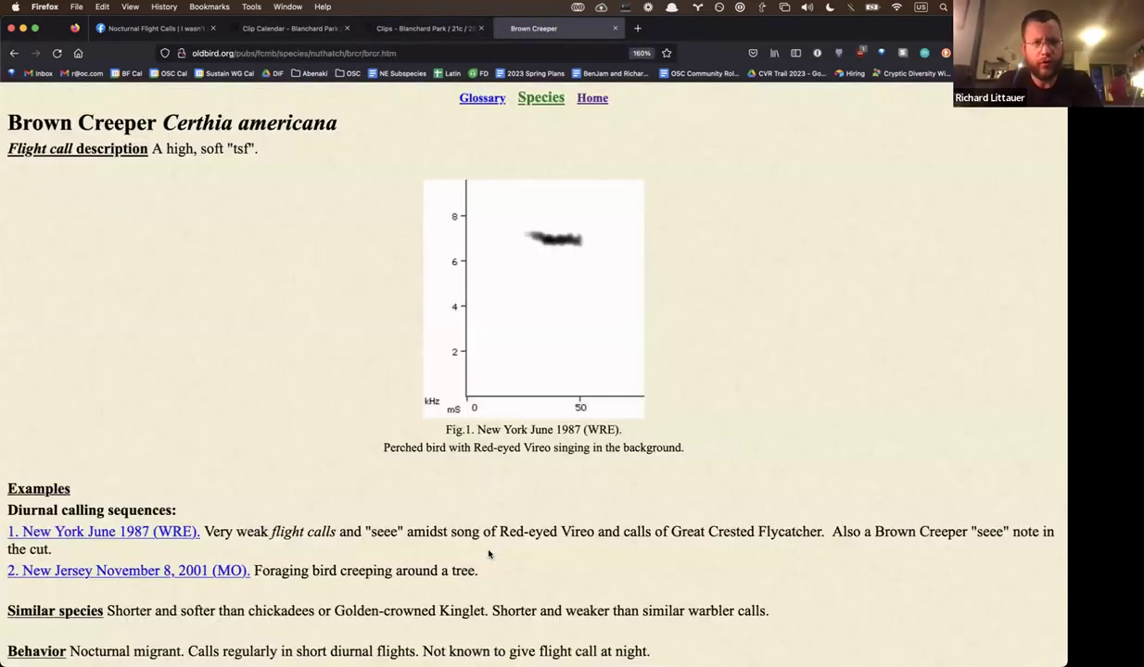
{"action": "left_click", "coordinate": [528, 101]}
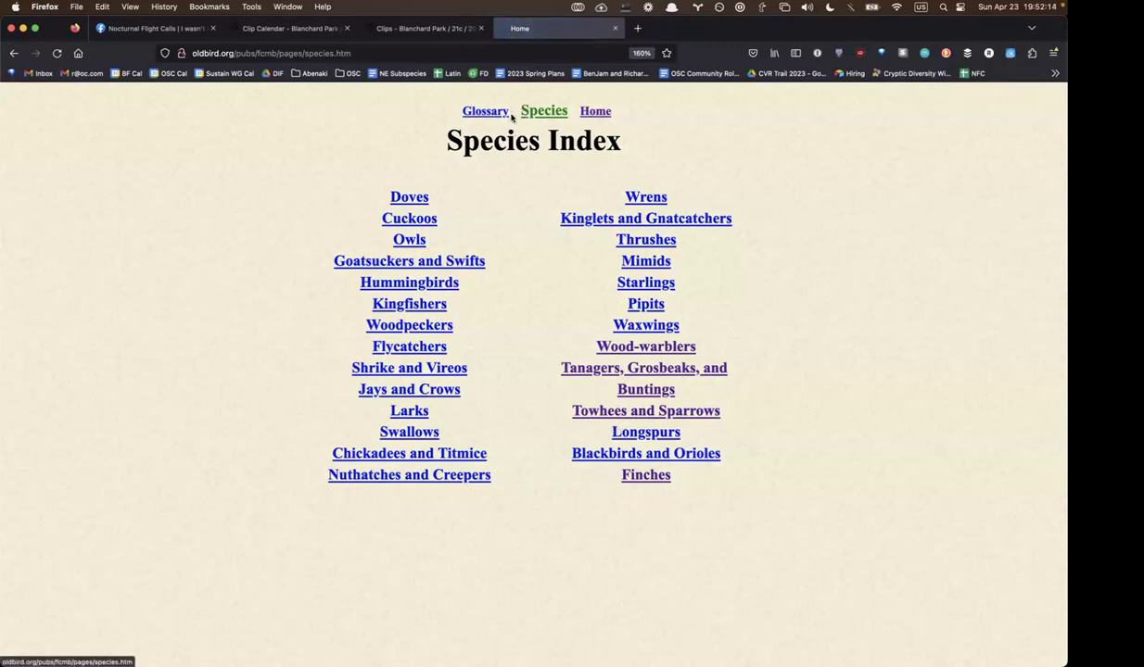
{"action": "key", "text": "ctrl+shift+Tab"}
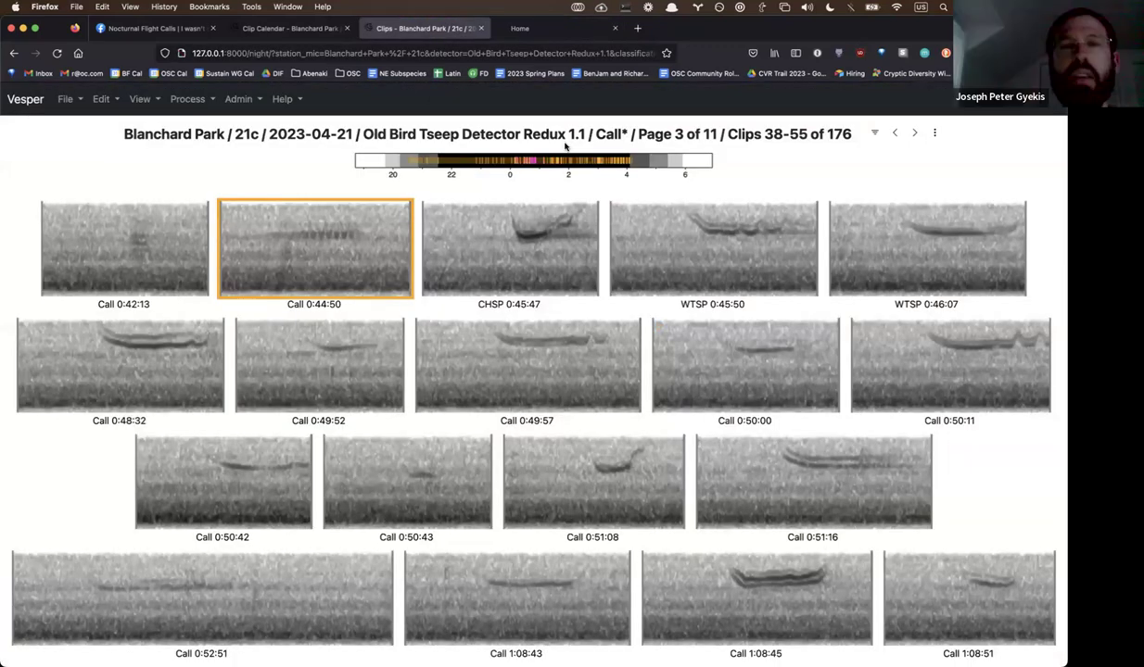
- Classify the 0:44:50 clip as passerine sp. and move on to the unclassified 0:48:32 clip
{"action": "key", "text": "p"}
{"action": "key", "text": "Right"}
{"action": "key", "text": "Right"}
{"action": "key", "text": "Right"}
{"action": "key", "text": "Right"}
{"action": "key", "text": "Right"}
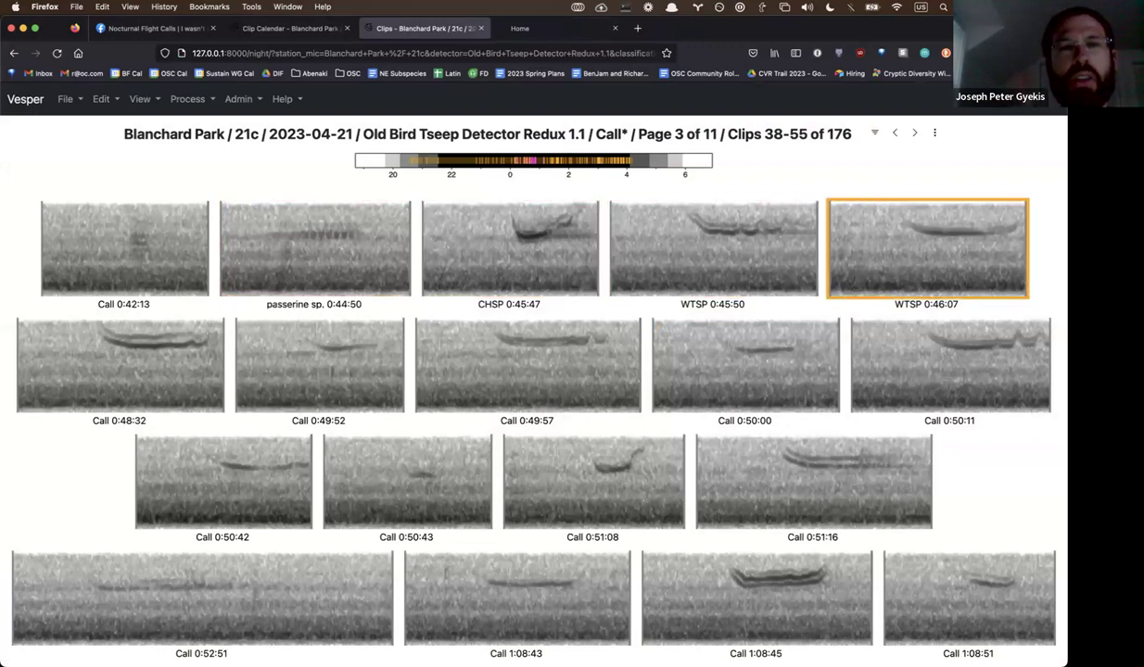
{"action": "key", "text": "Left"}
{"action": "key", "text": "Left"}
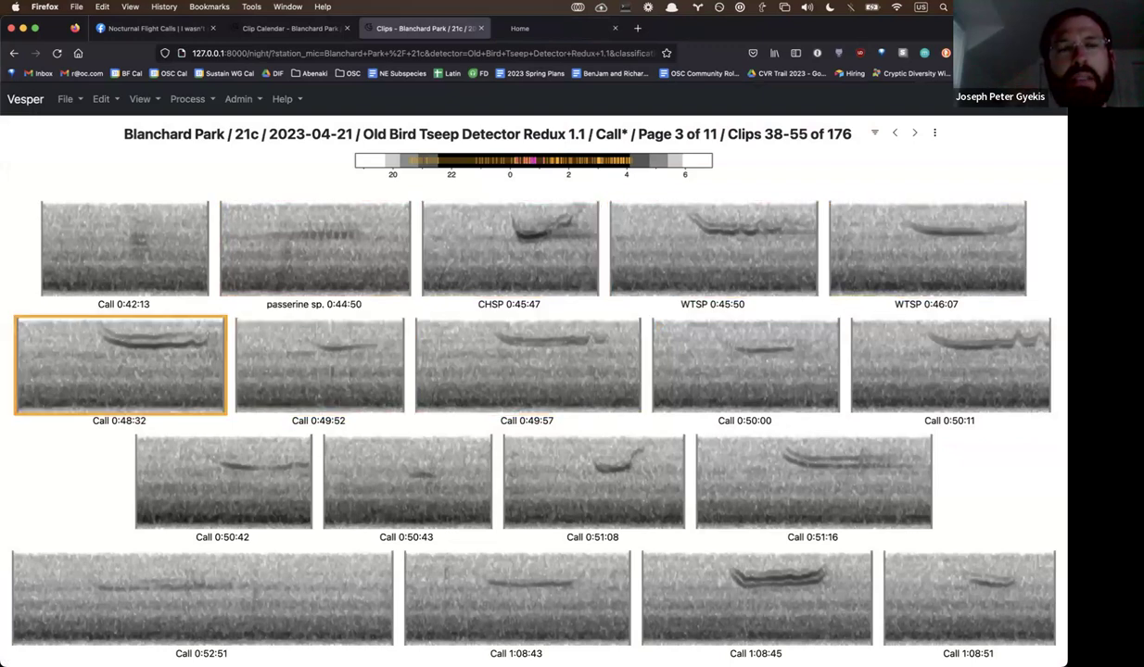
- Classify the 0:48:32, 0:49:57 and 0:50:11 clips as WTSP, and 0:49:52 and 0:50:00 as Sparrow
{"action": "key", "text": "w"}
{"action": "key", "text": "s"}
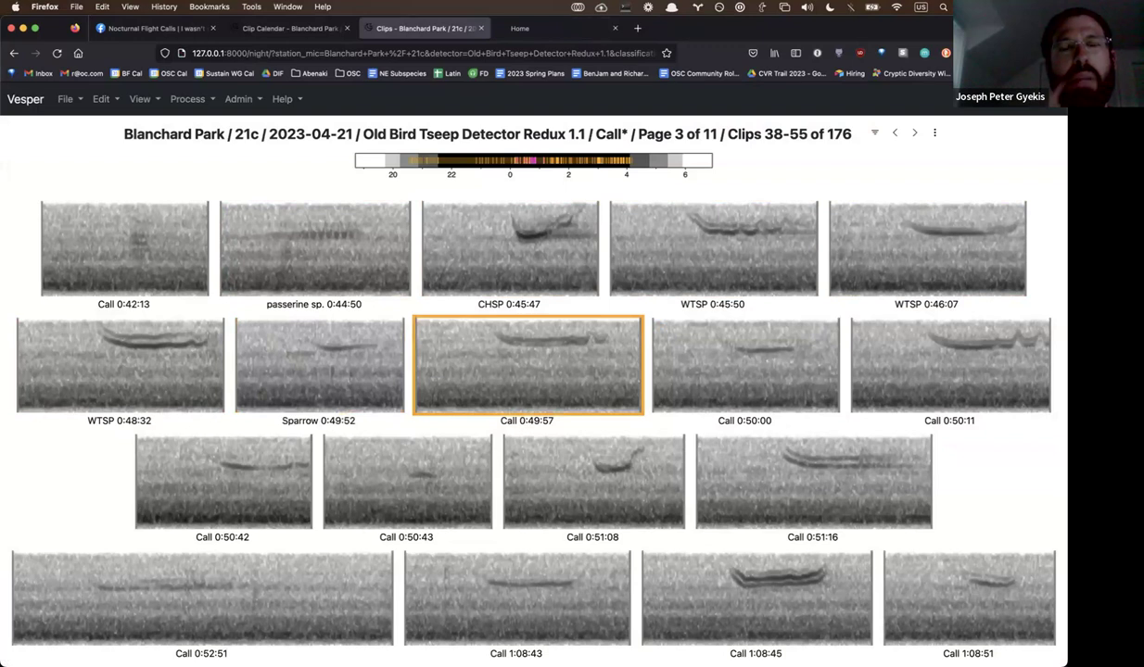
{"action": "key", "text": "w"}
{"action": "key", "text": "s"}
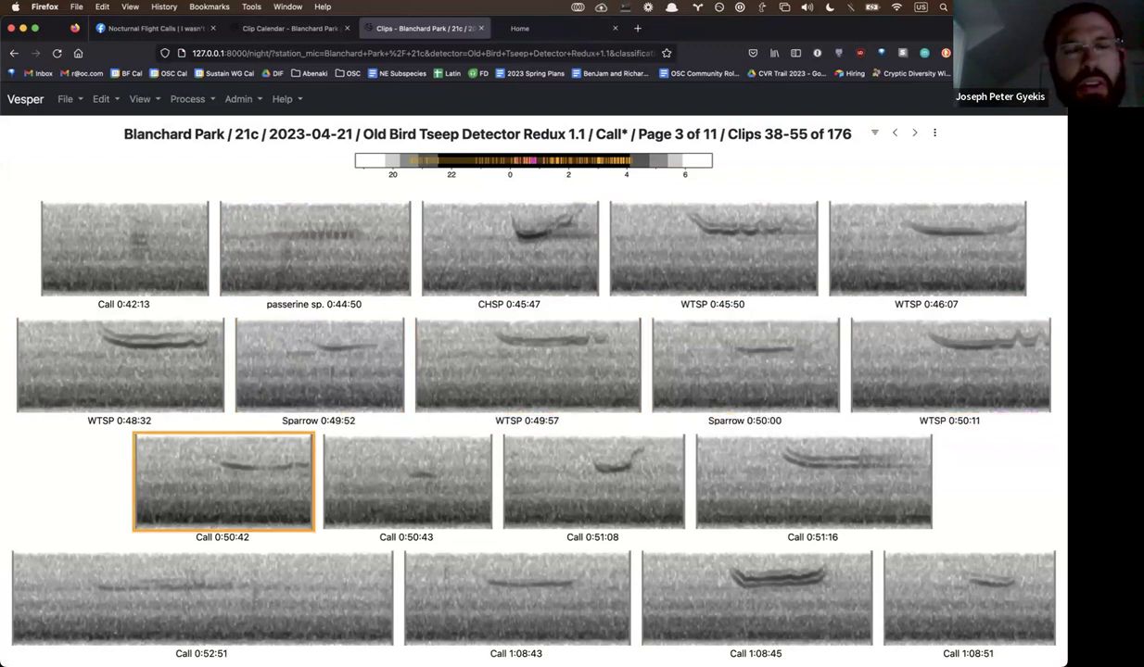
- Classify the 0:51:16 clip as WTSP and 1:08:45 as Sparrow, leaving the other third-row clips, 0:52:51 and 1:08:43 as Call
{"action": "left_click", "coordinate": [593, 482]}
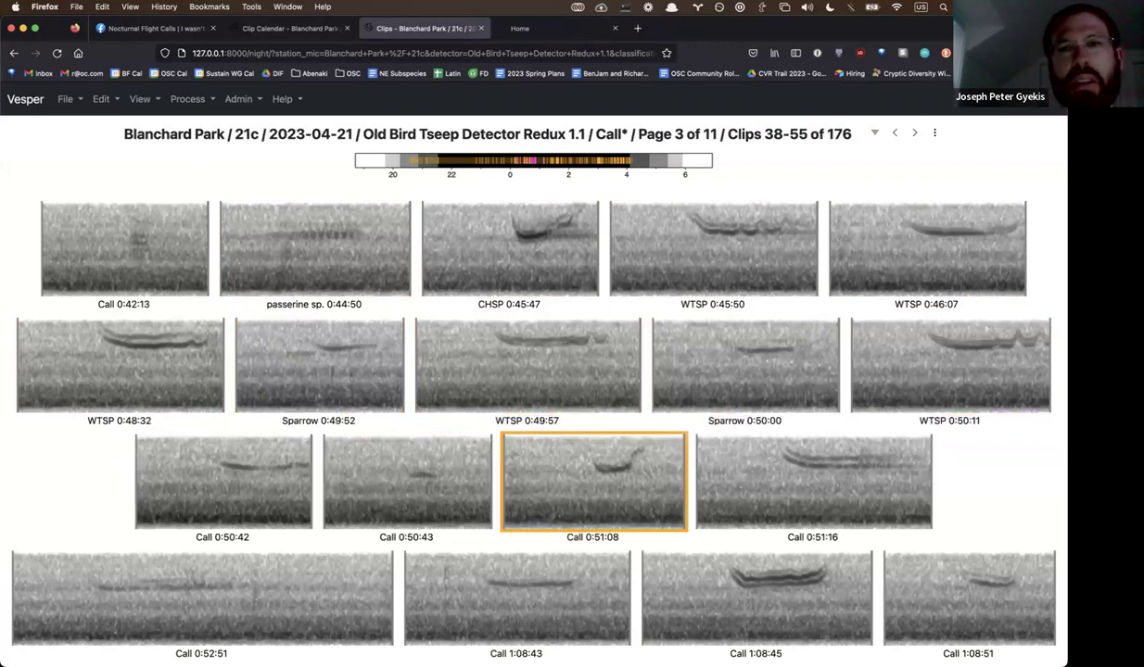
{"action": "left_click", "coordinate": [813, 482]}
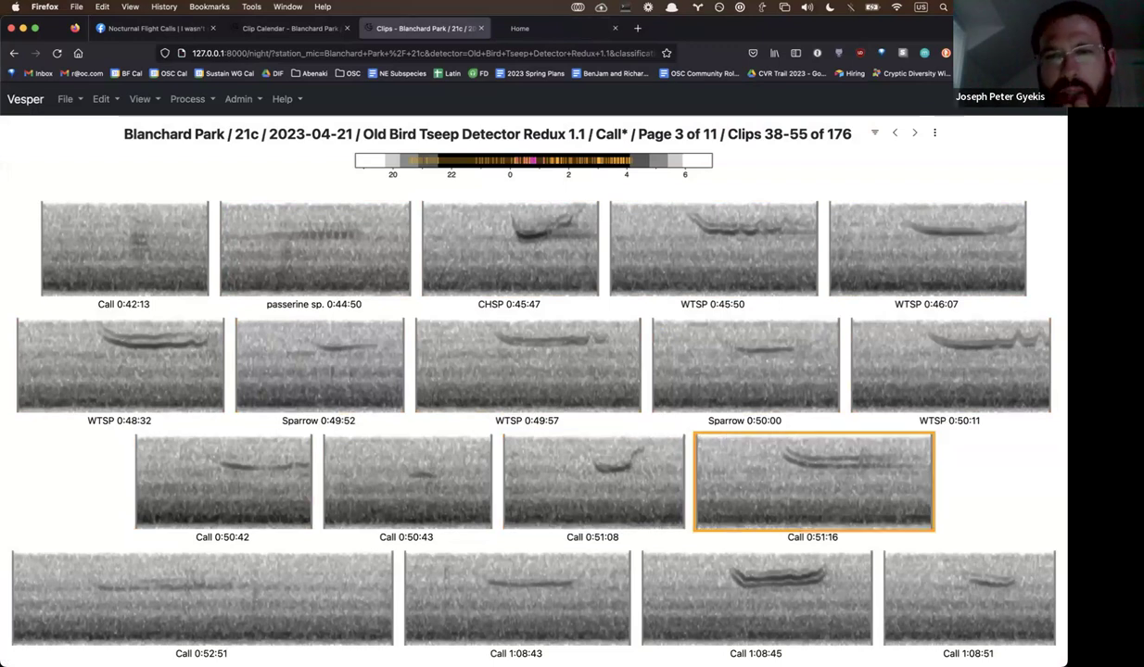
{"action": "key", "text": "w"}
{"action": "left_click", "coordinate": [517, 598]}
{"action": "left_click", "coordinate": [756, 598]}
{"action": "key", "text": "s"}
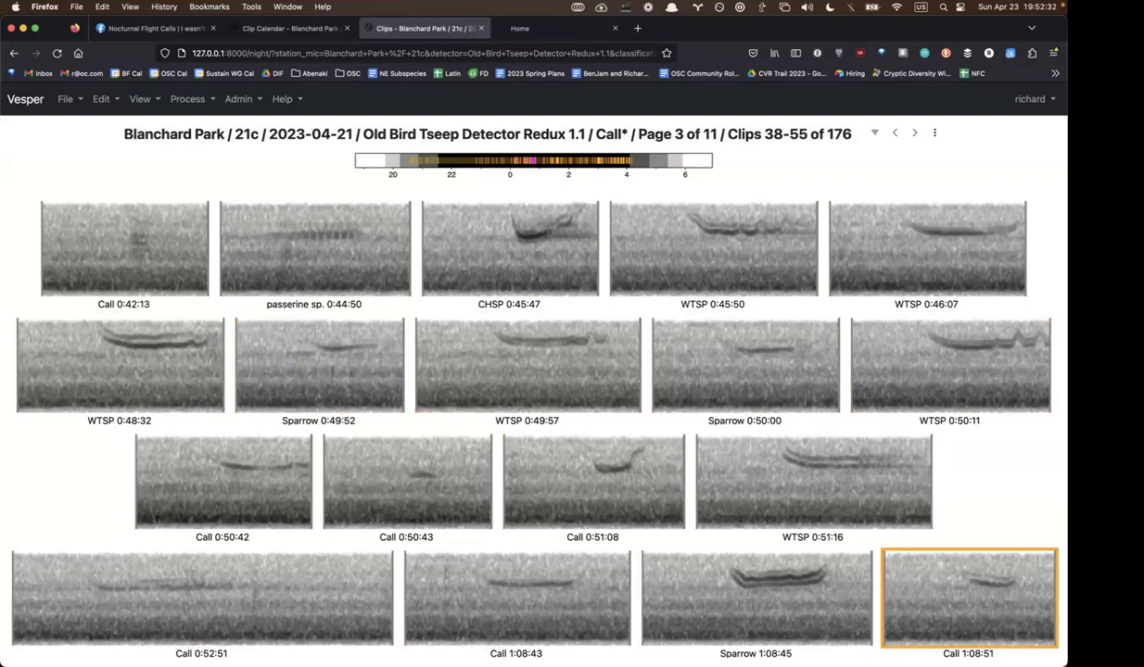
- Classify the 1:08:51, 1:10:01, 1:15:56 and 1:16:01 clips as Sparrow, 1:21:56 as SAVS and 1:24:32 as WTSP
{"action": "key", "text": "s"}
{"action": "key", "text": "s"}
{"action": "key", "text": "s"}
{"action": "key", "text": "s"}
{"action": "key", "text": "v"}
{"action": "key", "text": "w"}
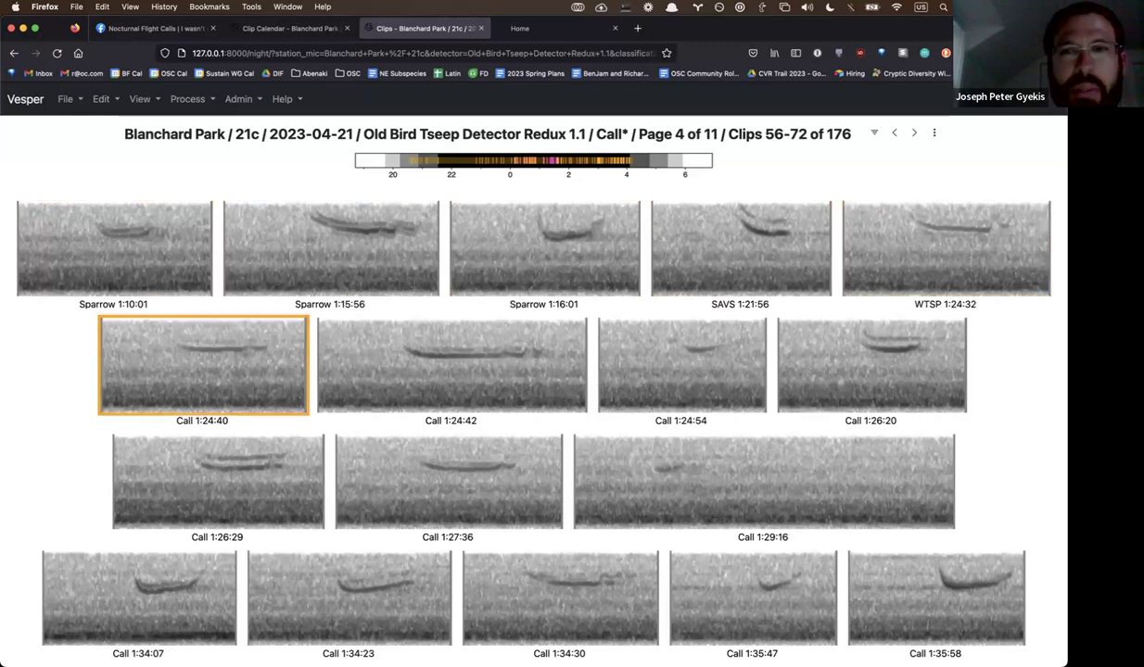
- Classify the 1:24:40 and 1:24:42 clips as WTSP and 1:26:20 as Sparrow, leaving 1:24:54 as Call
{"action": "key", "text": "w"}
{"action": "key", "text": "w"}
{"action": "key", "text": "Right"}
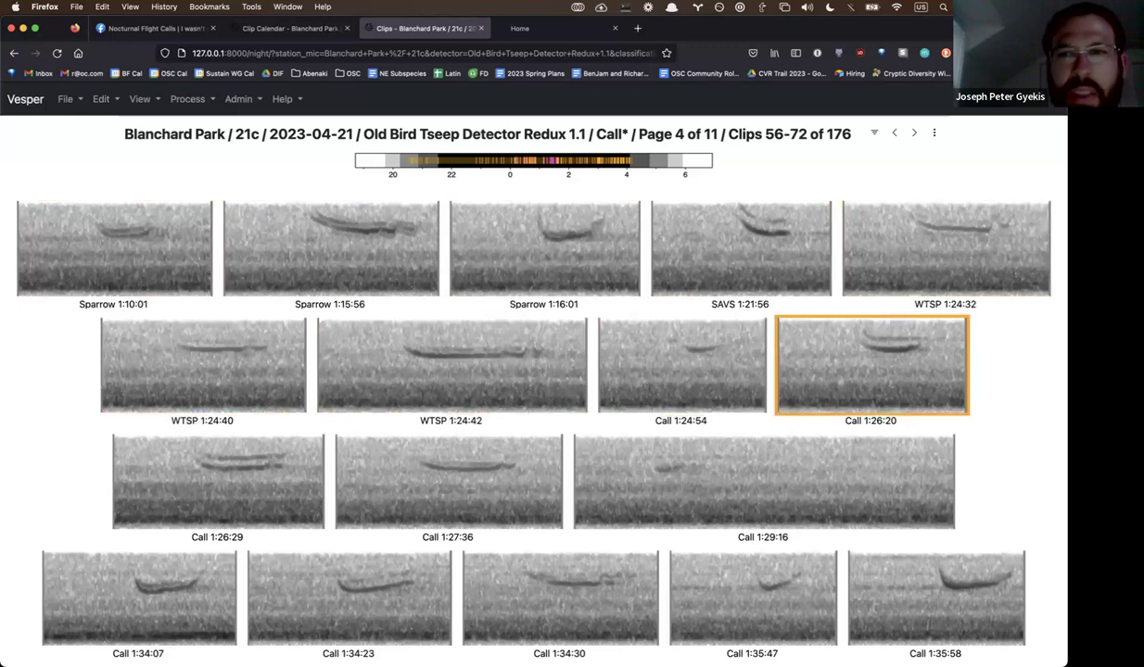
{"action": "key", "text": "s"}
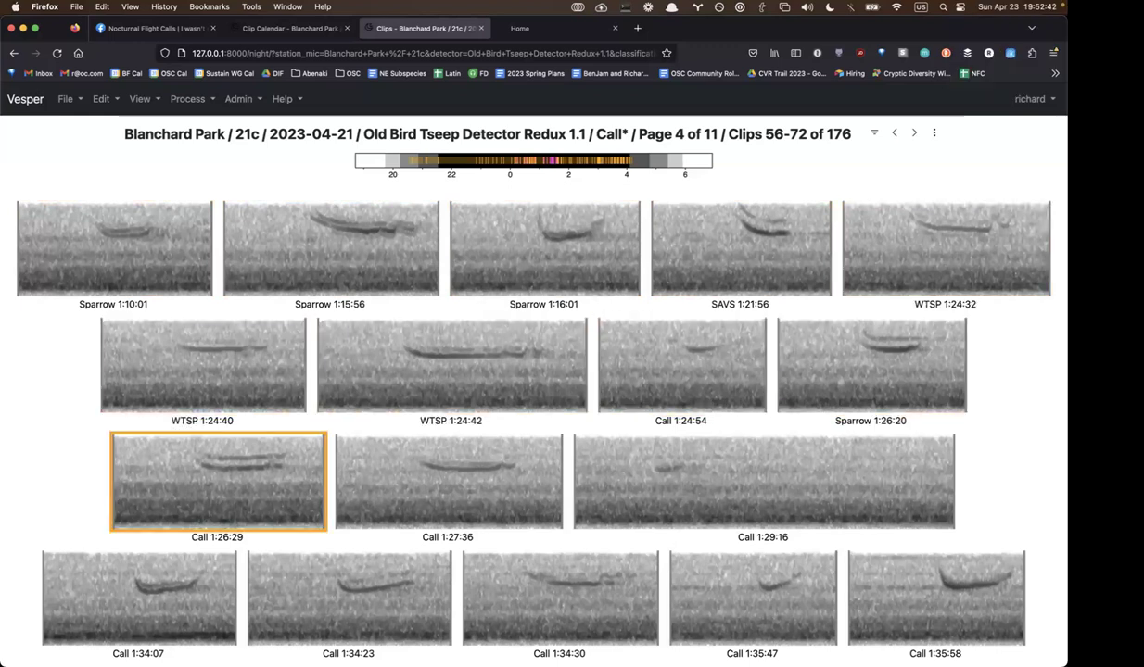
- Reclassify the 1:16:01 clip as CHSP and classify the 1:26:29 and 1:27:36 clips as WTSP
{"action": "left_click", "coordinate": [456, 210]}
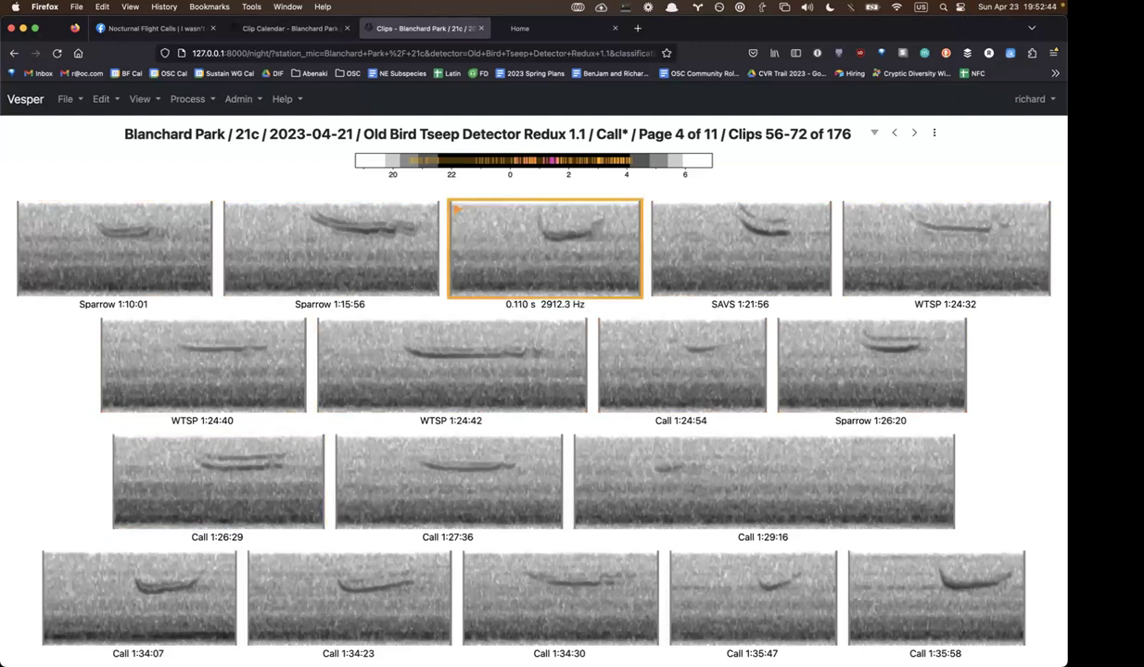
{"action": "key", "text": "c"}
{"action": "left_click", "coordinate": [241, 505]}
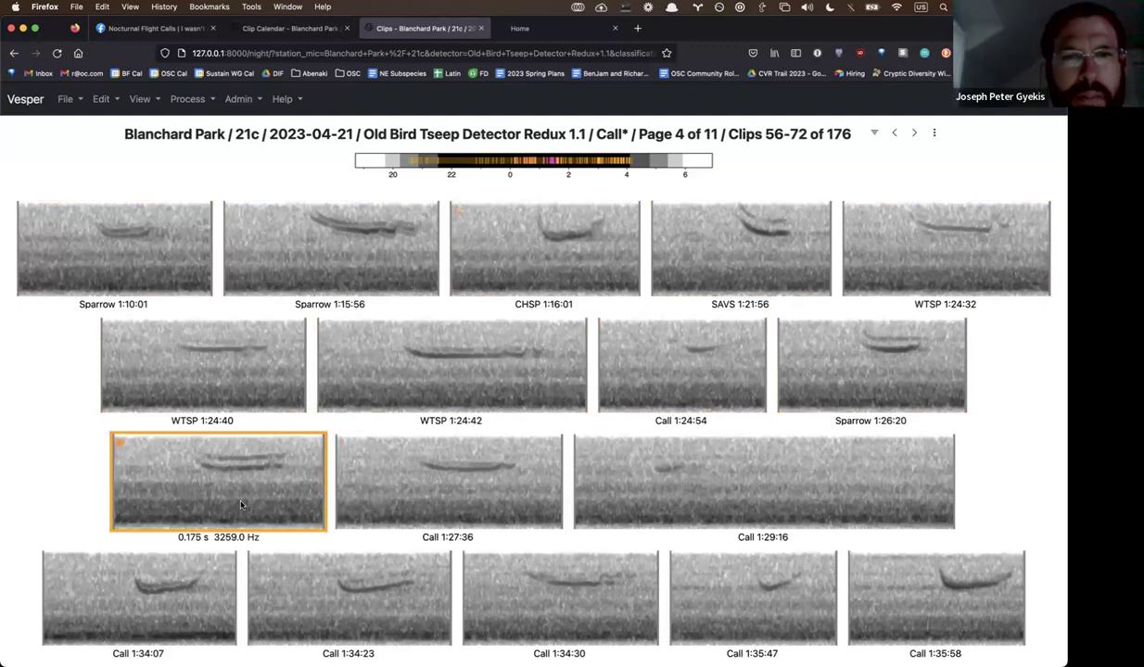
{"action": "key", "text": "w"}
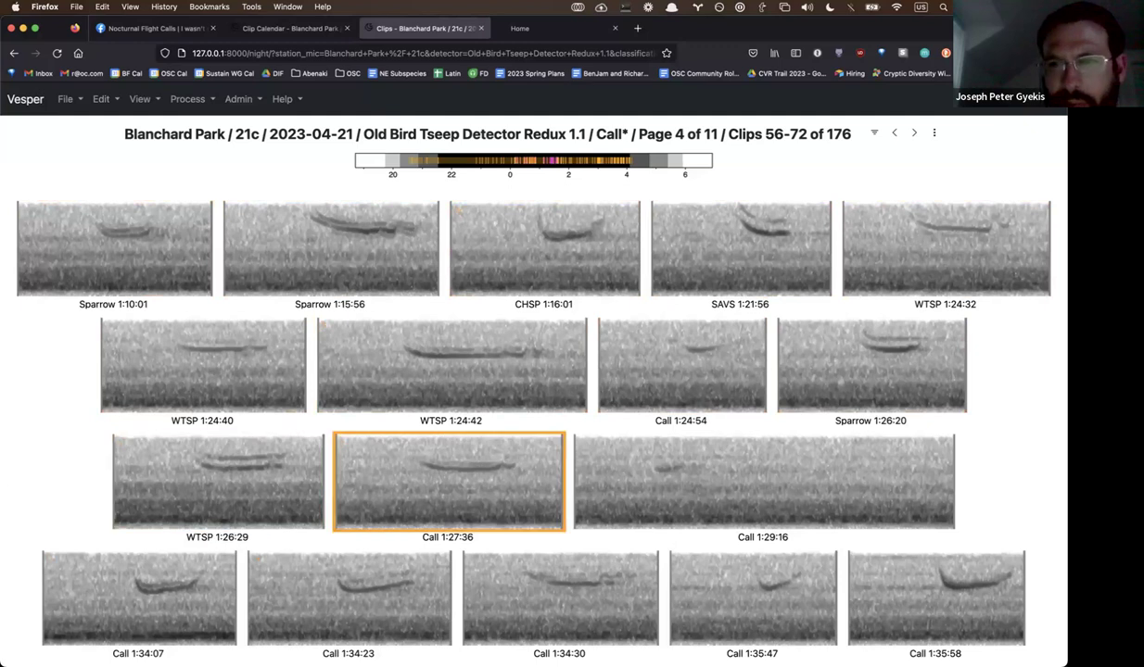
{"action": "key", "text": "w"}
{"action": "key", "text": "Right"}
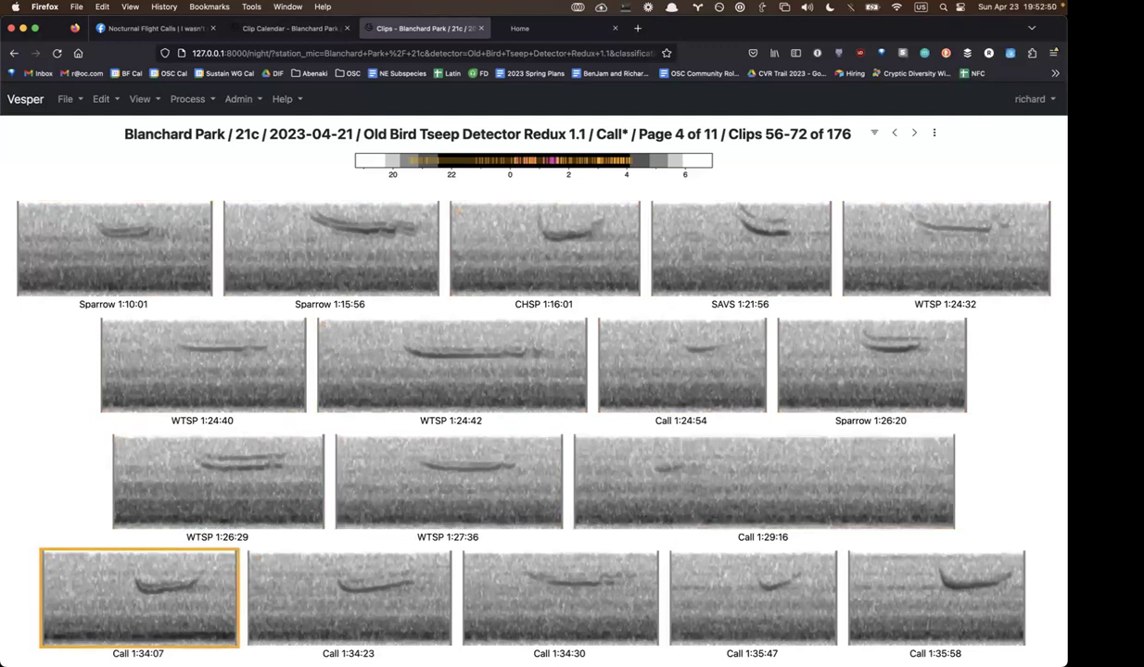
- Leave the 1:29:16 clip as Call, and classify 1:34:07 and 1:34:23 as Sparrow and 1:34:30 as WTSP
{"action": "left_click", "coordinate": [725, 501]}
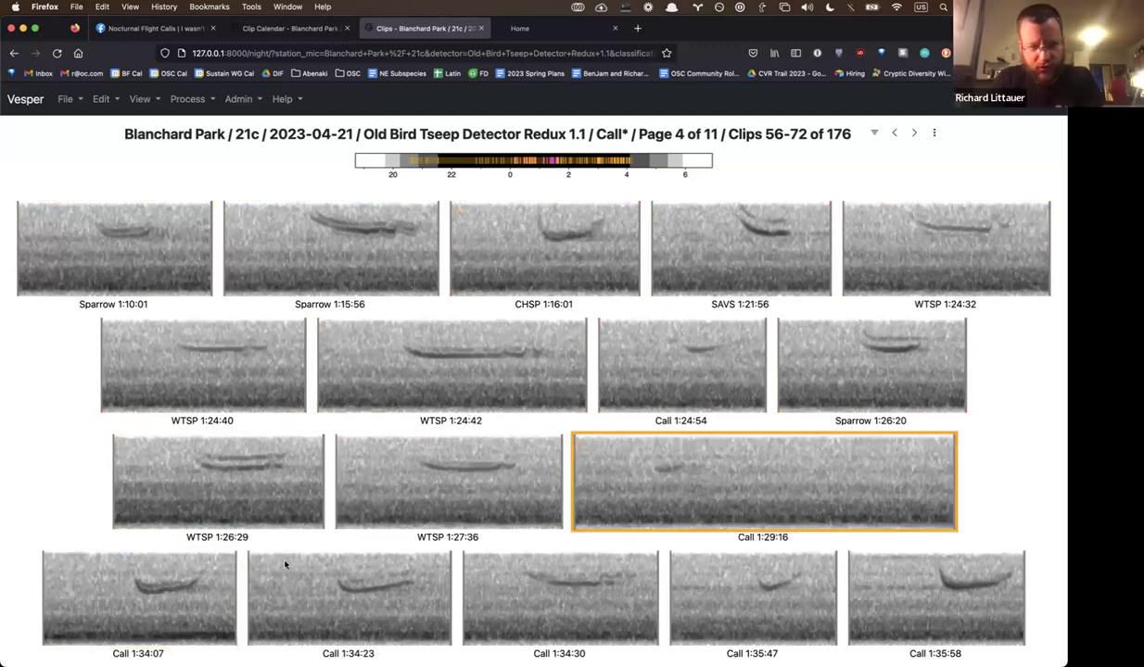
{"action": "left_click", "coordinate": [217, 580]}
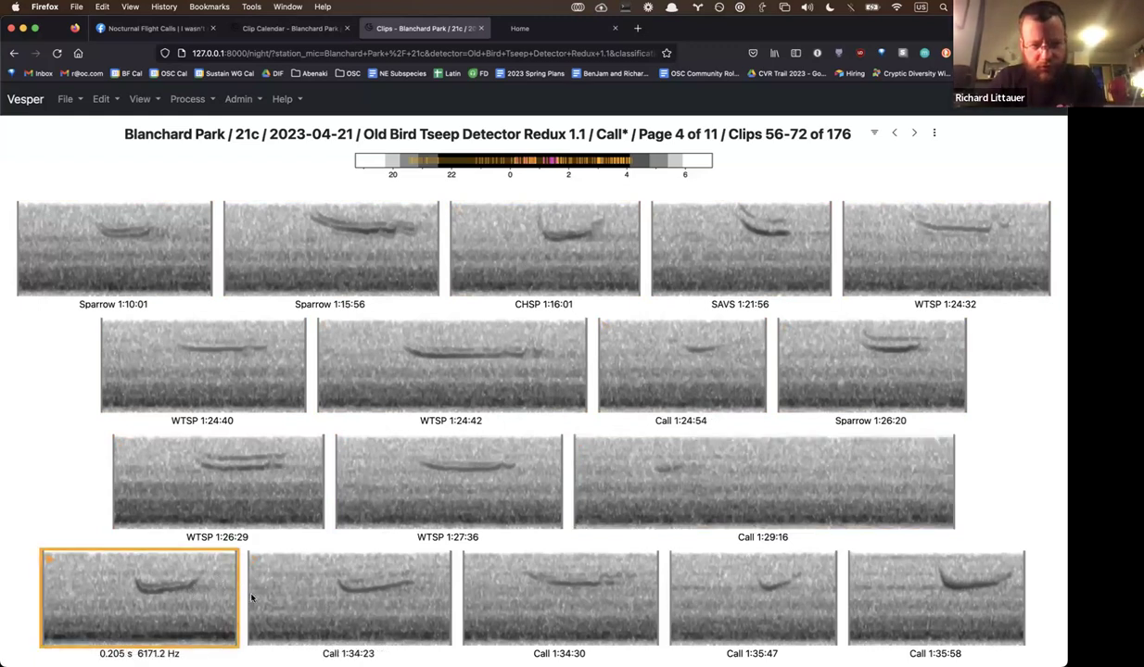
{"action": "key", "text": "s"}
{"action": "key", "text": "s"}
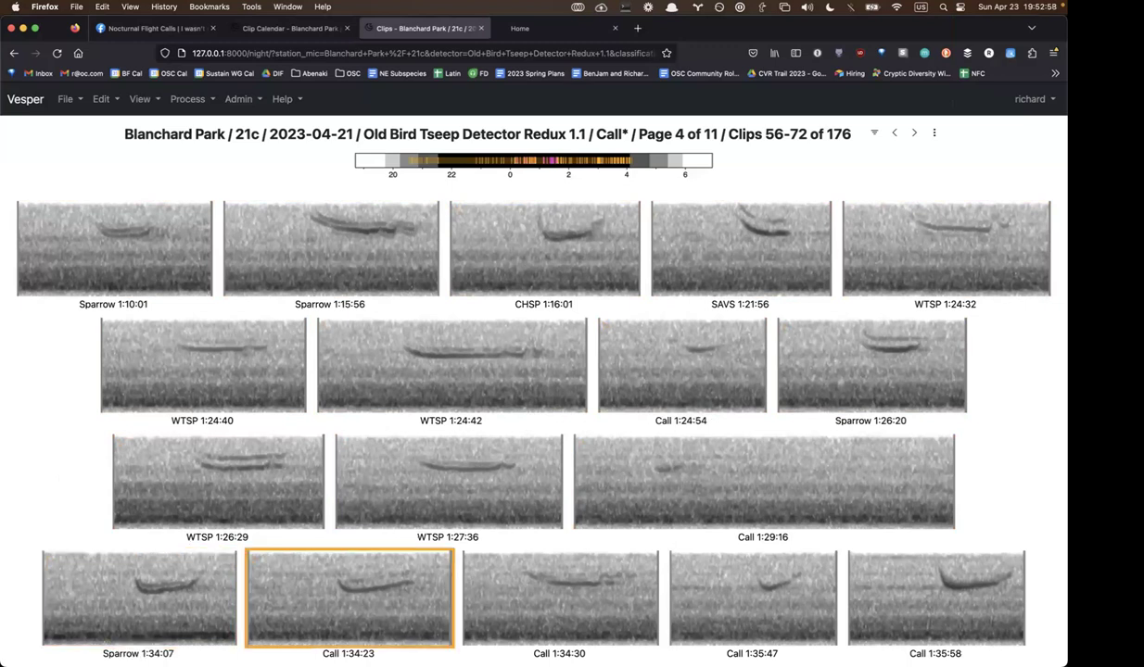
{"action": "key", "text": "w"}
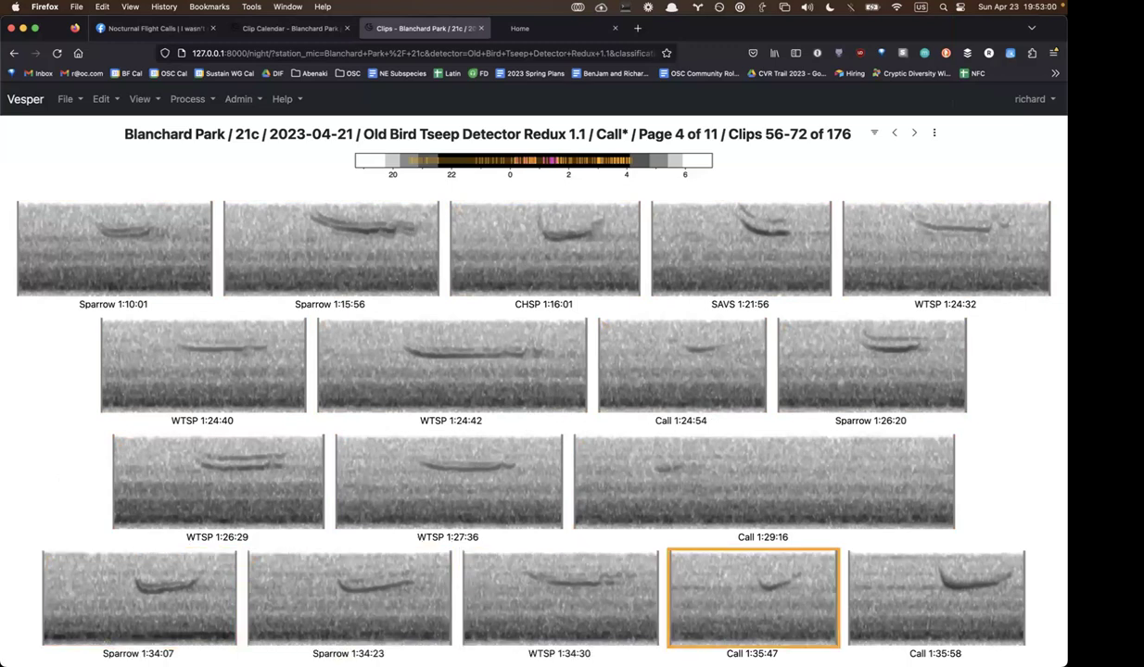
{"action": "key", "text": "Right"}
{"action": "key", "text": "Right"}
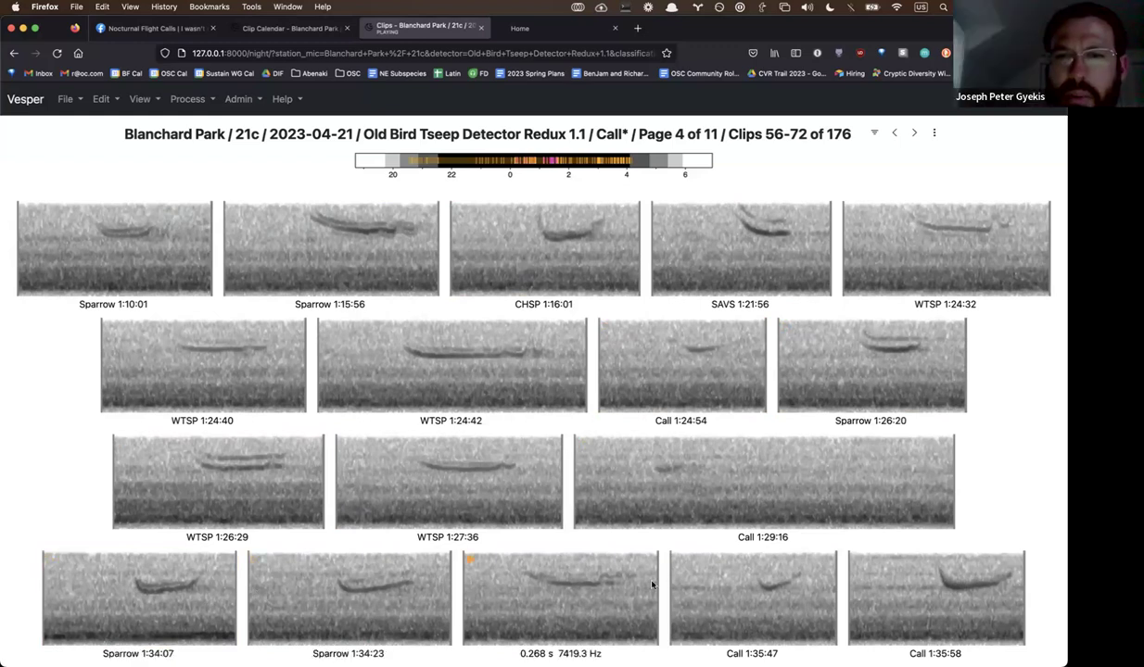
- Switch to iTerm and search the Blanchard Park 2023 files for "CHSP" with ag
{"action": "key", "text": "super+Tab"}
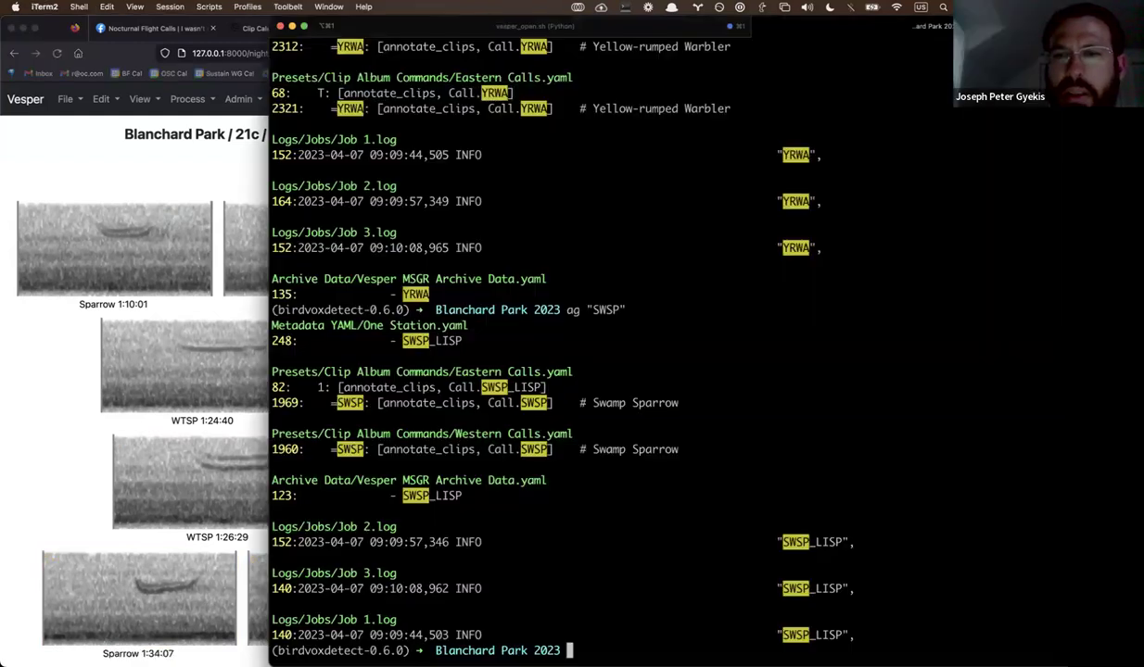
{"action": "key", "text": "Up"}
{"action": "key", "text": "BackSpace"}
{"action": "key", "text": "BackSpace"}
{"action": "key", "text": "BackSpace"}
{"action": "key", "text": "BackSpace"}
{"action": "key", "text": "BackSpace"}
{"action": "type", "text": "CHSP\""}
{"action": "key", "text": "Return"}
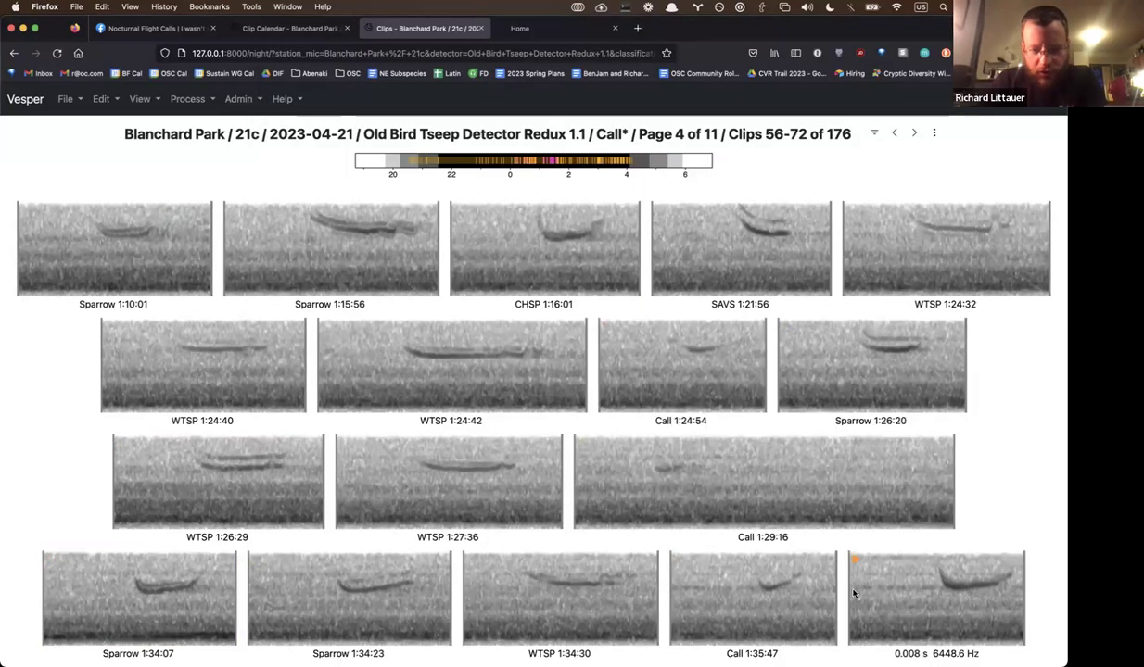
- Return to Firefox and classify the 1:35:47 and 1:35:58 clips as CHSP, advancing to page 5
{"action": "left_click", "coordinate": [816, 570]}
{"action": "key", "text": "c"}
{"action": "key", "text": "c"}
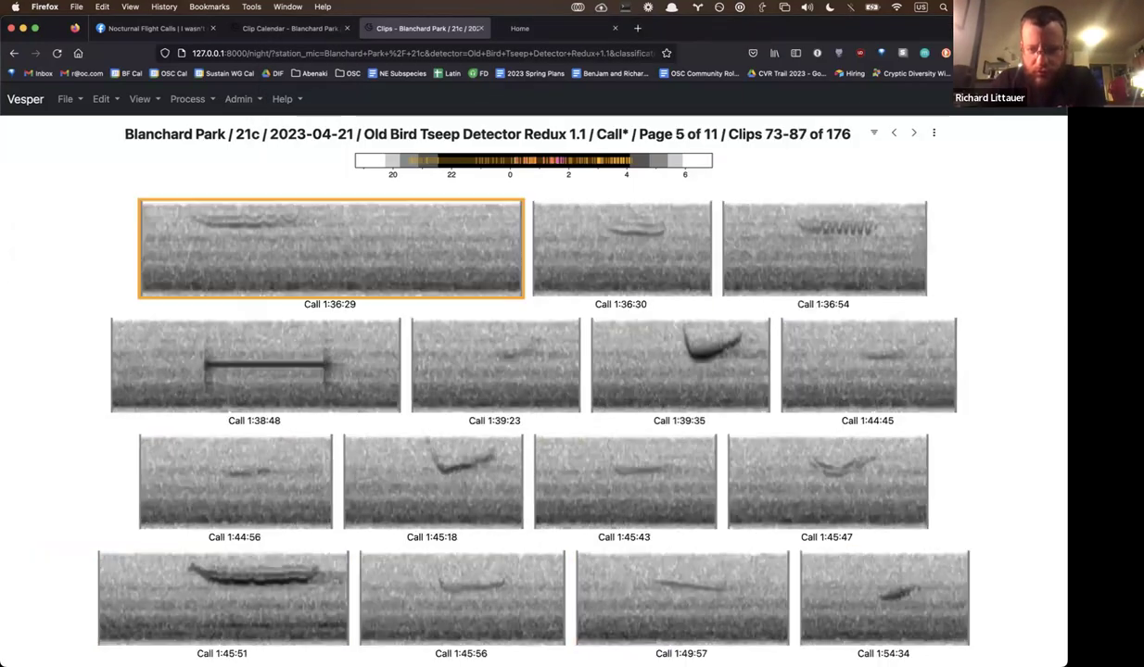
- Classify the 1:36:29 and 1:36:54 clips as WTSP and the 1:36:30 clip as Sparrow
{"action": "key", "text": "w"}
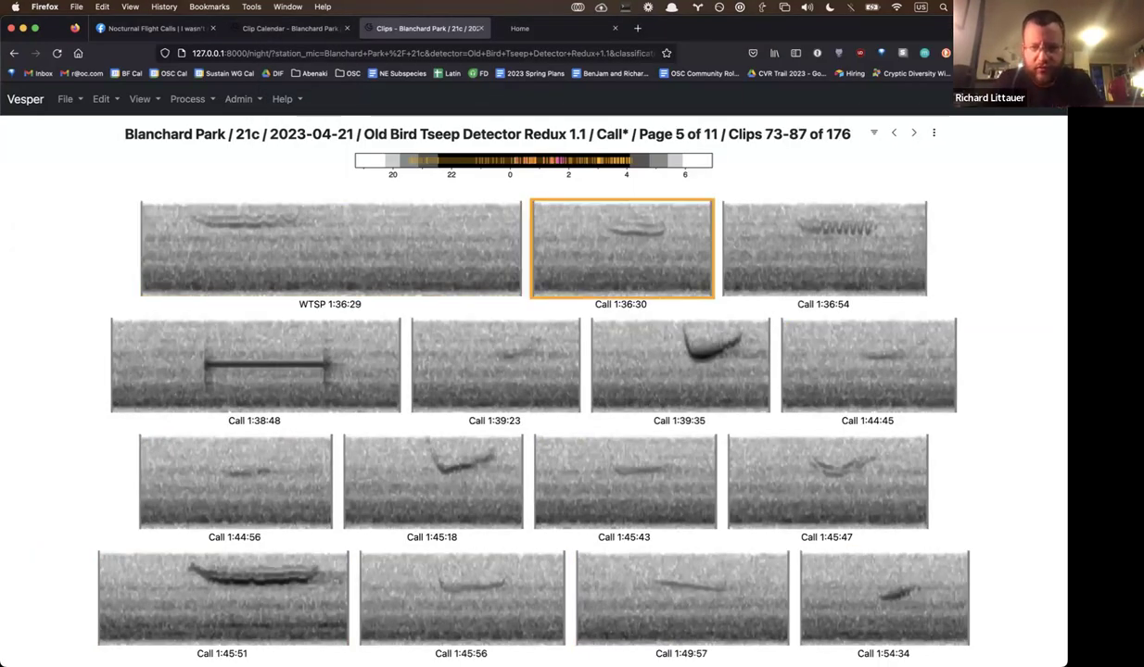
{"action": "key", "text": "s"}
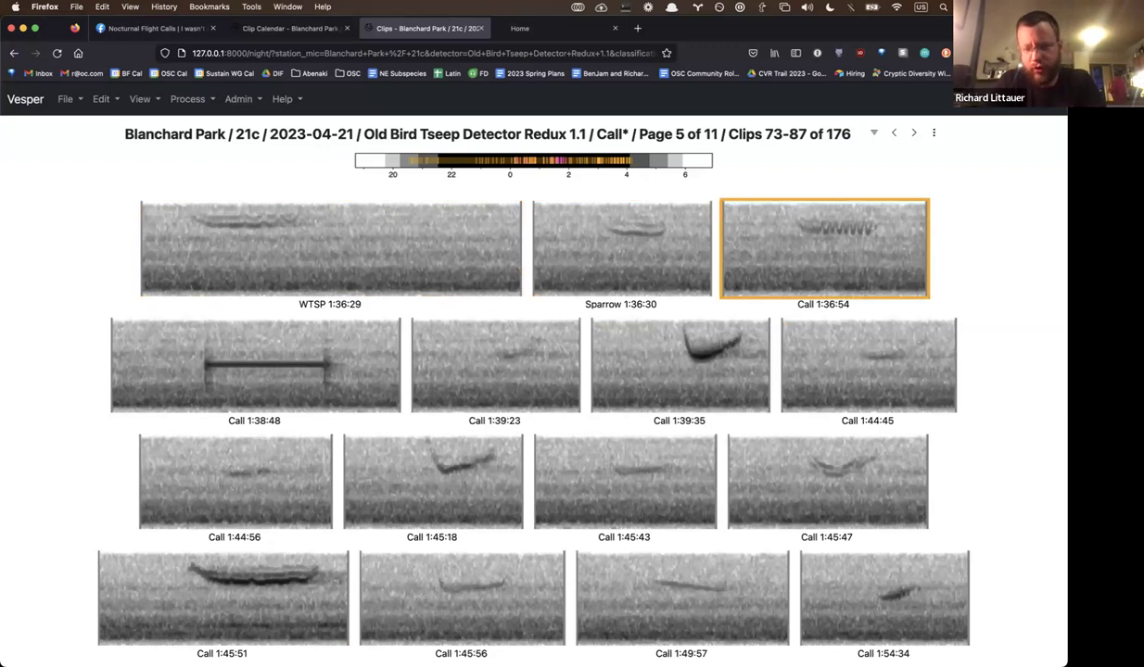
{"action": "key", "text": "w"}
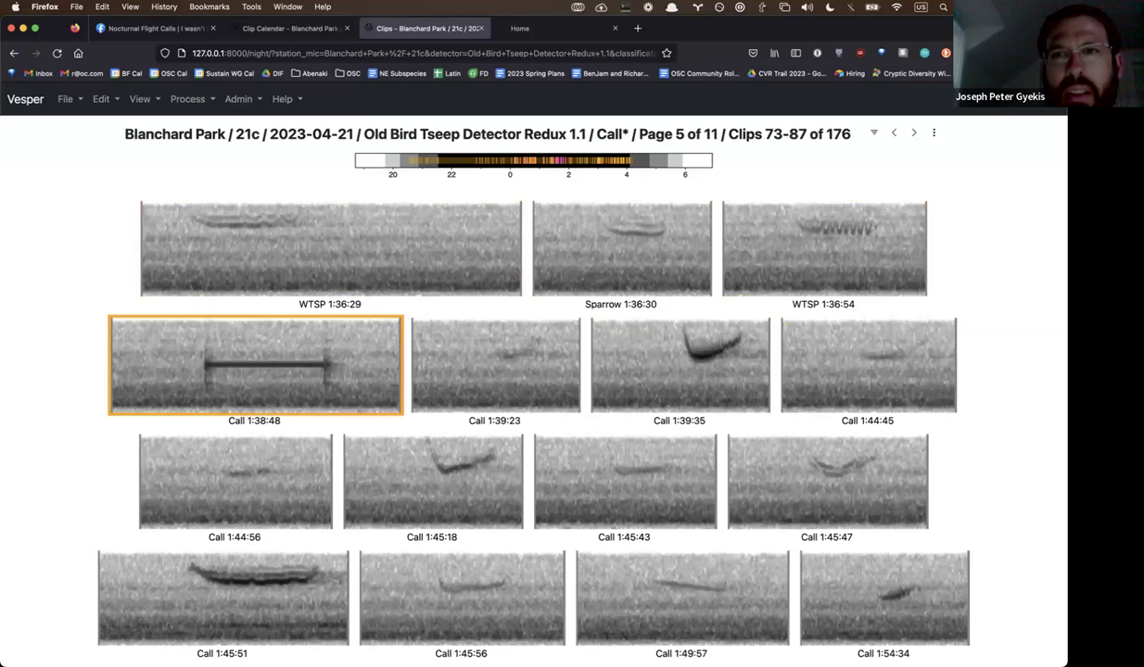
- Try to set the clip album commands preset to Coarse and classify the 1:38:48 clip as Noise
{"action": "left_click", "coordinate": [932, 135]}
{"action": "left_click", "coordinate": [958, 244]}
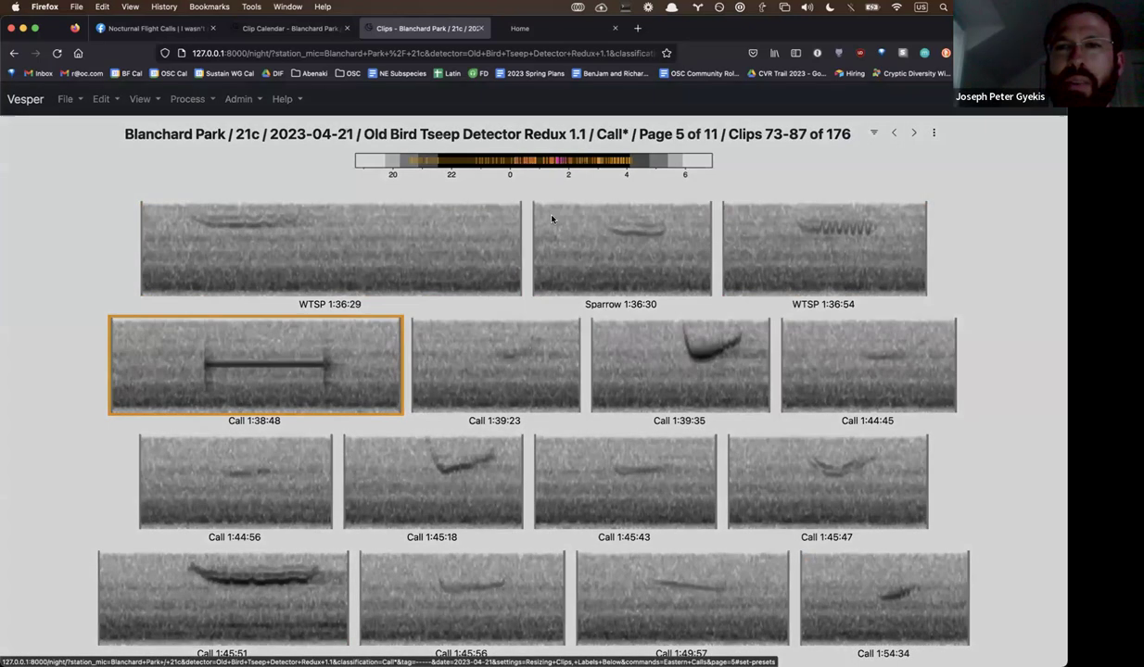
{"action": "left_click", "coordinate": [531, 207]}
{"action": "left_click", "coordinate": [542, 193]}
{"action": "left_click", "coordinate": [653, 269]}
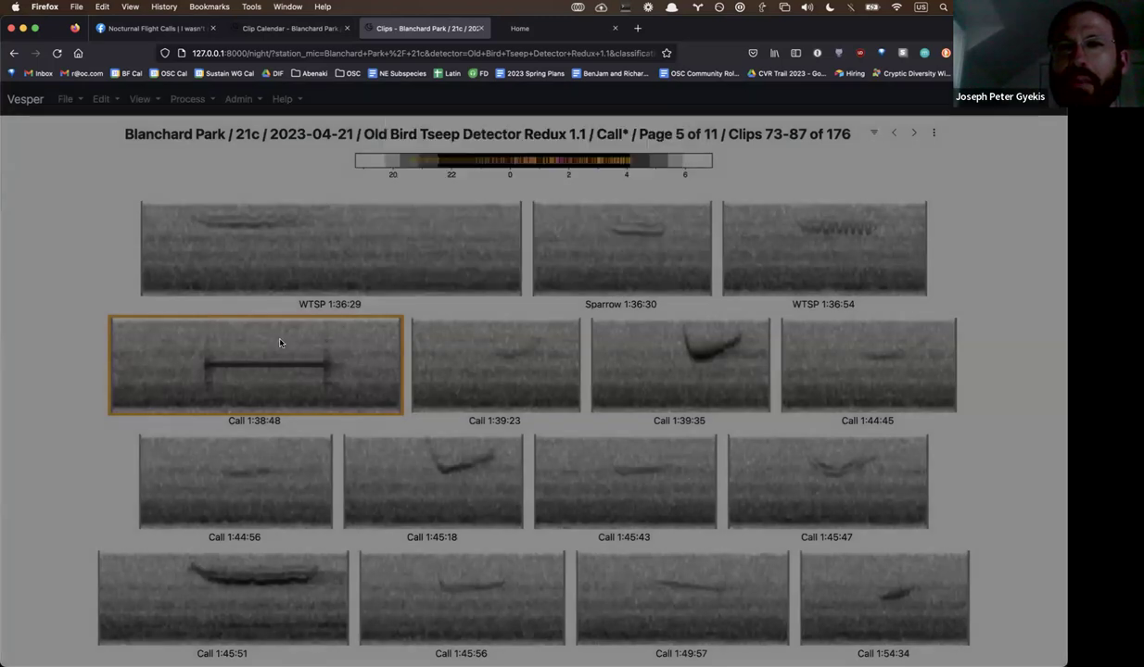
{"action": "key", "text": "n"}
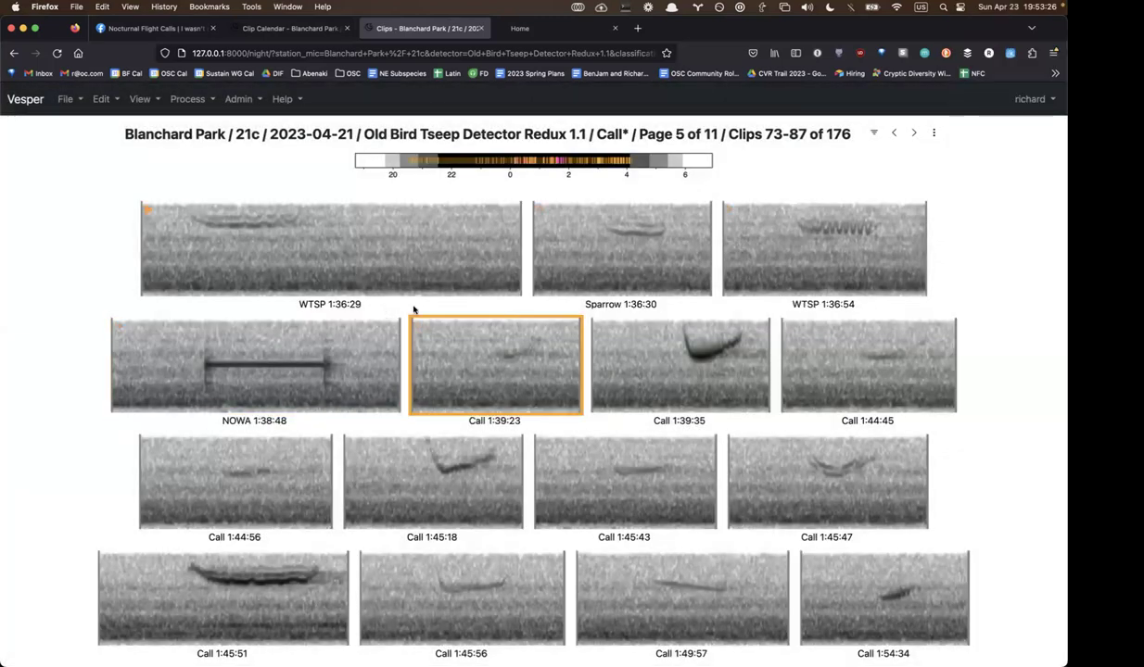
- Try again to set the clip album commands preset to Coarse, and reselect the 1:38:48 clip
{"action": "left_click", "coordinate": [933, 136]}
{"action": "left_click", "coordinate": [957, 244]}
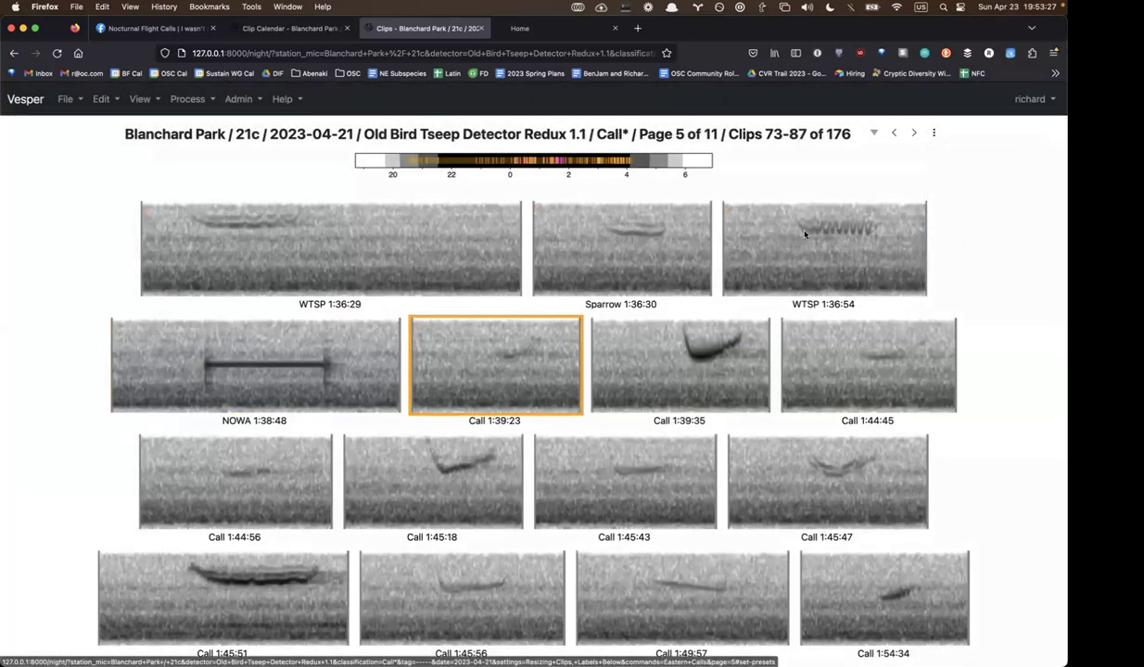
{"action": "left_click", "coordinate": [535, 214]}
{"action": "left_click", "coordinate": [556, 192]}
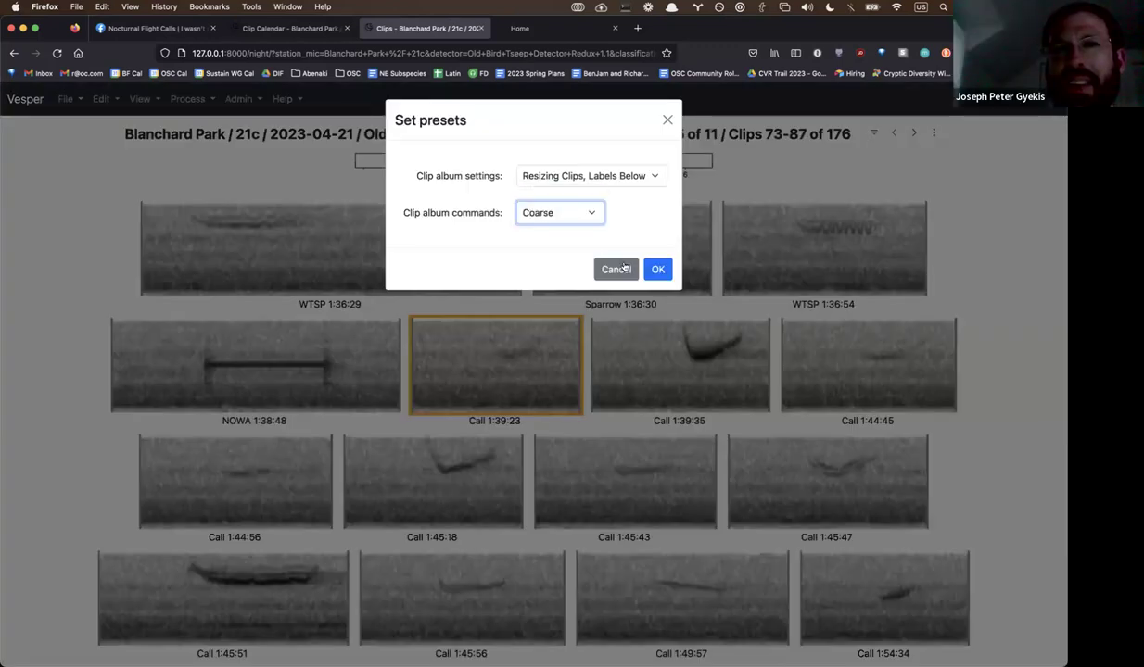
{"action": "left_click", "coordinate": [657, 268]}
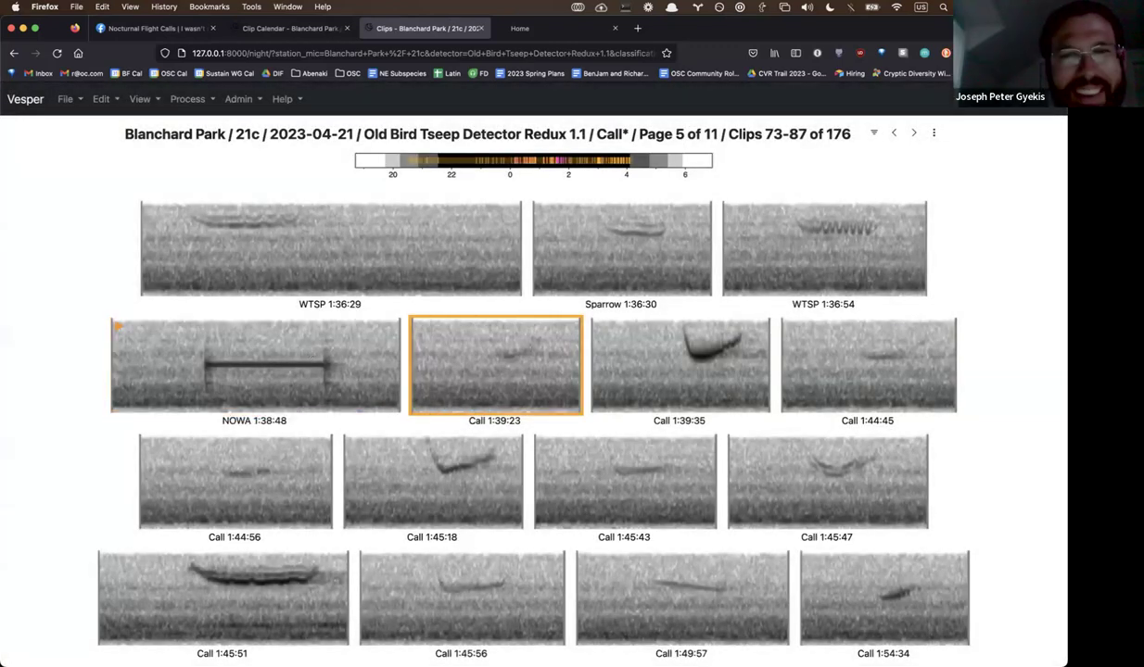
{"action": "left_click", "coordinate": [935, 135]}
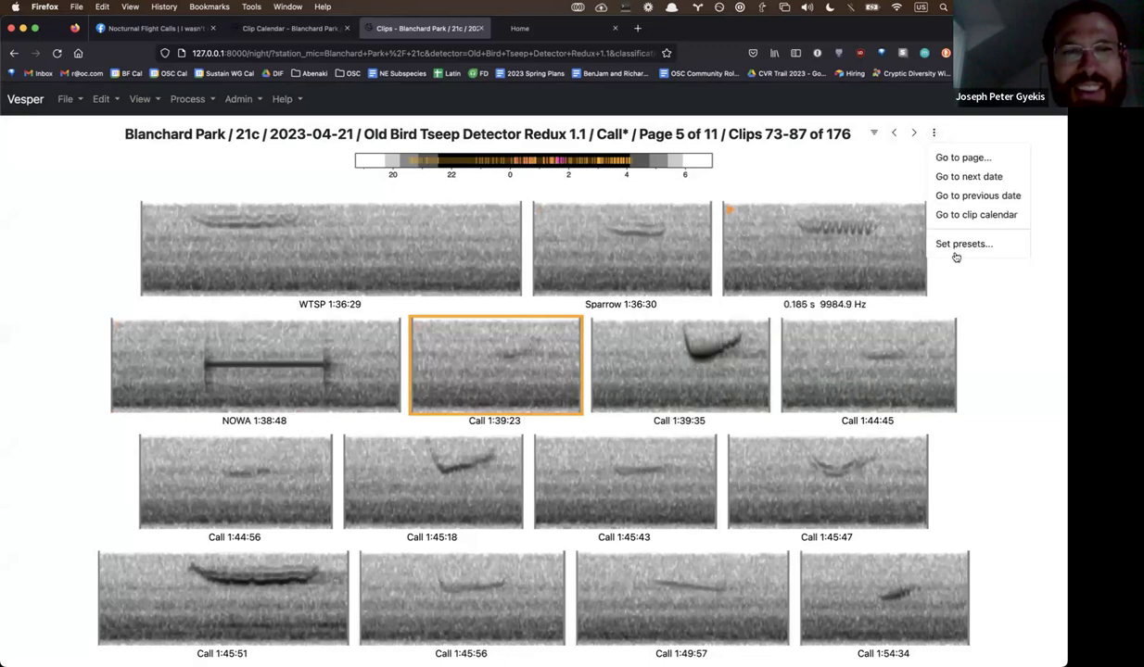
{"action": "left_click", "coordinate": [955, 242]}
{"action": "left_click", "coordinate": [567, 215]}
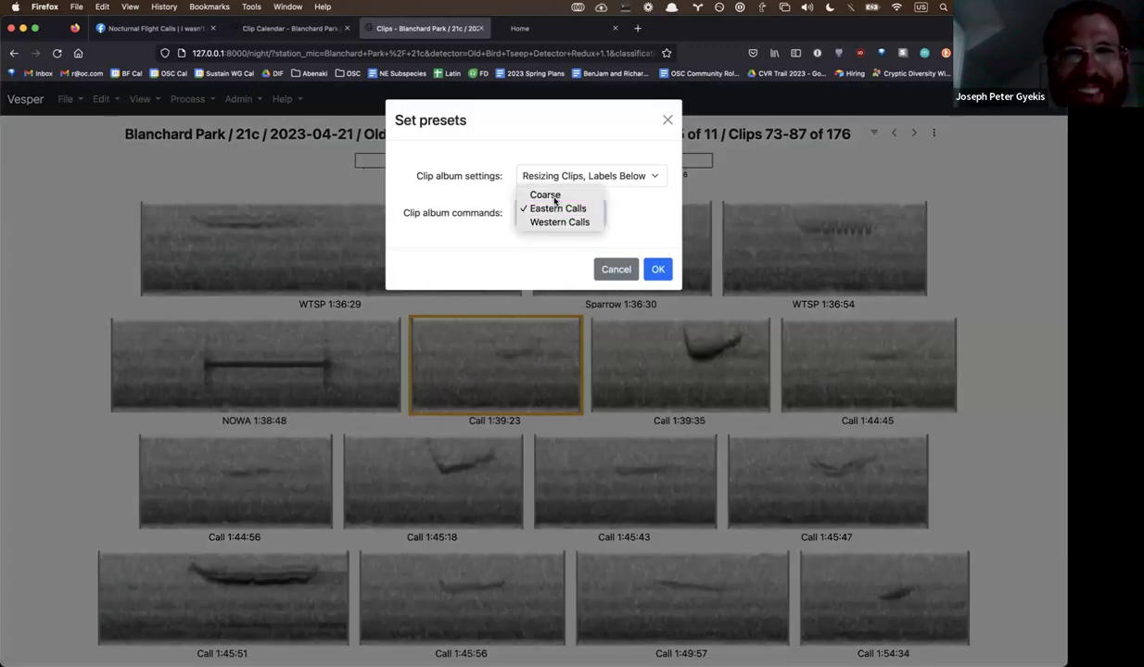
{"action": "left_click", "coordinate": [546, 195]}
{"action": "left_click", "coordinate": [657, 269]}
{"action": "left_click", "coordinate": [274, 356]}
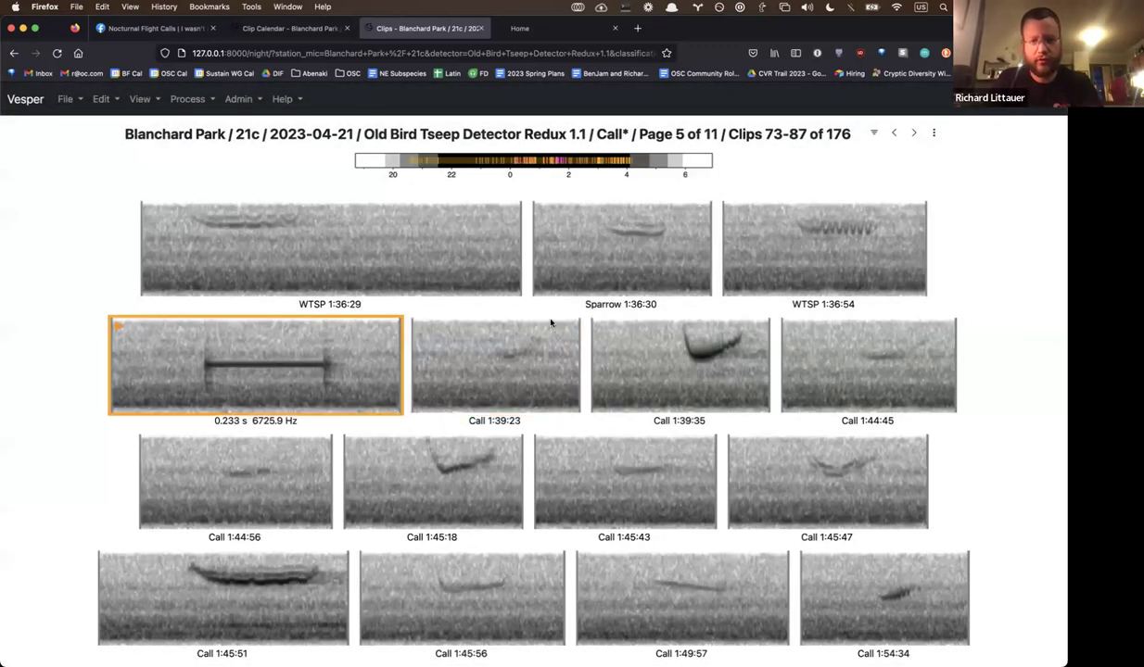
{"action": "left_click", "coordinate": [934, 133]}
{"action": "left_click", "coordinate": [982, 249]}
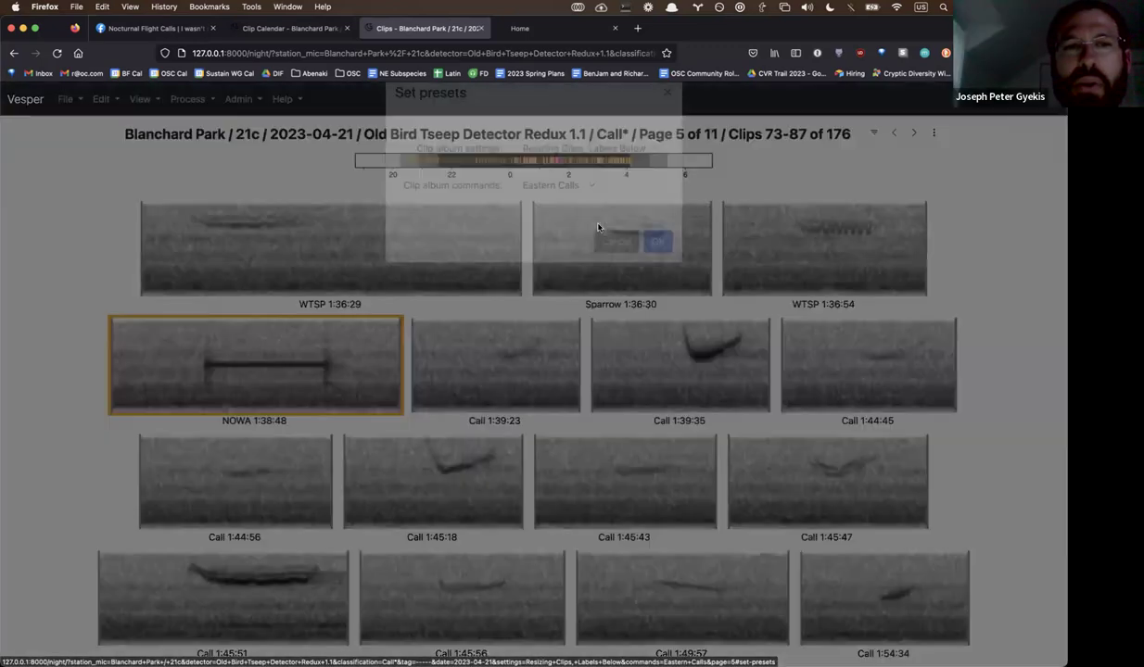
{"action": "left_click", "coordinate": [667, 121]}
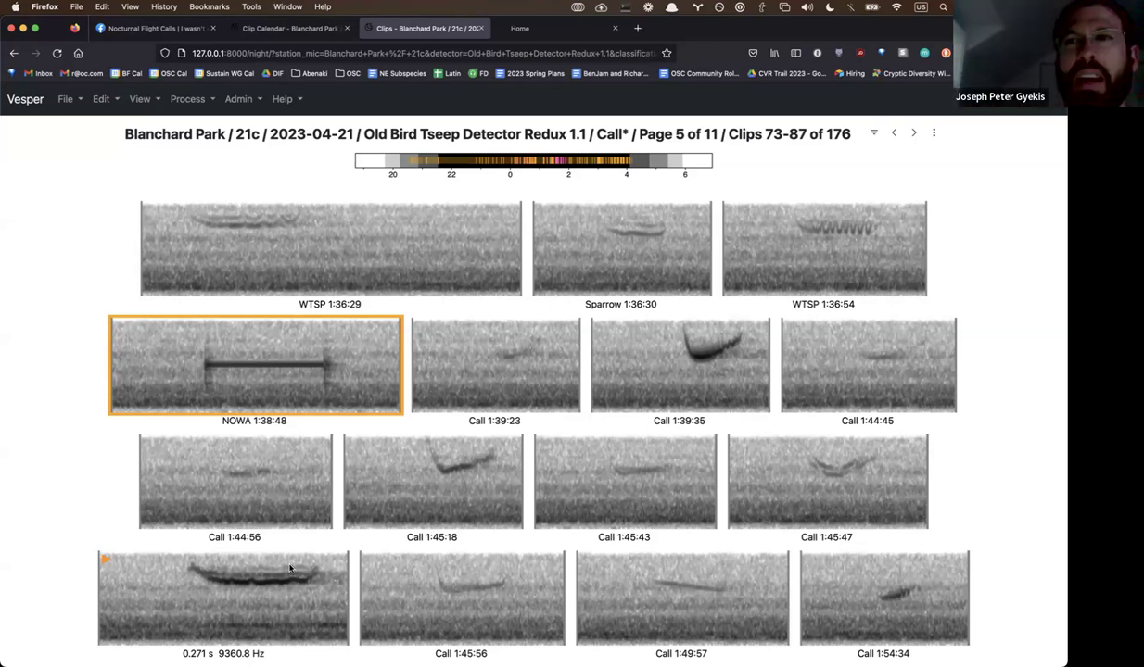
- Switch to iTerm and search the Blanchard Park 2023 files for "Noise" with ag
{"action": "key", "text": "super+Tab"}
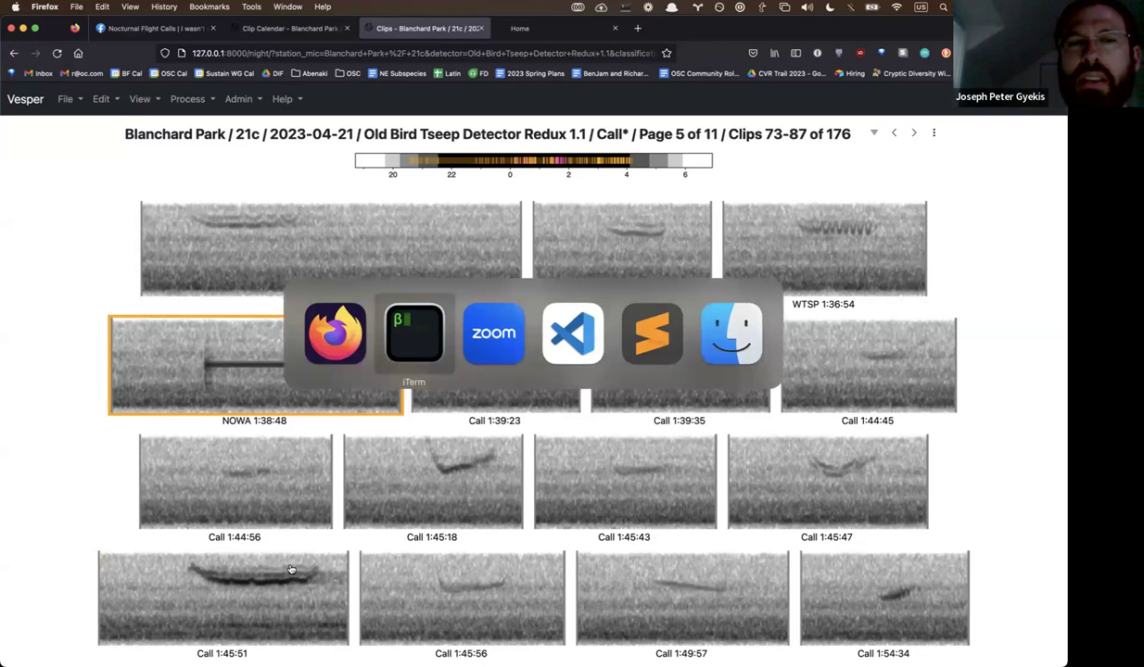
{"action": "key", "text": "Up"}
{"action": "key", "text": "BackSpace"}
{"action": "key", "text": "BackSpace"}
{"action": "key", "text": "BackSpace"}
{"action": "key", "text": "BackSpace"}
{"action": "type", "text": "Noise"}
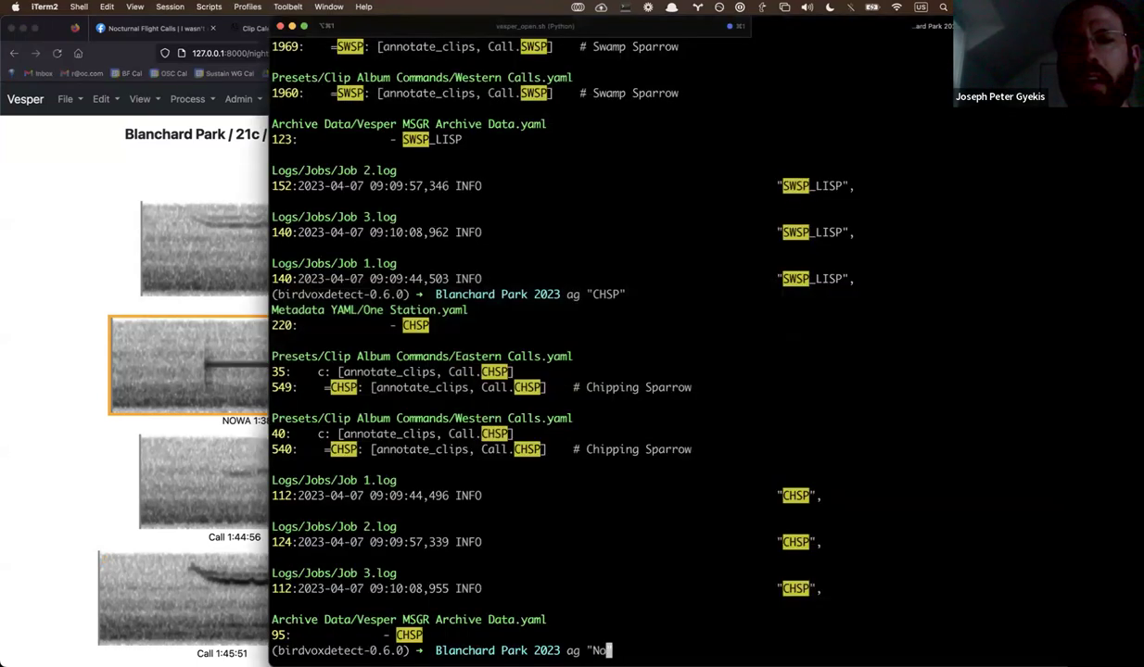
{"action": "key", "text": "Return"}
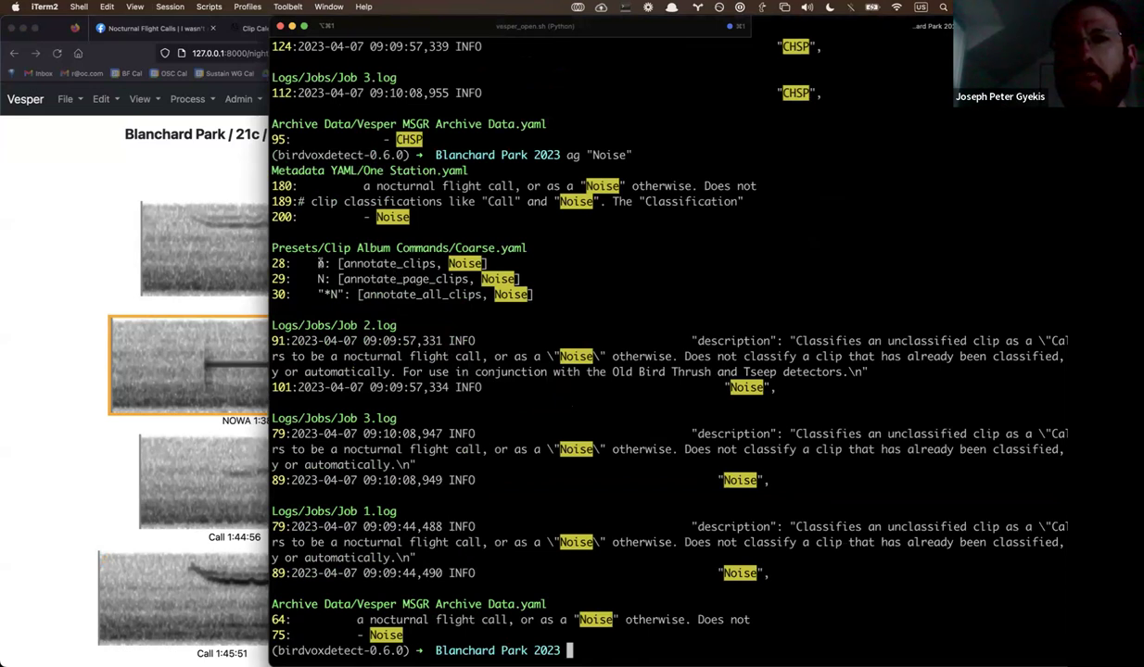
- Copy the n: [annotate_clips, Noise] line from the Coarse.yaml results and open VS Code from the terminal
{"action": "left_click_drag", "start_coordinate": [322, 263], "coordinate": [483, 263]}
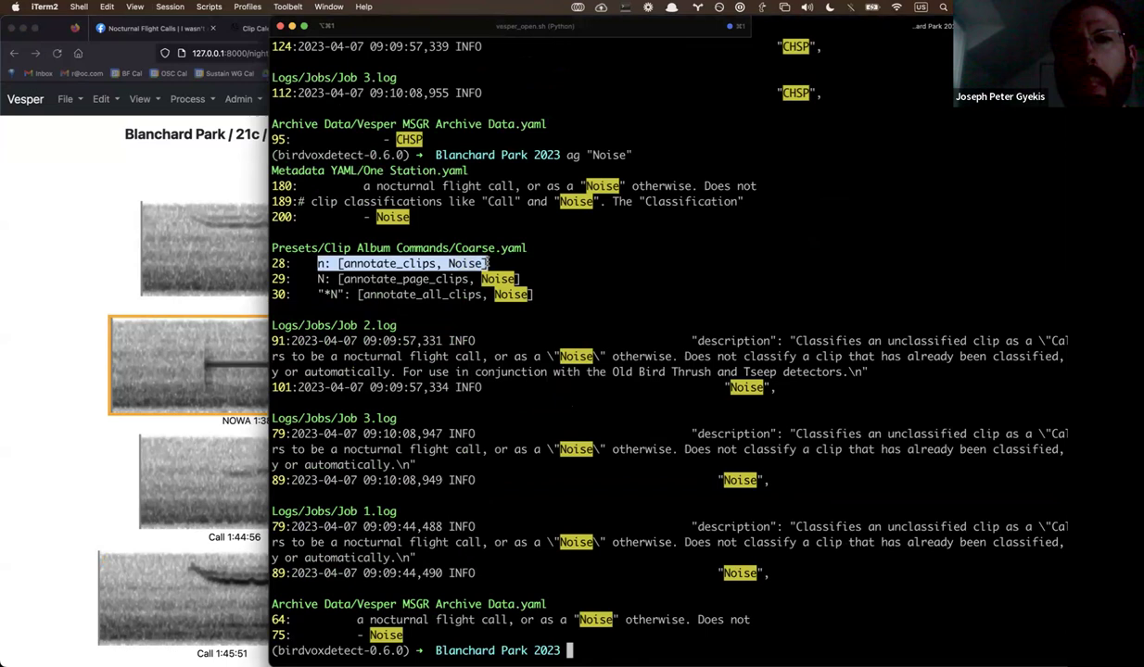
{"action": "left_click", "coordinate": [572, 380]}
{"action": "type", "text": "cod"}
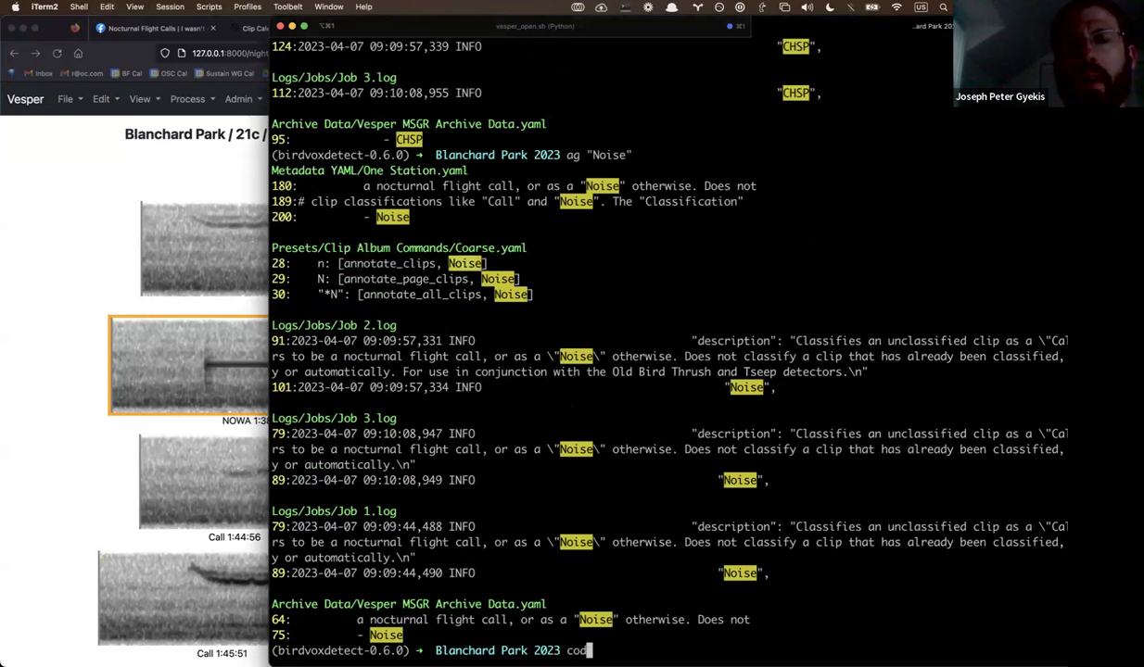
{"action": "type", "text": "e"}
{"action": "key", "text": "Return"}
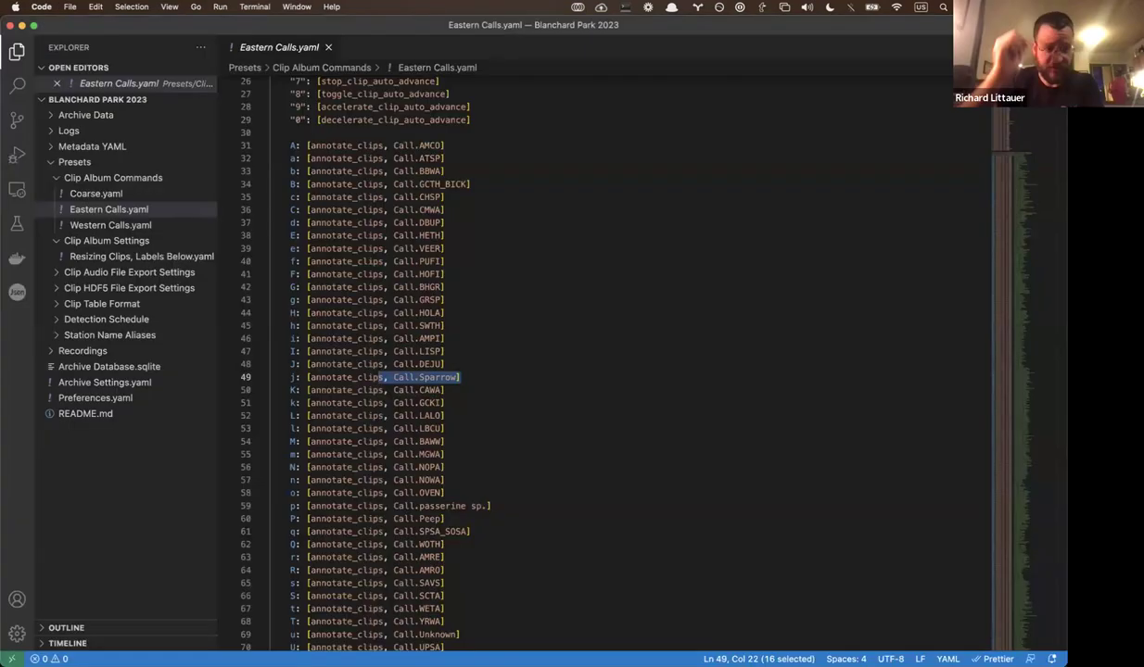
- Add the command n: [annotate_clips, Noise] below the NOWA command in Eastern Calls.yaml
{"action": "left_click", "coordinate": [571, 380]}
{"action": "scroll", "coordinate": [571, 380], "scroll_direction": "up", "scroll_amount": 3}
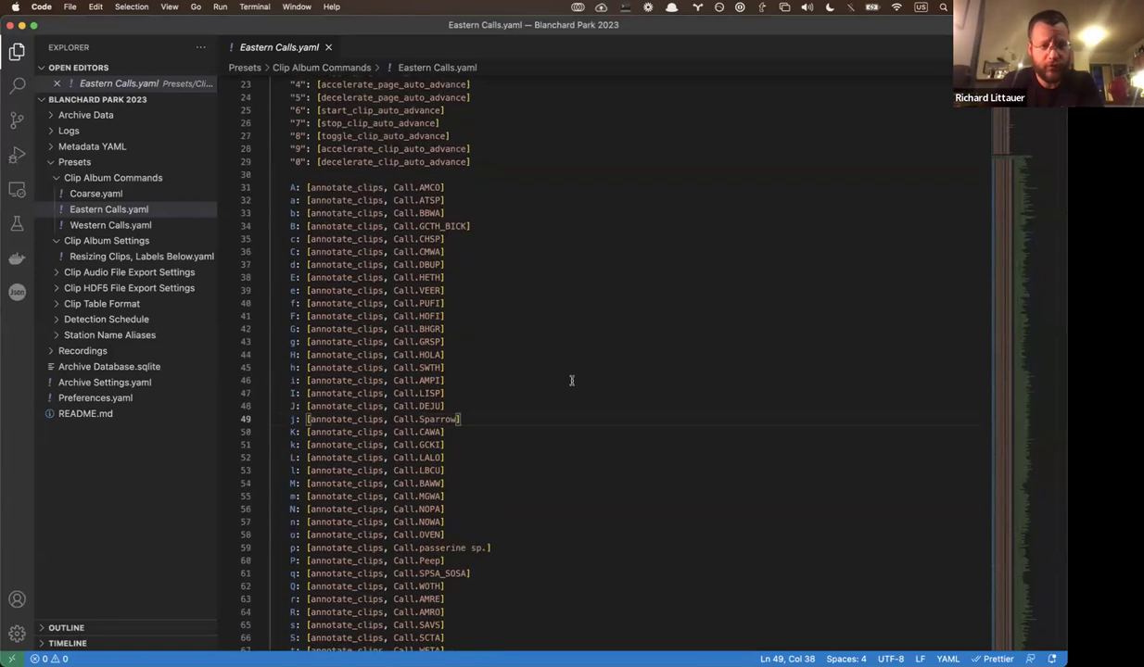
{"action": "left_click", "coordinate": [462, 490]}
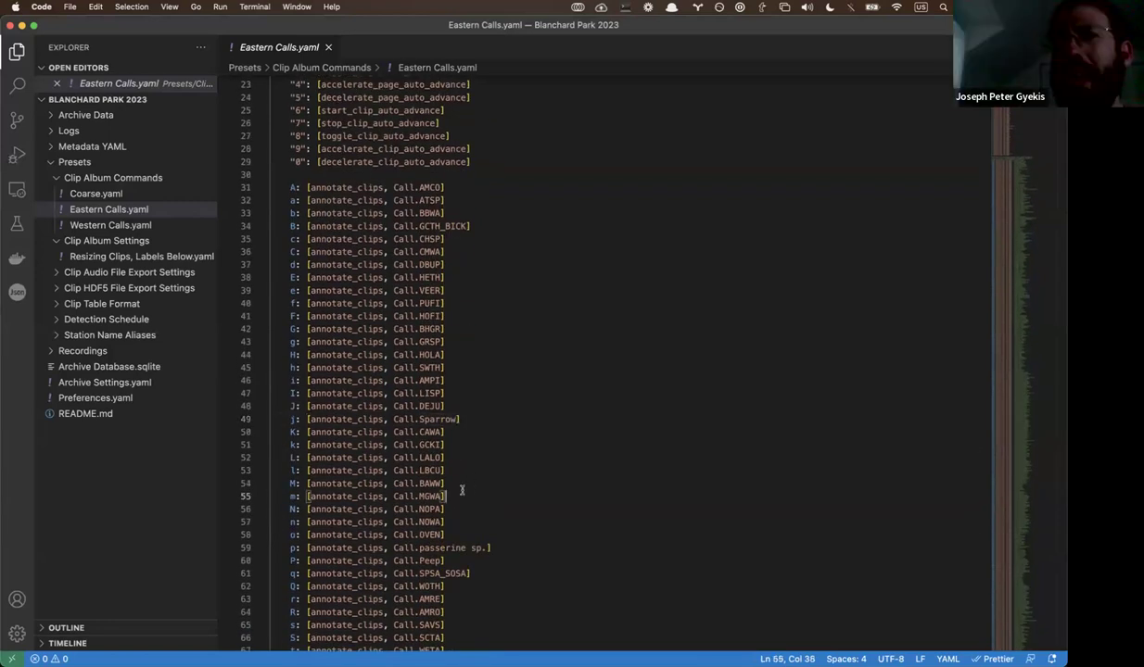
{"action": "key", "text": "Down"}
{"action": "key", "text": "Down"}
{"action": "key", "text": "Return"}
{"action": "type", "text": "n: [annotate_clips, Noise]"}
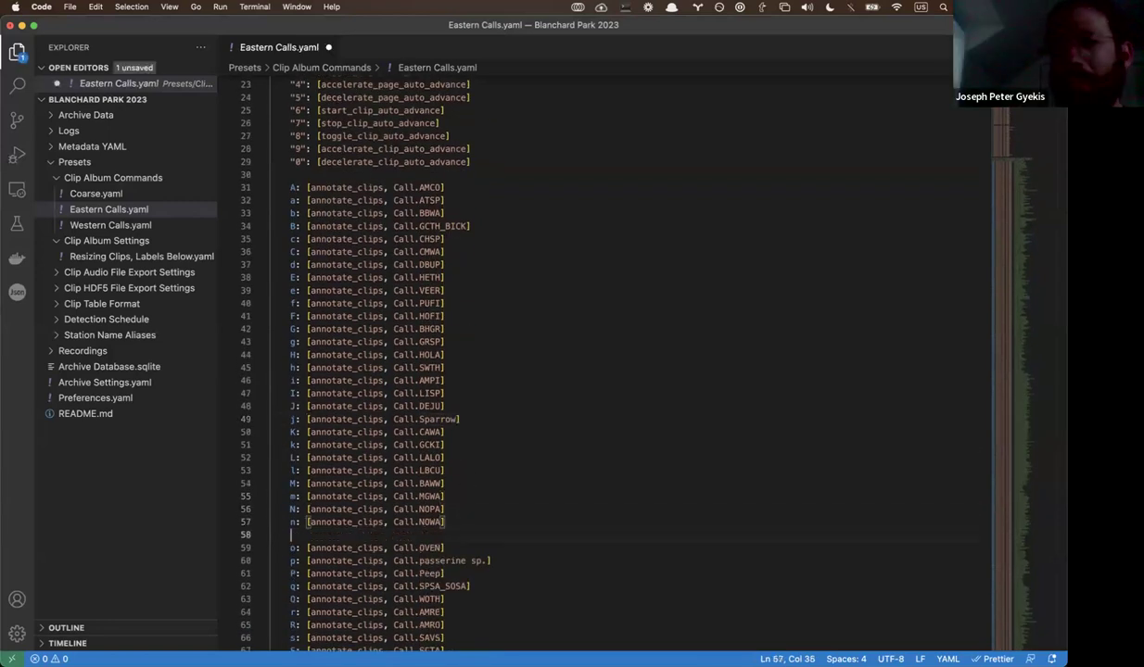
- Delete the n: [annotate_clips, Call.NOWA] line from Eastern Calls.yaml and save the file
{"action": "left_click_drag", "start_coordinate": [446, 522], "coordinate": [254, 525]}
{"action": "key", "text": "BackSpace"}
{"action": "key", "text": "BackSpace"}
{"action": "left_click", "coordinate": [503, 481]}
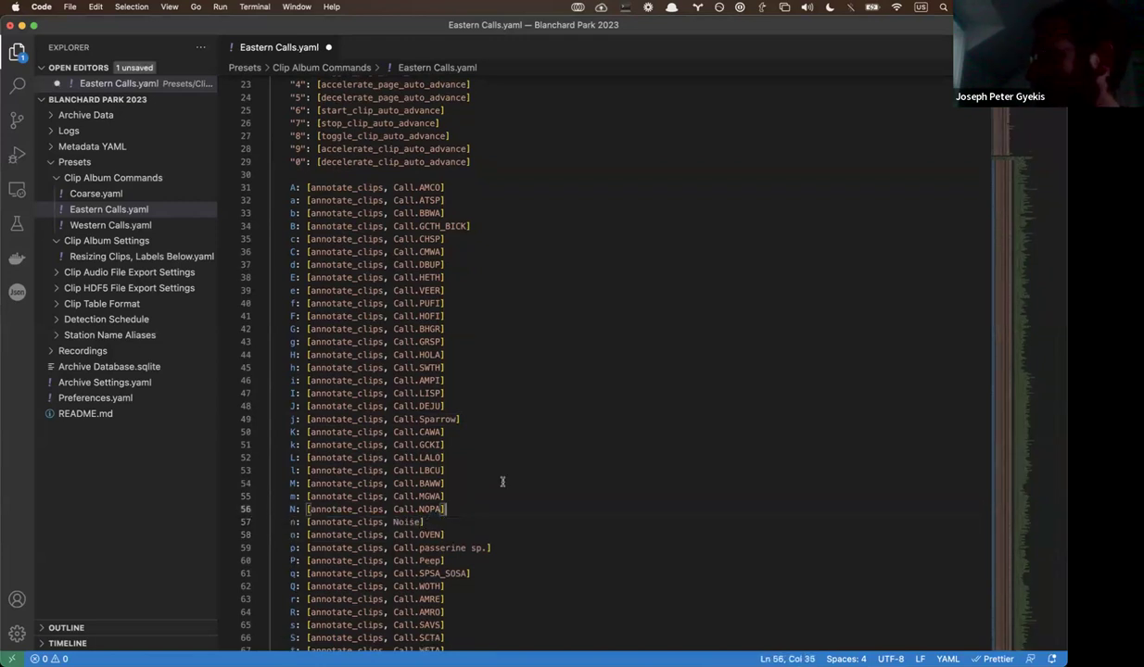
{"action": "key", "text": "super+s"}
- Copy the entire contents of Eastern Calls.yaml and switch back to Firefox
{"action": "scroll", "coordinate": [491, 445], "scroll_direction": "up", "scroll_amount": 5}
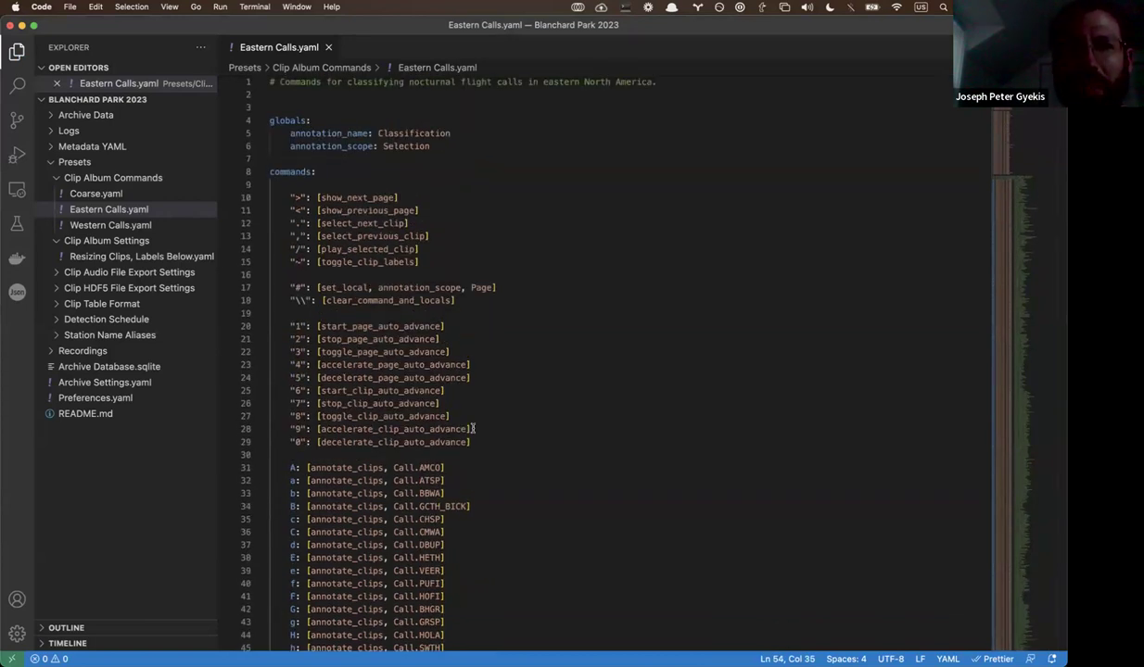
{"action": "left_click", "coordinate": [402, 340]}
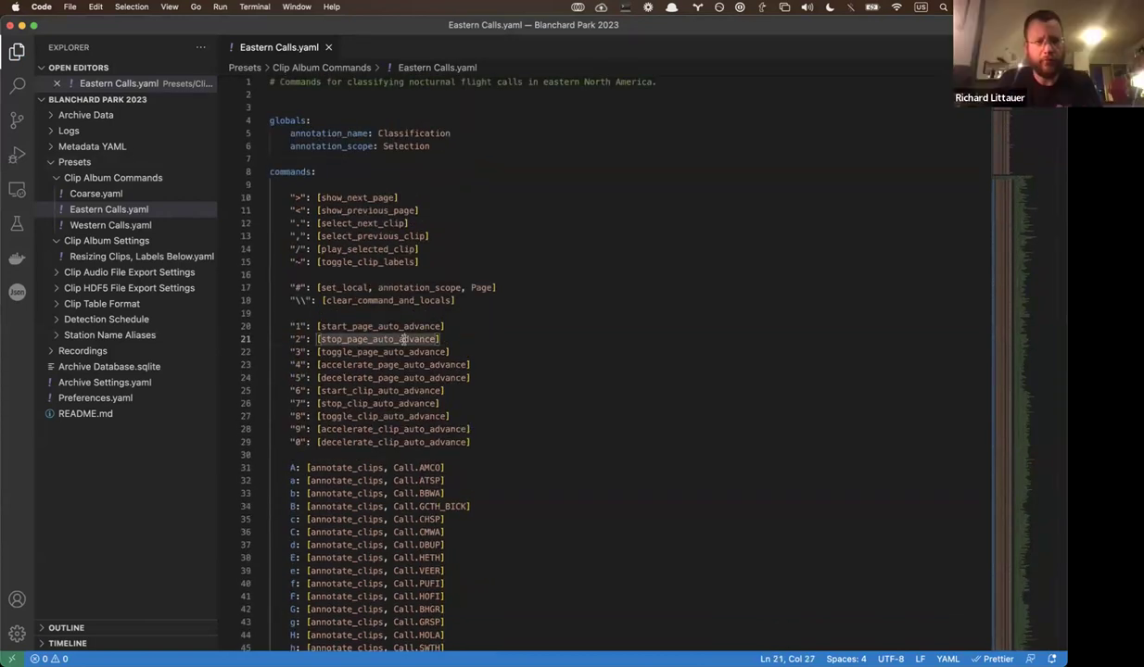
{"action": "key", "text": "super+a"}
{"action": "key", "text": "super+Tab"}
{"action": "key", "text": "super+Tab"}
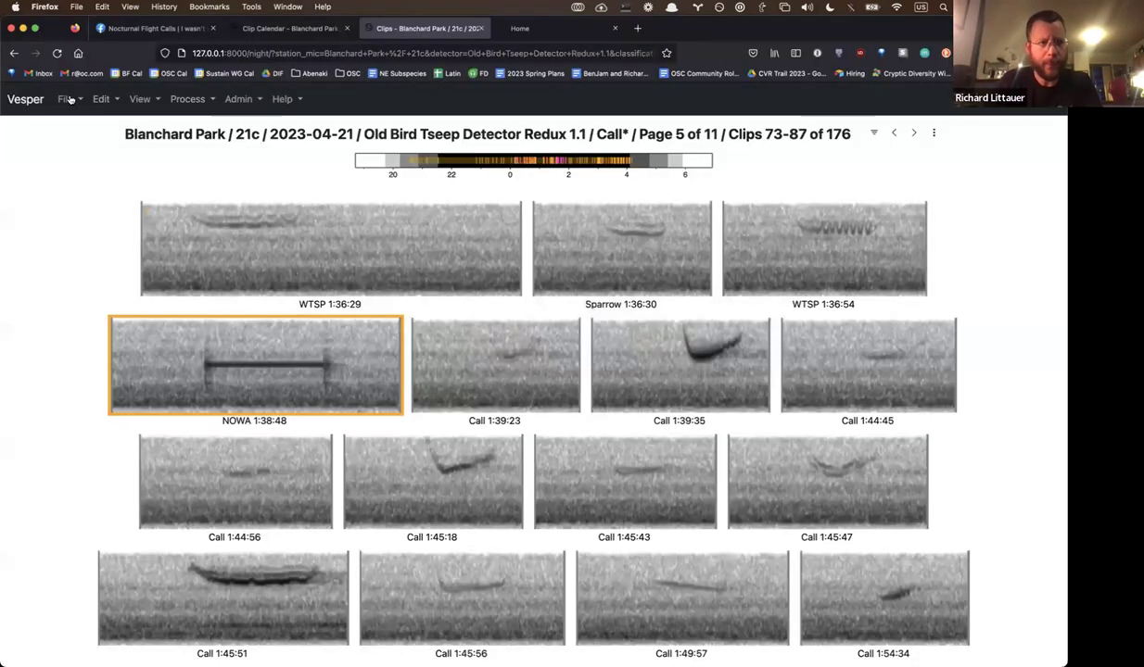
- Import the copied Eastern Calls YAML into the Vesper archive as metadata
{"action": "left_click", "coordinate": [64, 98]}
{"action": "left_click", "coordinate": [92, 127]}
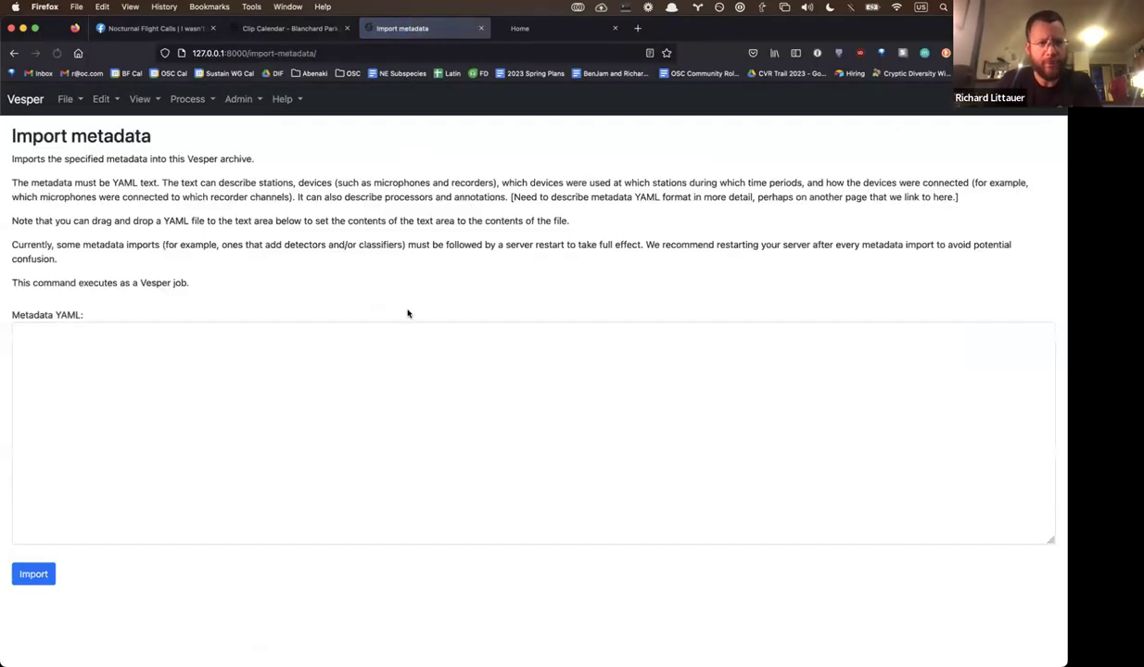
{"action": "left_click", "coordinate": [224, 439]}
{"action": "key", "text": "super+v"}
{"action": "left_click", "coordinate": [48, 572]}
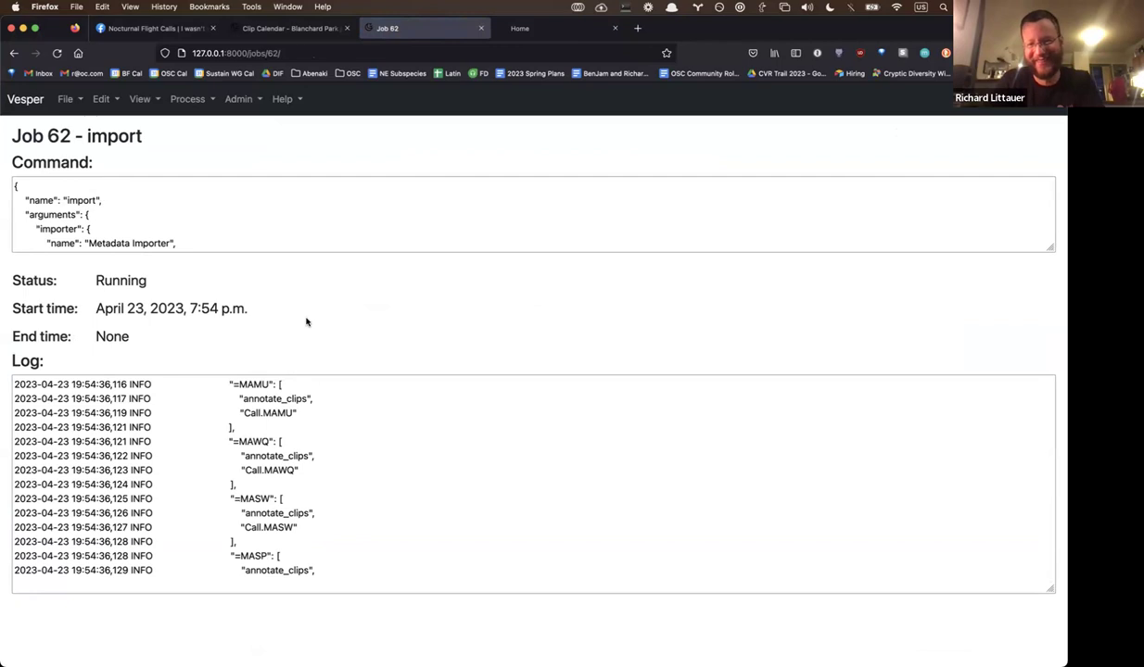
- Return to page 5 of the 2023-04-21 tseep clips and reclassify the 1:38:48 clip as Noise
{"action": "left_click", "coordinate": [181, 99]}
{"action": "left_click", "coordinate": [15, 53]}
{"action": "left_click", "coordinate": [15, 53]}
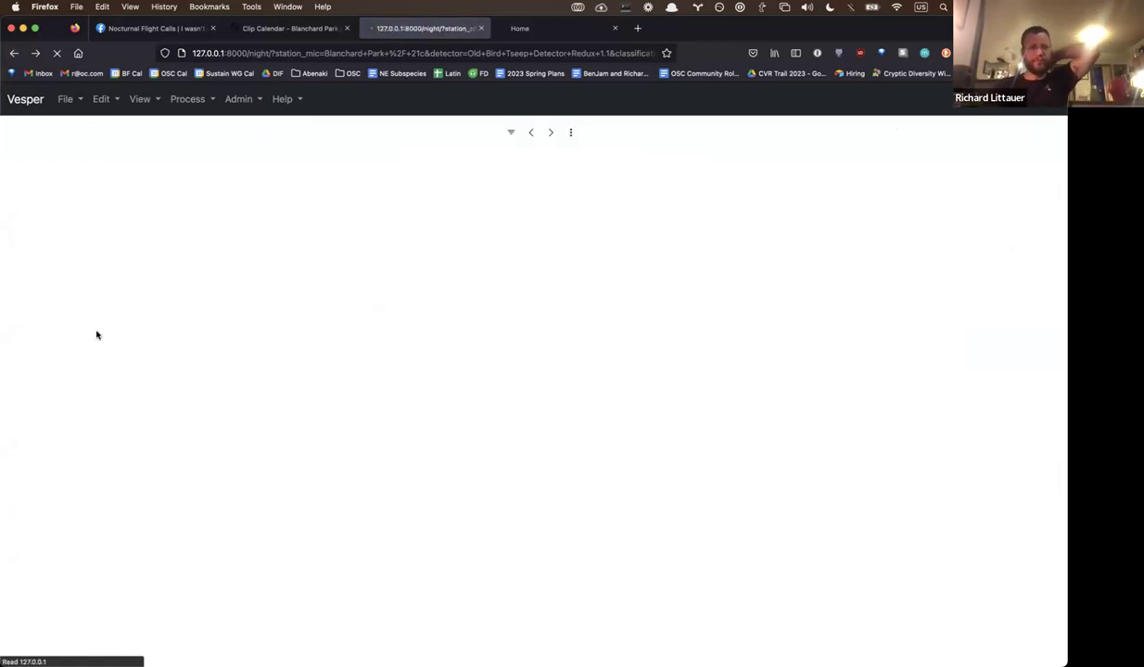
{"action": "key", "text": "n"}
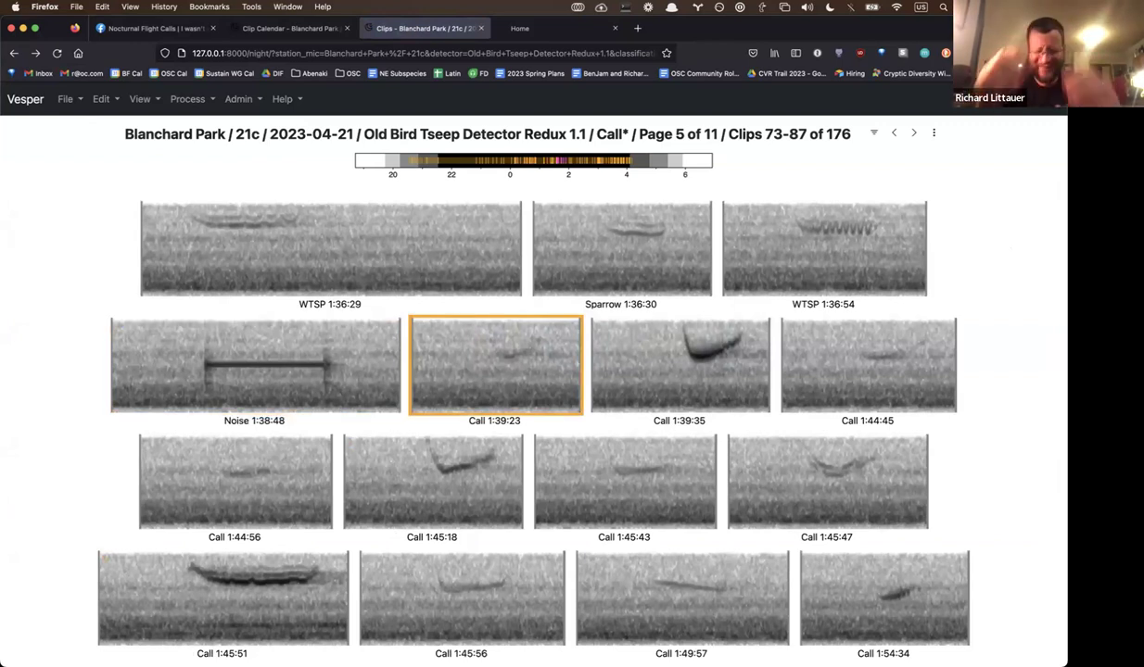
- Classify the 1:39:23 and 1:44:45 clips as Noise and the 1:39:35 clip as CHSP
{"action": "key", "text": "n"}
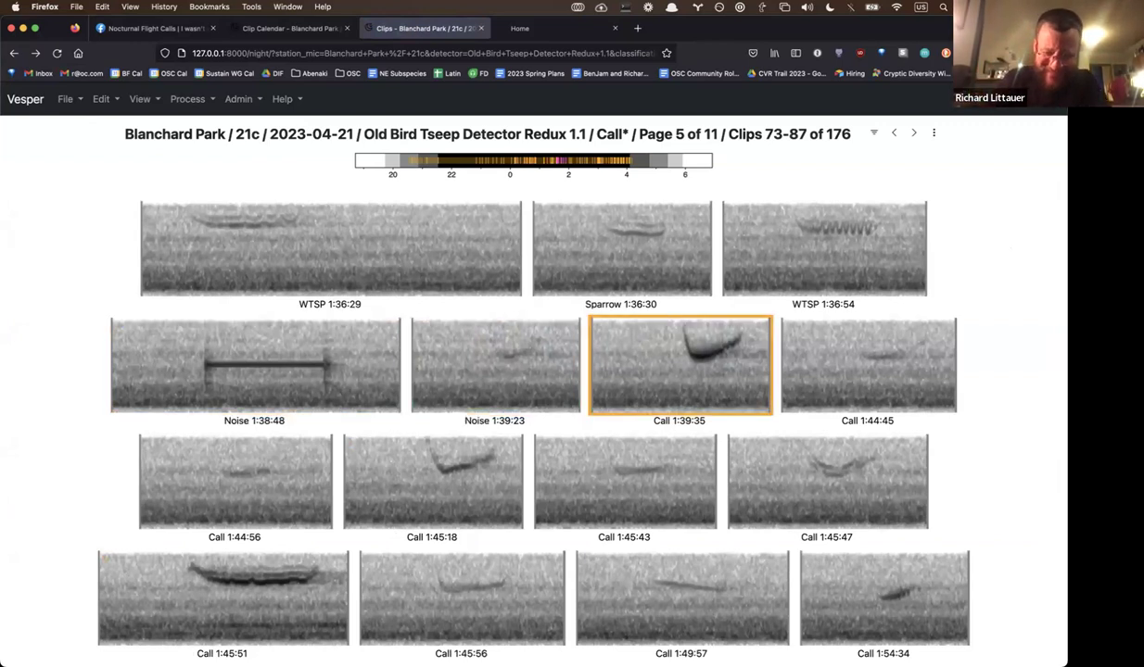
{"action": "key", "text": "c"}
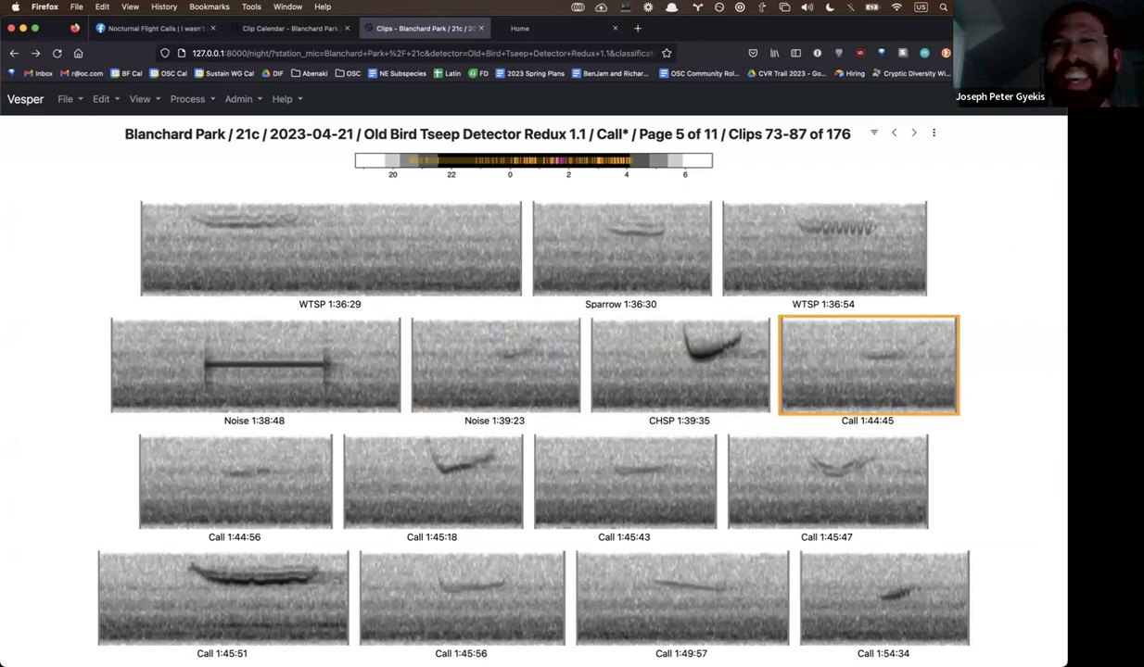
{"action": "key", "text": "n"}
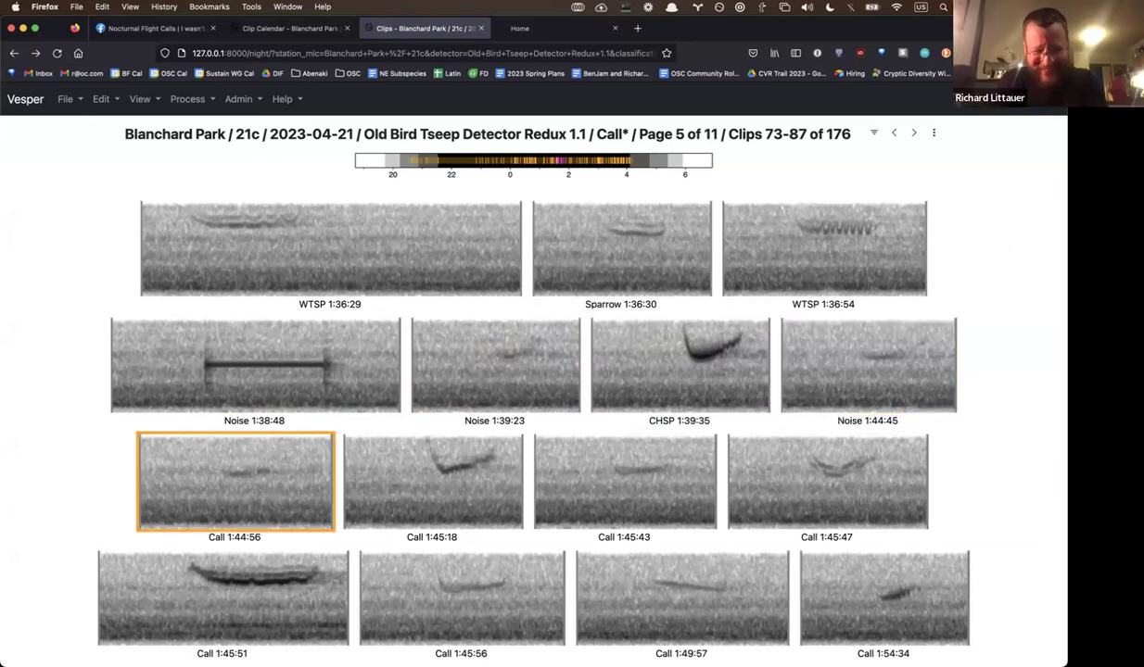
- Classify clip 1:44:56 as Noise and clip 1:45:18 as CHSP
{"action": "key", "text": "n"}
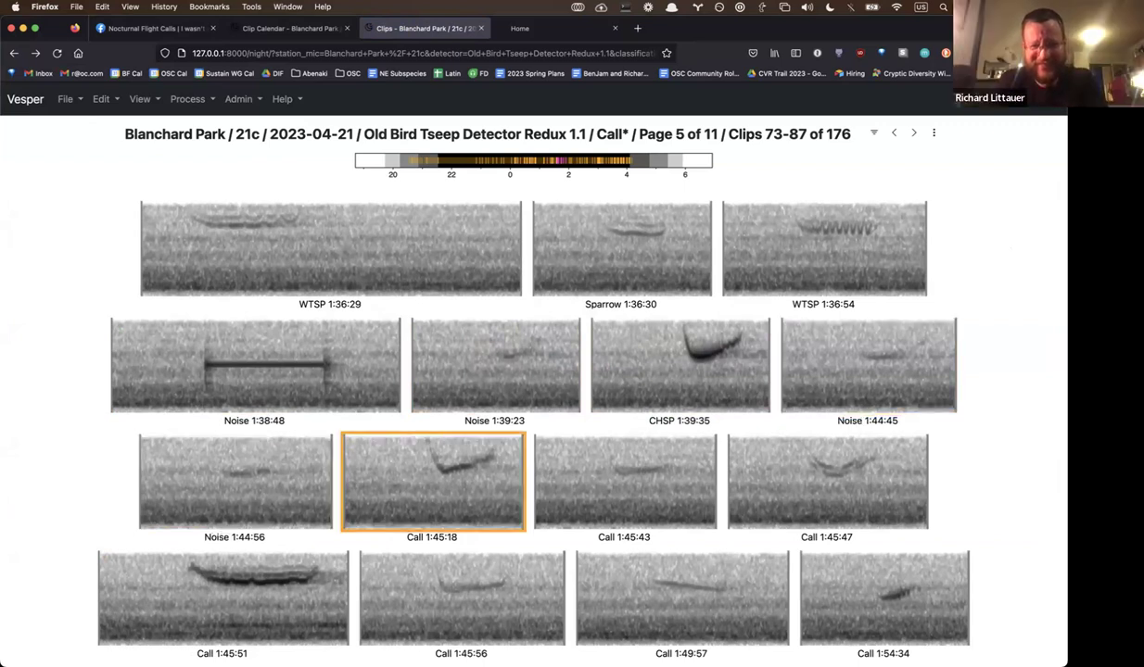
{"action": "key", "text": "s"}
{"action": "left_click", "coordinate": [431, 482]}
{"action": "key", "text": "c"}
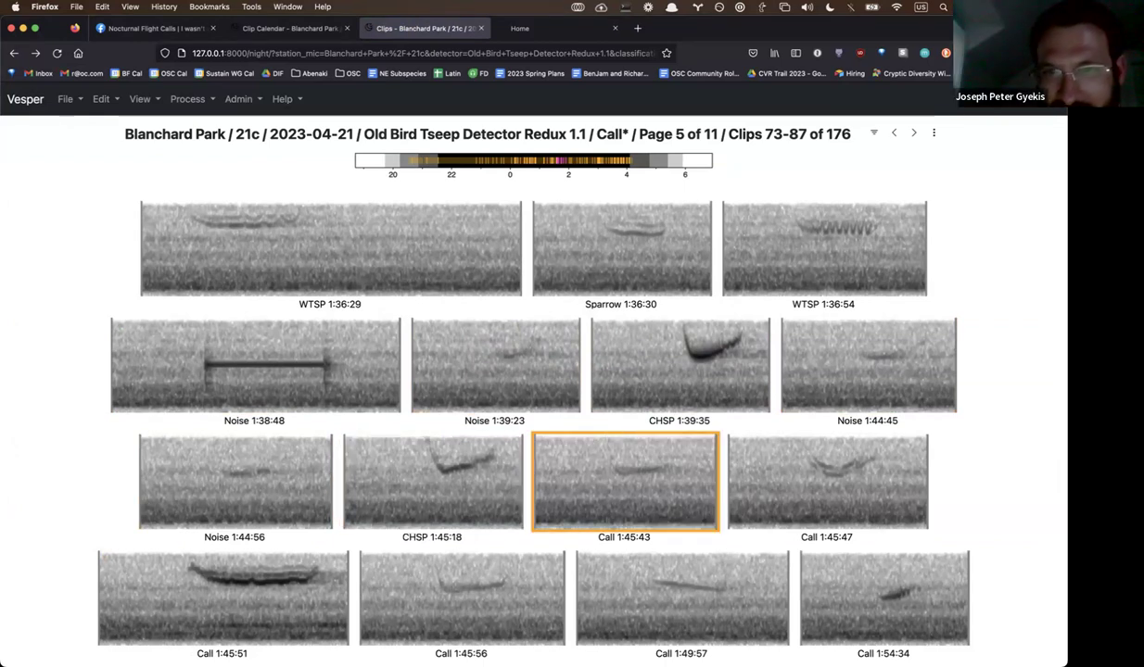
- Classify clips 1:45:47 and 1:45:56 as Sparrow and clip 1:45:51 as WTSP, leaving clip 1:45:43 as Call
{"action": "key", "text": "space"}
{"action": "key", "text": "shift+s"}
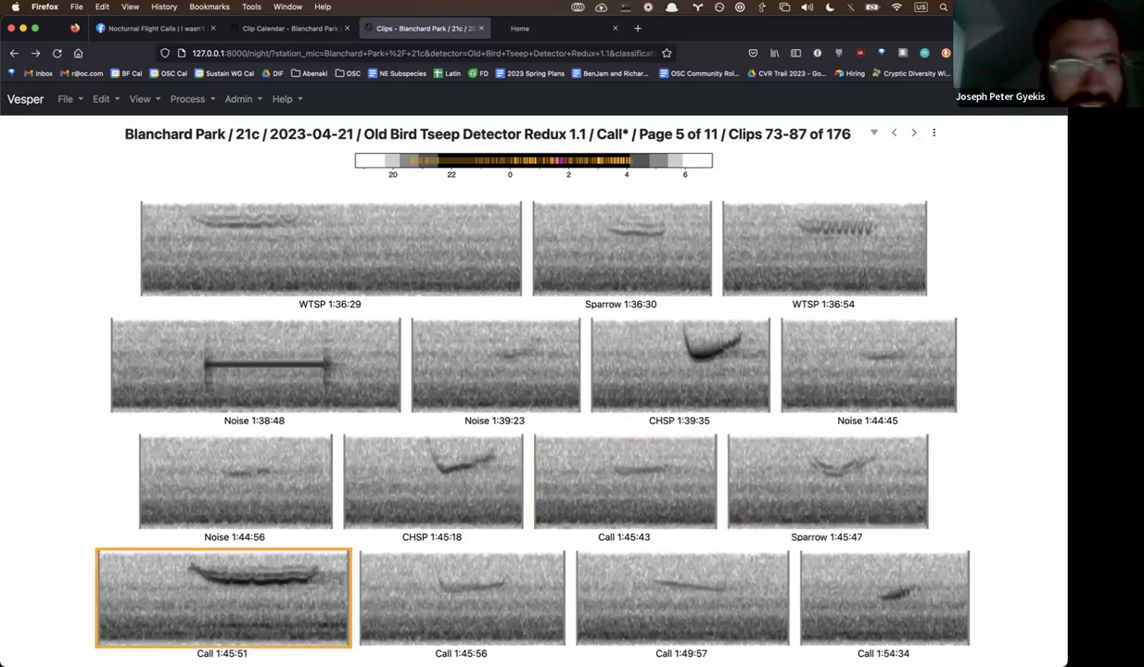
{"action": "key", "text": "w"}
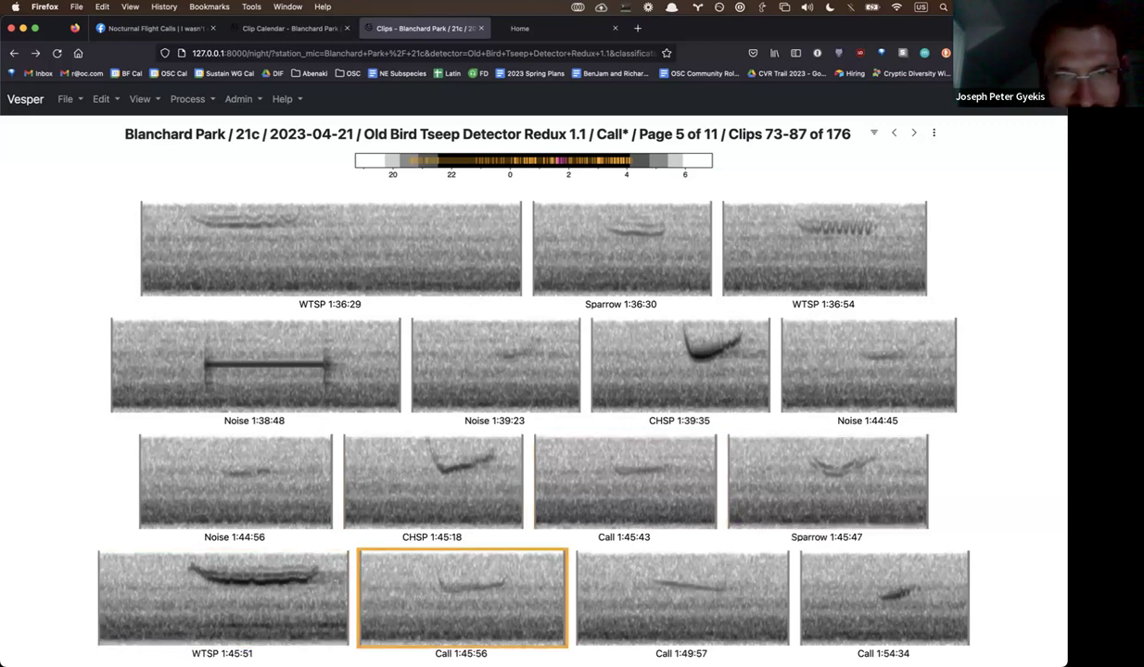
{"action": "key", "text": "shift+s"}
{"action": "key", "text": "space"}
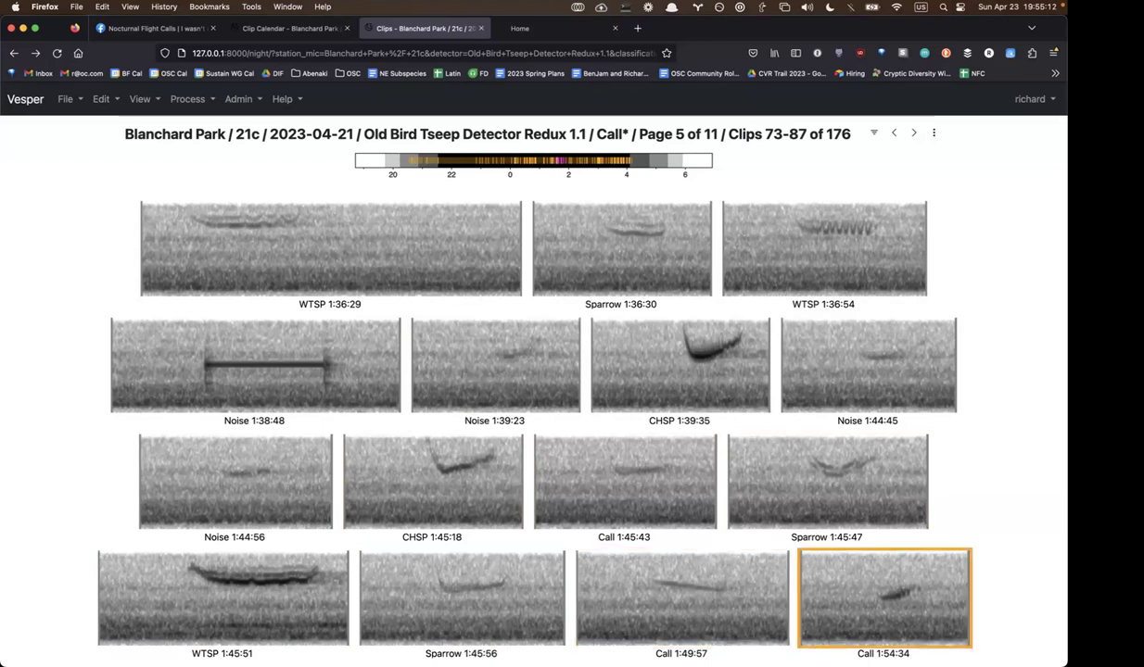
- Go back to clip 1:49:57, classify it as FISP, and advance to page 6
{"action": "key", "text": "shift+space"}
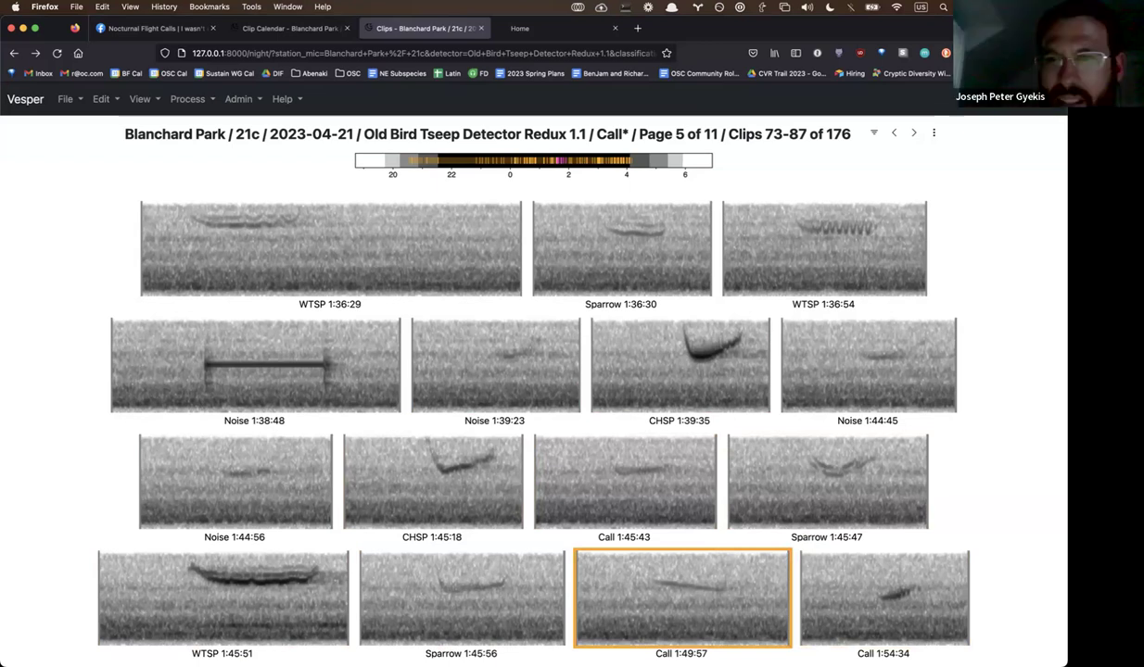
{"action": "key", "text": "f"}
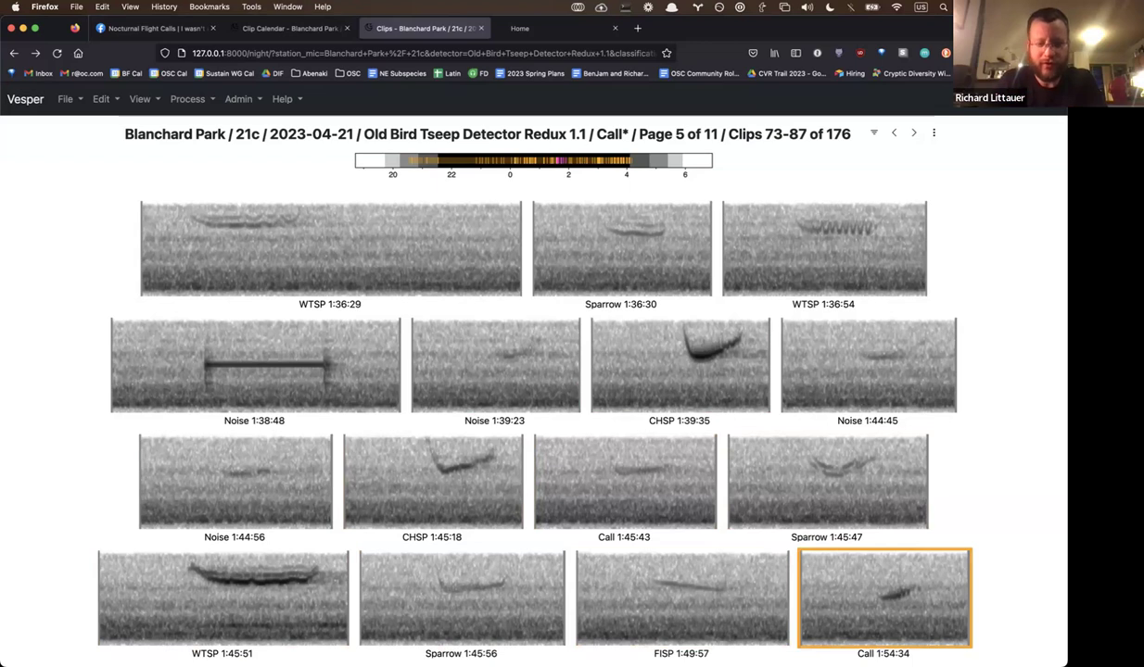
{"action": "key", "text": "period"}
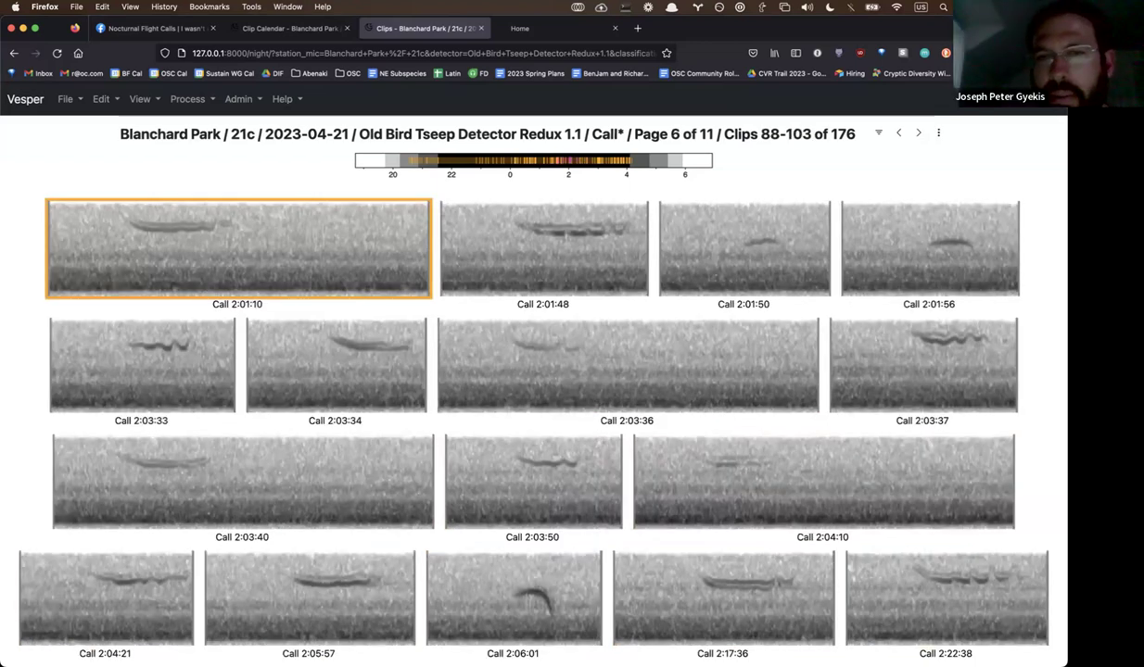
- Classify the first two clips on page 6, 2:01:10 and 2:01:48, as WTSP
{"action": "key", "text": "w"}
{"action": "key", "text": "w"}
{"action": "key", "text": "Right"}
{"action": "key", "text": "Right"}
{"action": "key", "text": "comma"}
{"action": "key", "text": "comma"}
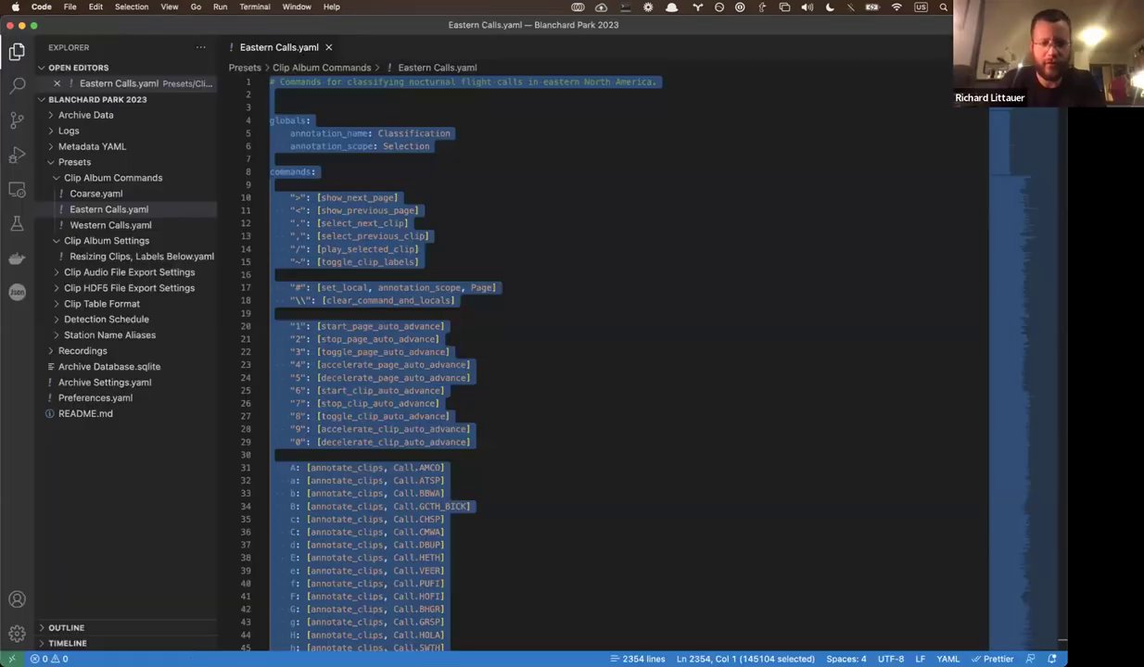
- Search the Eastern Calls.yaml commands file for PAWA
{"action": "left_click", "coordinate": [518, 559]}
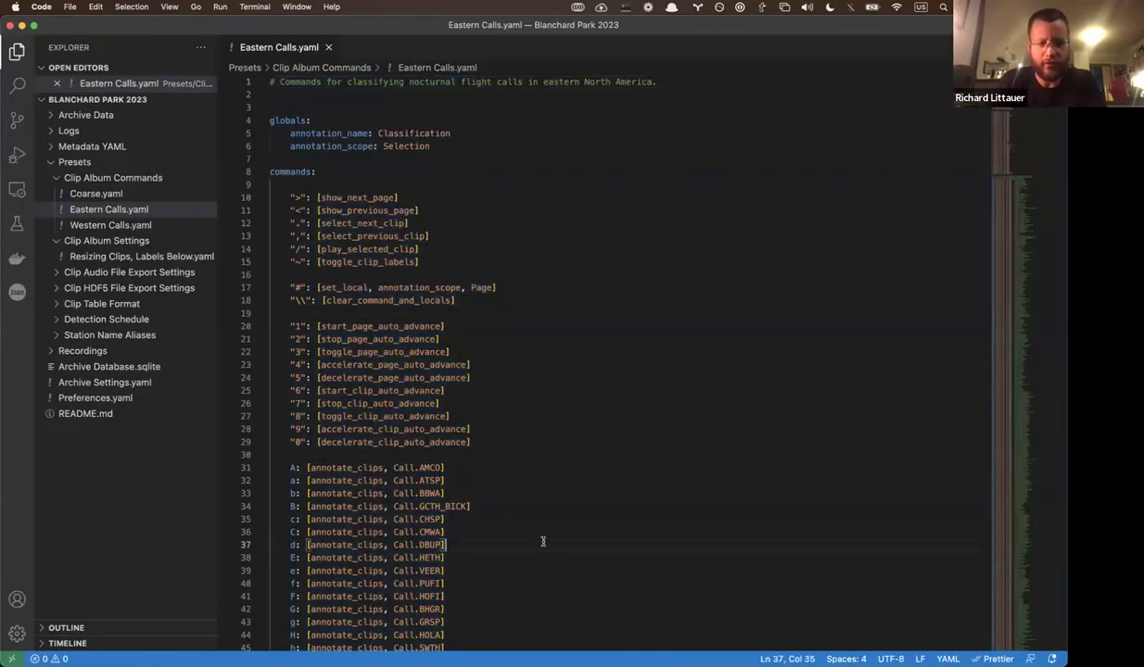
{"action": "key", "text": "super+f"}
{"action": "type", "text": "PAWA"}
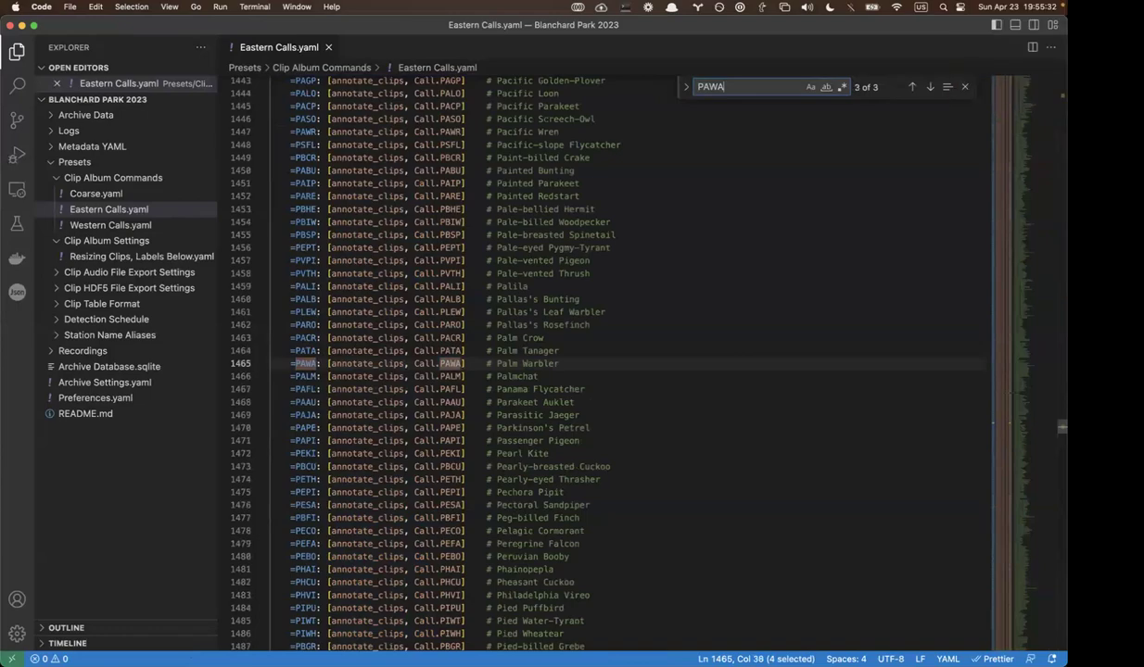
- Switch back to the Vesper clips in Firefox and classify clips 2:01:50 and 2:01:56 as PAWA
{"action": "key", "text": "super+Tab"}
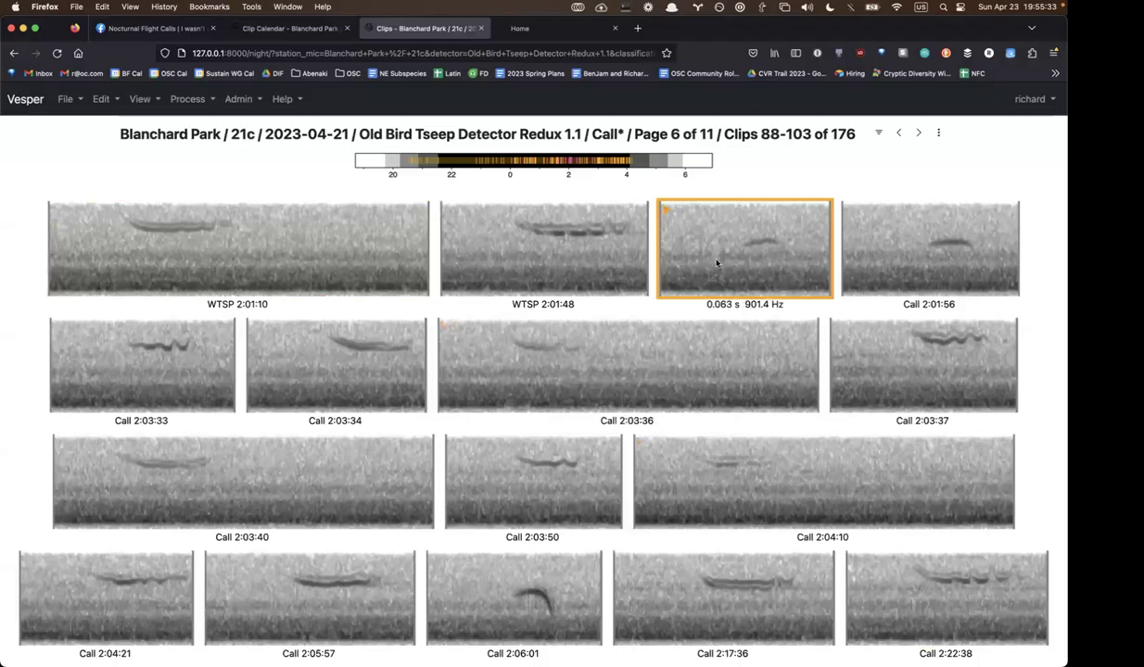
{"action": "key", "text": "p"}
{"action": "key", "text": "p"}
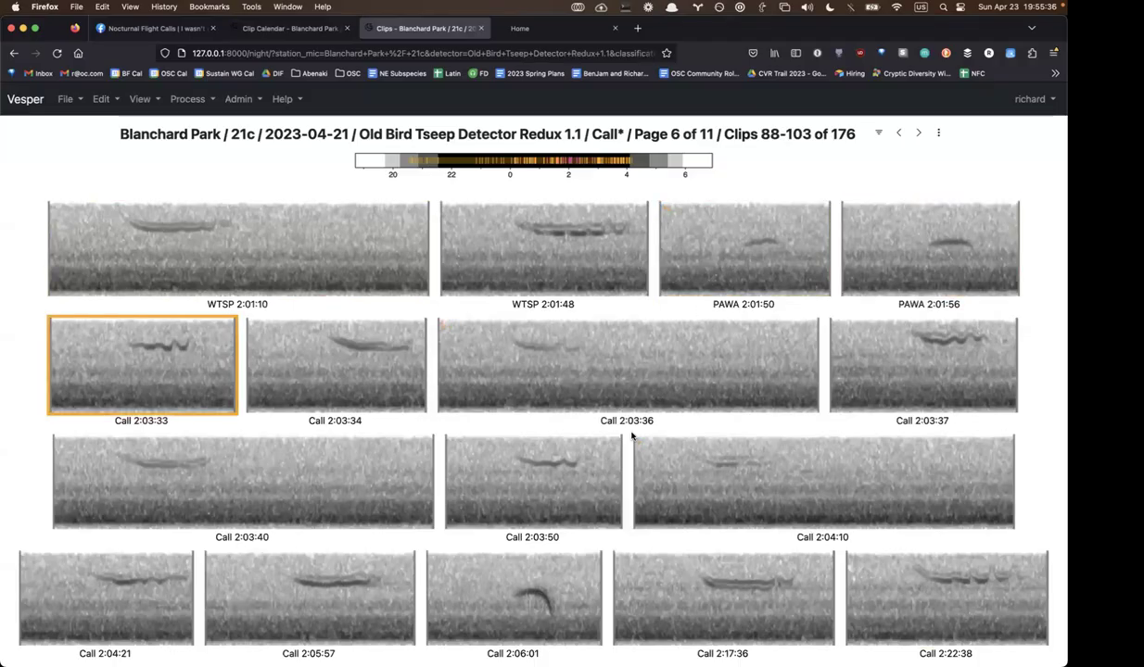
- Classify clips 2:03:33, 2:03:34 and 2:03:36 as WTSP
{"action": "key", "text": "w"}
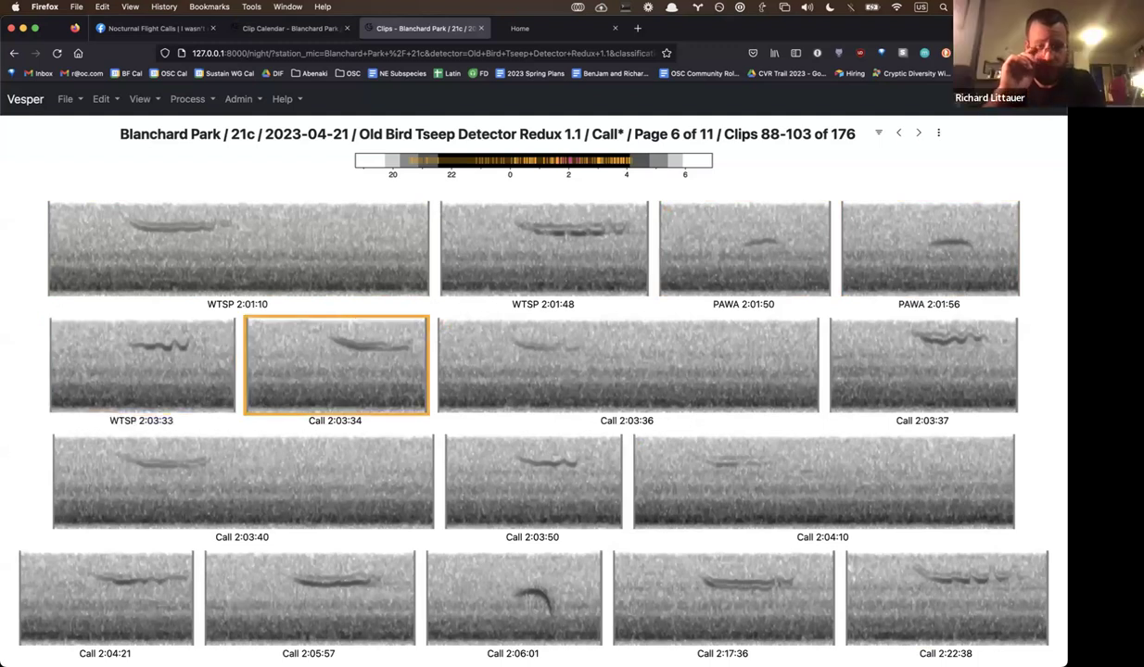
{"action": "key", "text": "w"}
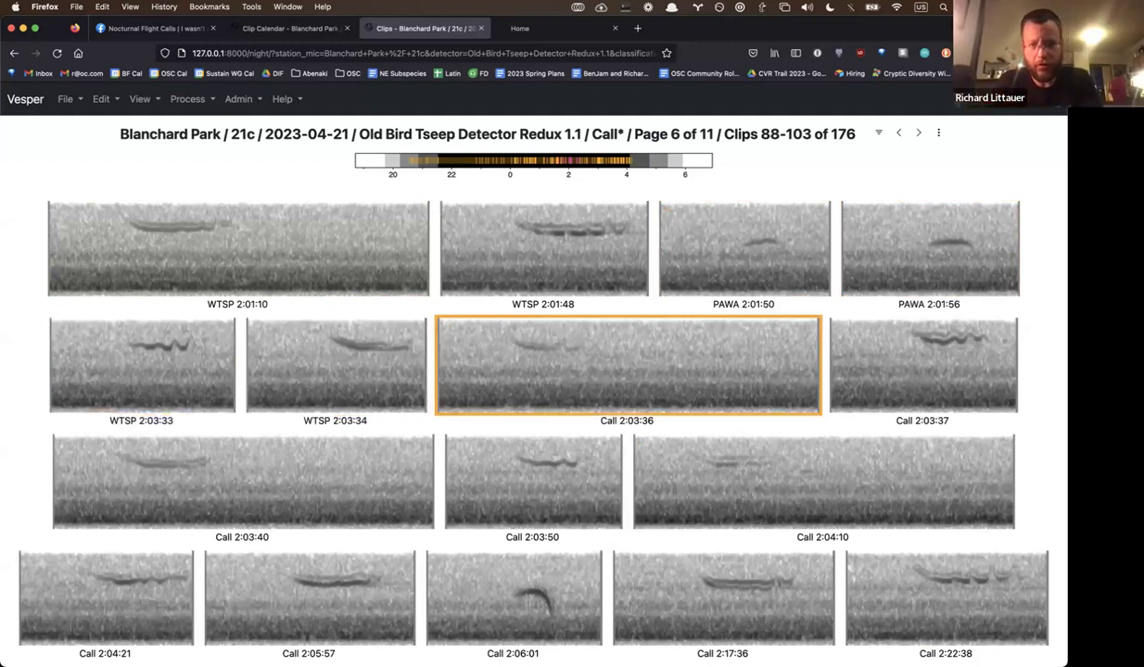
{"action": "key", "text": "w"}
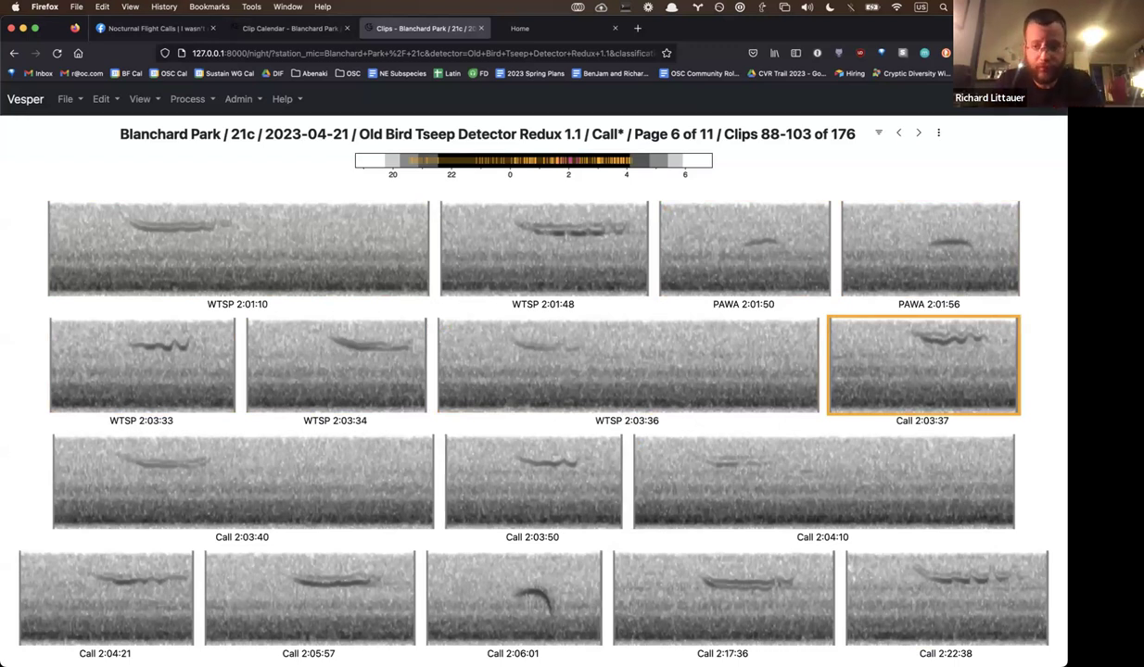
- Skip clips 2:03:37 through 2:05:57, then classify clip 2:06:01 as PAWA and clip 2:17:36 as WTSP
{"action": "key", "text": "Right"}
{"action": "key", "text": "Right"}
{"action": "key", "text": "Right"}
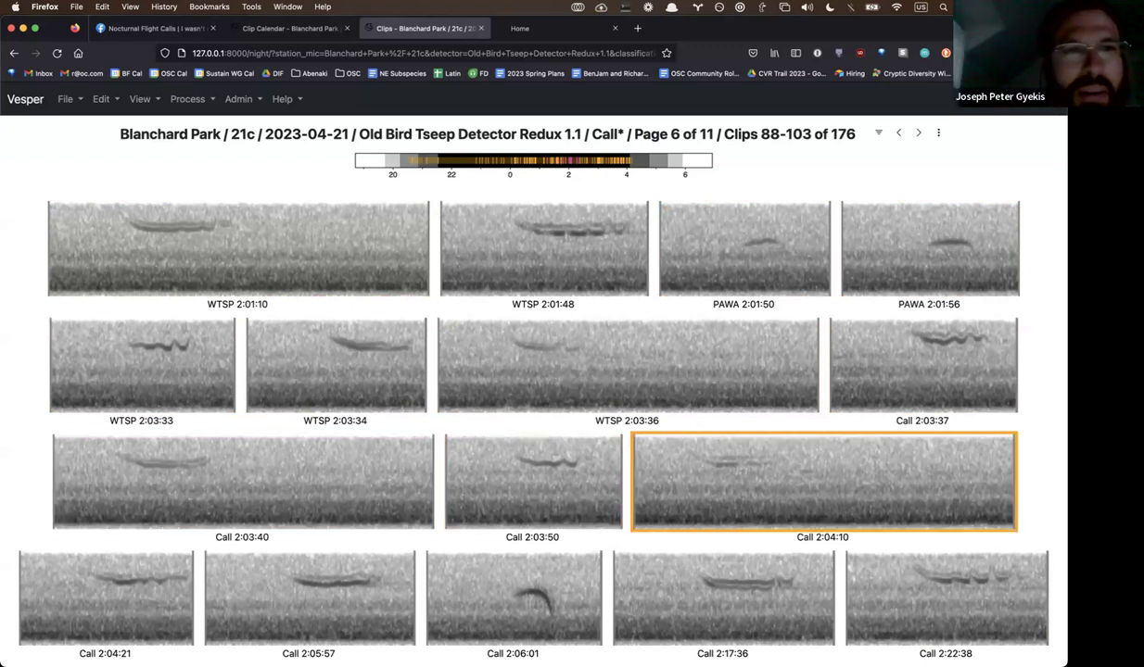
{"action": "key", "text": "Right"}
{"action": "key", "text": "Right"}
{"action": "key", "text": "Right"}
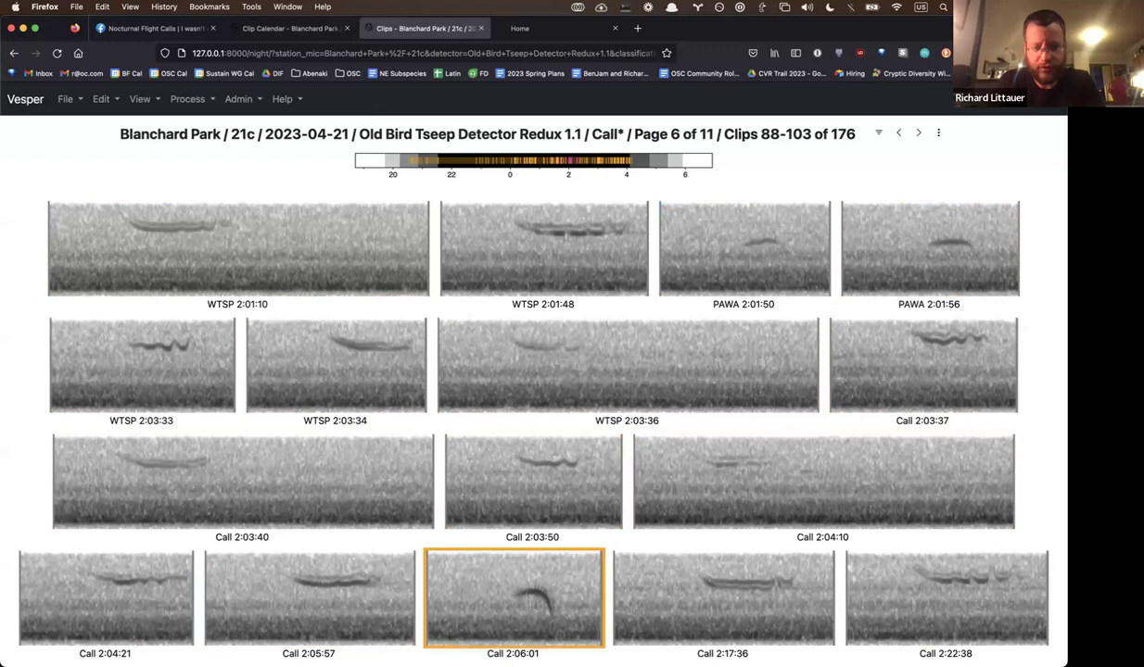
{"action": "key", "text": "p"}
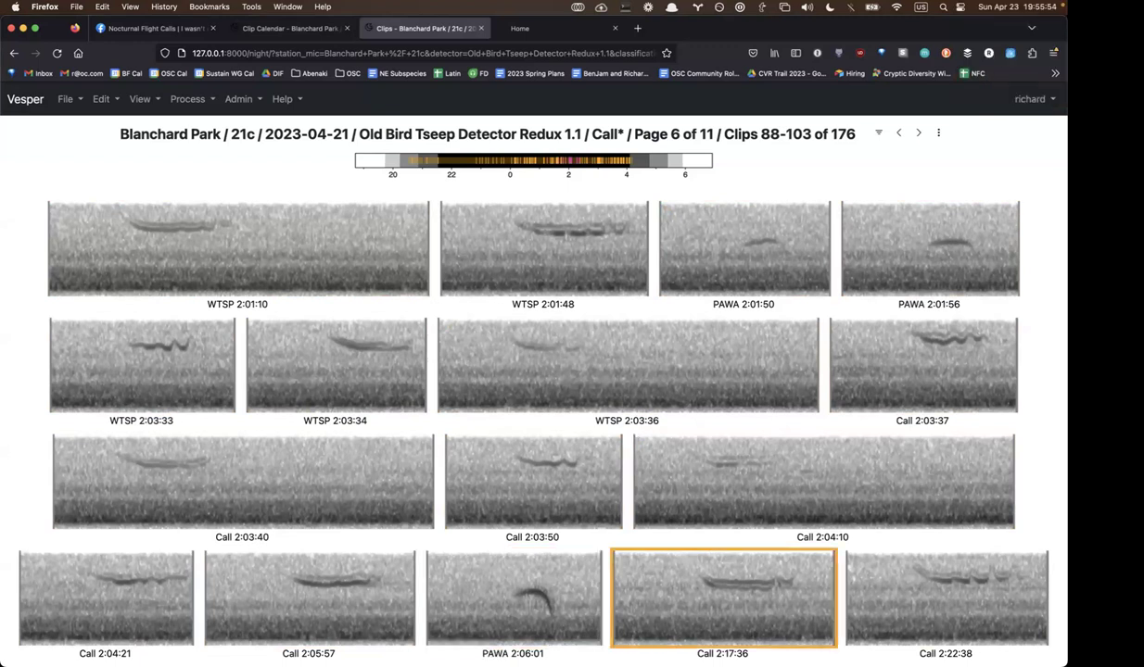
{"action": "key", "text": "w"}
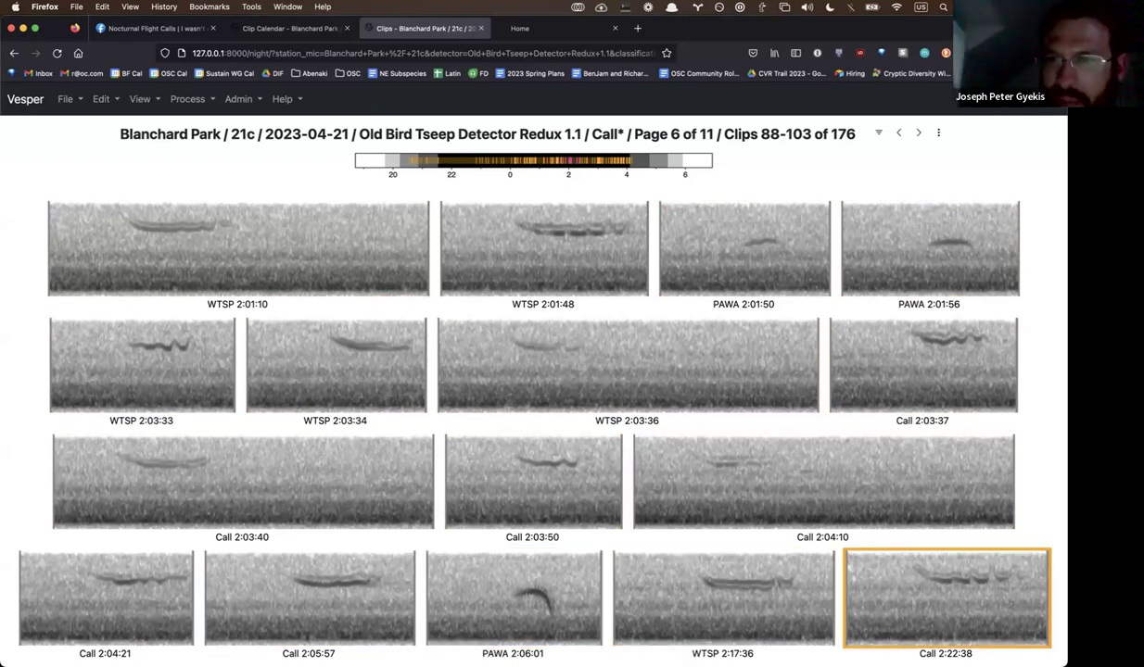
- Continue to page 7 and classify clips 2:24:57 and 2:28:18 as WTSP and clip 2:28:08 as CHSP
{"action": "key", "text": "c"}
{"action": "key", "text": "w"}
{"action": "key", "text": "c"}
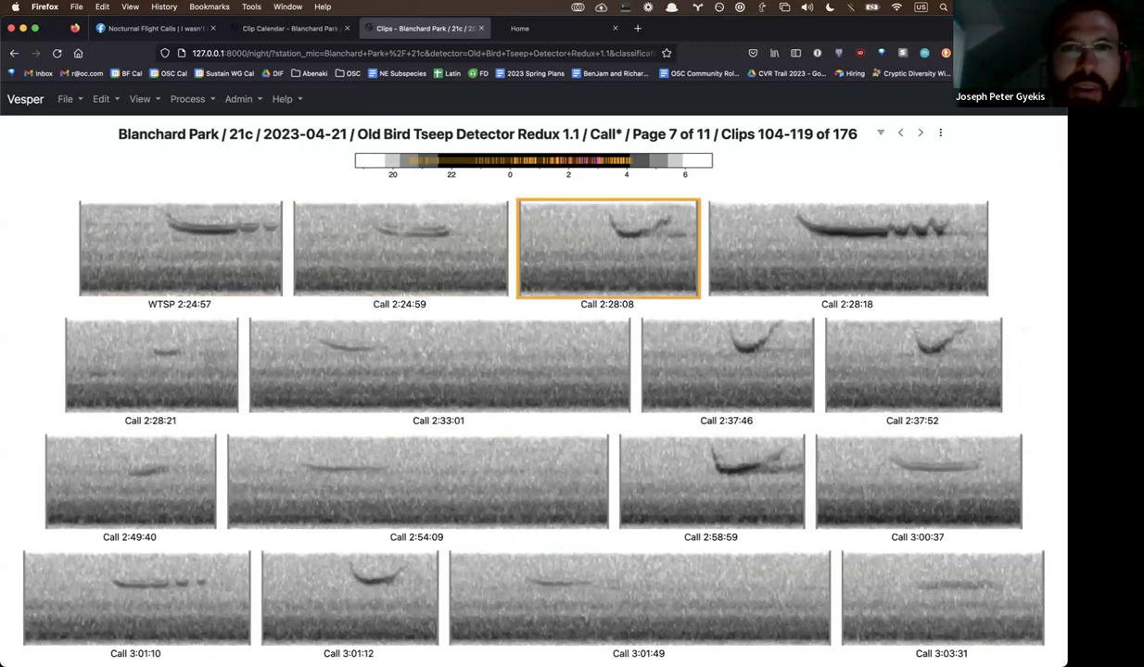
{"action": "key", "text": "h"}
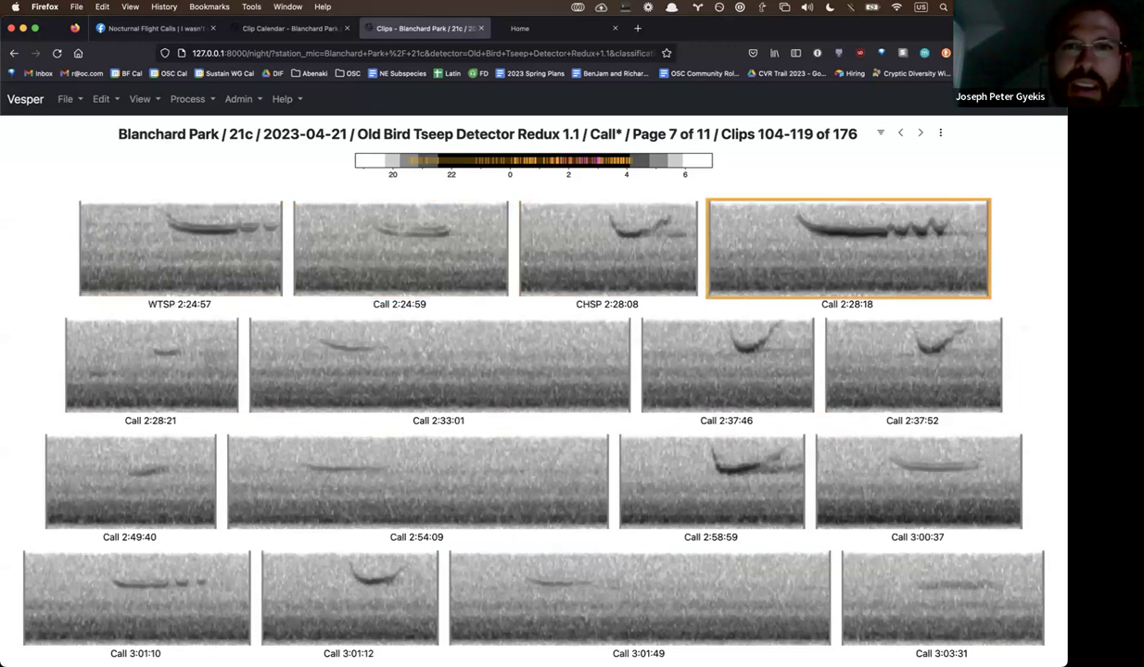
{"action": "key", "text": "w"}
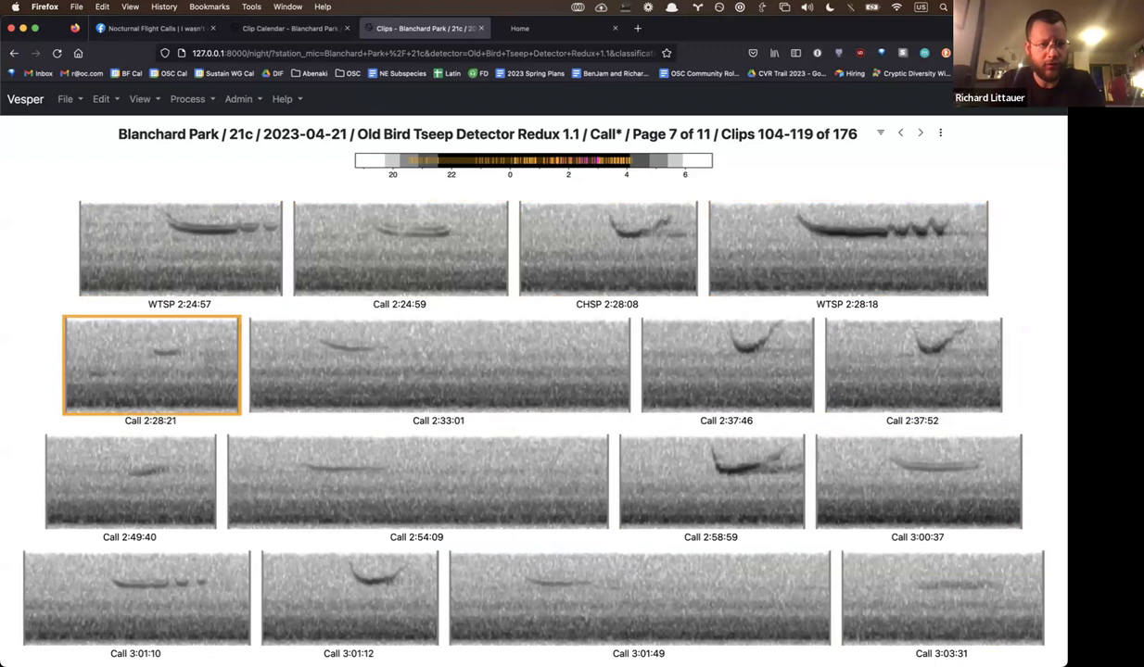
- Leave clip 2:28:21 as Call and classify clip 2:33:01 as Sparrow
{"action": "key", "text": "c"}
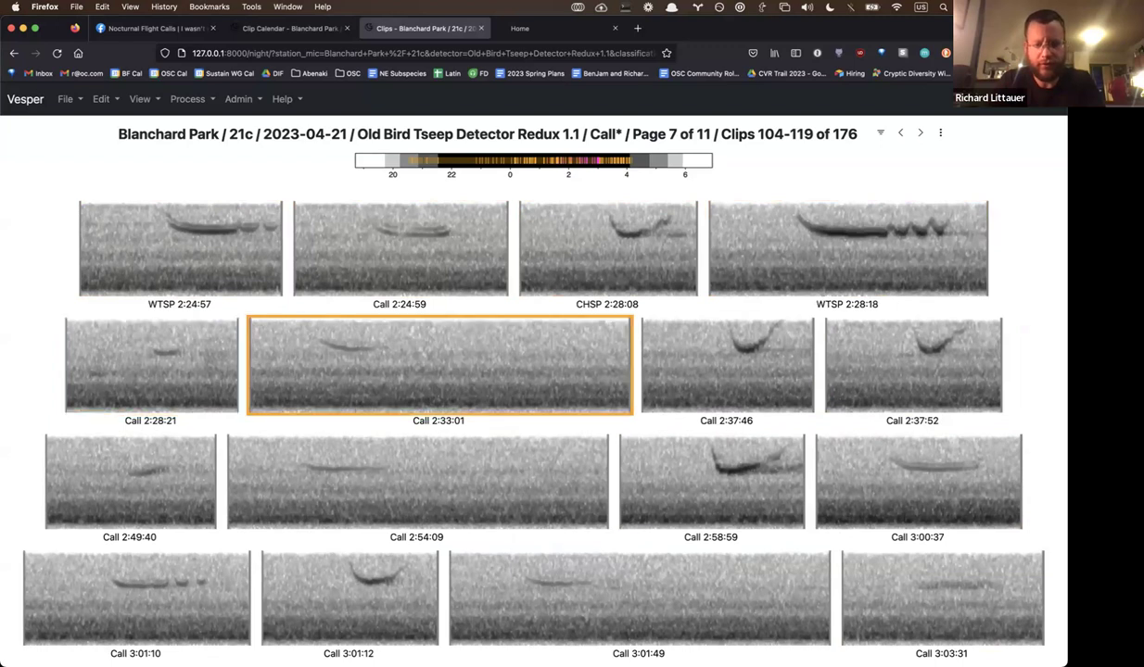
{"action": "key", "text": "f"}
{"action": "key", "text": "Left"}
{"action": "key", "text": "s"}
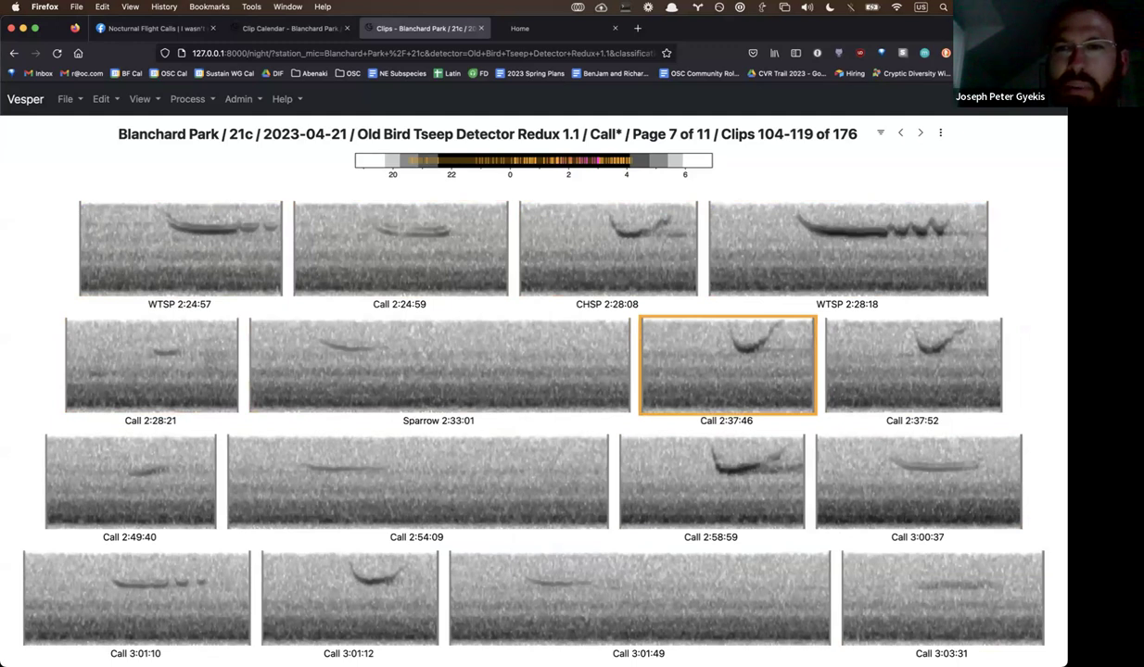
- Classify clips 2:37:46 and 2:37:52 as CHSP and clip 2:49:40 as YRWA
{"action": "key", "text": "h"}
{"action": "key", "text": "h"}
{"action": "key", "text": "c"}
{"action": "key", "text": "Left"}
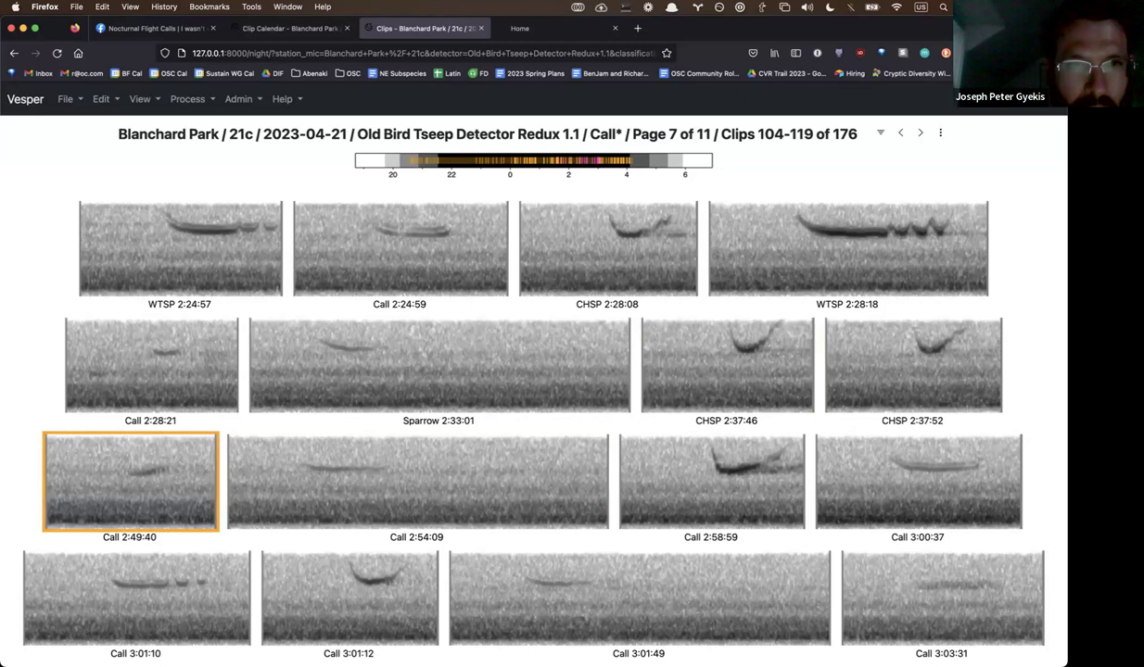
{"action": "key", "text": "y"}
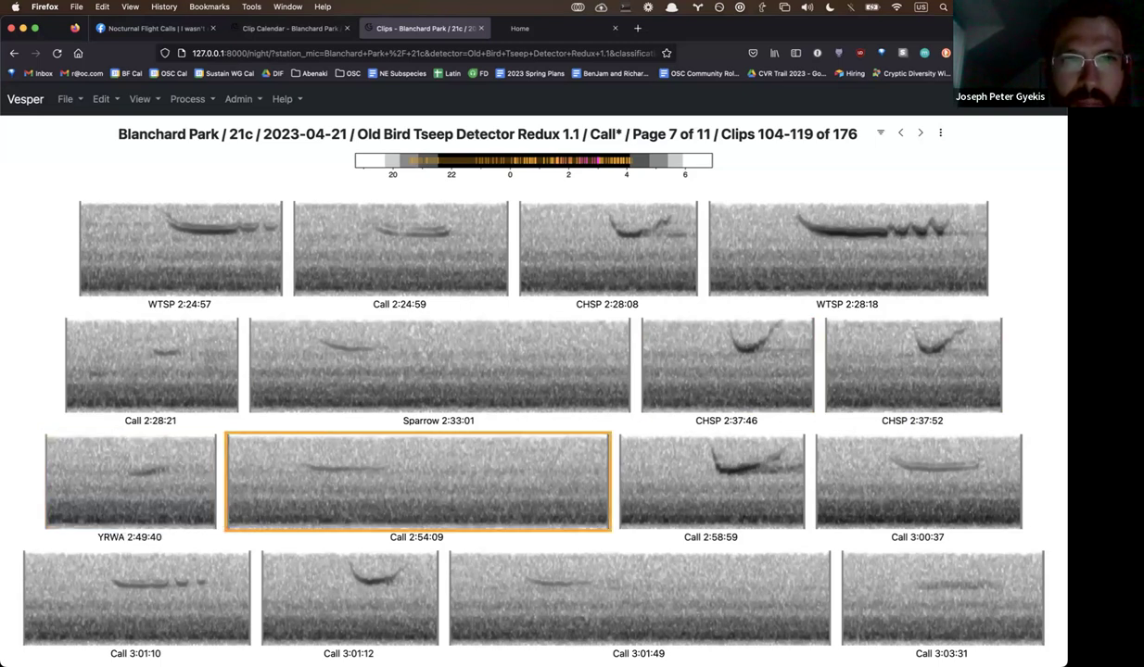
- Classify clip 2:58:59 as CHSP and clip 3:01:10 as WTSP, leaving clips 2:54:09 and 3:00:37 as Call
{"action": "key", "text": "c"}
{"action": "key", "text": "h"}
{"action": "key", "text": "c"}
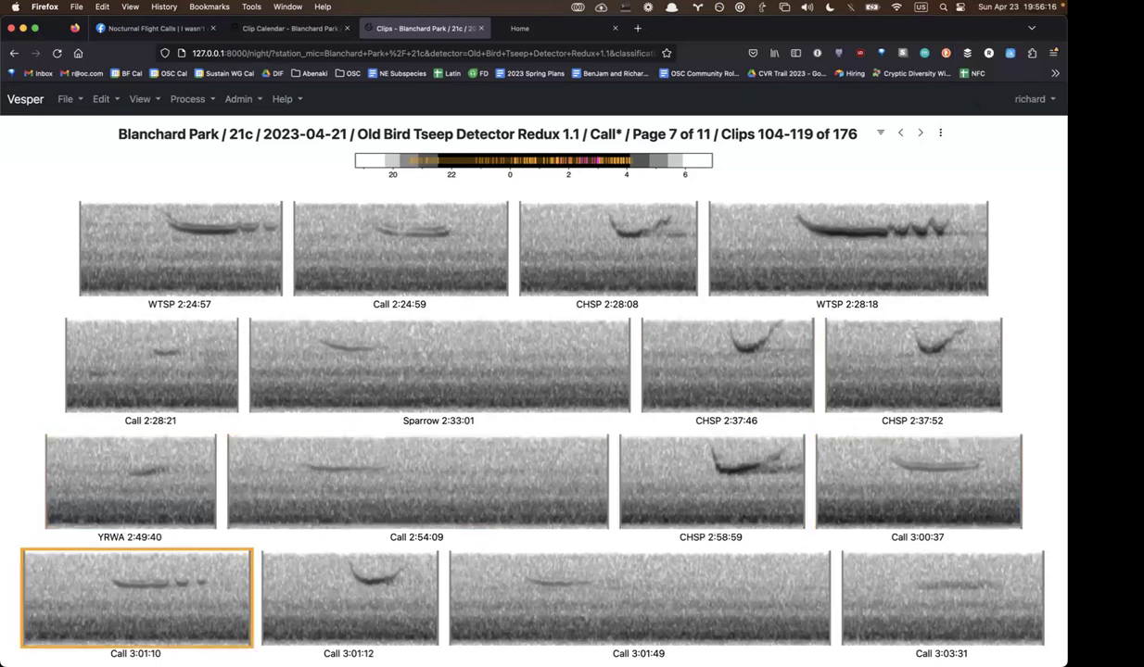
{"action": "key", "text": "w"}
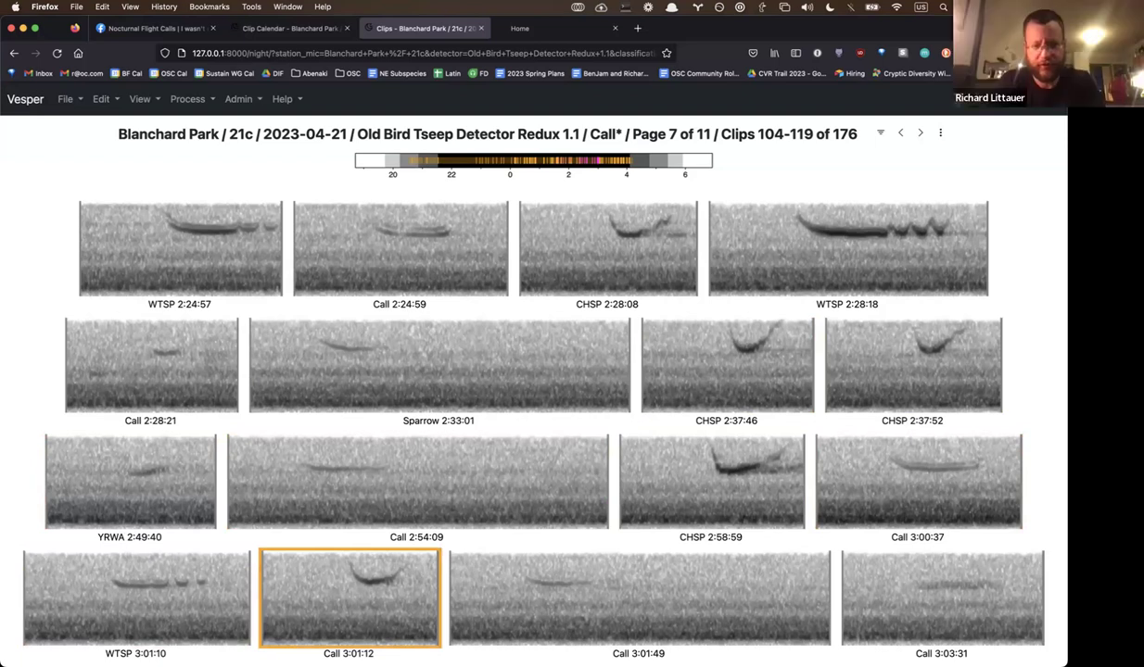
- Finish page 7, advance to page 8, and classify clips 3:03:39 and 3:04:43 as WTSP
{"action": "key", "text": "h"}
{"action": "key", "text": "c"}
{"action": "key", "text": "c"}
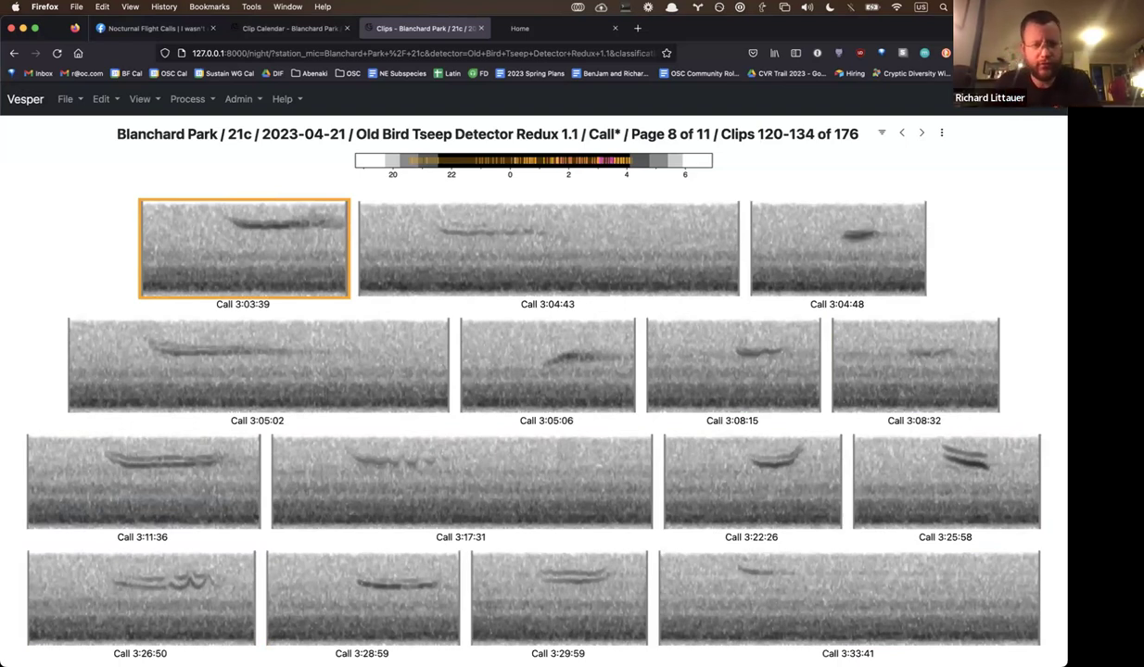
{"action": "key", "text": "w"}
{"action": "key", "text": "w"}
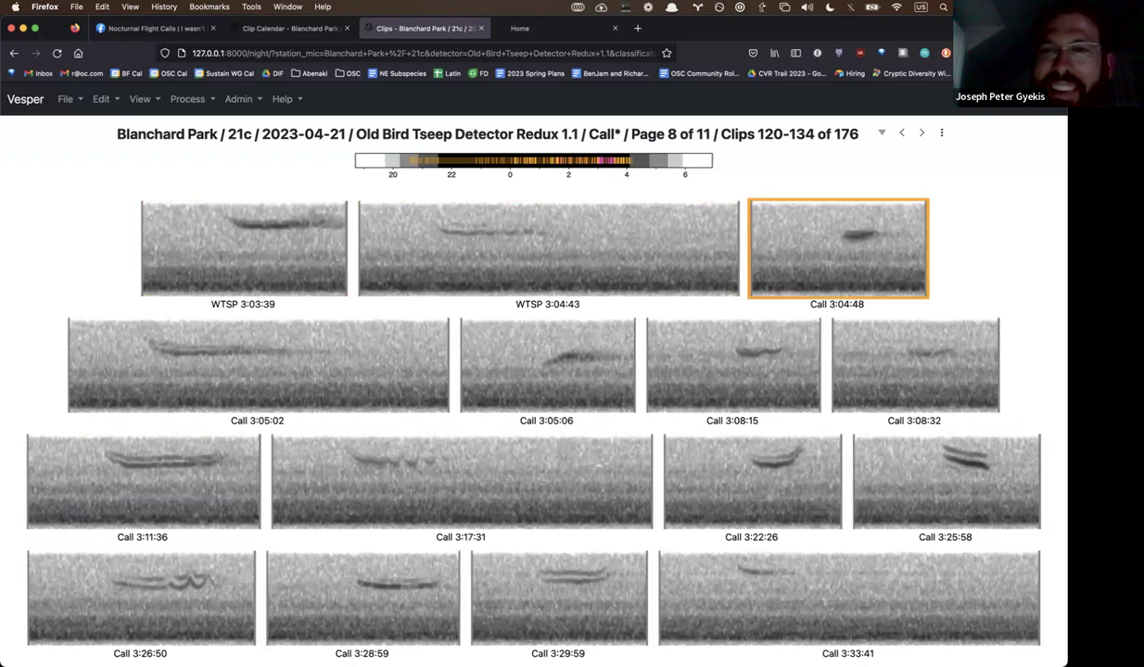
- Leave clip 3:04:48 as Call, classify clip 3:05:02 as WTSP, and select clip 3:08:15
{"action": "key", "text": "c"}
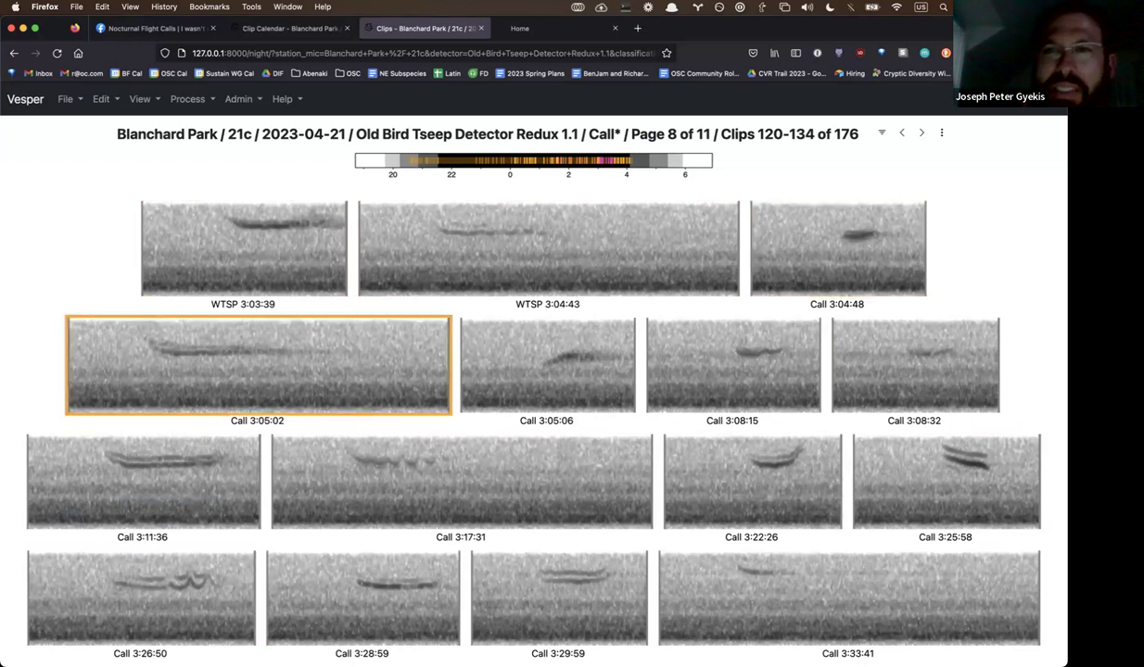
{"action": "key", "text": "s"}
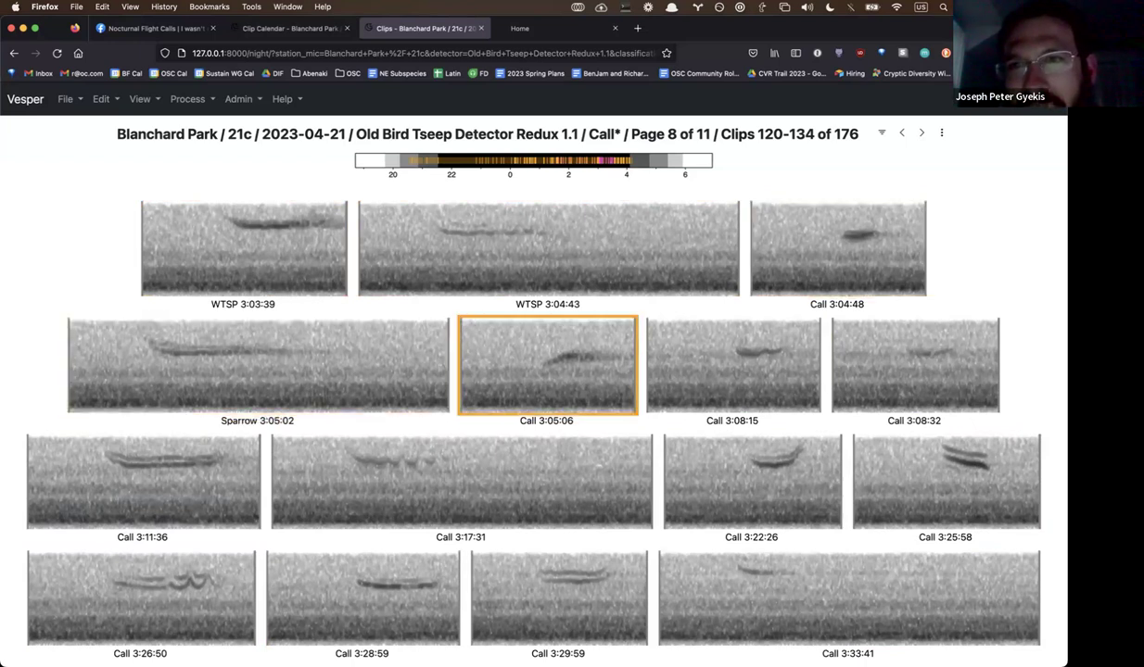
{"action": "left_click", "coordinate": [256, 364]}
{"action": "key", "text": "w"}
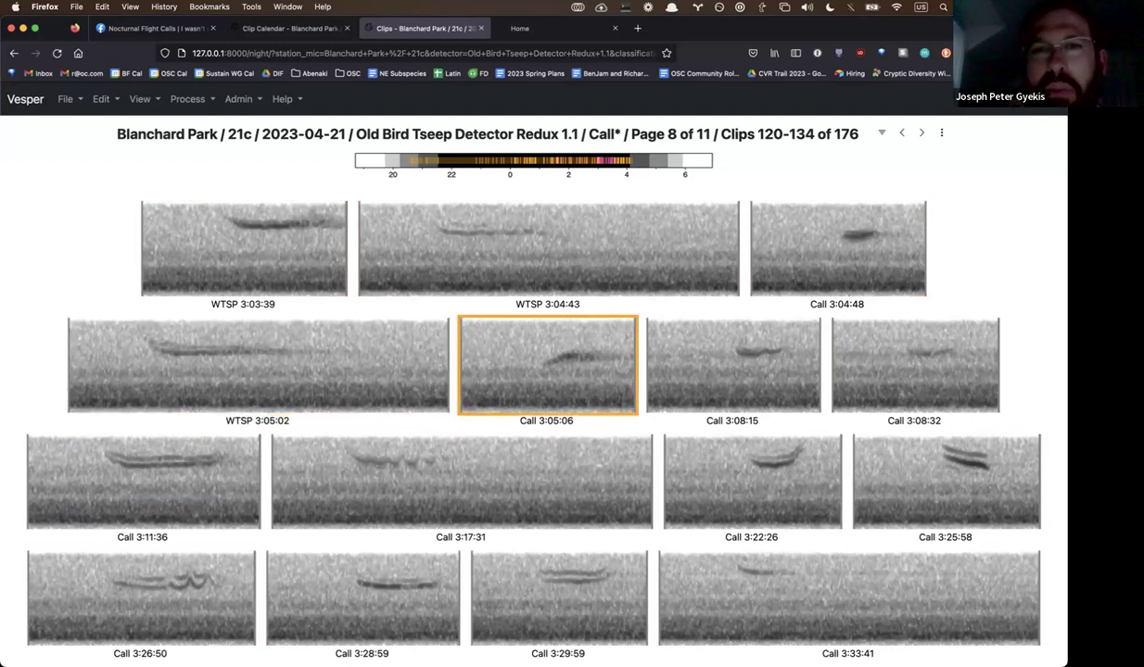
{"action": "left_click", "coordinate": [732, 364]}
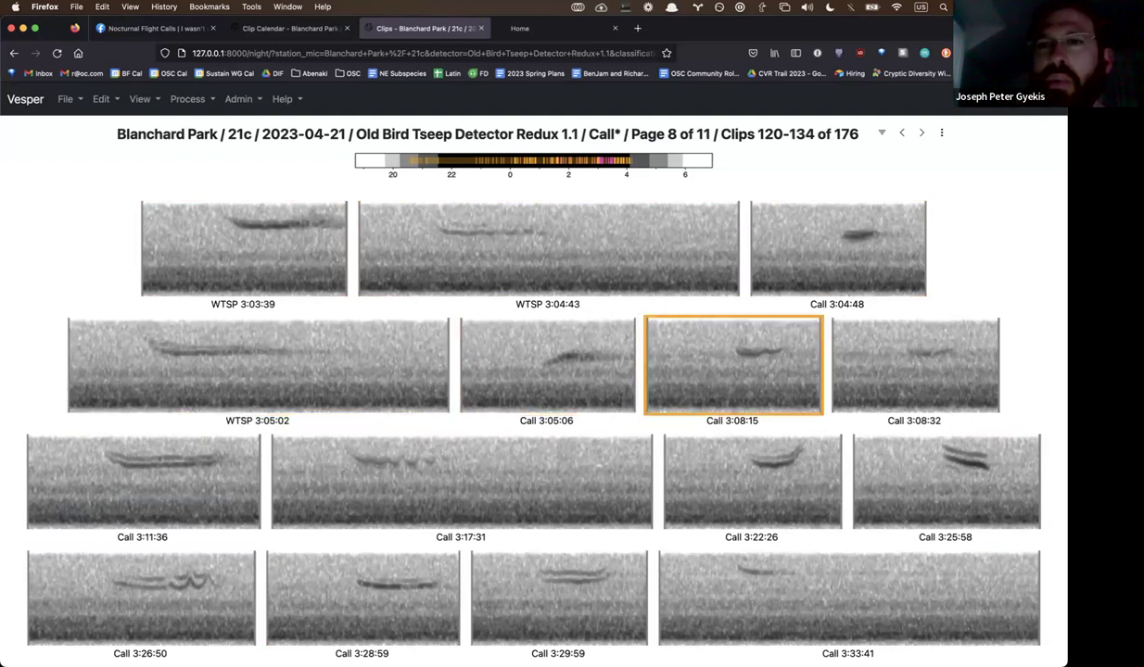
- Classify clip 3:04:48 as WIWA
{"action": "left_click", "coordinate": [915, 364]}
{"action": "left_click", "coordinate": [256, 364]}
{"action": "left_click", "coordinate": [547, 249]}
{"action": "left_click", "coordinate": [837, 248]}
{"action": "key", "text": "shift+w"}
{"action": "left_click", "coordinate": [837, 249]}
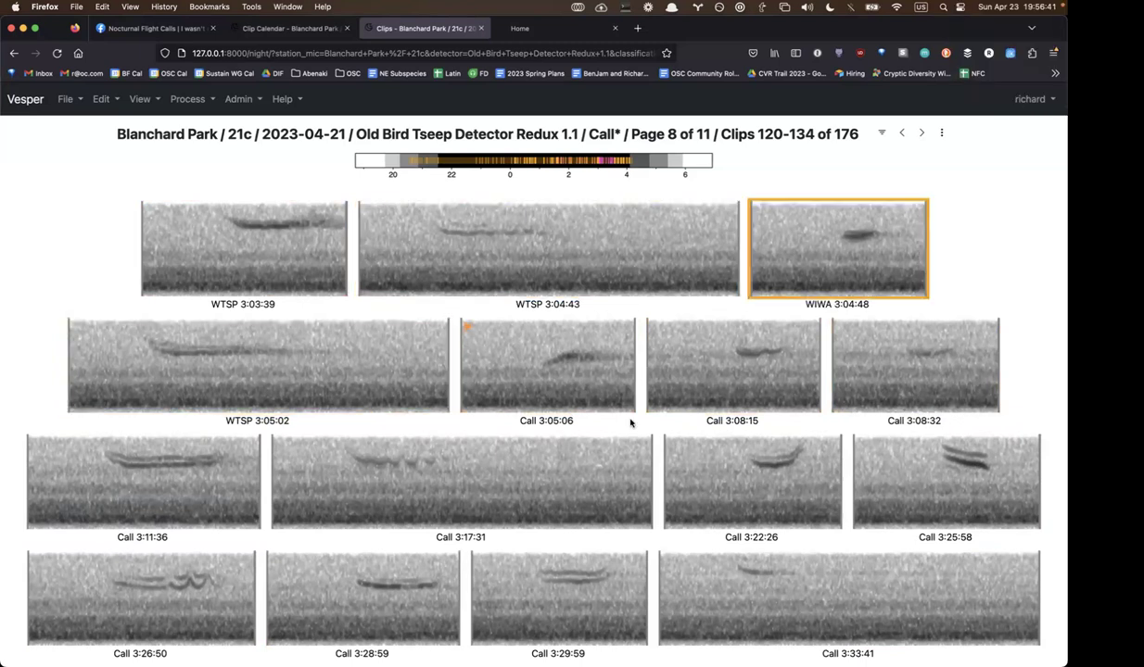
- Switch to VS Code and search Eastern Calls.yaml for "Warbler", stepping through the matches to examine the warbler species codes
{"action": "key", "text": "super+Tab"}
{"action": "type", "text": "Warbler"}
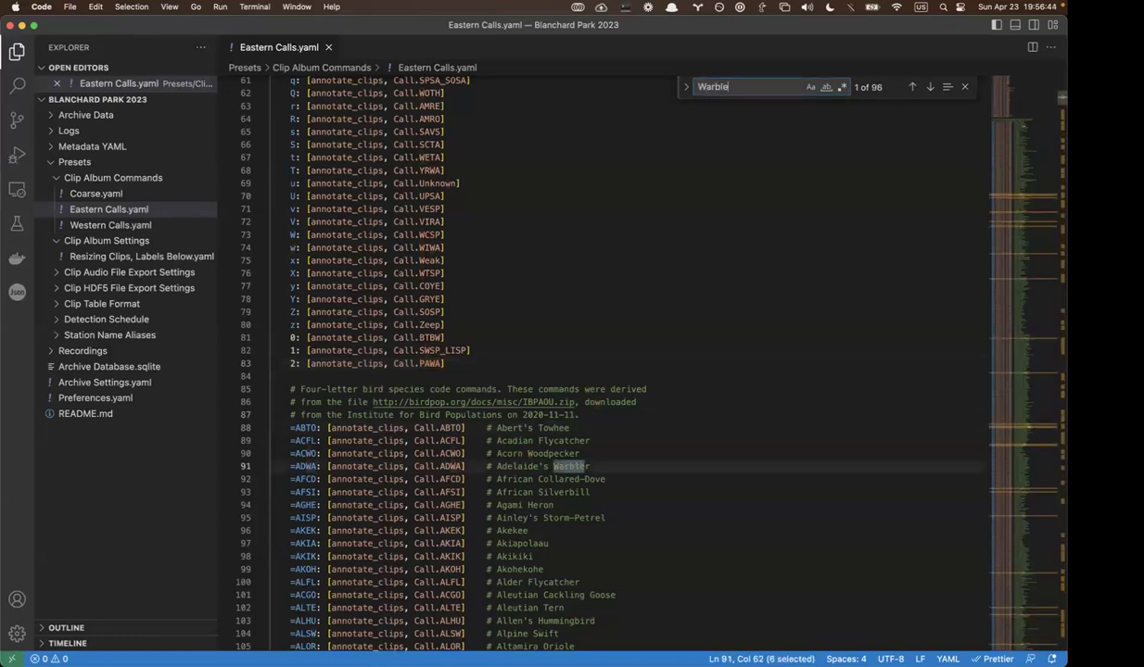
{"action": "key", "text": "Return"}
{"action": "key", "text": "Return"}
{"action": "key", "text": "Return"}
{"action": "key", "text": "Return"}
{"action": "key", "text": "Return"}
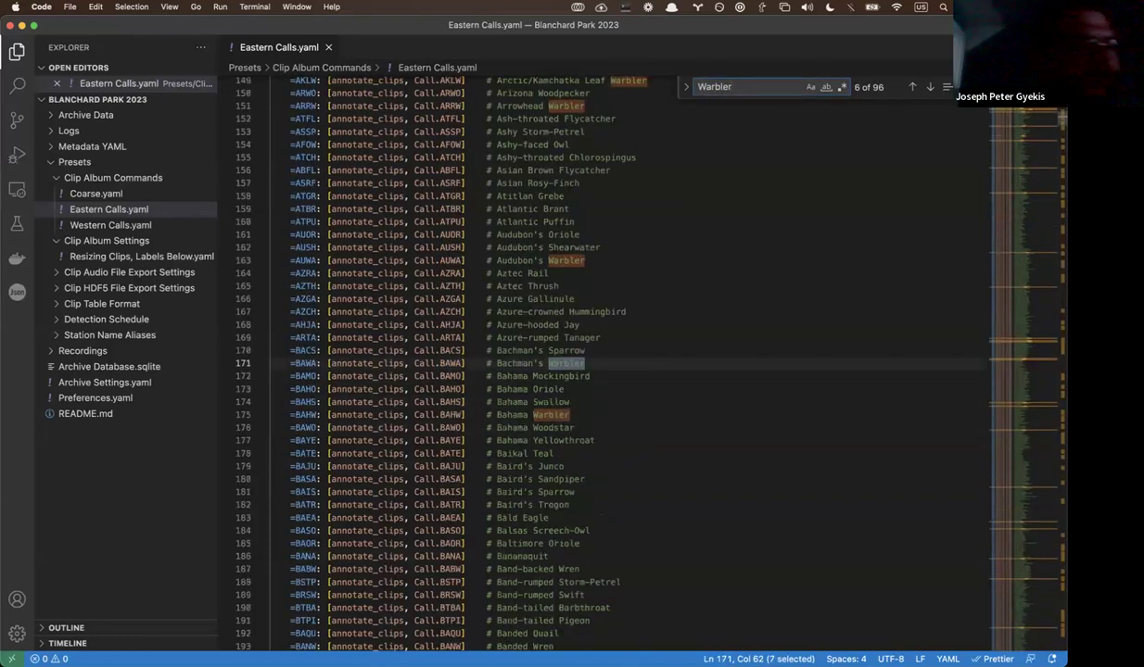
{"action": "key", "text": "shift+Return"}
{"action": "key", "text": "shift+Return"}
{"action": "key", "text": "shift+Return"}
{"action": "key", "text": "shift+Return"}
{"action": "key", "text": "shift+Return"}
{"action": "key", "text": "shift+Return"}
{"action": "key", "text": "shift+Return"}
{"action": "key", "text": "shift+Return"}
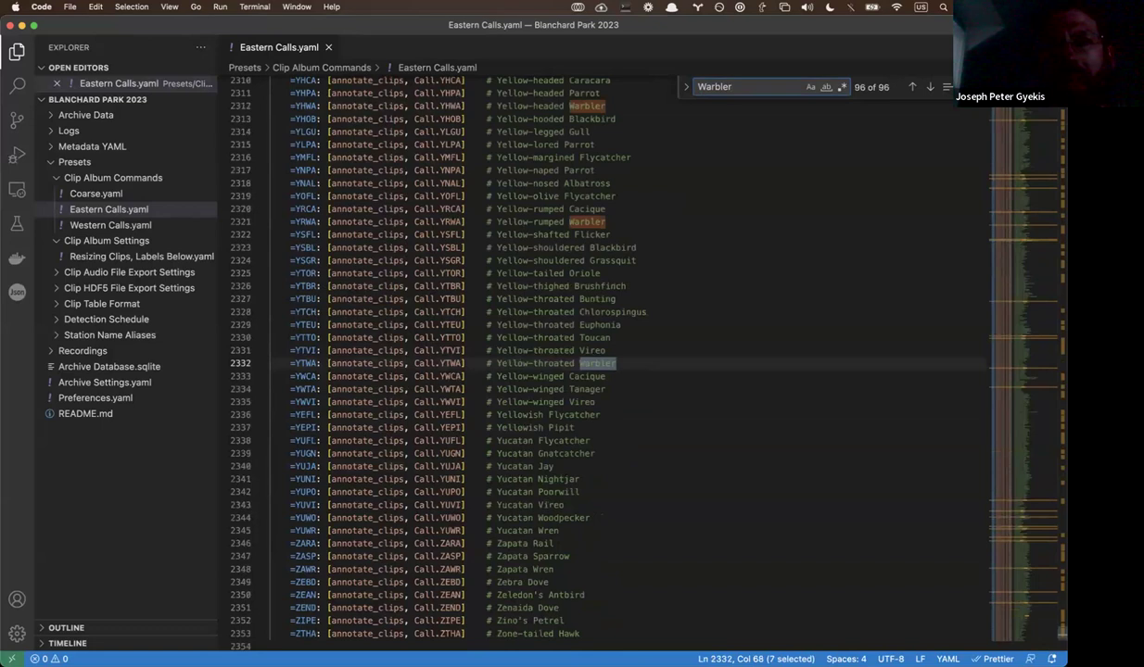
- Switch back to Vesper in Firefox, classify clip 3:04:48 as passerine sp., and leave clips 3:05:06 and 3:08:15 as Call
{"action": "key", "text": "super+Tab"}
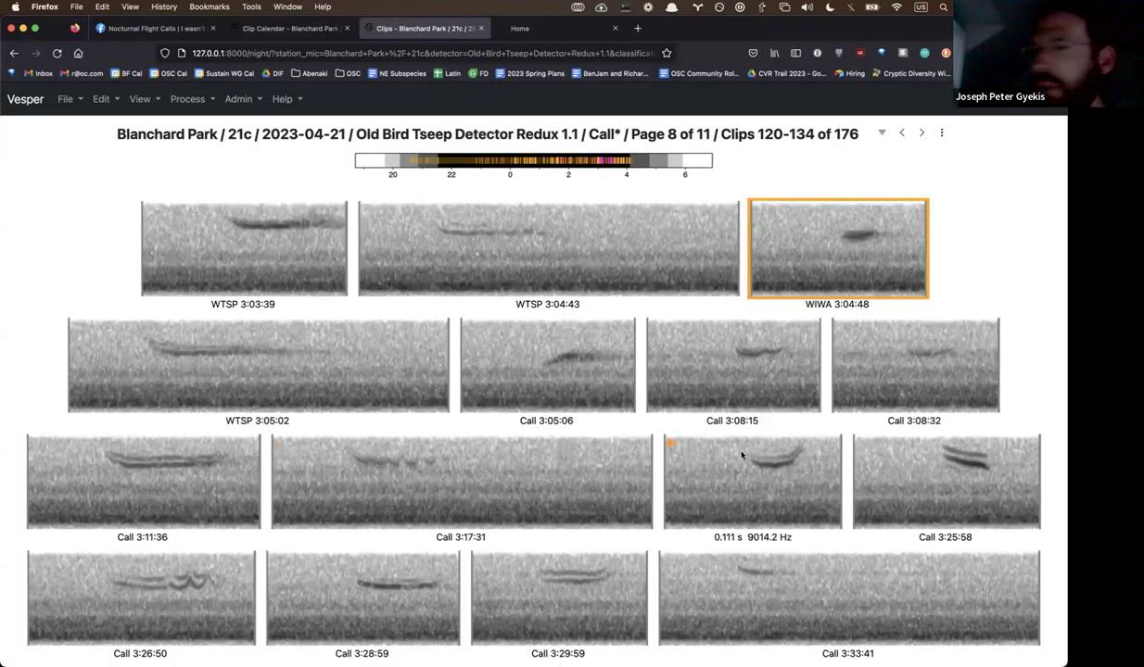
{"action": "key", "text": "p"}
{"action": "key", "text": "space"}
{"action": "key", "text": "space"}
{"action": "key", "text": "space"}
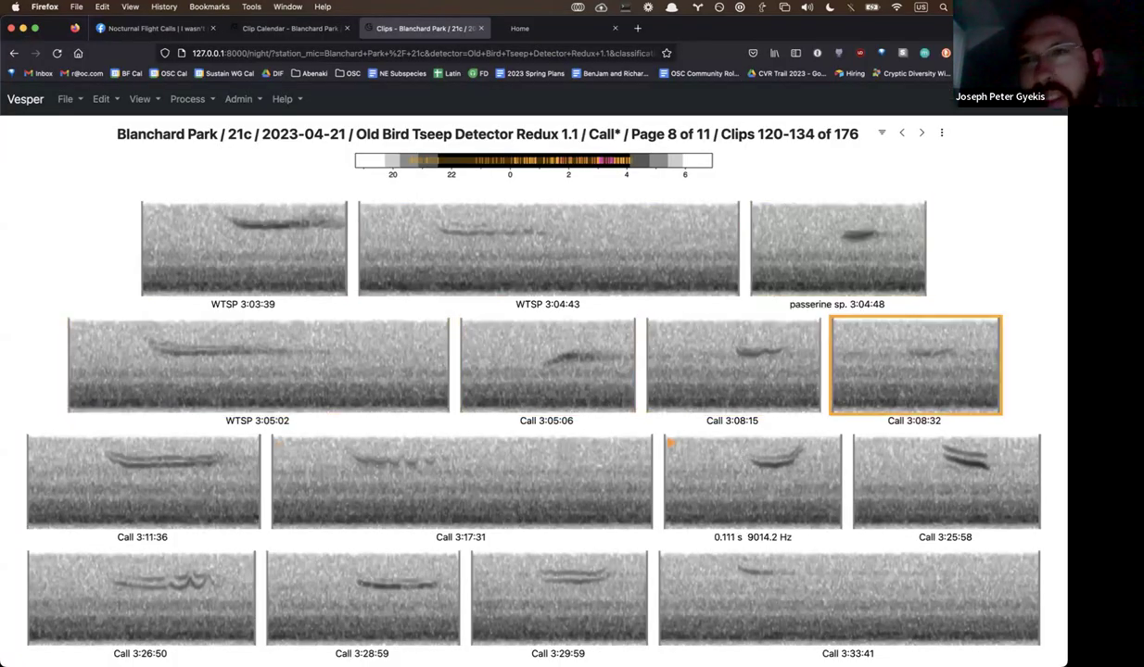
- Classify clips 3:11:36 and 3:17:31 as WTSP and clip 3:25:58 as SAVS, skipping clips 3:08:32 and 3:22:26
{"action": "key", "text": "space"}
{"action": "key", "text": "w"}
{"action": "key", "text": "w"}
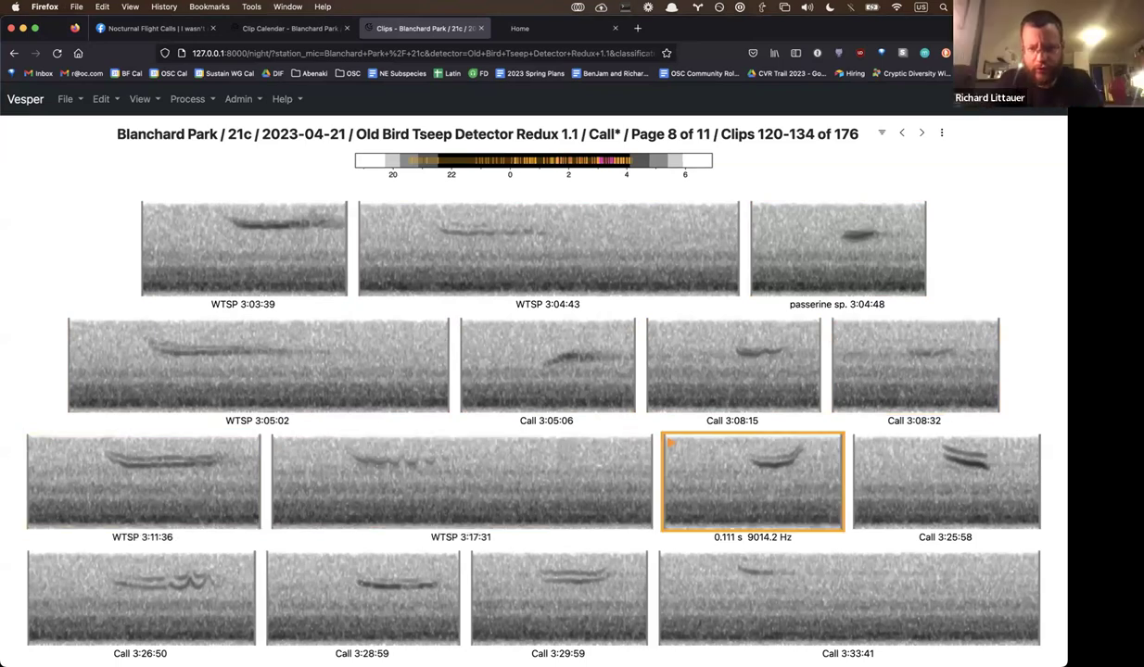
{"action": "key", "text": "space"}
{"action": "key", "text": "s"}
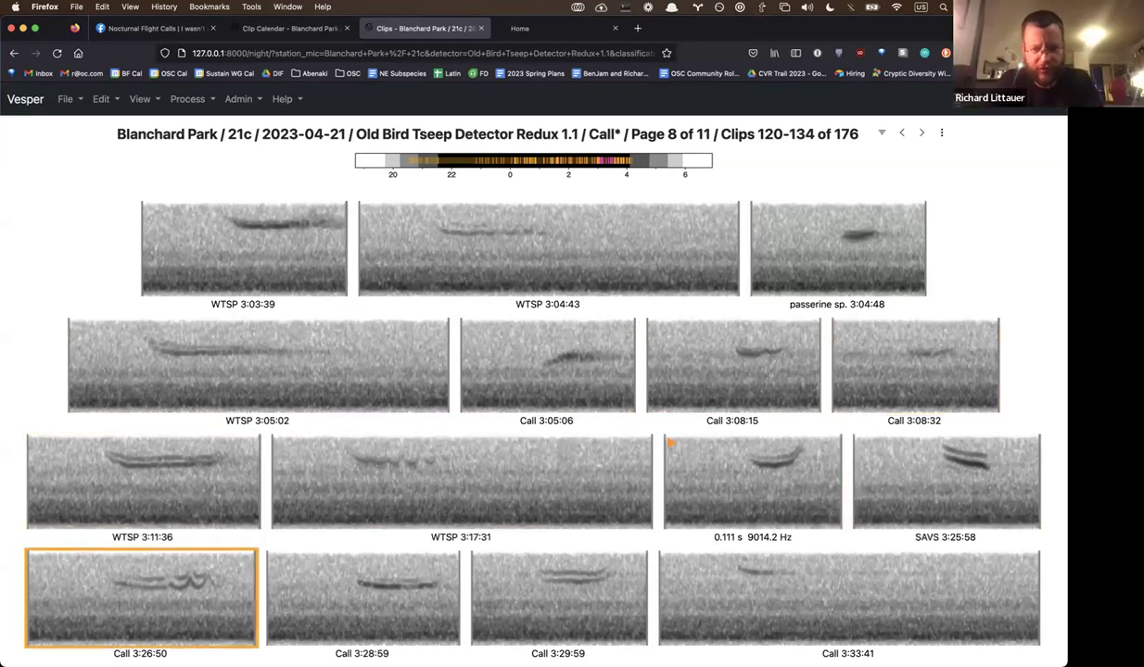
- Classify clip 3:26:50 as WTSP, leave the remaining page 8 clips as Call, and advance to page 9
{"action": "key", "text": "w"}
{"action": "key", "text": "space"}
{"action": "key", "text": "space"}
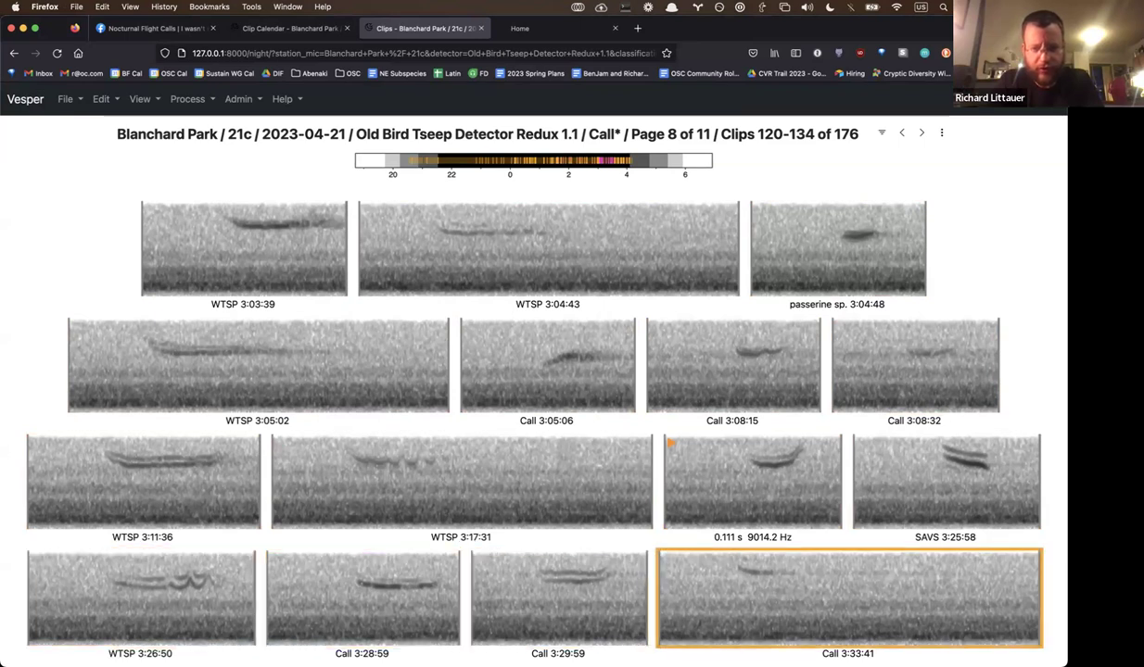
{"action": "key", "text": "space"}
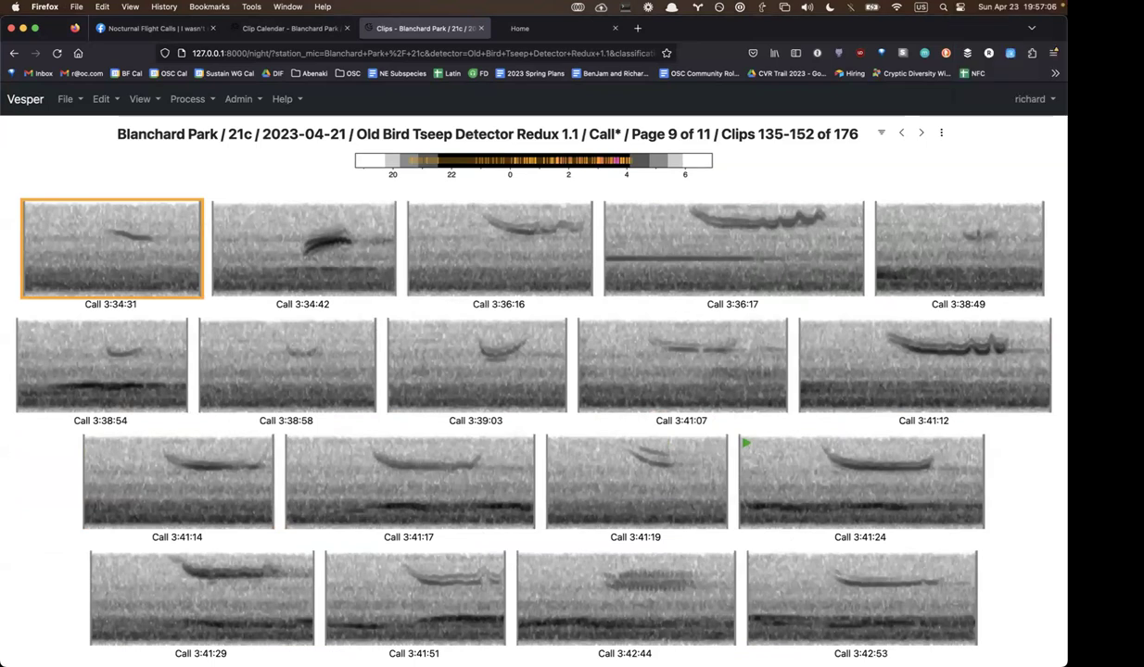
- Leave clips 3:34:31 and 3:34:42 as Call and classify clips 3:36:16 and 3:36:17 as WTSP
{"action": "key", "text": "space"}
{"action": "key", "text": "space"}
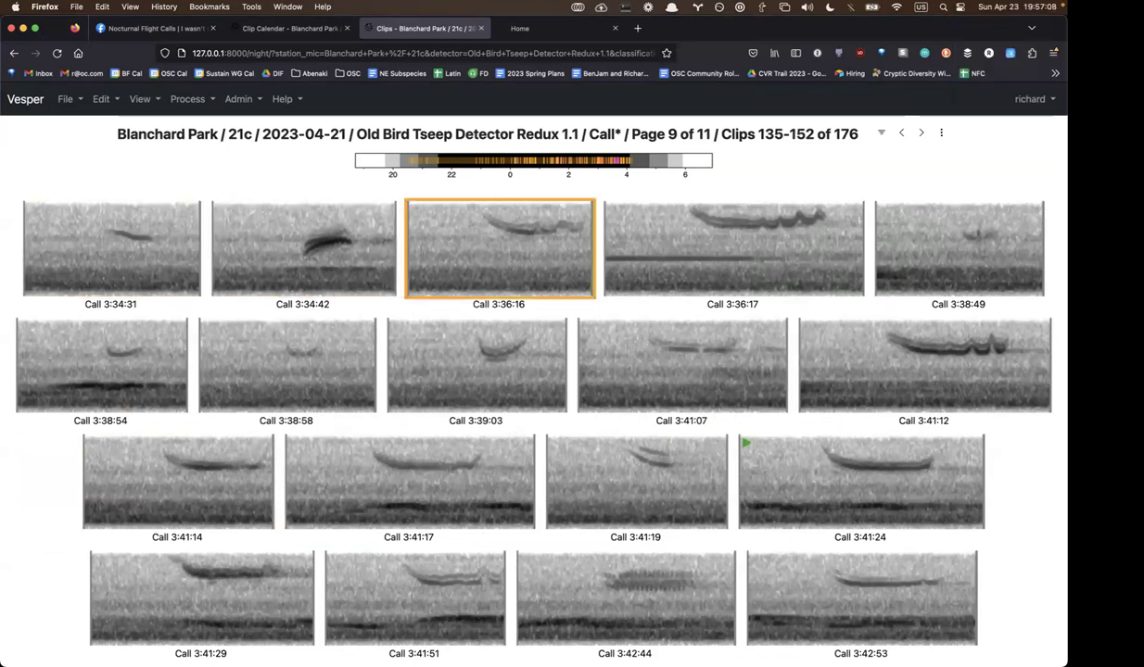
{"action": "key", "text": "w"}
{"action": "key", "text": "w"}
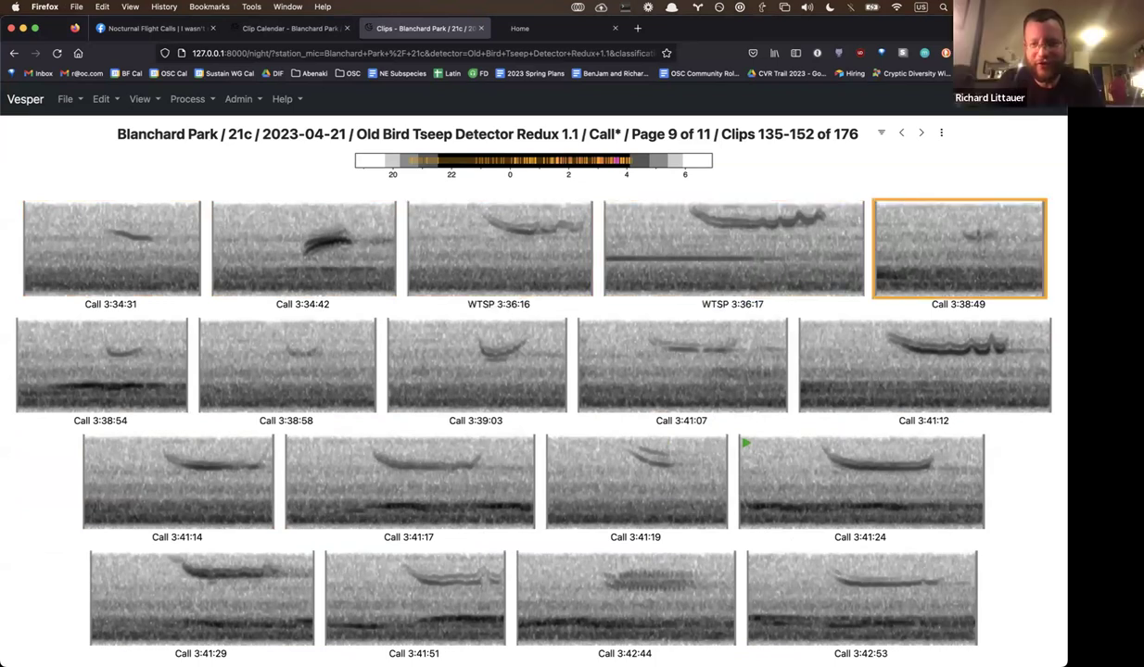
- Leave clips 3:38:49 through 3:39:03 as Call and classify clips 3:41:07, 3:41:12 and 3:41:14 as WTSP
{"action": "key", "text": "space"}
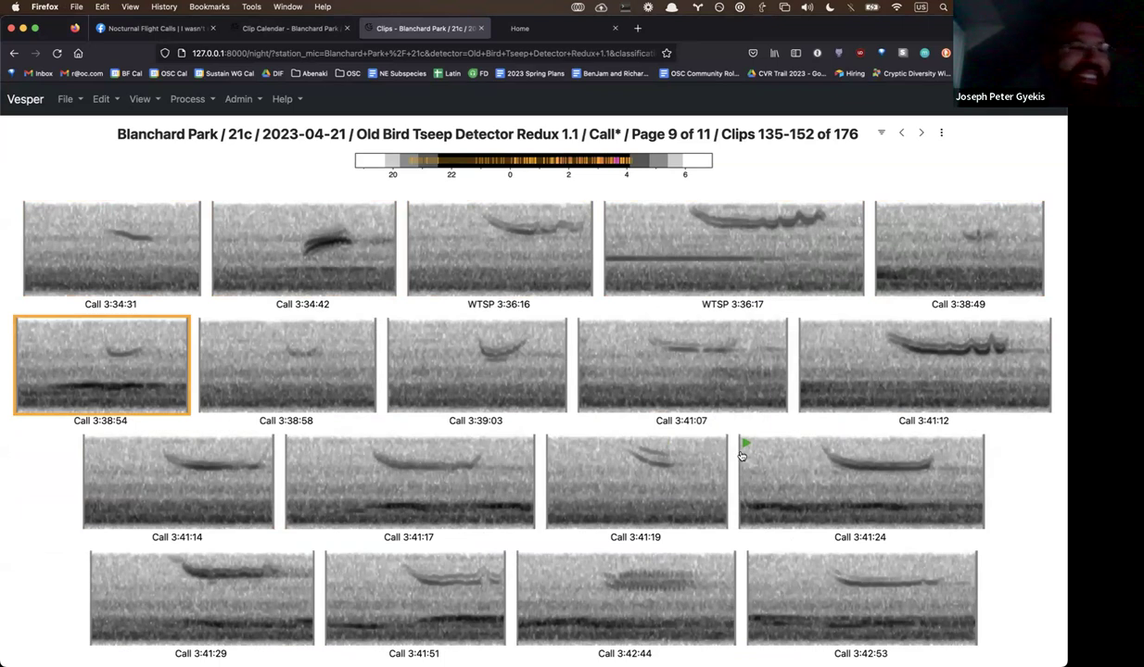
{"action": "key", "text": "space"}
{"action": "key", "text": "space"}
{"action": "key", "text": "space"}
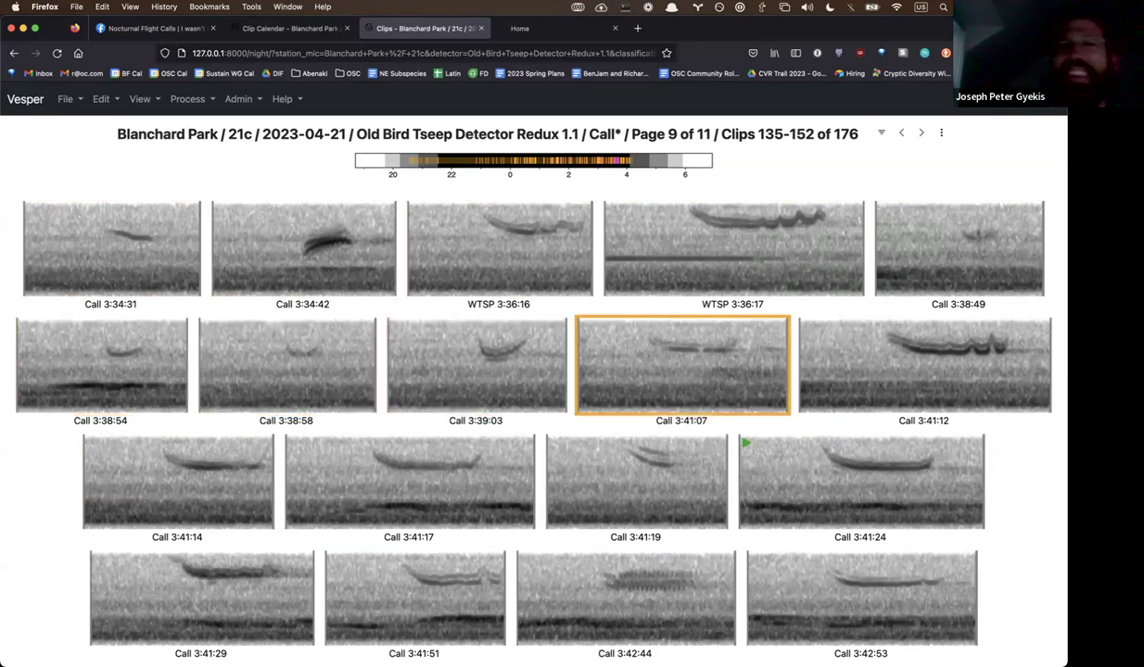
{"action": "key", "text": "w"}
{"action": "key", "text": "w"}
{"action": "key", "text": "w"}
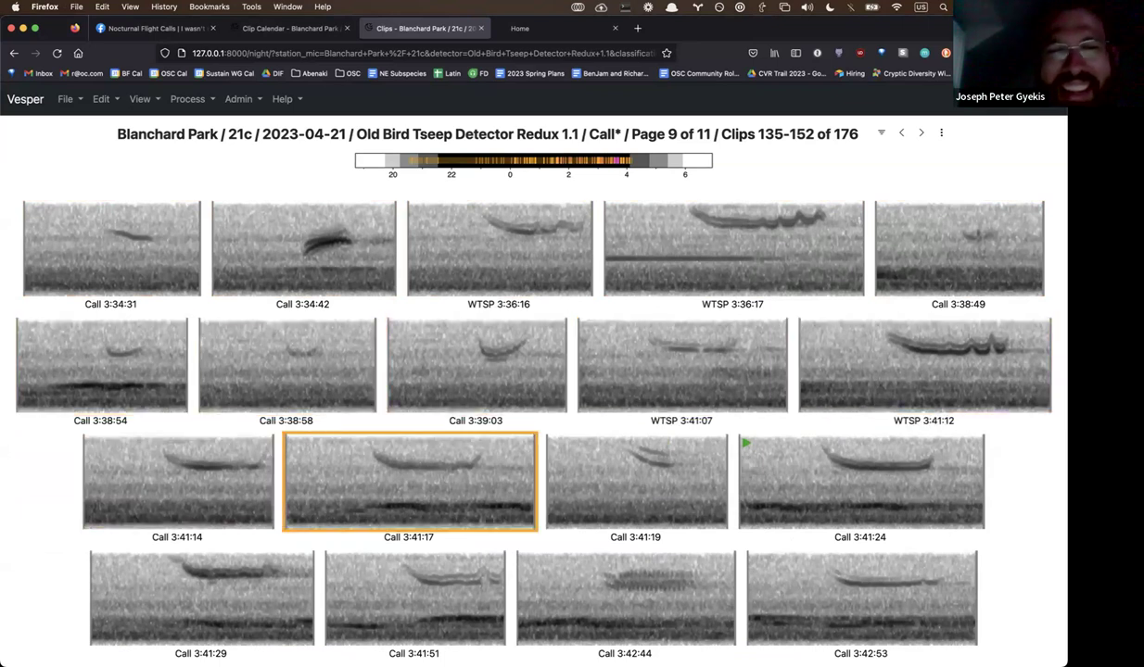
- Classify clips 3:41:17, 3:41:24, 3:41:29 and 3:41:51 as WTSP and clip 3:41:19 as SAVS
{"action": "key", "text": "w"}
{"action": "key", "text": "s"}
{"action": "key", "text": "w"}
{"action": "key", "text": "w"}
{"action": "key", "text": "w"}
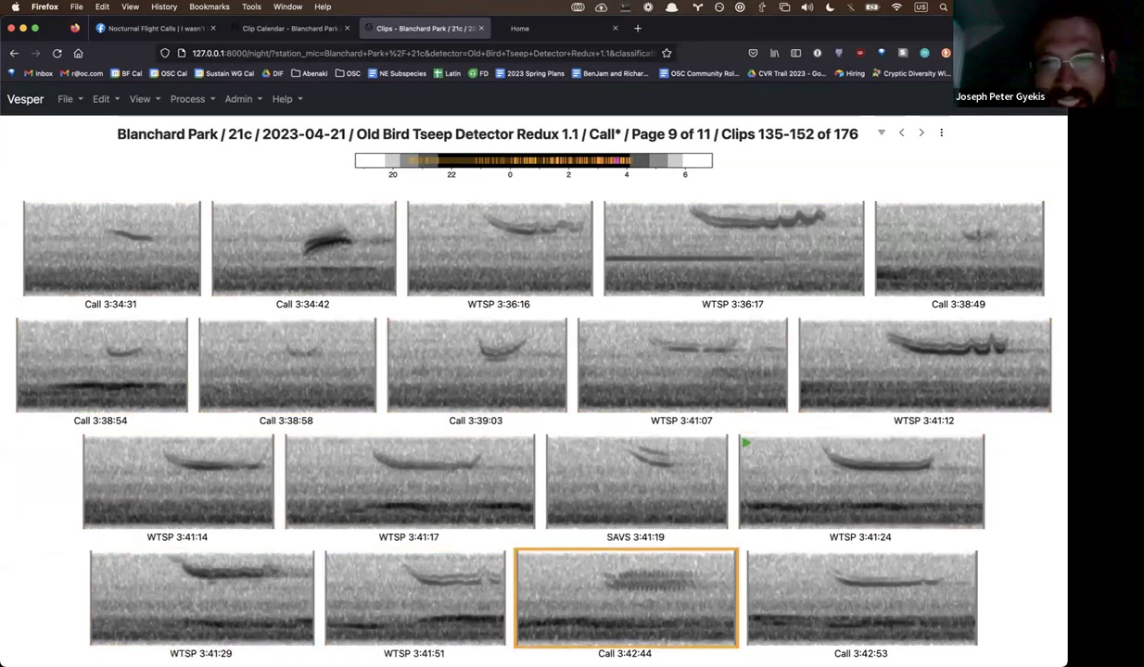
- Move past clip 3:42:44 and classify clips 3:42:53, 3:42:57 and 3:42:59 as WTSP, continuing onto page 10
{"action": "key", "text": "c"}
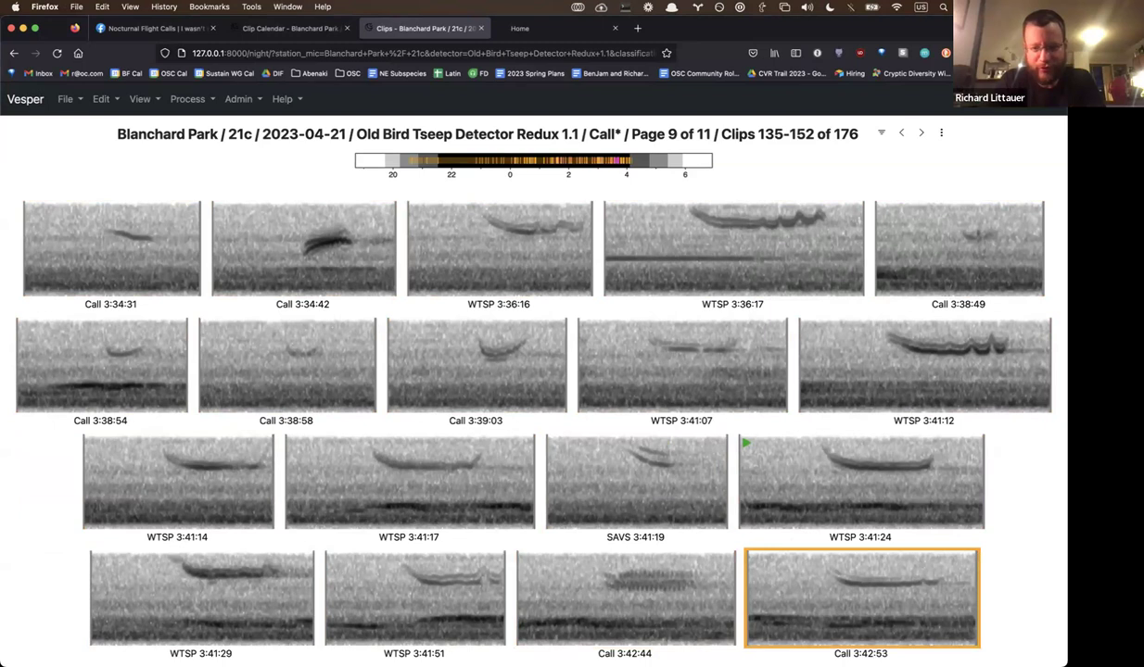
{"action": "key", "text": "c"}
{"action": "key", "text": "w"}
{"action": "key", "text": "w"}
- Go back to page 9, classify clip 3:42:44 as SWSP_LISP, and return to page 10
{"action": "key", "text": "Left"}
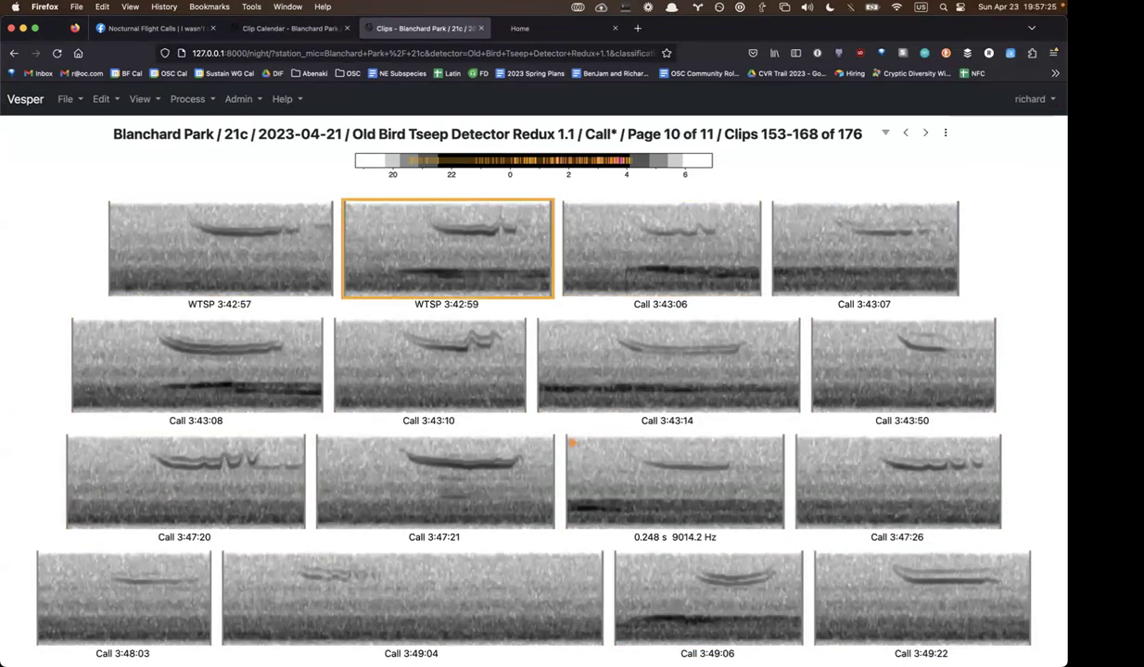
{"action": "key", "text": "Left"}
{"action": "key", "text": "Left"}
{"action": "key", "text": "Left"}
{"action": "key", "text": "l"}
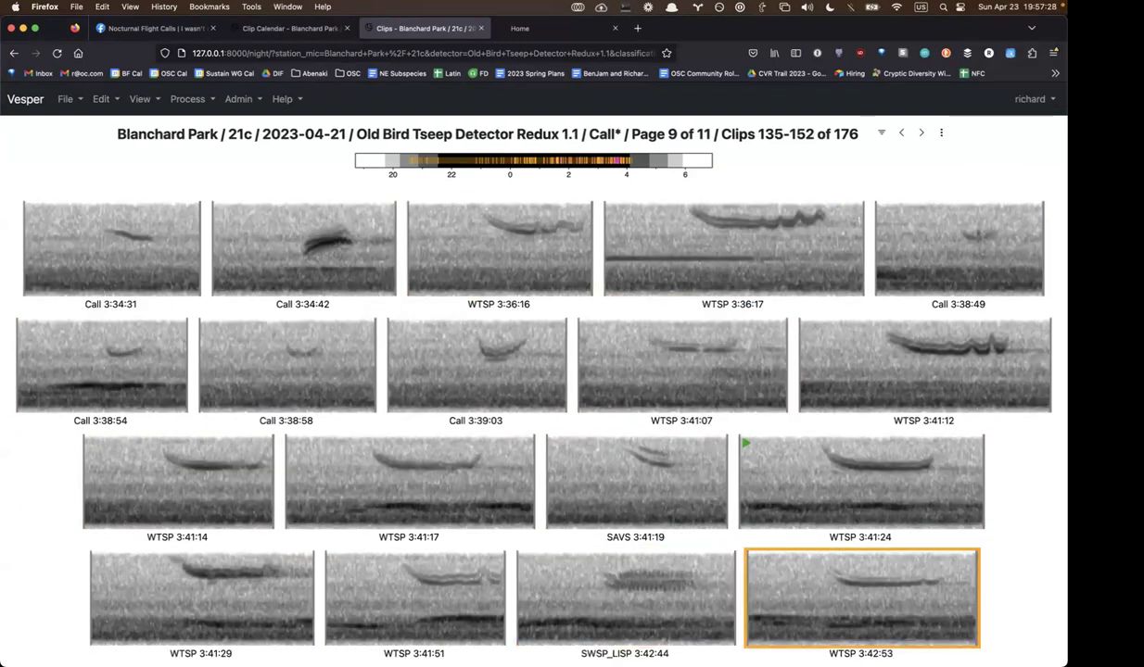
{"action": "key", "text": "Right"}
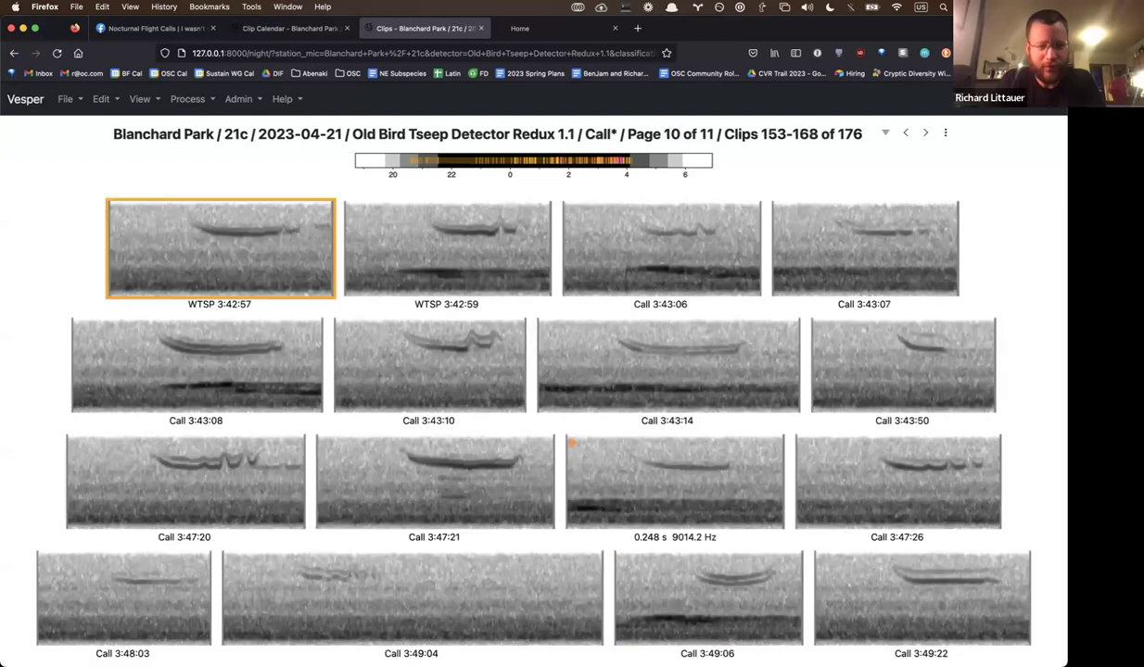
- Classify the page 10 clips from 3:42:57 through 3:43:10 as WTSP
{"action": "key", "text": "w"}
{"action": "key", "text": "w"}
{"action": "key", "text": "w"}
{"action": "key", "text": "w"}
{"action": "key", "text": "w"}
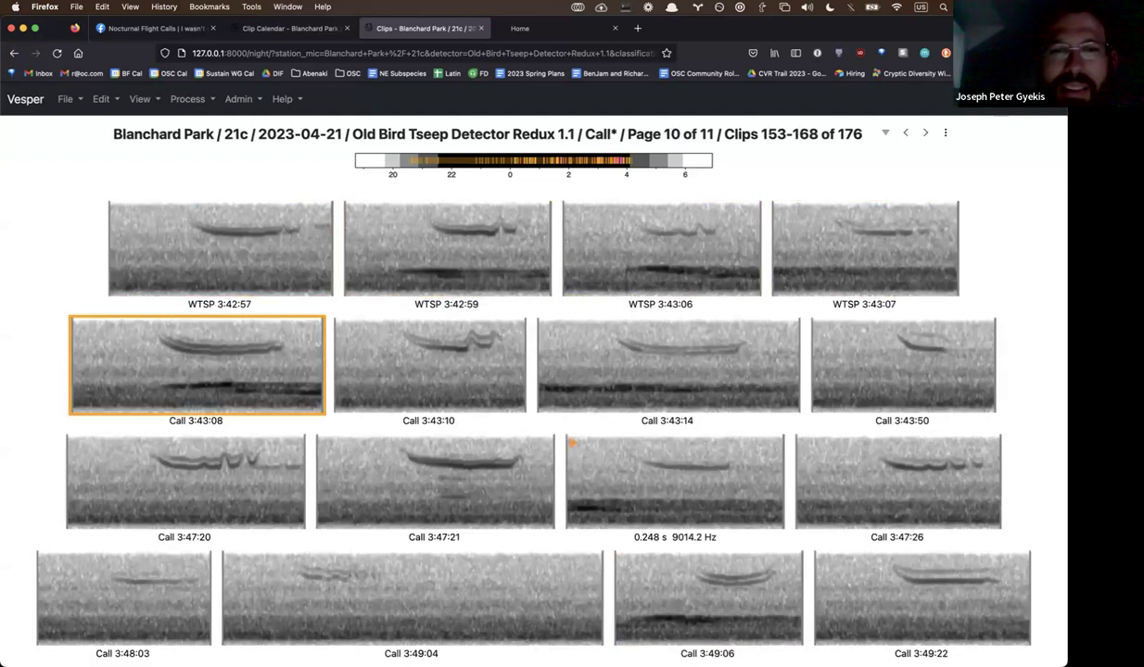
{"action": "key", "text": "w"}
{"action": "key", "text": "w"}
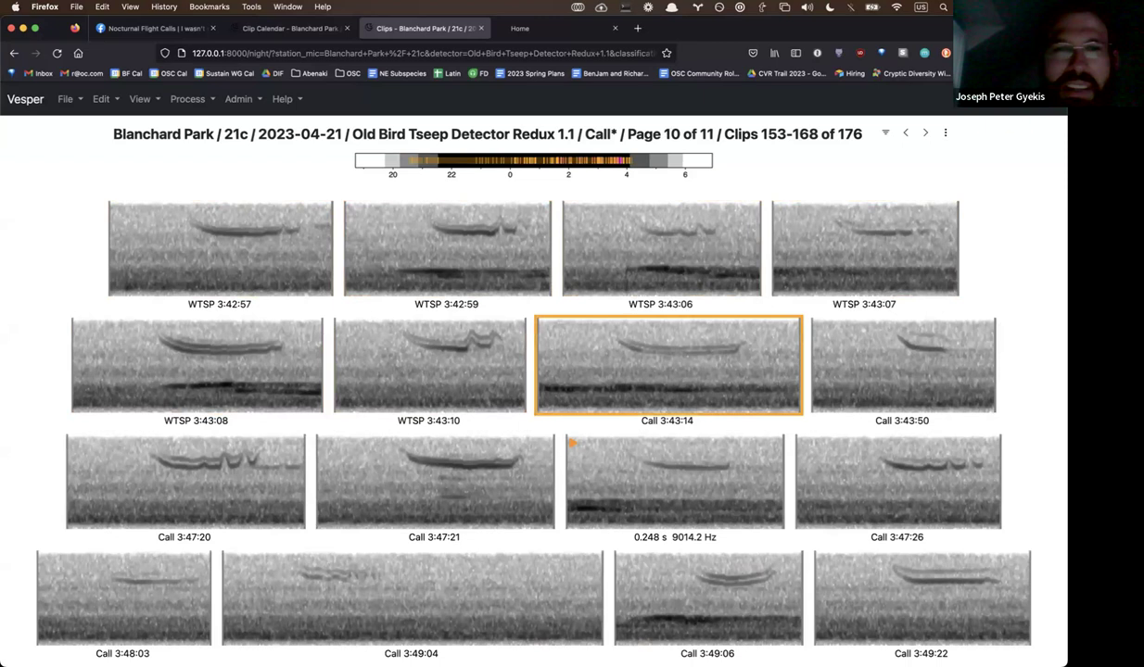
- Classify clip 3:43:50 as SAVS and clips 3:43:14, 3:47:20, 3:47:21, 3:47:25 and 3:47:26 as WTSP
{"action": "key", "text": "s"}
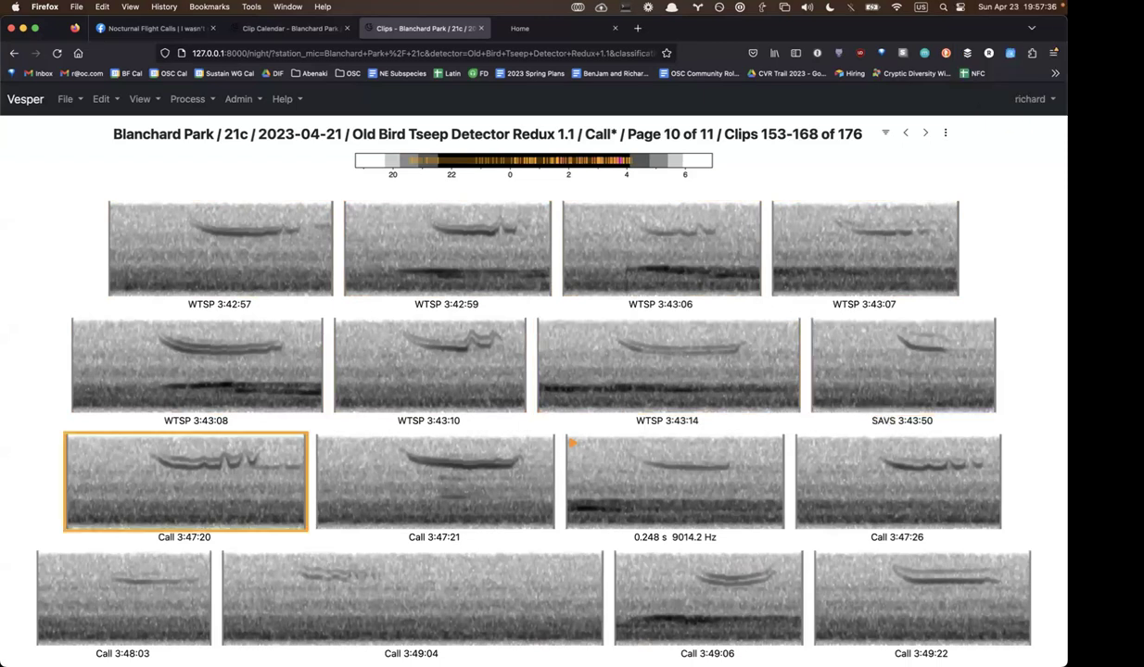
{"action": "key", "text": "w"}
{"action": "key", "text": "w"}
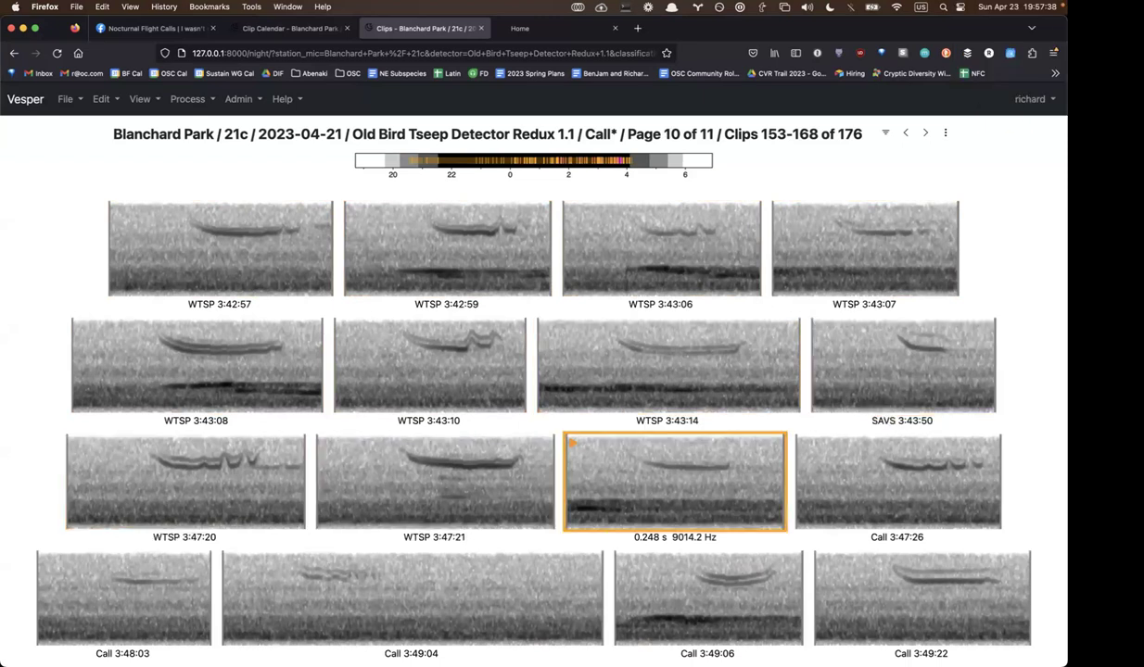
{"action": "key", "text": "w"}
{"action": "key", "text": "c"}
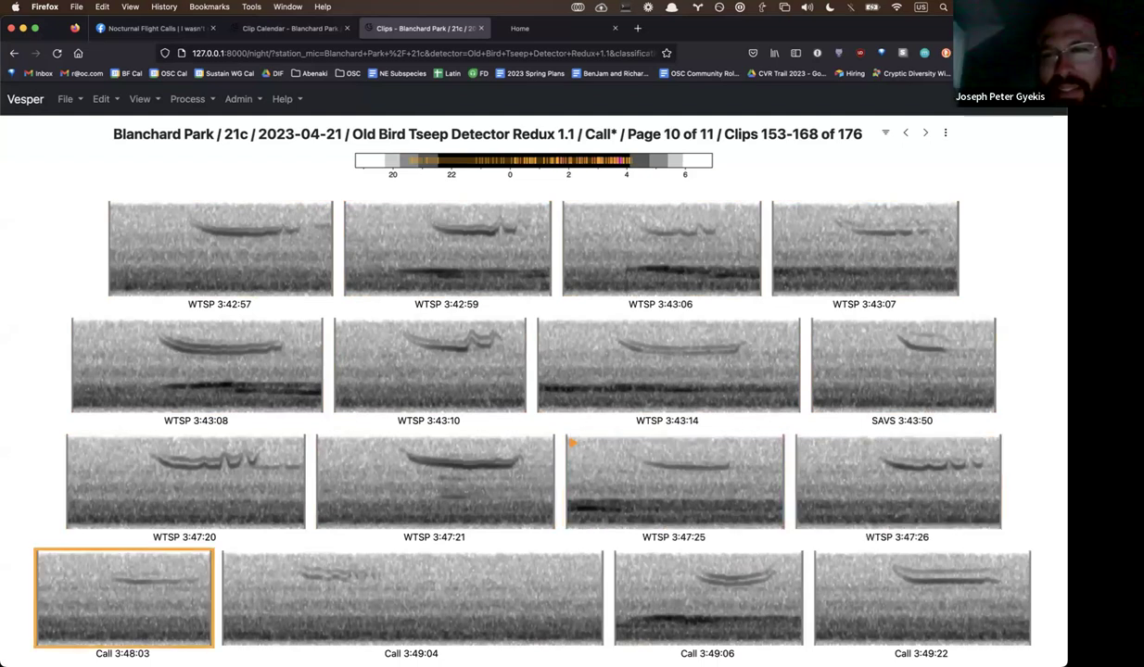
- Leave clips 3:48:03 and 3:49:04 as Call, finish the last two clips of page 10, and advance to page 11
{"action": "key", "text": "c"}
{"action": "key", "text": "c"}
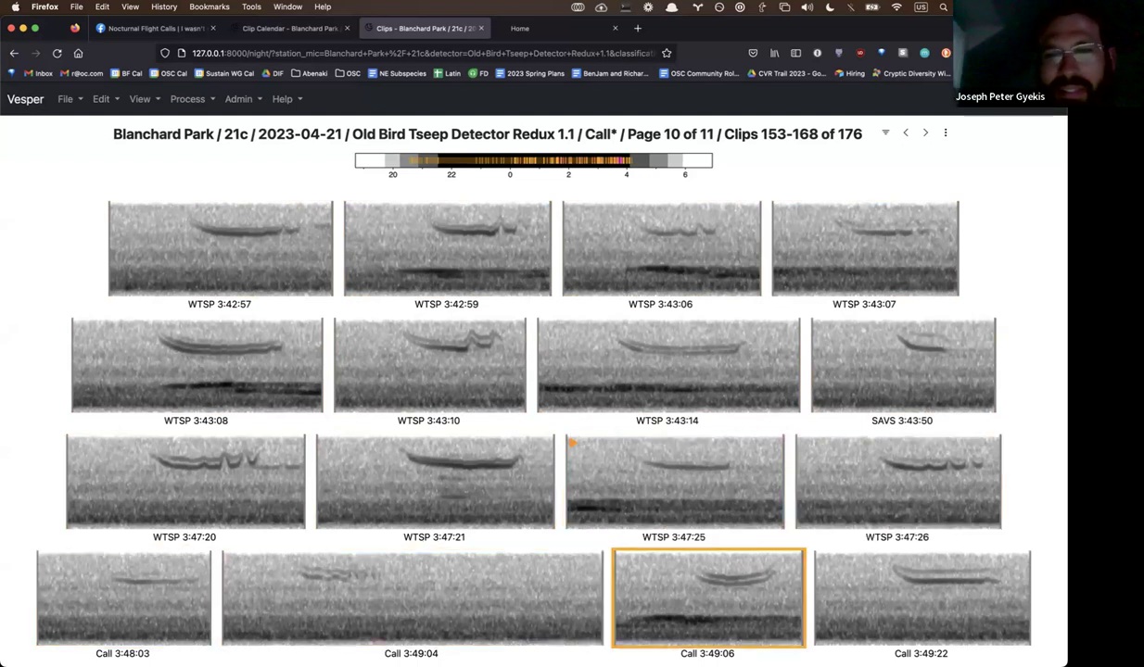
{"action": "key", "text": "s"}
{"action": "key", "text": "c"}
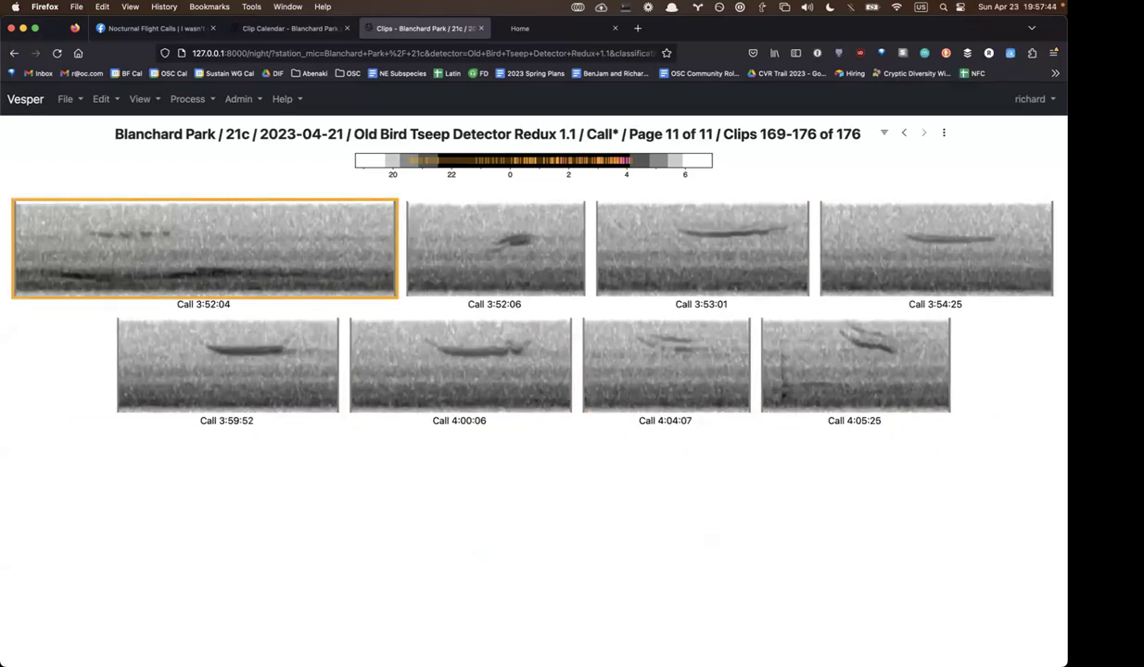
- Classify clips 3:52:04 and 3:53:01 as WTSP and clip 3:52:06 as passerine sp
{"action": "key", "text": "w"}
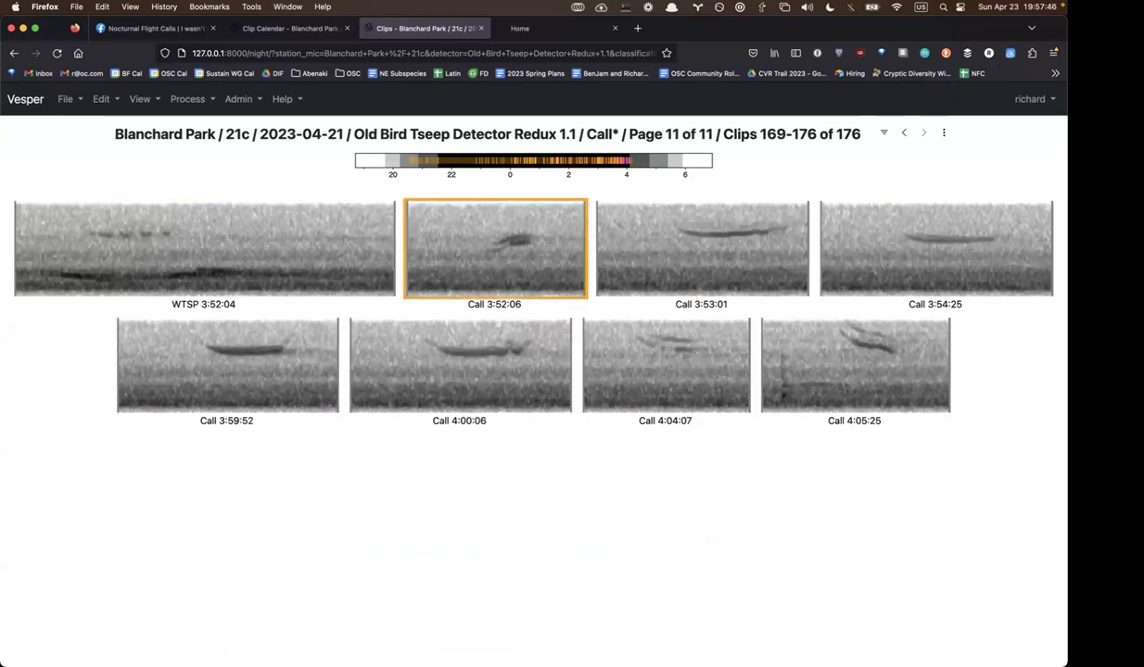
{"action": "key", "text": "y"}
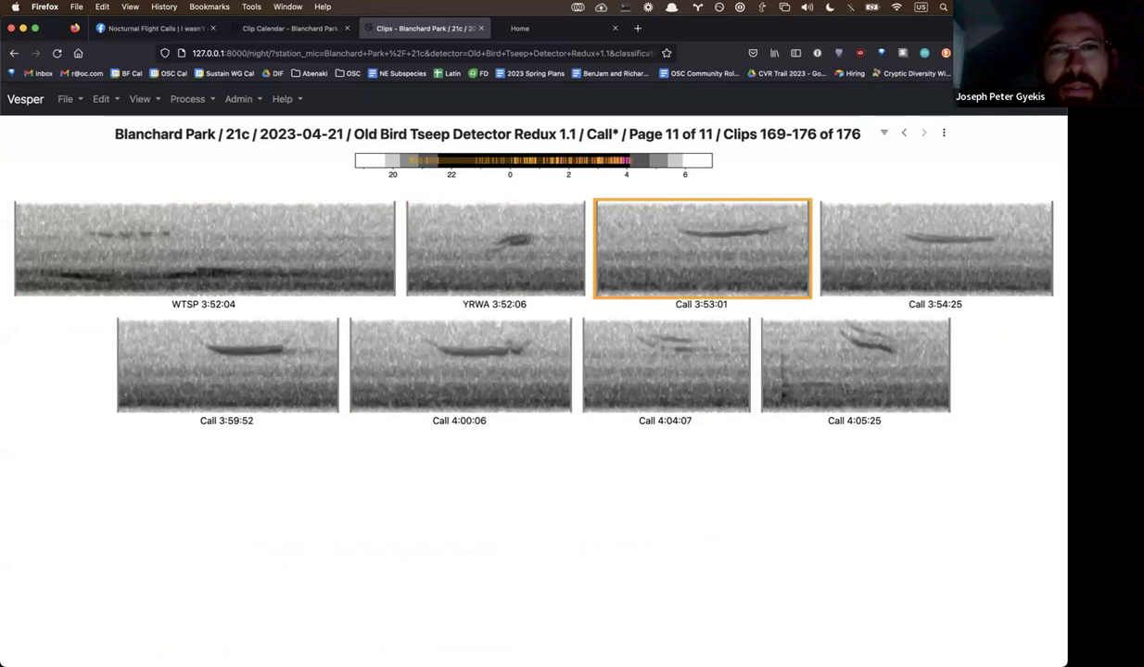
{"action": "left_click", "coordinate": [495, 248]}
{"action": "key", "text": "p"}
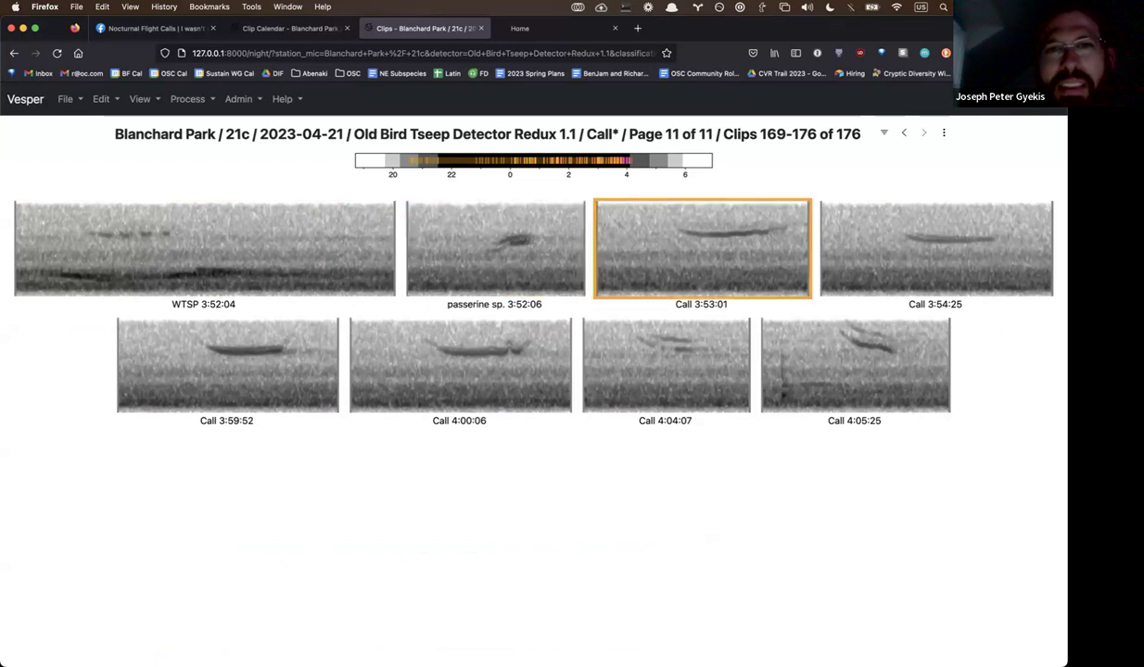
{"action": "key", "text": "w"}
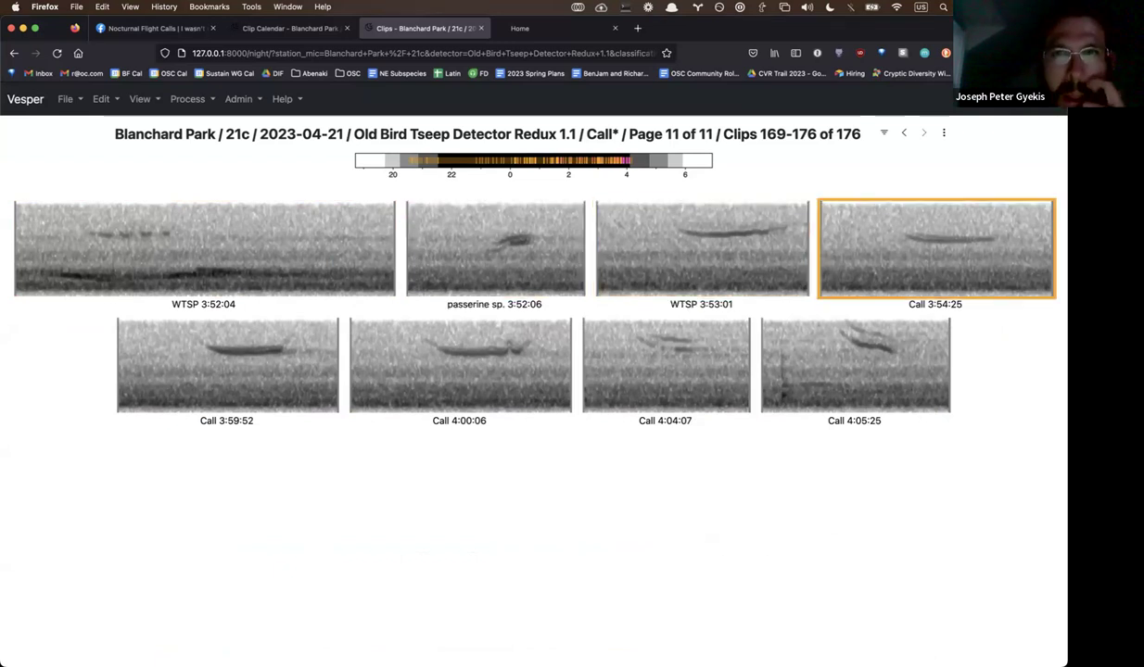
- Classify clips 3:54:25 and 3:59:52 as Sparrow and clip 4:00:06 as WTSP
{"action": "key", "text": "s"}
{"action": "key", "text": "s"}
{"action": "key", "text": "s"}
{"action": "key", "text": "Left"}
{"action": "key", "text": "w"}
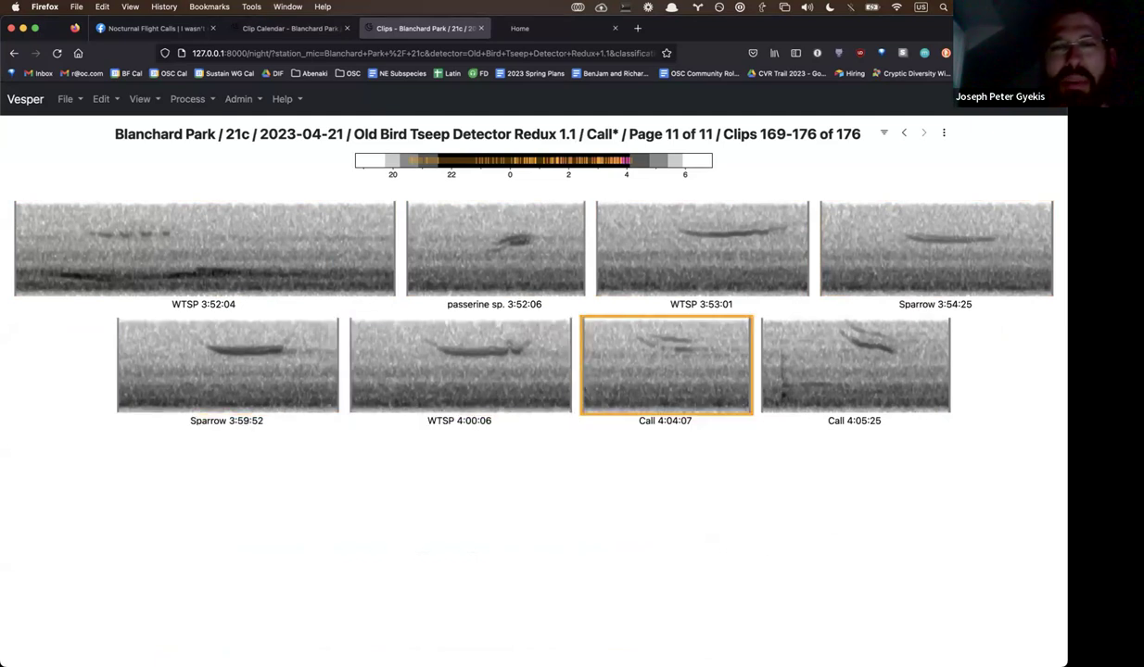
- Classify clip 4:04:07 as Sparrow and clip 4:05:25 as SAVS
{"action": "key", "text": "Right"}
{"action": "key", "text": "Left"}
{"action": "key", "text": "a"}
{"action": "key", "text": "a"}
{"action": "key", "text": "Left"}
{"action": "key", "text": "s"}
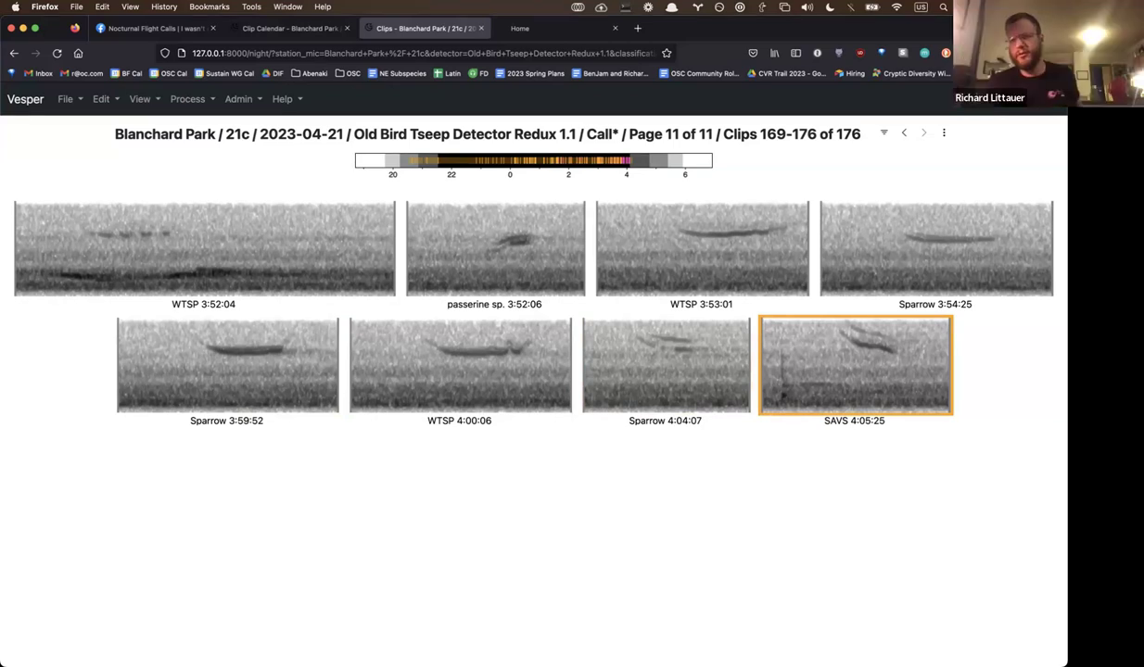
- Open the clip calendar for Blanchard Park
{"action": "left_click", "coordinate": [188, 98]}
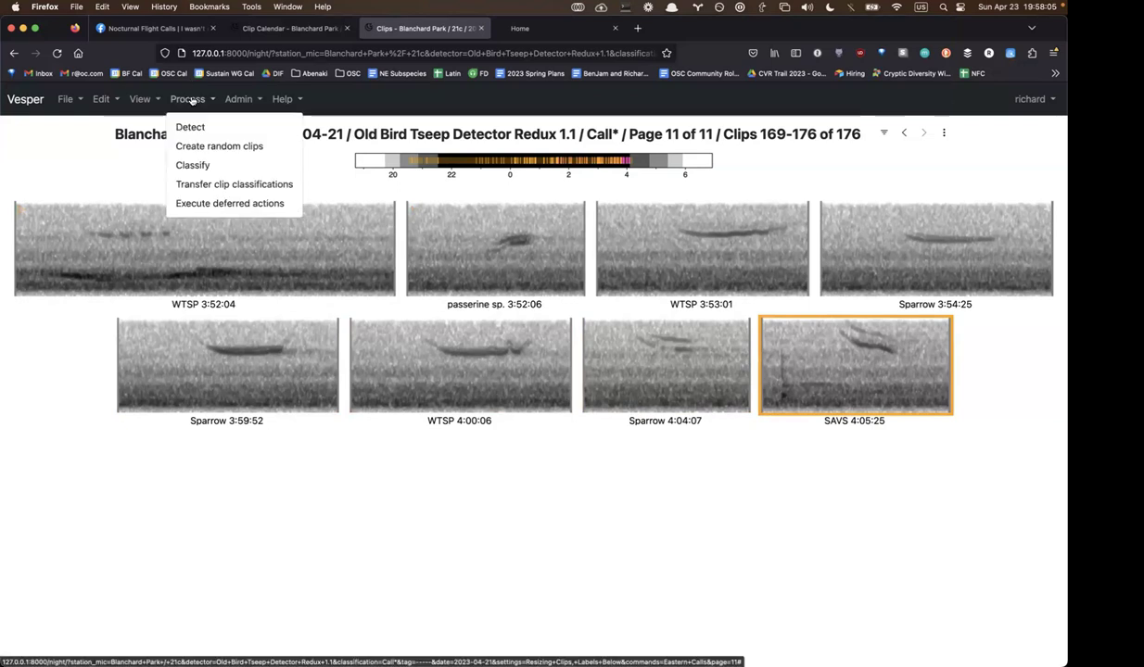
{"action": "left_click", "coordinate": [139, 98]}
{"action": "left_click", "coordinate": [155, 126]}
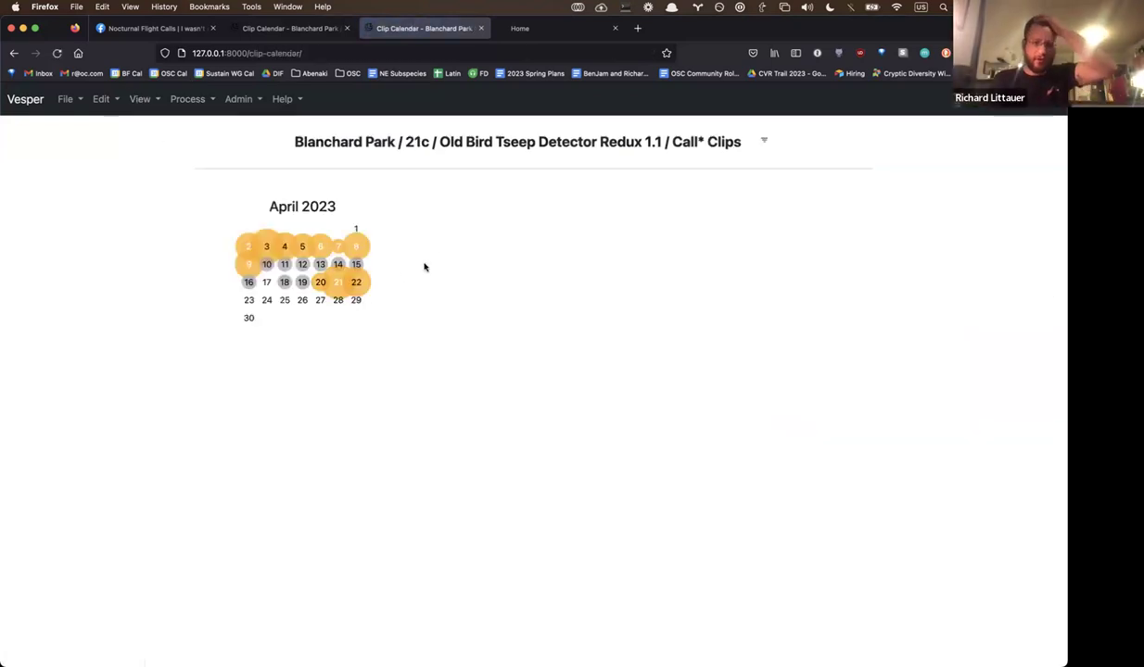
- Filter the clip calendar to the BirdVoxDetect 0.6.0 FT 50 detector, keeping the Call* classification for Blanchard Park / 21c
{"action": "left_click", "coordinate": [764, 140]}
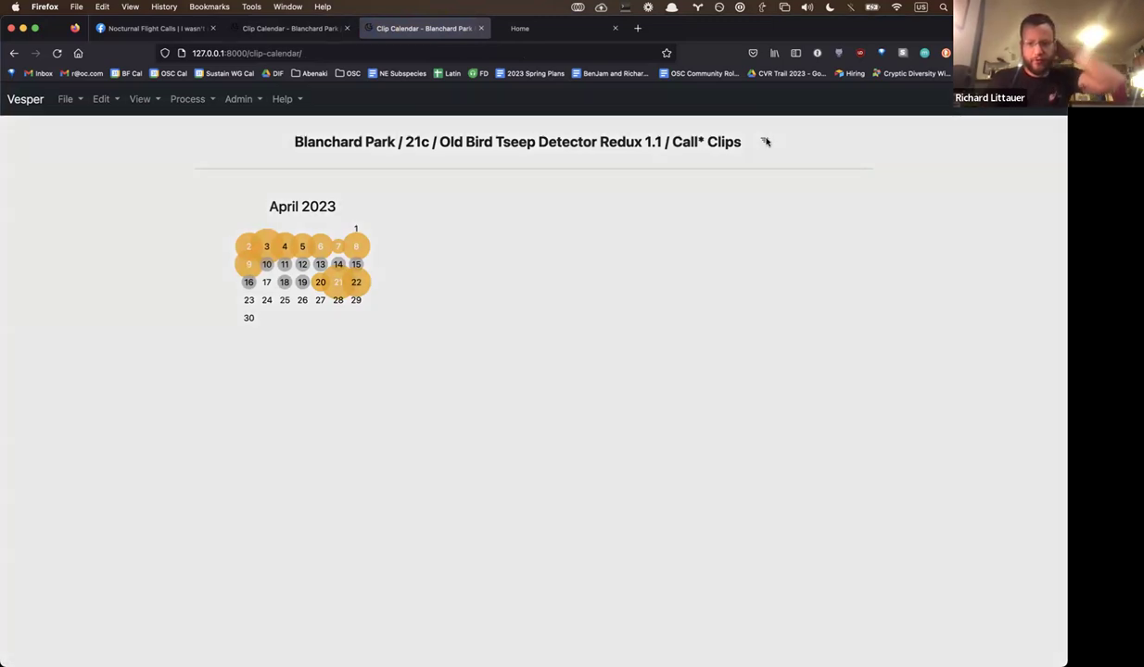
{"action": "left_click", "coordinate": [561, 212]}
{"action": "left_click", "coordinate": [524, 154]}
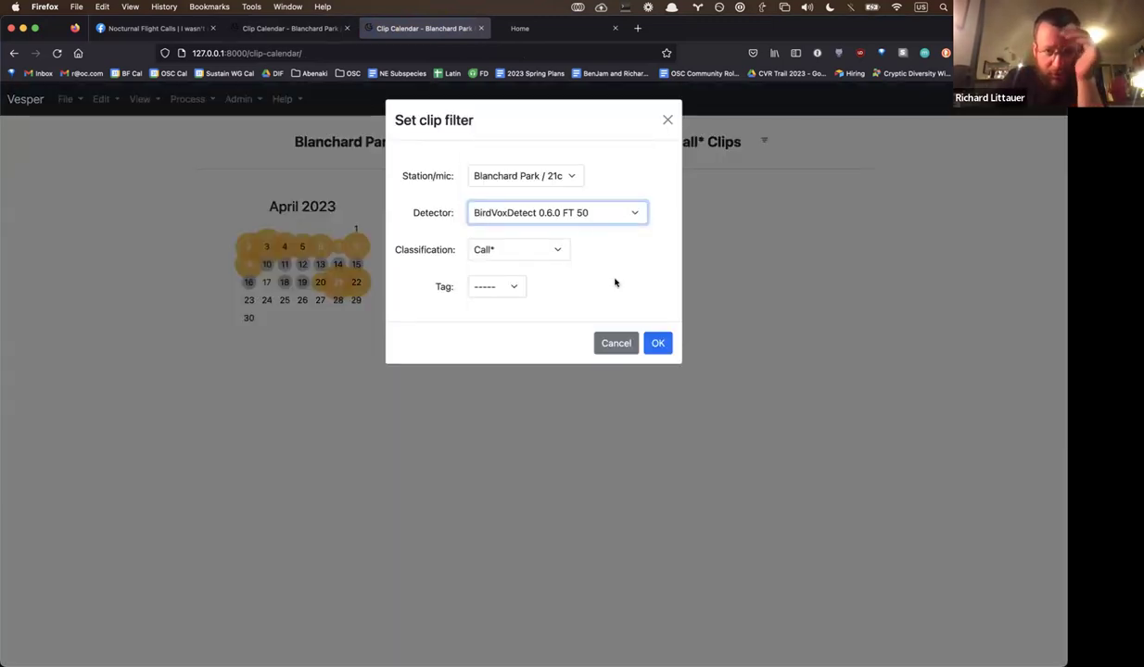
{"action": "left_click", "coordinate": [657, 343]}
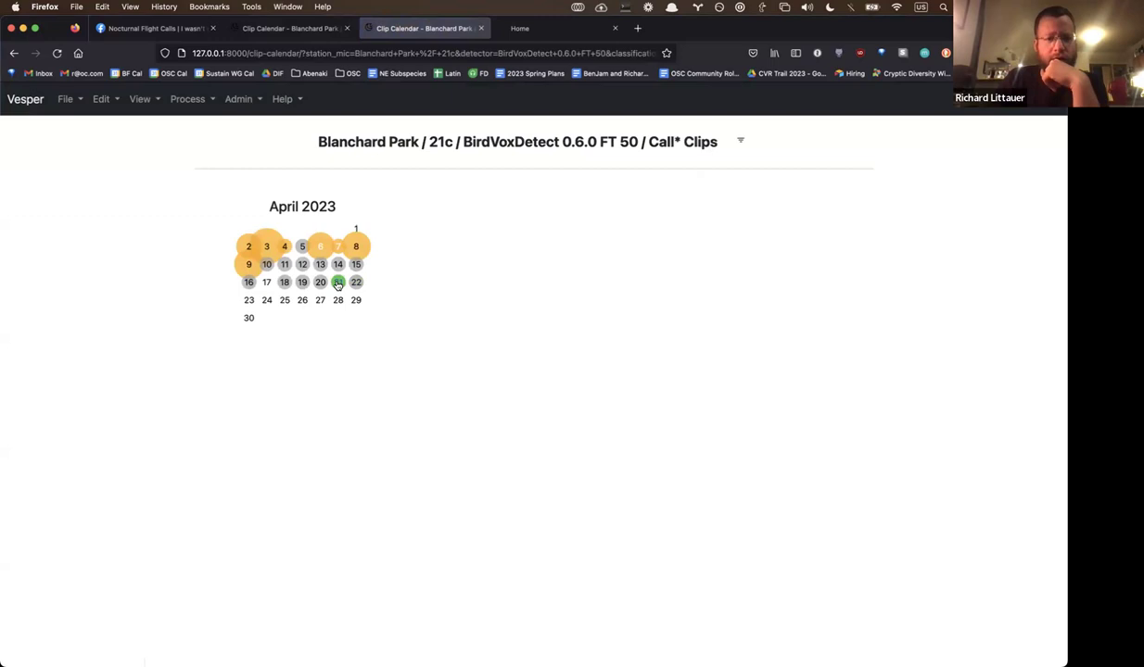
{"action": "mouse_move", "coordinate": [337, 284]}
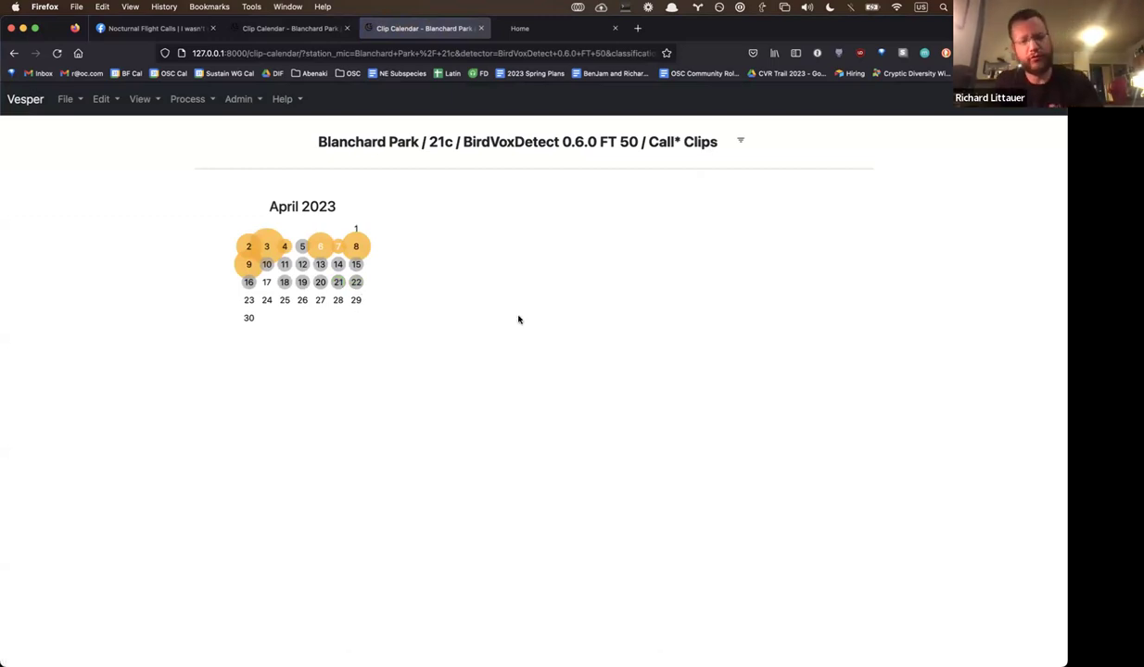
- Switch to iTerm2 and examine the output of the running Vesper server
{"action": "key", "text": "super+Tab"}
{"action": "key", "text": "super+Tab"}
{"action": "key", "text": "Tab"}
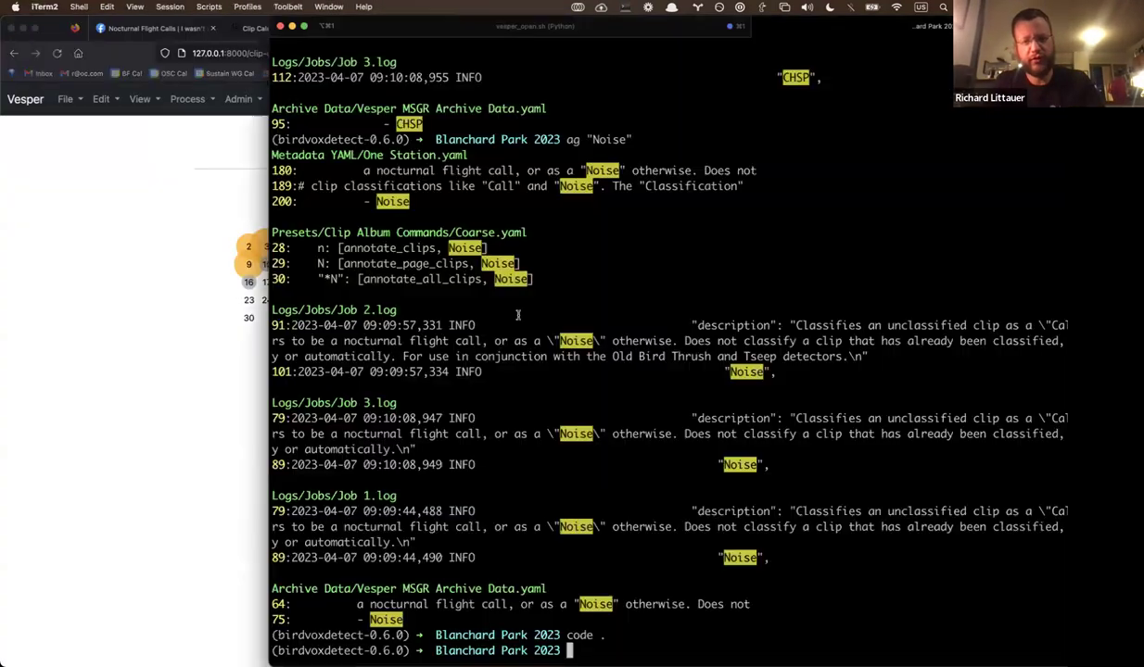
{"action": "key", "text": "super+1"}
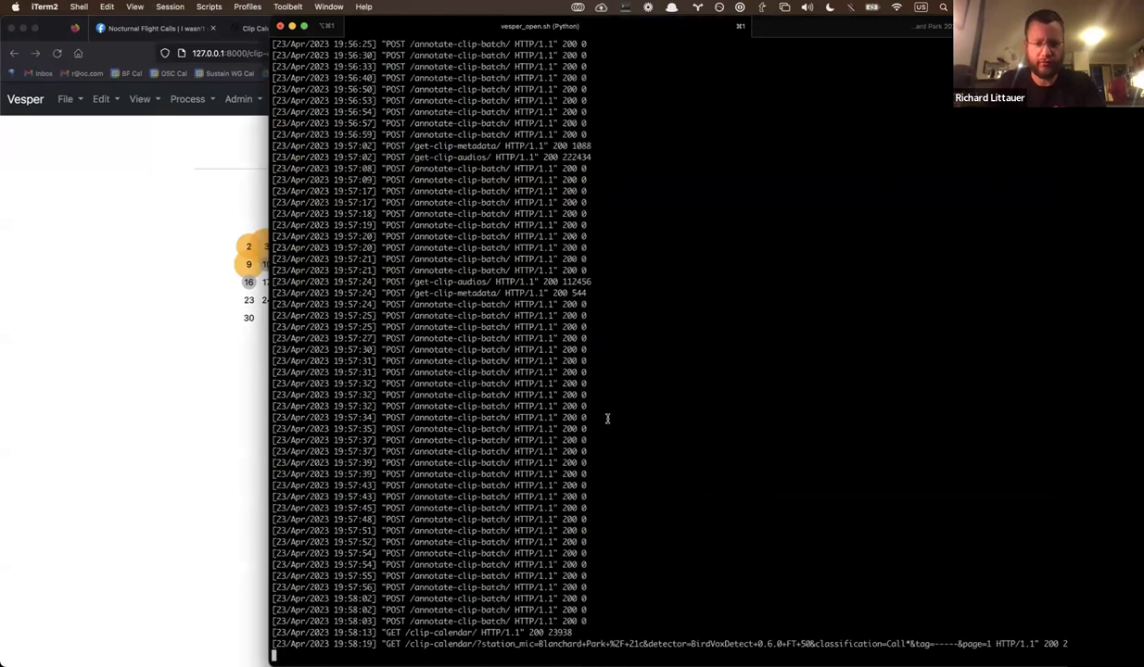
{"action": "scroll", "coordinate": [607, 418], "scroll_direction": "up", "scroll_amount": 10}
{"action": "scroll", "coordinate": [607, 418], "scroll_direction": "up", "scroll_amount": 15}
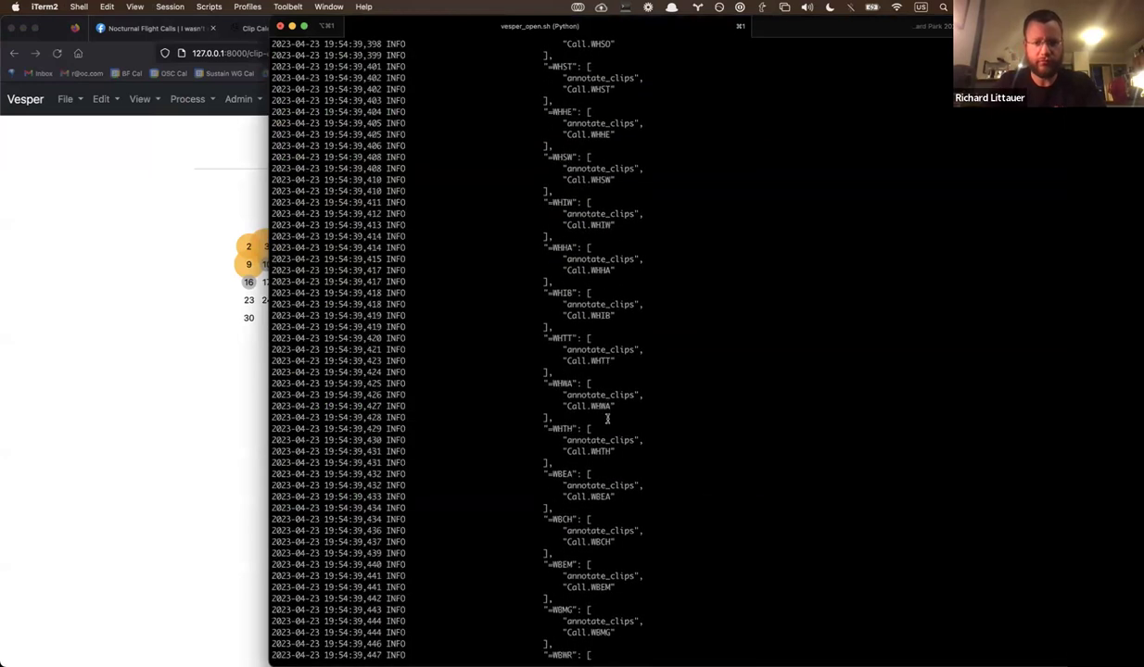
{"action": "scroll", "coordinate": [607, 418], "scroll_direction": "down", "scroll_amount": 20}
- Return to Firefox, open the 21 April 2023 clips from the calendar, and go back to the calendar
{"action": "key", "text": "super+Tab"}
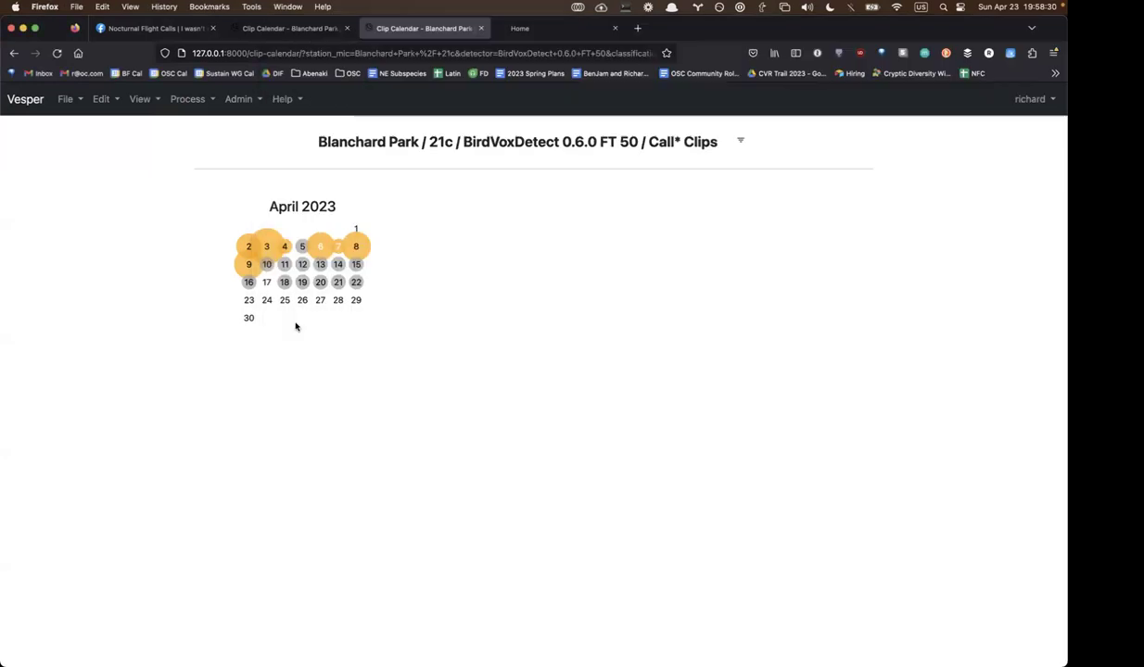
{"action": "left_click", "coordinate": [338, 282]}
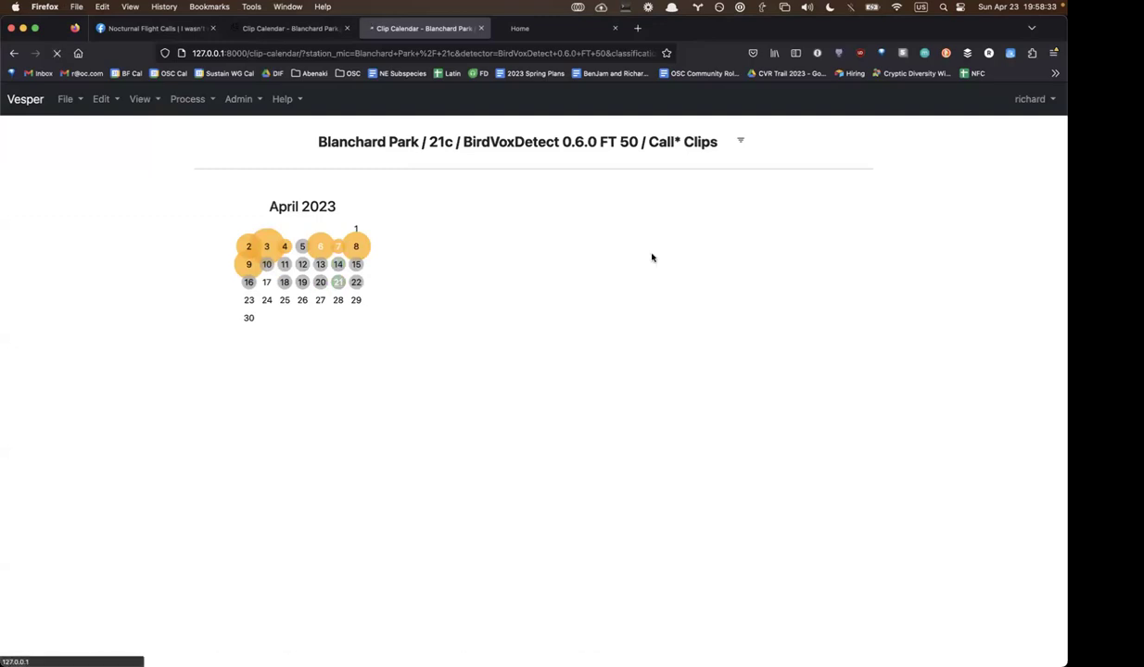
{"action": "key", "text": "super+Left"}
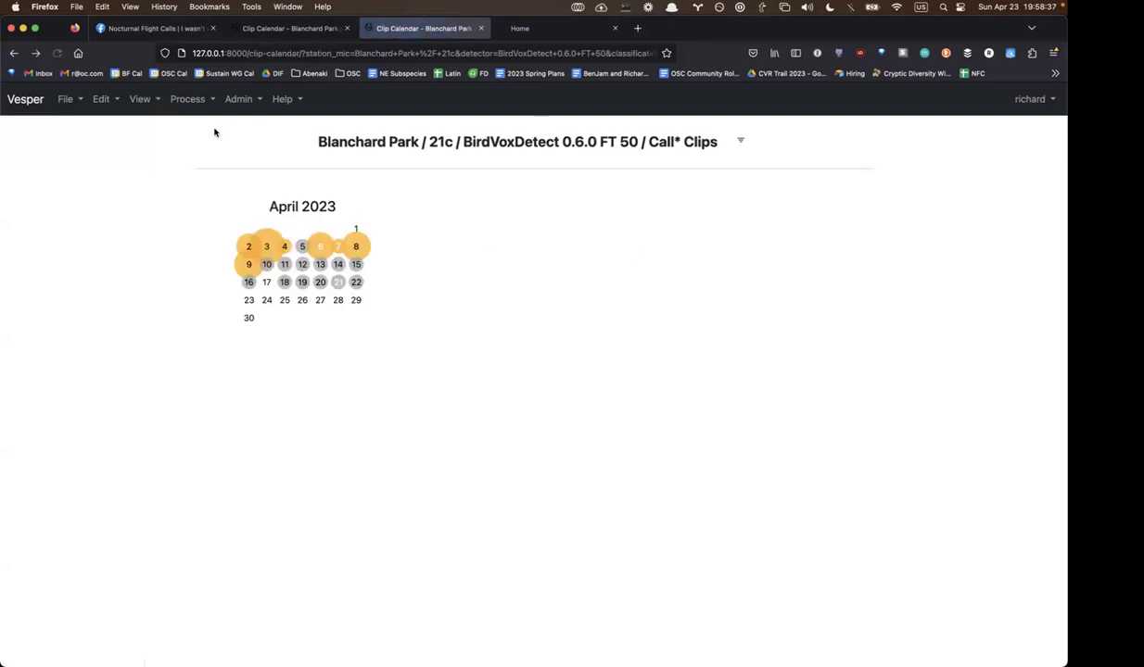
- Set up a detection job with BirdVoxDetect 0.6.0 FT 50 for station Blanchard Park, starting 2023-04-21
{"action": "left_click", "coordinate": [188, 100]}
{"action": "left_click", "coordinate": [197, 125]}
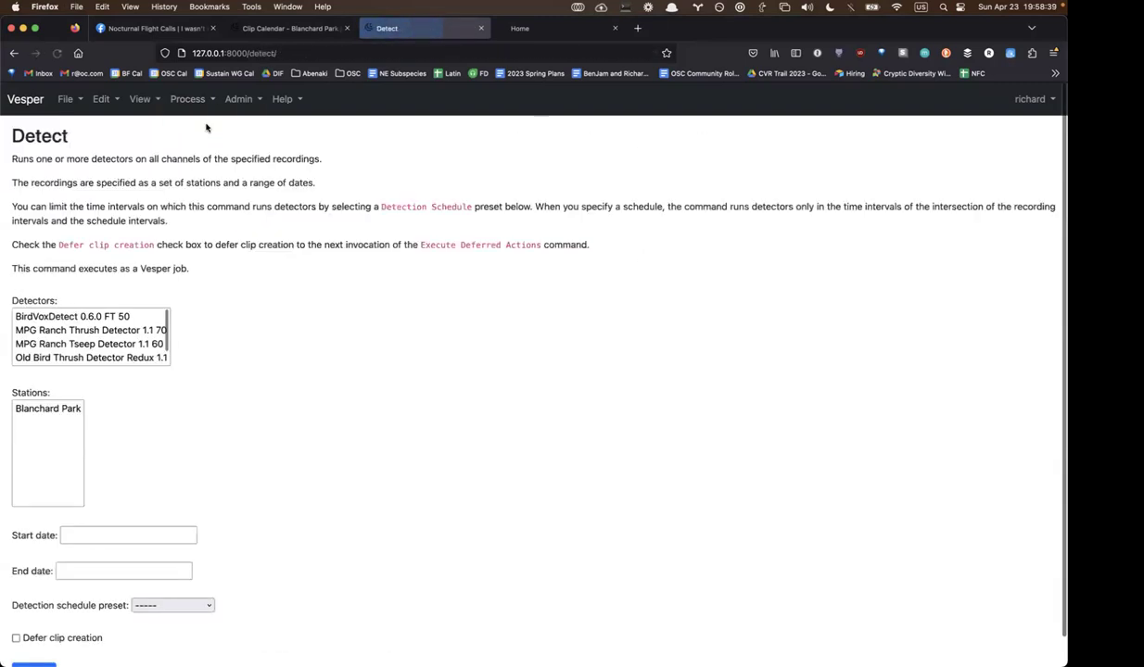
{"action": "left_click", "coordinate": [92, 316]}
{"action": "left_click", "coordinate": [47, 409]}
{"action": "left_click", "coordinate": [85, 536]}
{"action": "type", "text": "2"}
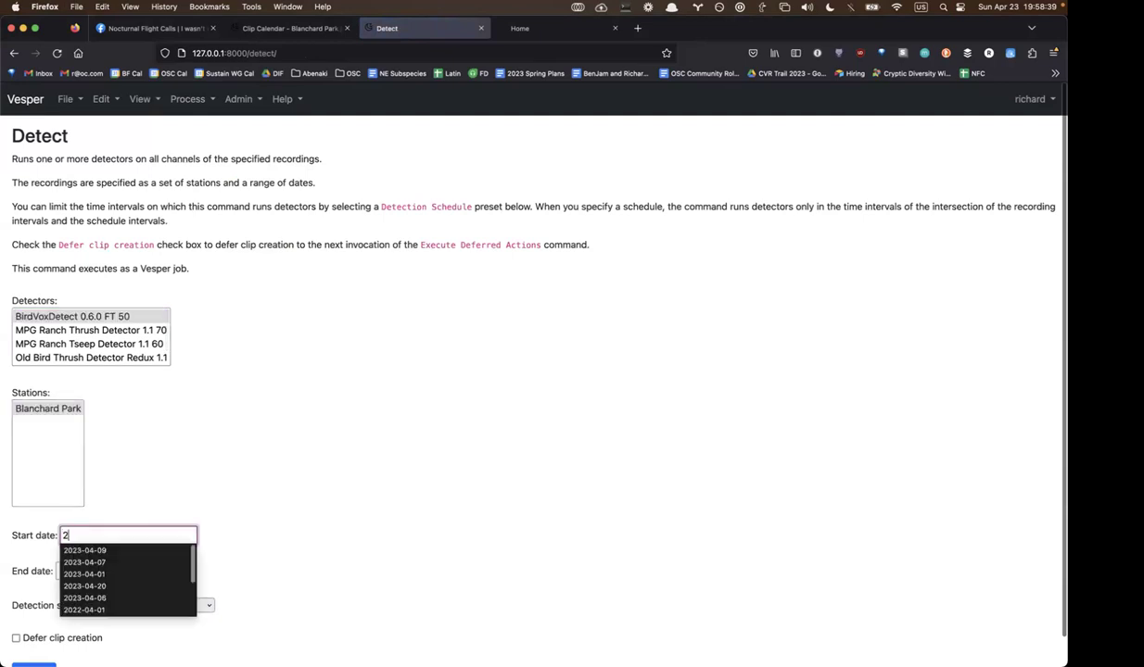
{"action": "type", "text": "023-04-20"}
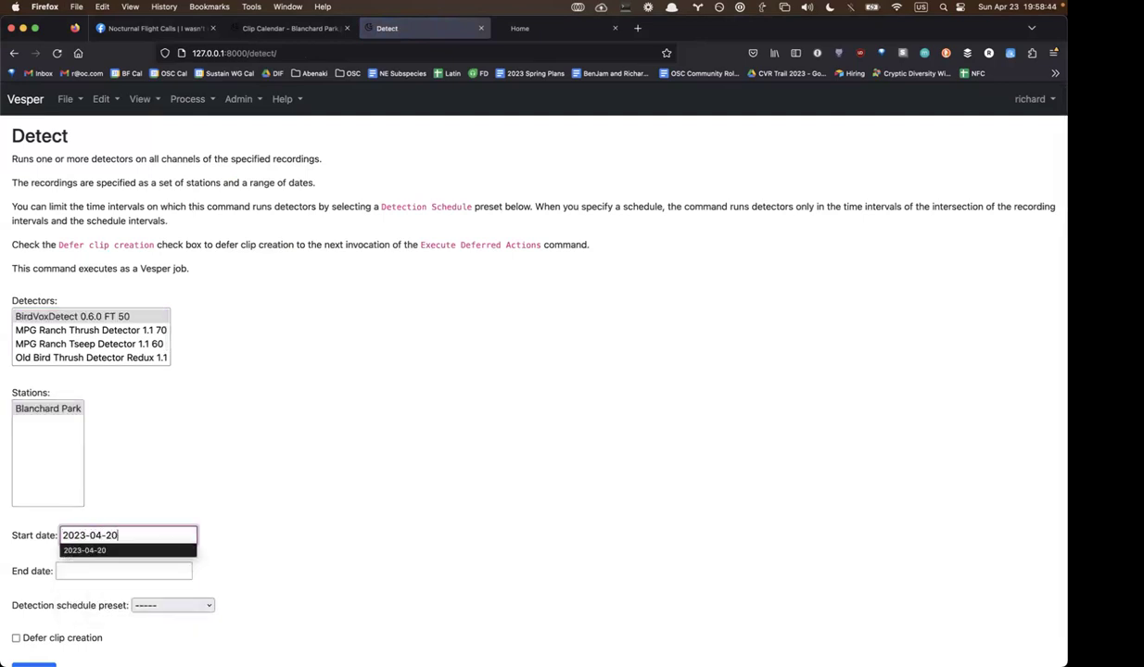
- Set the detection end date to 2023-04-22 and try to run the detection job
{"action": "left_click", "coordinate": [123, 571]}
{"action": "type", "text": "2023-04"}
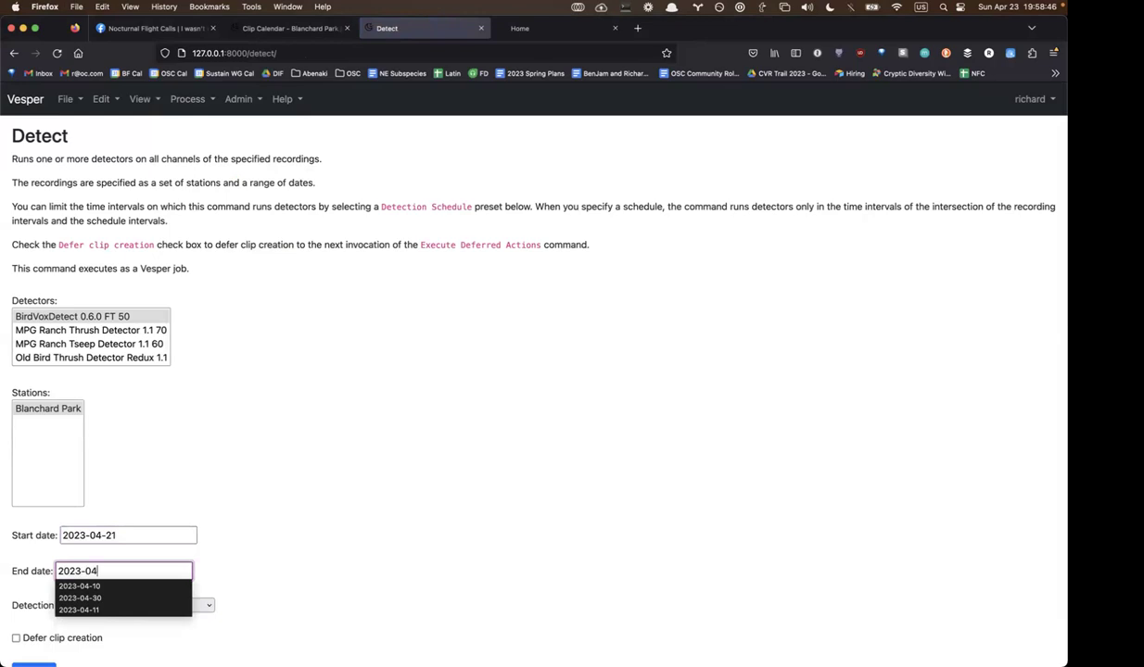
{"action": "type", "text": "-22"}
{"action": "scroll", "coordinate": [72, 575], "scroll_direction": "down", "scroll_amount": 1}
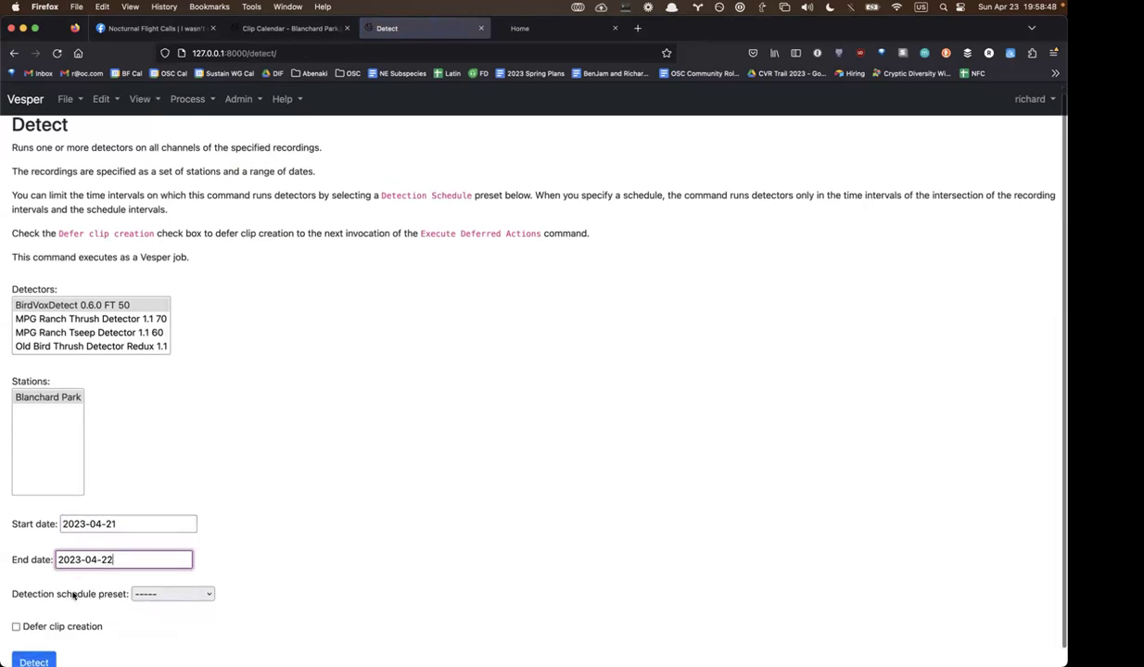
{"action": "left_click", "coordinate": [34, 643]}
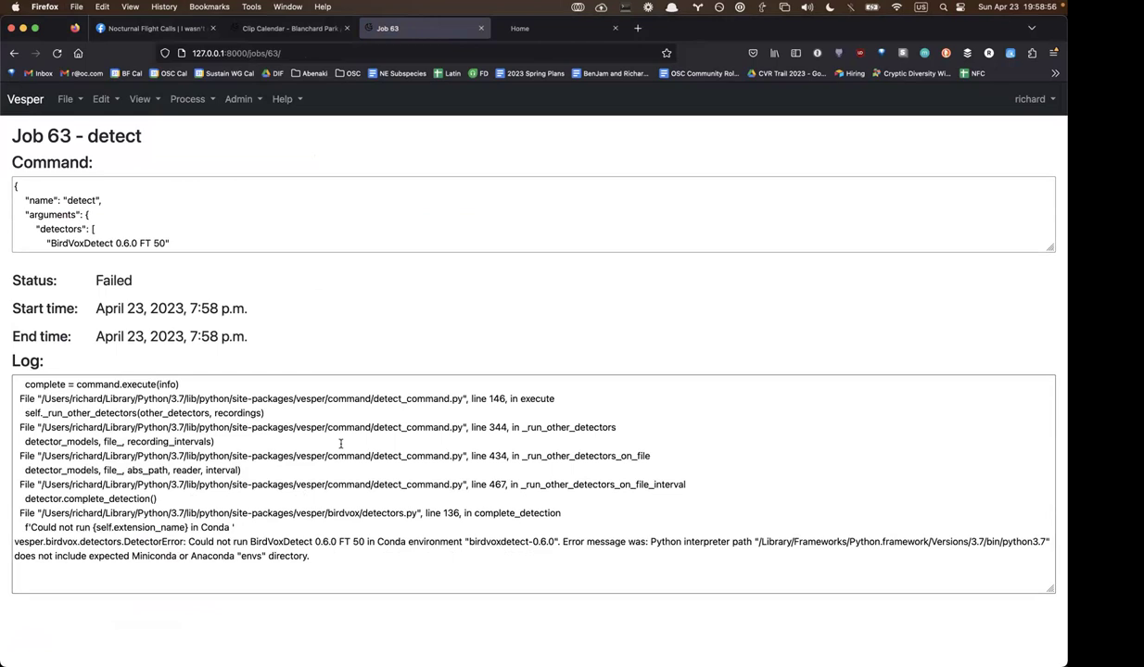
- Compare the detection job's log in Firefox with the server output in iTerm2, ending on the job page
{"action": "key", "text": "super+Tab"}
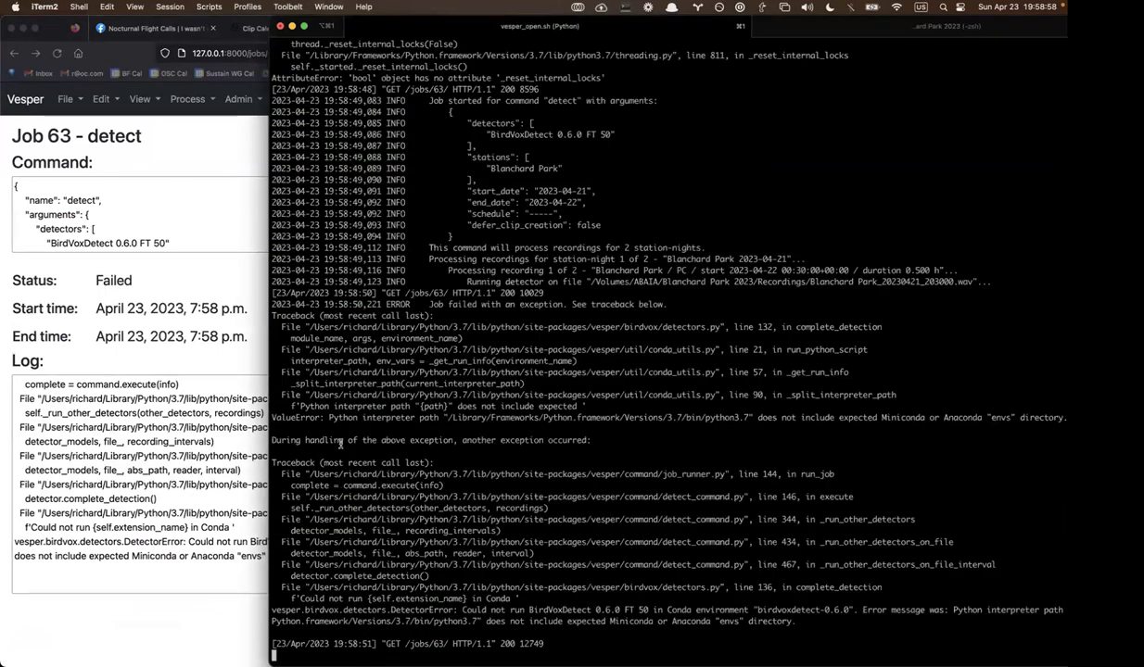
{"action": "key", "text": "super+Tab"}
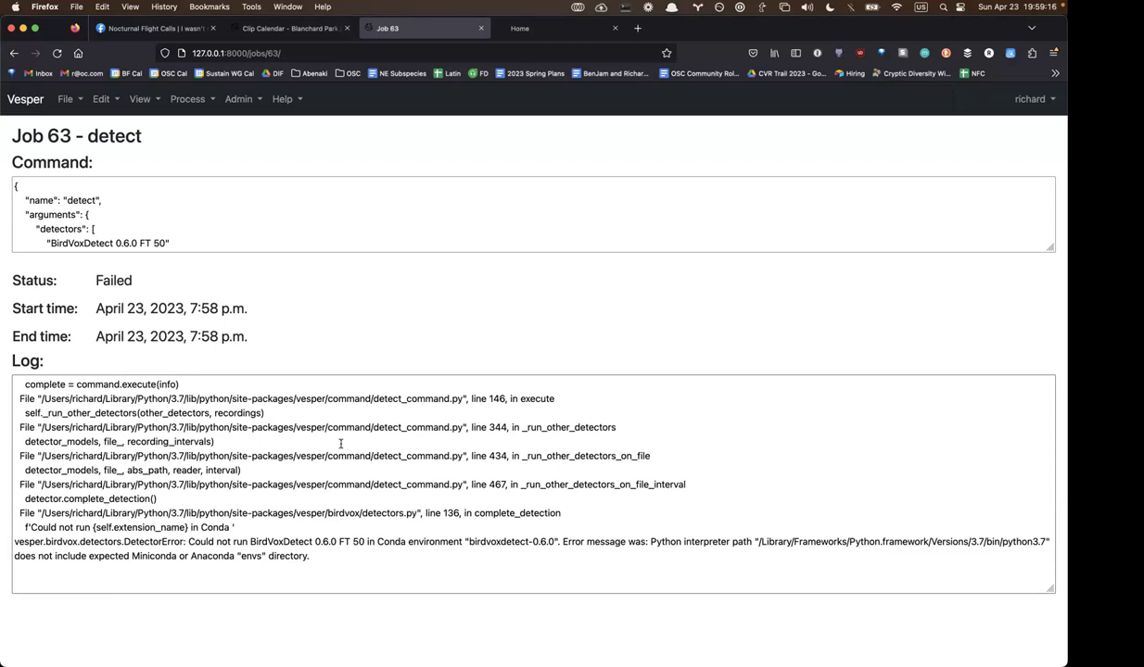
{"action": "key", "text": "super+Tab"}
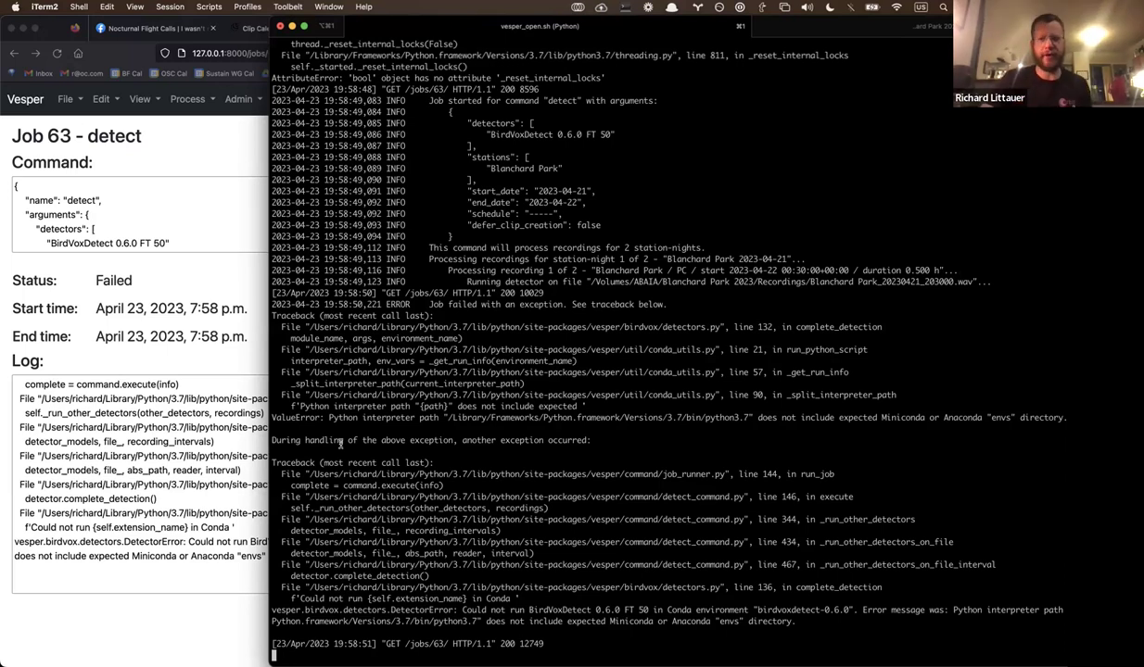
{"action": "left_click", "coordinate": [242, 281]}
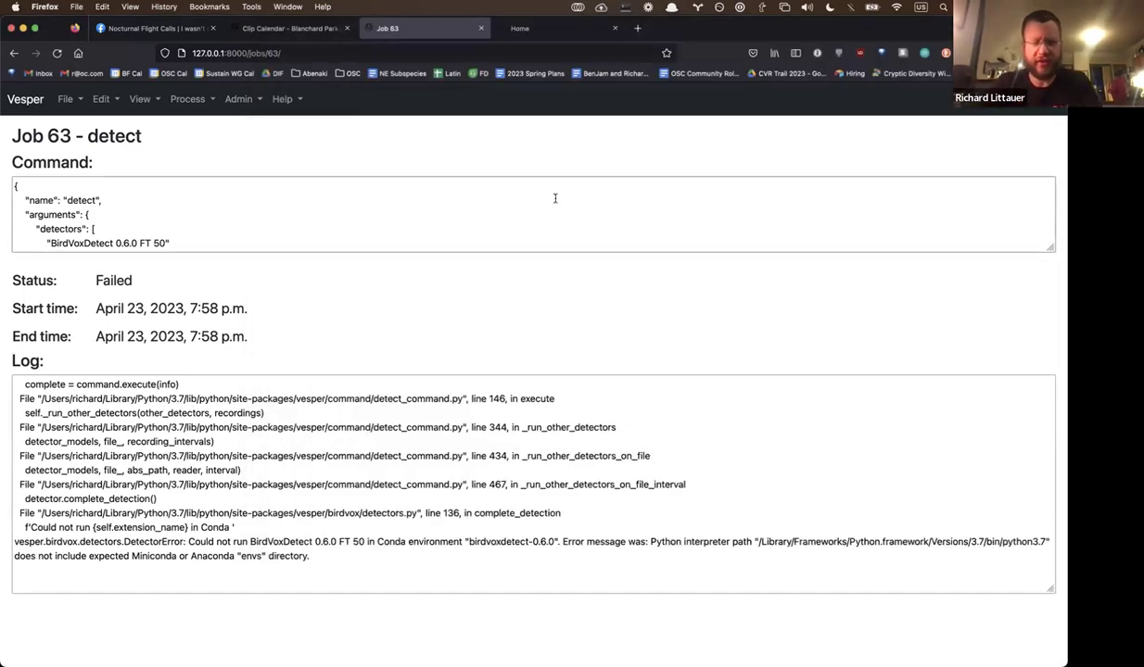
- Look at the clip-count export by classification, and open the form for exporting clip metadata to a CSV file
{"action": "left_click", "coordinate": [65, 99]}
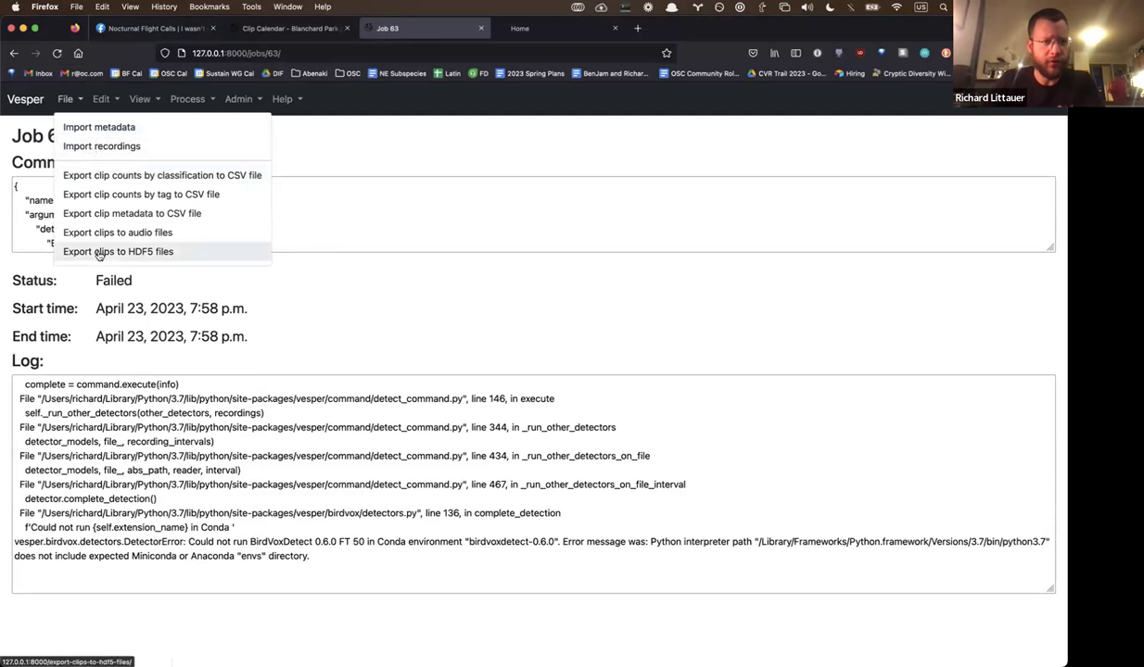
{"action": "left_click", "coordinate": [83, 180]}
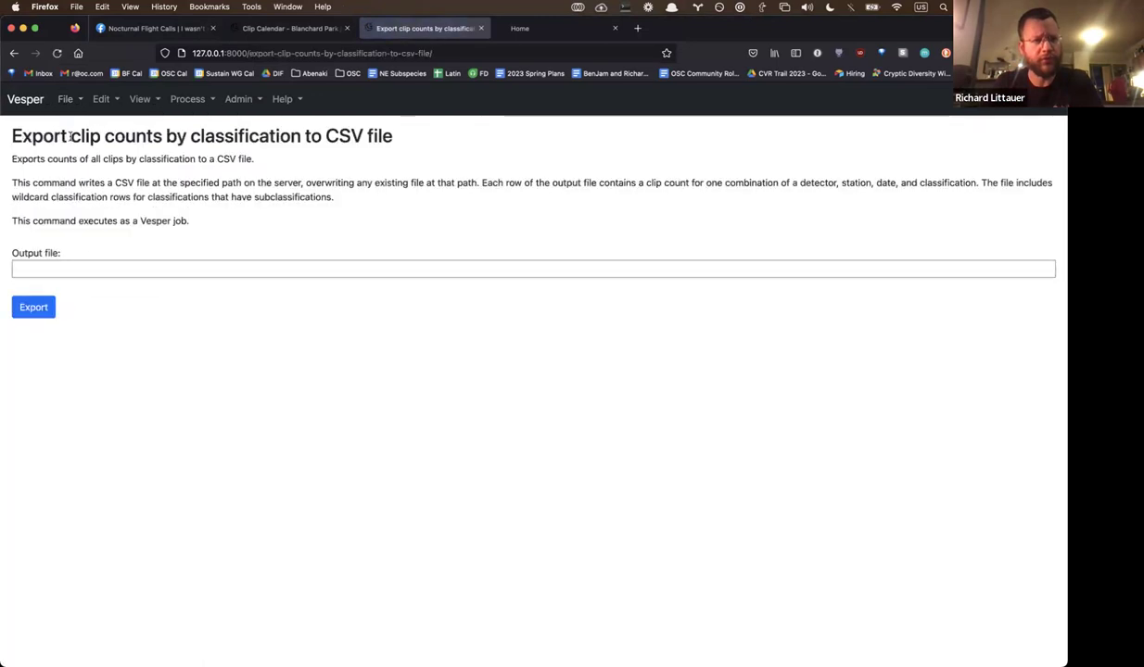
{"action": "left_click", "coordinate": [65, 98]}
{"action": "left_click", "coordinate": [105, 217]}
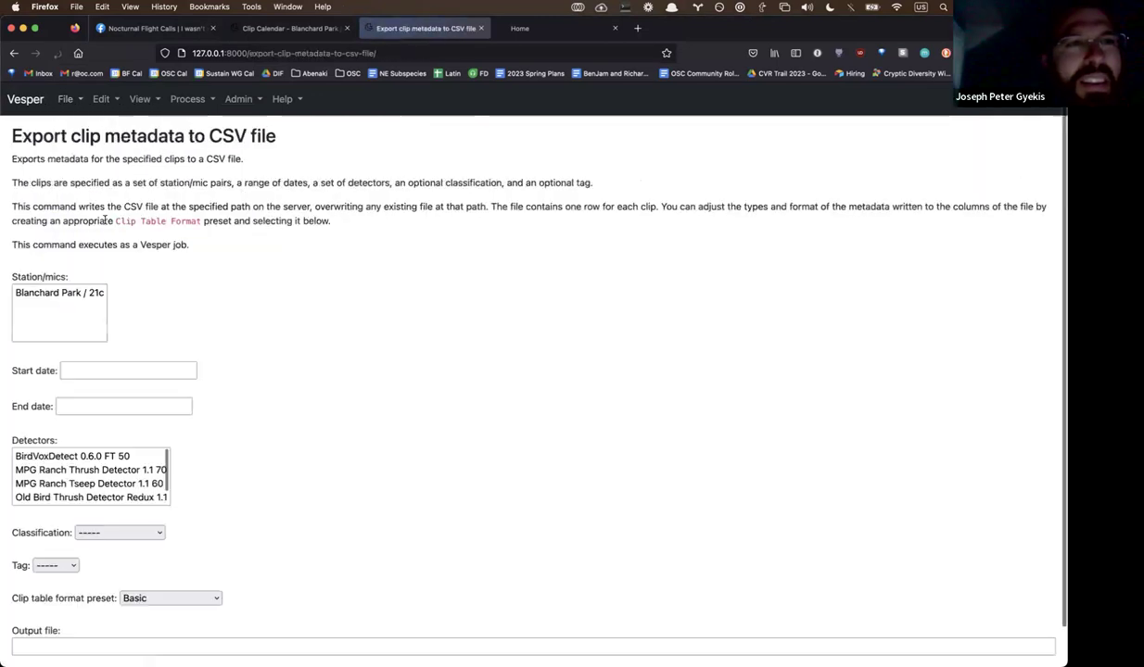
{"action": "scroll", "coordinate": [127, 308], "scroll_direction": "down", "scroll_amount": 1}
{"action": "scroll", "coordinate": [102, 315], "scroll_direction": "up", "scroll_amount": 1}
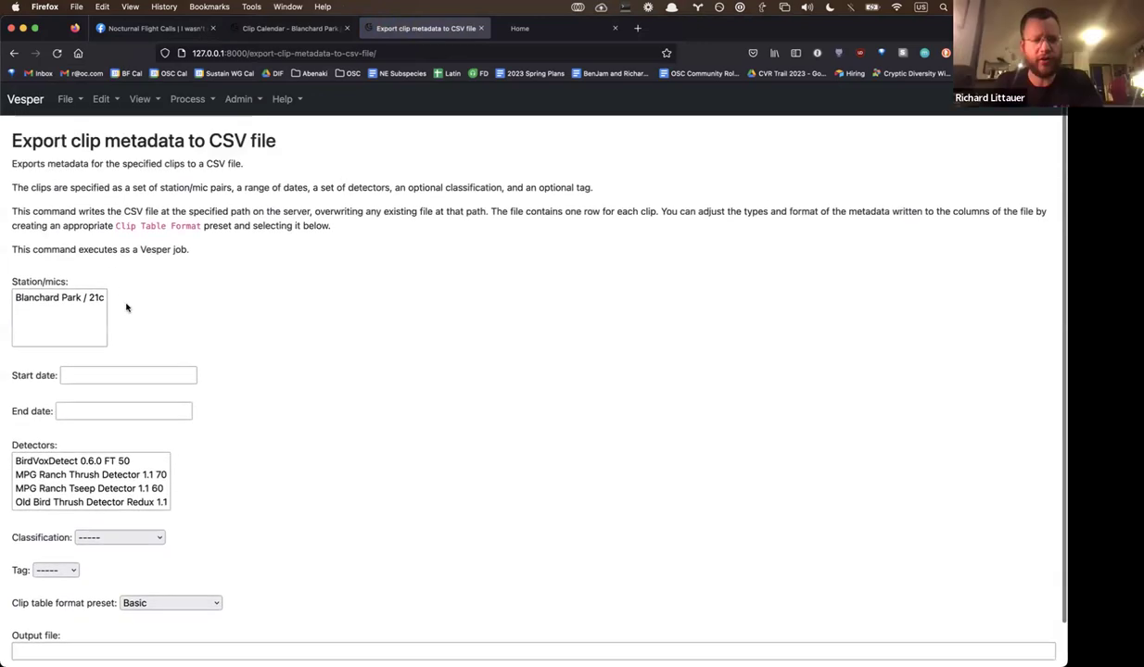
- Select Blanchard Park / 21c for the metadata export and set the date range from 2023-04-21 to 2023-04-22
{"action": "left_click", "coordinate": [74, 293]}
{"action": "left_click", "coordinate": [94, 370]}
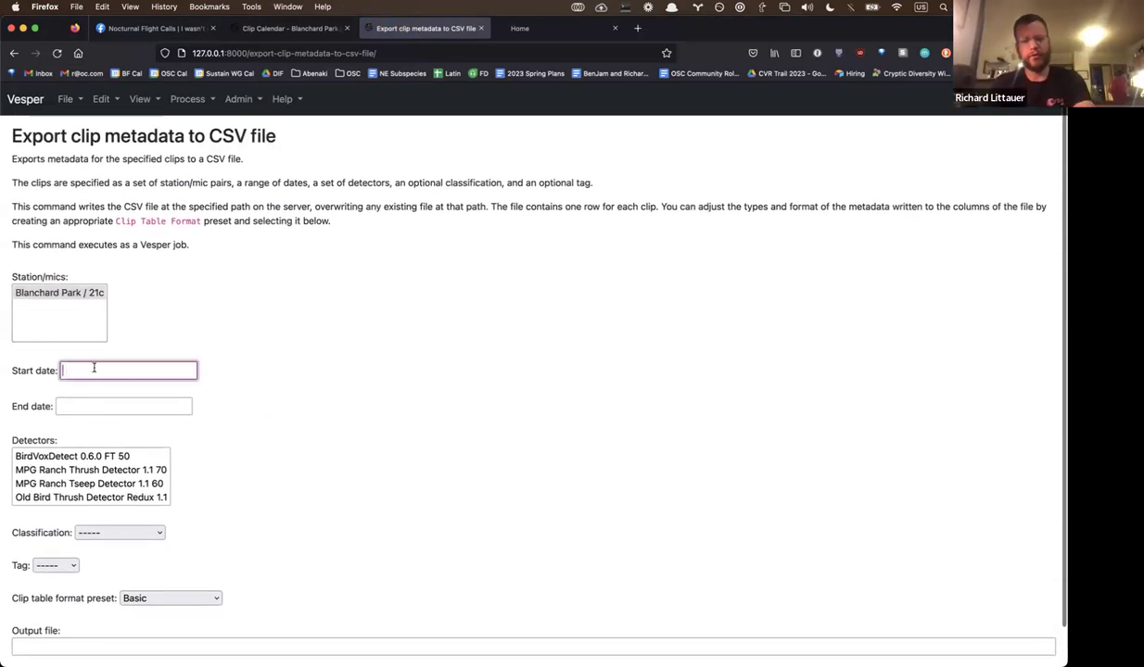
{"action": "type", "text": "2023-04-20"}
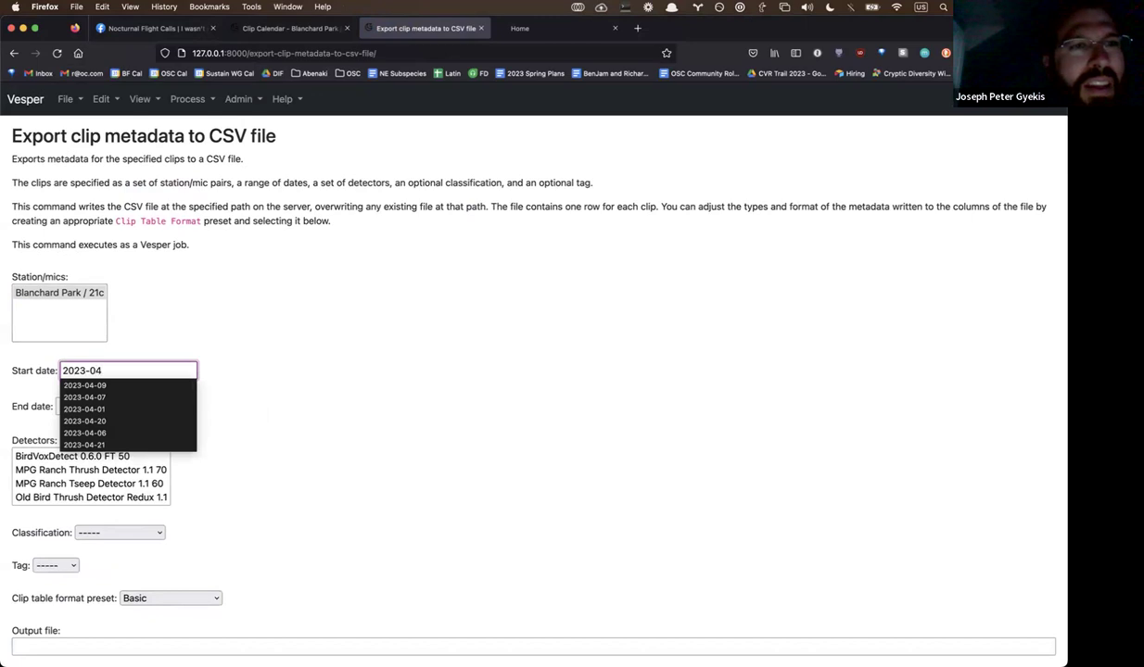
{"action": "key", "text": "BackSpace"}
{"action": "type", "text": "1"}
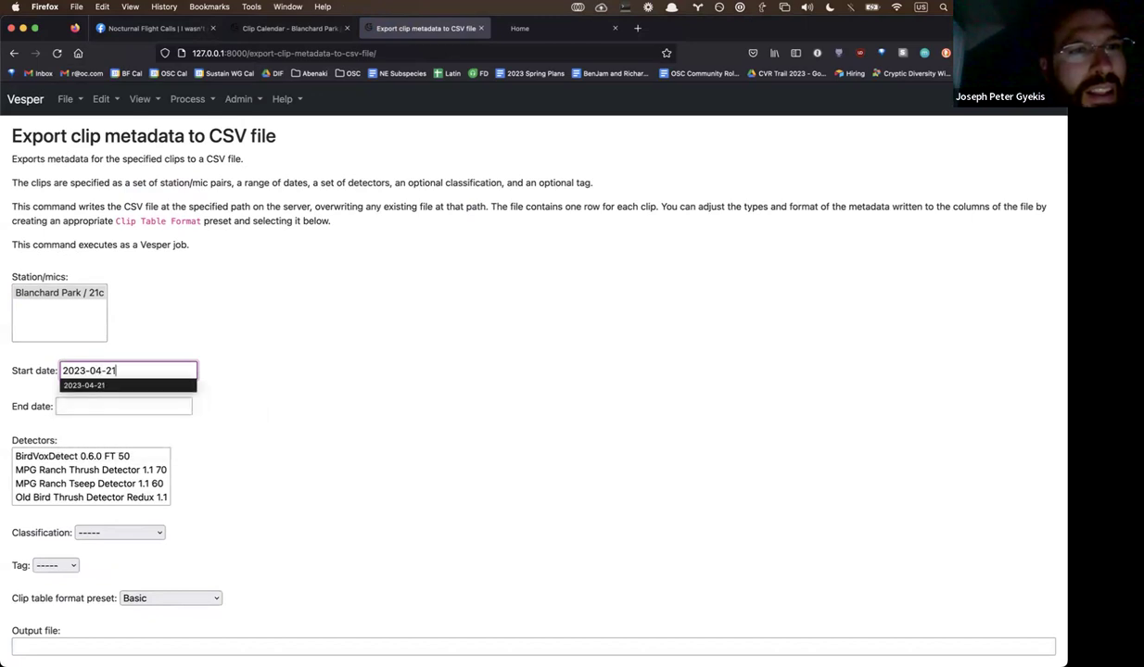
{"action": "left_click", "coordinate": [123, 406]}
{"action": "type", "text": "2023-04-"}
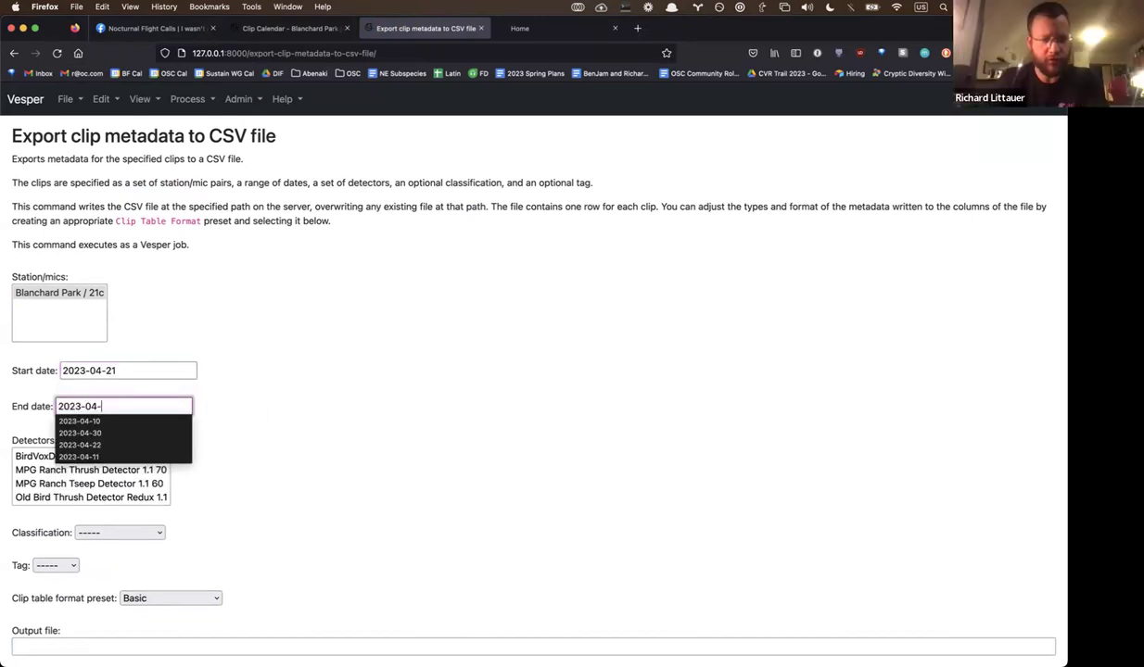
{"action": "type", "text": "22"}
{"action": "key", "text": "Tab"}
- Choose the Old Bird Thrush and Tseep Detector Redux 1.1 detectors and set the export classification to Call*
{"action": "scroll", "coordinate": [88, 477], "scroll_direction": "down", "scroll_amount": 1}
{"action": "left_click", "coordinate": [88, 483]}
{"action": "left_click", "coordinate": [88, 498], "text": "shift"}
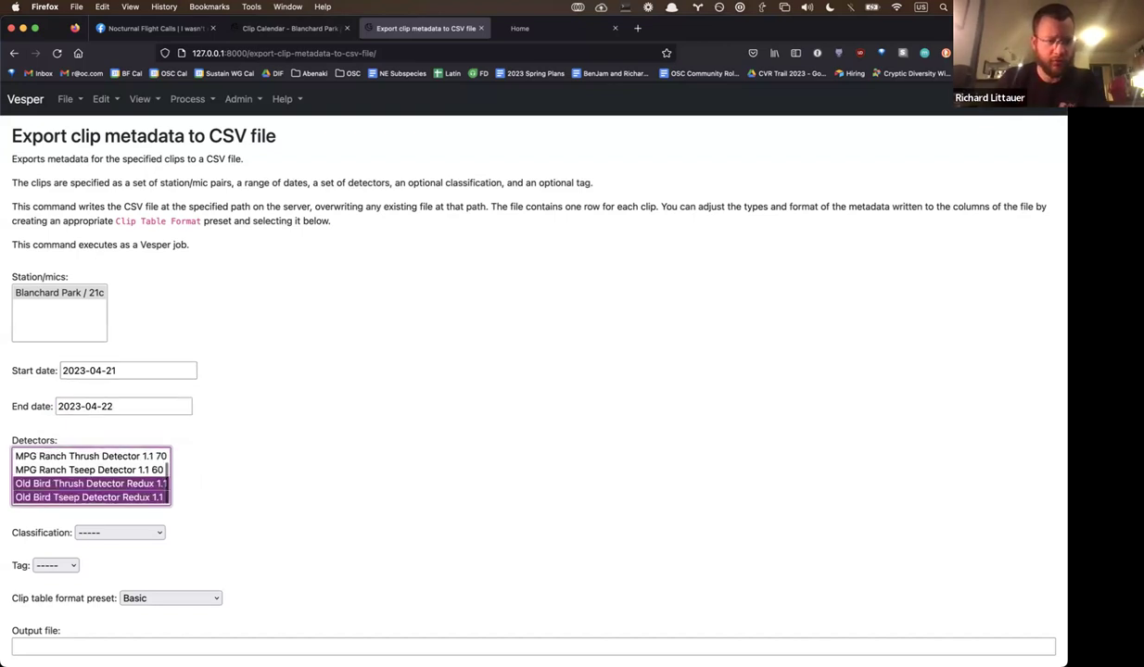
{"action": "left_click", "coordinate": [91, 535]}
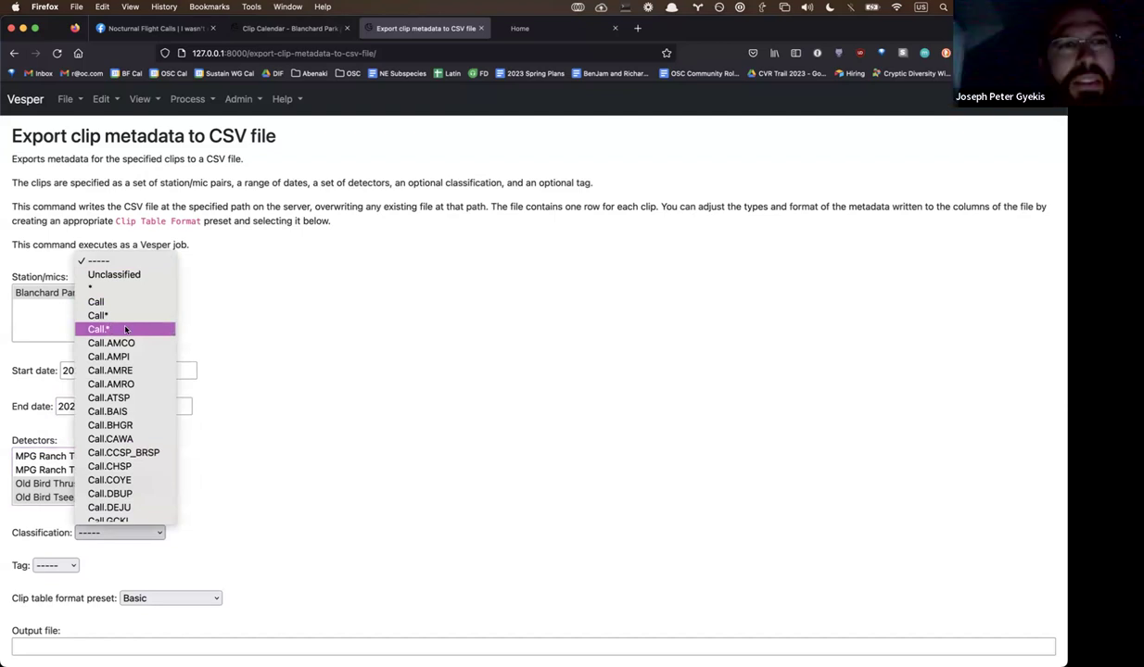
{"action": "left_click", "coordinate": [112, 316]}
- Leave the export tag unset and set the clip table format preset to MPG Ranch Original
{"action": "scroll", "coordinate": [98, 534], "scroll_direction": "down", "scroll_amount": 1}
{"action": "left_click", "coordinate": [55, 524]}
{"action": "left_click", "coordinate": [56, 524]}
{"action": "left_click", "coordinate": [166, 559]}
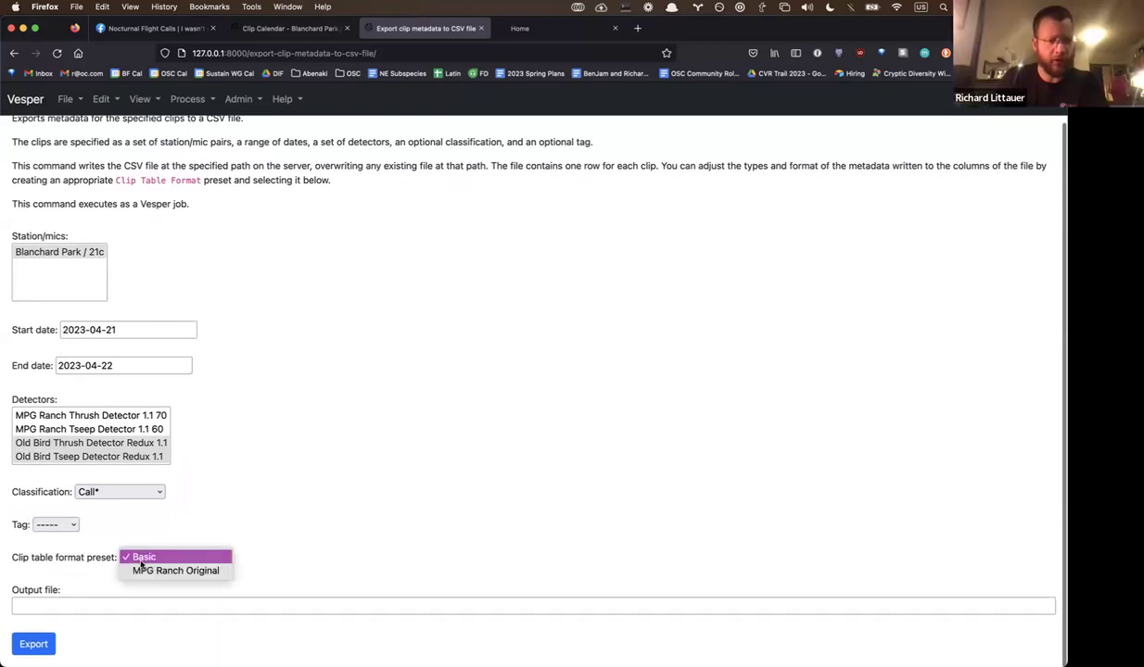
{"action": "left_click", "coordinate": [176, 568]}
- Name the output file "20230420 tseep and thrush" and run the clip metadata export
{"action": "left_click", "coordinate": [165, 607]}
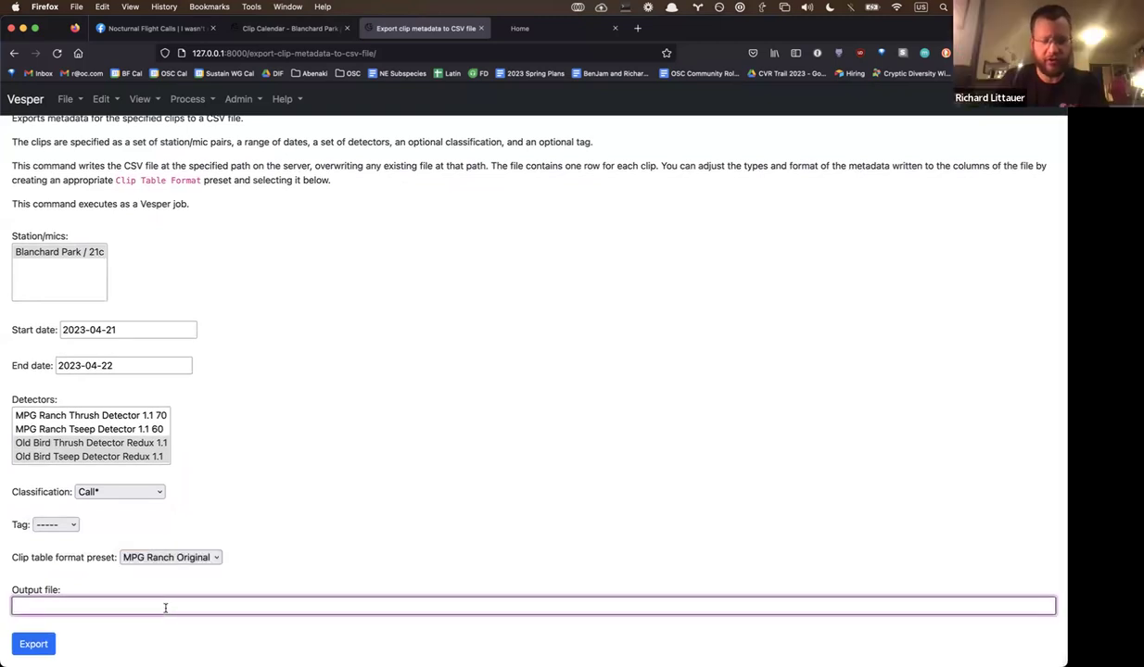
{"action": "type", "text": "output"}
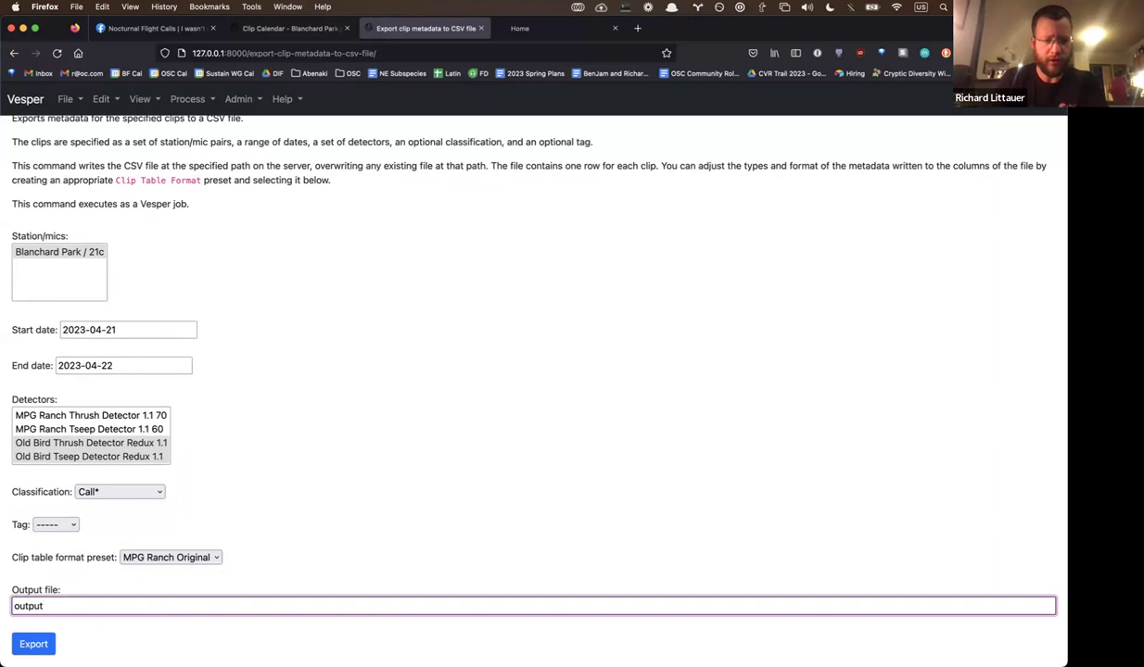
{"action": "key", "text": "super+a"}
{"action": "type", "text": "20"}
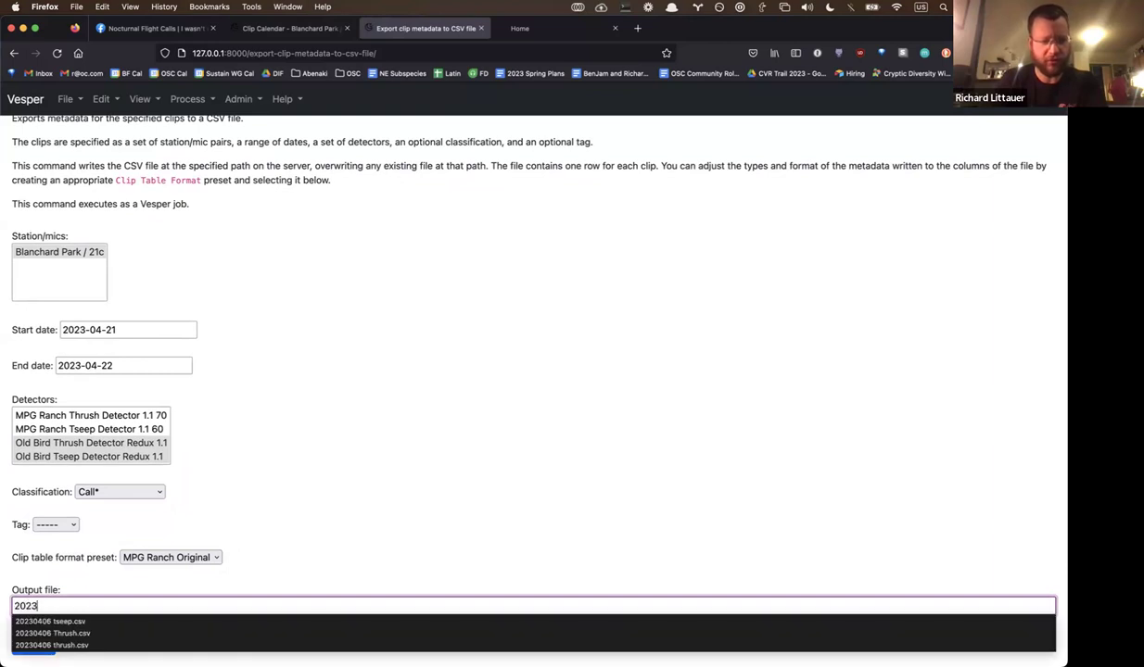
{"action": "type", "text": "230420"}
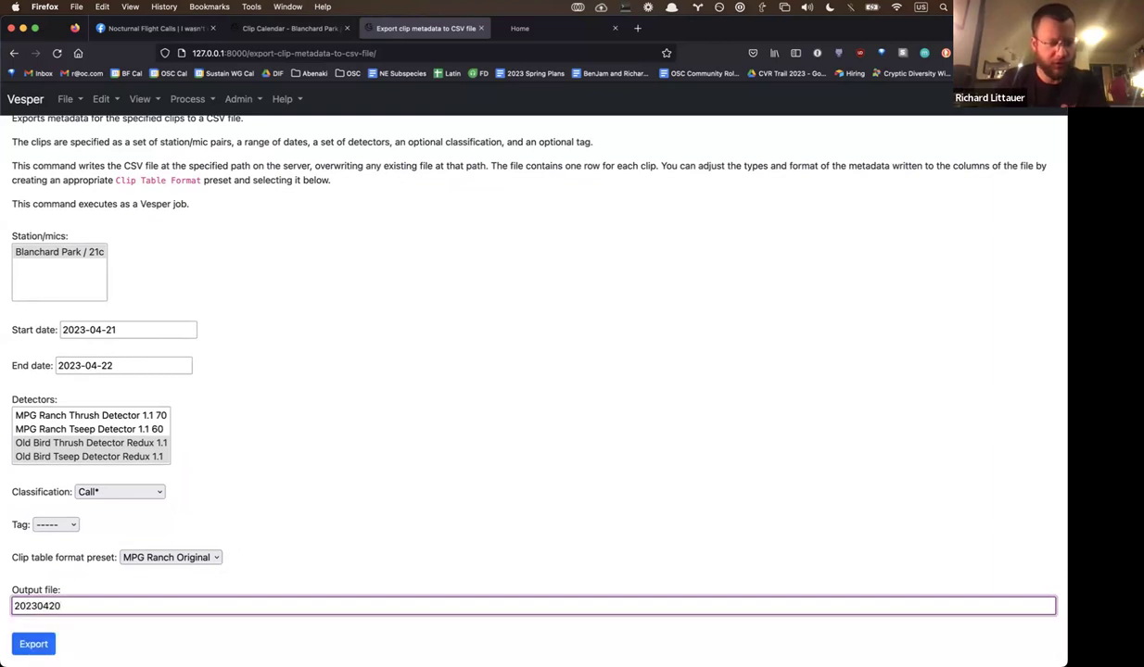
{"action": "type", "text": " tseep and thrush"}
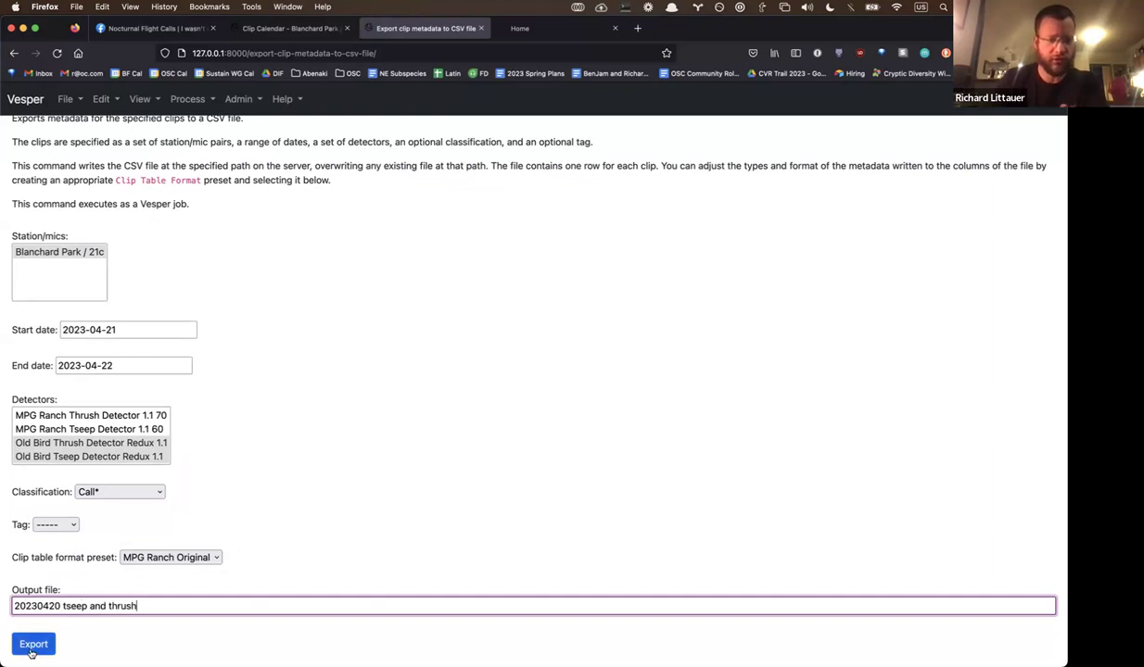
{"action": "left_click", "coordinate": [33, 644]}
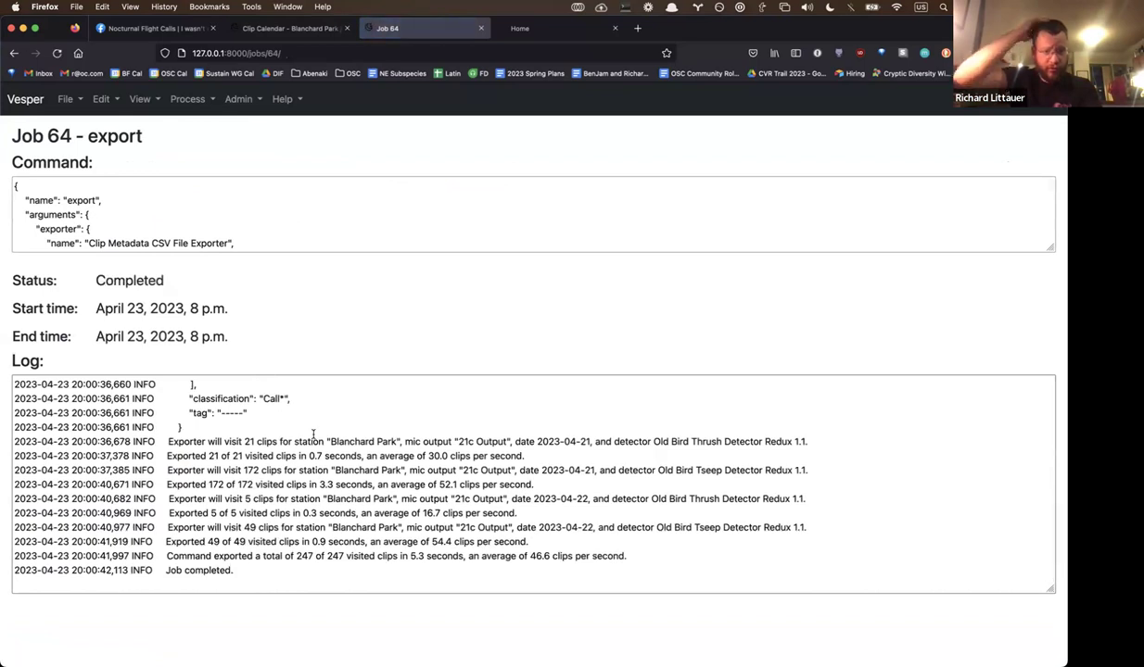
- Switch to the iTerm2 terminal, list the Blanchard Park 2023 folder and print the exported metadata file with cat
{"action": "key", "text": "super+Tab"}
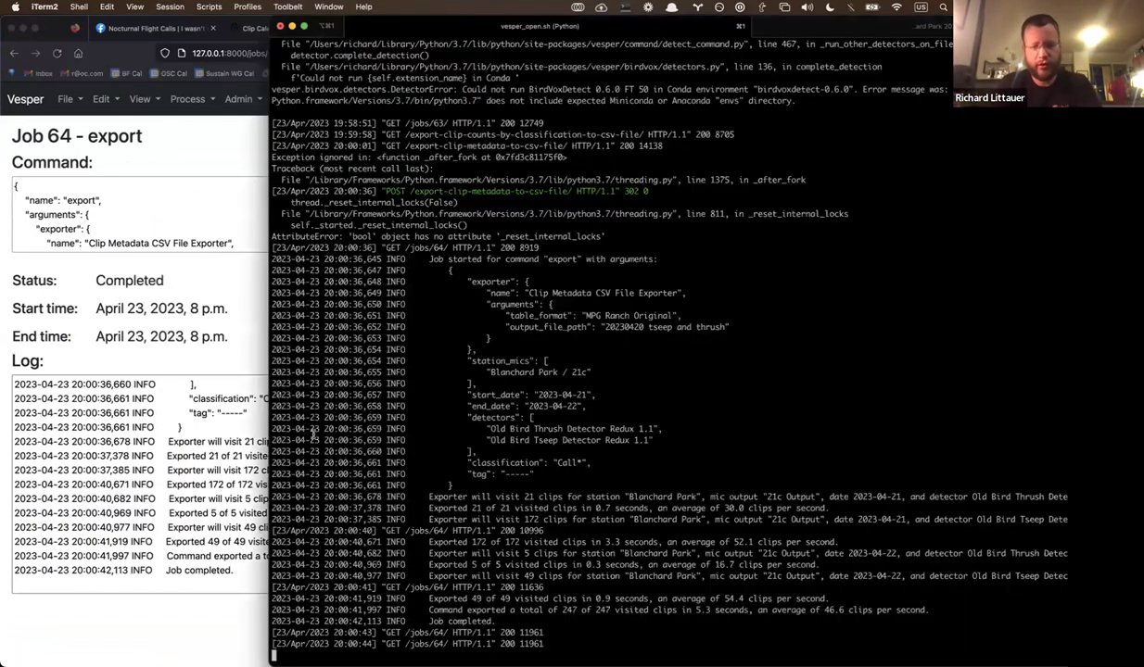
{"action": "key", "text": "super+grave"}
{"action": "type", "text": "l"}
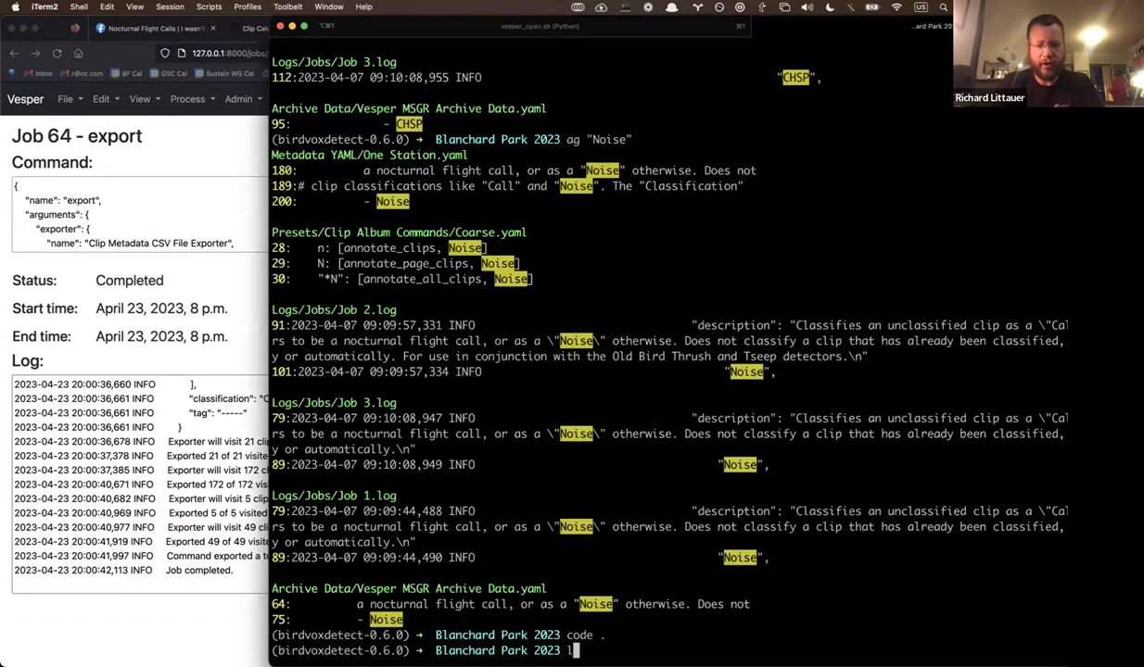
{"action": "type", "text": "s"}
{"action": "key", "text": "Return"}
{"action": "type", "text": "cat 20"}
{"action": "key", "text": "Tab"}
{"action": "key", "text": "Return"}
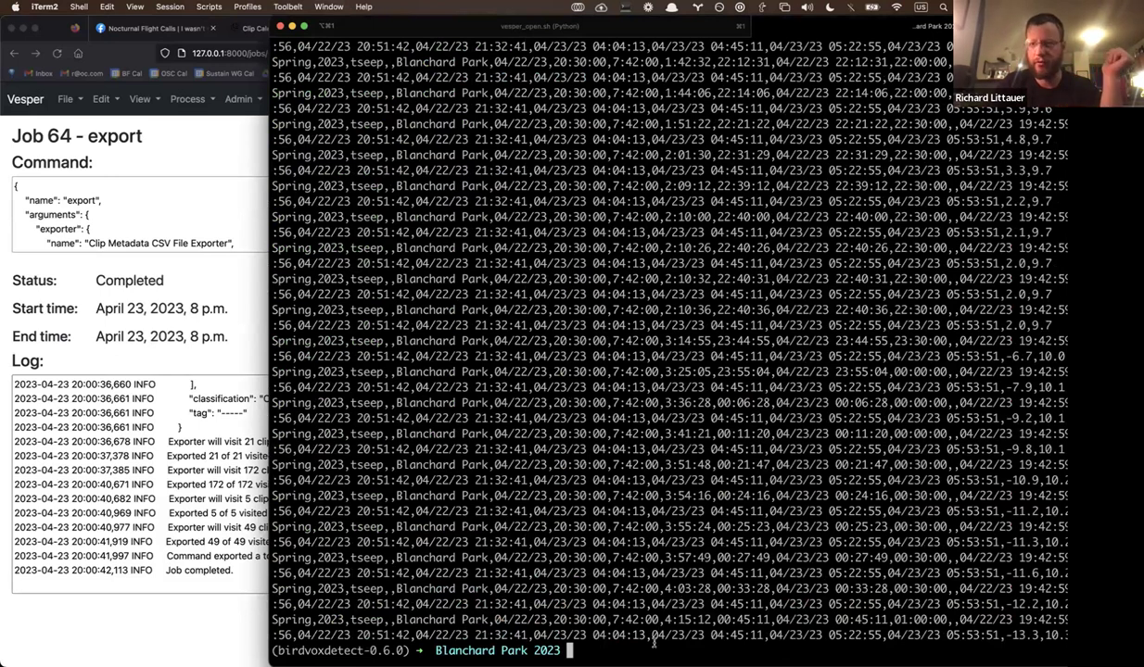
- Print the exported file again and examine the species codes and dates in its thrush and tseep rows across both nights
{"action": "left_click_drag", "start_coordinate": [654, 641], "coordinate": [289, 594]}
{"action": "left_click", "coordinate": [595, 633]}
{"action": "left_click_drag", "start_coordinate": [597, 636], "coordinate": [573, 558]}
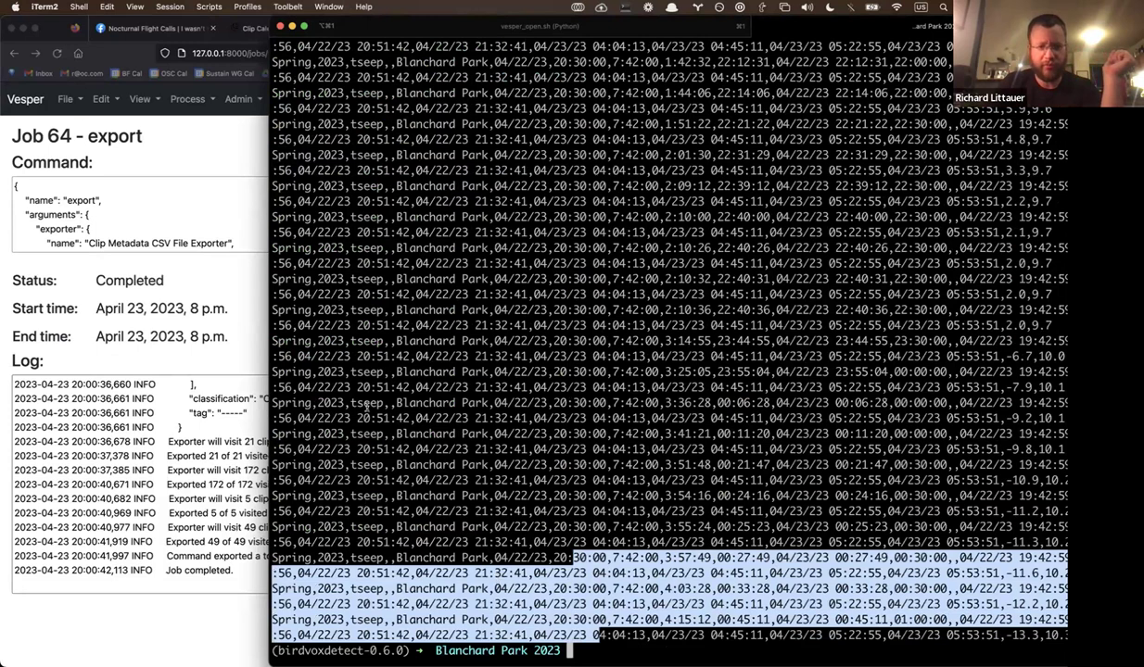
{"action": "key", "text": "Up"}
{"action": "key", "text": "Return"}
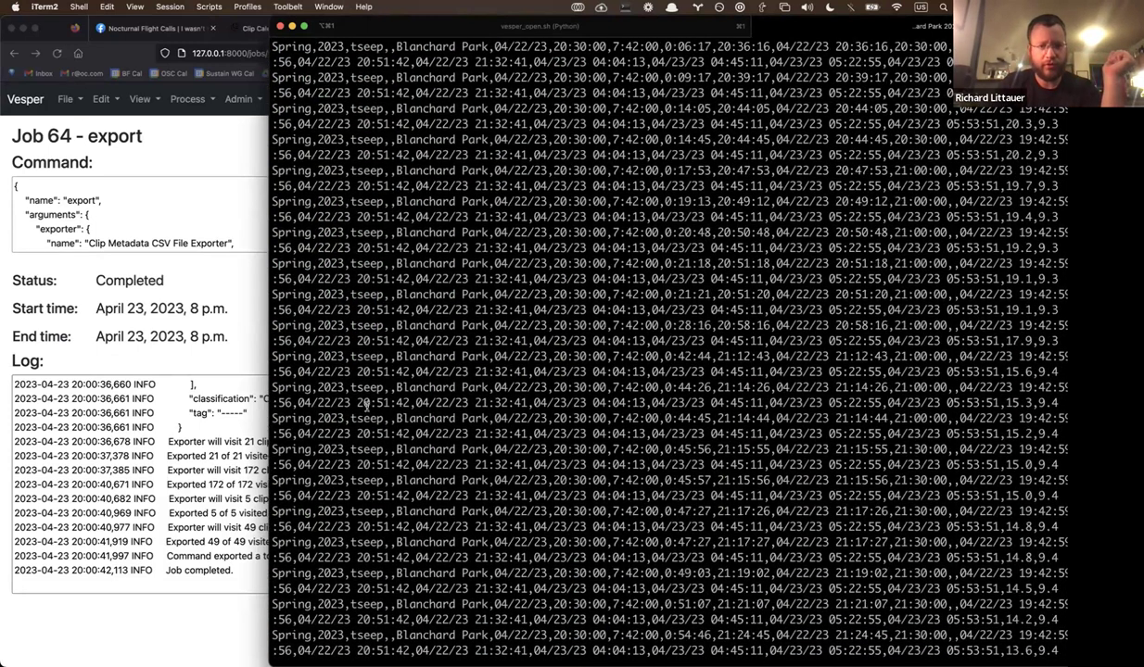
{"action": "scroll", "coordinate": [366, 405], "scroll_direction": "up", "scroll_amount": 3}
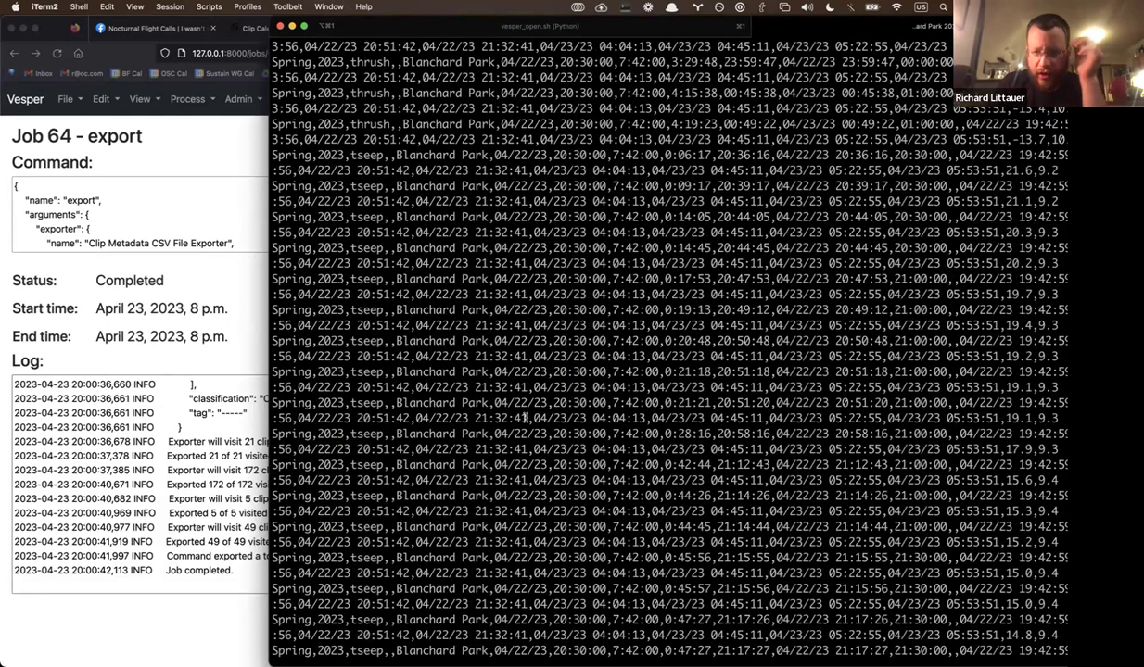
{"action": "scroll", "coordinate": [526, 419], "scroll_direction": "up", "scroll_amount": 10}
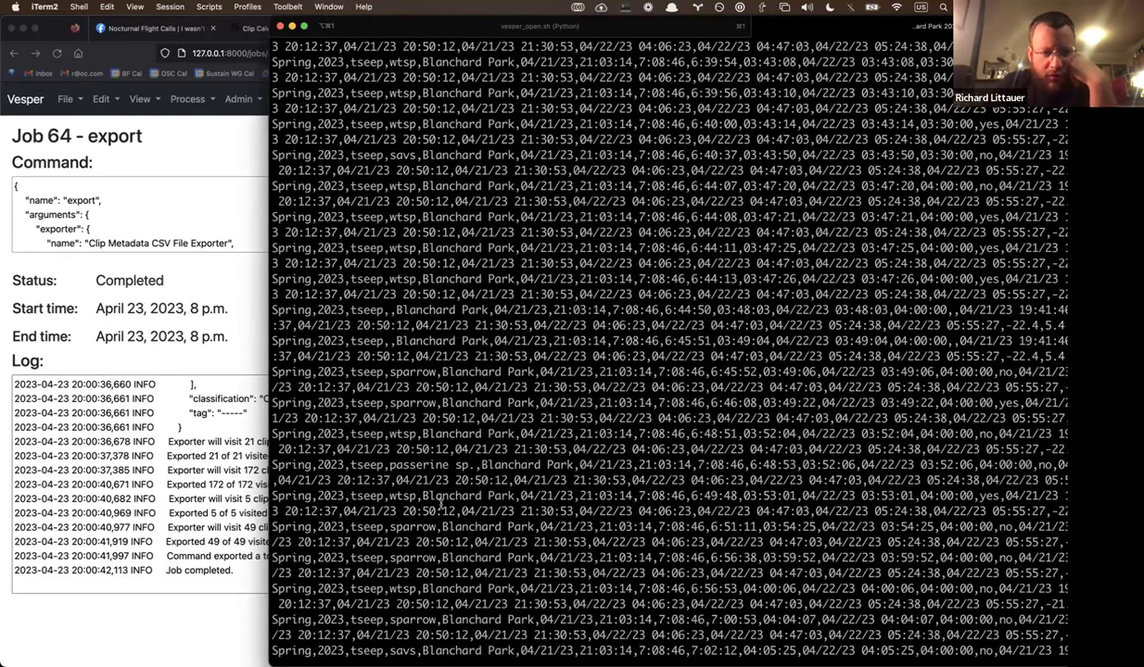
{"action": "scroll", "coordinate": [435, 495], "scroll_direction": "down", "scroll_amount": 15}
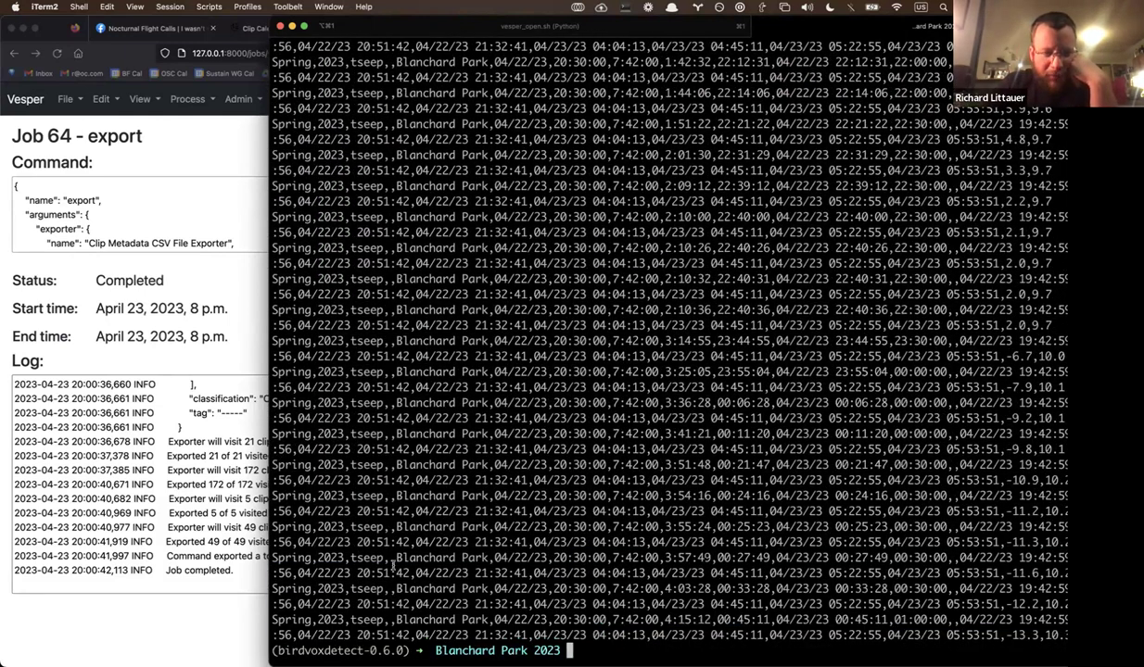
{"action": "scroll", "coordinate": [393, 566], "scroll_direction": "up", "scroll_amount": 10}
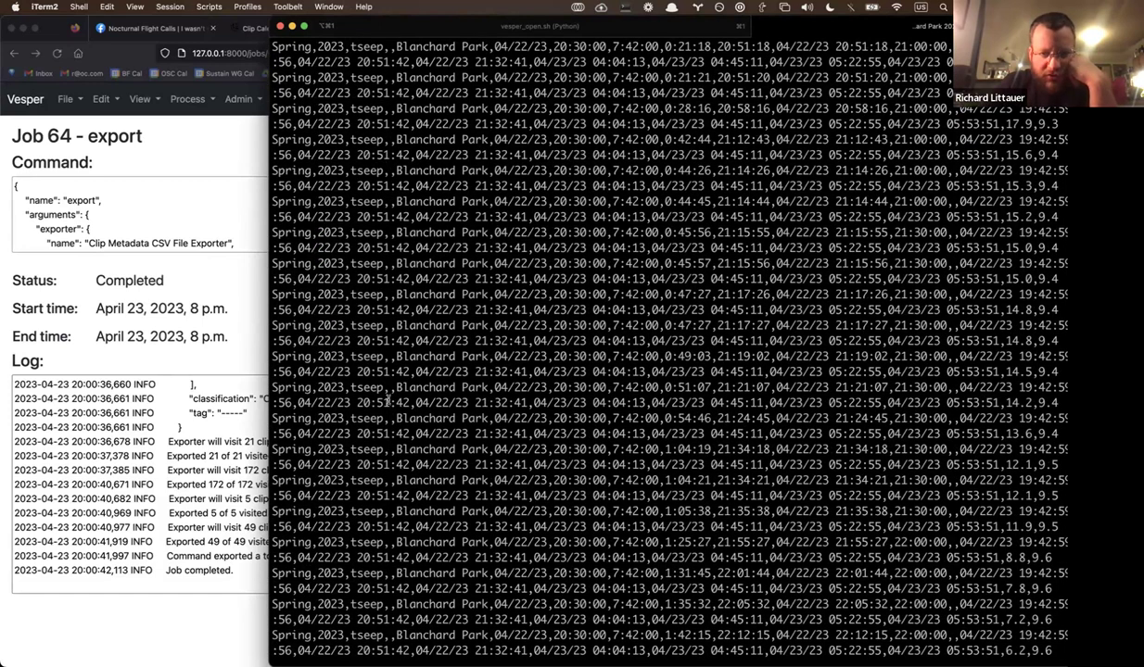
{"action": "scroll", "coordinate": [388, 401], "scroll_direction": "up", "scroll_amount": 10}
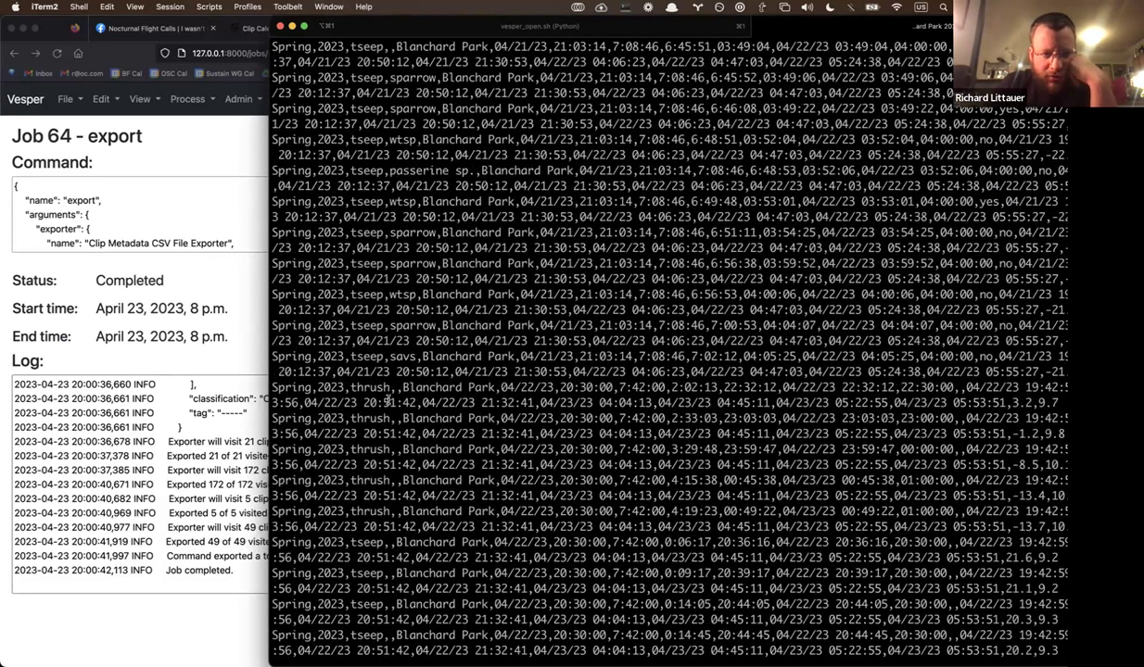
{"action": "scroll", "coordinate": [387, 401], "scroll_direction": "up", "scroll_amount": 4}
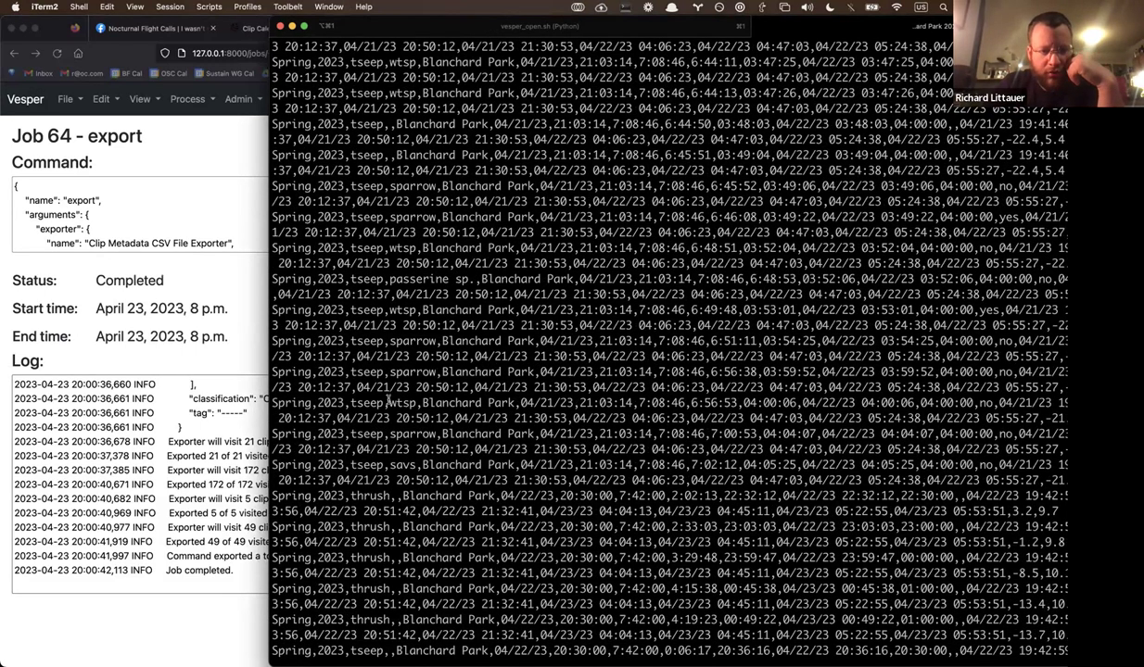
{"action": "scroll", "coordinate": [387, 401], "scroll_direction": "down", "scroll_amount": 5}
{"action": "scroll", "coordinate": [387, 401], "scroll_direction": "up", "scroll_amount": 10}
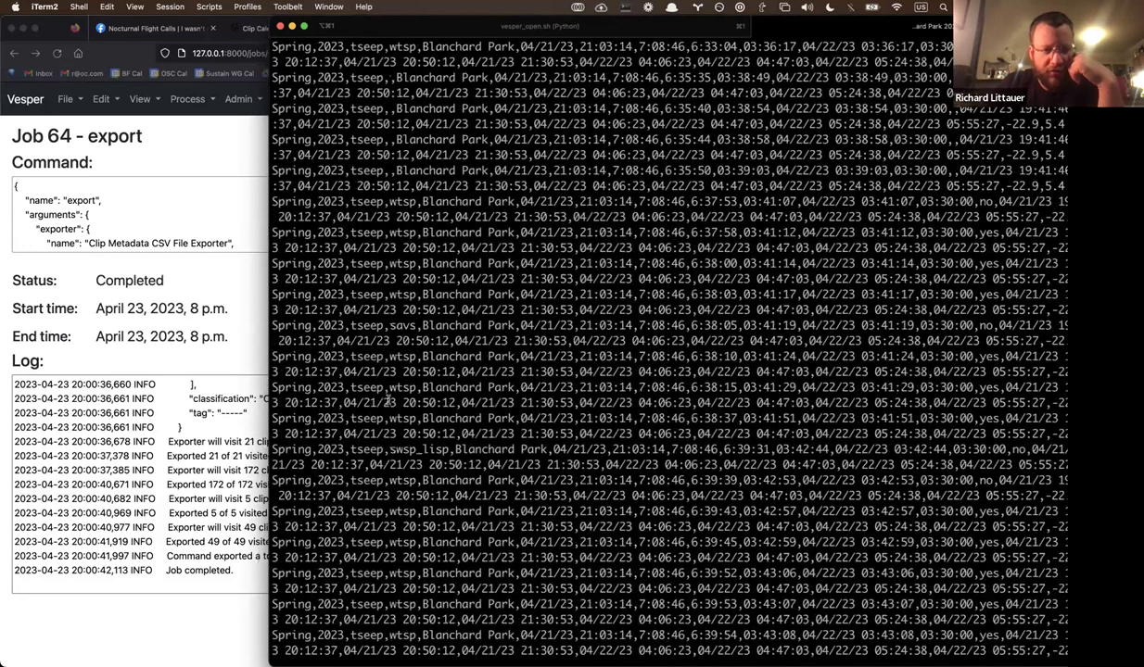
{"action": "scroll", "coordinate": [388, 400], "scroll_direction": "up", "scroll_amount": 10}
{"action": "scroll", "coordinate": [389, 401], "scroll_direction": "up", "scroll_amount": 6}
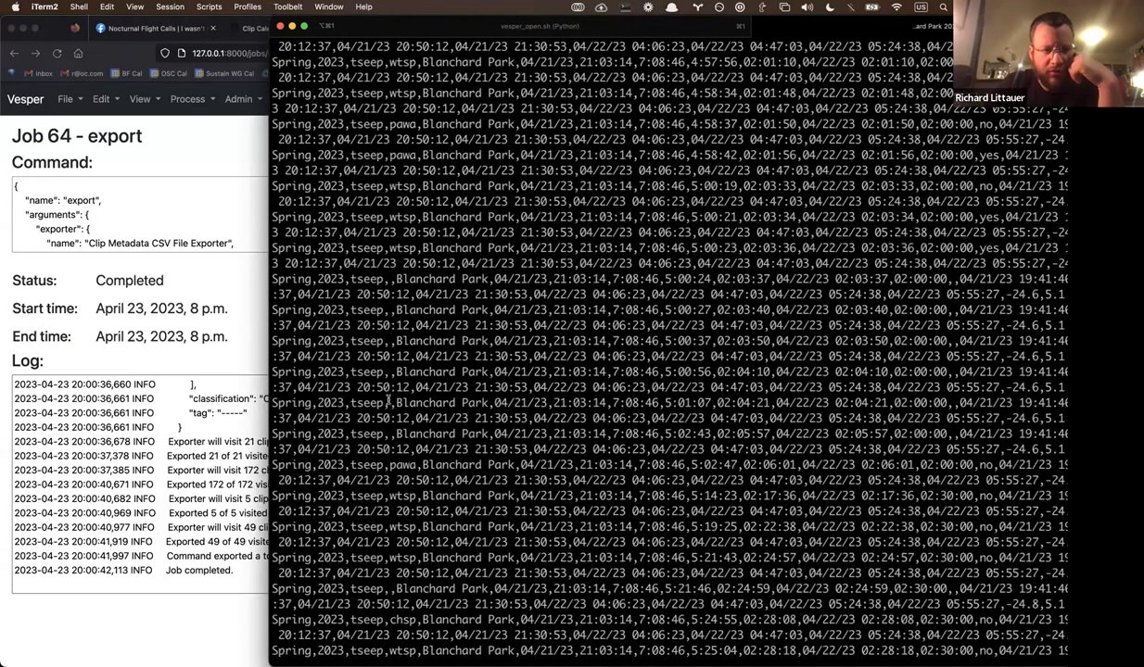
- Return to the export form in Firefox, set the classification to Call.* and run the metadata export again
{"action": "key", "text": "super+Tab"}
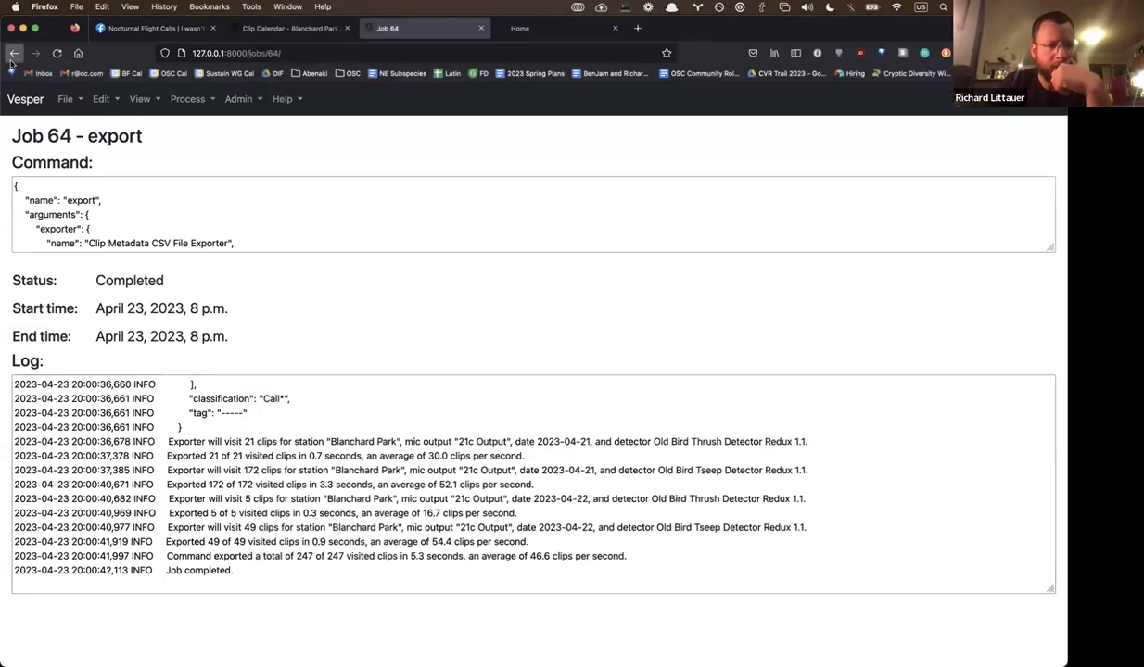
{"action": "left_click", "coordinate": [13, 54]}
{"action": "left_click", "coordinate": [116, 492]}
{"action": "left_click", "coordinate": [144, 289]}
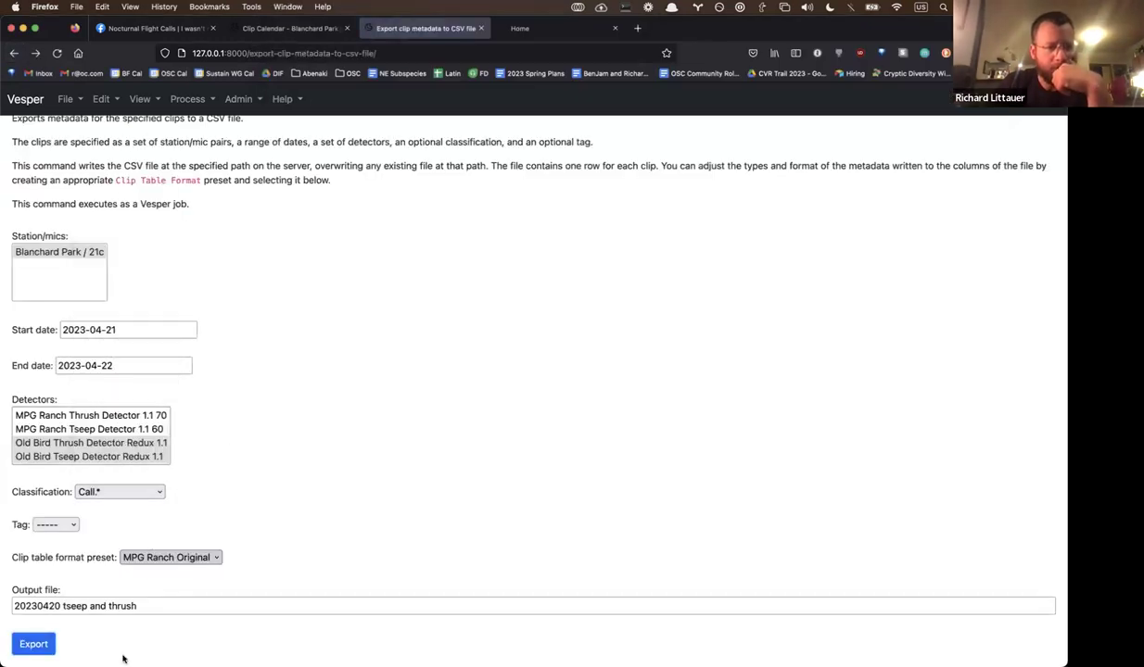
{"action": "left_click", "coordinate": [53, 645]}
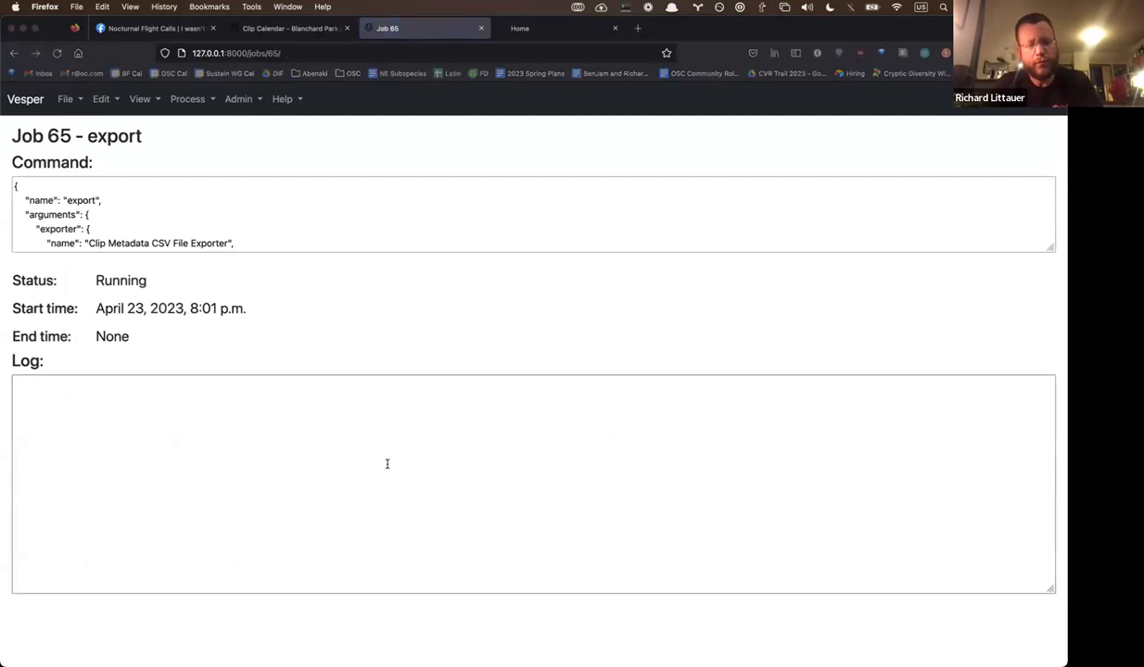
- Clear the terminal output in iTerm2, and check the log of the repeated export job in Firefox
{"action": "key", "text": "super+Tab"}
{"action": "key", "text": "super+k"}
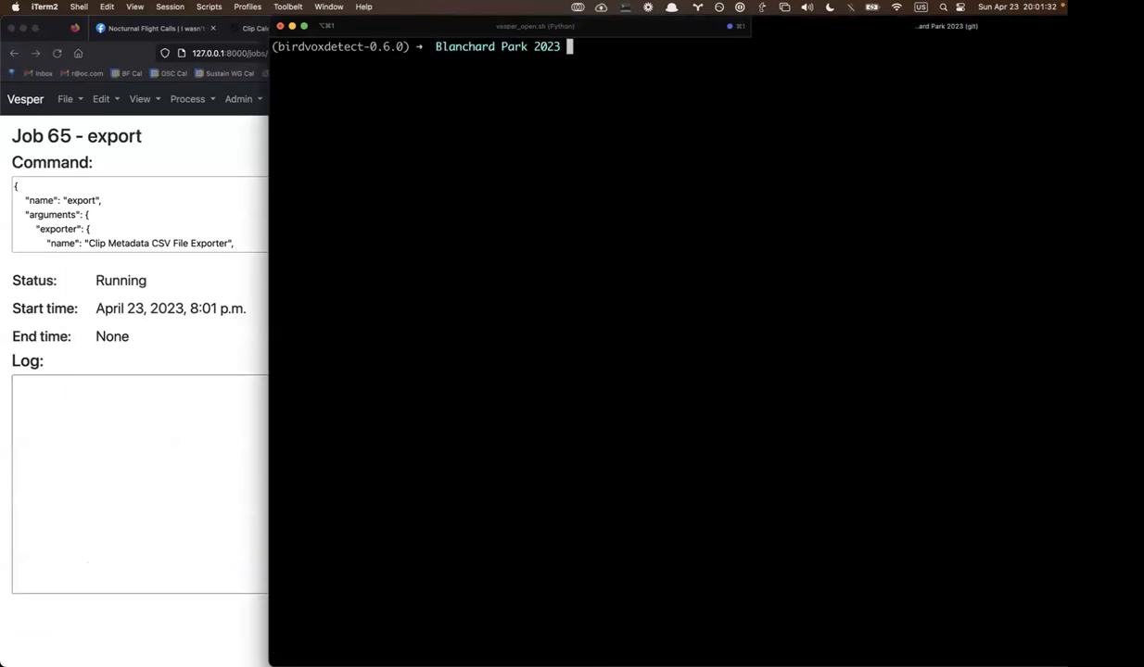
{"action": "left_click", "coordinate": [235, 363]}
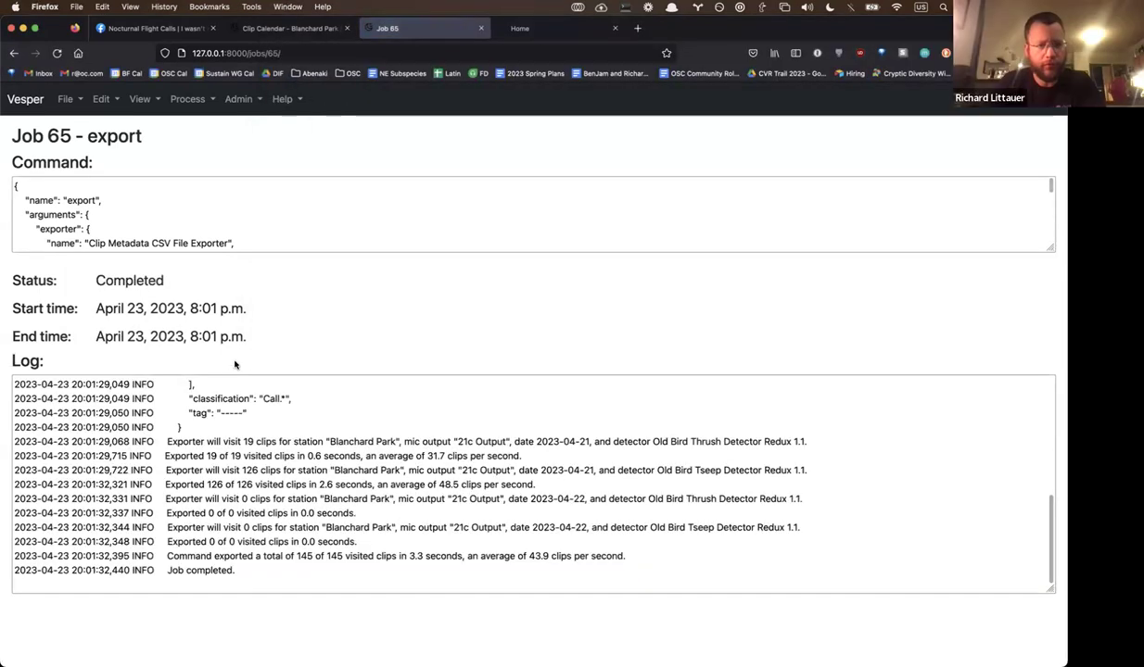
- Run the clear command in the iTerm2 terminal and leave the prompt empty
{"action": "key", "text": "super+Tab"}
{"action": "type", "text": "clear"}
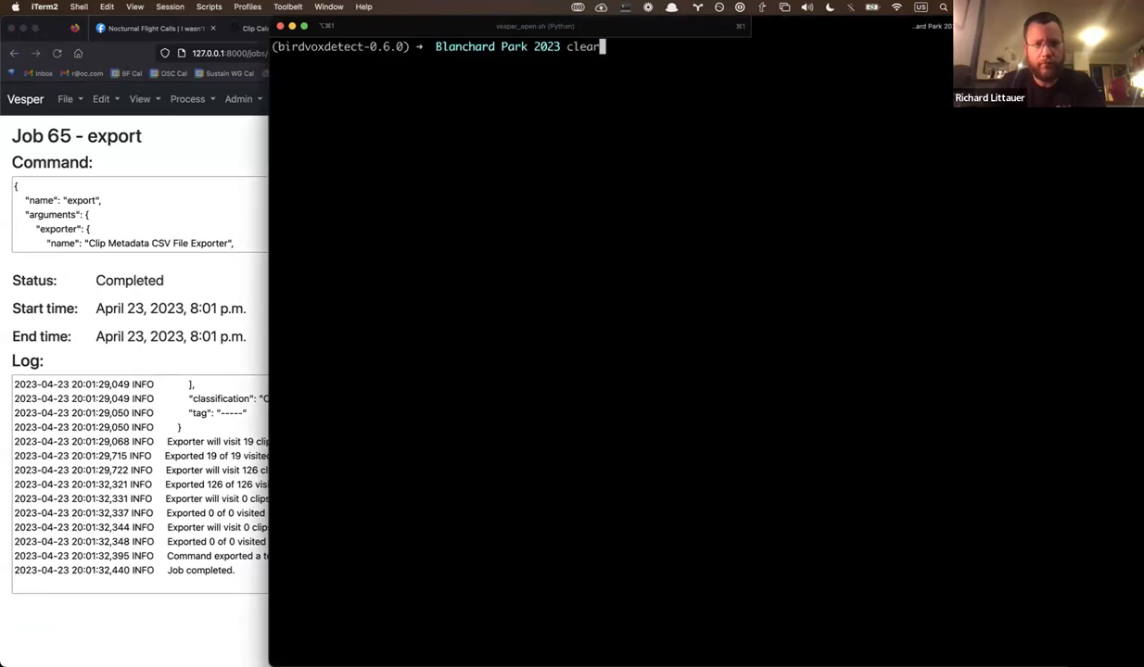
{"action": "key", "text": "Return"}
{"action": "key", "text": "Up"}
{"action": "key", "text": "BackSpace"}
{"action": "key", "text": "BackSpace"}
{"action": "key", "text": "BackSpace"}
{"action": "key", "text": "BackSpace"}
{"action": "key", "text": "BackSpace"}
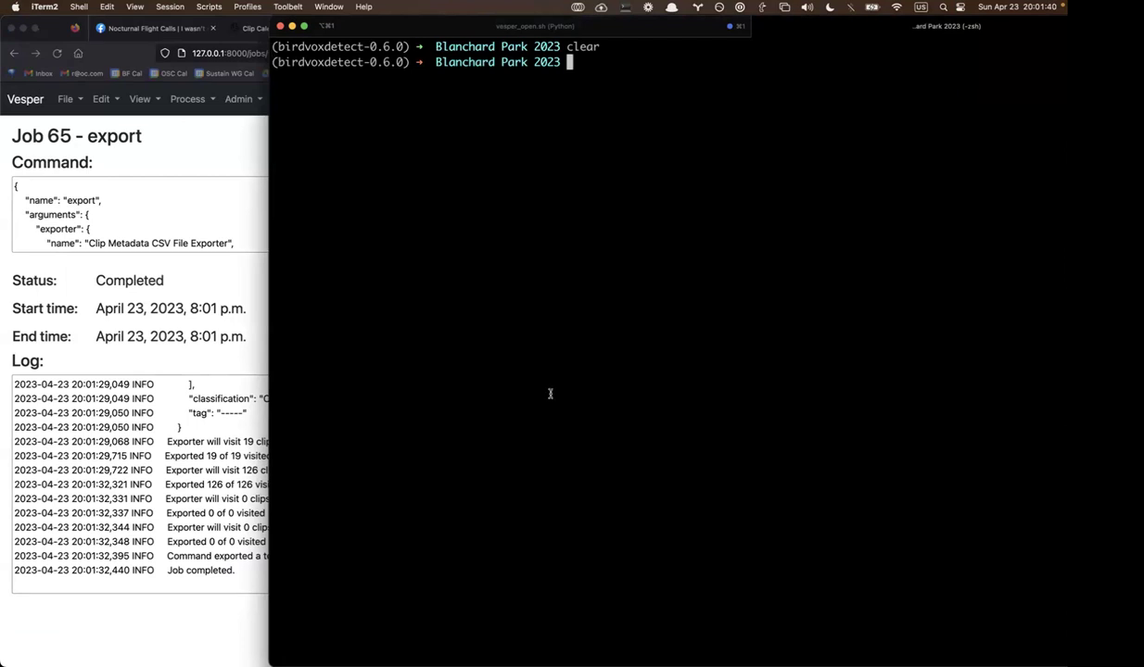
- Switch to Firefox, look at the Classify form and open the clip calendar
{"action": "key", "text": "super+Tab"}
{"action": "left_click", "coordinate": [185, 99]}
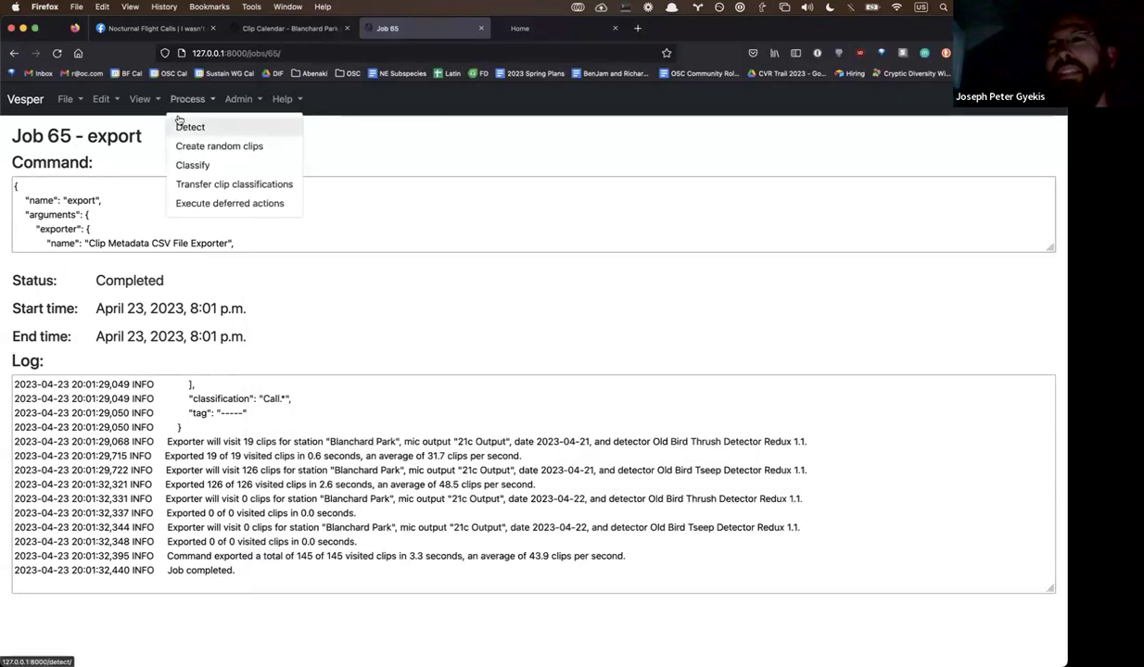
{"action": "left_click", "coordinate": [192, 165]}
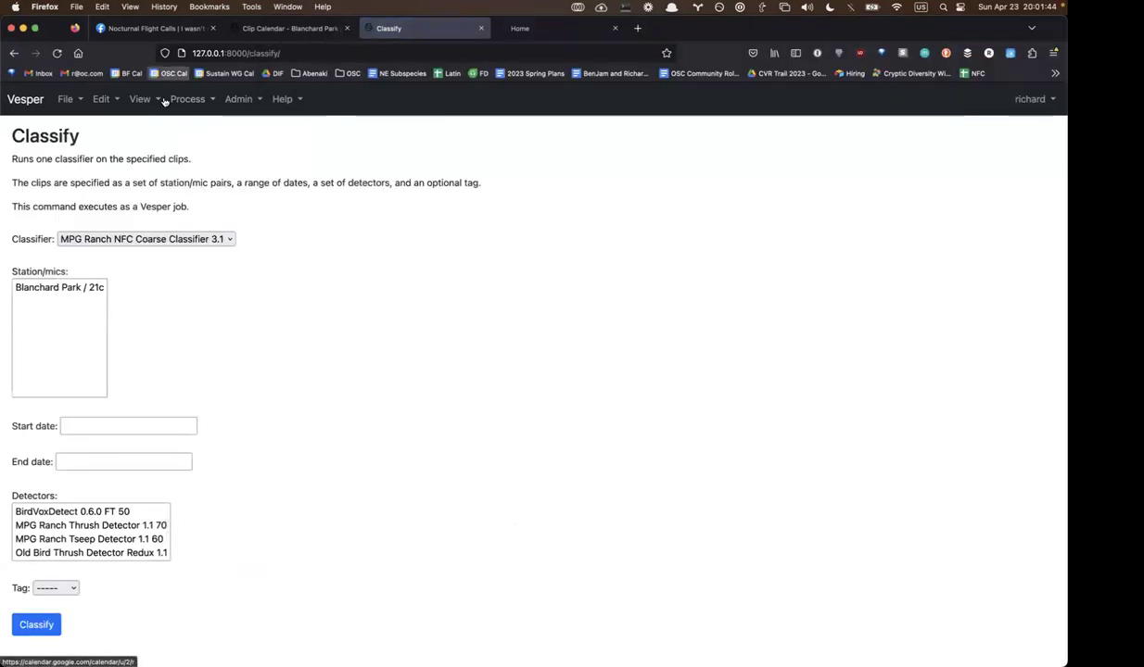
{"action": "left_click", "coordinate": [184, 102]}
{"action": "left_click", "coordinate": [156, 104]}
{"action": "left_click", "coordinate": [153, 109]}
{"action": "left_click", "coordinate": [153, 103]}
{"action": "left_click", "coordinate": [146, 123]}
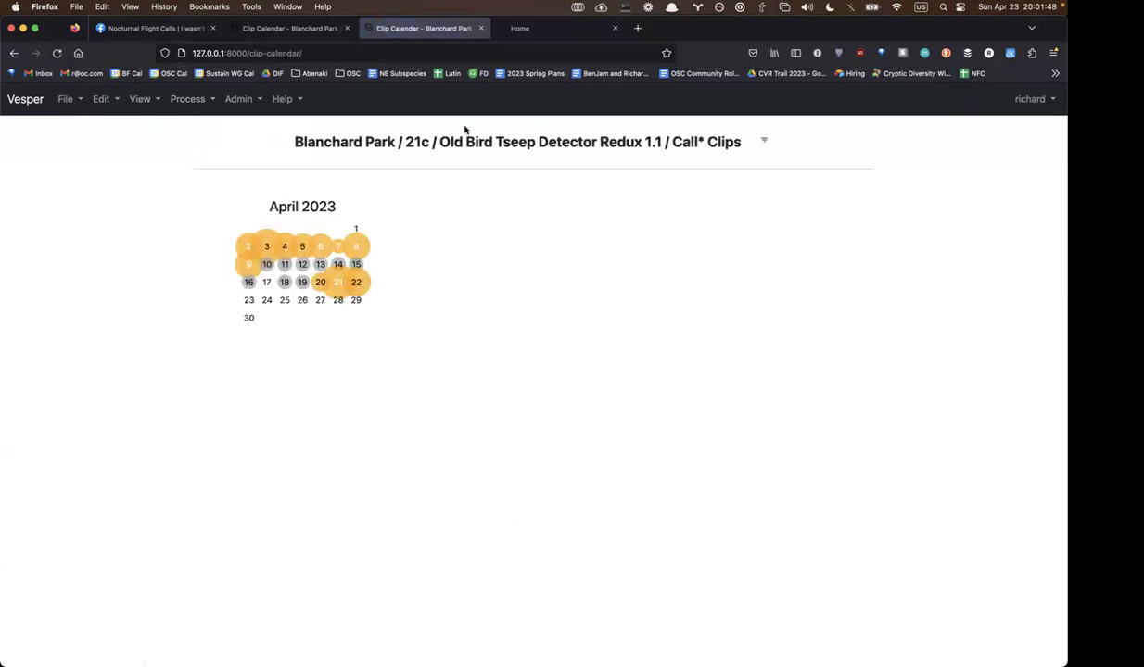
- Filter the clip calendar to the Old Bird Thrush Detector Redux 1.1 and open the clips for April 21, 2023
{"action": "left_click", "coordinate": [763, 141]}
{"action": "left_click", "coordinate": [554, 217]}
{"action": "left_click", "coordinate": [554, 194]}
{"action": "left_click", "coordinate": [657, 344]}
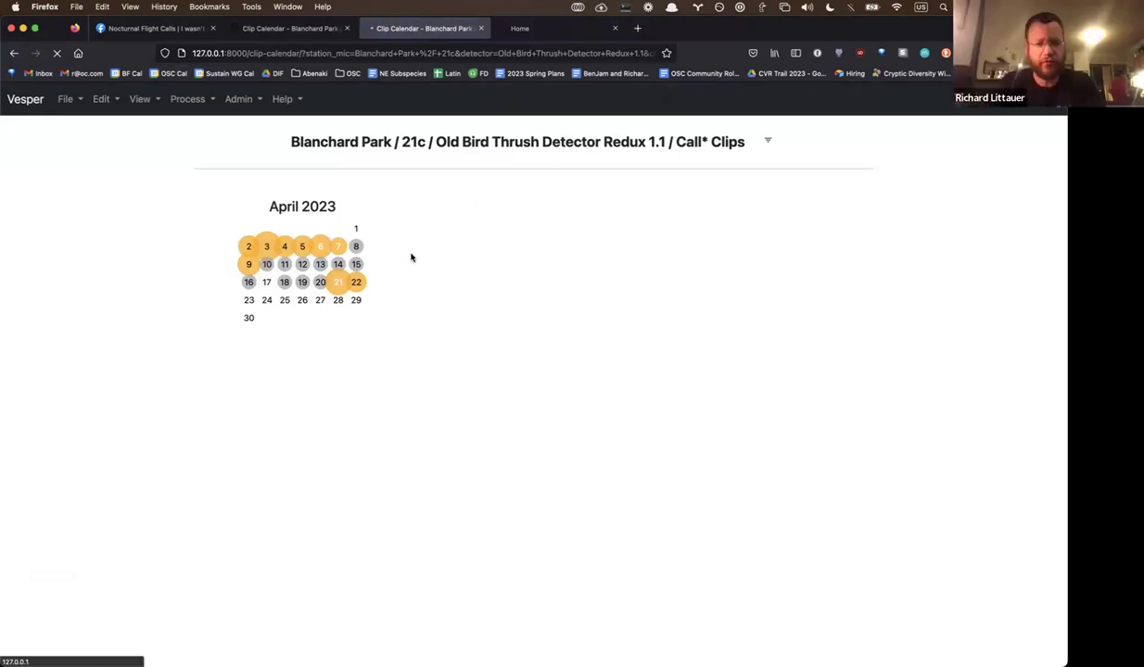
{"action": "left_click", "coordinate": [337, 282]}
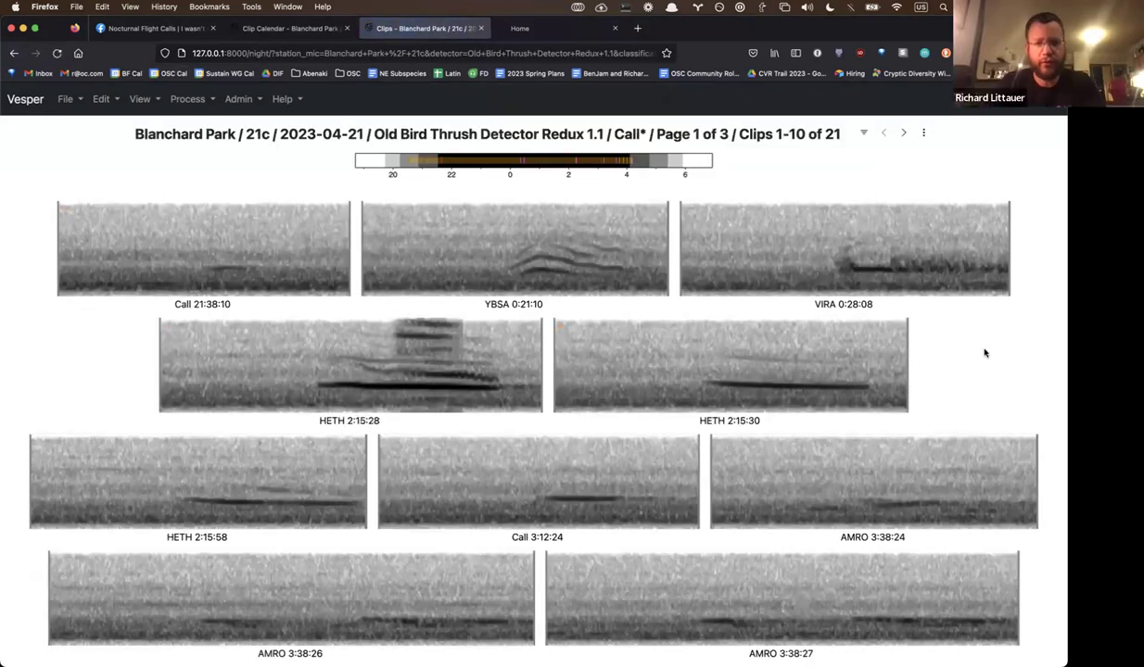
- Open the clip metadata CSV export form, select Blanchard Park / 21c and begin the start date with 202
{"action": "left_click", "coordinate": [65, 98]}
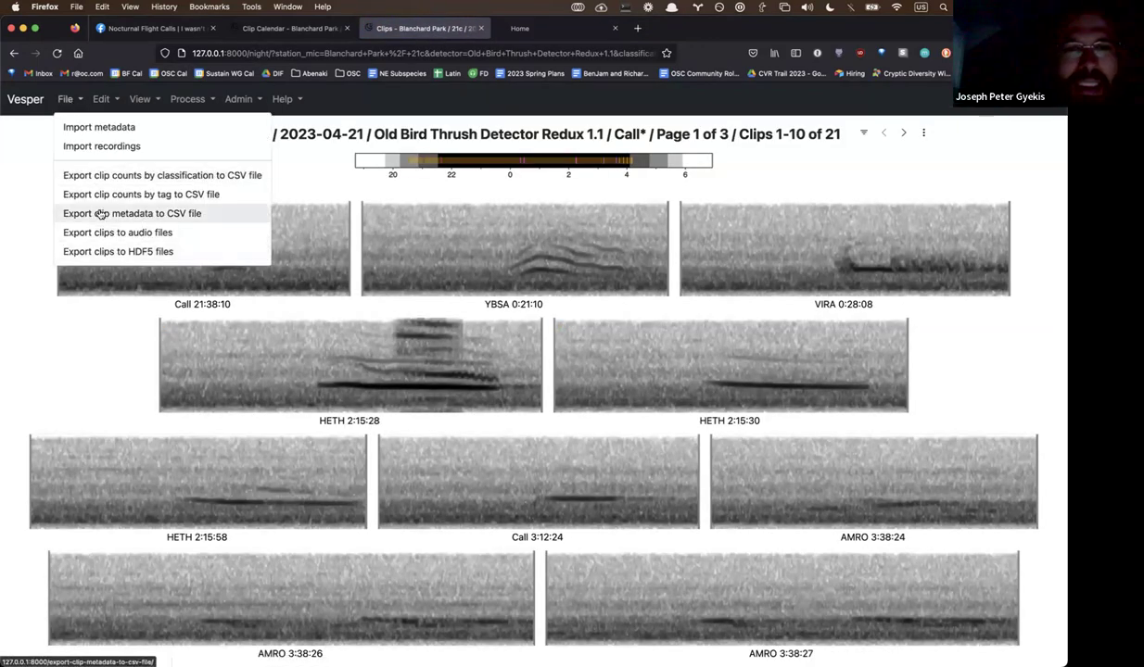
{"action": "left_click", "coordinate": [101, 213]}
{"action": "left_click", "coordinate": [65, 293]}
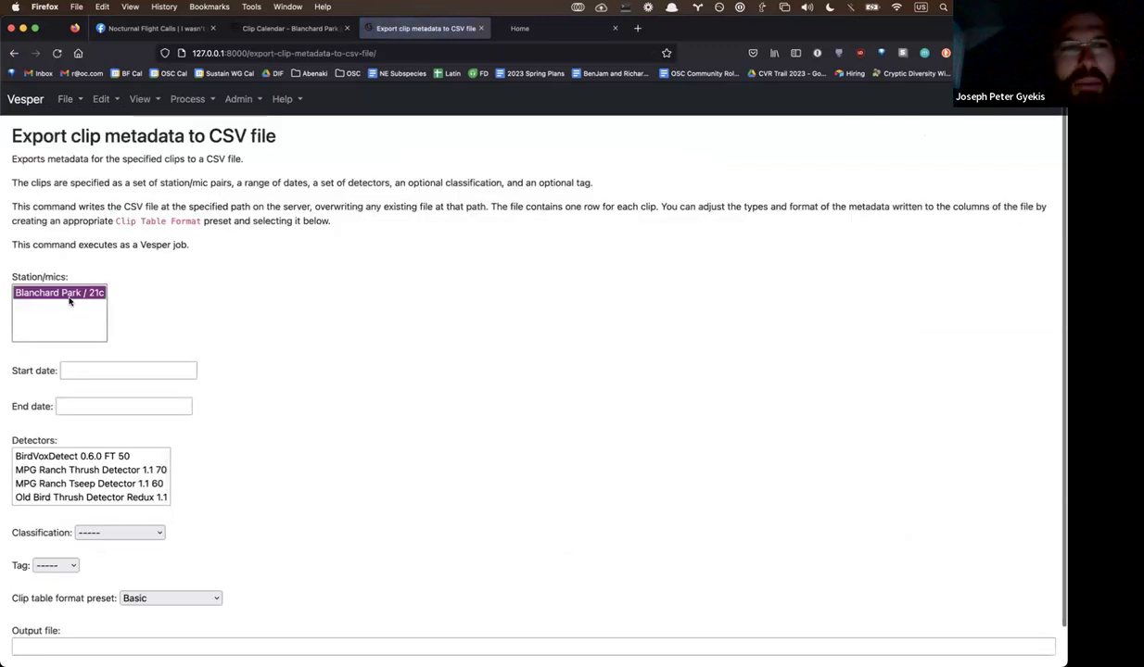
{"action": "left_click", "coordinate": [69, 367]}
{"action": "type", "text": "202"}
- Switch to iTerm2, enter clear at the prompt again and cancel the line
{"action": "key", "text": "super+Tab"}
{"action": "type", "text": "clear"}
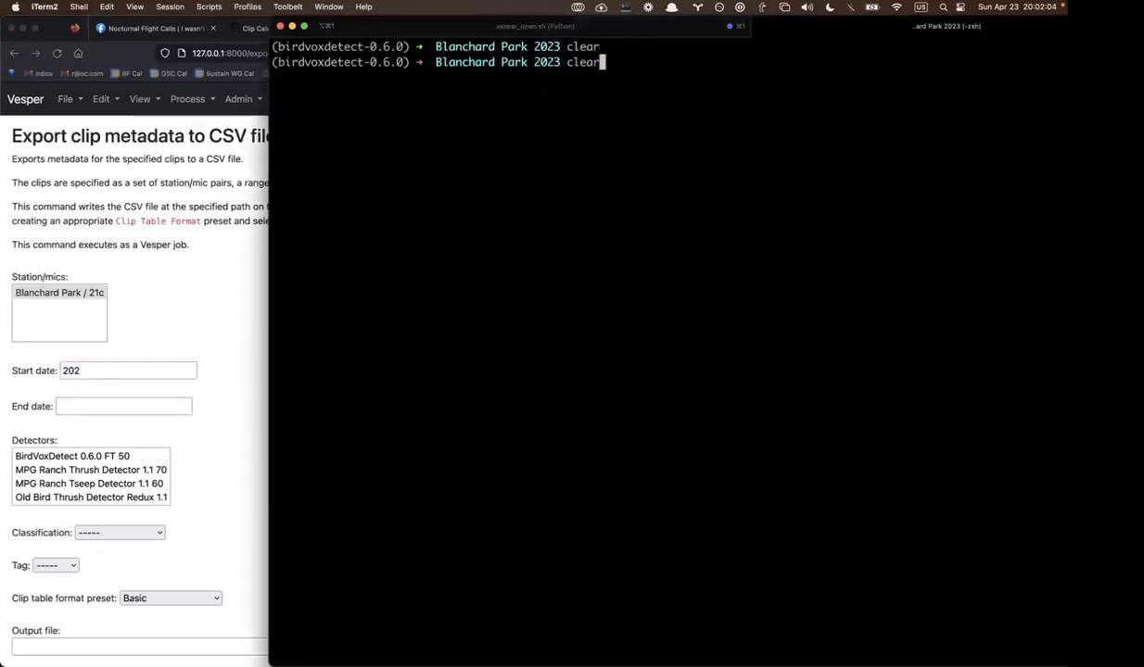
{"action": "key", "text": "ctrl+c"}
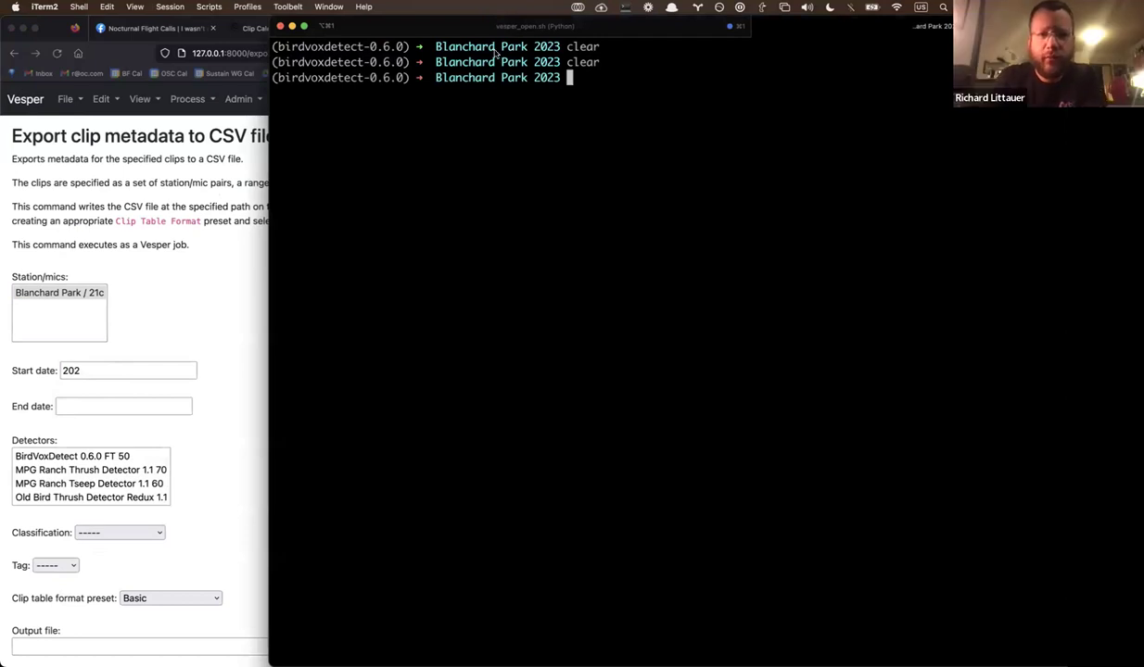
- Clear the terminal, list the Blanchard Park 2023 folder and print the file 20230420 tseep and thrush
{"action": "type", "text": "clear"}
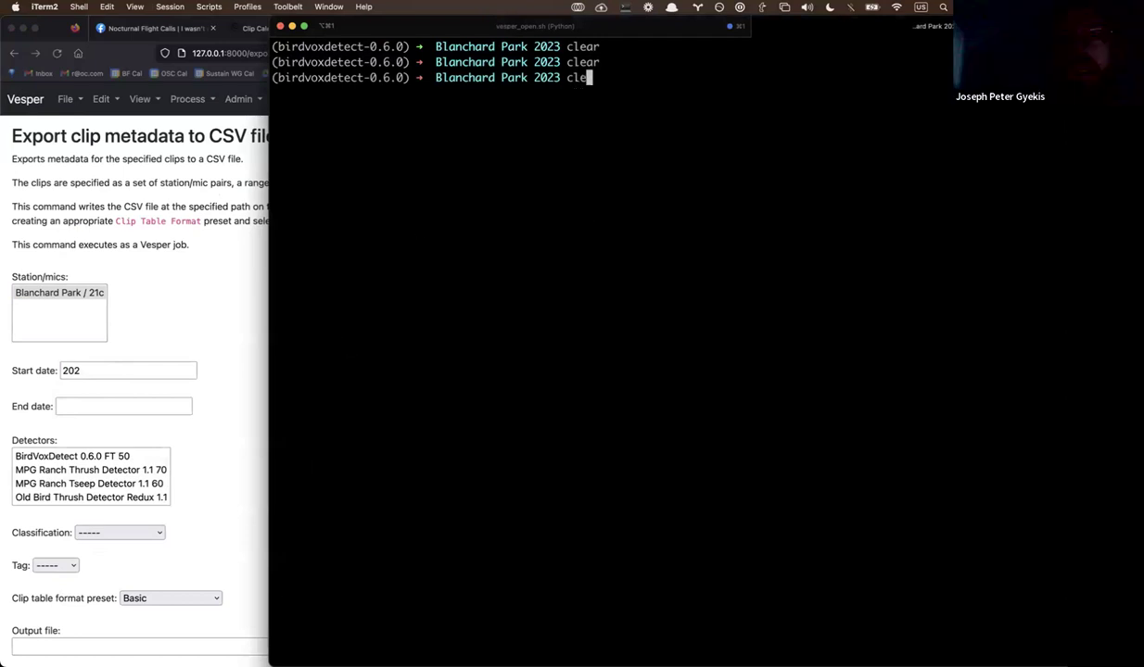
{"action": "key", "text": "Return"}
{"action": "type", "text": "ls"}
{"action": "key", "text": "Return"}
{"action": "type", "text": "cat 2"}
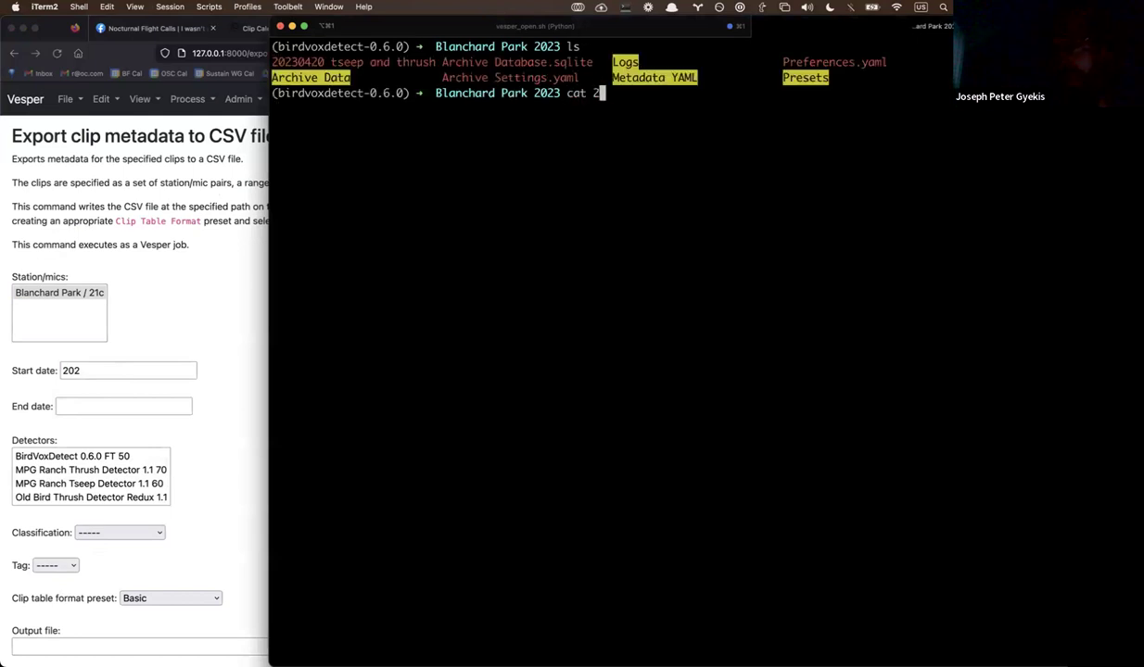
{"action": "key", "text": "Tab"}
{"action": "key", "text": "Return"}
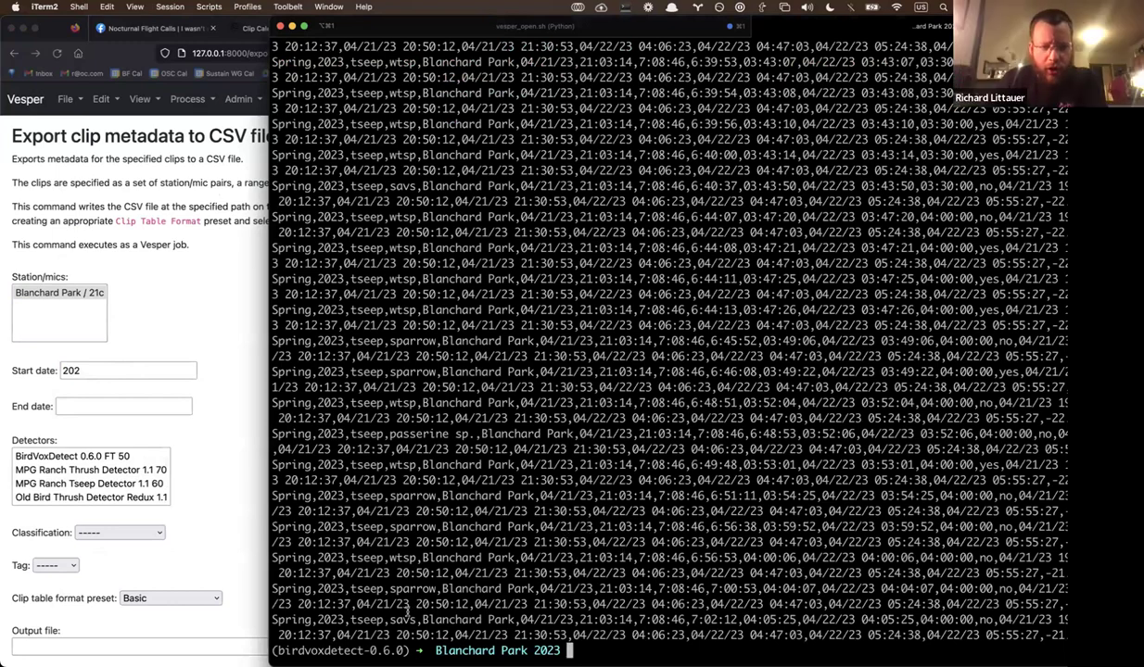
- Examine the species codes in the printed tseep and thrush rows, back up to the header line
{"action": "left_click_drag", "start_coordinate": [401, 614], "coordinate": [398, 436]}
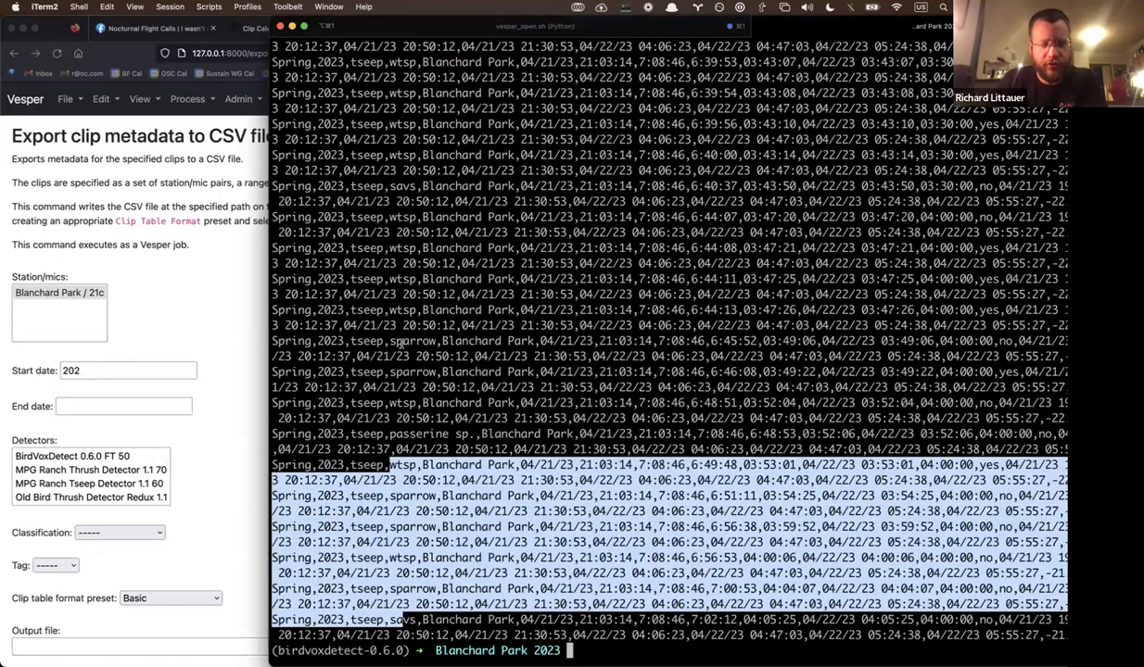
{"action": "left_click", "coordinate": [398, 435]}
{"action": "scroll", "coordinate": [400, 343], "scroll_direction": "up", "scroll_amount": 5}
{"action": "scroll", "coordinate": [401, 343], "scroll_direction": "down", "scroll_amount": 5}
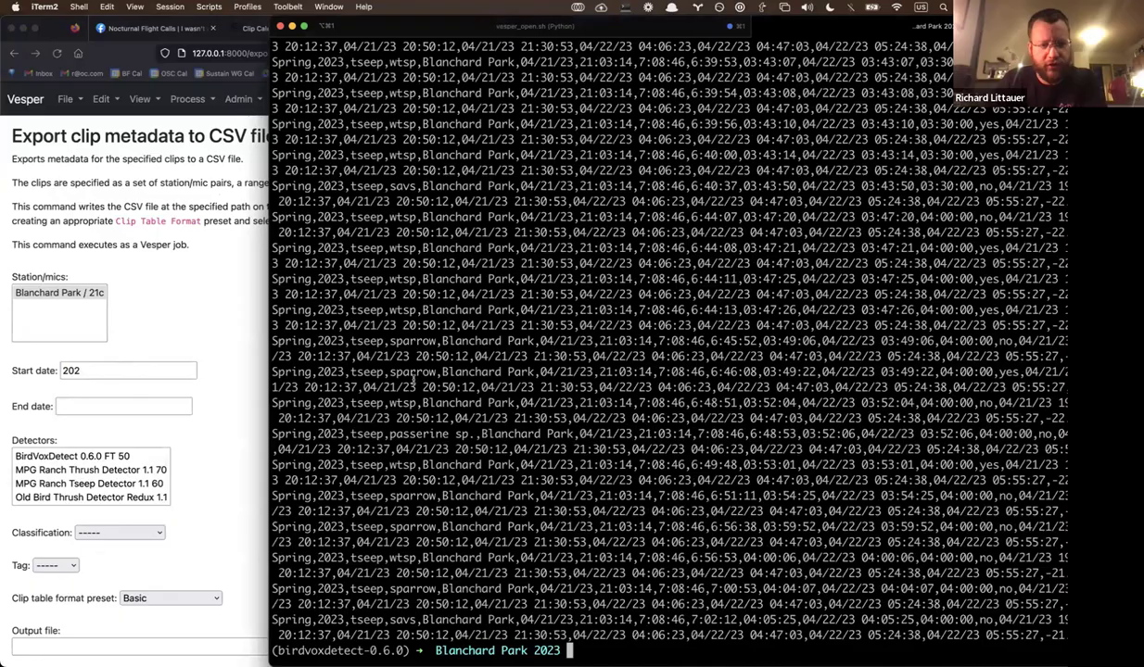
{"action": "scroll", "coordinate": [412, 374], "scroll_direction": "up", "scroll_amount": 15}
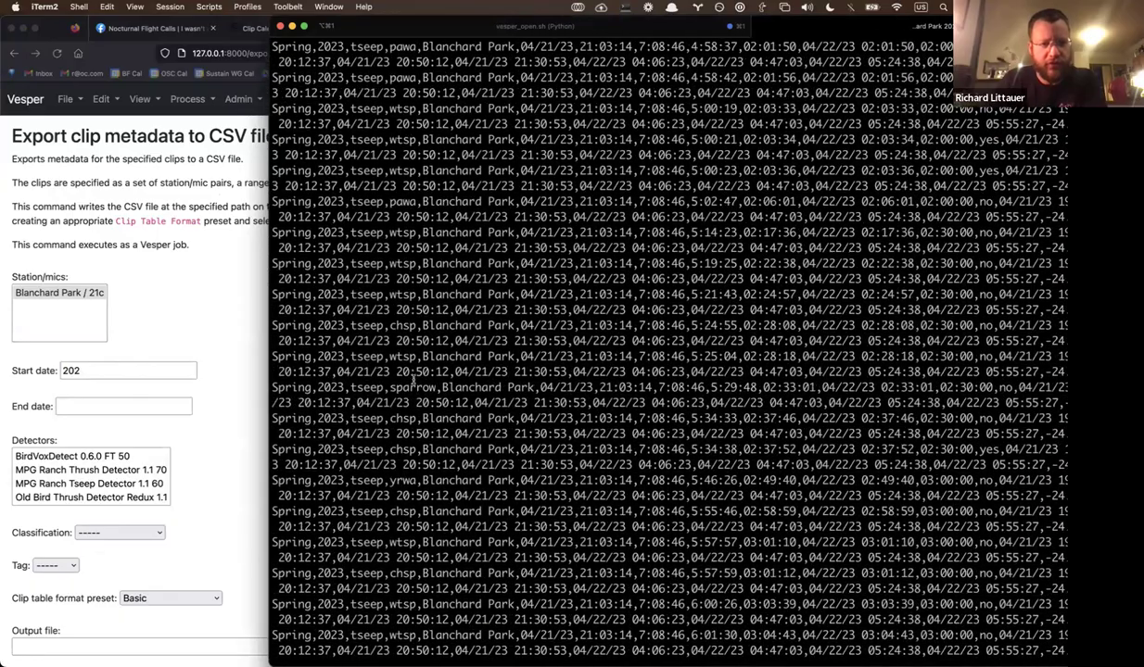
{"action": "scroll", "coordinate": [412, 378], "scroll_direction": "up", "scroll_amount": 5}
{"action": "scroll", "coordinate": [413, 377], "scroll_direction": "up", "scroll_amount": 20}
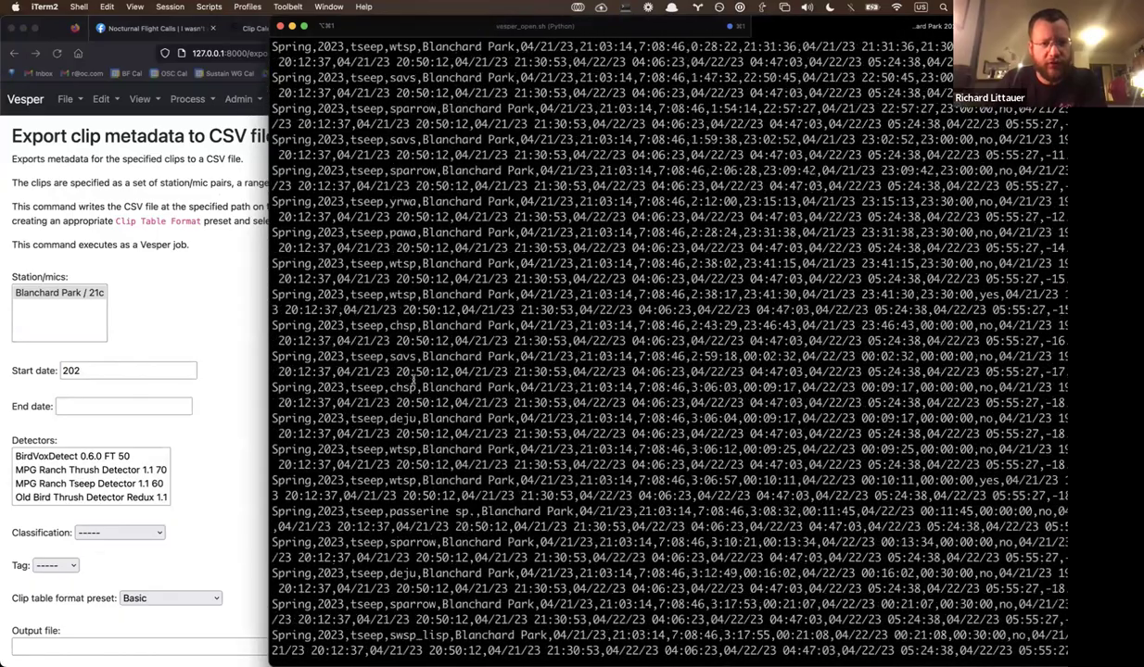
{"action": "left_click_drag", "start_coordinate": [406, 266], "coordinate": [421, 348]}
{"action": "left_click", "coordinate": [427, 395]}
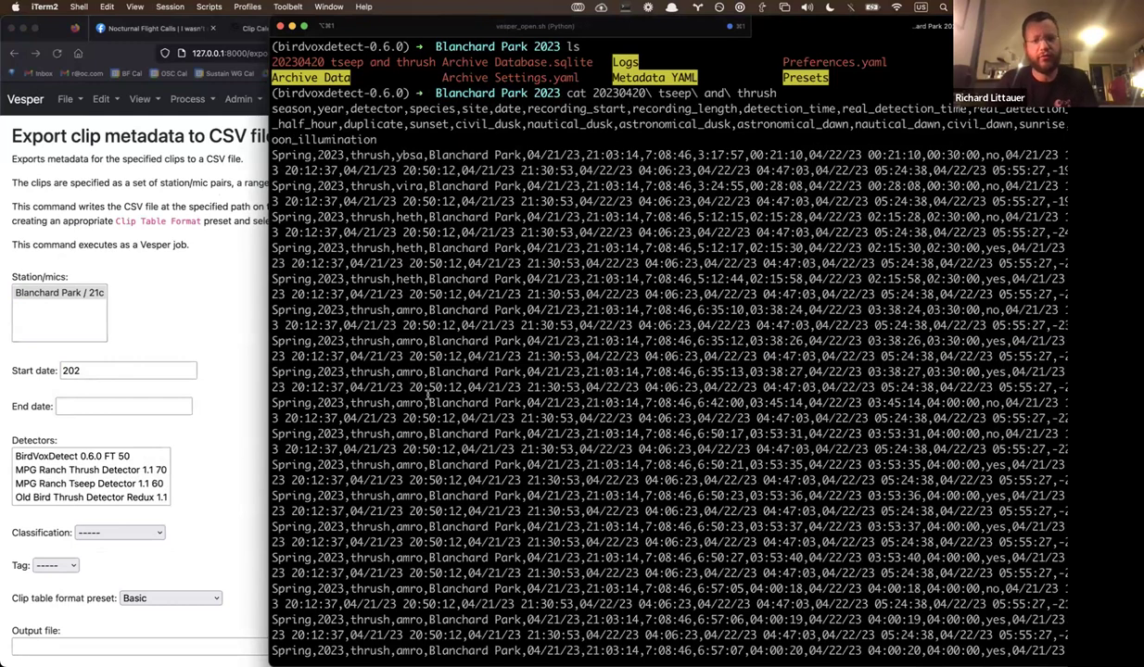
{"action": "scroll", "coordinate": [427, 395], "scroll_direction": "down", "scroll_amount": 20}
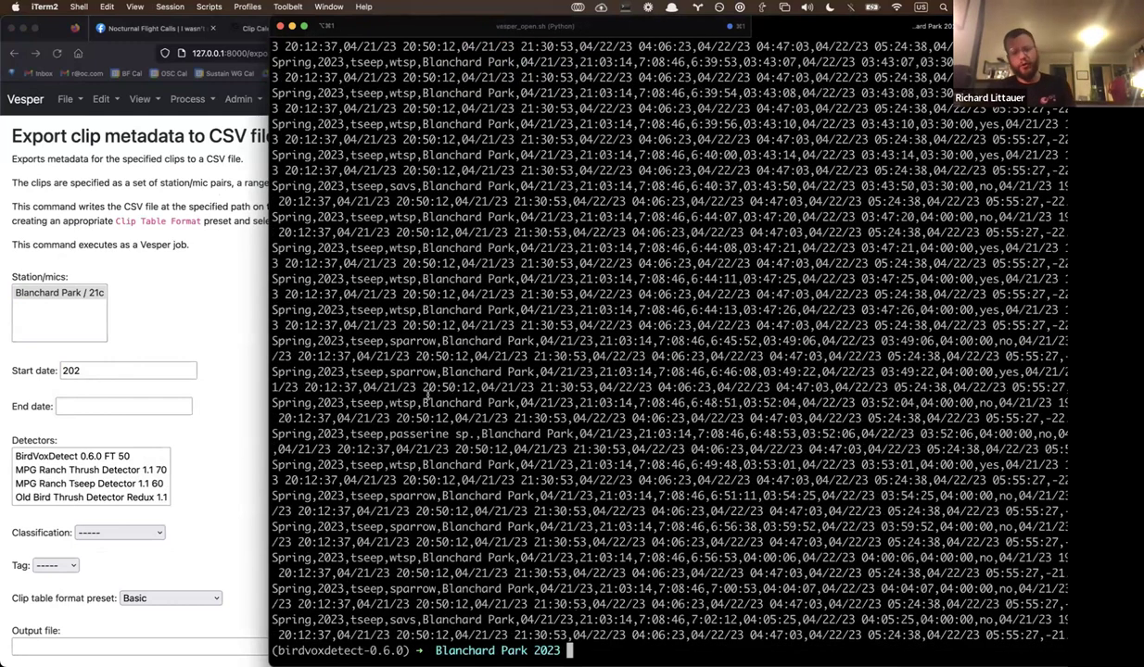
- List the archive folder, change to ~/src and deactivate the conda environment
{"action": "type", "text": "ls"}
{"action": "key", "text": "Return"}
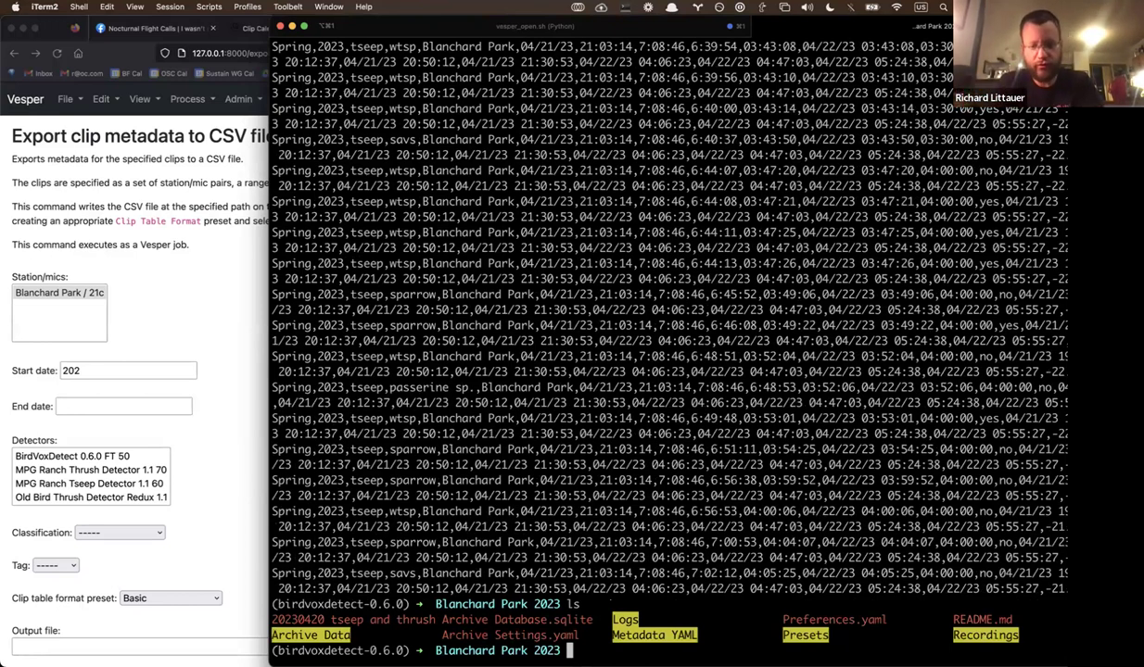
{"action": "type", "text": "cd src/"}
{"action": "key", "text": "Return"}
{"action": "type", "text": "cd sr"}
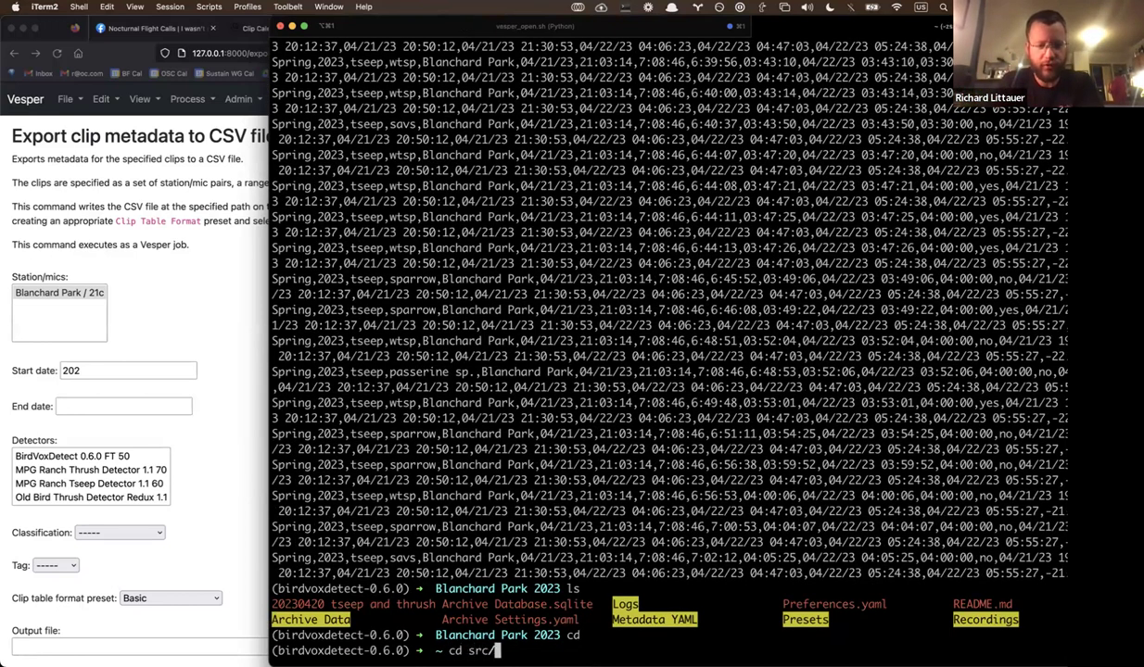
{"action": "key", "text": "Return"}
{"action": "type", "text": "conda deactivate"}
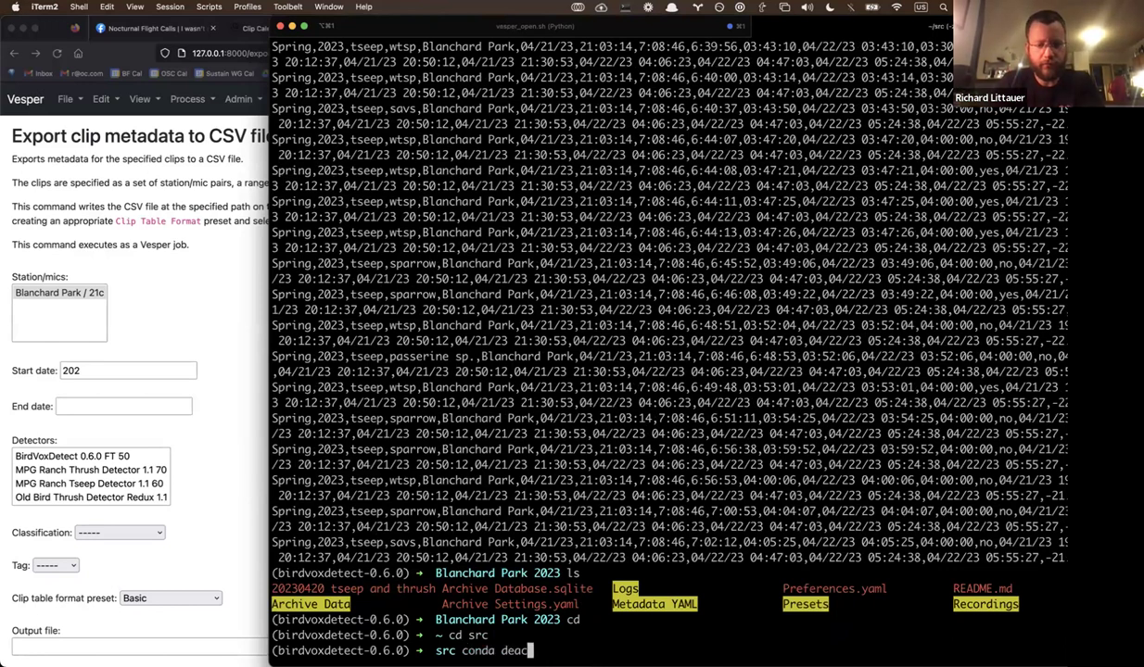
{"action": "key", "text": "Return"}
- List the src folder, change to ~/src/birding and list its contents
{"action": "type", "text": "ls"}
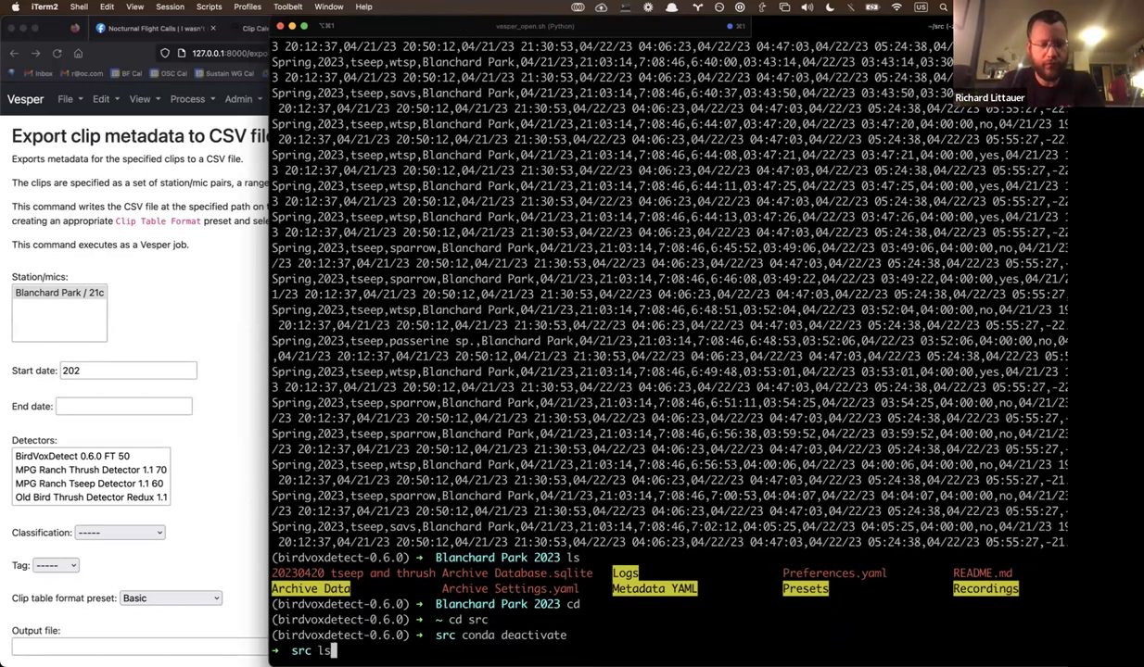
{"action": "key", "text": "Return"}
{"action": "key", "text": "Return"}
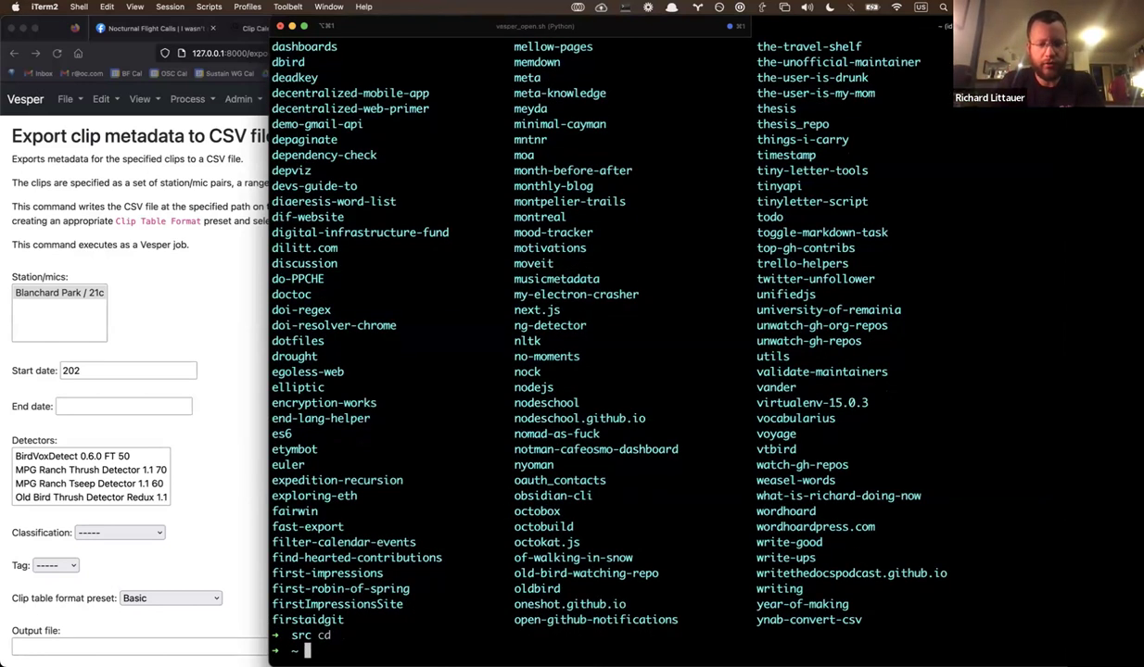
{"action": "type", "text": "cd src/birding"}
{"action": "key", "text": "Return"}
{"action": "type", "text": "ls"}
{"action": "key", "text": "Return"}
- Change to the vesper-to-ebird folder and list its files
{"action": "type", "text": "cd nfc"}
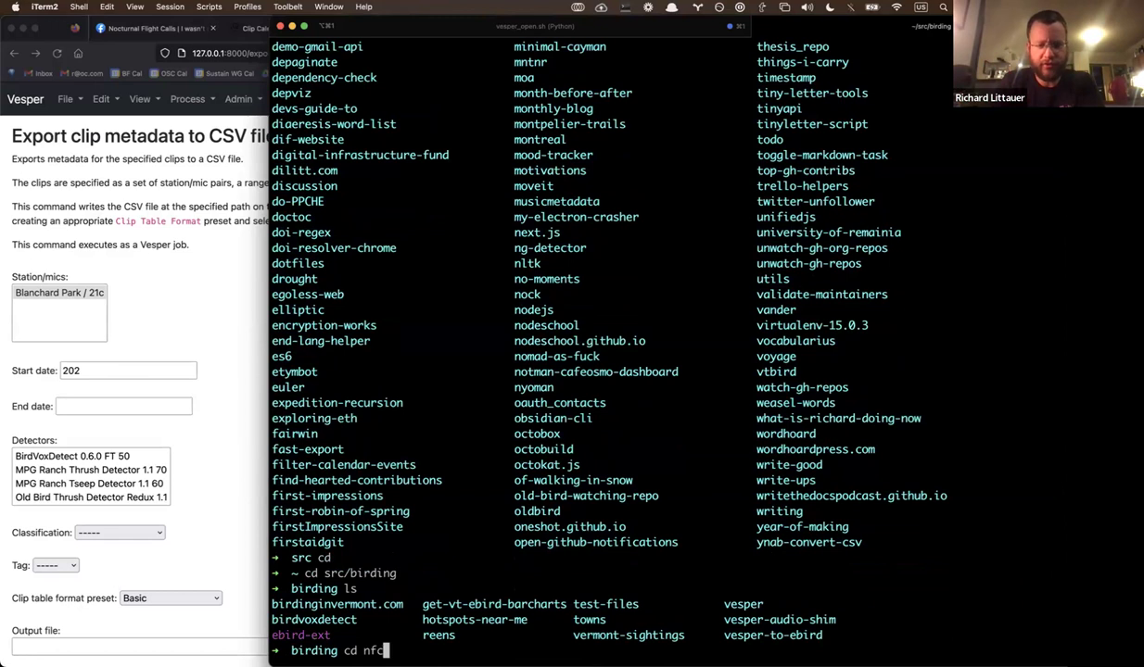
{"action": "key", "text": "BackSpace"}
{"action": "key", "text": "BackSpace"}
{"action": "key", "text": "BackSpace"}
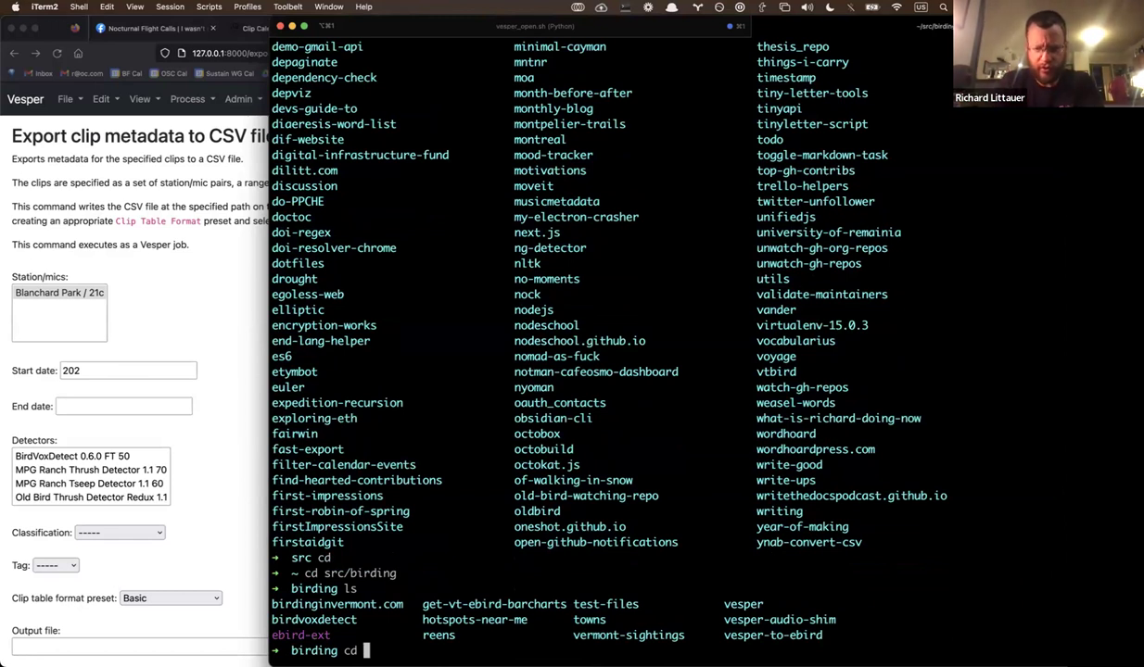
{"action": "type", "text": "vesper"}
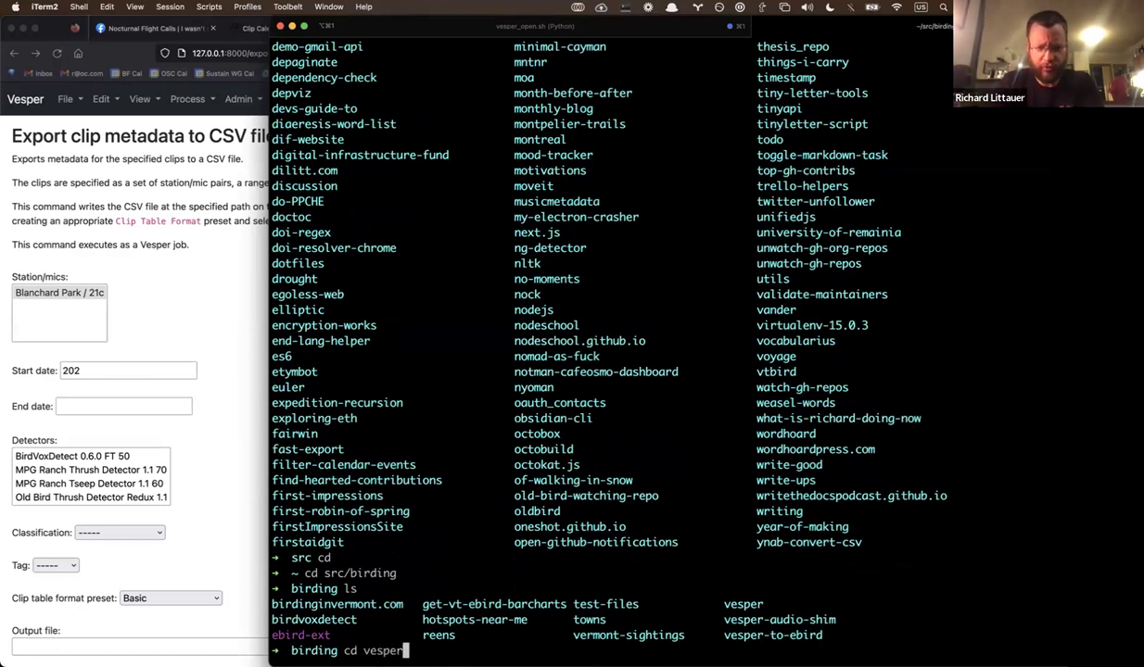
{"action": "type", "text": "-t"}
{"action": "key", "text": "Tab"}
{"action": "key", "text": "Return"}
{"action": "type", "text": "ls"}
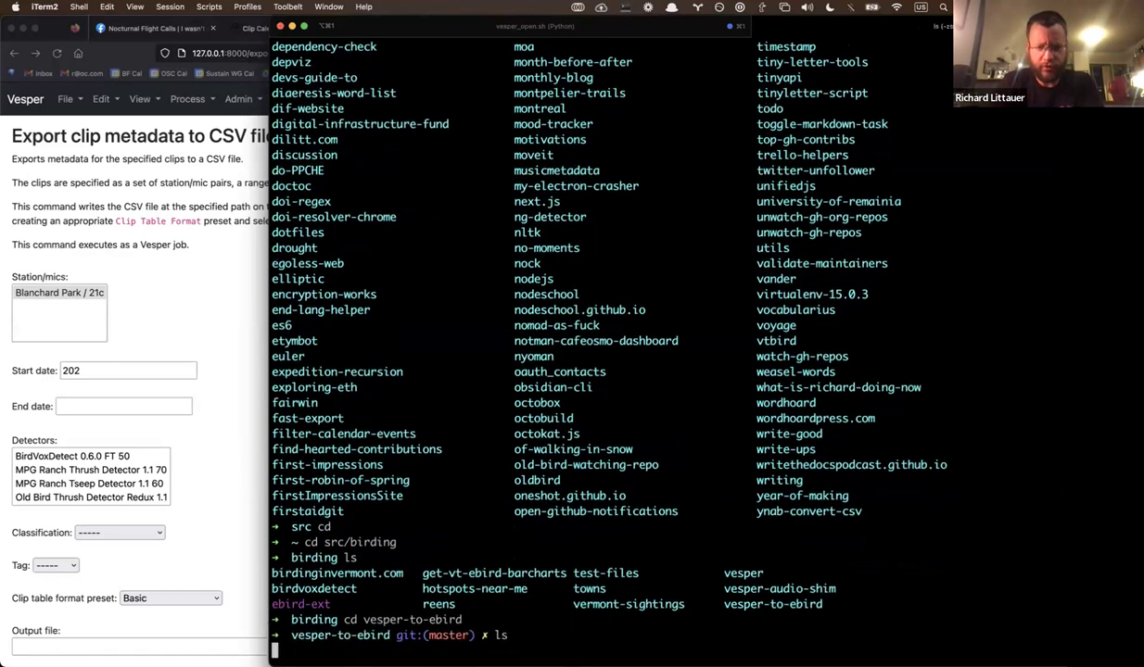
{"action": "key", "text": "Return"}
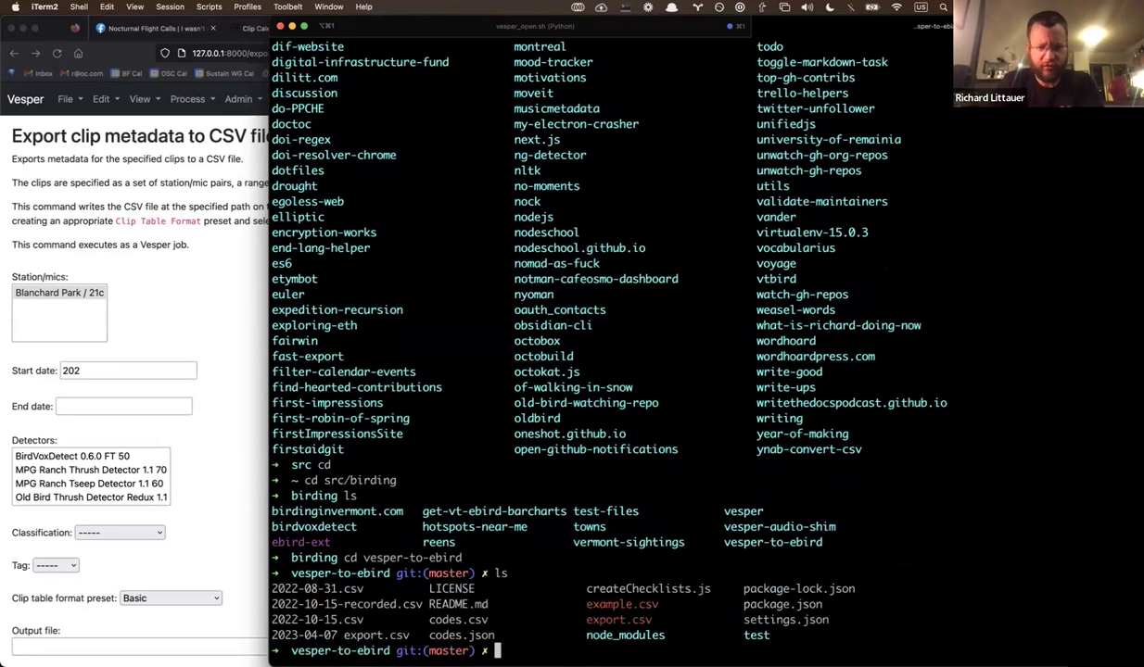
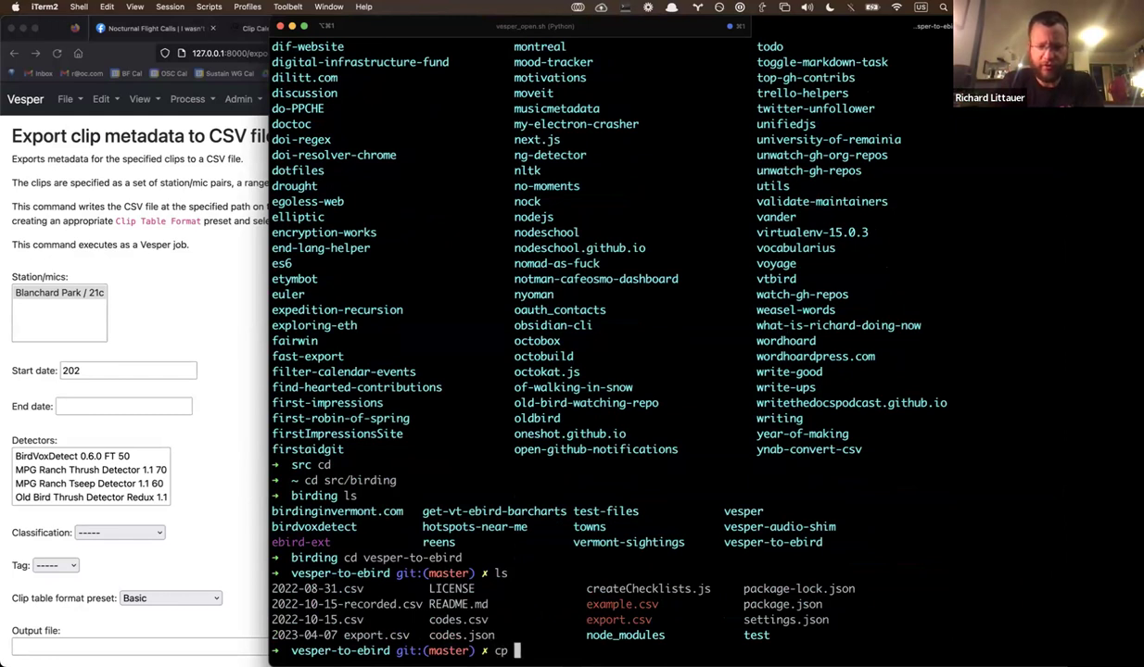
- Copy /Volumes/ABAIA/Blanchard Park 2023/20230420 tseep and thrush into the vesper-to-ebird folder and list the files
{"action": "type", "text": "l"}
{"action": "key", "text": "Tab"}
{"action": "type", "text": "A"}
{"action": "key", "text": "Tab"}
{"action": "type", "text": "B"}
{"action": "key", "text": "Tab"}
{"action": "type", "text": "2"}
{"action": "key", "text": "Tab"}
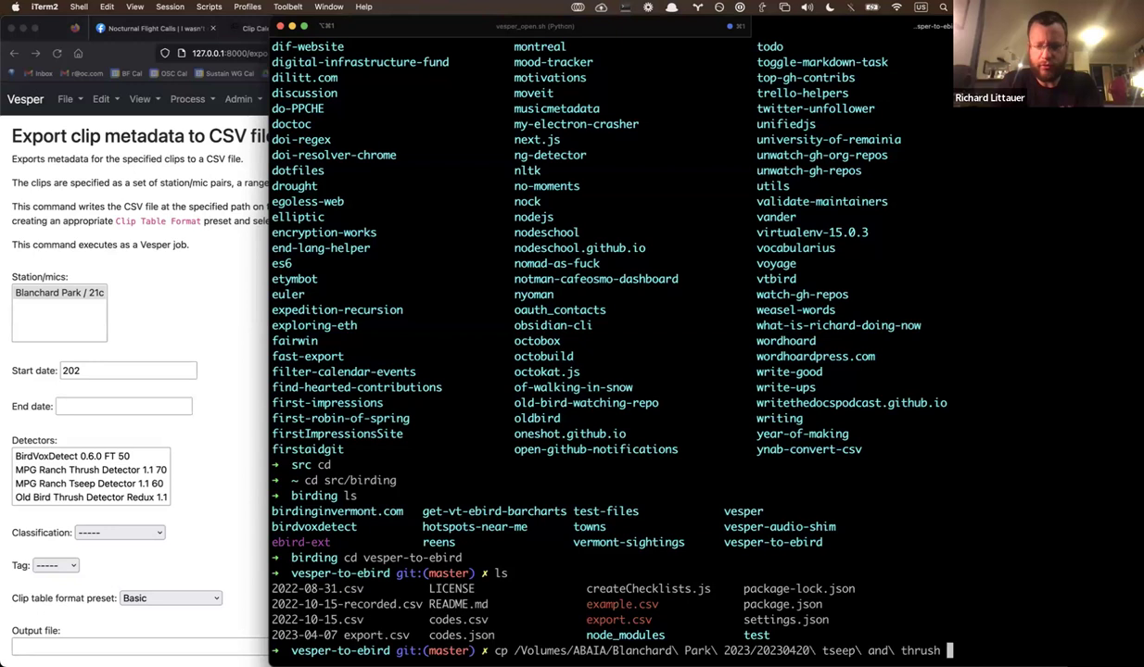
{"action": "key", "text": "Tab"}
{"action": "type", "text": "."}
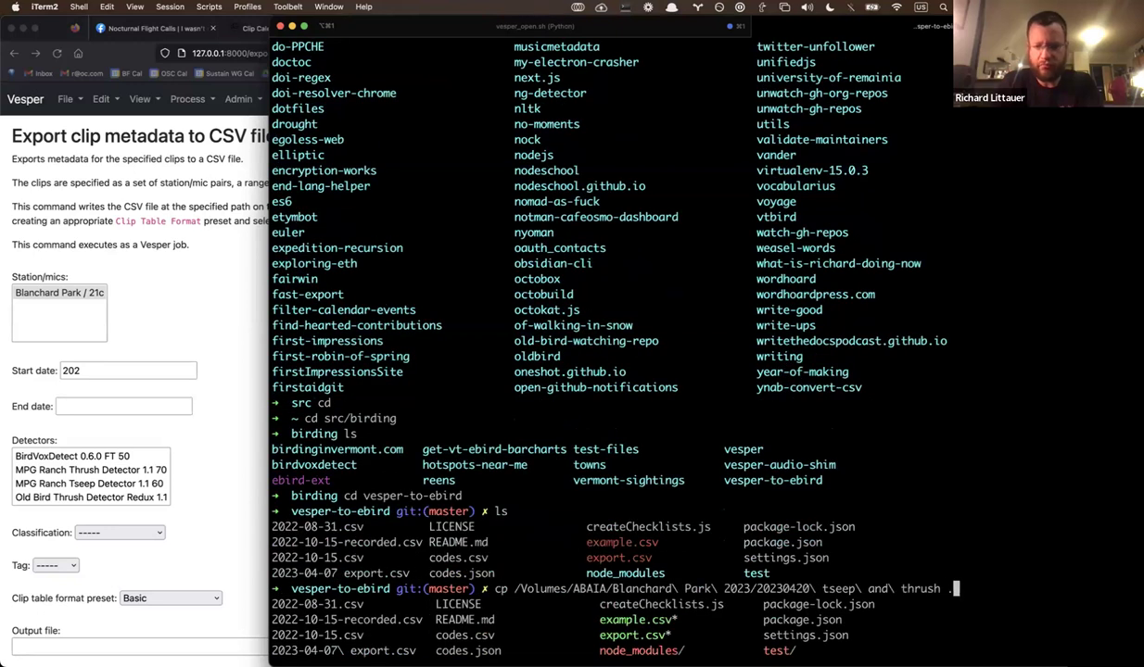
{"action": "key", "text": "Return"}
{"action": "type", "text": "ls"}
{"action": "key", "text": "Return"}
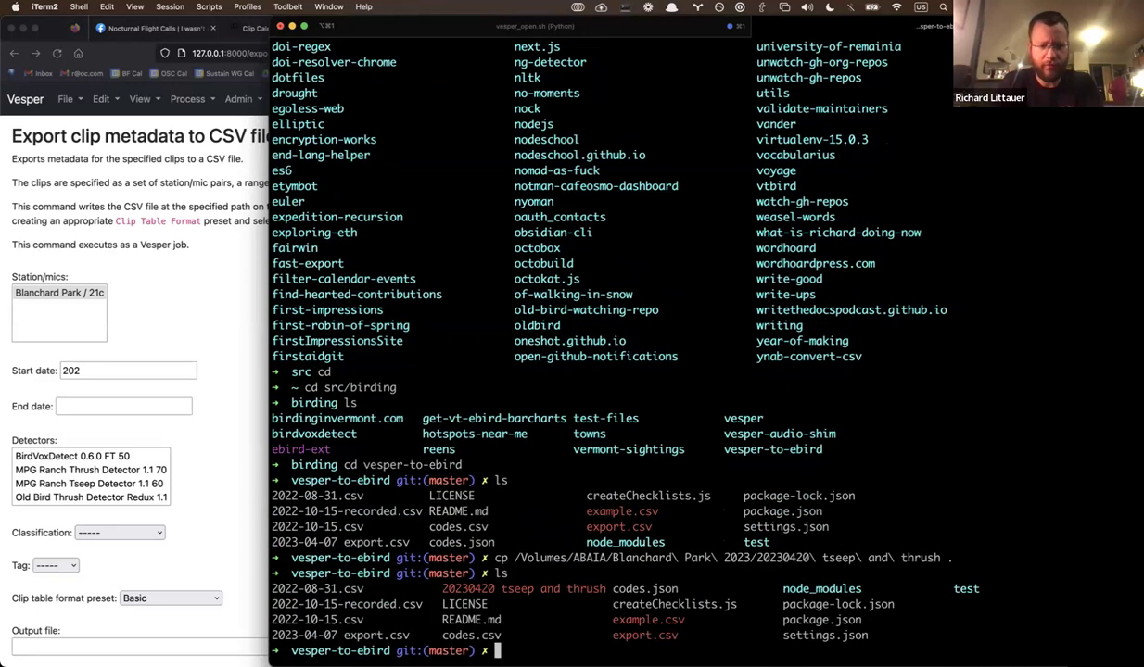
- Rename the copied file as 20230420 tseep and thrush.csv and list the folder
{"action": "type", "text": "mv 202"}
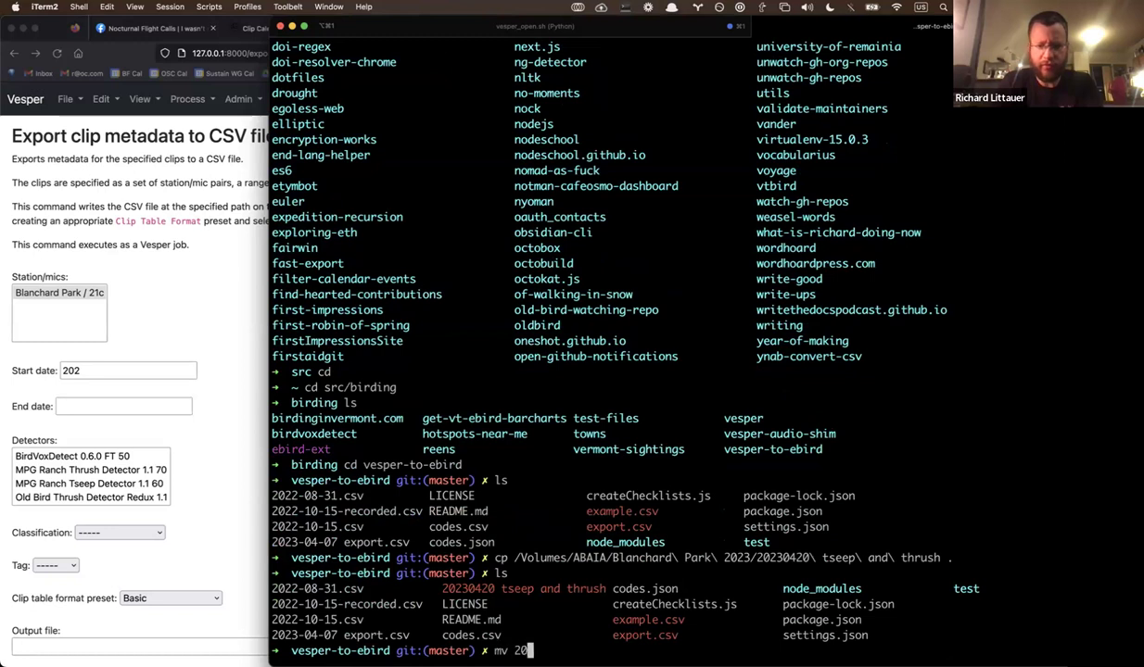
{"action": "key", "text": "Tab"}
{"action": "type", "text": "3"}
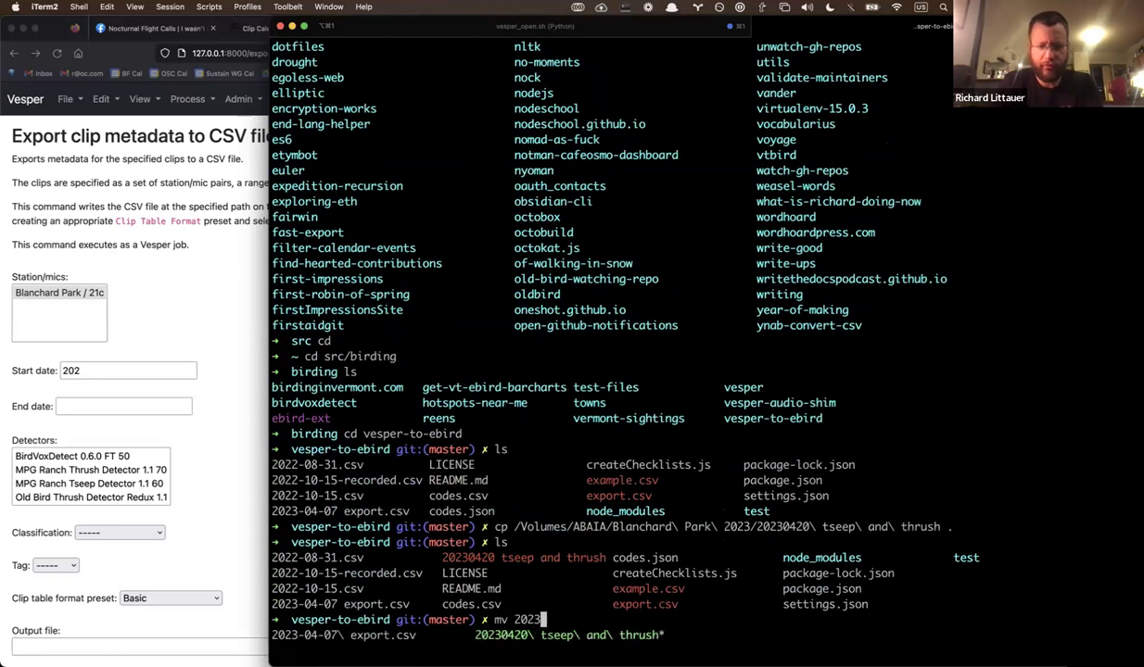
{"action": "key", "text": "BackSpace"}
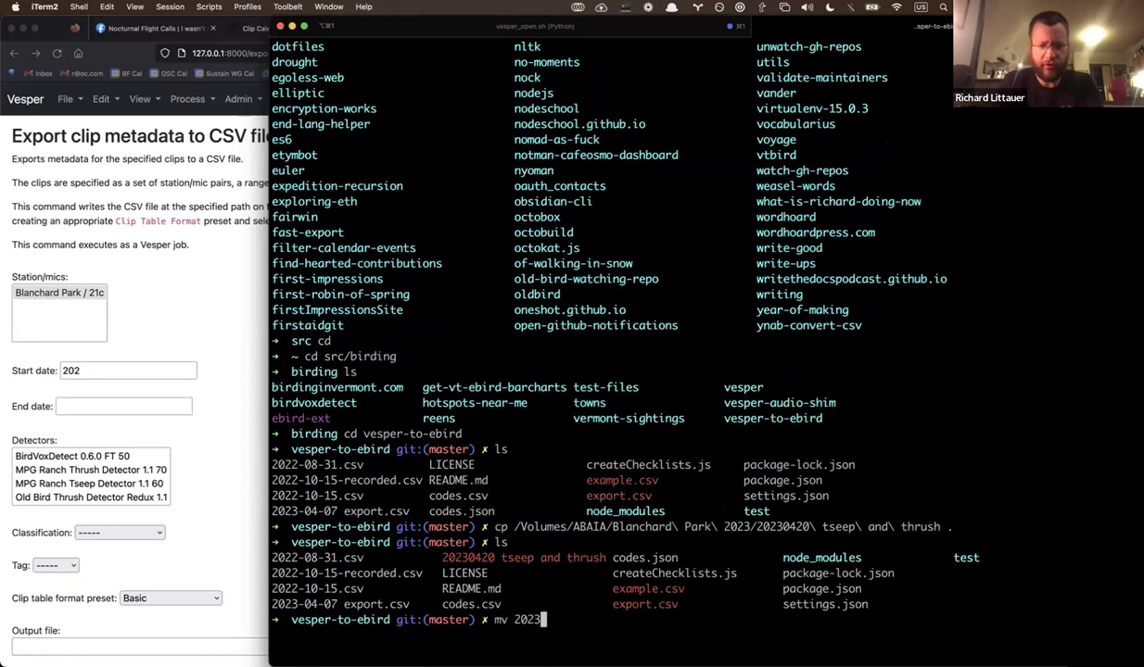
{"action": "type", "text": "04"}
{"action": "key", "text": "Tab"}
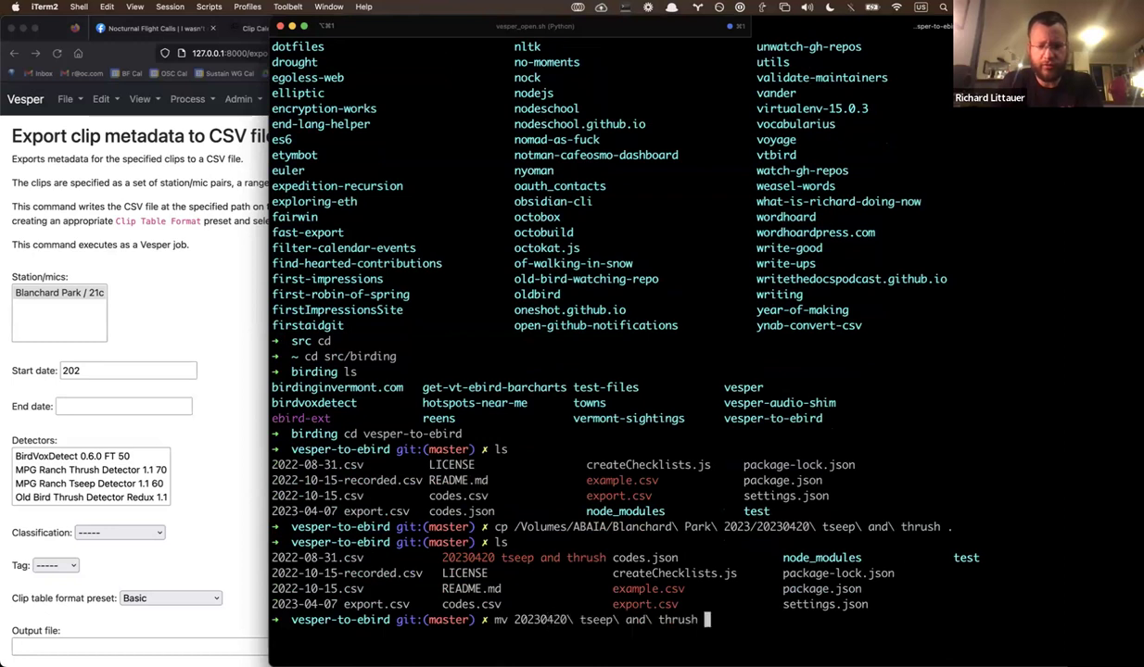
{"action": "type", "text": "202304"}
{"action": "key", "text": "Tab"}
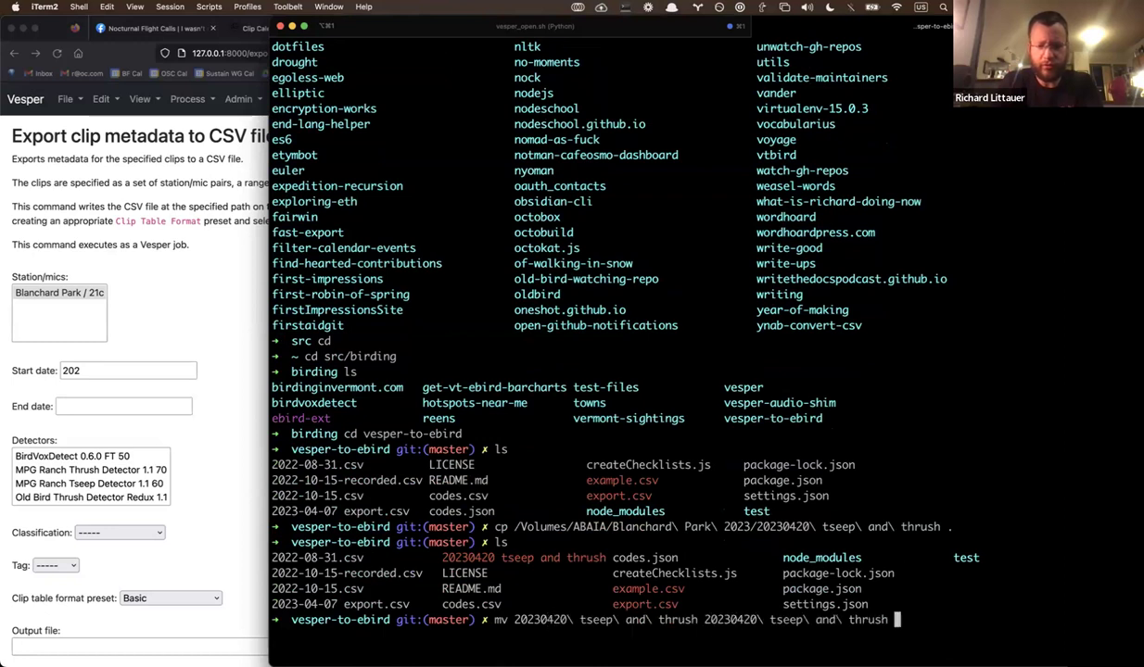
{"action": "type", "text": ".csv"}
{"action": "key", "text": "Return"}
{"action": "type", "text": "ls"}
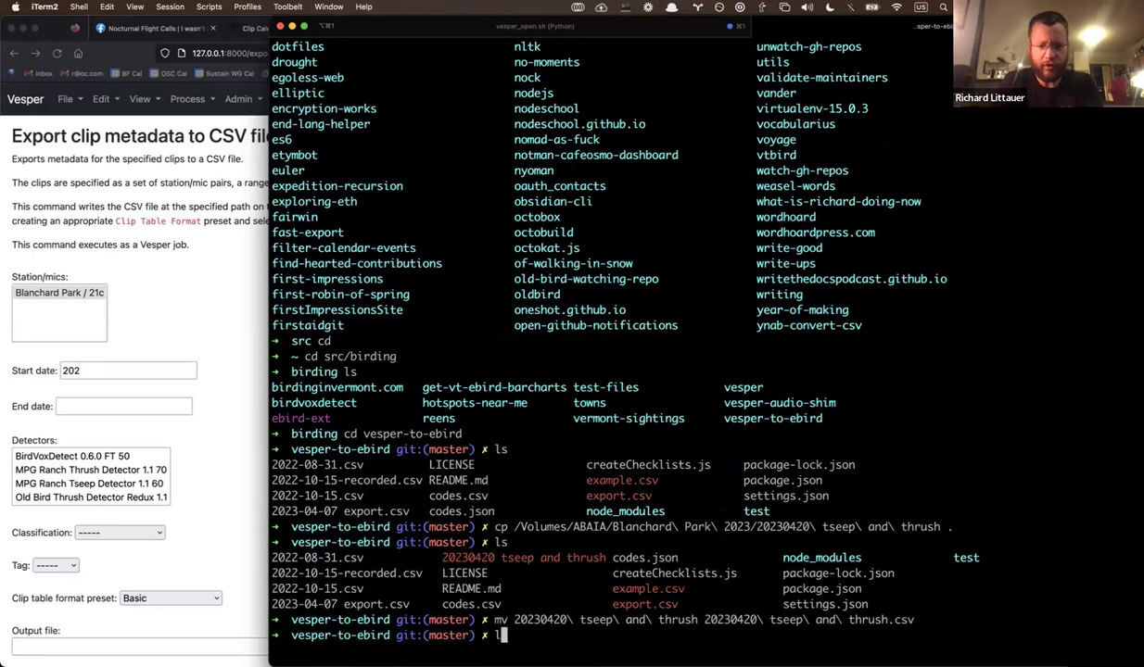
{"action": "key", "text": "Return"}
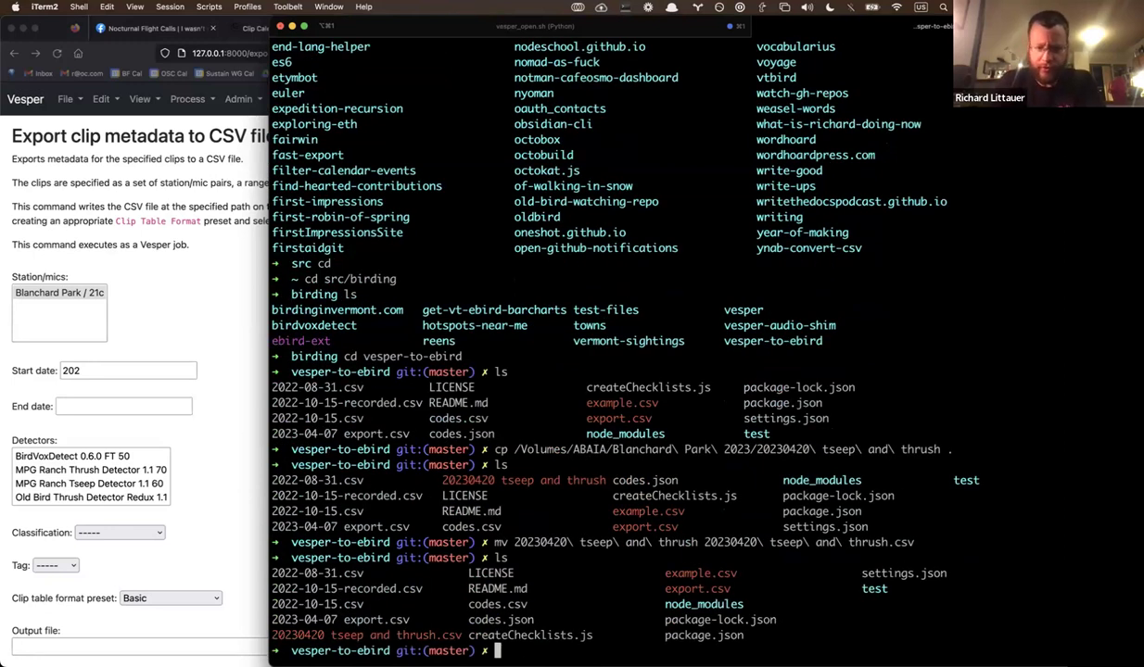
{"action": "key", "text": "ctrl+r"}
{"action": "type", "text": "node"}
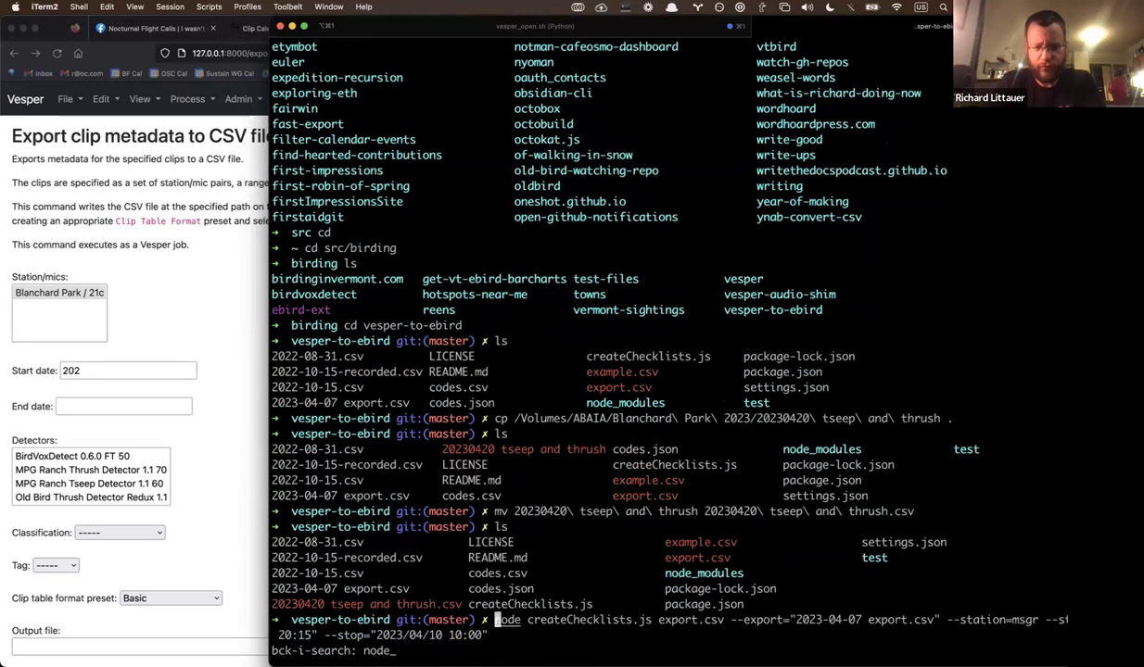
{"action": "key", "text": "Right"}
{"action": "key", "text": "Right"}
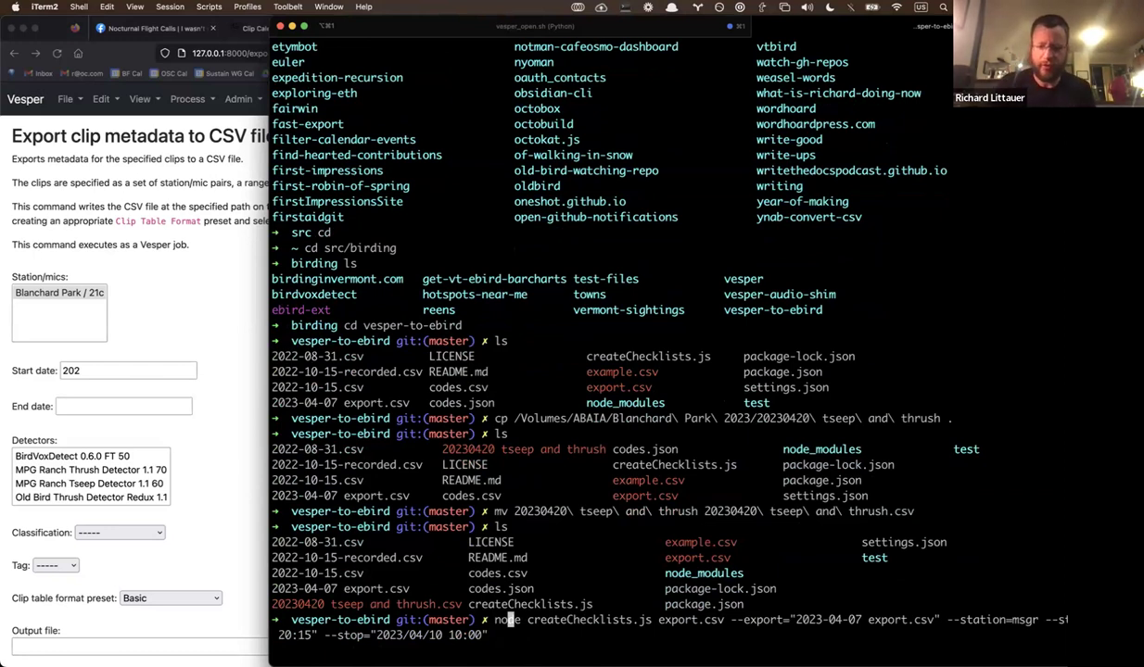
{"action": "key", "text": "super+plus"}
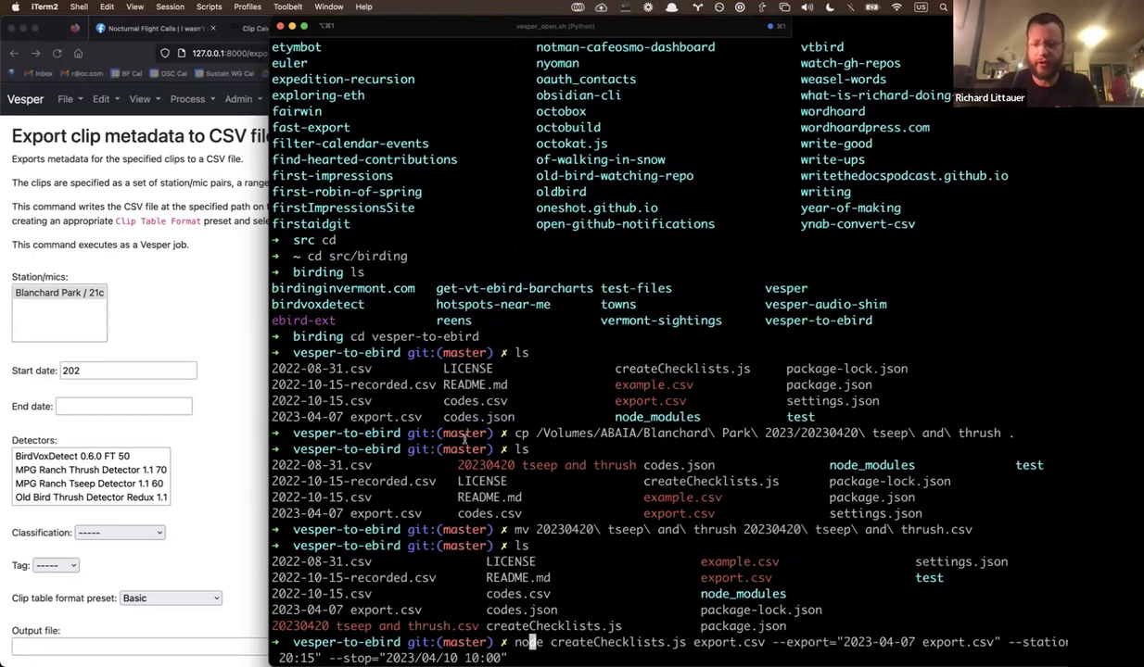
{"action": "key", "text": "super+minus"}
{"action": "key", "text": "ctrl+c"}
- Open the vesper-to-ebird folder in Visual Studio Code with code . and enlarge its window to fill the screen
{"action": "type", "text": "code ."}
{"action": "key", "text": "Return"}
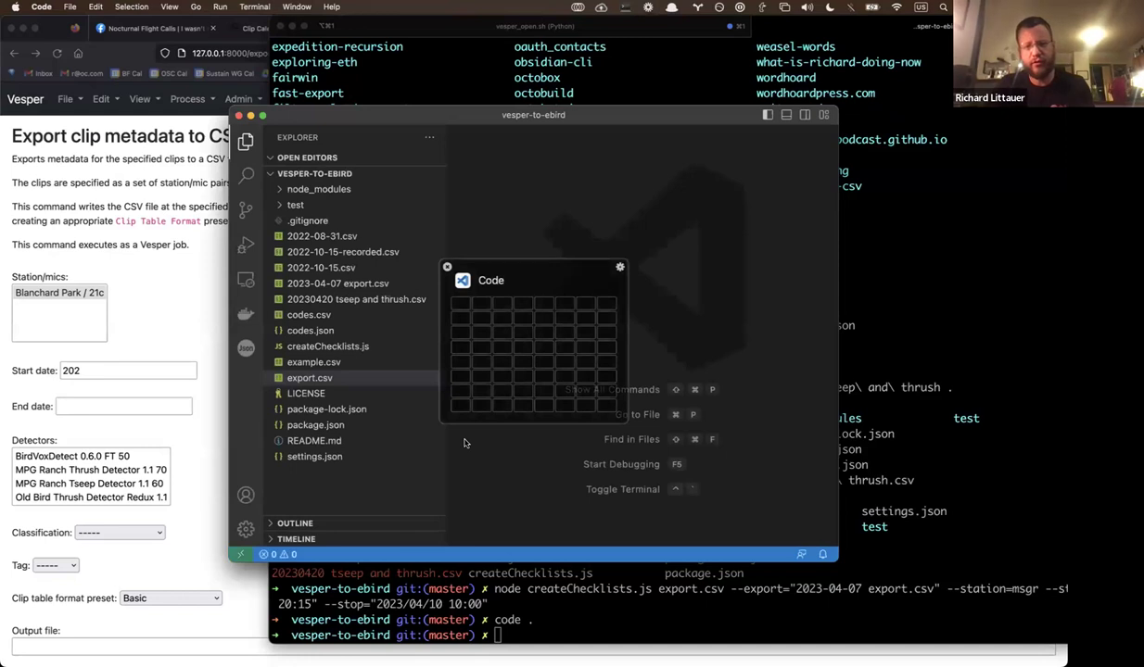
{"action": "key", "text": "ctrl+alt+Return"}
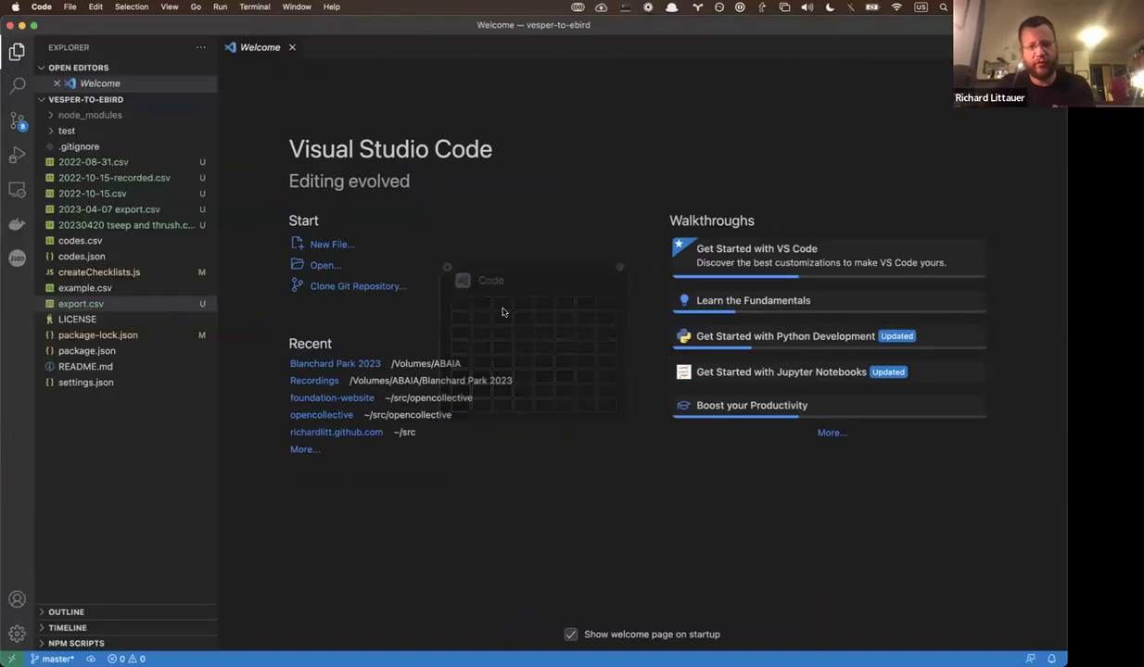
- Close the welcome page, view settings.json, and examine the usage arguments and options in createChecklists.js
{"action": "left_click", "coordinate": [293, 48]}
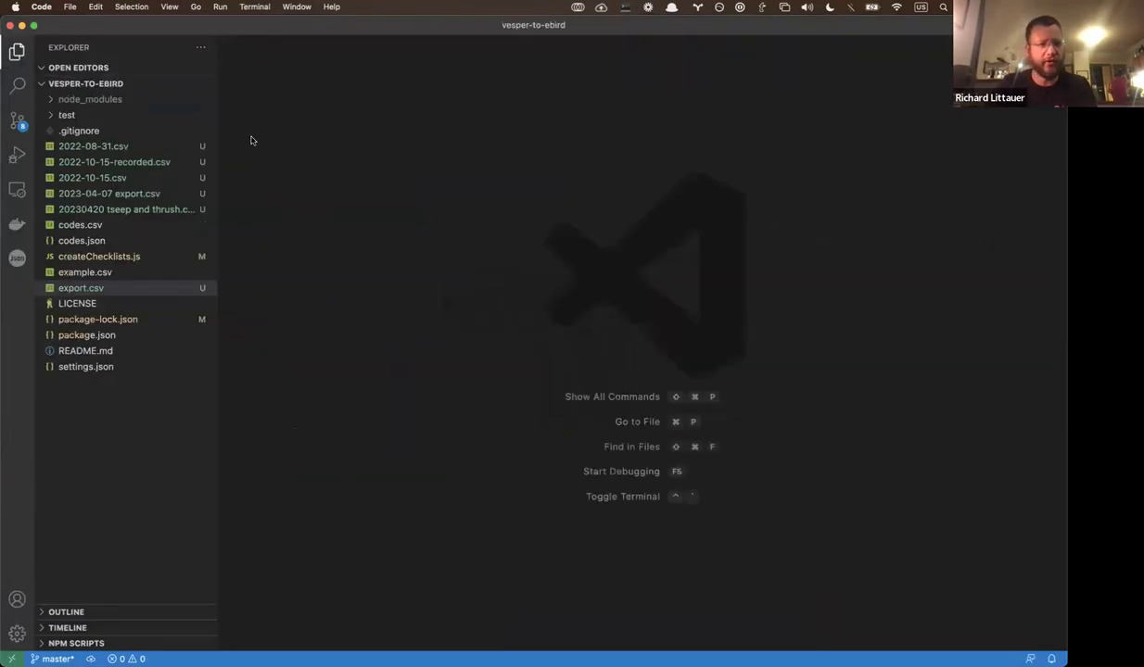
{"action": "left_click", "coordinate": [86, 367]}
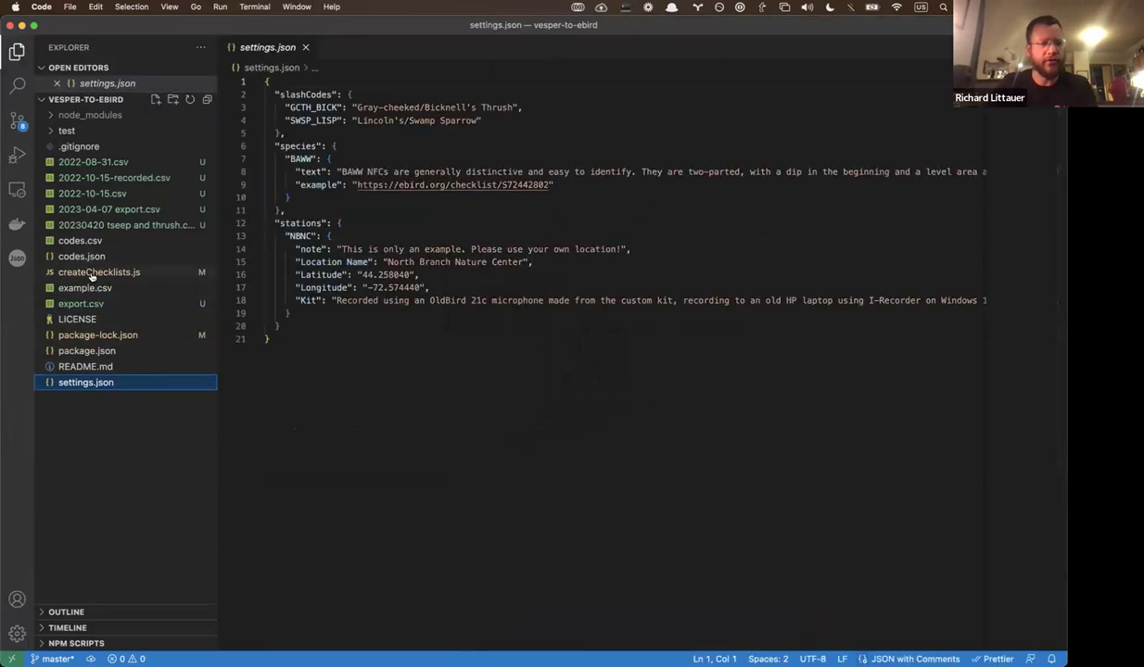
{"action": "left_click", "coordinate": [93, 273]}
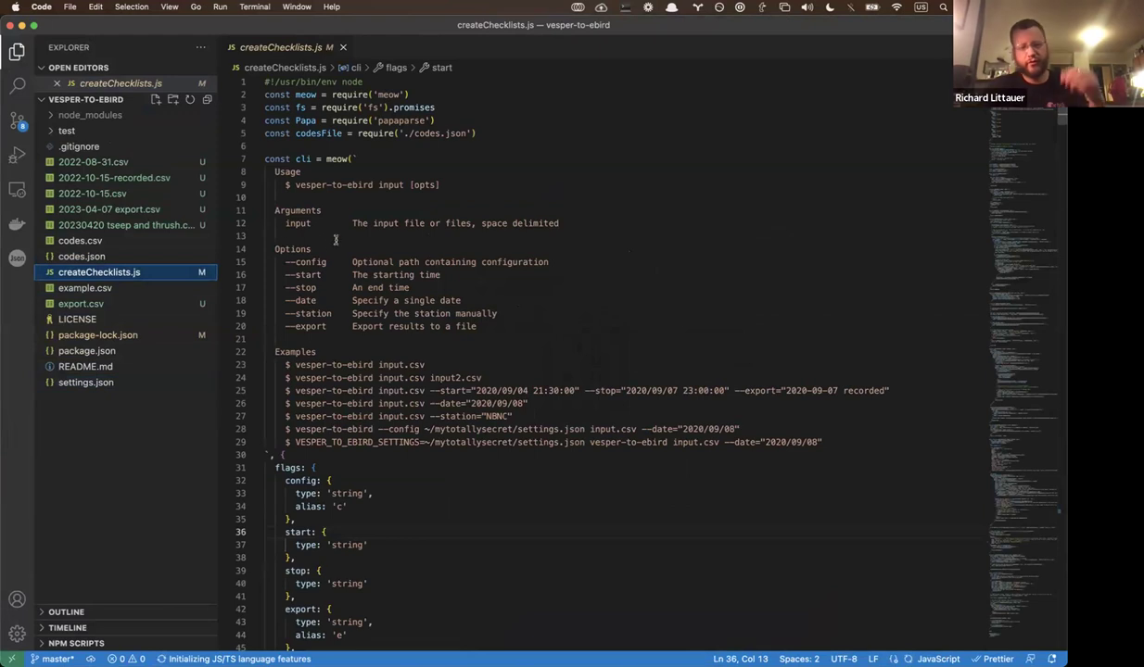
{"action": "left_click_drag", "start_coordinate": [275, 224], "coordinate": [491, 336]}
{"action": "left_click", "coordinate": [411, 336]}
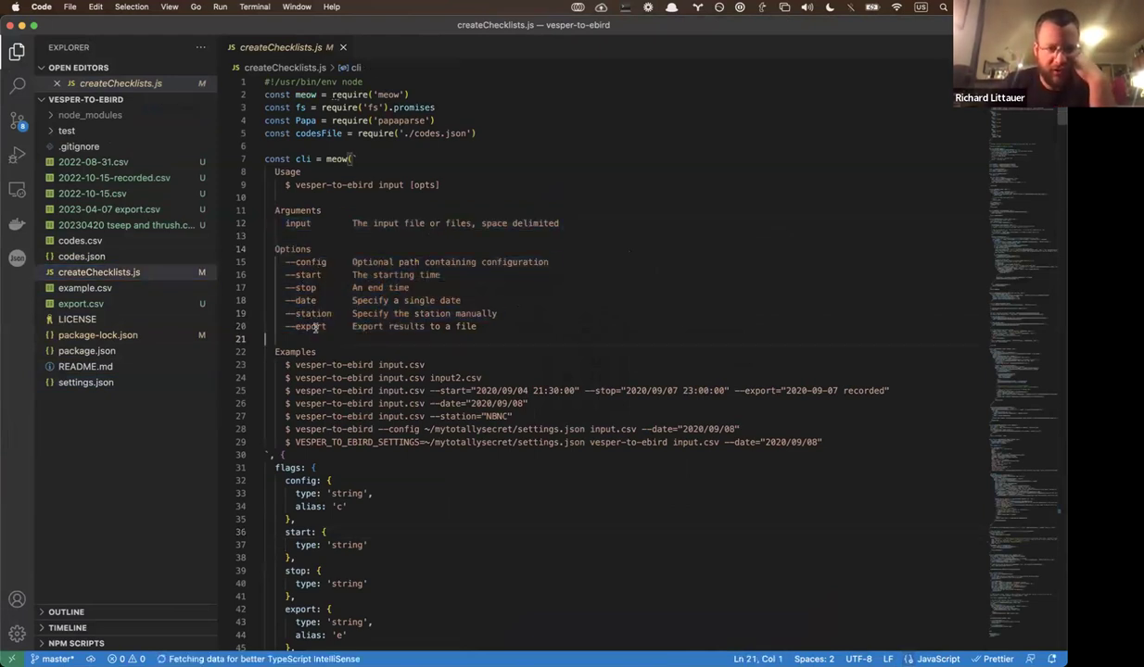
- Examine the getData, getDates and getStart functions in createChecklists.js
{"action": "scroll", "coordinate": [440, 335], "scroll_direction": "down", "scroll_amount": 9}
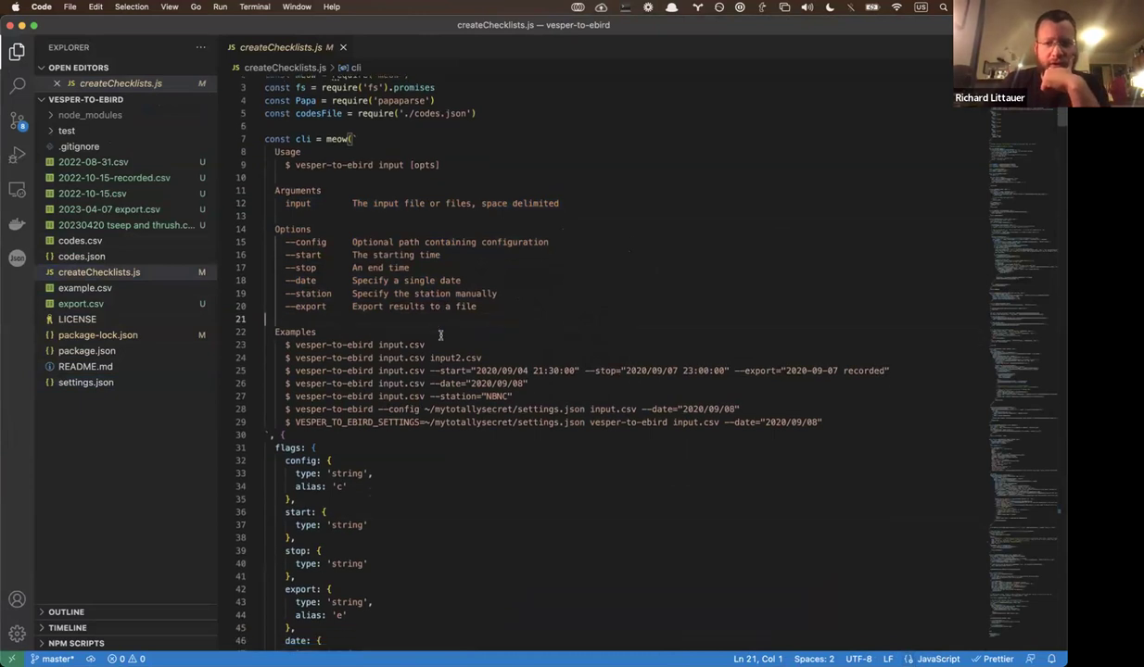
{"action": "scroll", "coordinate": [440, 335], "scroll_direction": "down", "scroll_amount": 11}
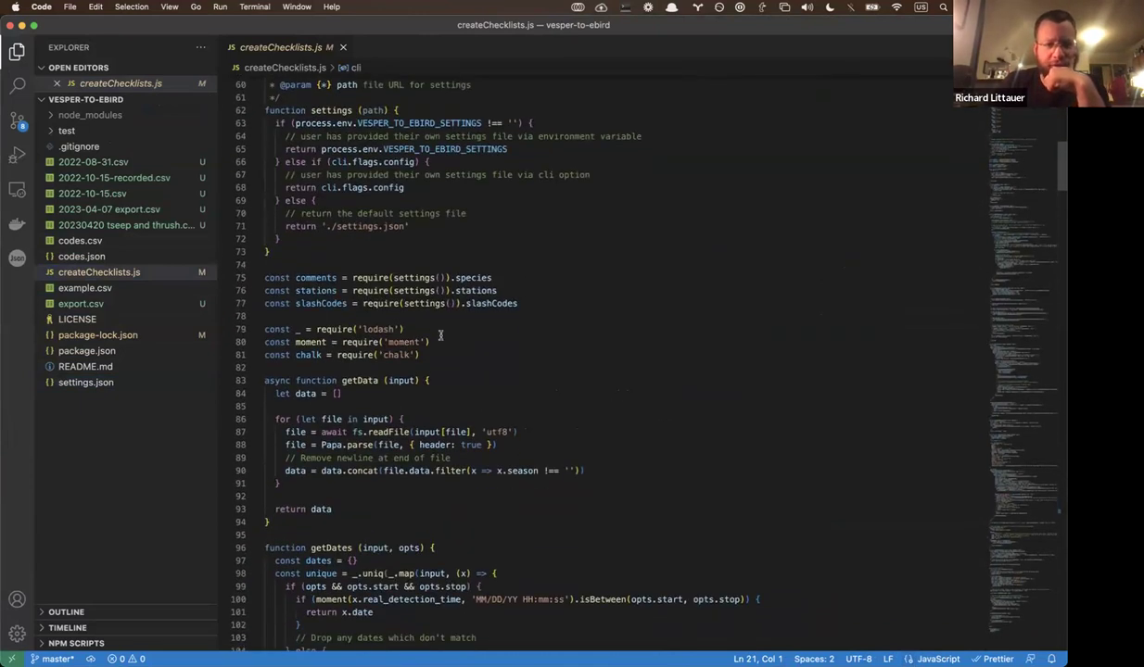
{"action": "left_click_drag", "start_coordinate": [367, 328], "coordinate": [468, 445]}
{"action": "scroll", "coordinate": [463, 446], "scroll_direction": "down", "scroll_amount": 15}
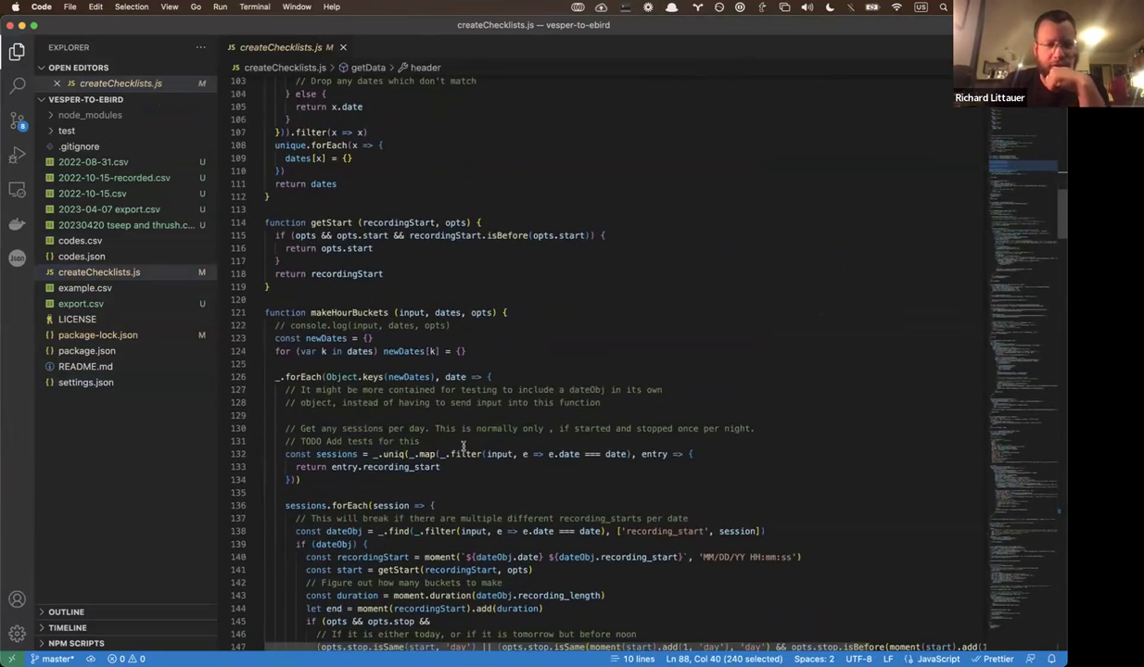
{"action": "scroll", "coordinate": [461, 445], "scroll_direction": "up", "scroll_amount": 8}
{"action": "left_click_drag", "start_coordinate": [347, 292], "coordinate": [396, 397]}
{"action": "scroll", "coordinate": [396, 397], "scroll_direction": "down", "scroll_amount": 10}
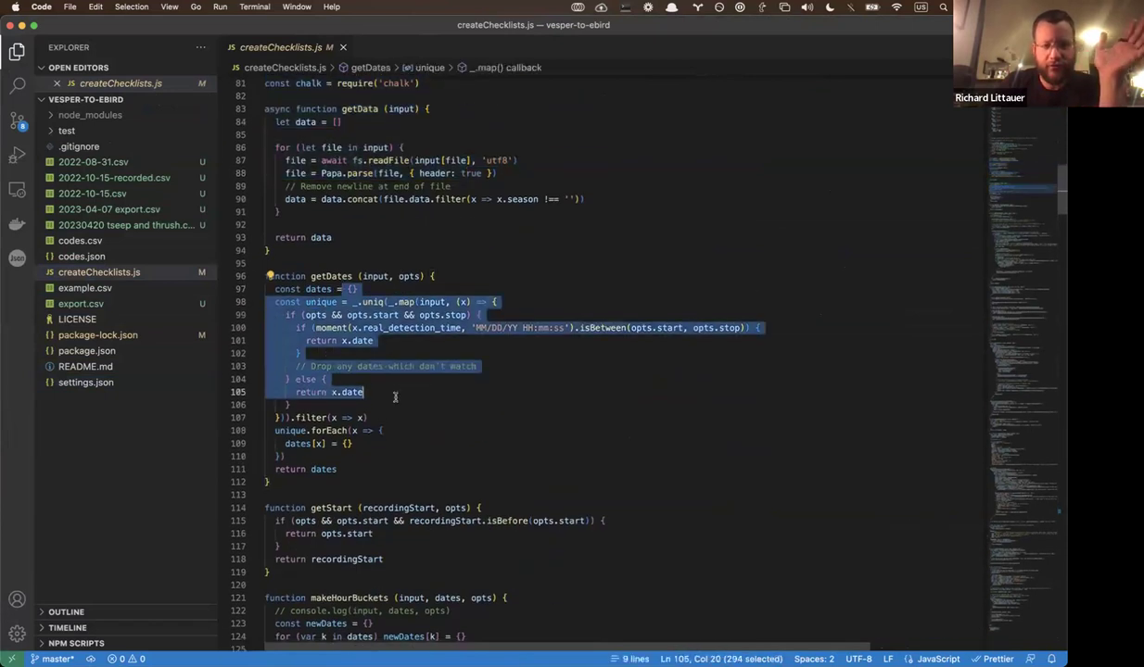
{"action": "left_click_drag", "start_coordinate": [403, 306], "coordinate": [290, 245]}
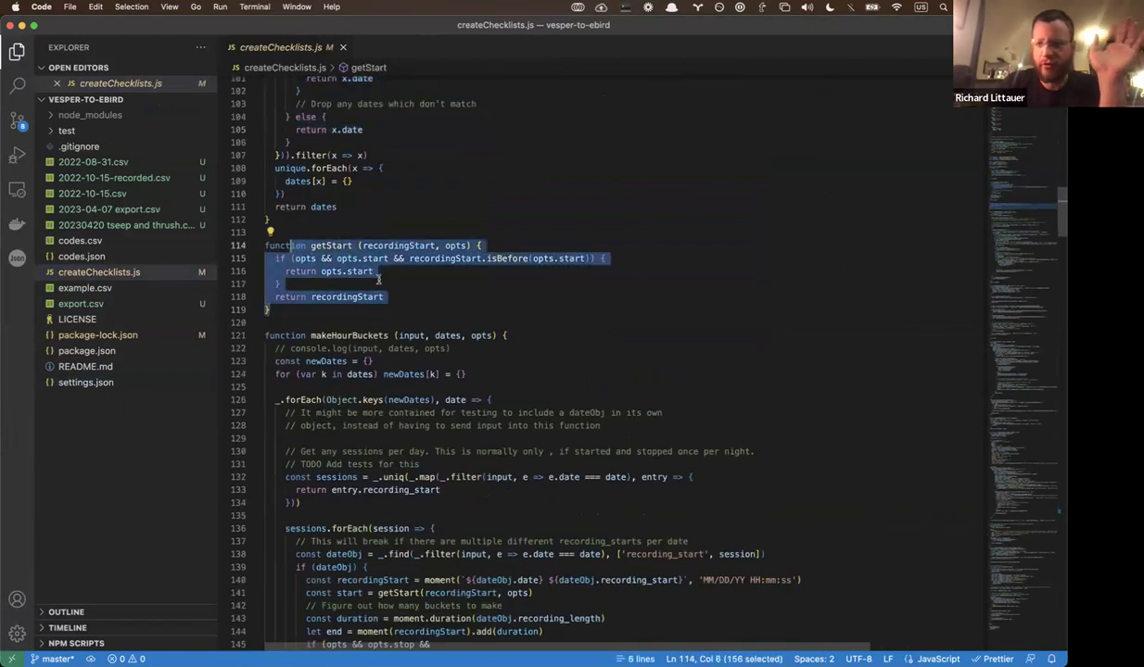
- Examine how makeHourBuckets splits sessions by hour and how getDuration works out recording start and end
{"action": "scroll", "coordinate": [378, 280], "scroll_direction": "down", "scroll_amount": 9}
{"action": "left_click_drag", "start_coordinate": [316, 115], "coordinate": [389, 296]}
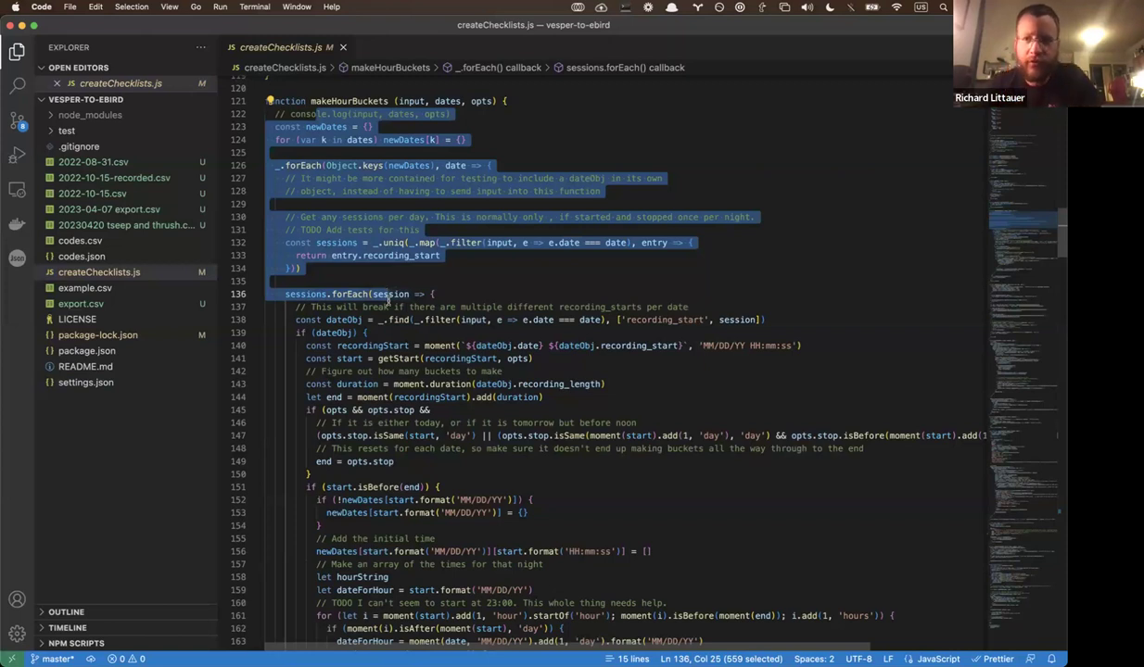
{"action": "scroll", "coordinate": [388, 299], "scroll_direction": "down", "scroll_amount": 2}
{"action": "scroll", "coordinate": [389, 299], "scroll_direction": "down", "scroll_amount": 1}
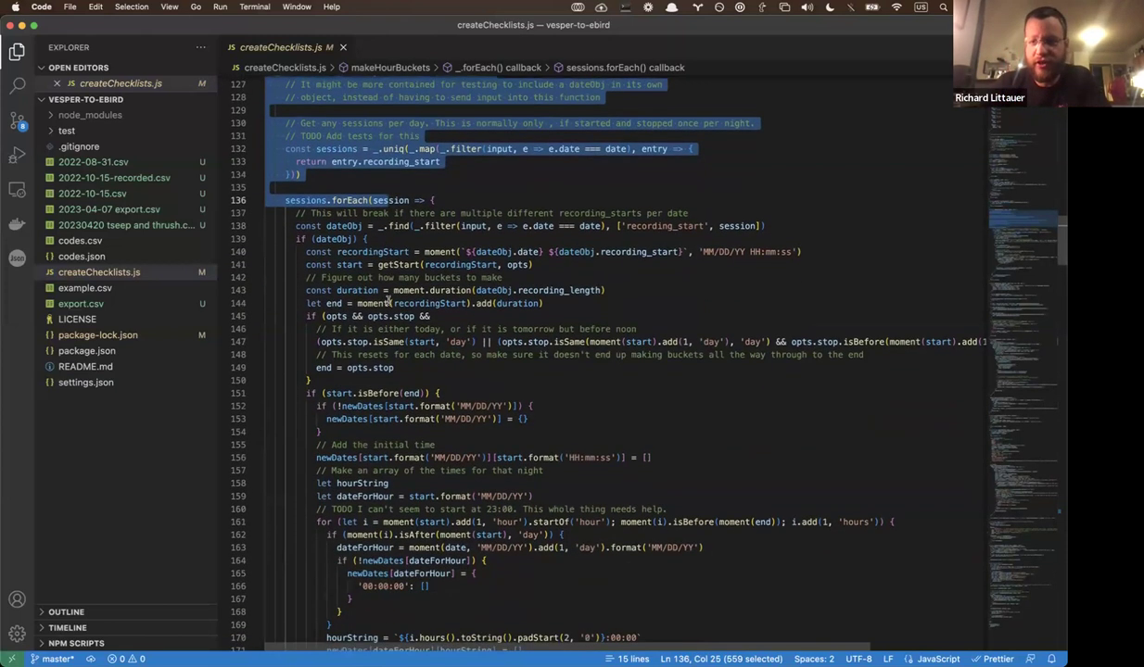
{"action": "scroll", "coordinate": [388, 300], "scroll_direction": "down", "scroll_amount": 10}
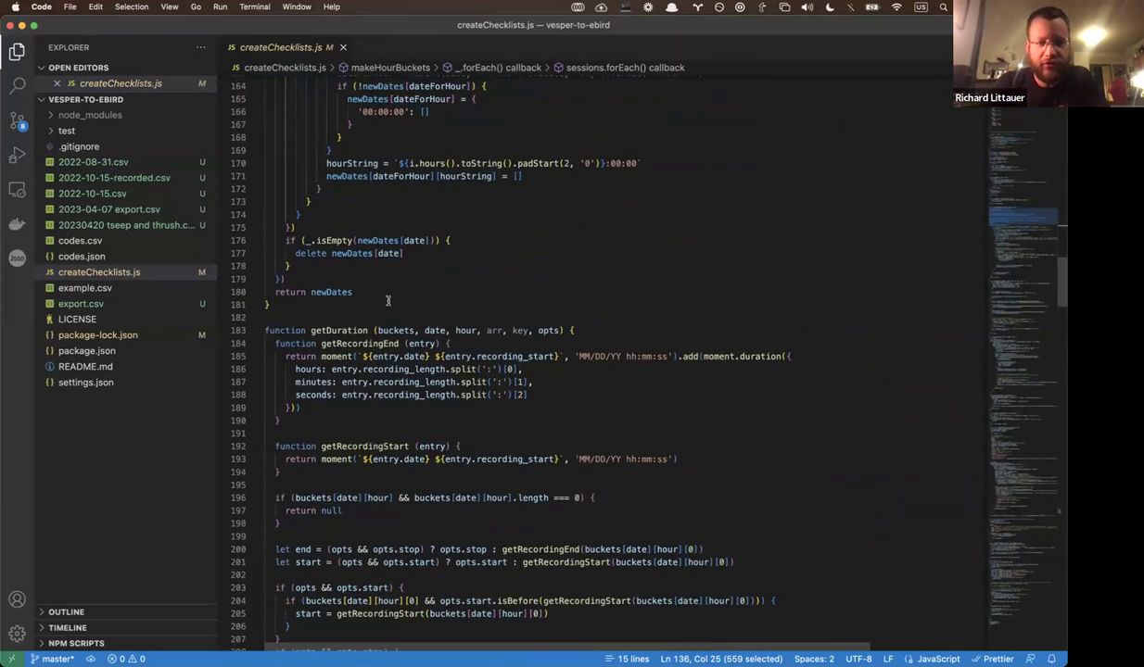
{"action": "scroll", "coordinate": [388, 300], "scroll_direction": "down", "scroll_amount": 3}
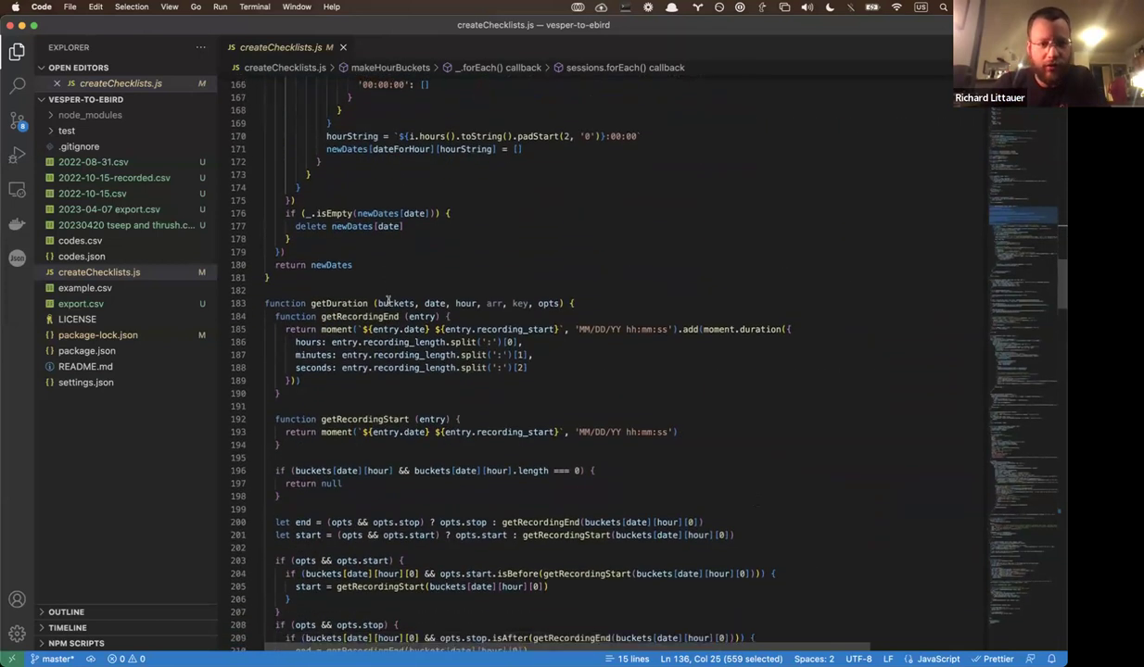
{"action": "left_click_drag", "start_coordinate": [320, 206], "coordinate": [332, 230]}
{"action": "left_click", "coordinate": [364, 271]}
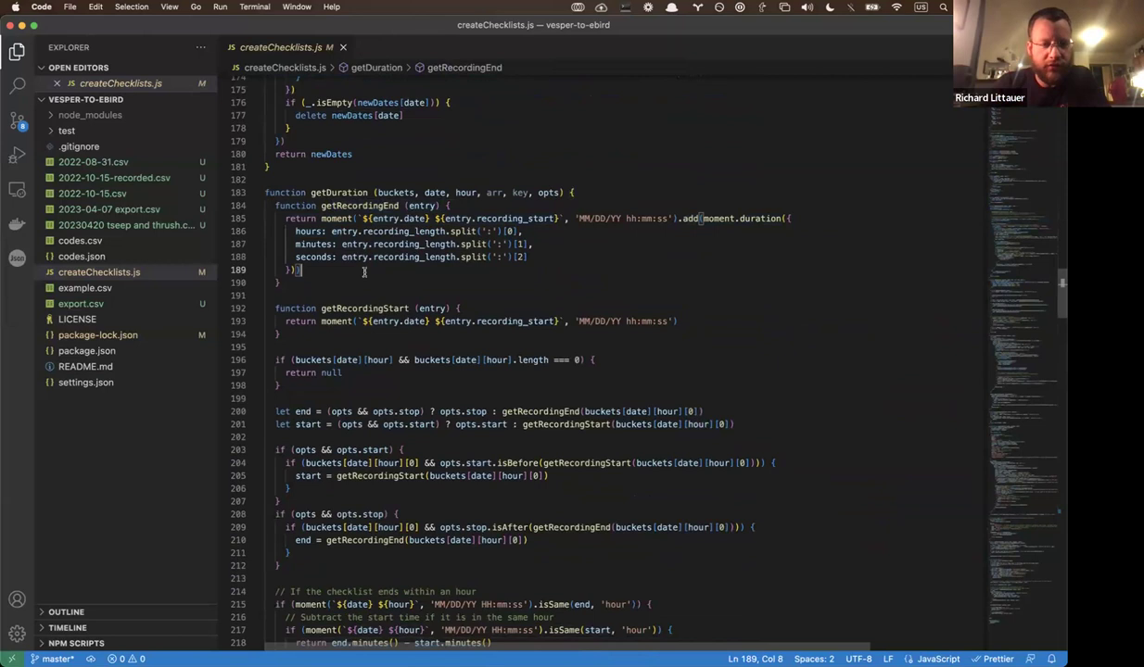
{"action": "scroll", "coordinate": [323, 214], "scroll_direction": "down", "scroll_amount": 4}
{"action": "left_click", "coordinate": [335, 216]}
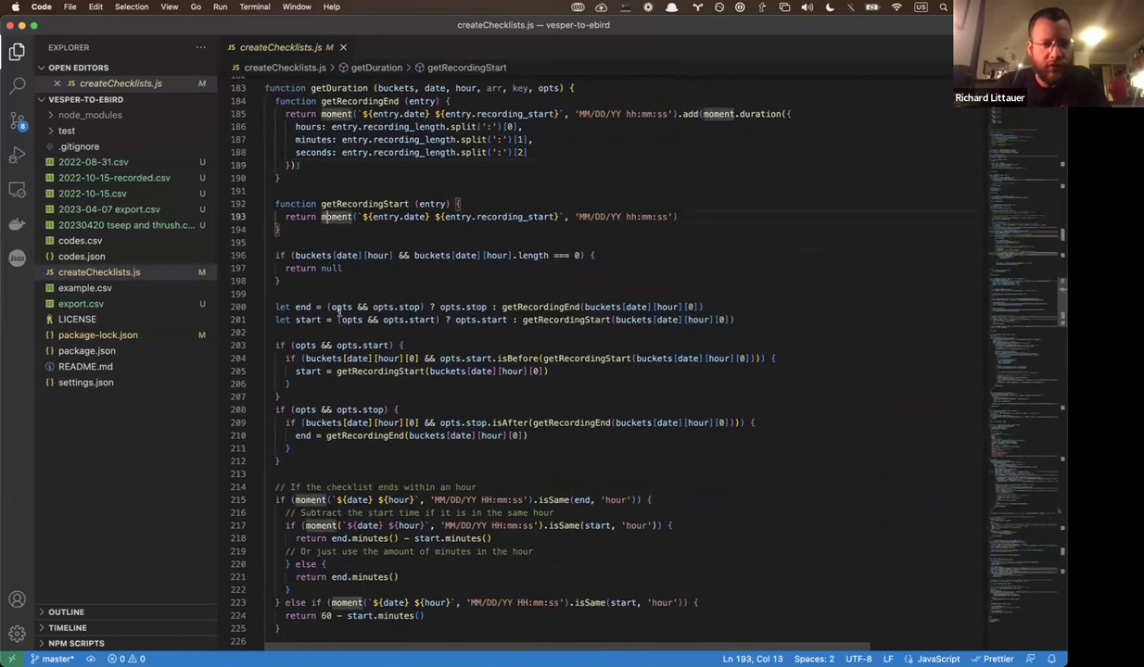
- Examine the printResults and estimateBirdsCalling functions in createChecklists.js
{"action": "scroll", "coordinate": [339, 314], "scroll_direction": "down", "scroll_amount": 12}
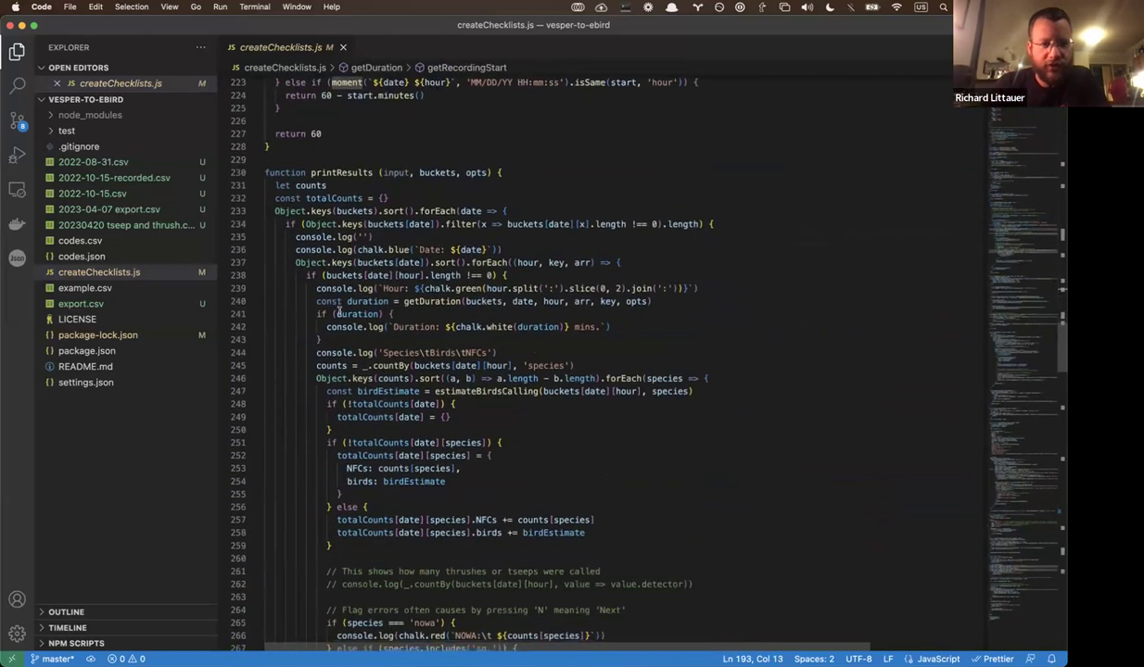
{"action": "scroll", "coordinate": [338, 315], "scroll_direction": "down", "scroll_amount": 2}
{"action": "left_click_drag", "start_coordinate": [295, 164], "coordinate": [415, 423]}
{"action": "scroll", "coordinate": [415, 428], "scroll_direction": "down", "scroll_amount": 4}
{"action": "scroll", "coordinate": [414, 428], "scroll_direction": "down", "scroll_amount": 6}
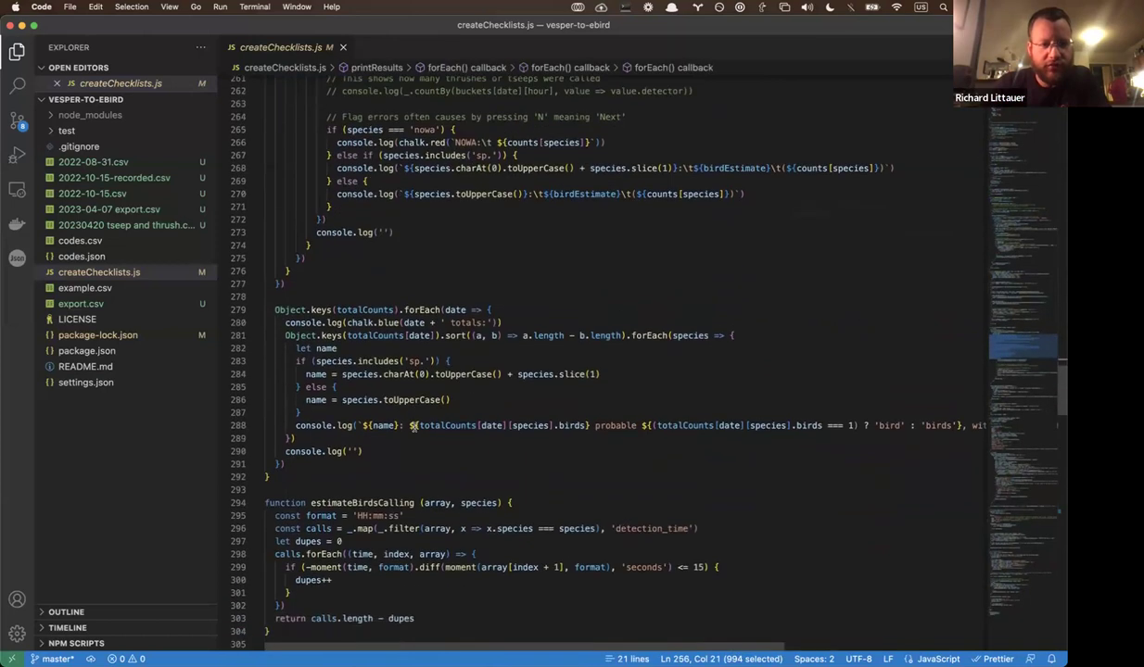
{"action": "scroll", "coordinate": [397, 406], "scroll_direction": "down", "scroll_amount": 9}
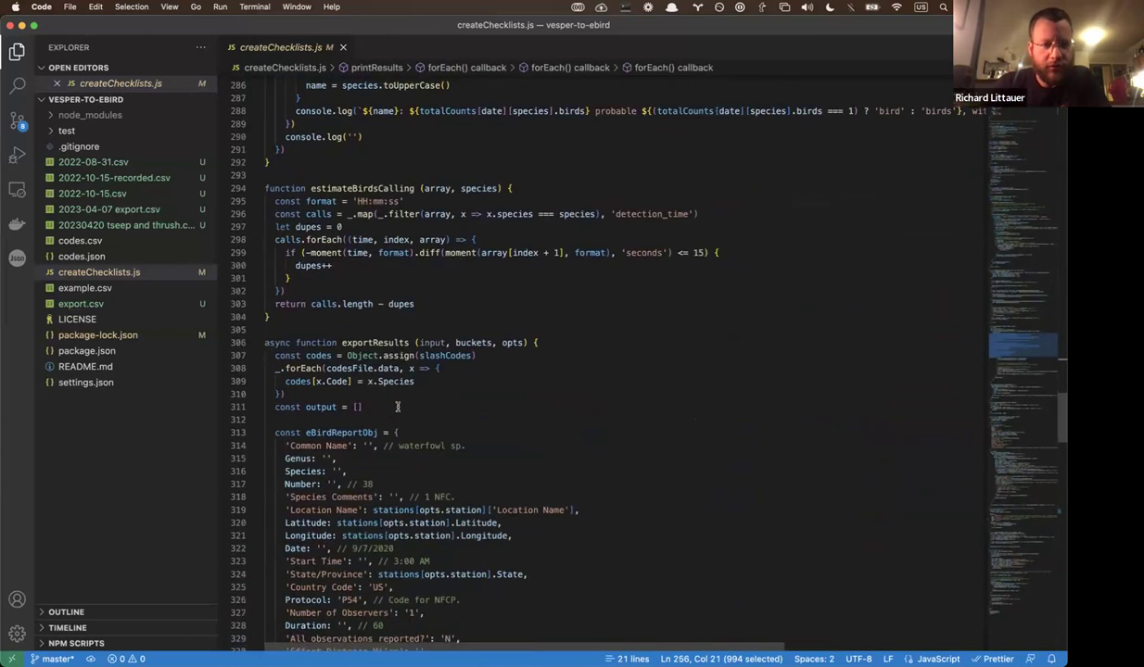
- Examine the eBirdReportObj fields in exportResults and the remaining code through the end of createChecklists.js
{"action": "scroll", "coordinate": [398, 406], "scroll_direction": "down", "scroll_amount": 7}
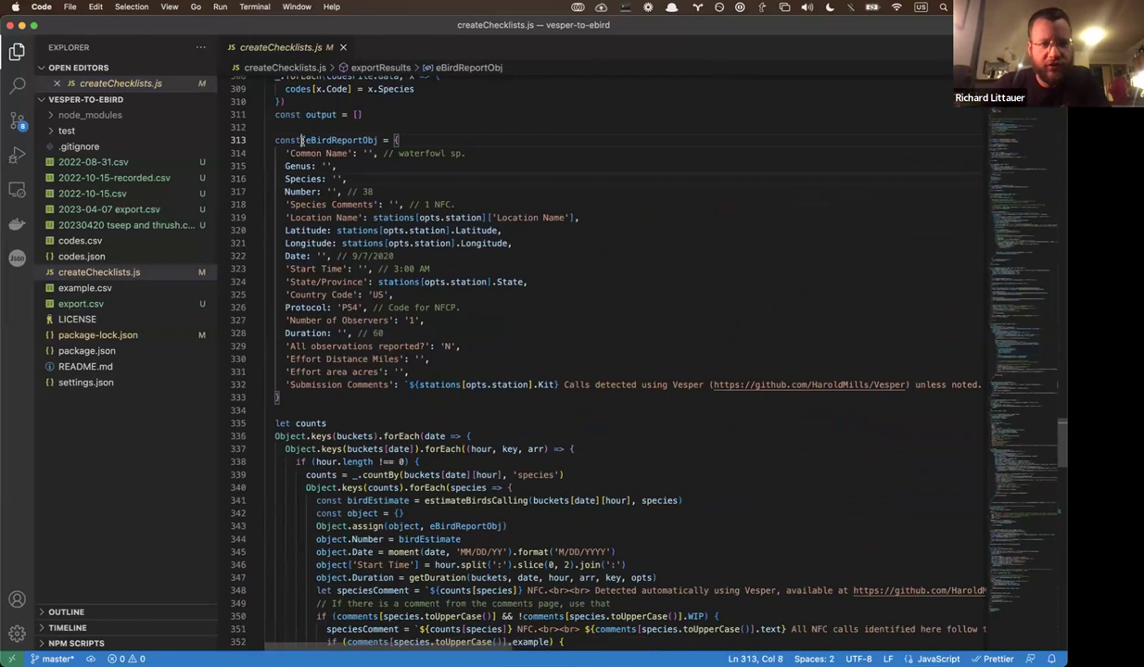
{"action": "left_click_drag", "start_coordinate": [306, 140], "coordinate": [417, 394]}
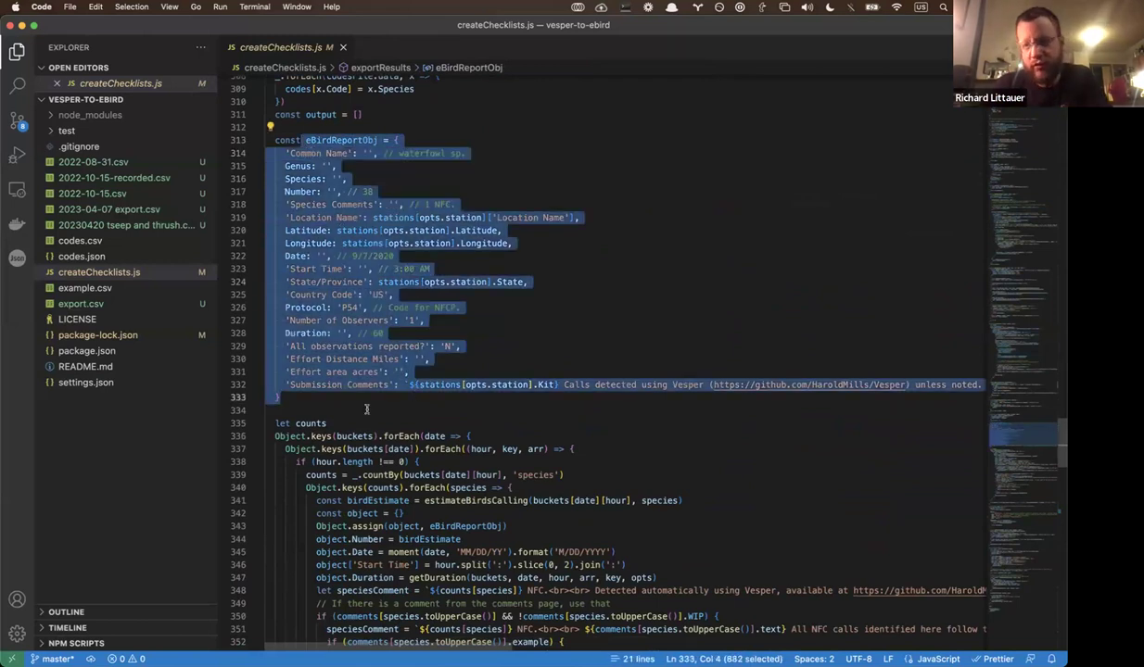
{"action": "left_click_drag", "start_coordinate": [366, 408], "coordinate": [274, 132]}
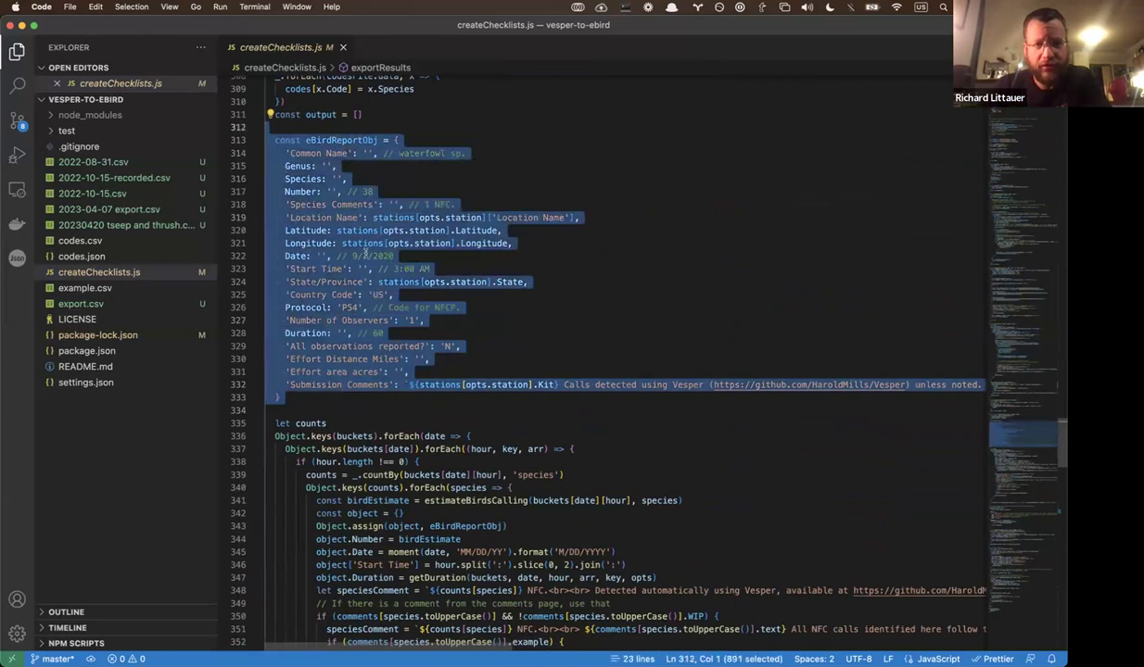
{"action": "left_click", "coordinate": [391, 282]}
{"action": "scroll", "coordinate": [391, 284], "scroll_direction": "down", "scroll_amount": 5}
{"action": "scroll", "coordinate": [392, 284], "scroll_direction": "down", "scroll_amount": 5}
{"action": "scroll", "coordinate": [366, 308], "scroll_direction": "down", "scroll_amount": 6}
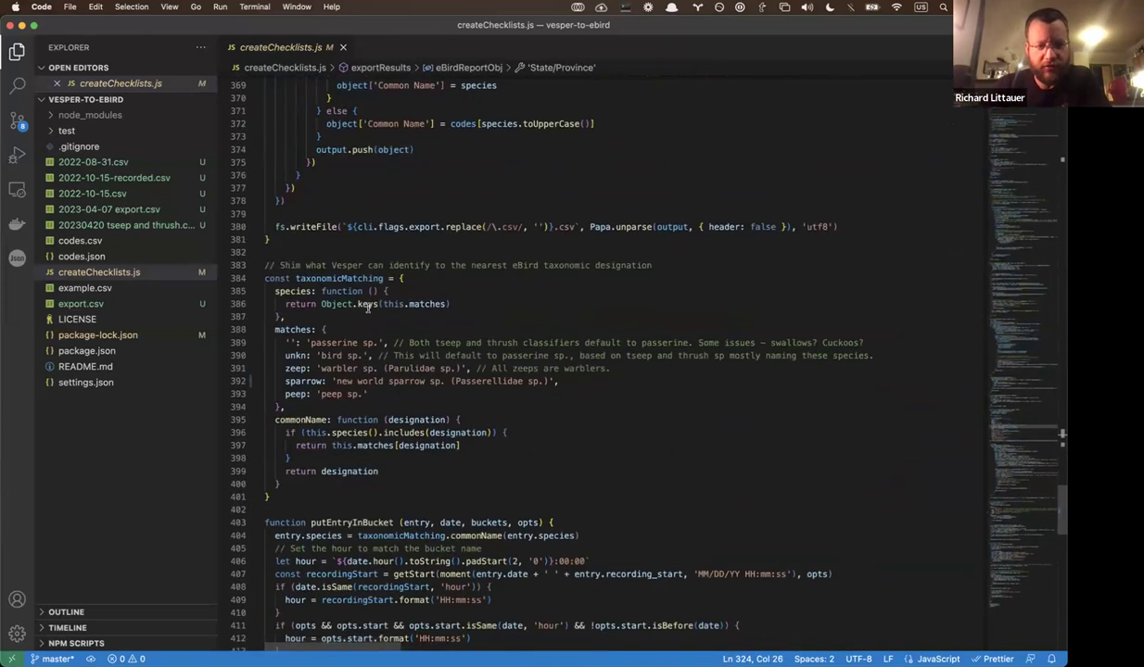
{"action": "scroll", "coordinate": [371, 326], "scroll_direction": "down", "scroll_amount": 12}
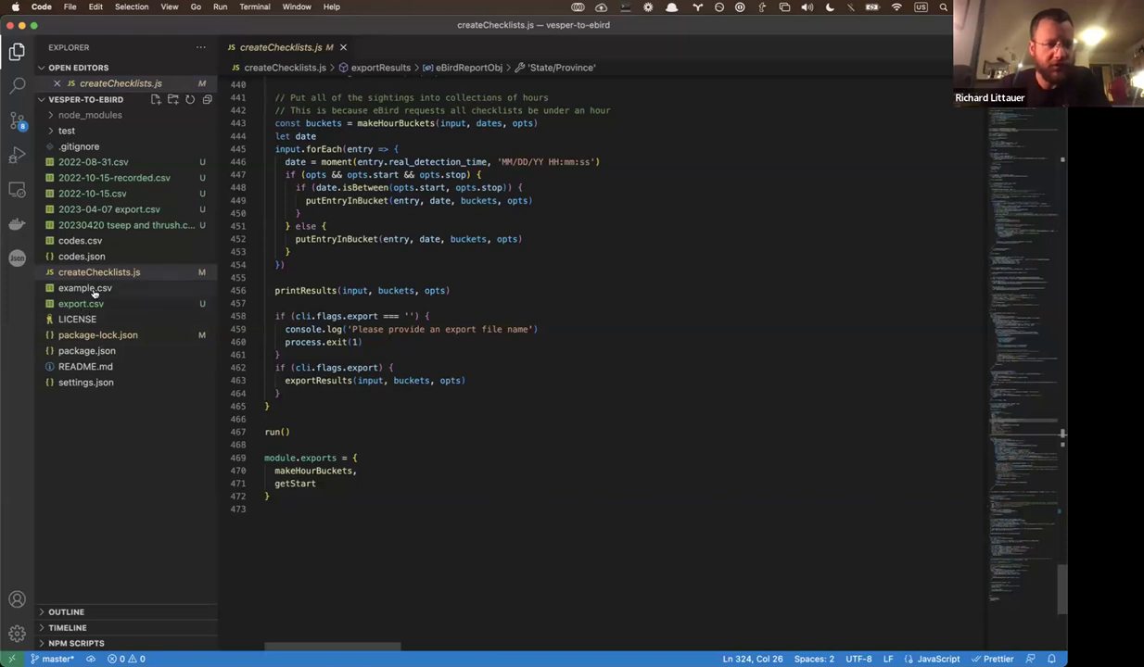
- Switch to iTerm2 and recall the previous node createChecklists.js command from the shell history
{"action": "key", "text": "super+Tab"}
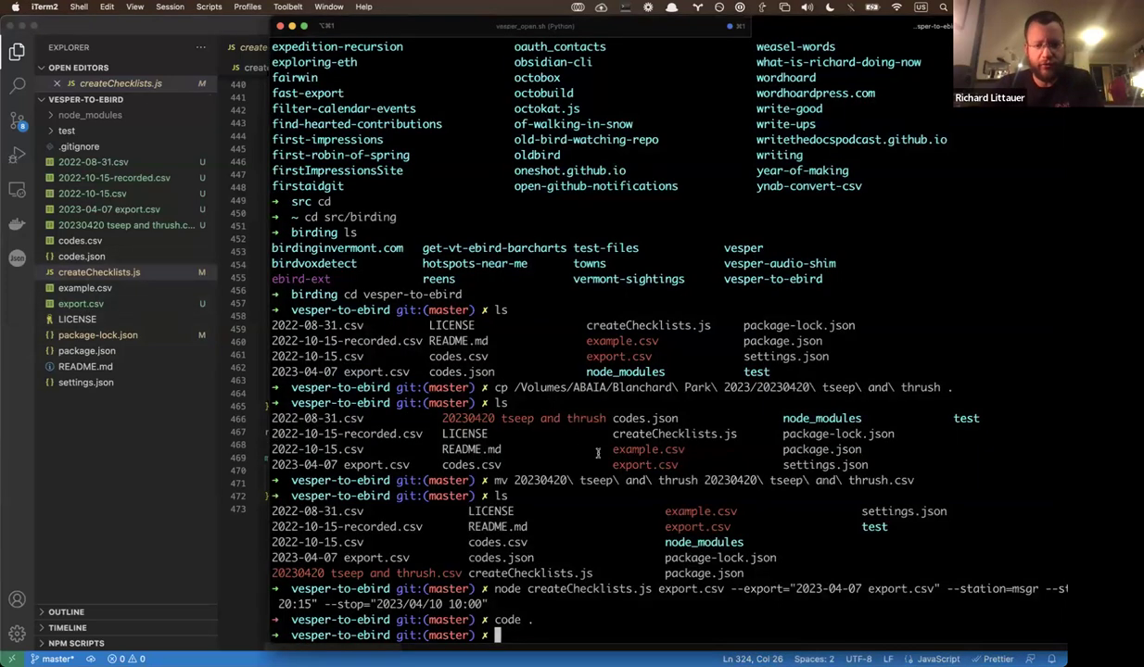
{"action": "key", "text": "ctrl+r"}
{"action": "type", "text": "node"}
{"action": "key", "text": "ctrl+r"}
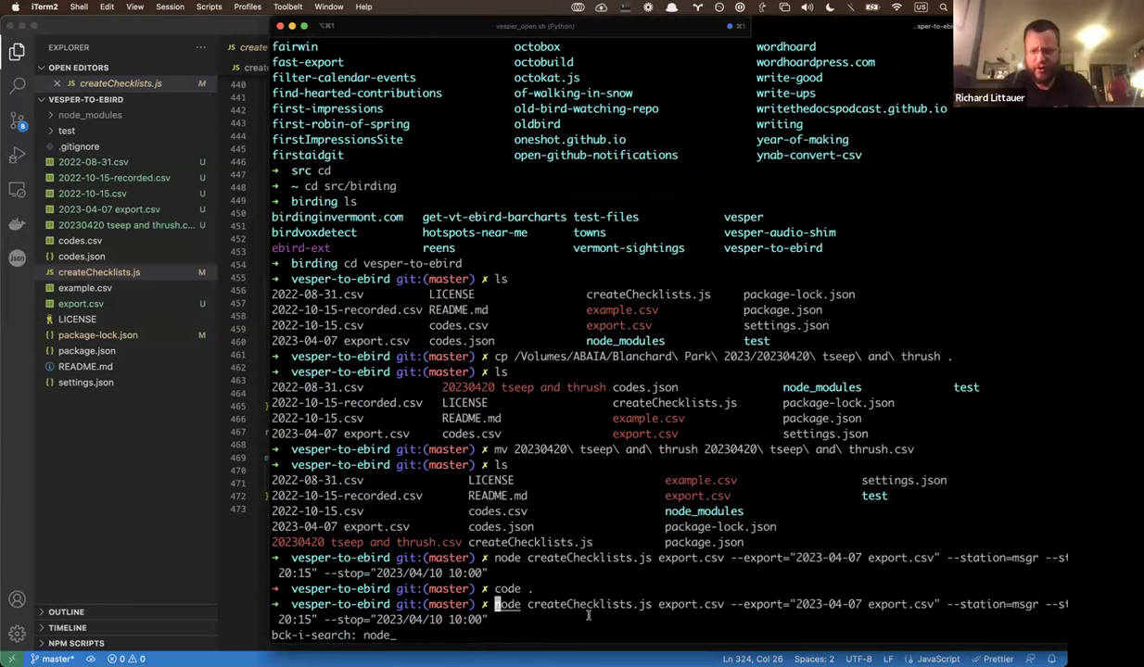
- Replace the input file in the recalled command with 20230420 tseep and thrush.csv
{"action": "key", "text": "Right"}
{"action": "key", "text": "Right"}
{"action": "key", "text": "Right"}
{"action": "key", "text": "Right"}
{"action": "key", "text": "Right"}
{"action": "key", "text": "Right"}
{"action": "key", "text": "Right"}
{"action": "key", "text": "Right"}
{"action": "key", "text": "Right"}
{"action": "key", "text": "Right"}
{"action": "key", "text": "Right"}
{"action": "key", "text": "Right"}
{"action": "key", "text": "Right"}
{"action": "key", "text": "Right"}
{"action": "key", "text": "Right"}
{"action": "key", "text": "Right"}
{"action": "key", "text": "Right"}
{"action": "key", "text": "Right"}
{"action": "key", "text": "Right"}
{"action": "key", "text": "Right"}
{"action": "key", "text": "Delete"}
{"action": "key", "text": "Delete"}
{"action": "key", "text": "Delete"}
{"action": "key", "text": "BackSpace"}
{"action": "key", "text": "BackSpace"}
{"action": "key", "text": "BackSpace"}
{"action": "key", "text": "BackSpace"}
{"action": "key", "text": "BackSpace"}
{"action": "key", "text": "BackSpace"}
{"action": "key", "text": "BackSpace"}
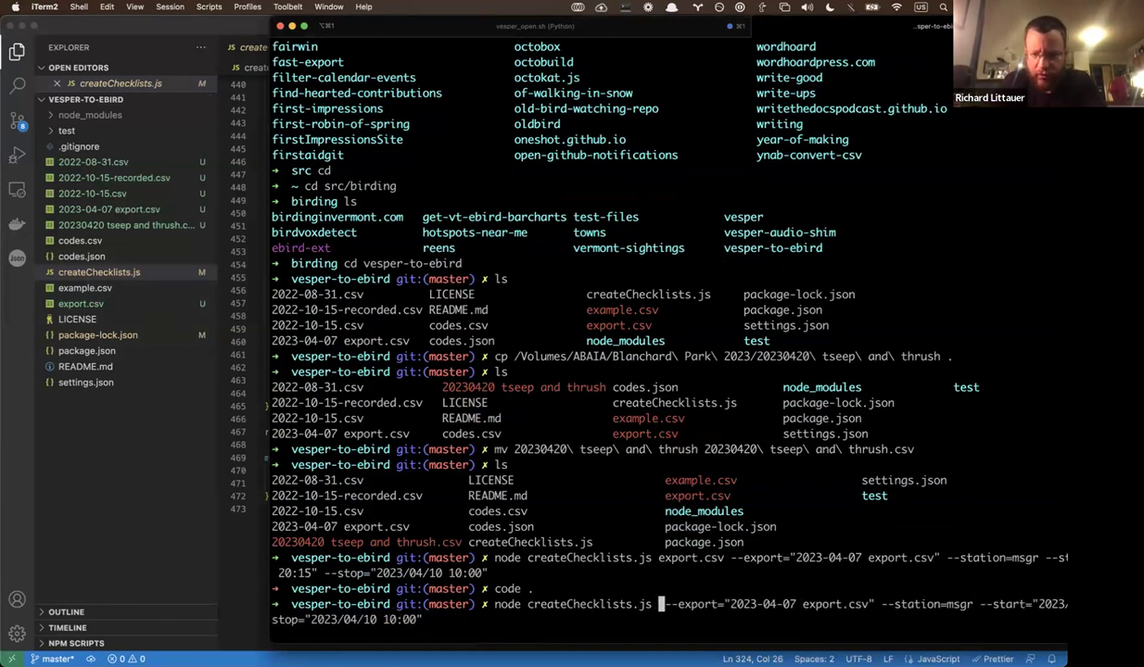
{"action": "type", "text": "2023"}
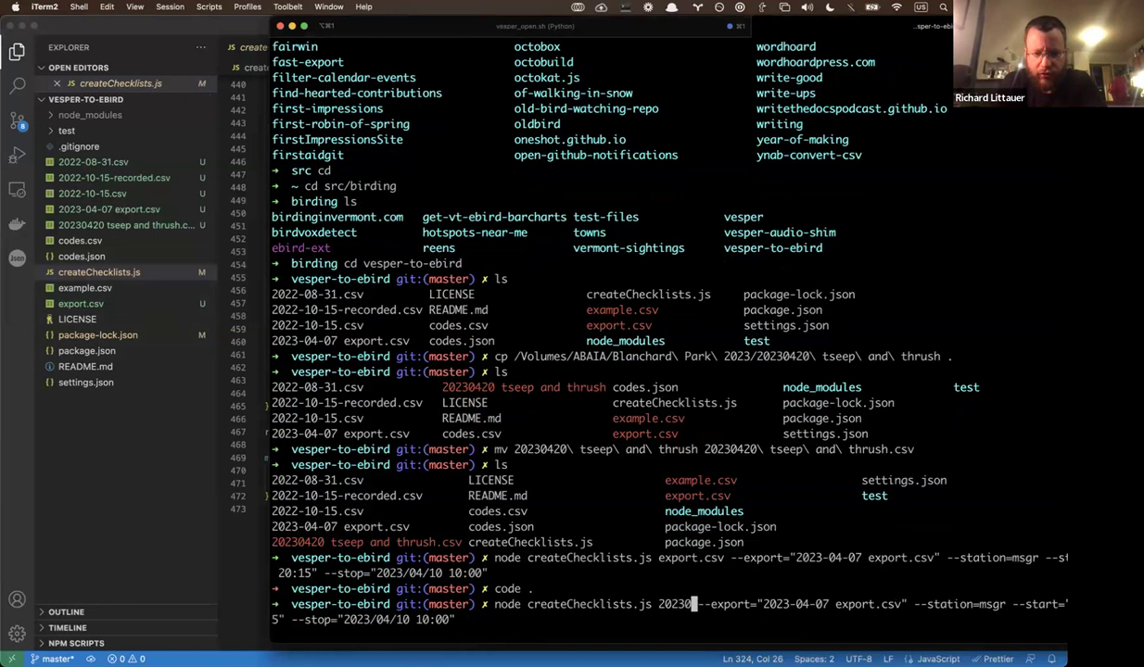
{"action": "type", "text": "0"}
{"action": "key", "text": "Tab"}
{"action": "key", "text": "Delete"}
- Change the date in the command's --export file name to 2023-04-21
{"action": "key", "text": "Right"}
{"action": "key", "text": "Right"}
{"action": "key", "text": "Right"}
{"action": "key", "text": "Right"}
{"action": "key", "text": "Right"}
{"action": "key", "text": "Right"}
{"action": "key", "text": "Right"}
{"action": "key", "text": "Right"}
{"action": "key", "text": "Right"}
{"action": "key", "text": "Right"}
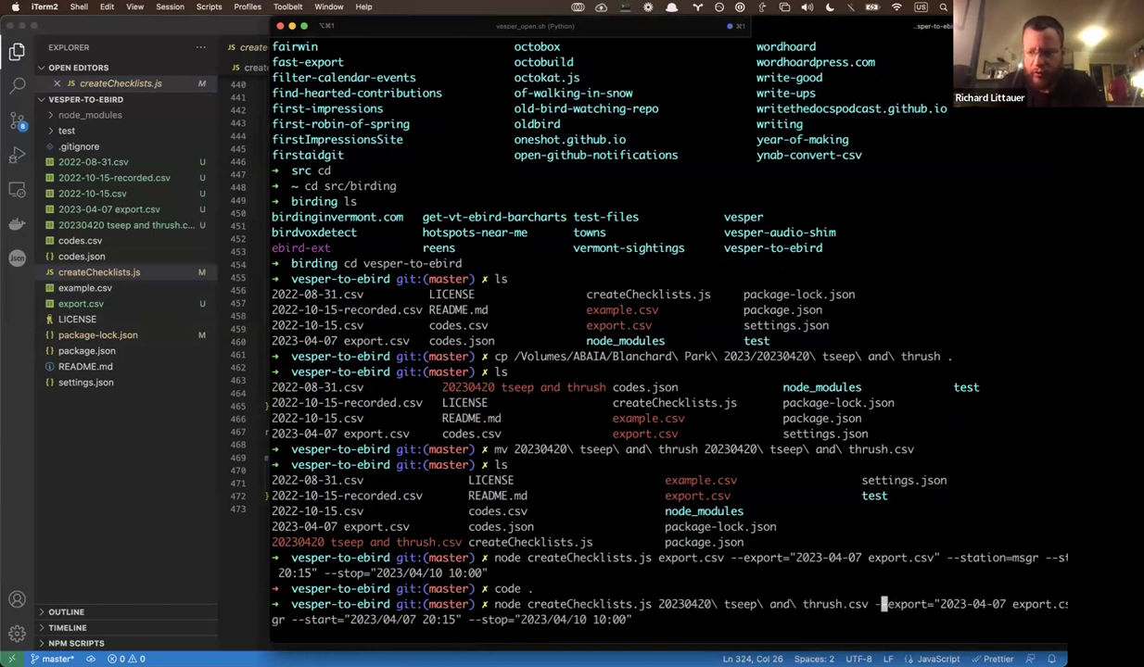
{"action": "key", "text": "Right"}
{"action": "key", "text": "Right"}
{"action": "key", "text": "Right"}
{"action": "key", "text": "Right"}
{"action": "key", "text": "Right"}
{"action": "key", "text": "Right"}
{"action": "key", "text": "Right"}
{"action": "key", "text": "Right"}
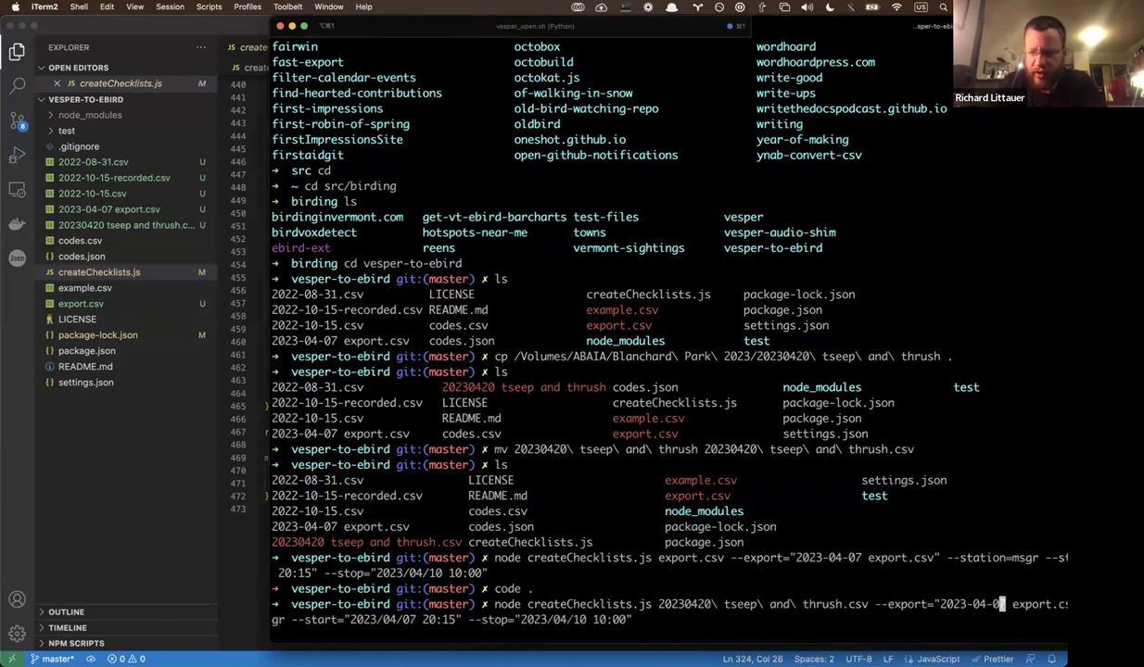
{"action": "key", "text": "Delete"}
{"action": "key", "text": "Delete"}
{"action": "type", "text": "21"}
- Change the date in the command's --start option to 2023/04/21
{"action": "key", "text": "Right"}
{"action": "key", "text": "Right"}
{"action": "key", "text": "Right"}
{"action": "key", "text": "Right"}
{"action": "key", "text": "Right"}
{"action": "key", "text": "Right"}
{"action": "key", "text": "Right"}
{"action": "key", "text": "Right"}
{"action": "key", "text": "Right"}
{"action": "key", "text": "Right"}
{"action": "key", "text": "Right"}
{"action": "key", "text": "Right"}
{"action": "key", "text": "Right"}
{"action": "key", "text": "Right"}
{"action": "key", "text": "Right"}
{"action": "key", "text": "Right"}
{"action": "key", "text": "Right"}
{"action": "key", "text": "Right"}
{"action": "key", "text": "Right"}
{"action": "key", "text": "Right"}
{"action": "key", "text": "Right"}
{"action": "key", "text": "Right"}
{"action": "key", "text": "Right"}
{"action": "key", "text": "Right"}
{"action": "key", "text": "Right"}
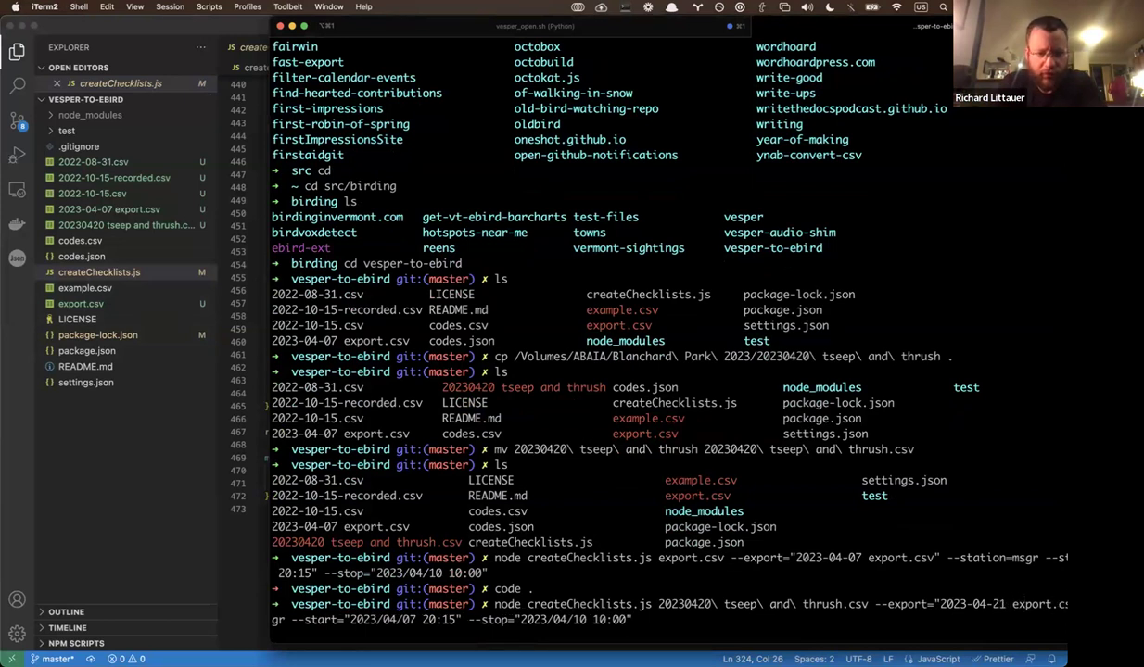
{"action": "key", "text": "Right"}
{"action": "key", "text": "Right"}
{"action": "key", "text": "Right"}
{"action": "key", "text": "Right"}
{"action": "key", "text": "Right"}
{"action": "key", "text": "Right"}
{"action": "key", "text": "Right"}
{"action": "key", "text": "Right"}
{"action": "key", "text": "Right"}
{"action": "key", "text": "Right"}
{"action": "key", "text": "Right"}
{"action": "key", "text": "Right"}
{"action": "key", "text": "Right"}
{"action": "key", "text": "Right"}
{"action": "key", "text": "Right"}
{"action": "key", "text": "Right"}
{"action": "key", "text": "Right"}
{"action": "key", "text": "Right"}
{"action": "key", "text": "Right"}
{"action": "key", "text": "Delete"}
{"action": "key", "text": "Delete"}
{"action": "type", "text": "21"}
{"action": "key", "text": "super+Tab"}
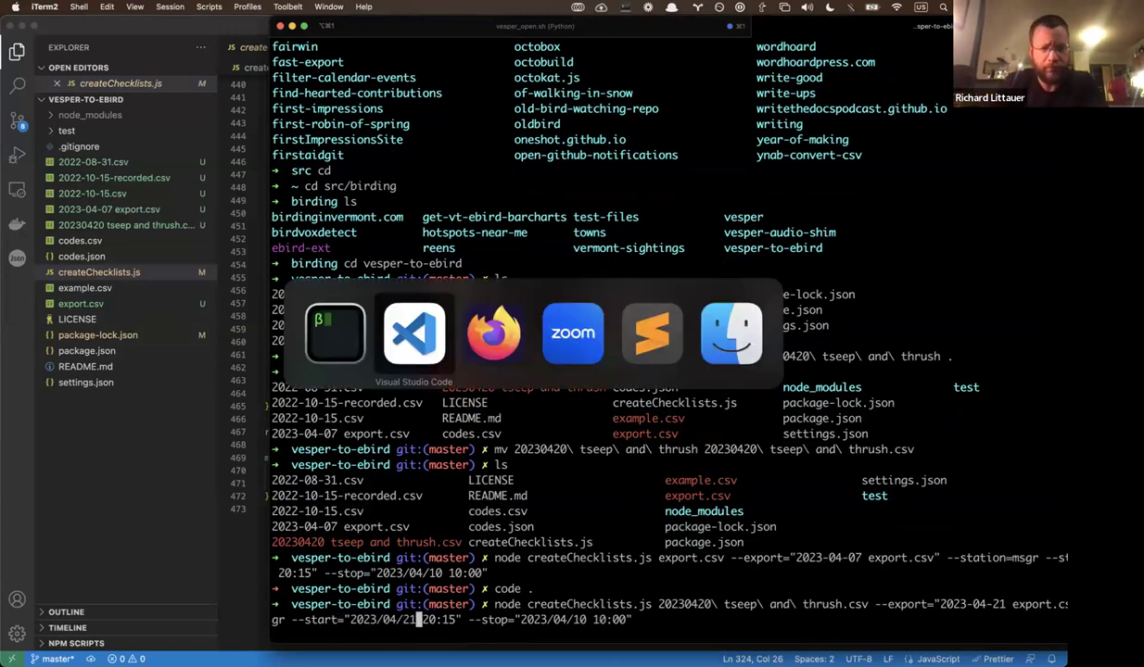
{"action": "type", "text": "timeand"}
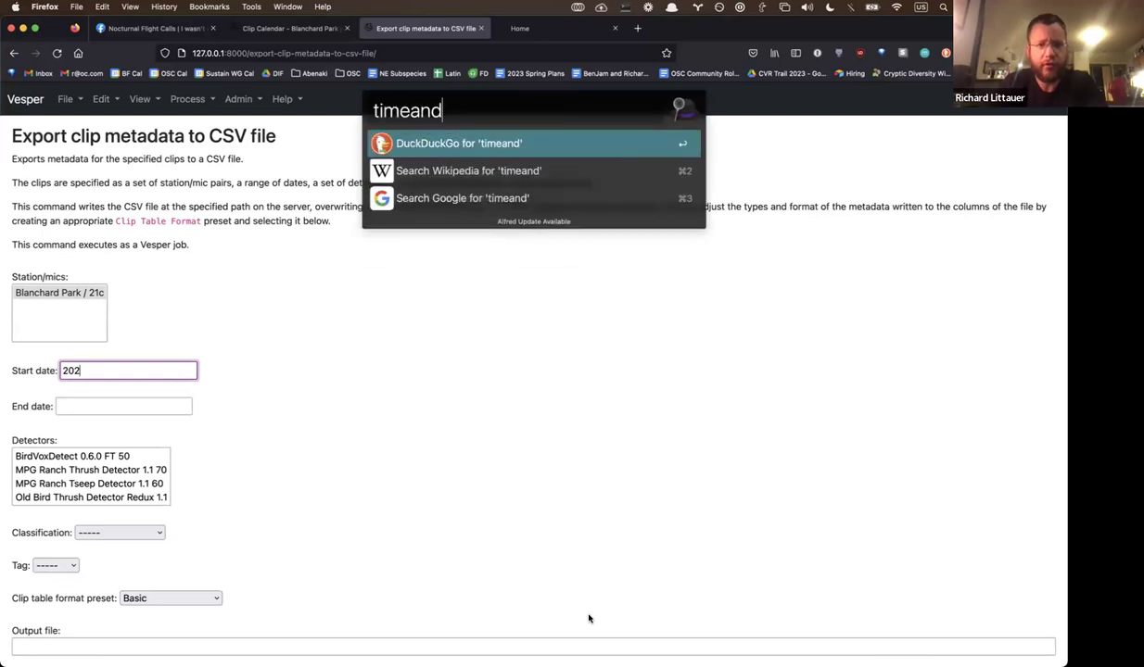
{"action": "key", "text": "alt+BackSpace"}
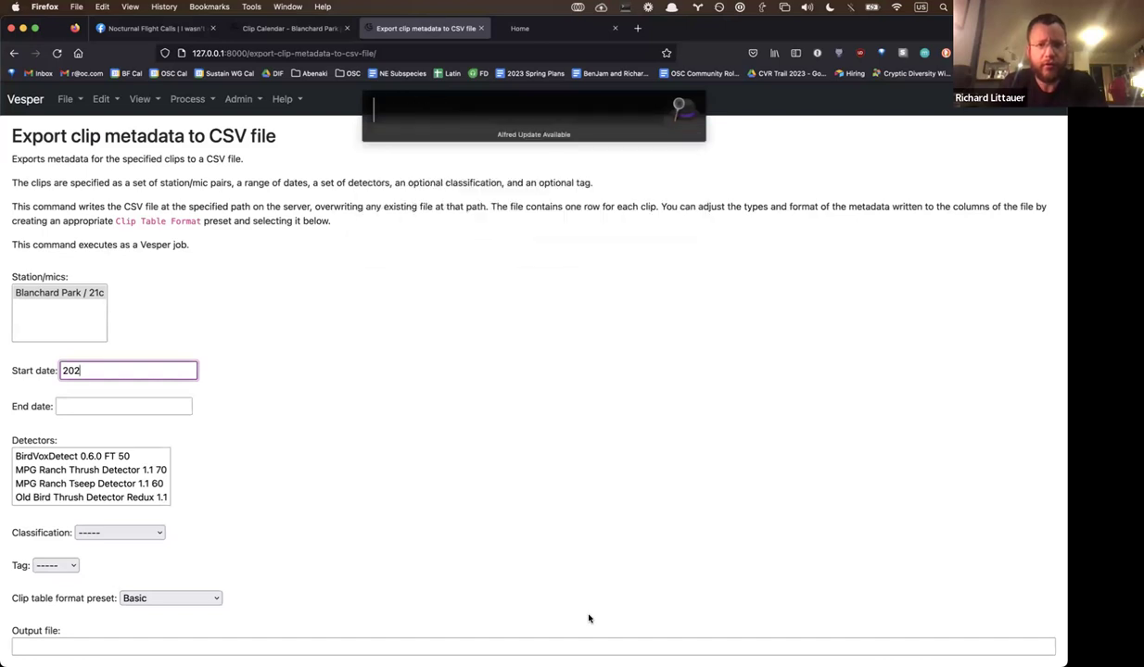
{"action": "type", "text": "time"}
{"action": "key", "text": "alt+BackSpace"}
{"action": "type", "text": "sunrise"}
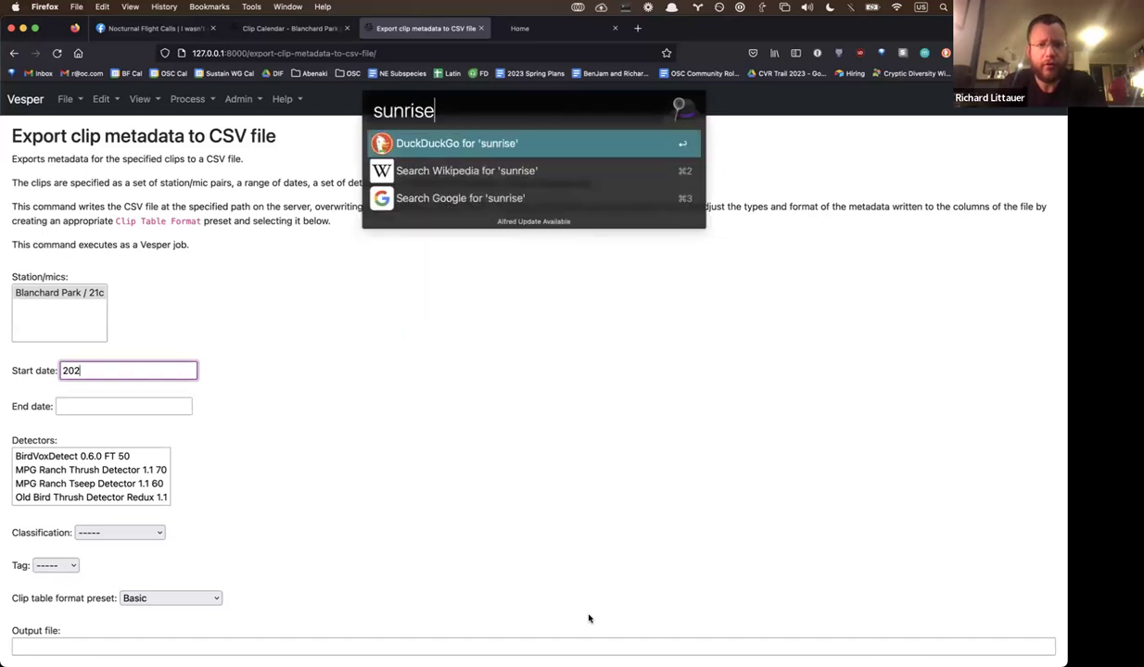
{"action": "key", "text": "alt+BackSpace"}
{"action": "type", "text": "suns"}
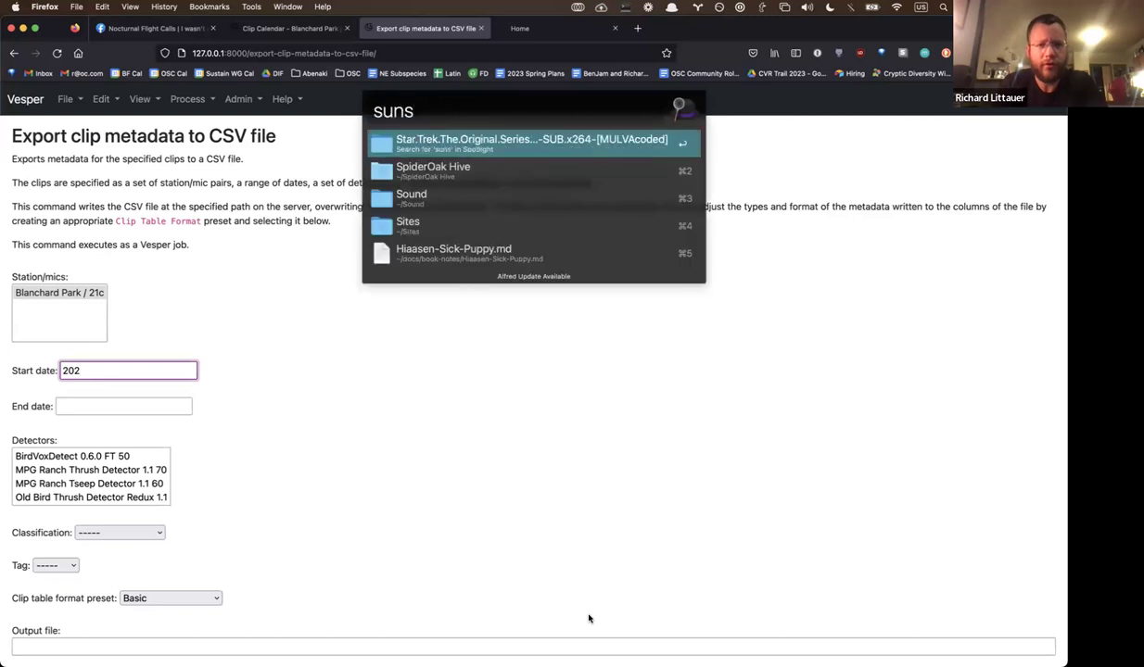
{"action": "key", "text": "alt+BackSpace"}
{"action": "type", "text": "twilight"}
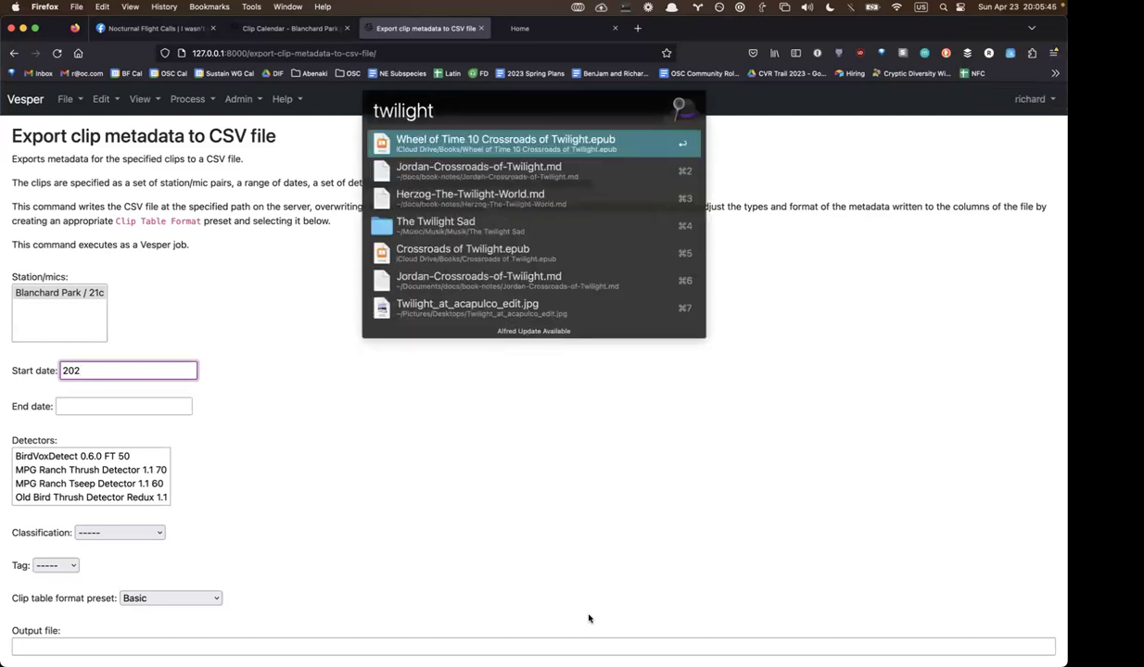
{"action": "key", "text": "alt+BackSpace"}
{"action": "type", "text": "tw"}
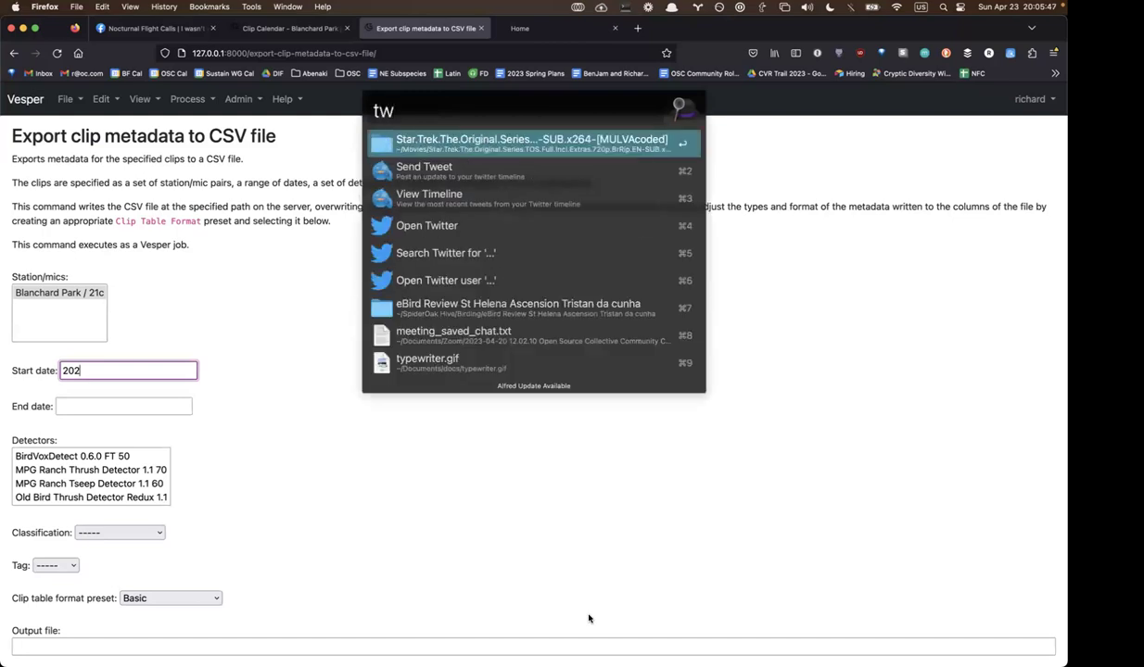
{"action": "key", "text": "alt+BackSpace"}
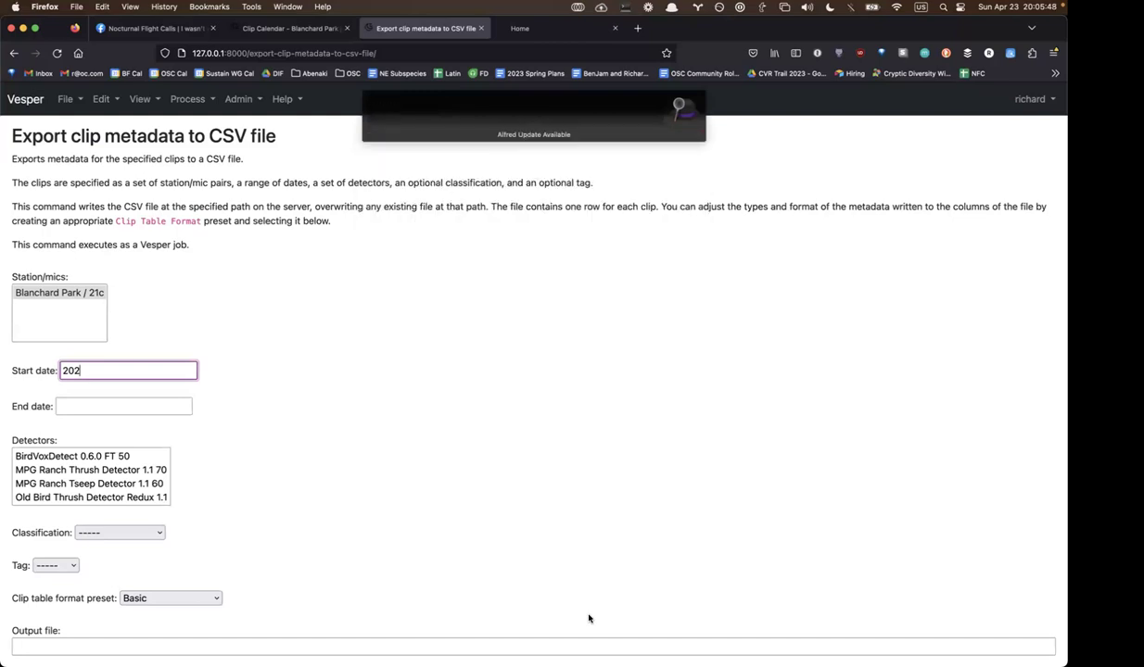
- Open timeanddate.com's sunrise and sunset times page for Montpelier in a new Firefox tab
{"action": "key", "text": "super+t"}
{"action": "type", "text": "tw"}
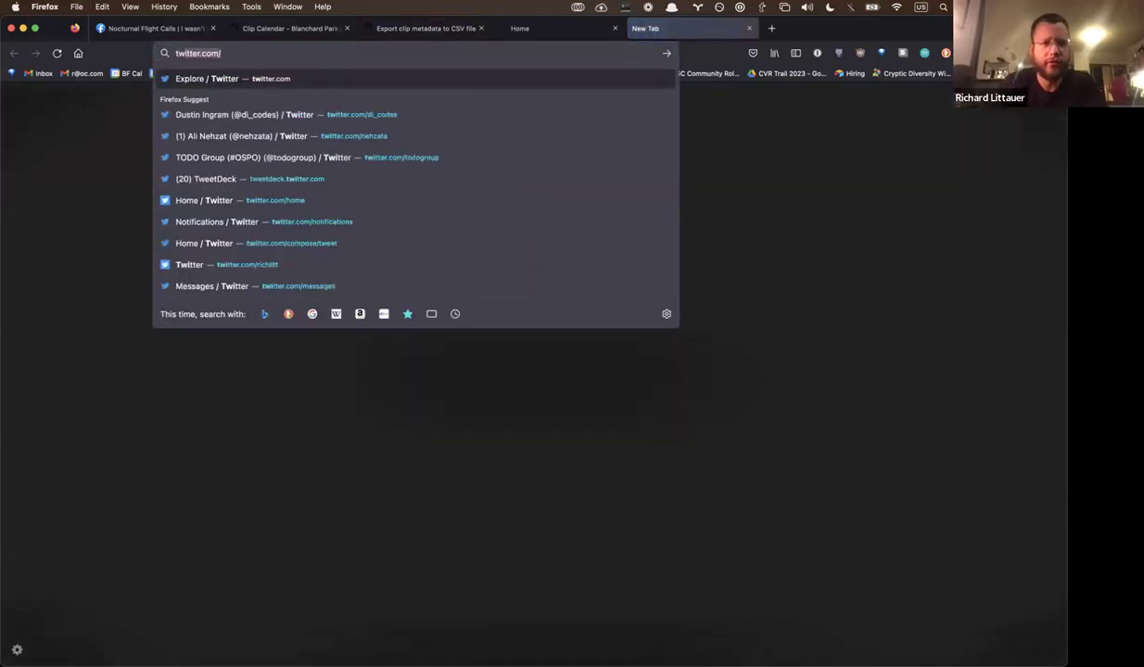
{"action": "type", "text": "ilight"}
{"action": "key", "text": "alt+BackSpace"}
{"action": "type", "text": "sunandmoo"}
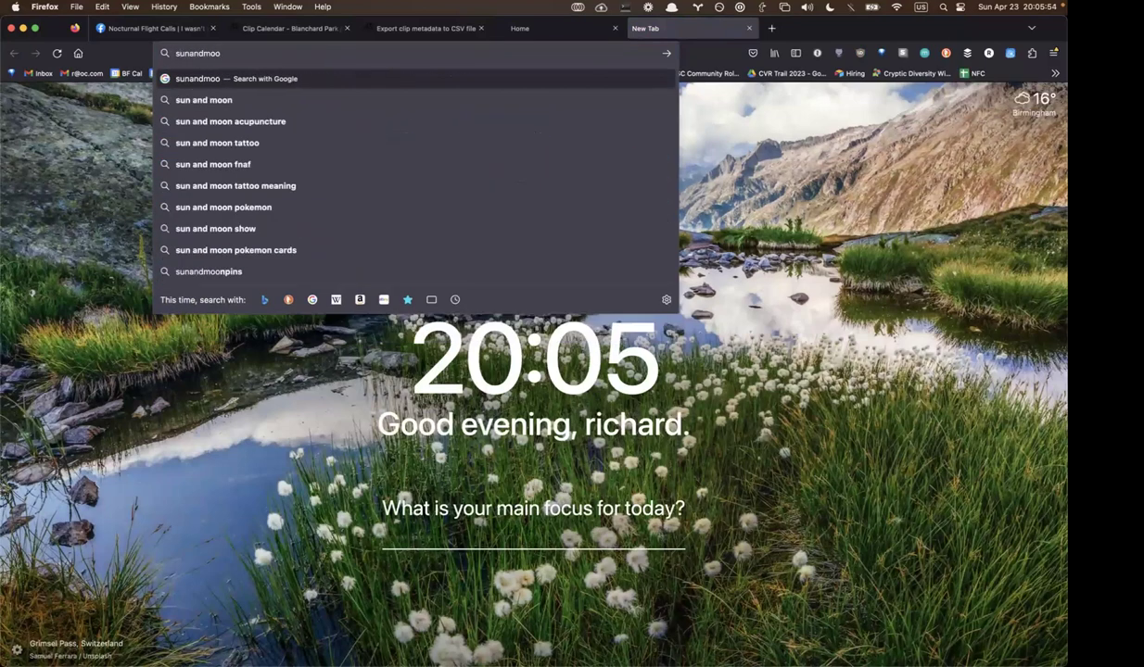
{"action": "key", "text": "alt+BackSpace"}
{"action": "type", "text": "sunand"}
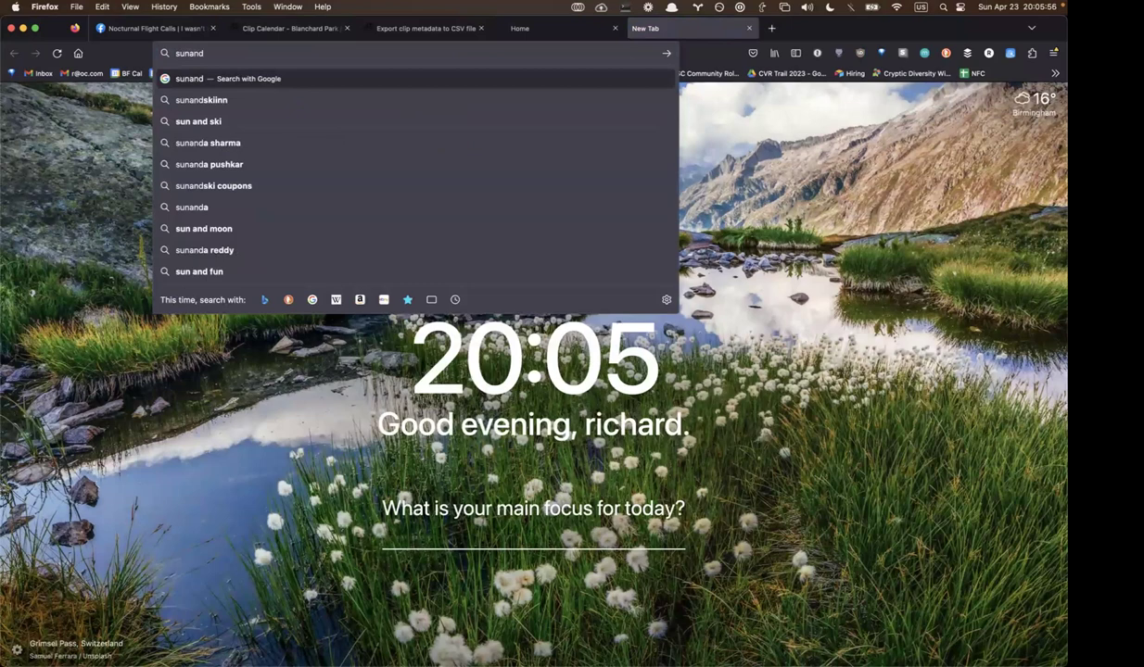
{"action": "key", "text": "BackSpace"}
{"action": "key", "text": "BackSpace"}
{"action": "key", "text": "BackSpace"}
{"action": "type", "text": "and"}
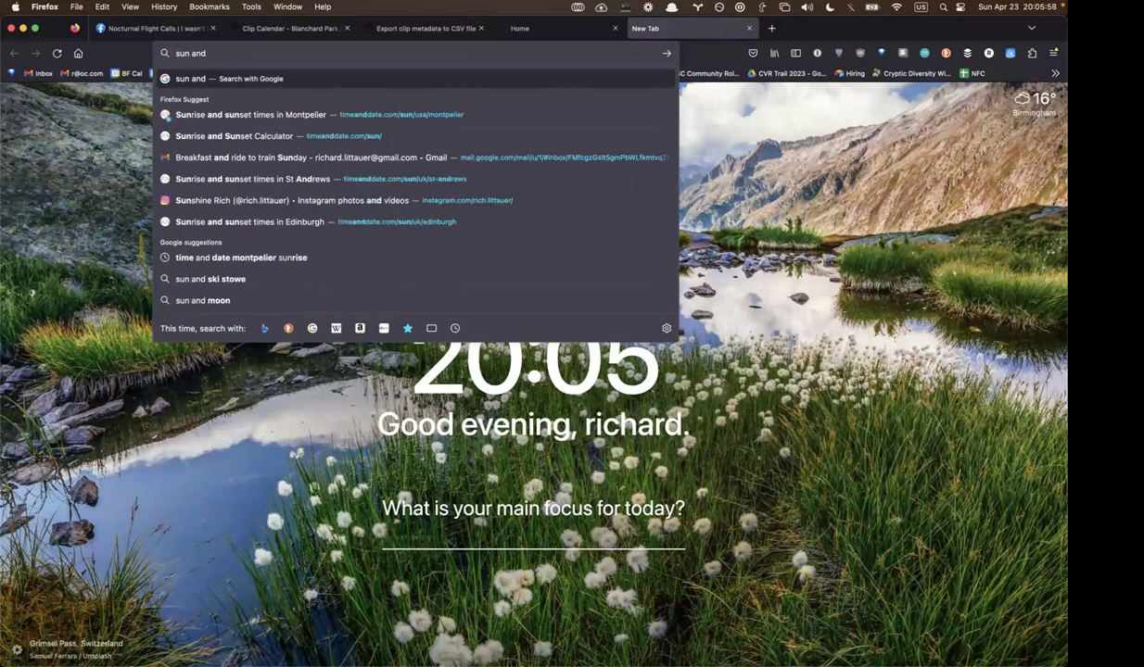
{"action": "key", "text": "Down"}
{"action": "key", "text": "Return"}
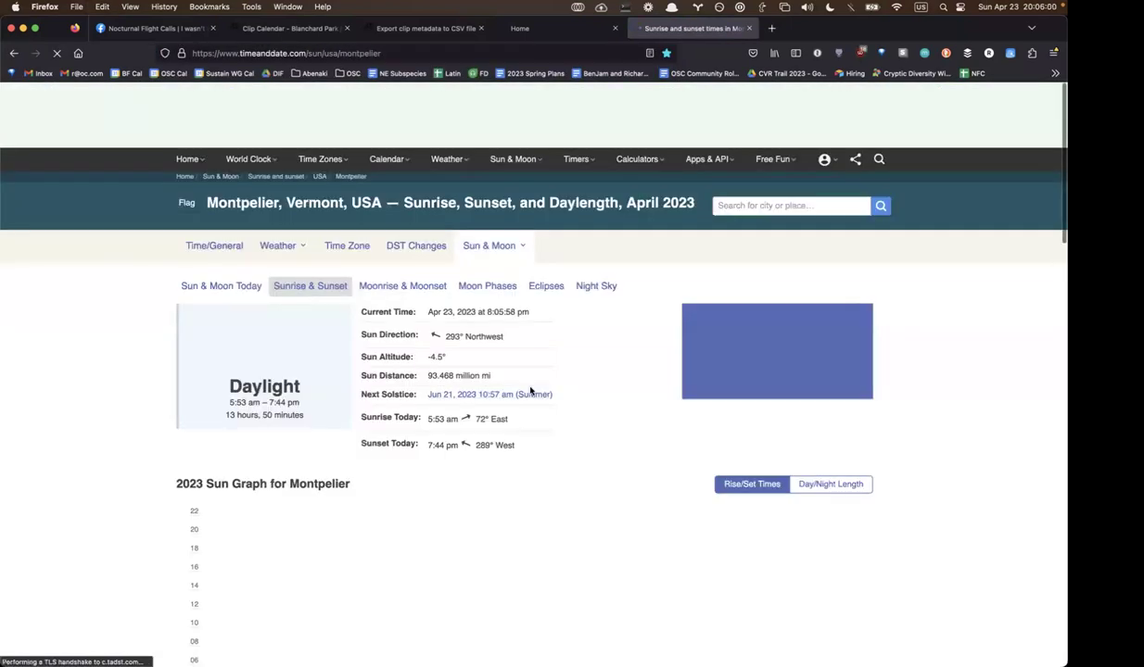
- Look up the twilight start and end times for April 21 and 22 in the April 2023 sun table
{"action": "scroll", "coordinate": [636, 416], "scroll_direction": "down", "scroll_amount": 10}
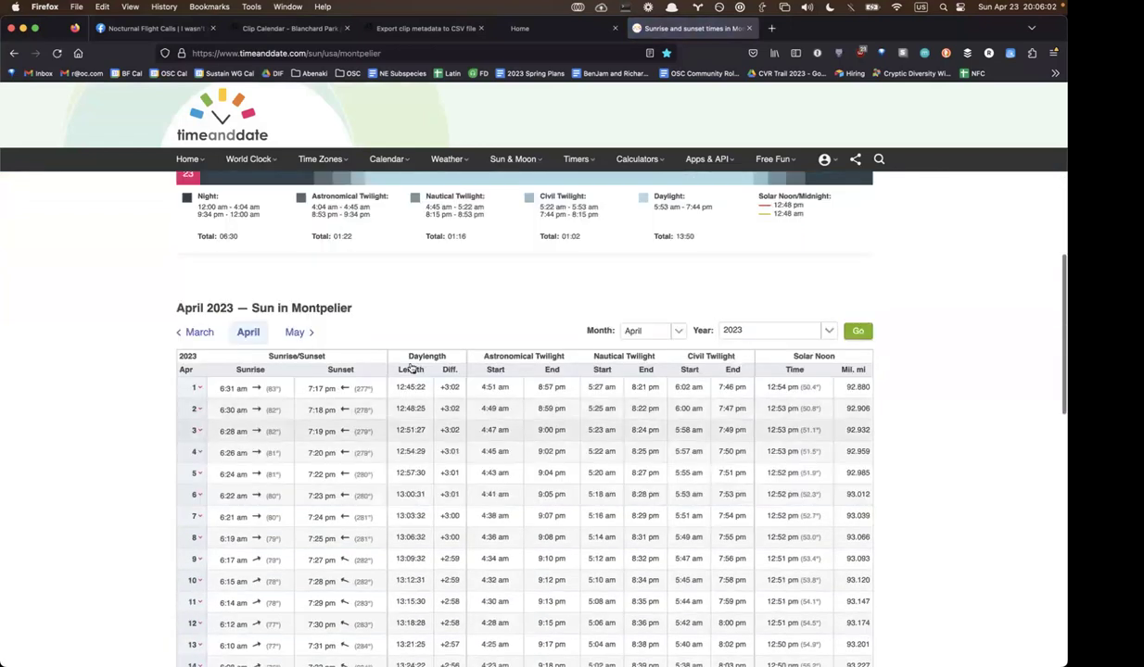
{"action": "scroll", "coordinate": [412, 368], "scroll_direction": "down", "scroll_amount": 3}
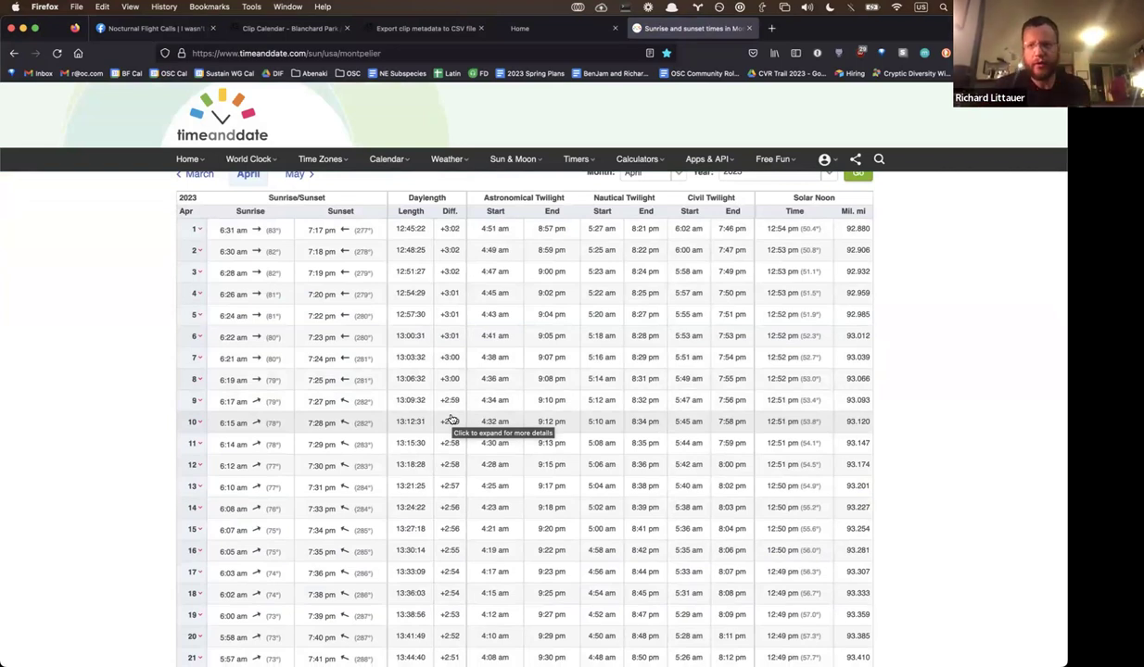
{"action": "scroll", "coordinate": [434, 370], "scroll_direction": "down", "scroll_amount": 5}
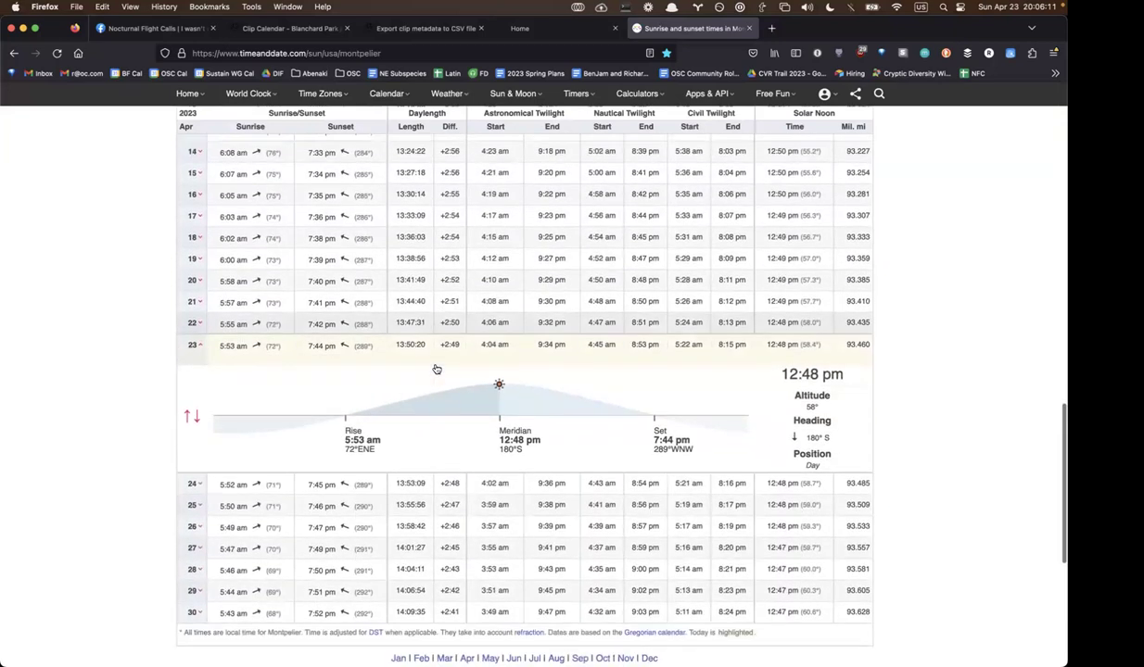
{"action": "mouse_move", "coordinate": [539, 390]}
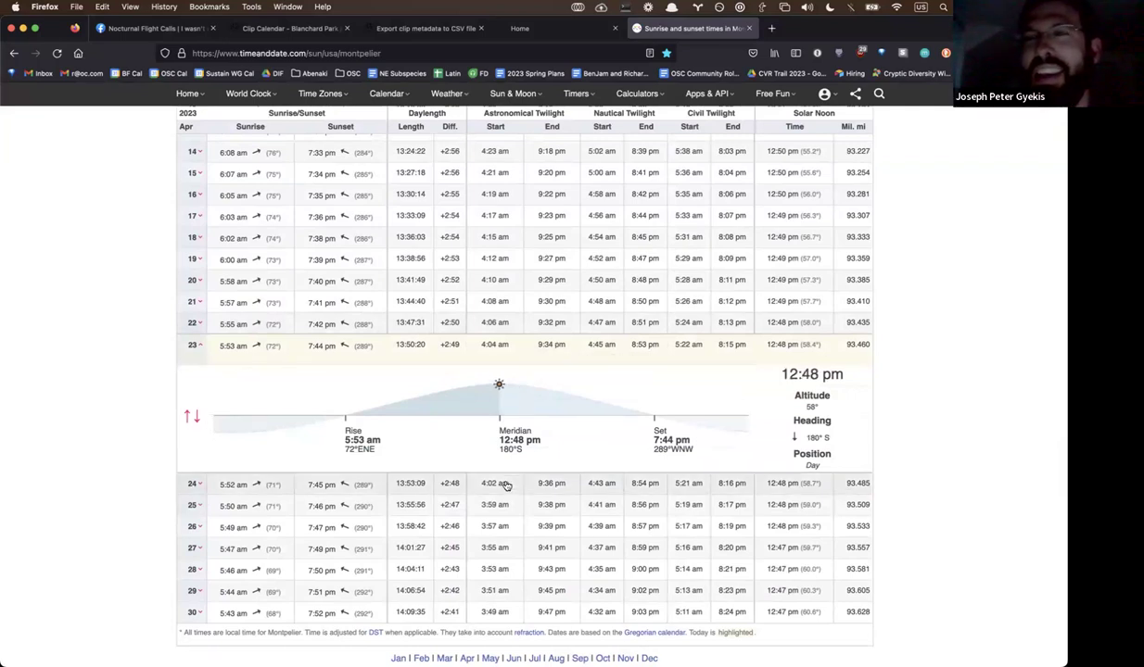
{"action": "key", "text": "super+Tab"}
{"action": "key", "text": "super+Tab"}
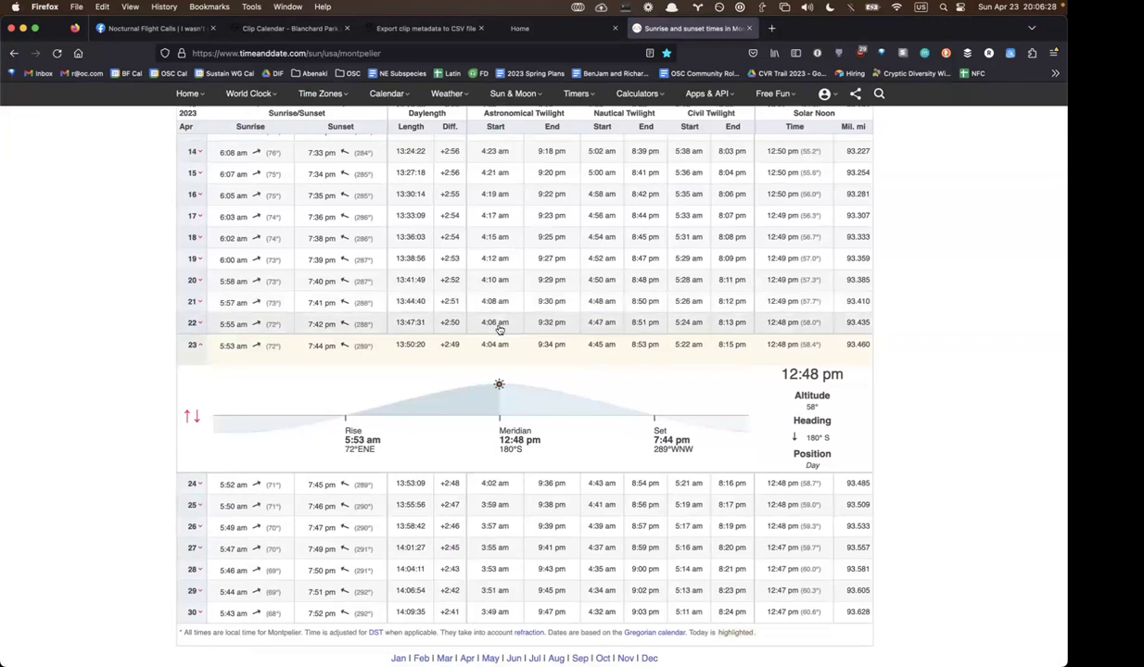
- Switch back to iTerm2 and set the time in the command's --start option to 21:00
{"action": "key", "text": "super+Tab"}
{"action": "key", "text": "Right"}
{"action": "key", "text": "Right"}
{"action": "key", "text": "Right"}
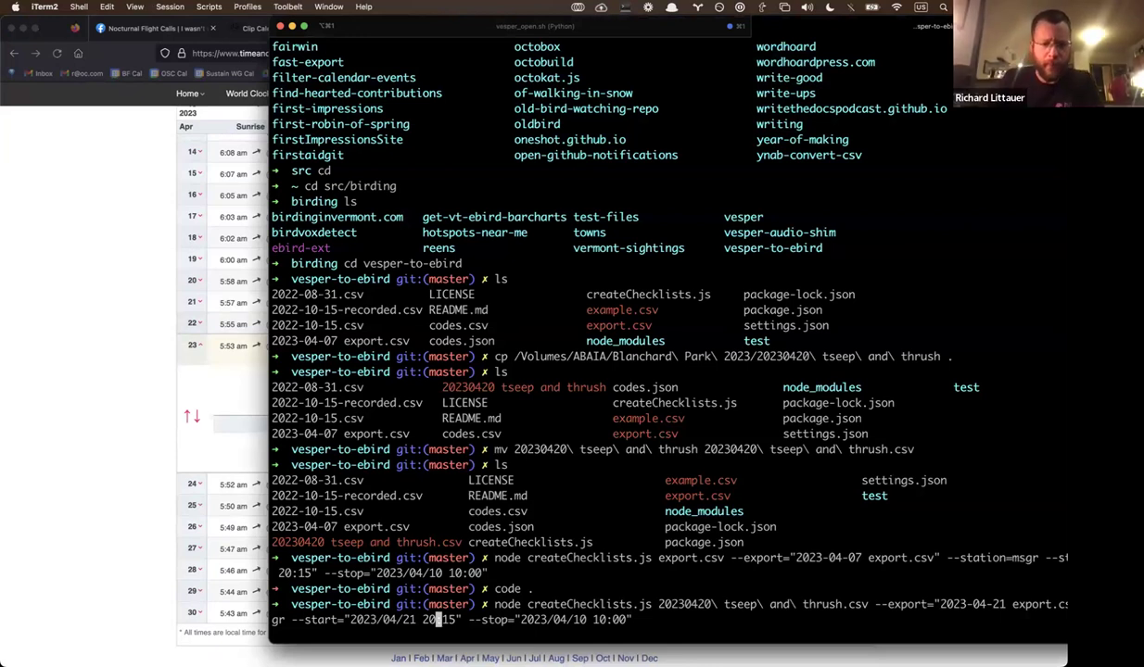
{"action": "key", "text": "BackSpace"}
{"action": "key", "text": "BackSpace"}
{"action": "type", "text": "21"}
{"action": "key", "text": "Right"}
{"action": "key", "text": "Right"}
{"action": "key", "text": "Right"}
{"action": "key", "text": "BackSpace"}
{"action": "key", "text": "BackSpace"}
{"action": "type", "text": "00"}
- Recheck the April 21 astronomical twilight end in Firefox, and set the --start time in the iTerm2 command to 21:30
{"action": "key", "text": "super+Tab"}
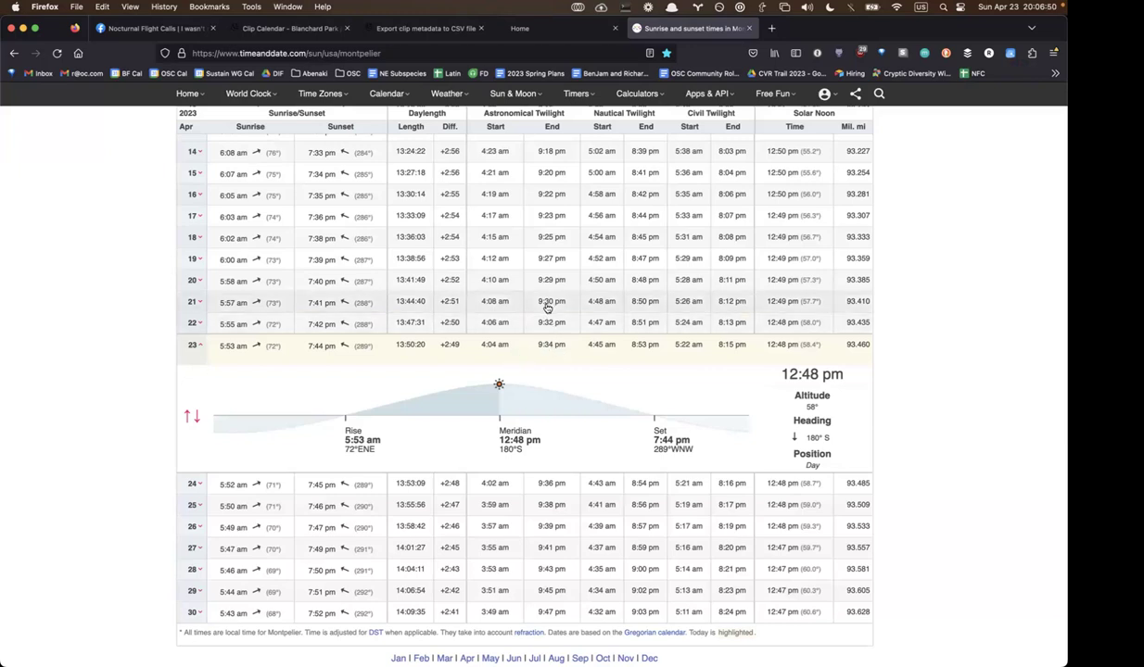
{"action": "key", "text": "super+Tab"}
{"action": "key", "text": "Right"}
{"action": "key", "text": "Right"}
{"action": "key", "text": "Right"}
{"action": "key", "text": "Right"}
{"action": "key", "text": "Right"}
{"action": "key", "text": "Right"}
{"action": "key", "text": "Right"}
{"action": "key", "text": "Right"}
{"action": "key", "text": "Right"}
{"action": "key", "text": "Right"}
{"action": "key", "text": "Right"}
{"action": "key", "text": "Right"}
{"action": "key", "text": "Right"}
{"action": "key", "text": "Right"}
{"action": "key", "text": "Right"}
{"action": "key", "text": "Right"}
{"action": "key", "text": "Right"}
{"action": "key", "text": "Right"}
{"action": "key", "text": "Right"}
{"action": "key", "text": "Right"}
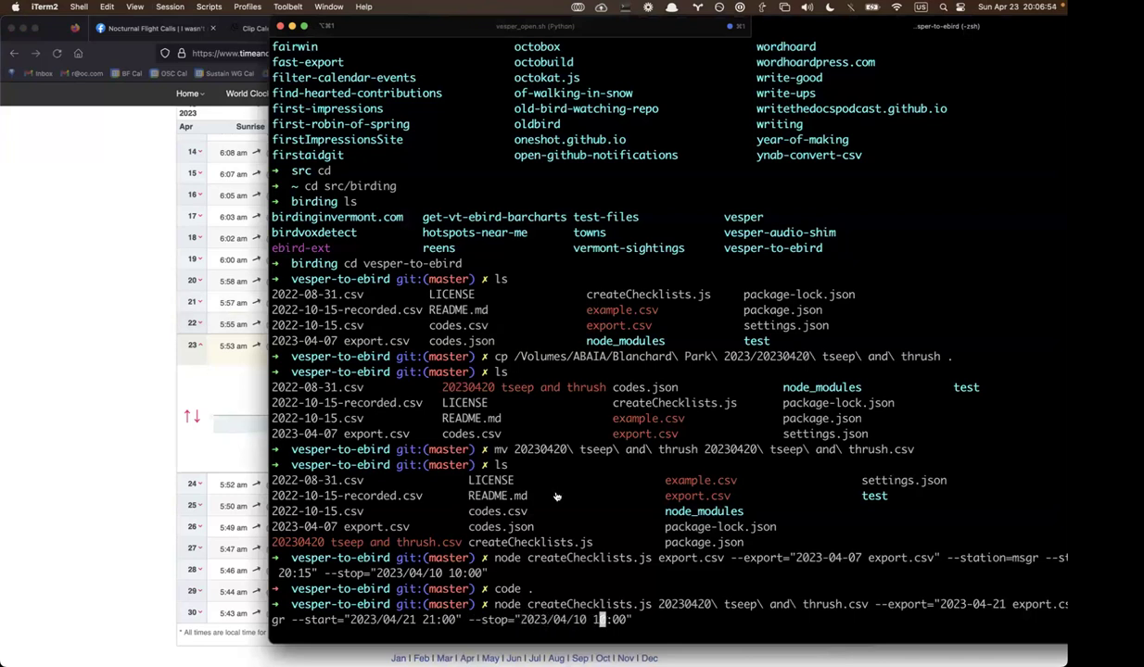
{"action": "key", "text": "super+Tab"}
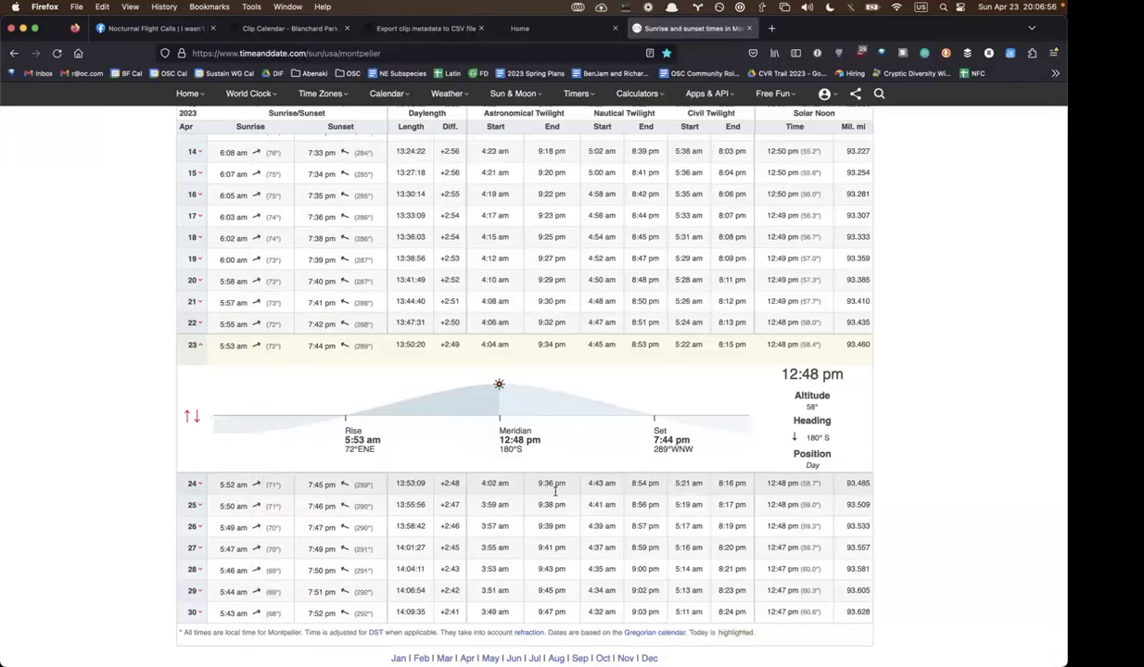
{"action": "key", "text": "super+Tab"}
{"action": "key", "text": "Left"}
{"action": "key", "text": "Left"}
{"action": "key", "text": "Left"}
{"action": "key", "text": "Left"}
{"action": "key", "text": "Left"}
{"action": "key", "text": "Left"}
{"action": "key", "text": "Left"}
{"action": "key", "text": "Left"}
{"action": "key", "text": "Left"}
{"action": "key", "text": "Left"}
{"action": "key", "text": "Left"}
{"action": "key", "text": "Left"}
{"action": "key", "text": "Left"}
{"action": "key", "text": "Left"}
{"action": "key", "text": "Left"}
{"action": "key", "text": "Left"}
{"action": "key", "text": "Left"}
{"action": "key", "text": "Left"}
{"action": "key", "text": "Left"}
{"action": "key", "text": "Left"}
{"action": "key", "text": "Left"}
{"action": "key", "text": "Left"}
{"action": "key", "text": "Left"}
{"action": "key", "text": "BackSpace"}
{"action": "type", "text": "3"}
- Change the date in the command's --stop option to 2023/04/22
{"action": "key", "text": "Right"}
{"action": "key", "text": "Right"}
{"action": "key", "text": "Right"}
{"action": "key", "text": "Right"}
{"action": "key", "text": "Right"}
{"action": "key", "text": "Right"}
{"action": "key", "text": "Right"}
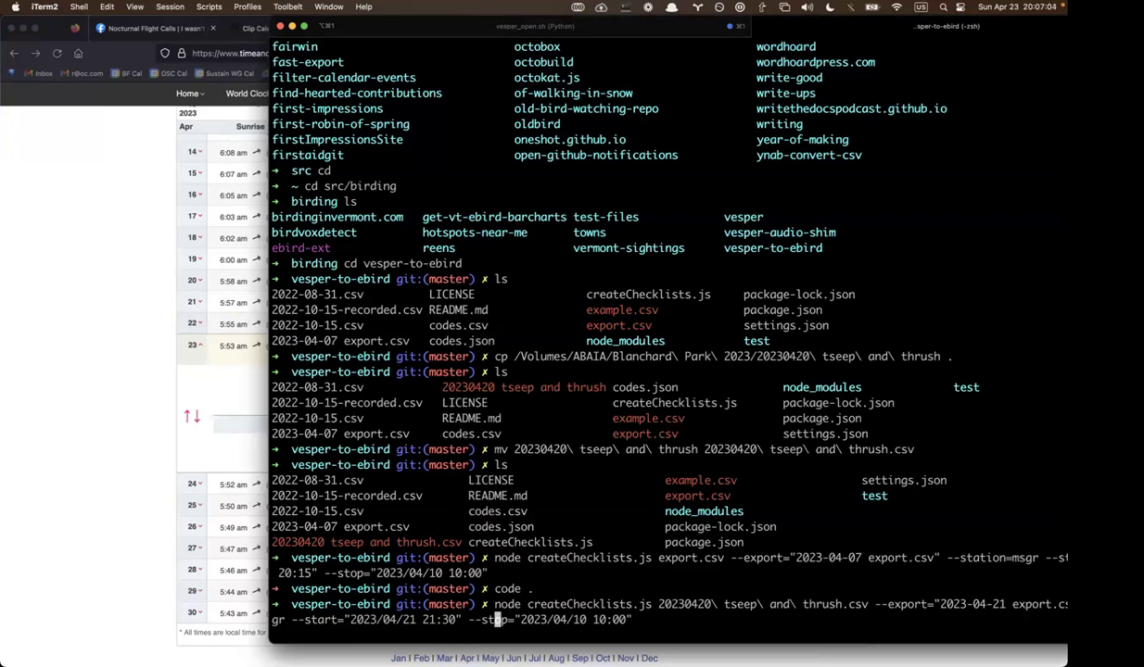
{"action": "key", "text": "Right"}
{"action": "key", "text": "Right"}
{"action": "key", "text": "Right"}
{"action": "key", "text": "Right"}
{"action": "key", "text": "Right"}
{"action": "key", "text": "Right"}
{"action": "key", "text": "Right"}
{"action": "key", "text": "Right"}
{"action": "key", "text": "Right"}
{"action": "key", "text": "Right"}
{"action": "key", "text": "Right"}
{"action": "key", "text": "Right"}
{"action": "key", "text": "Right"}
{"action": "key", "text": "Right"}
{"action": "key", "text": "BackSpace"}
{"action": "key", "text": "BackSpace"}
{"action": "type", "text": "22"}
- Set the --stop time to 4:06 after checking the April 22 astronomical twilight start in Firefox, and run the command
{"action": "key", "text": "Right"}
{"action": "key", "text": "Right"}
{"action": "key", "text": "Right"}
{"action": "key", "text": "ctrl+k"}
{"action": "key", "text": "BackSpace"}
{"action": "key", "text": "BackSpace"}
{"action": "type", "text": "4:3"}
{"action": "key", "text": "super+Tab"}
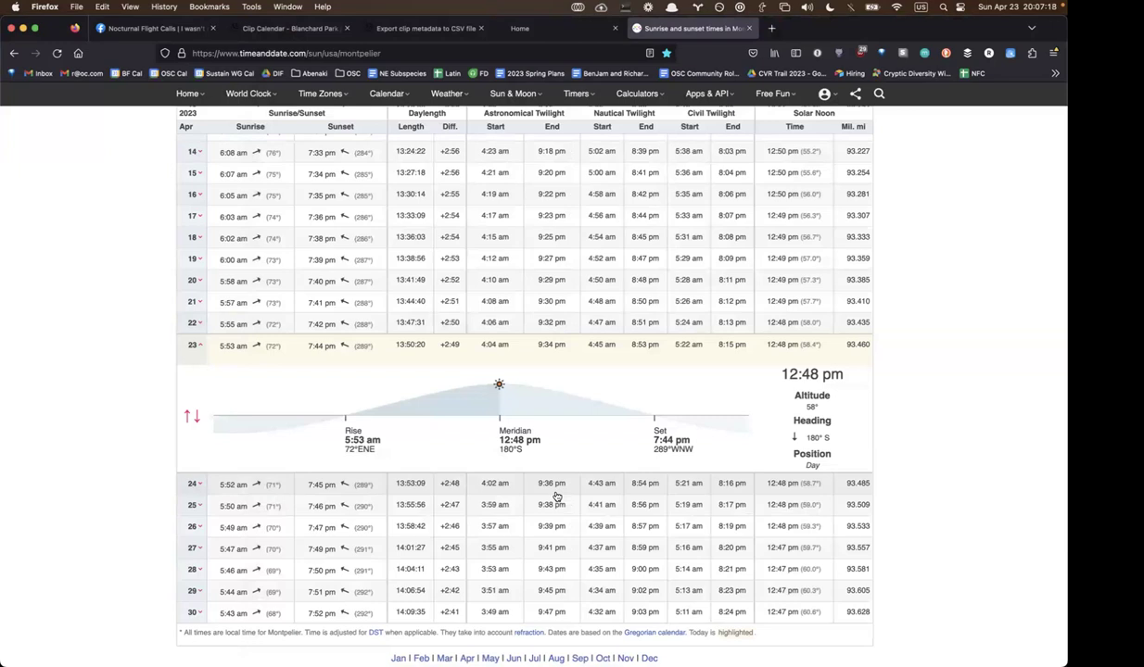
{"action": "key", "text": "super+Tab"}
{"action": "type", "text": "2"}
{"action": "key", "text": "BackSpace"}
{"action": "key", "text": "BackSpace"}
{"action": "type", "text": "06\""}
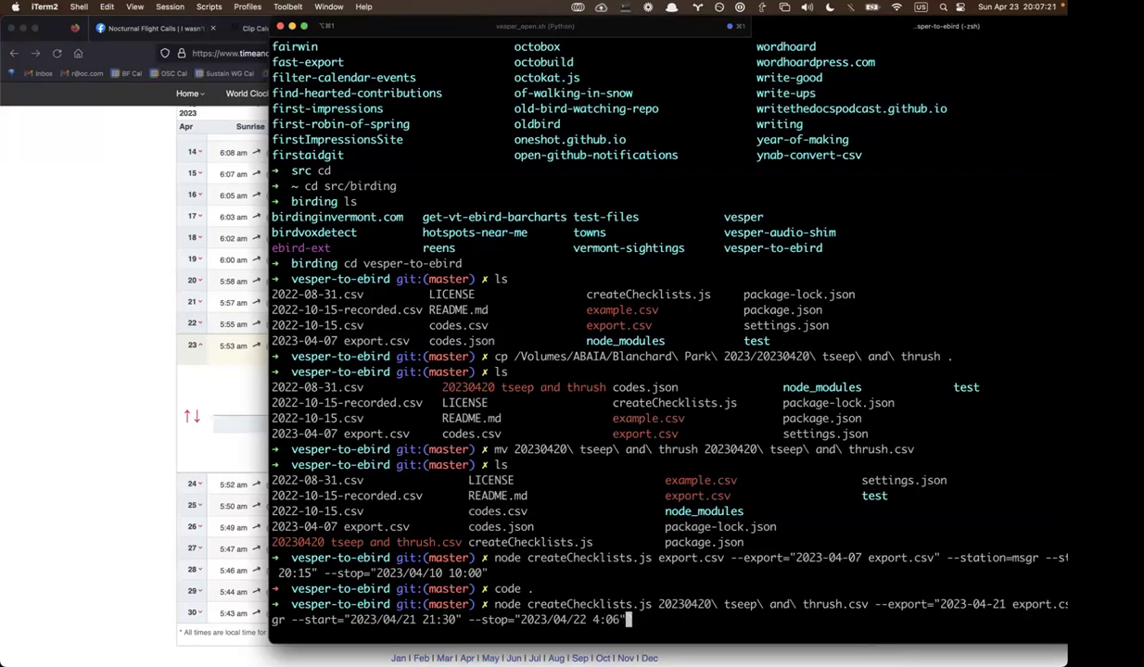
{"action": "key", "text": "Return"}
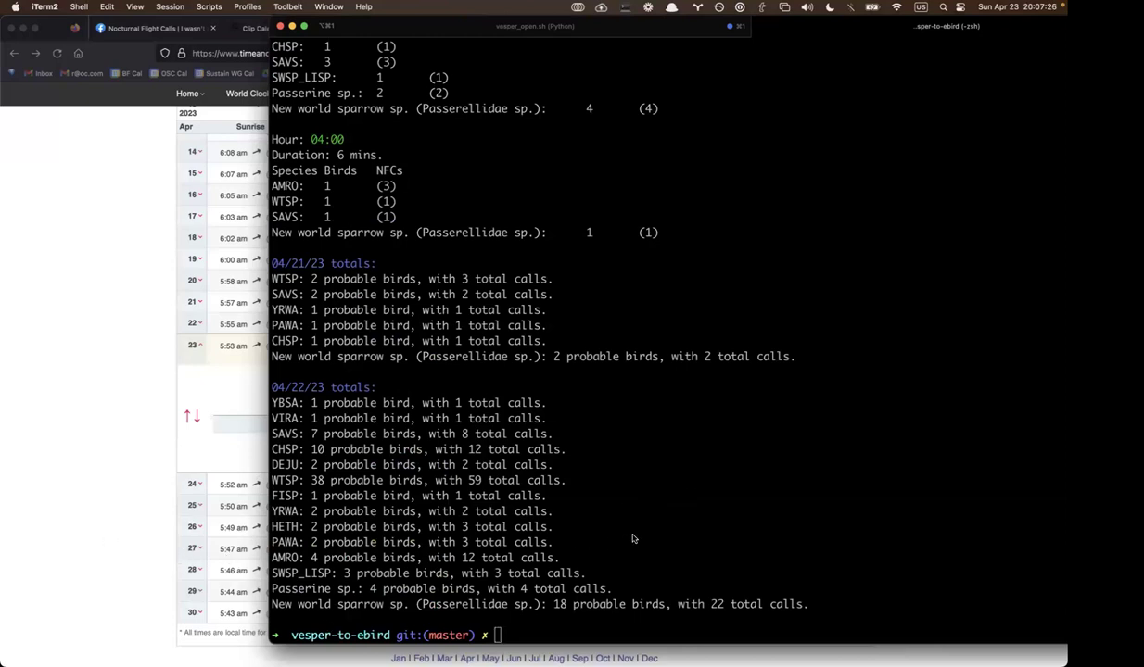
- Review the hourly species output and highlight the 00:00 block for 04/22/23
{"action": "scroll", "coordinate": [707, 346], "scroll_direction": "up", "scroll_amount": 2}
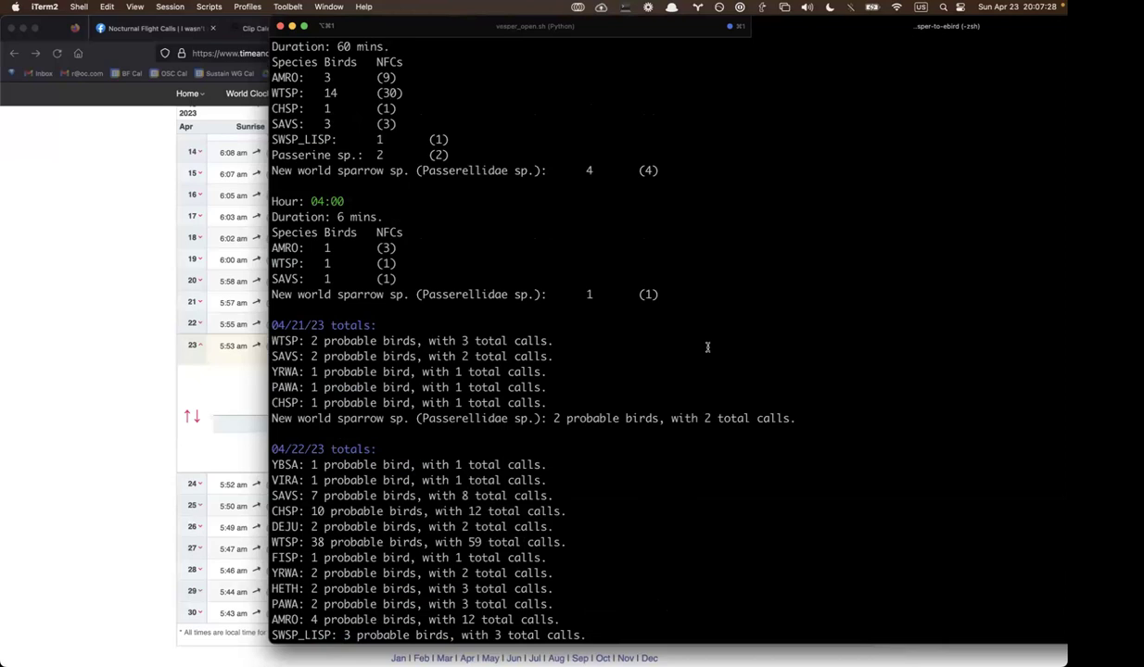
{"action": "scroll", "coordinate": [707, 346], "scroll_direction": "up", "scroll_amount": 10}
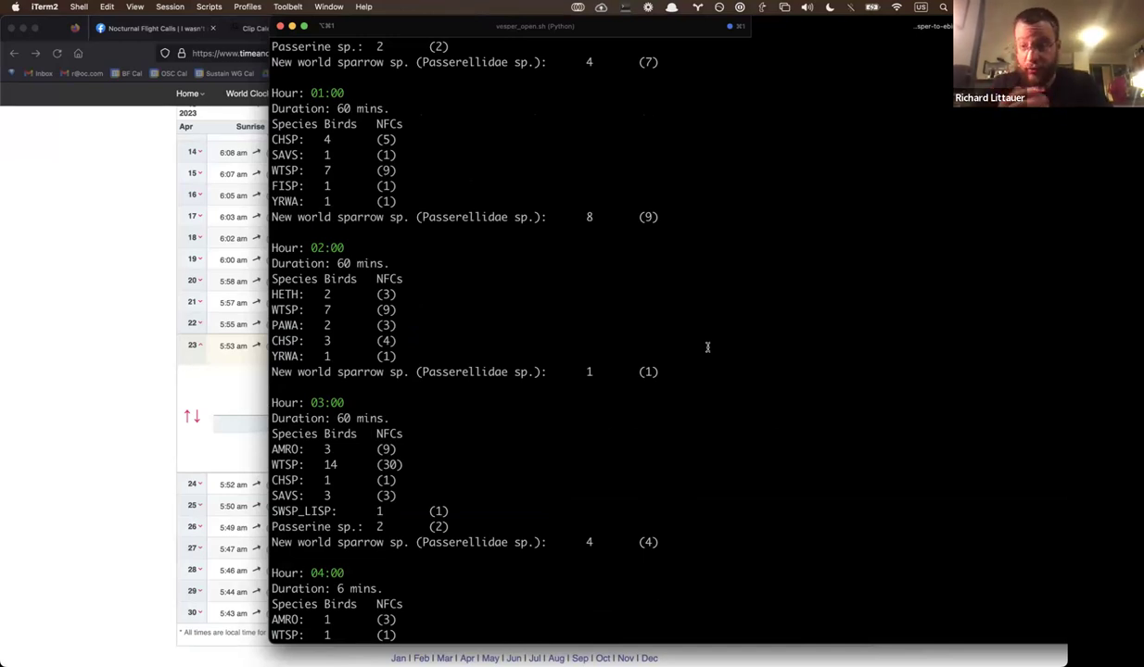
{"action": "scroll", "coordinate": [707, 348], "scroll_direction": "up", "scroll_amount": 8}
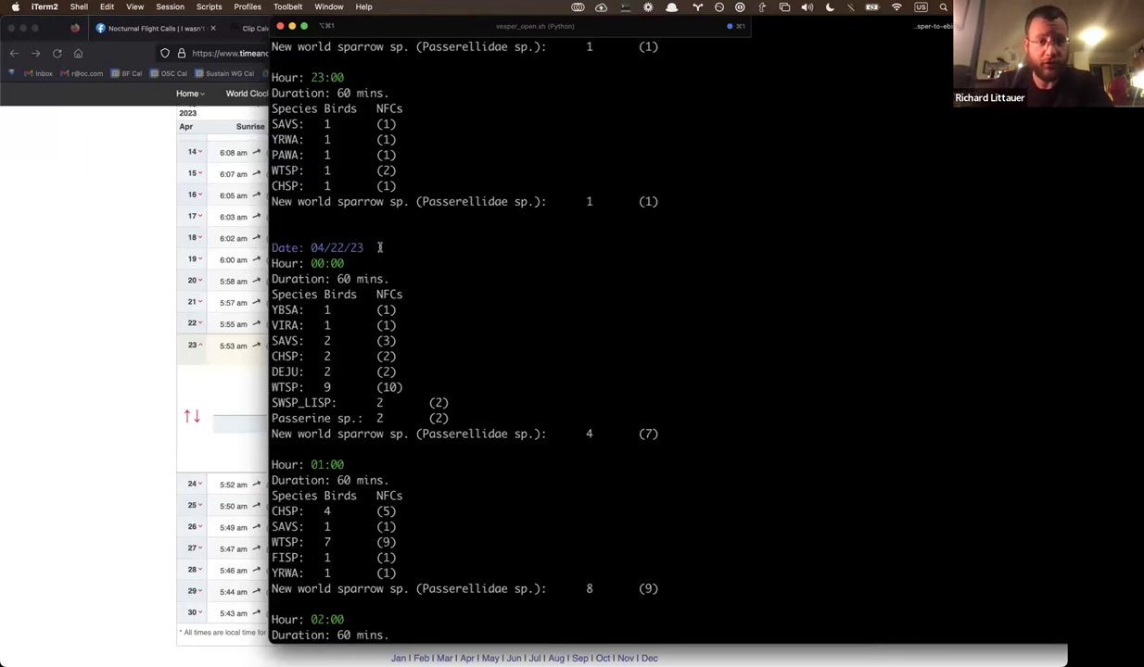
{"action": "left_click_drag", "start_coordinate": [312, 262], "coordinate": [434, 400]}
{"action": "left_click", "coordinate": [392, 481]}
{"action": "left_click_drag", "start_coordinate": [712, 422], "coordinate": [225, 258]}
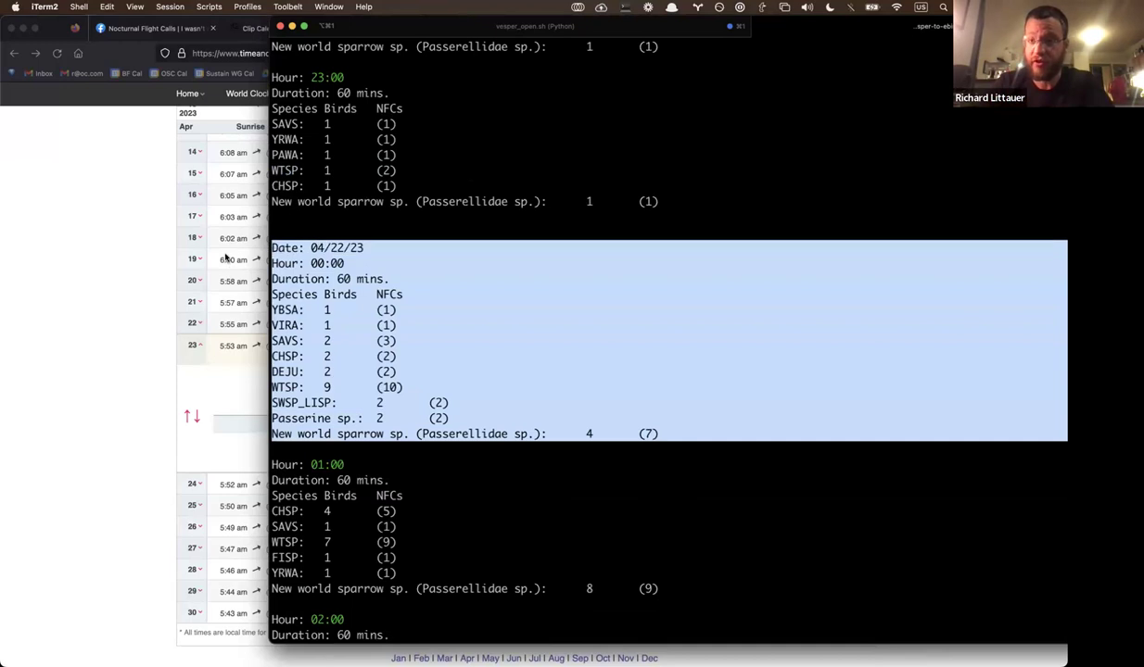
- Examine the 21:30 block for 04/21/23 in the hourly output, including its WTSP bird and NFC counts
{"action": "left_click", "coordinate": [416, 269]}
{"action": "scroll", "coordinate": [416, 269], "scroll_direction": "up", "scroll_amount": 6}
{"action": "left_click_drag", "start_coordinate": [313, 189], "coordinate": [407, 251]}
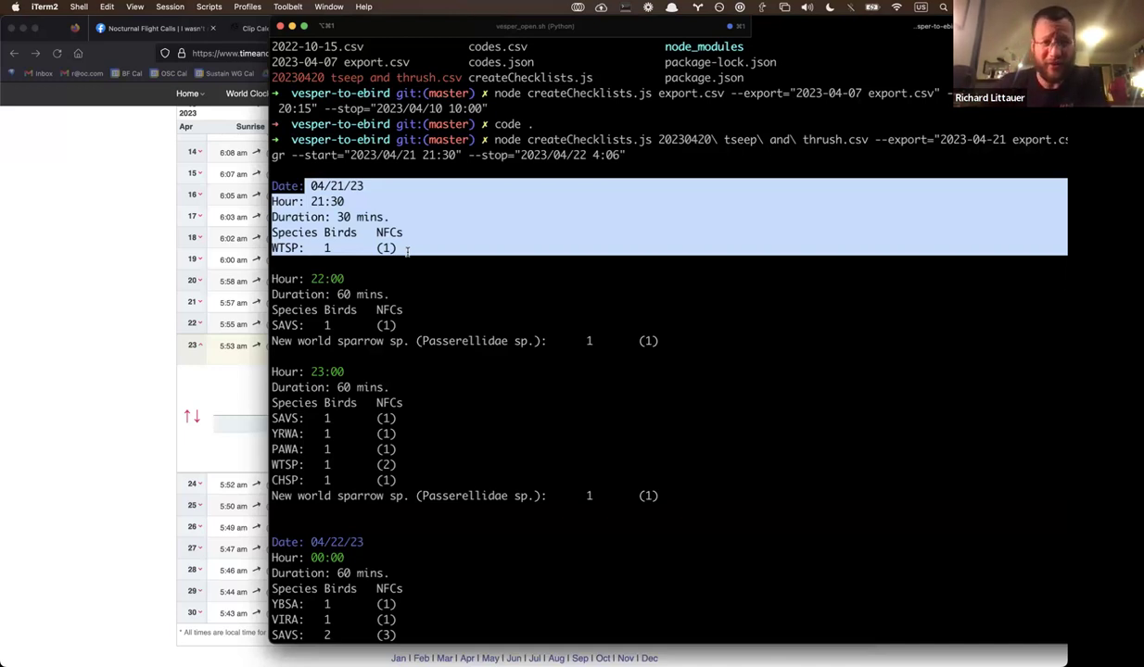
{"action": "left_click", "coordinate": [429, 240]}
{"action": "left_click_drag", "start_coordinate": [430, 239], "coordinate": [269, 185]}
{"action": "left_click", "coordinate": [343, 191]}
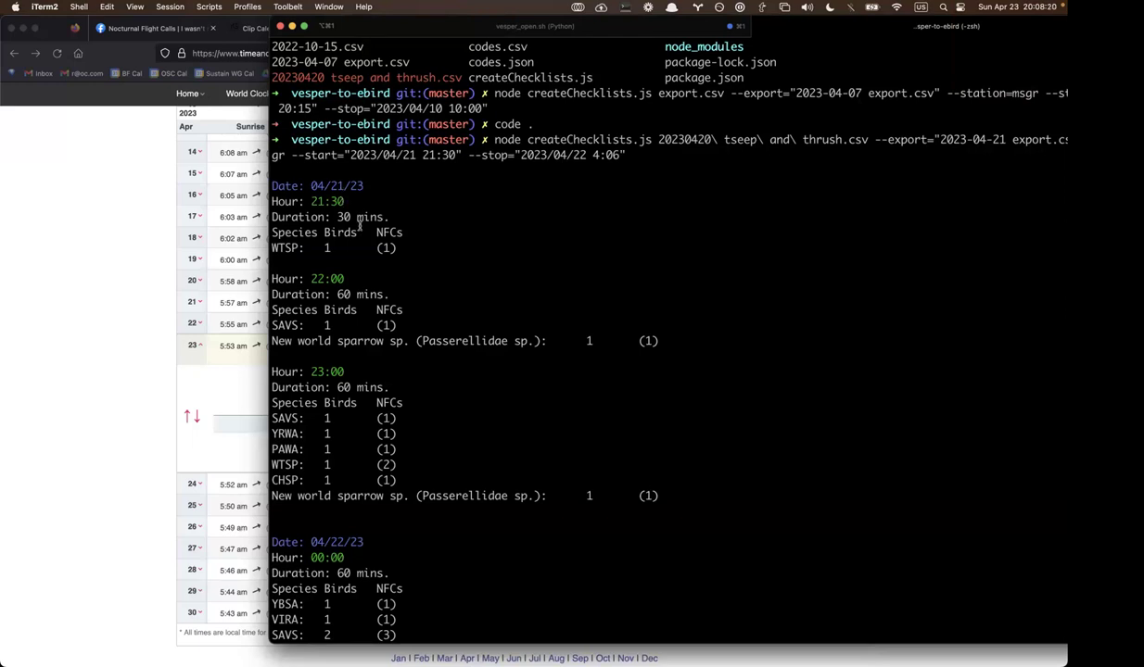
{"action": "left_click_drag", "start_coordinate": [397, 248], "coordinate": [331, 247]}
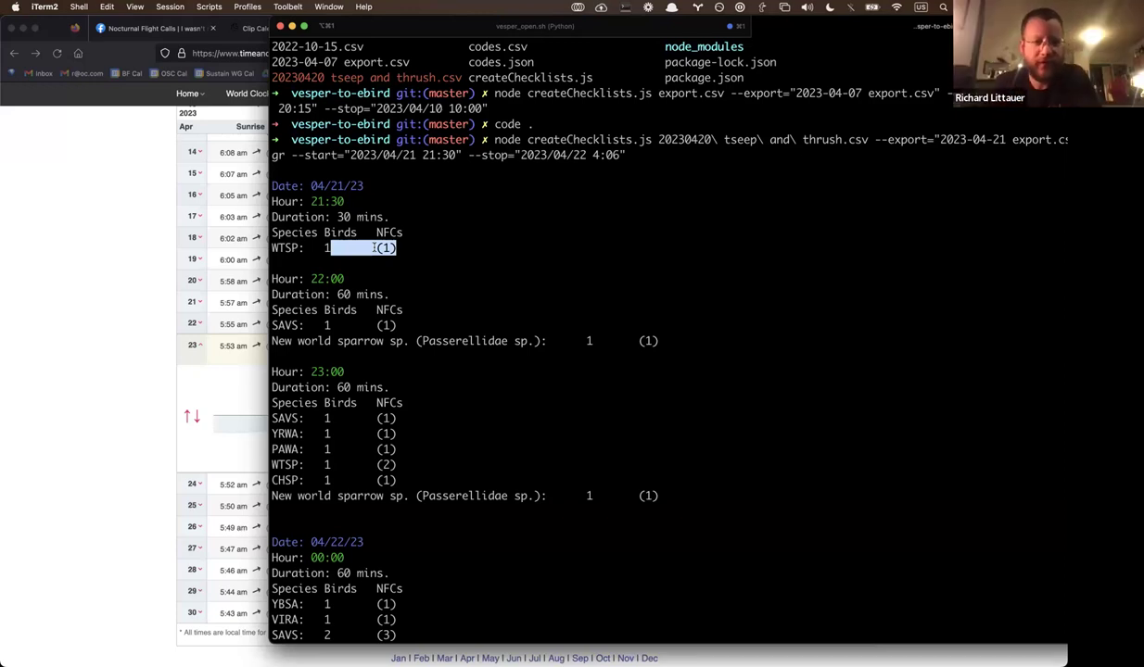
{"action": "left_click", "coordinate": [389, 233]}
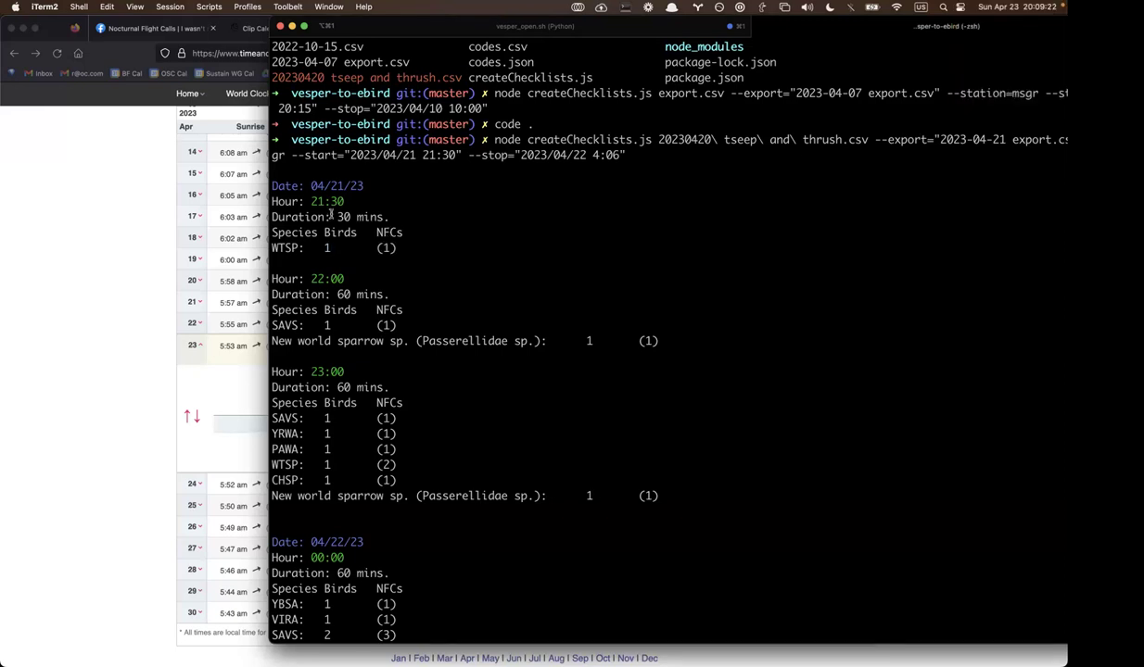
- Compare the species lines of the 21:30 and 22:00 blocks for 04/21/23
{"action": "scroll", "coordinate": [330, 215], "scroll_direction": "down", "scroll_amount": 5}
{"action": "scroll", "coordinate": [330, 215], "scroll_direction": "down", "scroll_amount": 4}
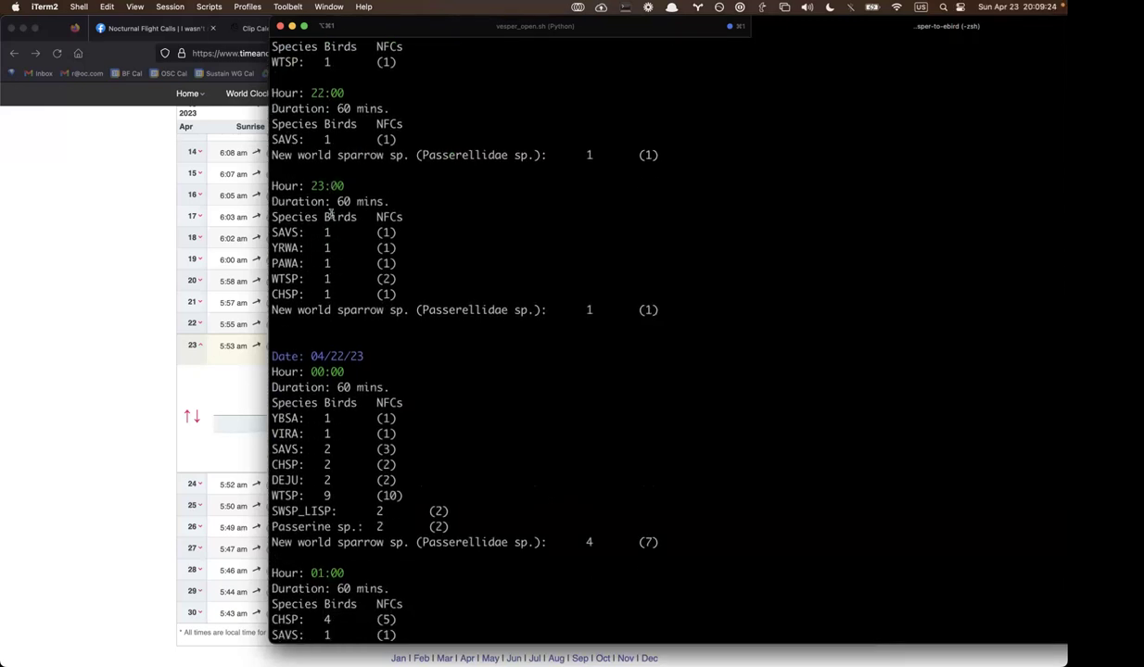
{"action": "scroll", "coordinate": [330, 215], "scroll_direction": "up", "scroll_amount": 5}
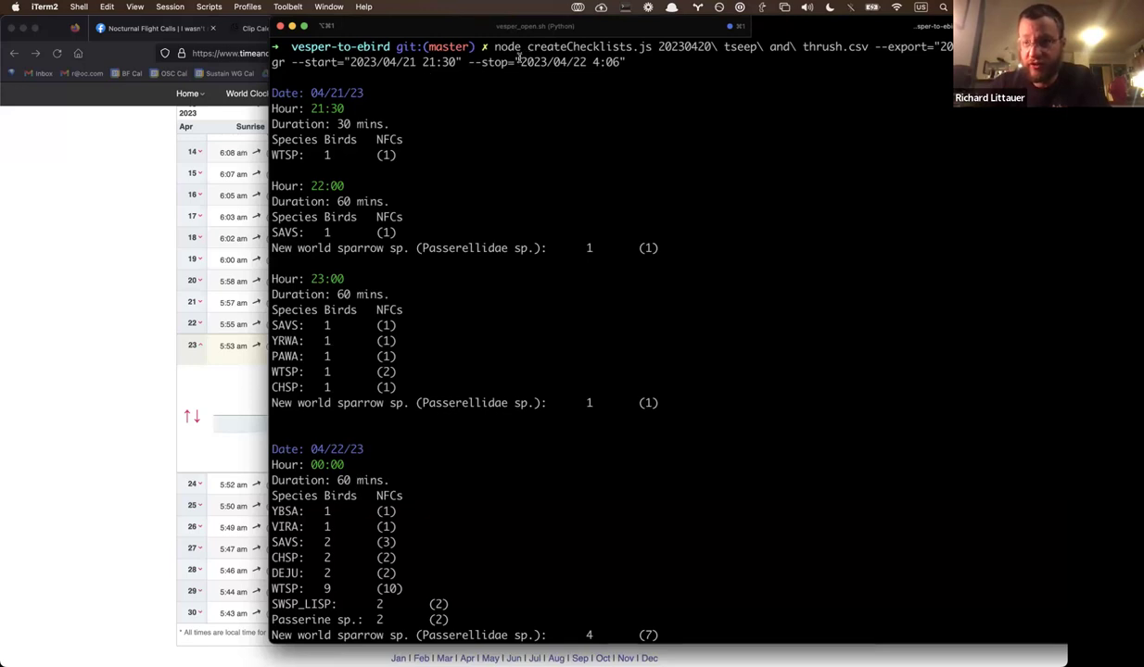
{"action": "left_click_drag", "start_coordinate": [312, 105], "coordinate": [632, 252]}
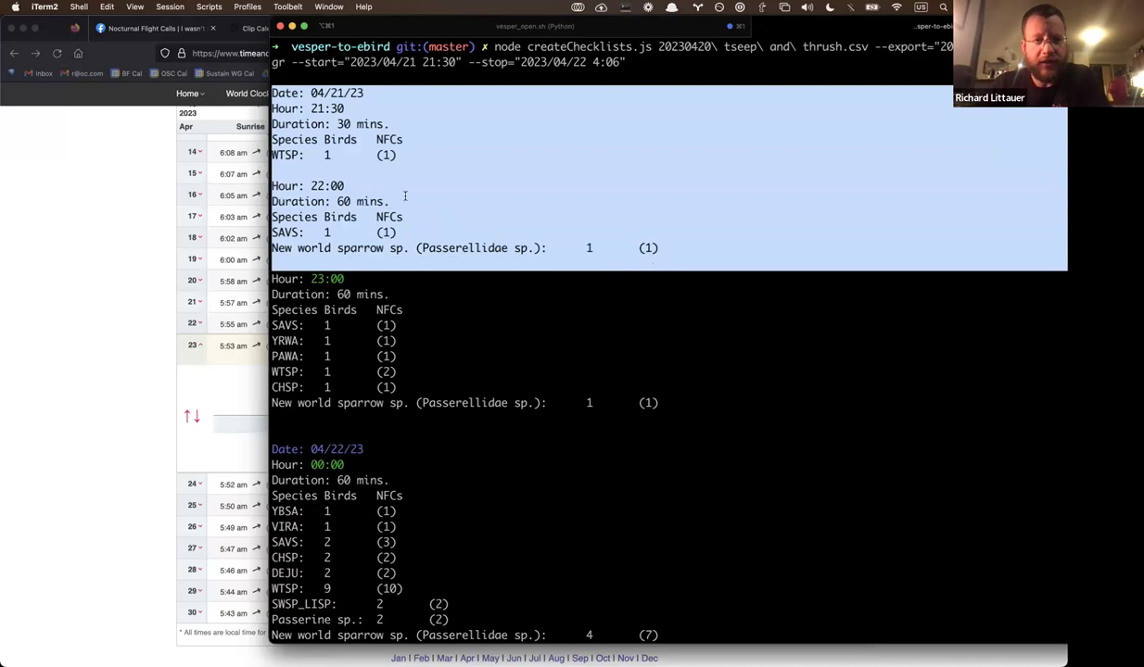
{"action": "left_click", "coordinate": [405, 195]}
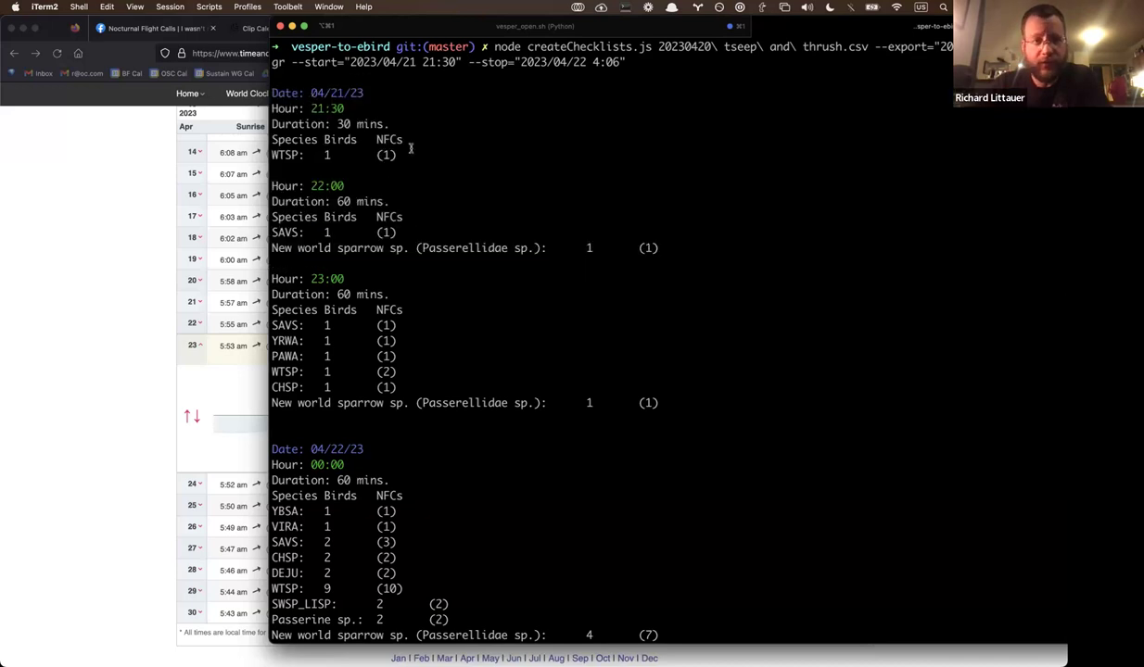
{"action": "left_click_drag", "start_coordinate": [408, 150], "coordinate": [260, 109]}
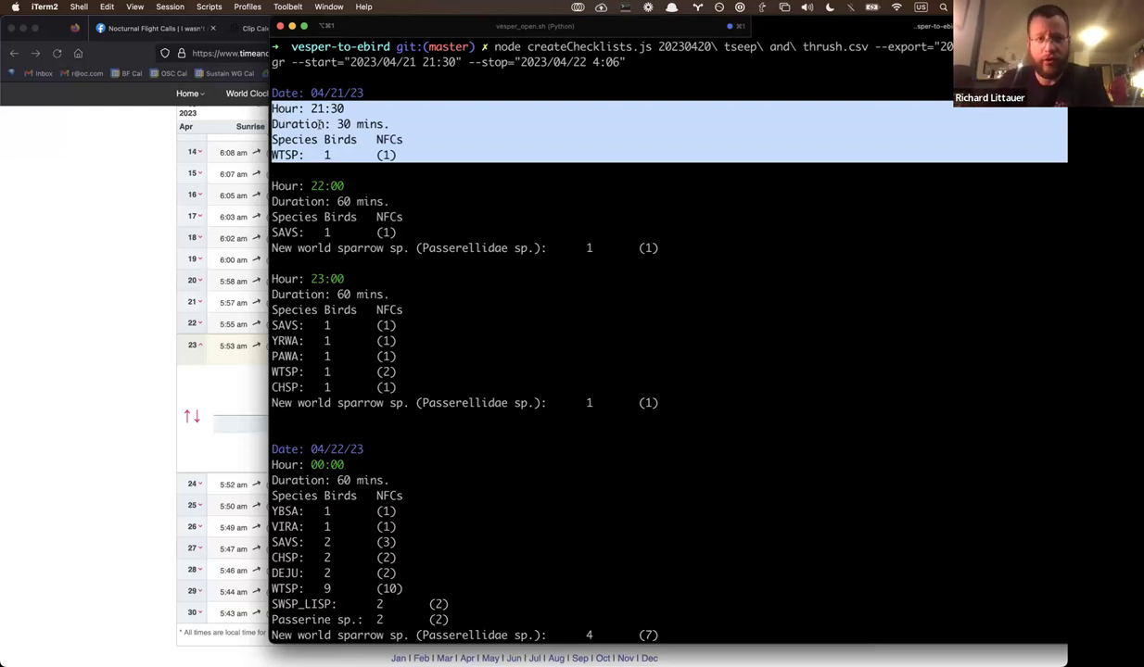
{"action": "triple_click", "coordinate": [289, 152]}
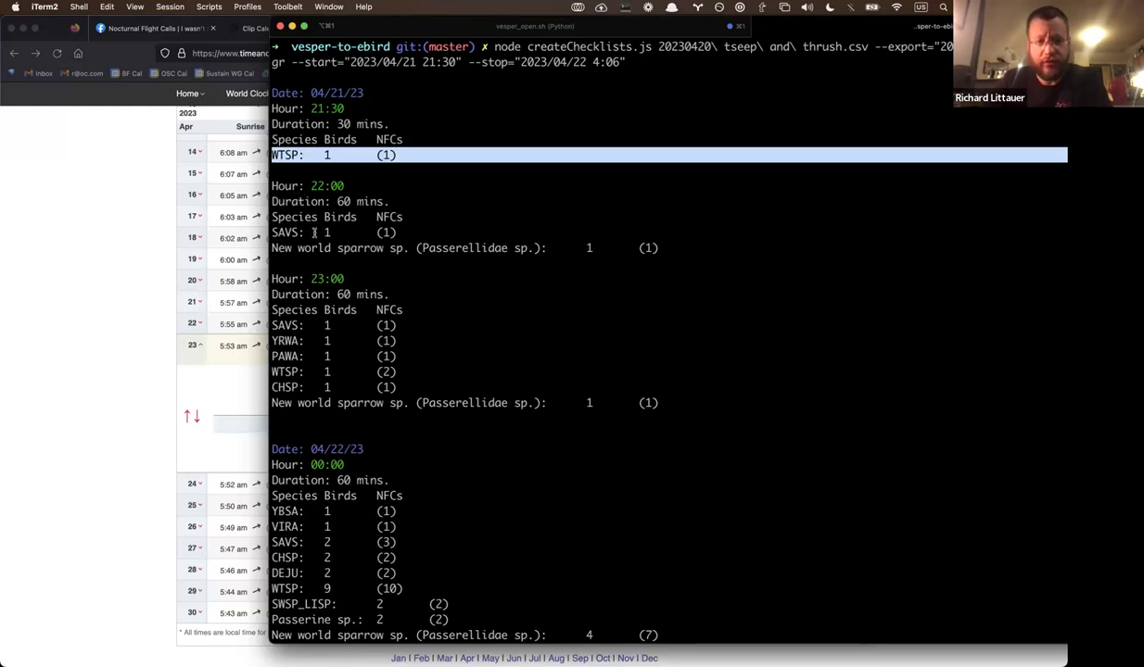
{"action": "left_click_drag", "start_coordinate": [303, 229], "coordinate": [362, 249]}
{"action": "left_click", "coordinate": [392, 236]}
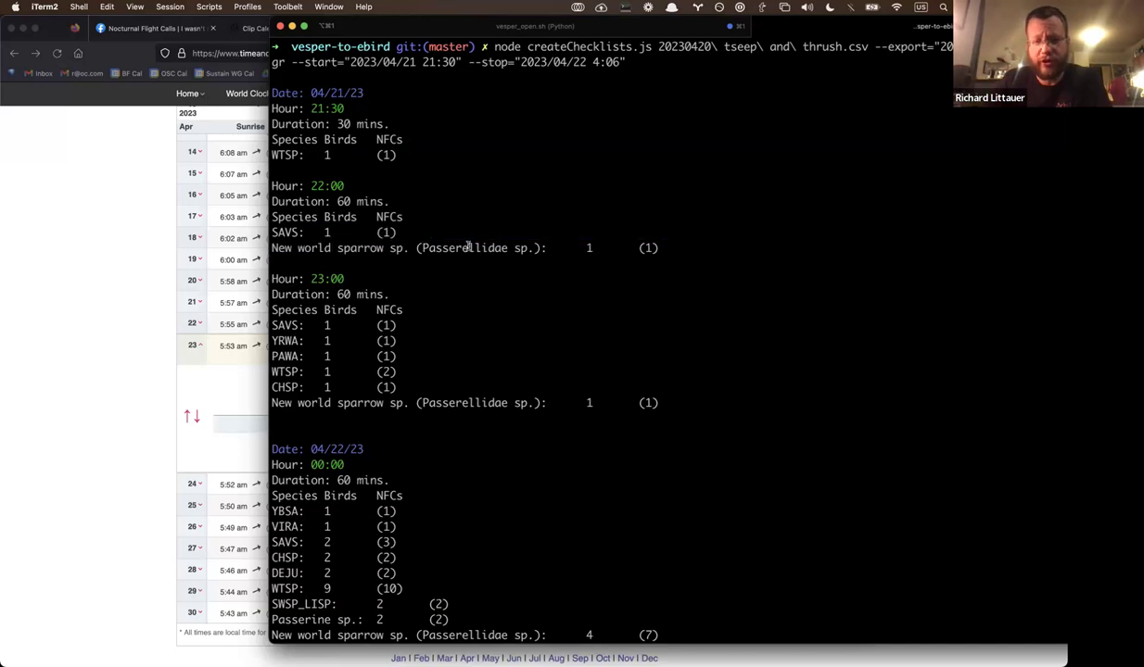
- Examine the species list of the 23:00 block and the WTSP counts in the 23:00 and 01:00 blocks
{"action": "scroll", "coordinate": [377, 259], "scroll_direction": "down", "scroll_amount": 2}
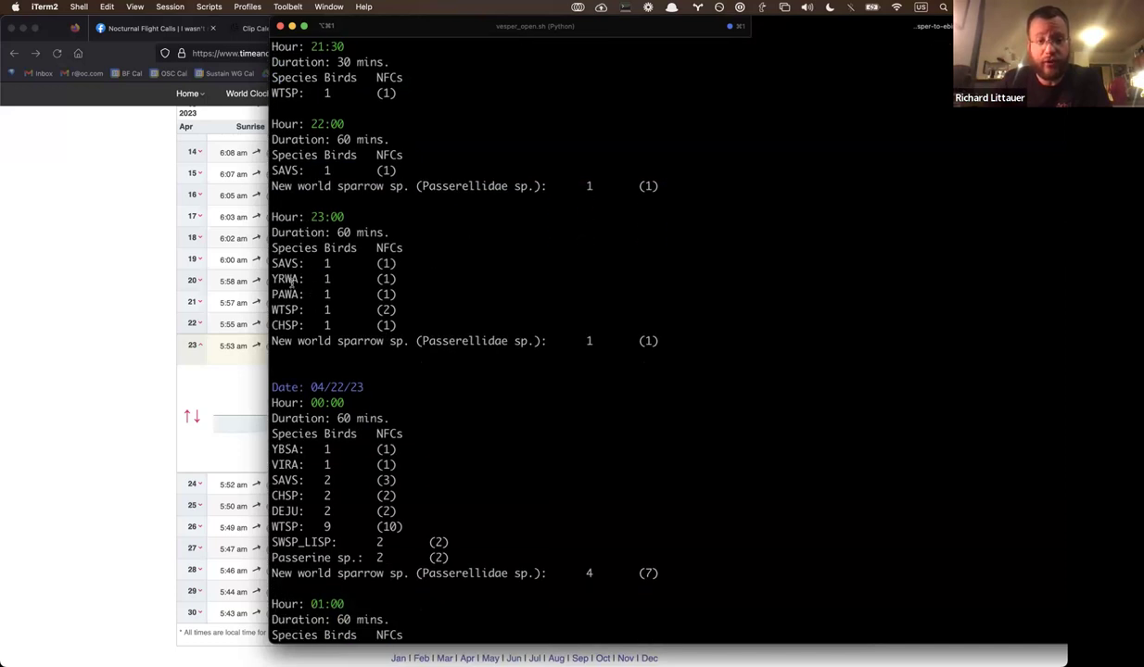
{"action": "left_click_drag", "start_coordinate": [275, 261], "coordinate": [299, 325]}
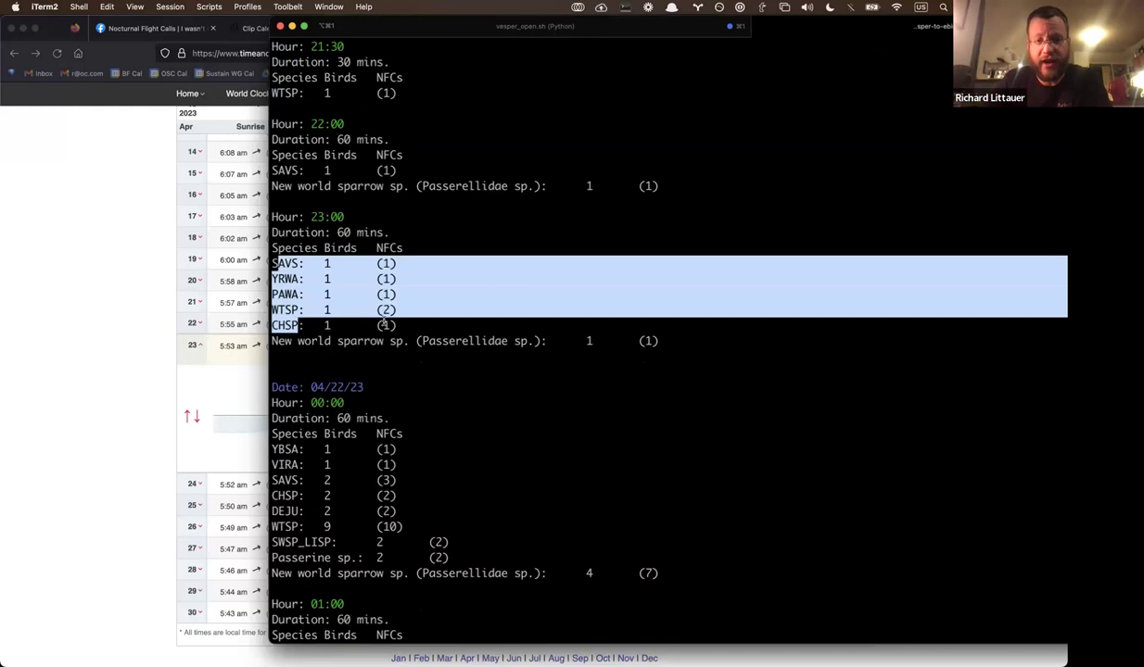
{"action": "left_click", "coordinate": [385, 310]}
{"action": "left_click_drag", "start_coordinate": [397, 310], "coordinate": [266, 309]}
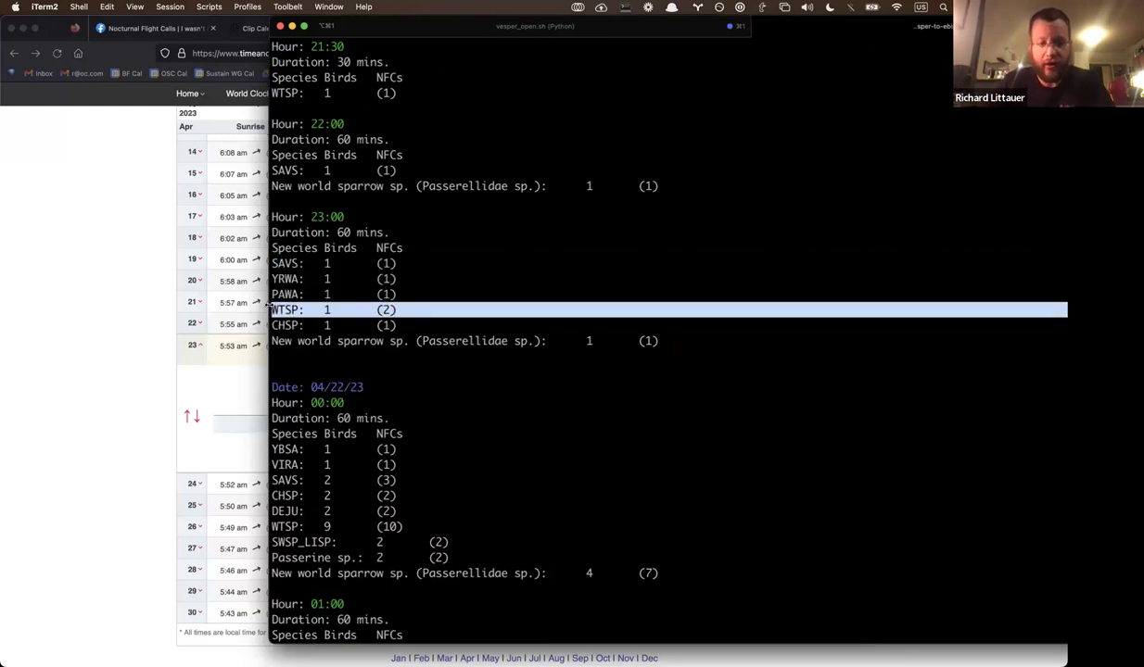
{"action": "scroll", "coordinate": [419, 531], "scroll_direction": "down", "scroll_amount": 5}
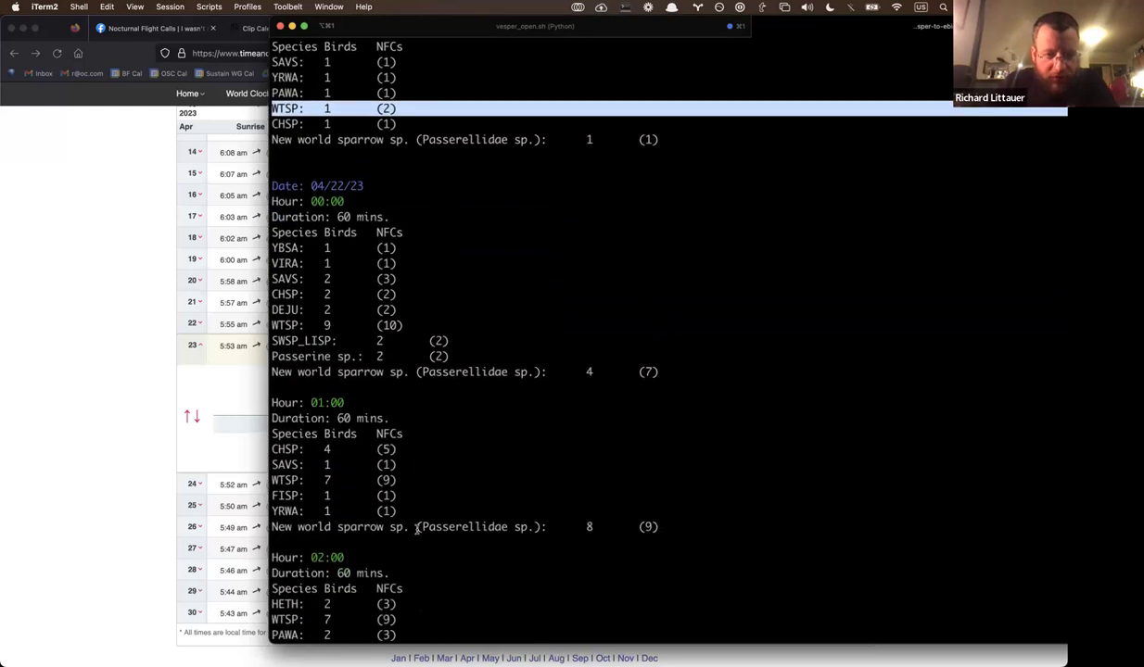
{"action": "left_click_drag", "start_coordinate": [396, 480], "coordinate": [279, 480]}
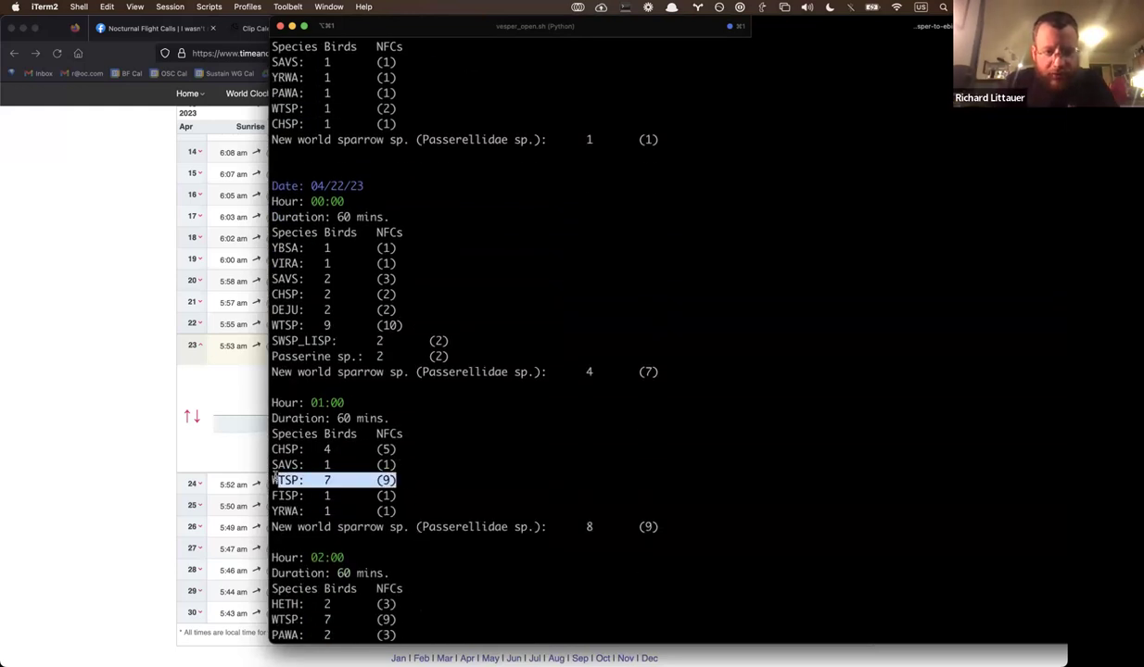
{"action": "double_click", "coordinate": [281, 480]}
{"action": "triple_click", "coordinate": [353, 479]}
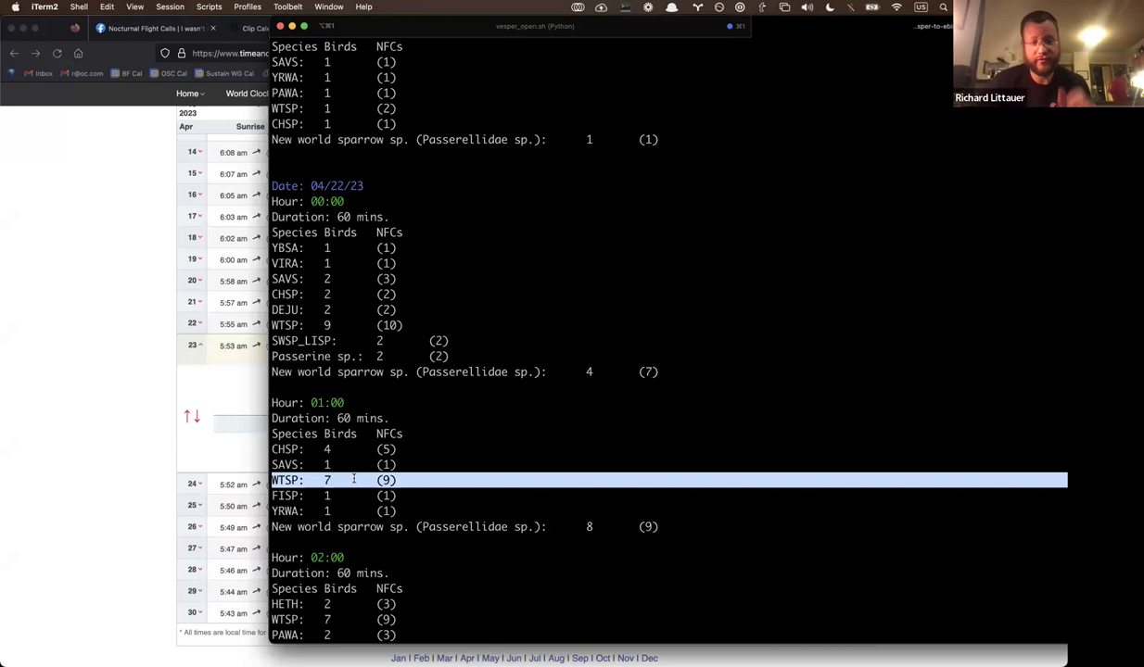
- Review the remaining hourly blocks and daily totals, and list the files in the vesper-to-ebird folder with ls
{"action": "scroll", "coordinate": [353, 479], "scroll_direction": "down", "scroll_amount": 10}
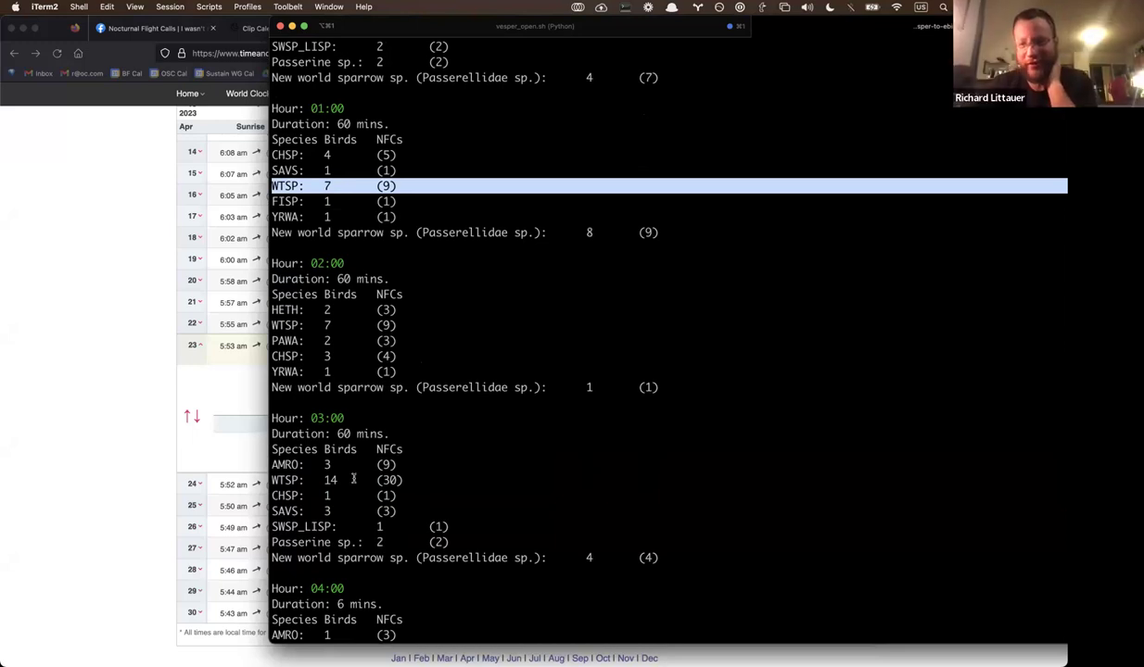
{"action": "scroll", "coordinate": [353, 478], "scroll_direction": "down", "scroll_amount": 3}
{"action": "scroll", "coordinate": [353, 479], "scroll_direction": "down", "scroll_amount": 10}
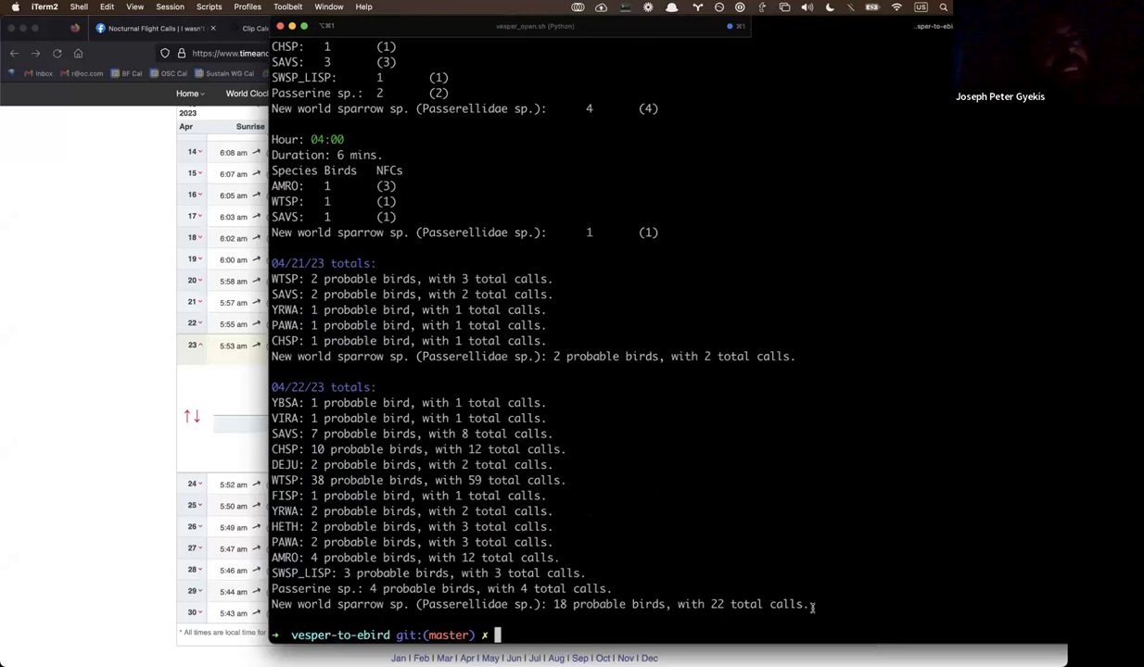
{"action": "type", "text": "ls"}
{"action": "key", "text": "Return"}
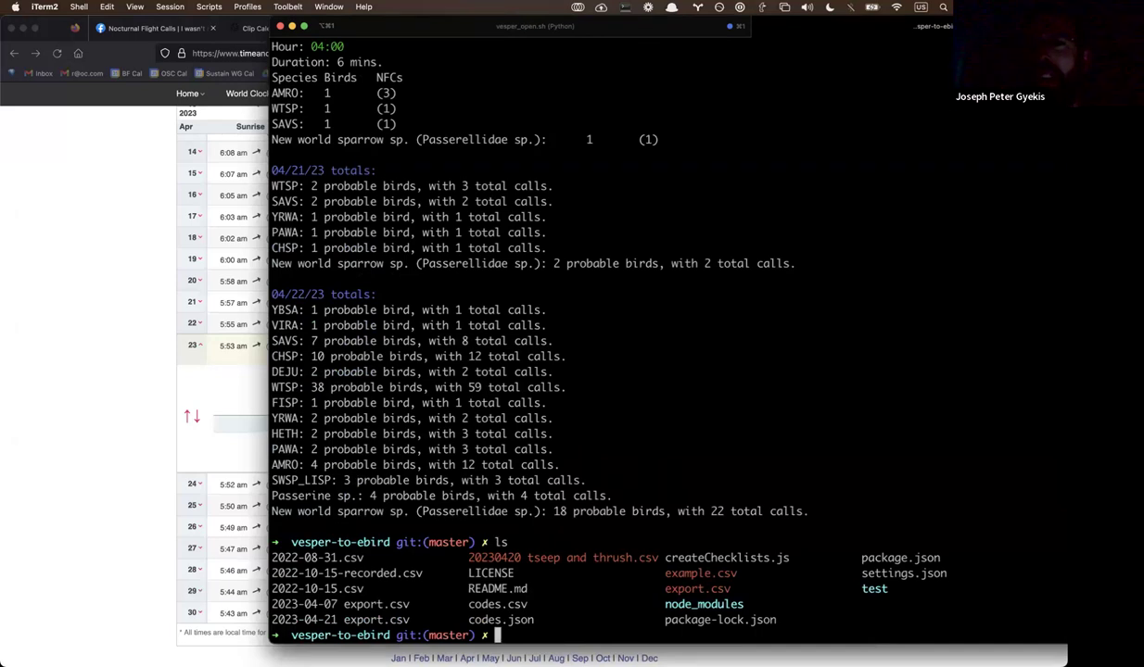
- Switch to Firefox, load ebird.org in a new tab, and open it again in a private window
{"action": "left_click", "coordinate": [113, 359]}
{"action": "key", "text": "super+t"}
{"action": "type", "text": "ebird.org"}
{"action": "key", "text": "Return"}
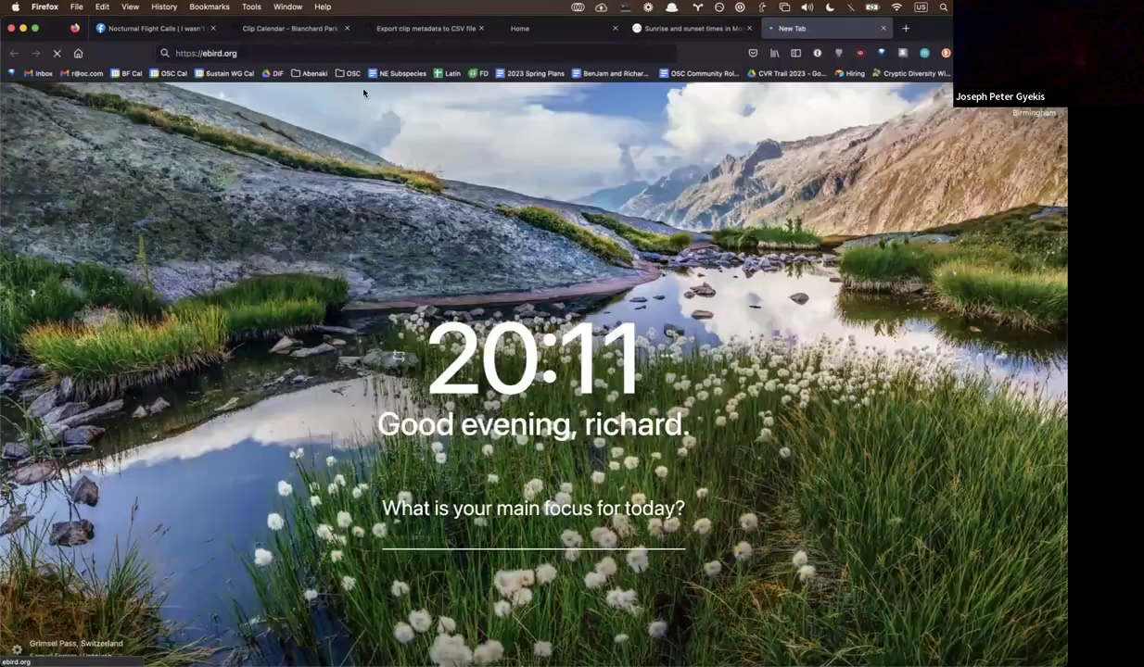
{"action": "key", "text": "super+shift+p"}
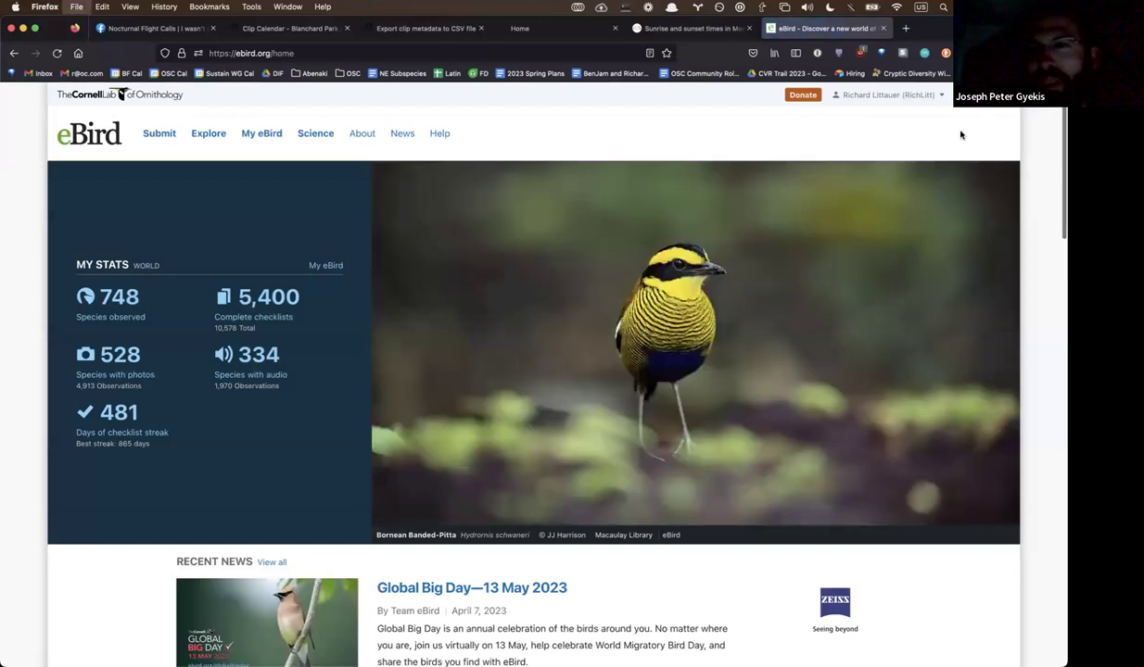
{"action": "type", "text": "ebird.org"}
{"action": "key", "text": "Return"}
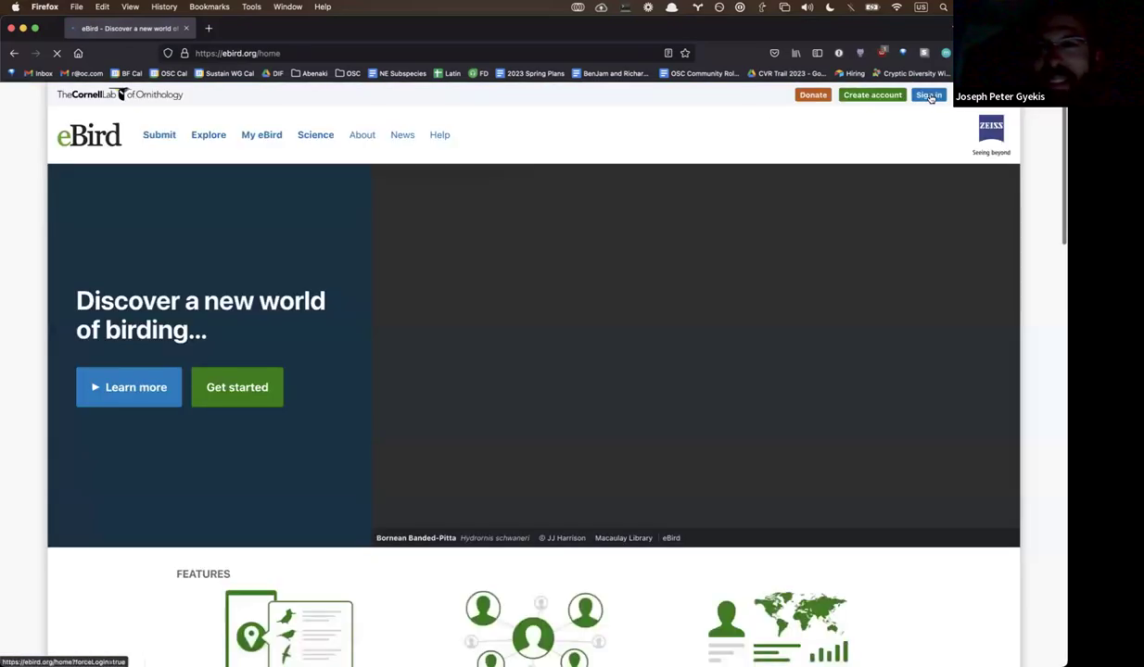
- Sign in to eBird with the MSGR NFC Station login, entering the password manager's master password, and open the My eBird page
{"action": "left_click", "coordinate": [899, 95]}
{"action": "key", "text": "super+backslash"}
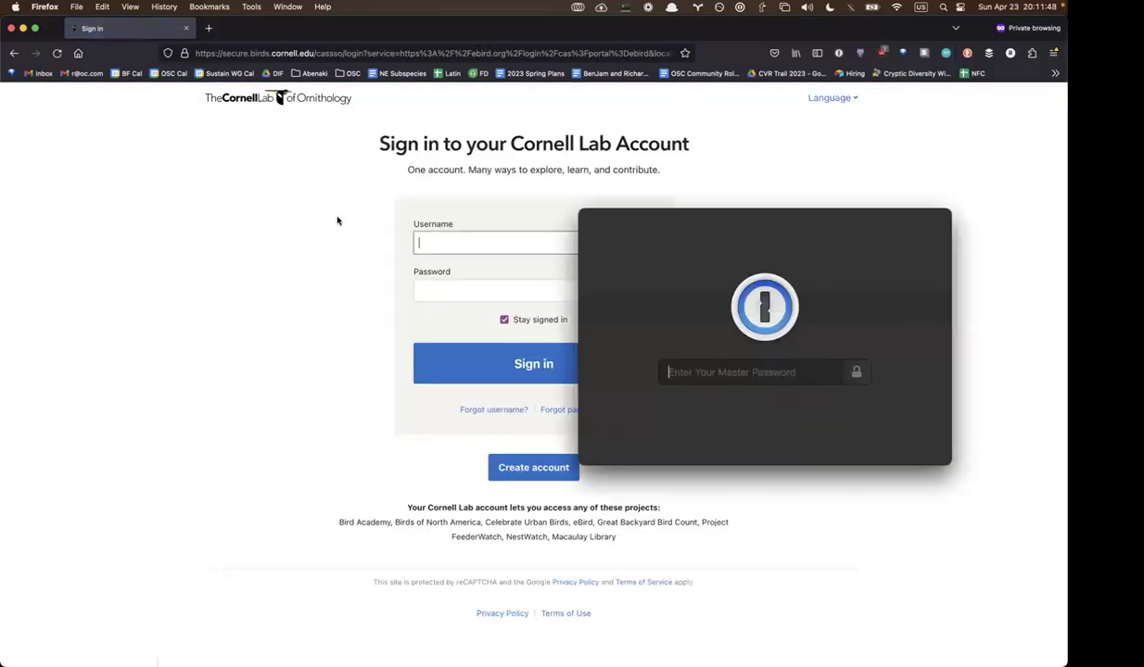
{"action": "type", "text": "•••••••••••••••••"}
{"action": "key", "text": "Return"}
{"action": "type", "text": "••••••"}
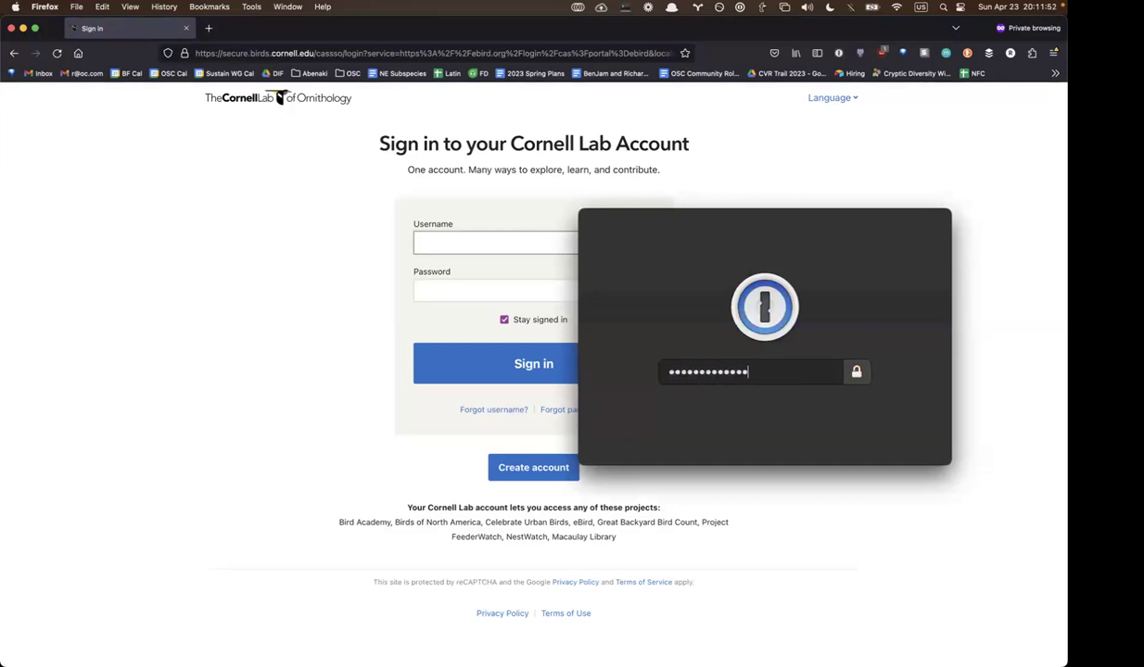
{"action": "type", "text": "•••••••••••"}
{"action": "key", "text": "Return"}
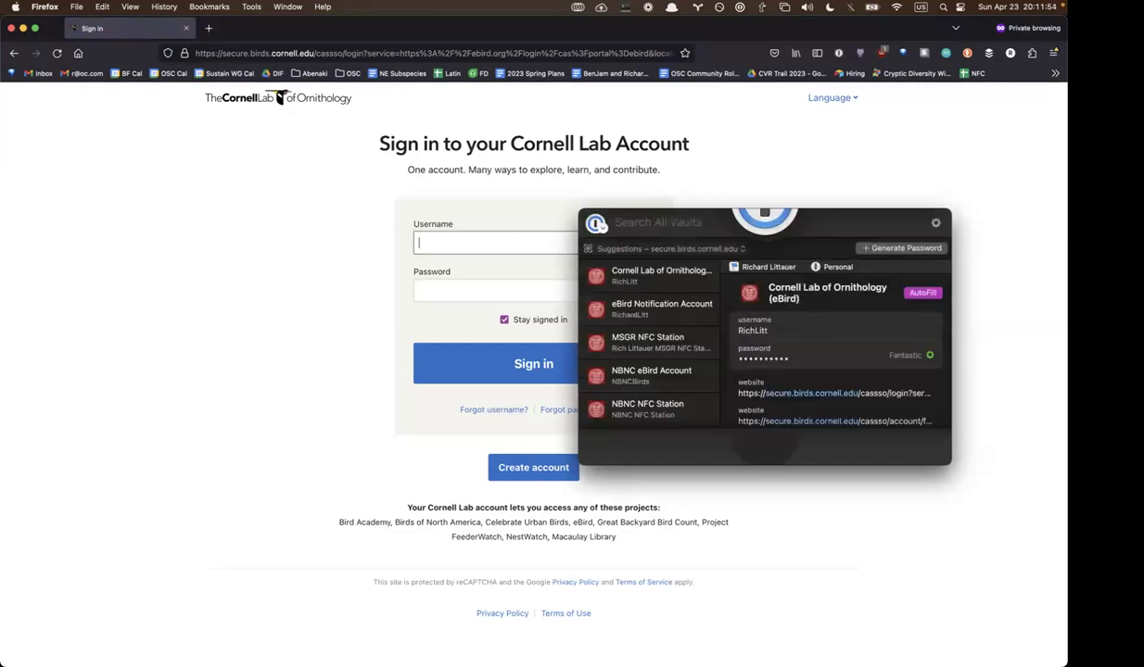
{"action": "type", "text": "nf"}
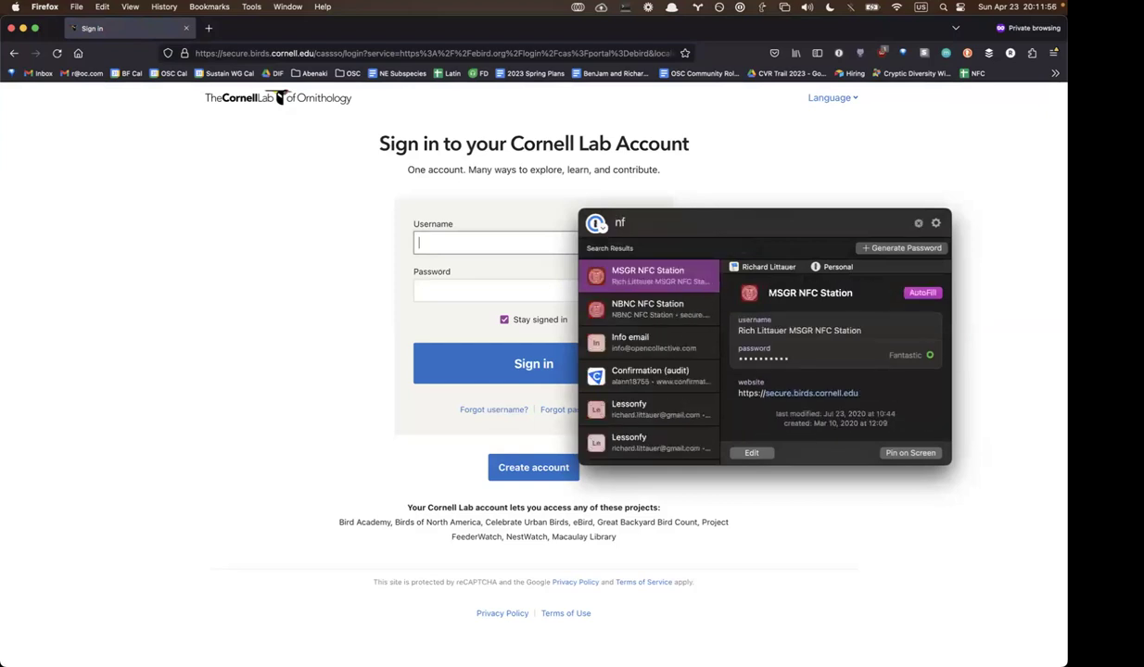
{"action": "key", "text": "Return"}
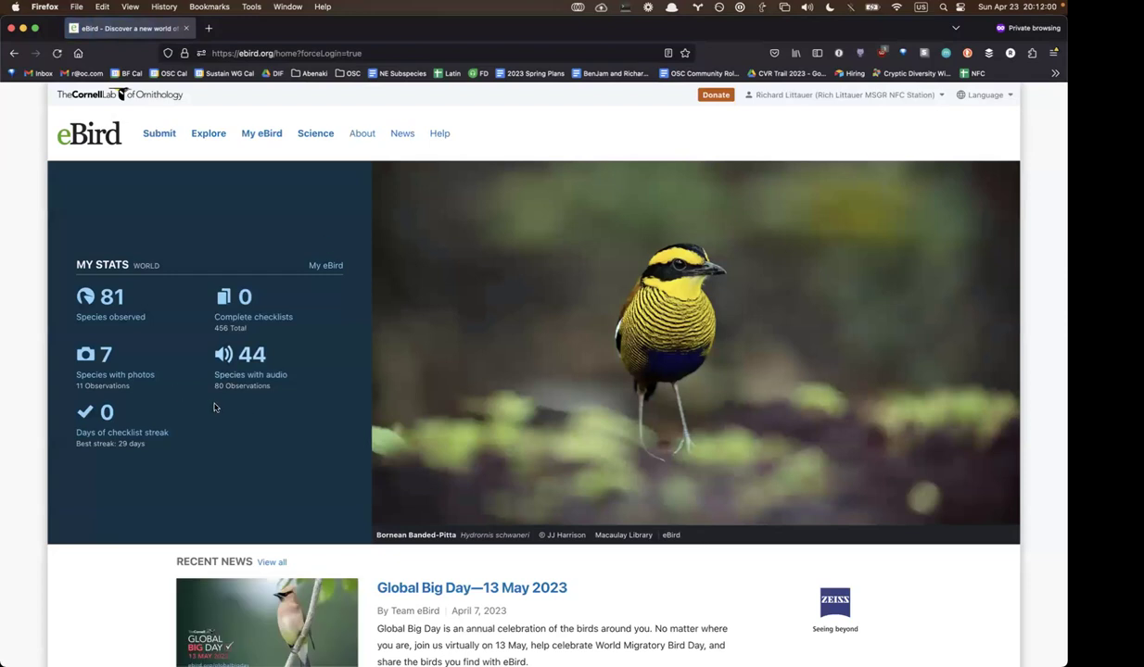
{"action": "left_click", "coordinate": [249, 135]}
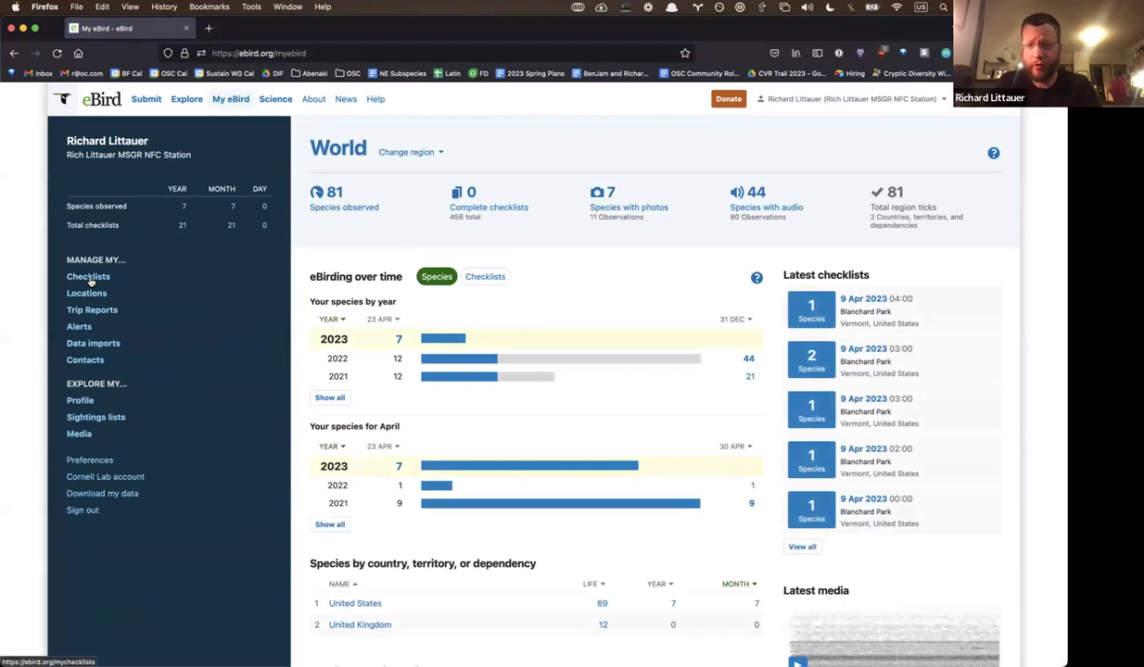
- Switch to iTerm2 and review the 03:00 and 04:00 blocks against the 04/21/23 and 04/22/23 totals
{"action": "key", "text": "super+Tab"}
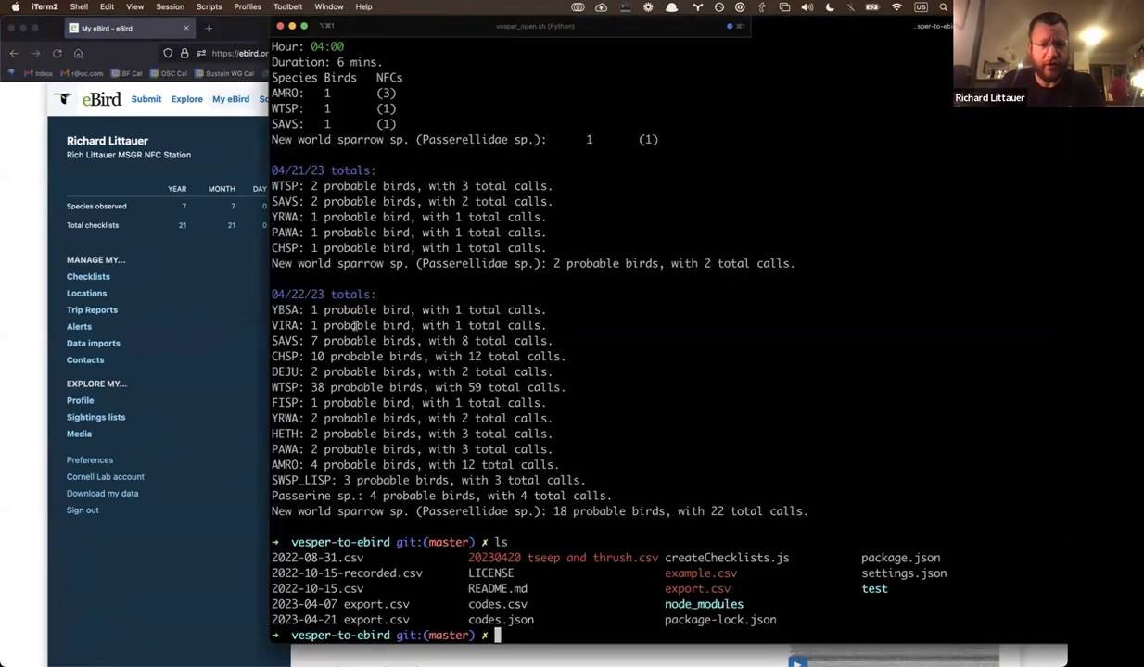
{"action": "left_click_drag", "start_coordinate": [293, 163], "coordinate": [371, 232]}
{"action": "scroll", "coordinate": [370, 227], "scroll_direction": "up", "scroll_amount": 5}
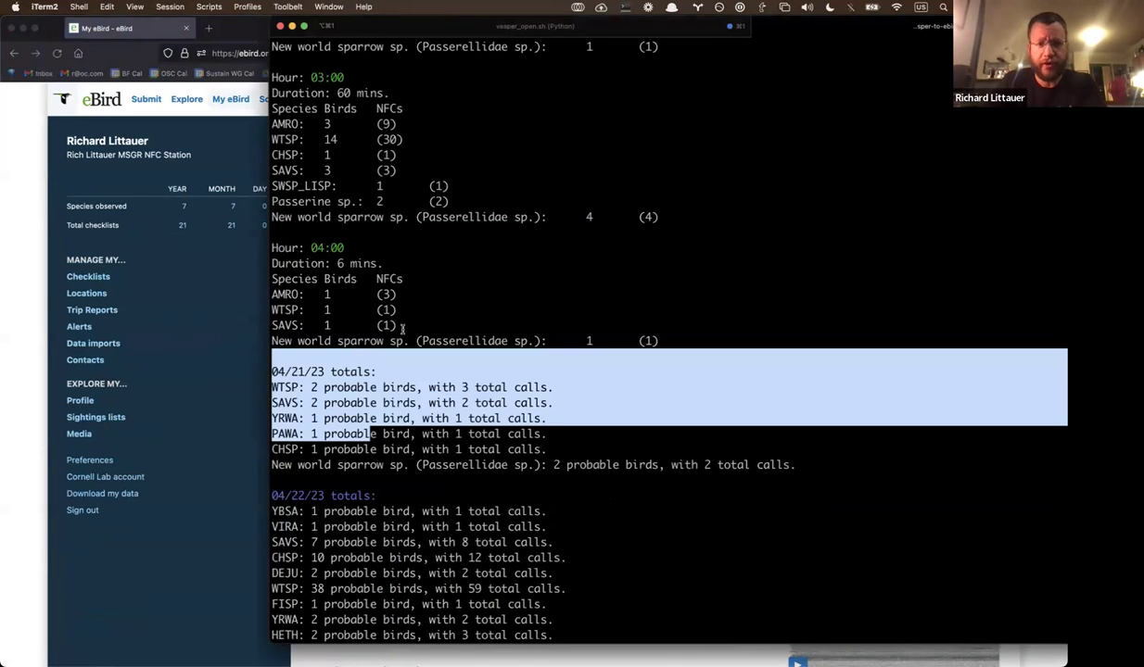
{"action": "left_click_drag", "start_coordinate": [402, 328], "coordinate": [378, 168]}
{"action": "left_click_drag", "start_coordinate": [344, 108], "coordinate": [339, 93]}
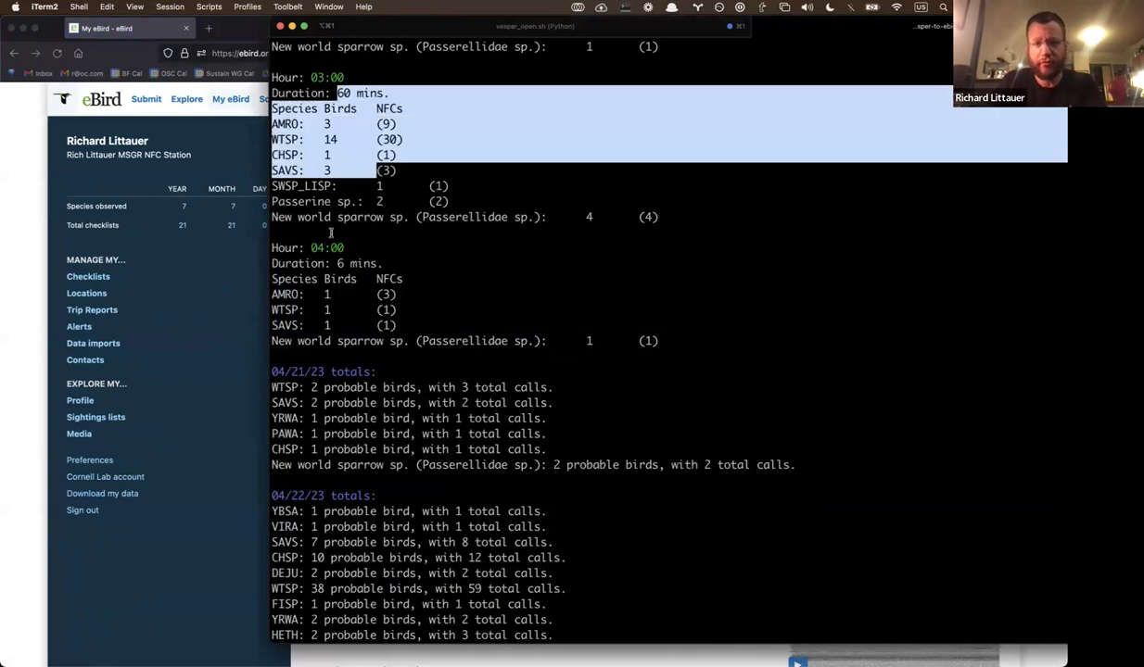
{"action": "left_click_drag", "start_coordinate": [354, 237], "coordinate": [369, 278]}
{"action": "scroll", "coordinate": [369, 280], "scroll_direction": "down", "scroll_amount": 5}
{"action": "left_click_drag", "start_coordinate": [310, 171], "coordinate": [641, 499]}
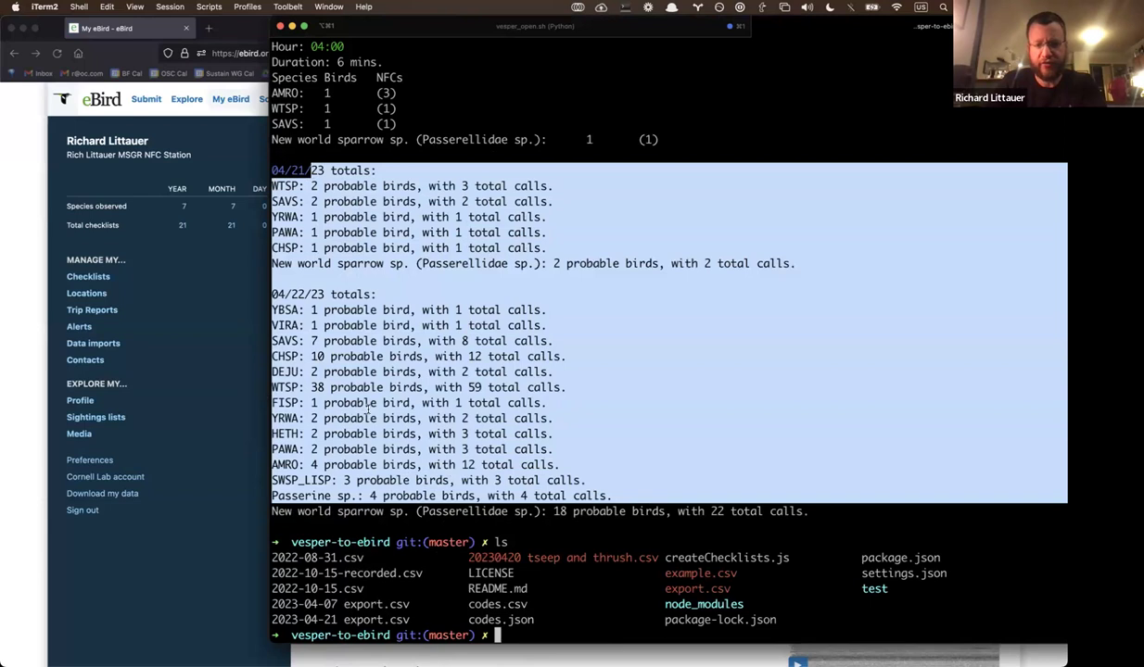
{"action": "left_click", "coordinate": [368, 408]}
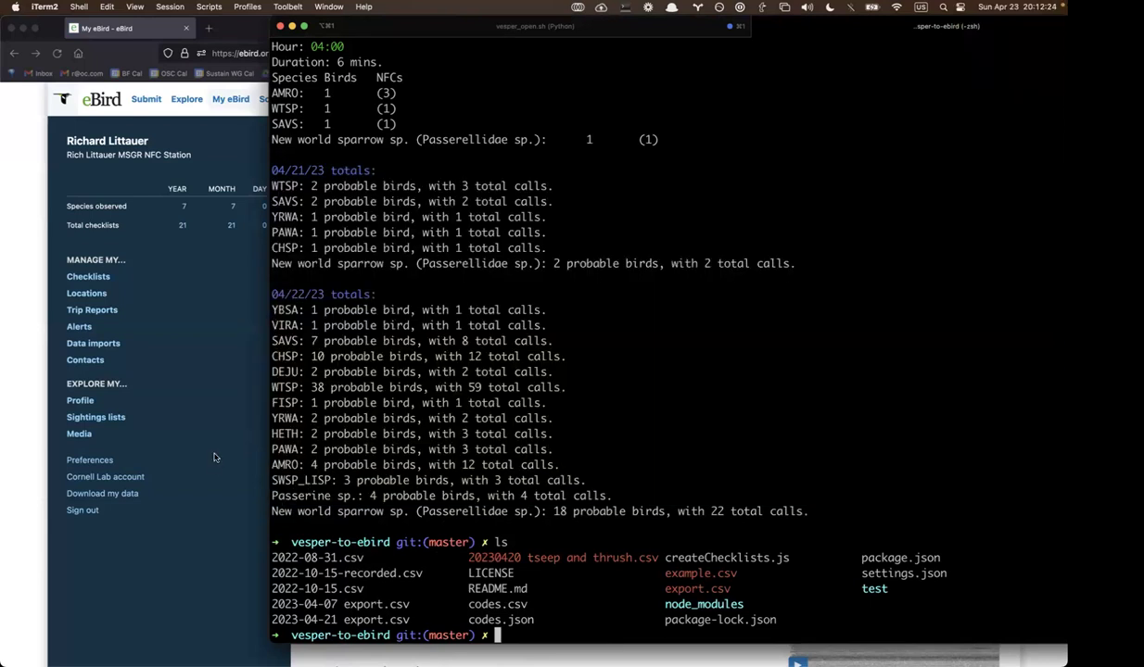
- Print the contents of "2023-04-21 export.csv" in the terminal with cat
{"action": "left_click_drag", "start_coordinate": [408, 621], "coordinate": [274, 621]}
{"action": "type", "text": "cat 30"}
{"action": "key", "text": "BackSpace"}
{"action": "key", "text": "BackSpace"}
{"action": "type", "text": "2023"}
{"action": "key", "text": "Tab"}
{"action": "type", "text": "-04-2"}
{"action": "key", "text": "Tab"}
{"action": "key", "text": "Return"}
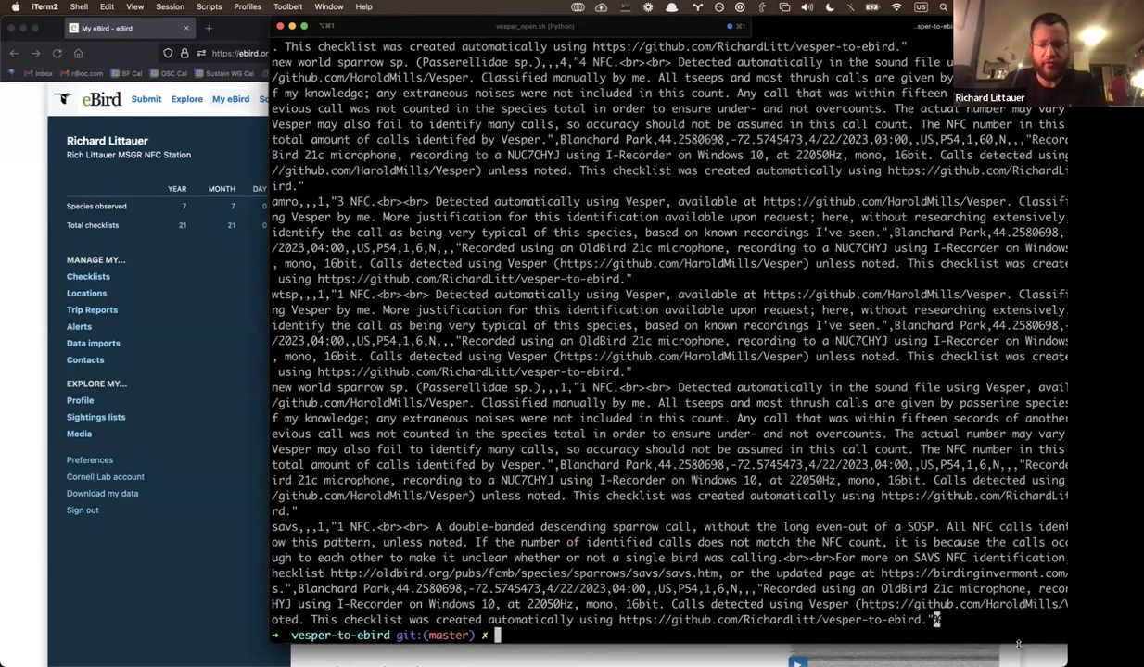
- Highlight and review the final savs record of the export CSV printed in the terminal
{"action": "left_click_drag", "start_coordinate": [894, 619], "coordinate": [211, 534]}
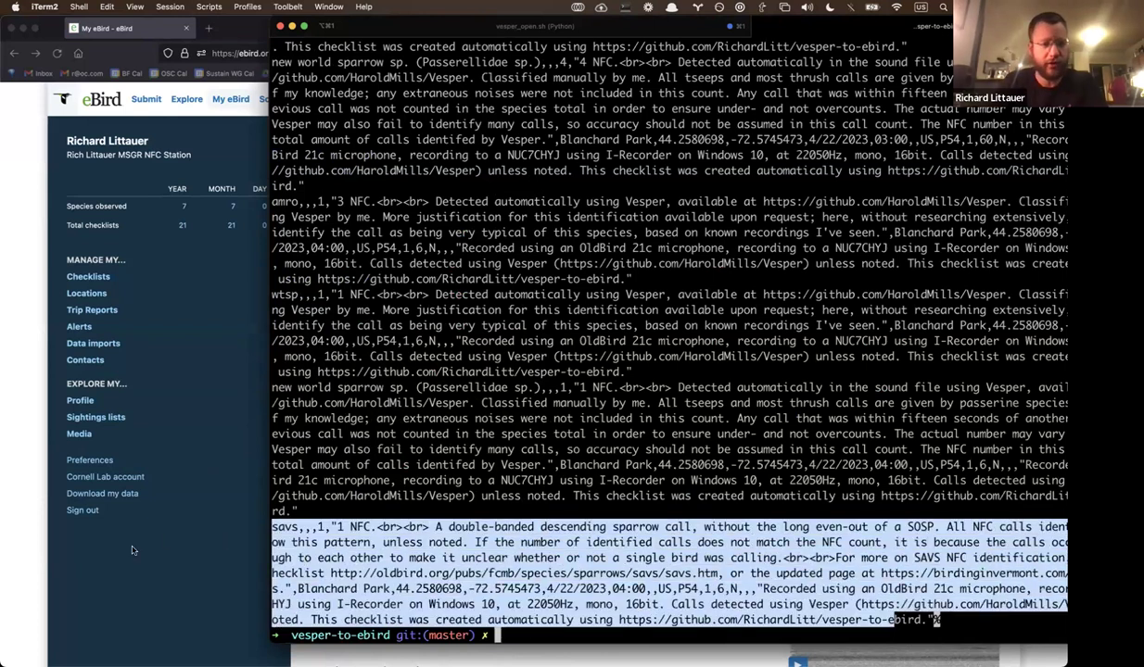
{"action": "left_click", "coordinate": [211, 535]}
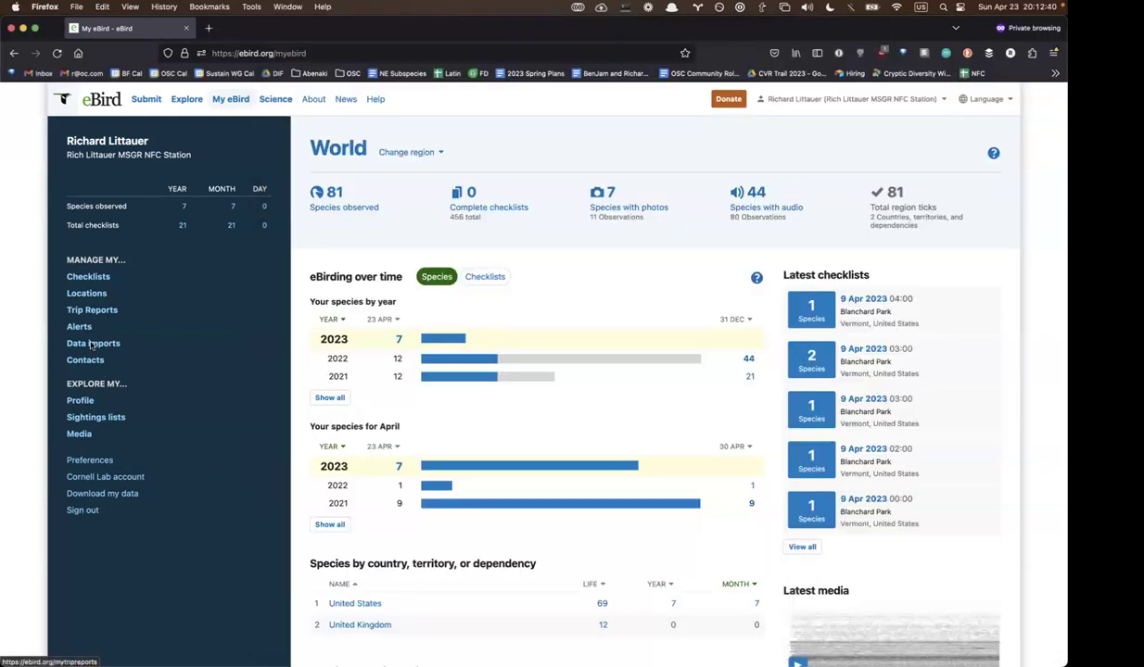
{"action": "key", "text": "super+Tab"}
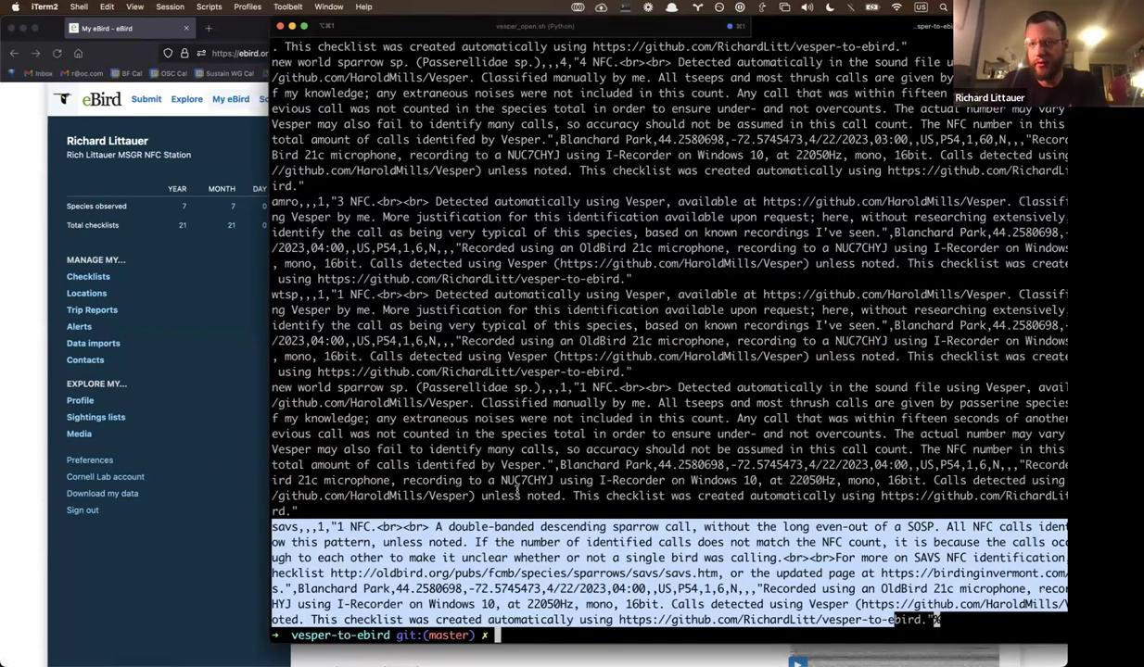
{"action": "key", "text": "super+Tab"}
{"action": "key", "text": "super+Tab"}
{"action": "left_click", "coordinate": [581, 514]}
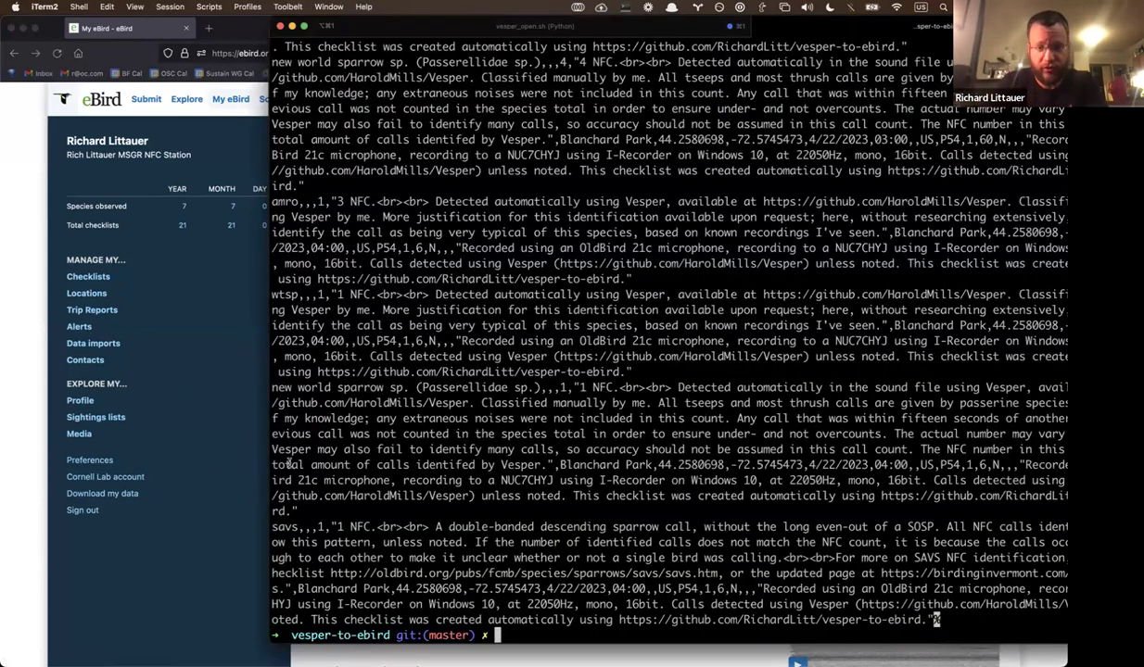
- Switch to Firefox and import "2023-04-21 export.csv" into eBird through Data imports as eBird Record Format (Extended)
{"action": "left_click", "coordinate": [200, 384]}
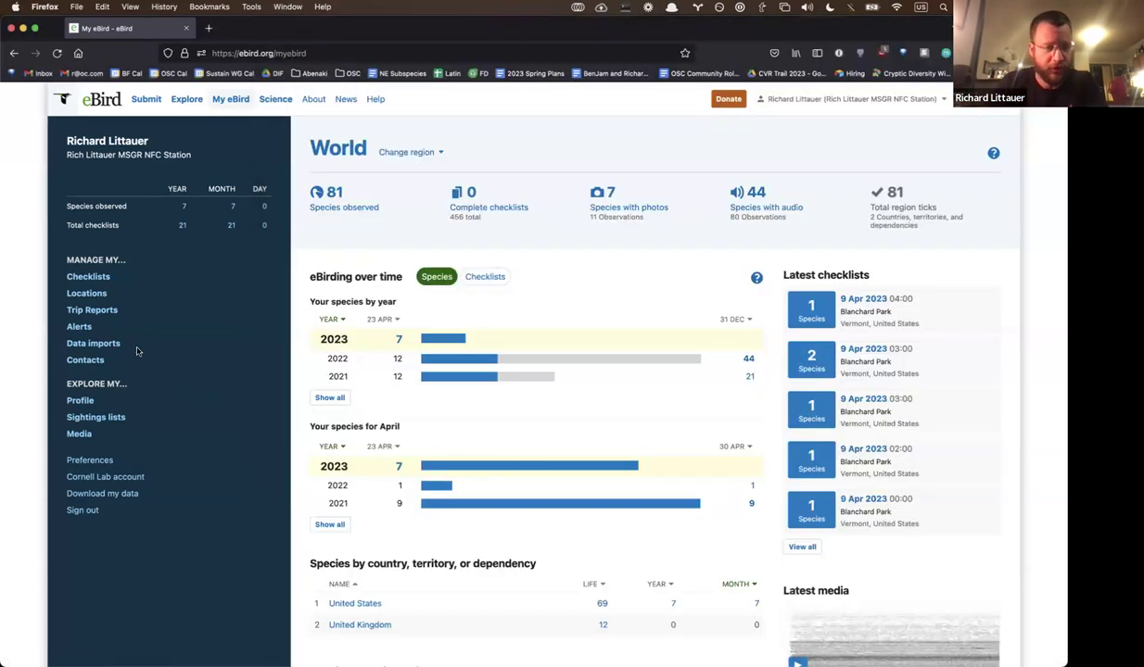
{"action": "left_click", "coordinate": [96, 345]}
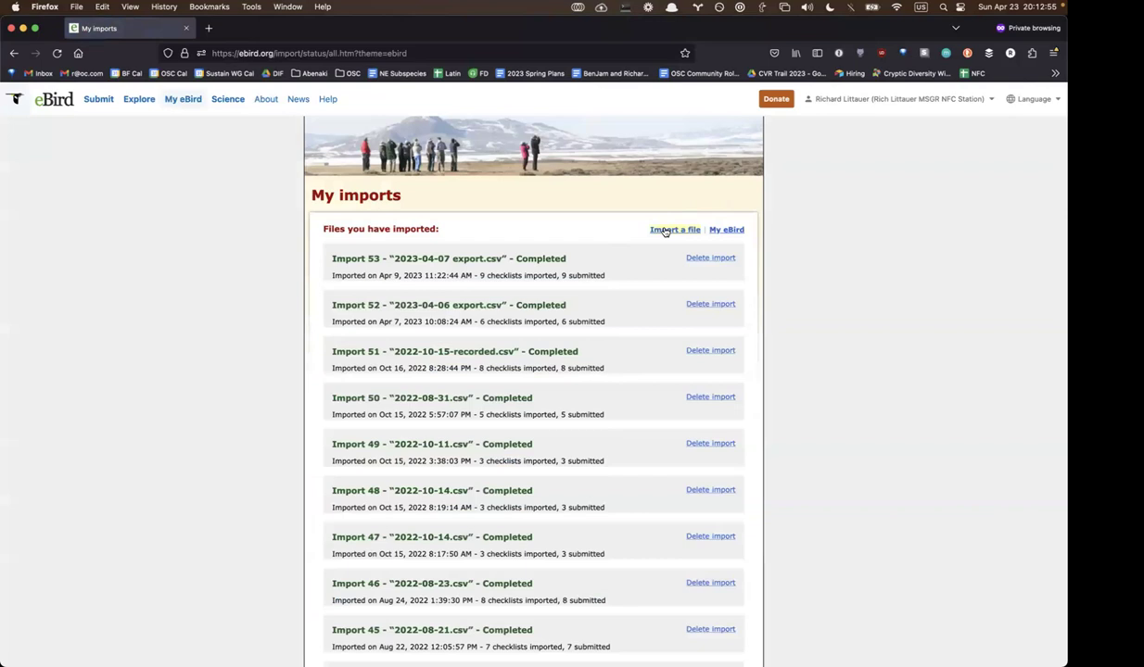
{"action": "left_click", "coordinate": [665, 232]}
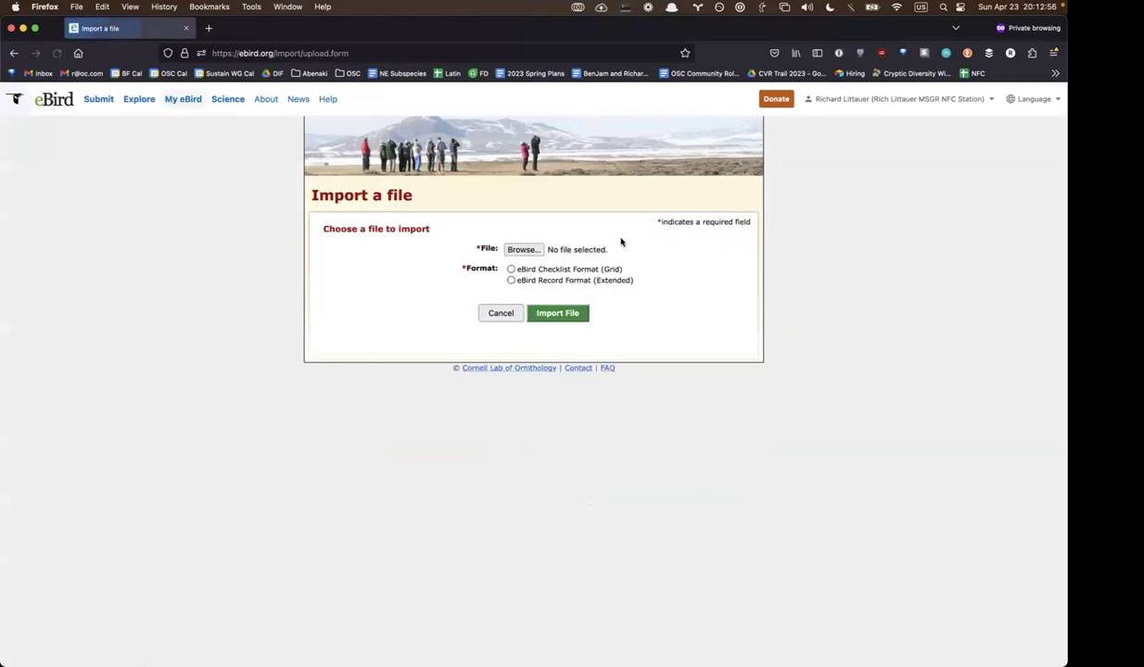
{"action": "left_click", "coordinate": [524, 250]}
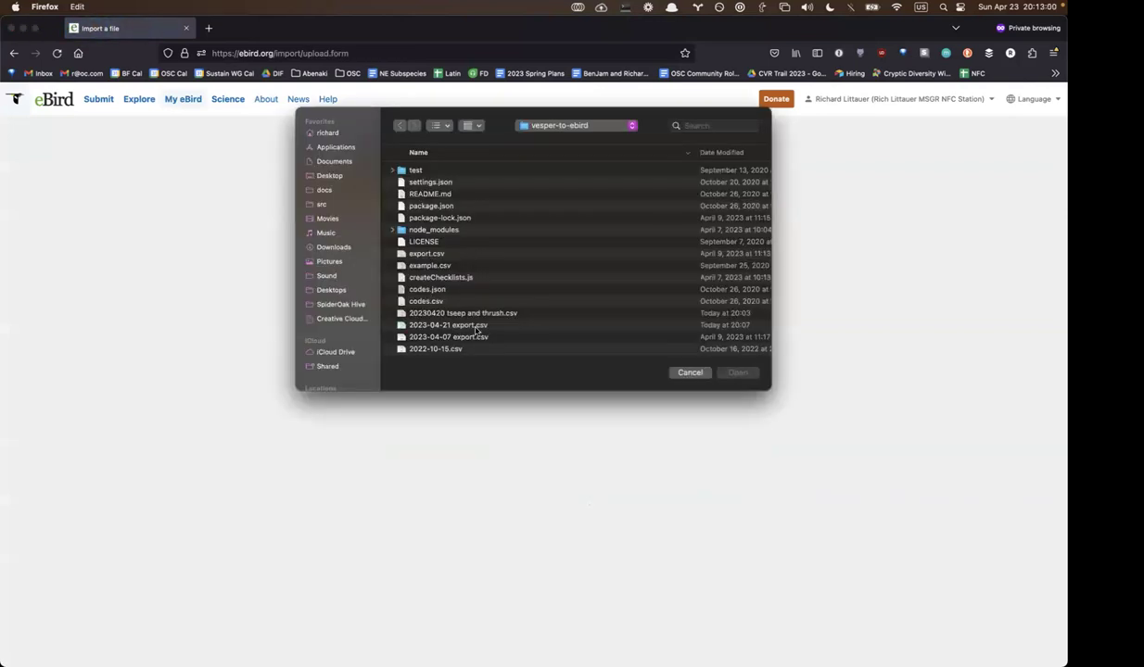
{"action": "left_click", "coordinate": [476, 329]}
{"action": "double_click", "coordinate": [475, 329]}
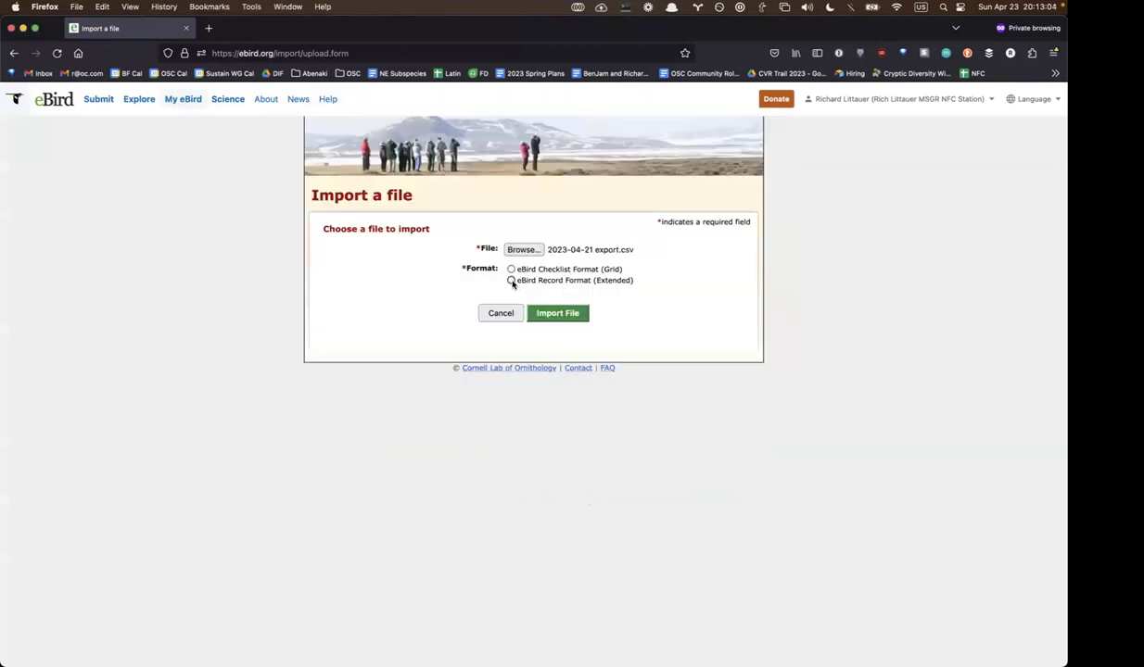
{"action": "left_click", "coordinate": [547, 315]}
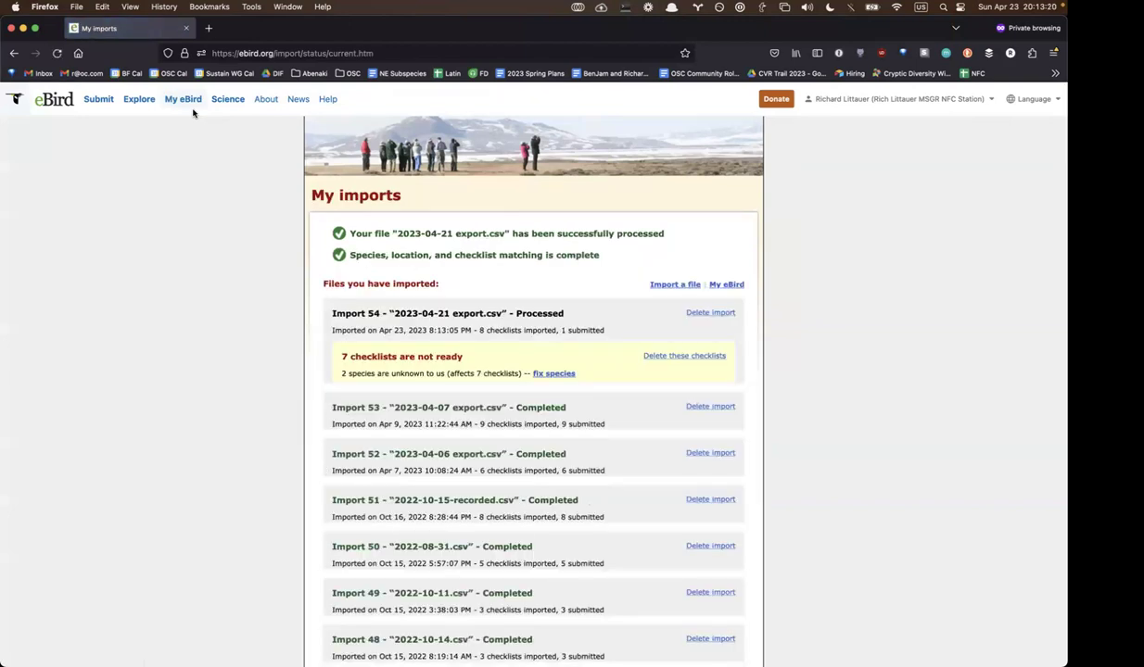
- Match the unknown "new world sparrow sp. (Passerellidae sp.)" to new world sparrow sp. - Passerellidae sp. and apply the species fixes
{"action": "left_click", "coordinate": [547, 374]}
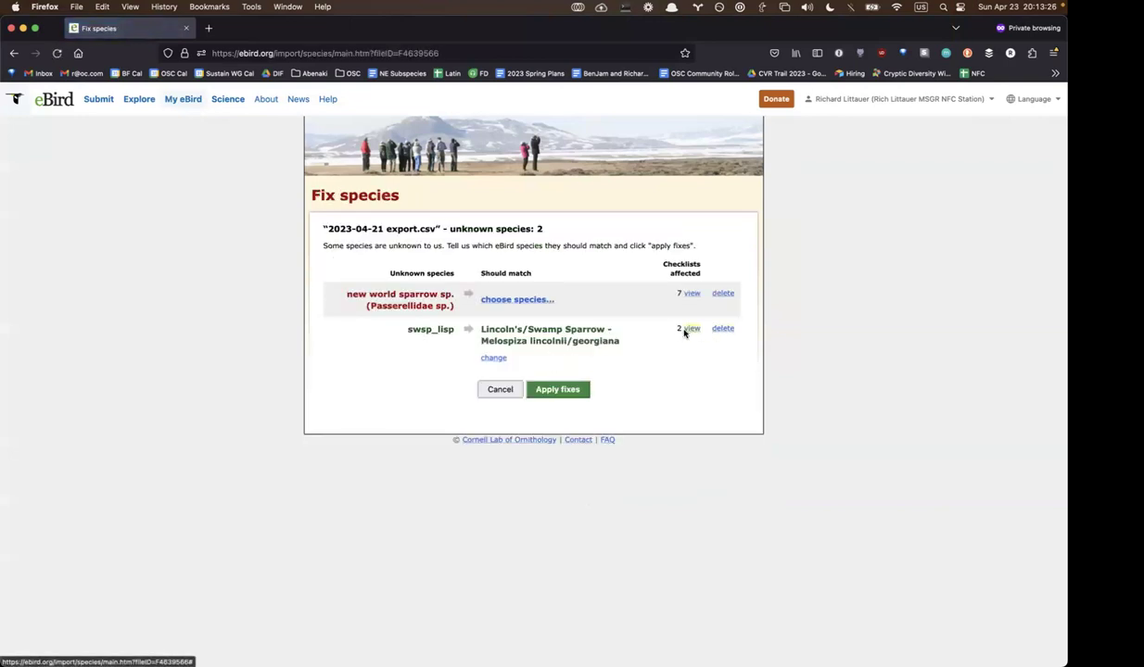
{"action": "left_click", "coordinate": [508, 299]}
{"action": "left_click", "coordinate": [462, 247]}
{"action": "type", "text": "sp"}
{"action": "type", "text": "New Wor"}
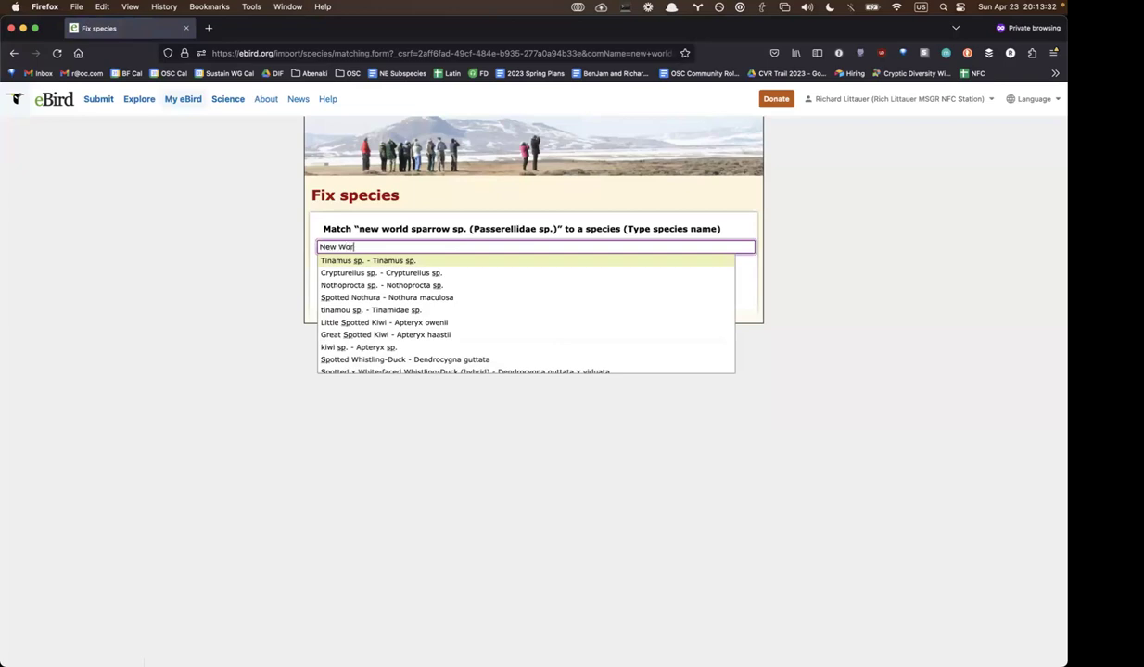
{"action": "type", "text": "ld spa"}
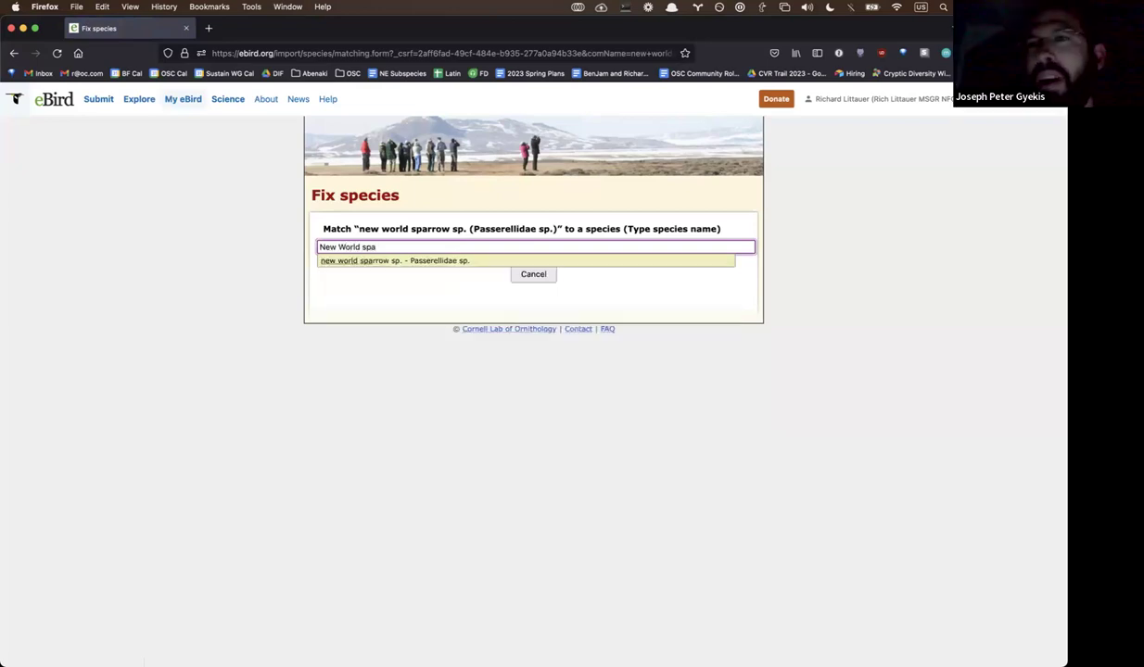
{"action": "left_click", "coordinate": [475, 260]}
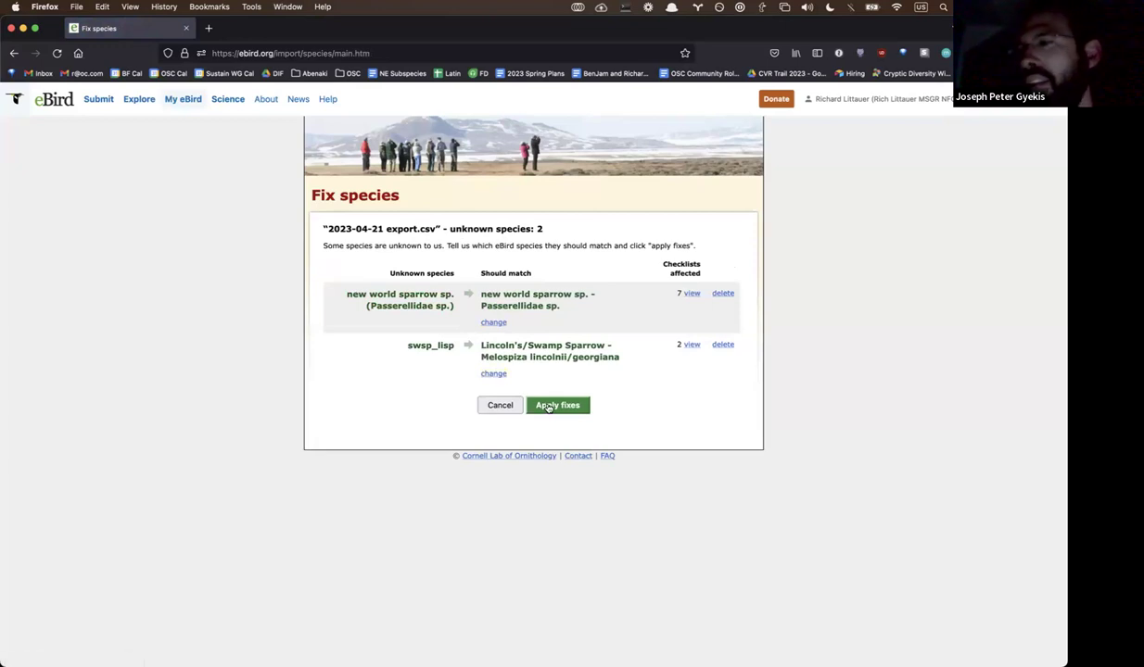
{"action": "left_click", "coordinate": [555, 405]}
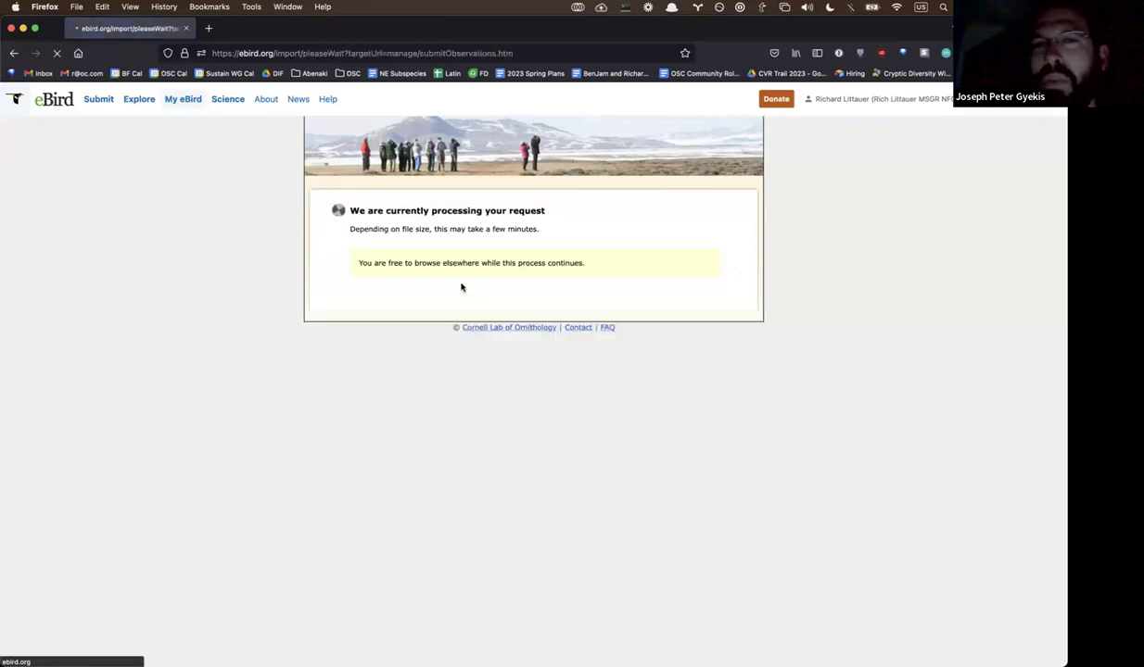
- Go to My Checklists and open the imported Blanchard Park checklists of 21 and 22 Apr 2023 in separate tabs
{"action": "left_click", "coordinate": [196, 105]}
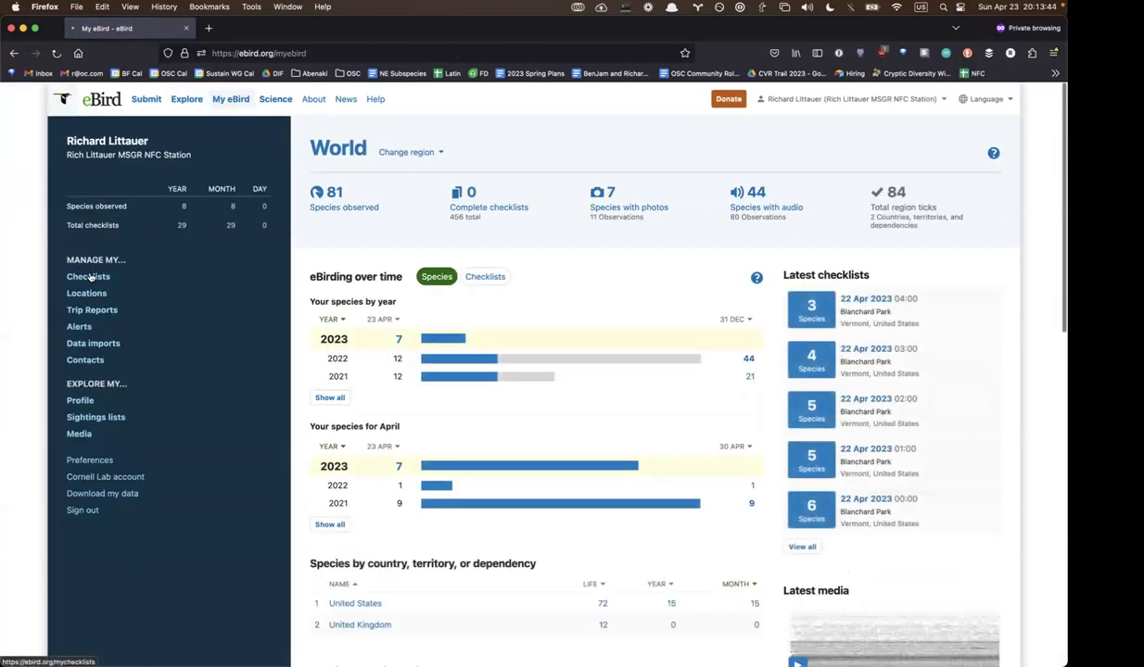
{"action": "left_click", "coordinate": [89, 276]}
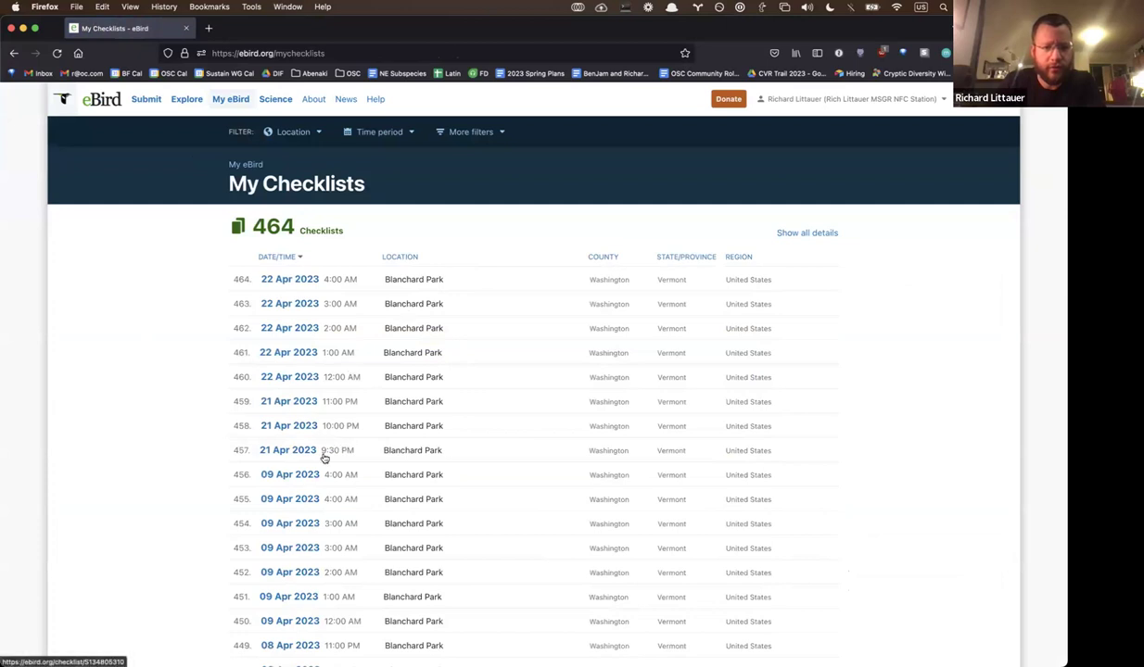
{"action": "left_click", "coordinate": [277, 432], "text": "super"}
{"action": "left_click", "coordinate": [276, 404], "text": "super"}
{"action": "left_click", "coordinate": [275, 399], "text": "super"}
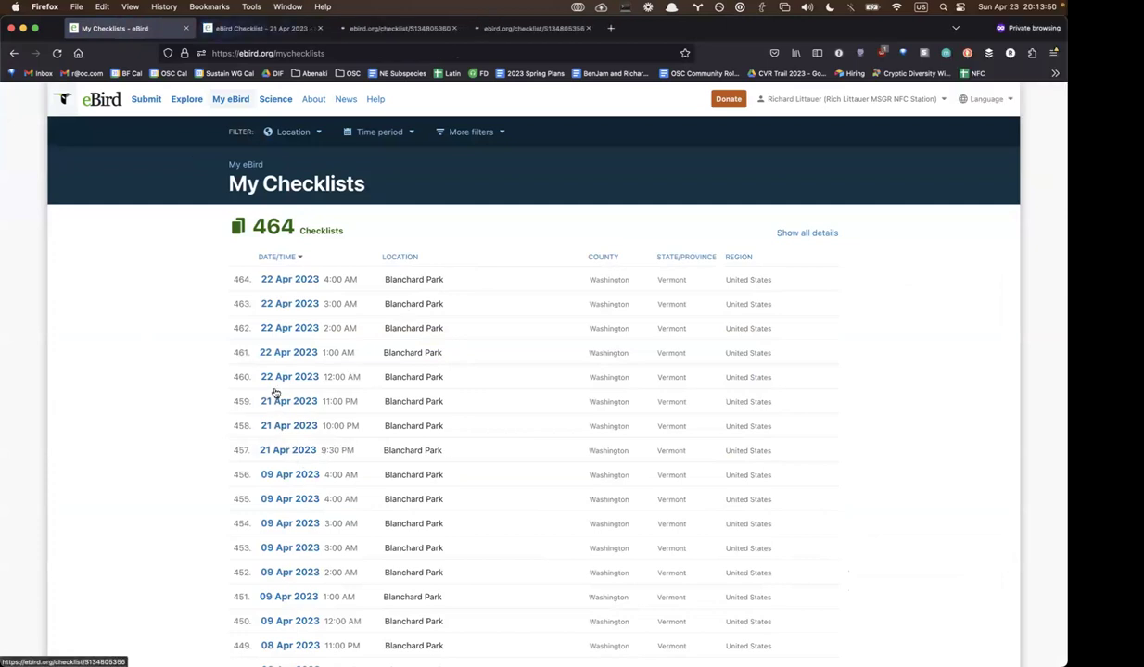
{"action": "left_click", "coordinate": [275, 372], "text": "super"}
{"action": "left_click", "coordinate": [269, 353], "text": "super"}
{"action": "left_click", "coordinate": [268, 330], "text": "super"}
{"action": "left_click", "coordinate": [280, 305], "text": "super"}
{"action": "left_click", "coordinate": [295, 281], "text": "super"}
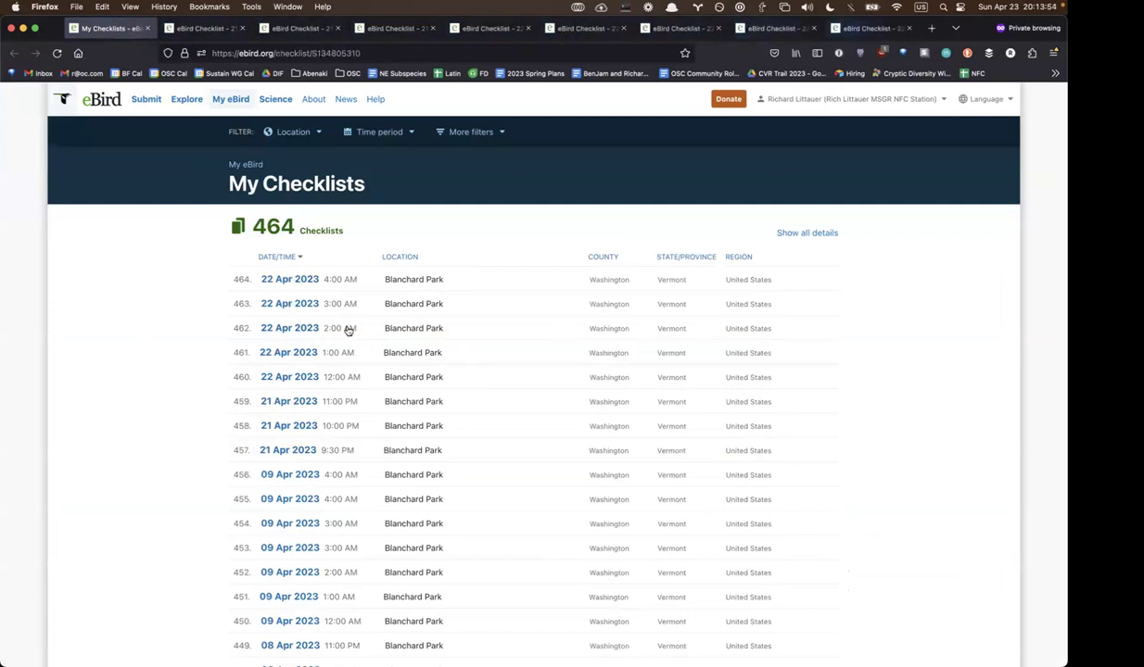
- Review the species, counts and comments of the imported 21 and 22 Apr 2023 checklists across their tabs
{"action": "key", "text": "ctrl+Tab"}
{"action": "key", "text": "ctrl+Tab"}
{"action": "key", "text": "ctrl+Tab"}
{"action": "key", "text": "ctrl+Tab"}
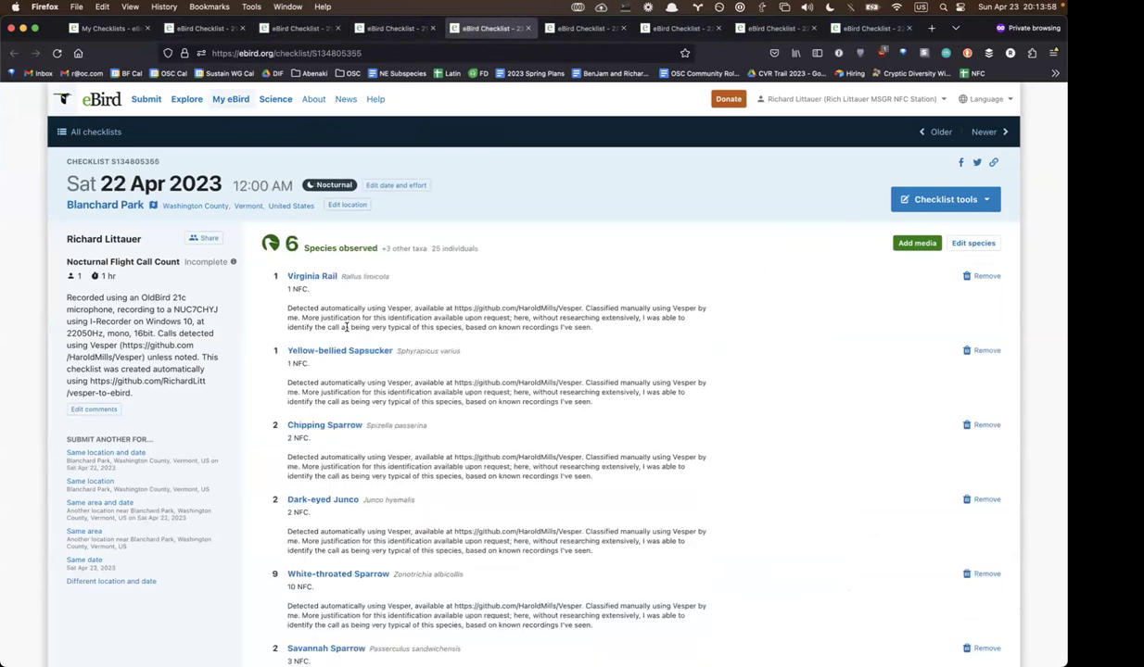
{"action": "key", "text": "ctrl+Tab"}
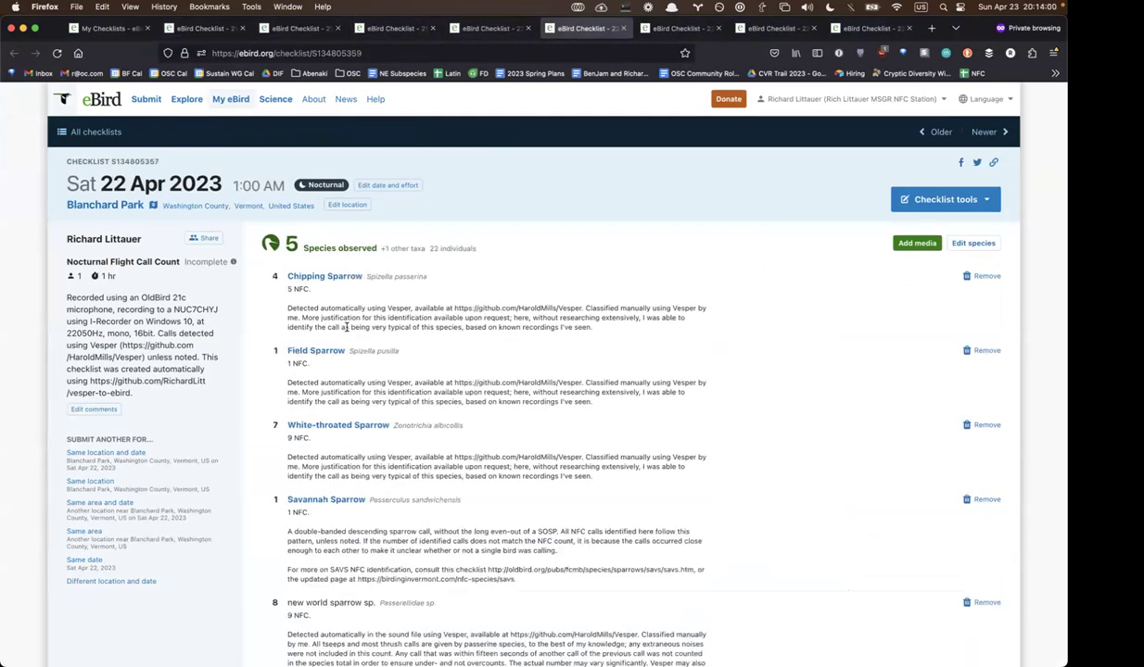
{"action": "key", "text": "ctrl+Tab"}
{"action": "key", "text": "ctrl+shift+Tab"}
{"action": "key", "text": "ctrl+shift+Tab"}
{"action": "key", "text": "ctrl+shift+Tab"}
{"action": "key", "text": "ctrl+shift+Tab"}
{"action": "key", "text": "ctrl+shift+Tab"}
{"action": "key", "text": "ctrl+shift+Tab"}
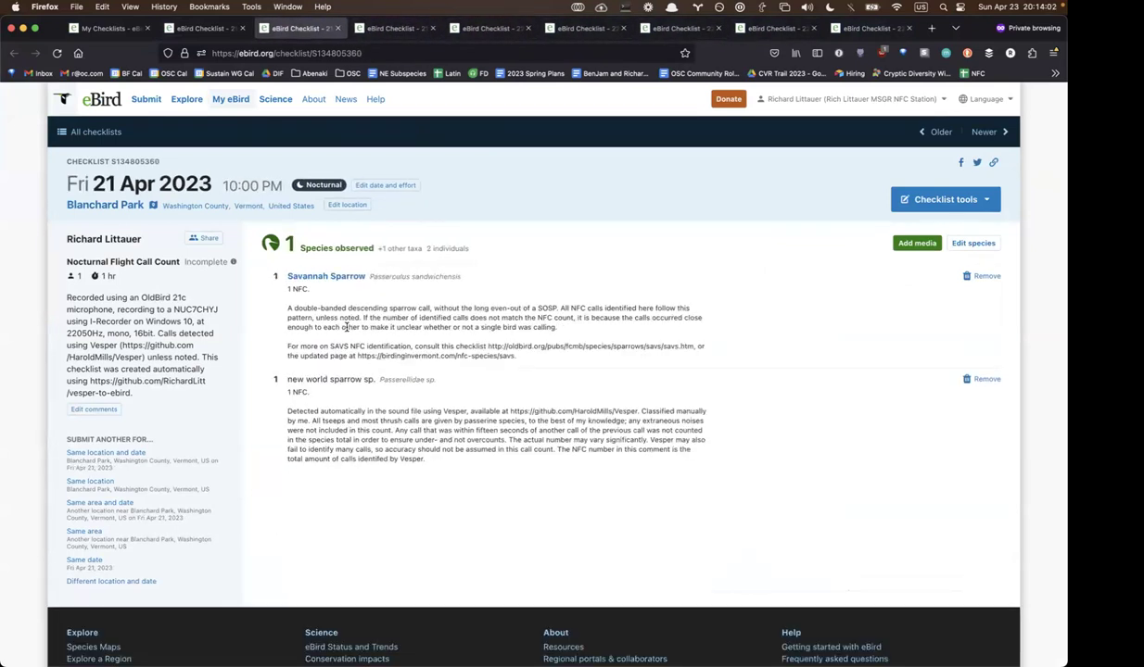
- Switch to VS Code and examine settings.json, example.csv and the usage text of createChecklists.js for the station settings
{"action": "key", "text": "super+Tab"}
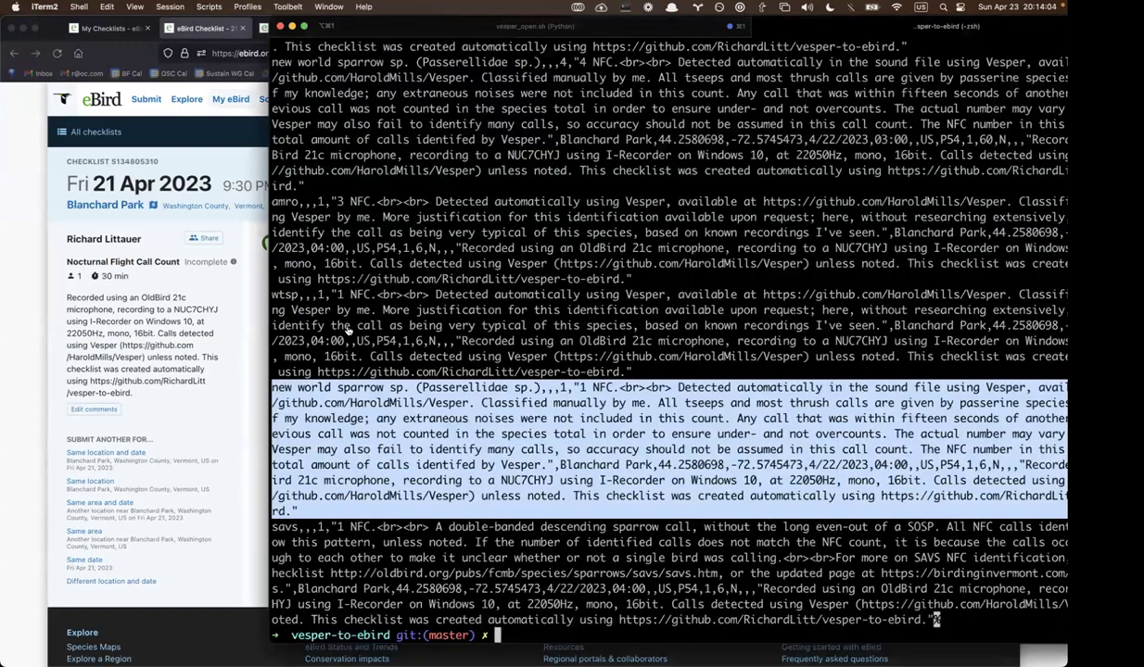
{"action": "key", "text": "super+Tab"}
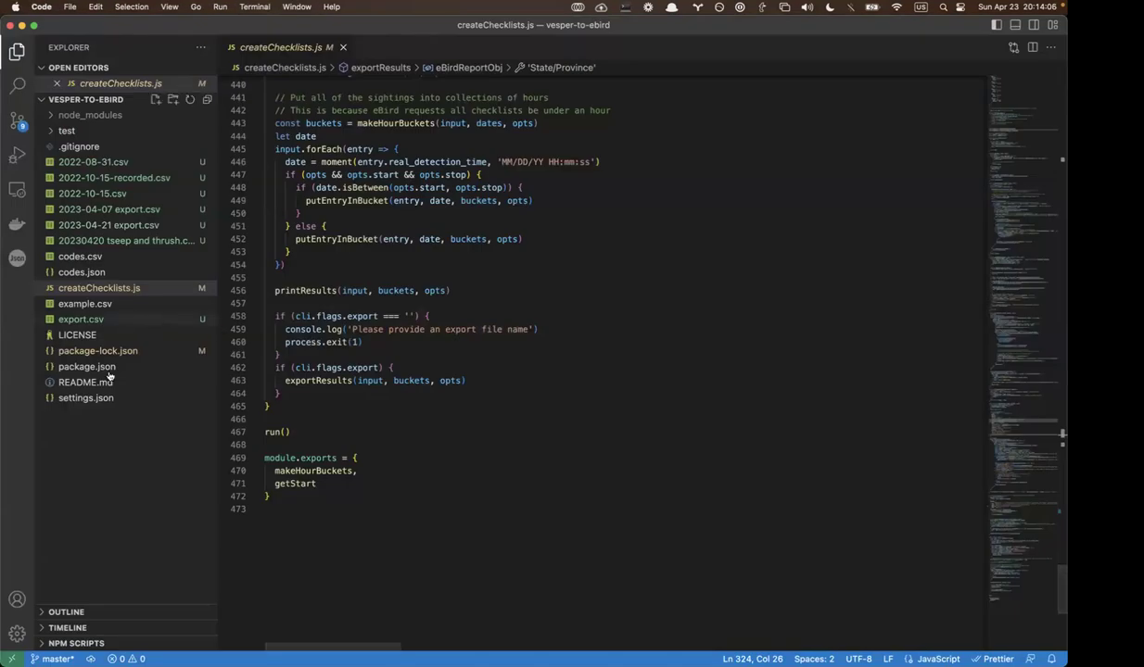
{"action": "left_click", "coordinate": [109, 399]}
{"action": "left_click", "coordinate": [389, 288]}
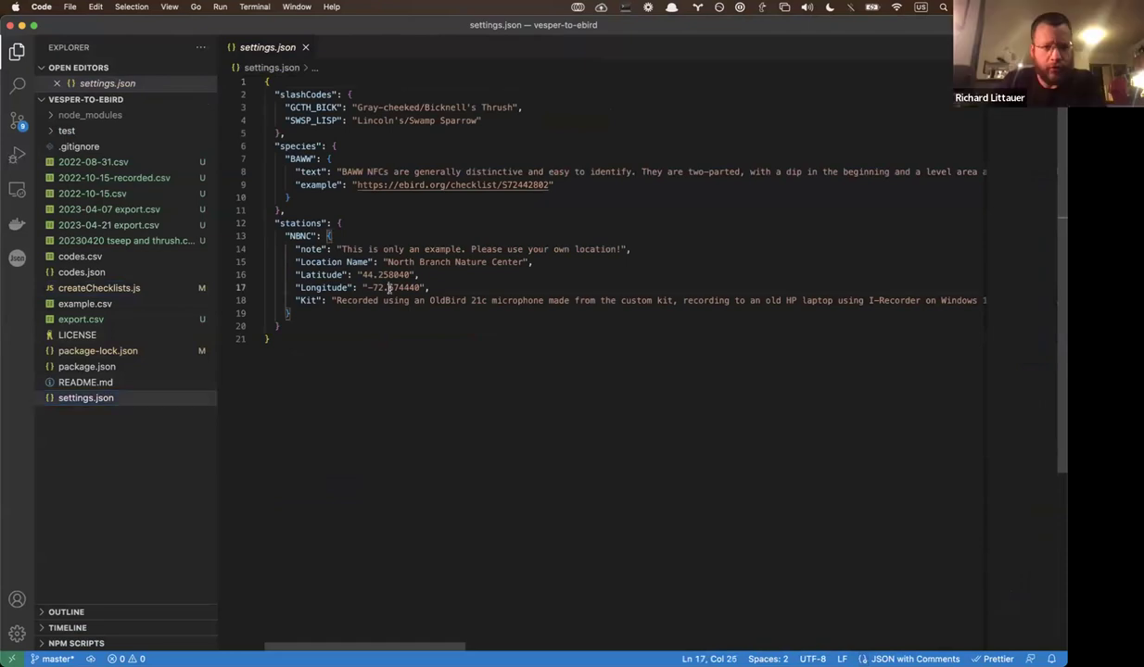
{"action": "left_click", "coordinate": [337, 274]}
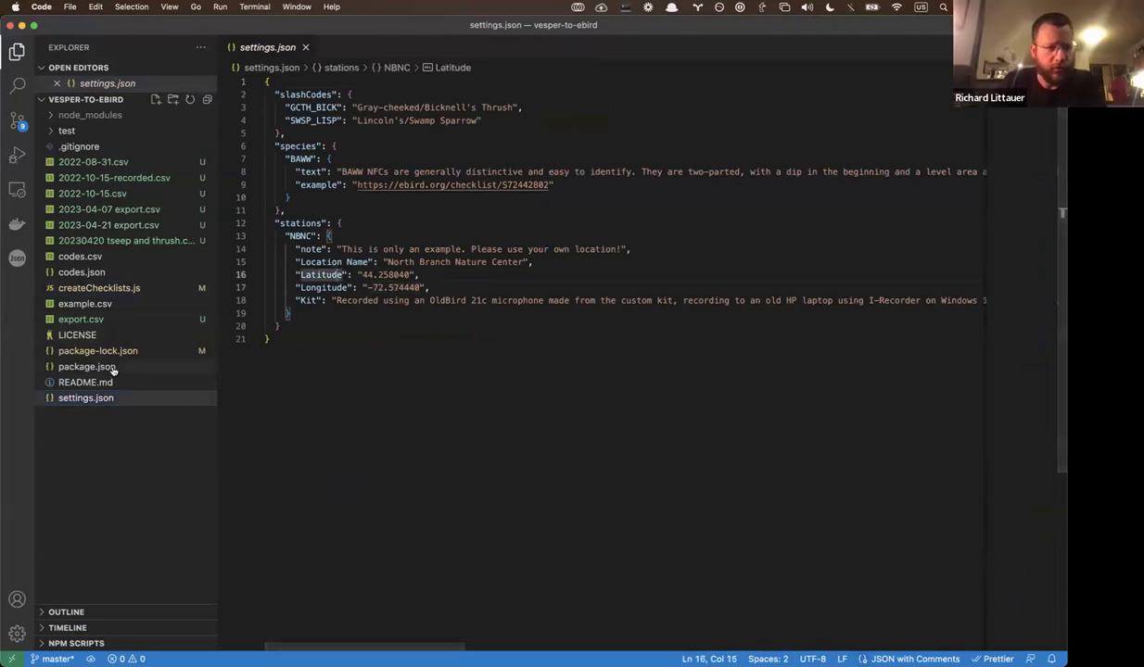
{"action": "left_click", "coordinate": [109, 367]}
{"action": "left_click", "coordinate": [100, 350]}
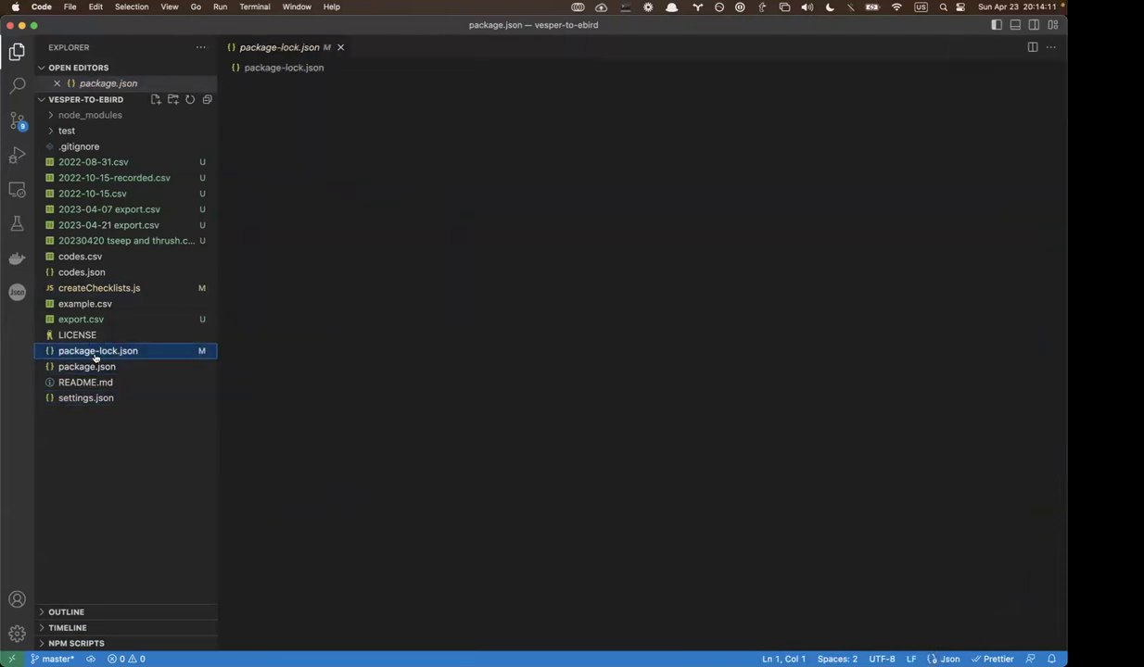
{"action": "left_click", "coordinate": [89, 305]}
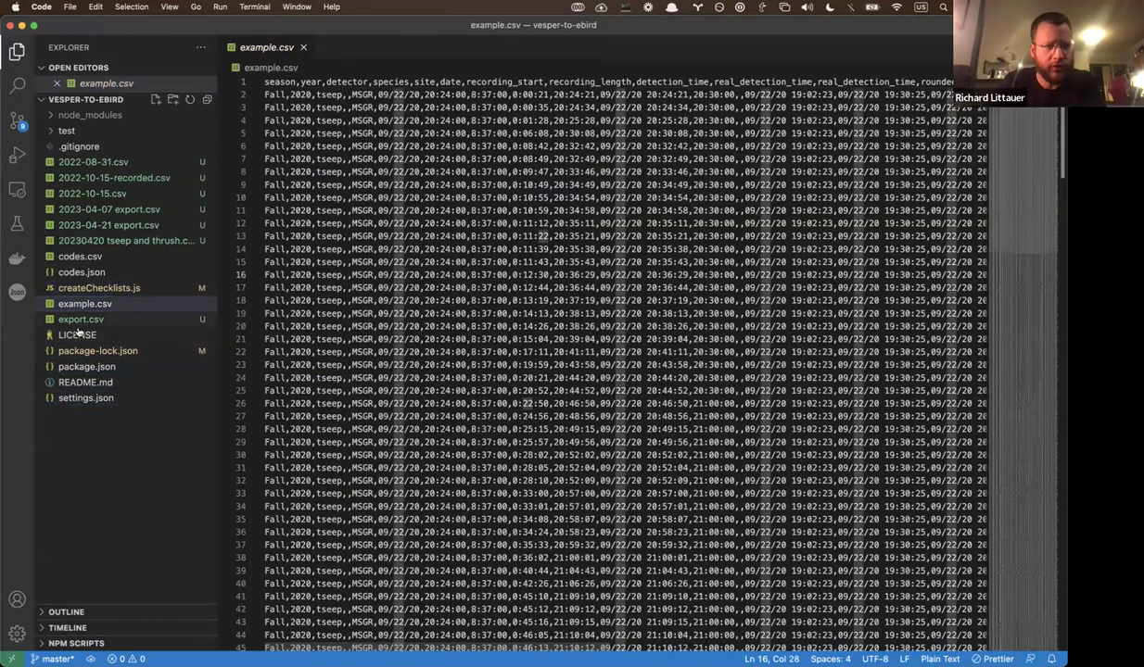
{"action": "left_click", "coordinate": [100, 289]}
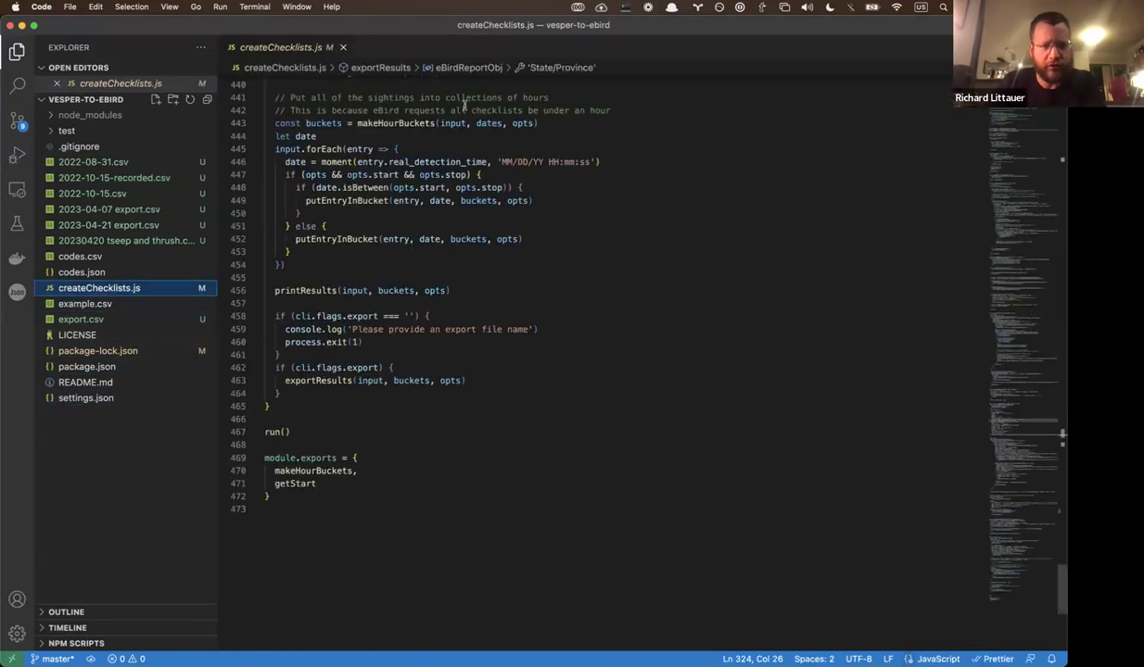
{"action": "scroll", "coordinate": [380, 244], "scroll_direction": "up", "scroll_amount": 20}
- Switch to iTerm2, list the vesper-to-ebird files, and move up to the birding folder and list its contents
{"action": "key", "text": "super+Tab"}
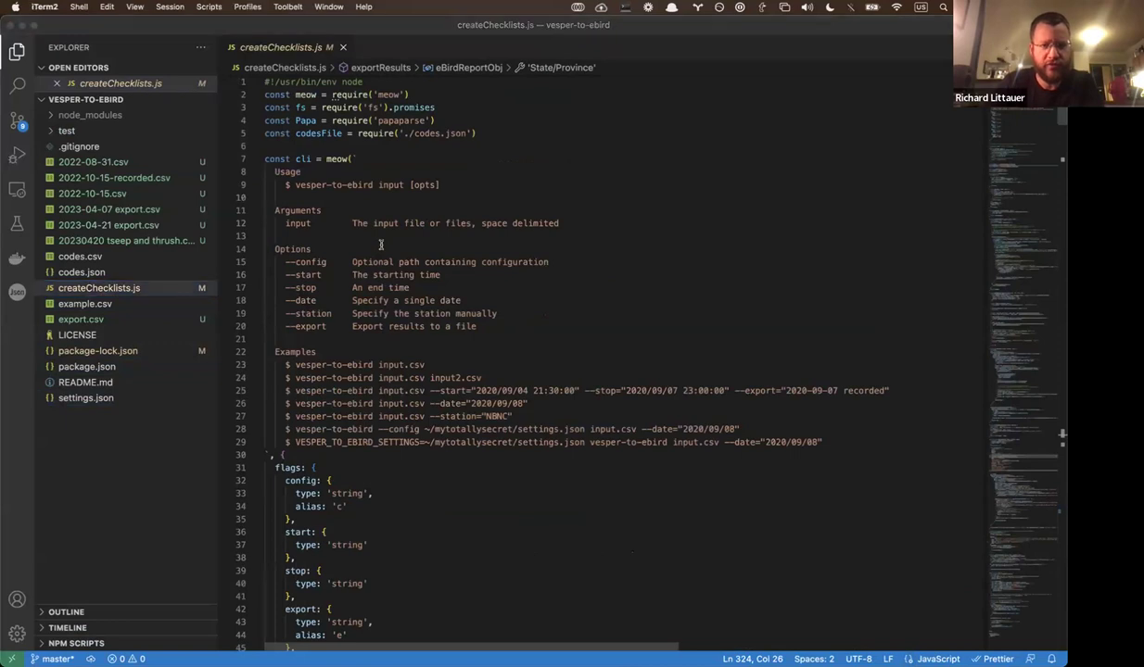
{"action": "type", "text": "ls"}
{"action": "key", "text": "Return"}
{"action": "type", "text": ".."}
{"action": "key", "text": "Return"}
{"action": "type", "text": "ls"}
{"action": "key", "text": "Return"}
{"action": "type", "text": "cd"}
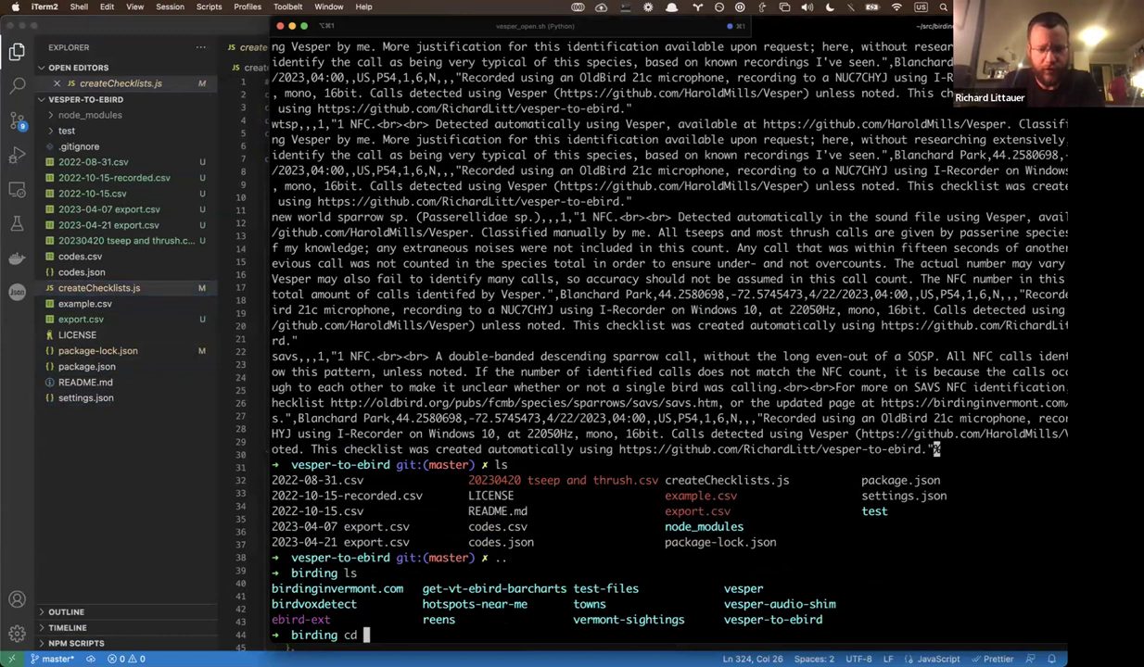
- Check the settings-path logic of createChecklists.js in VS Code, and print the VESPER_TO_EBIRD_SETTINGS environment variable in iTerm2
{"action": "key", "text": "super+Tab"}
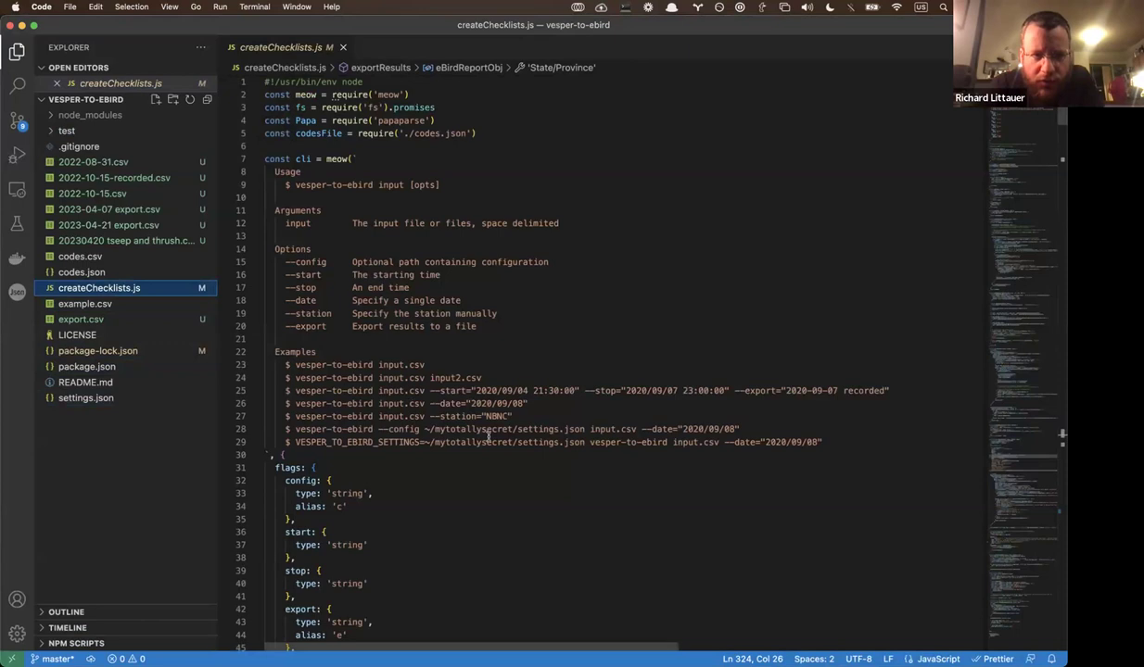
{"action": "scroll", "coordinate": [488, 436], "scroll_direction": "down", "scroll_amount": 10}
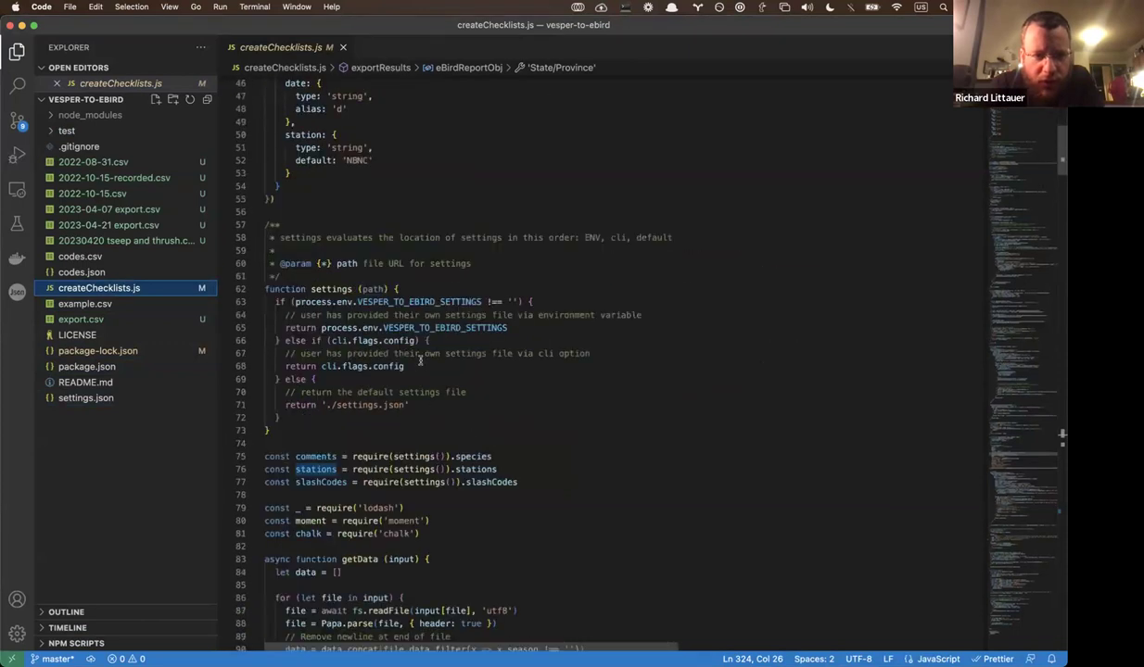
{"action": "key", "text": "super+Tab"}
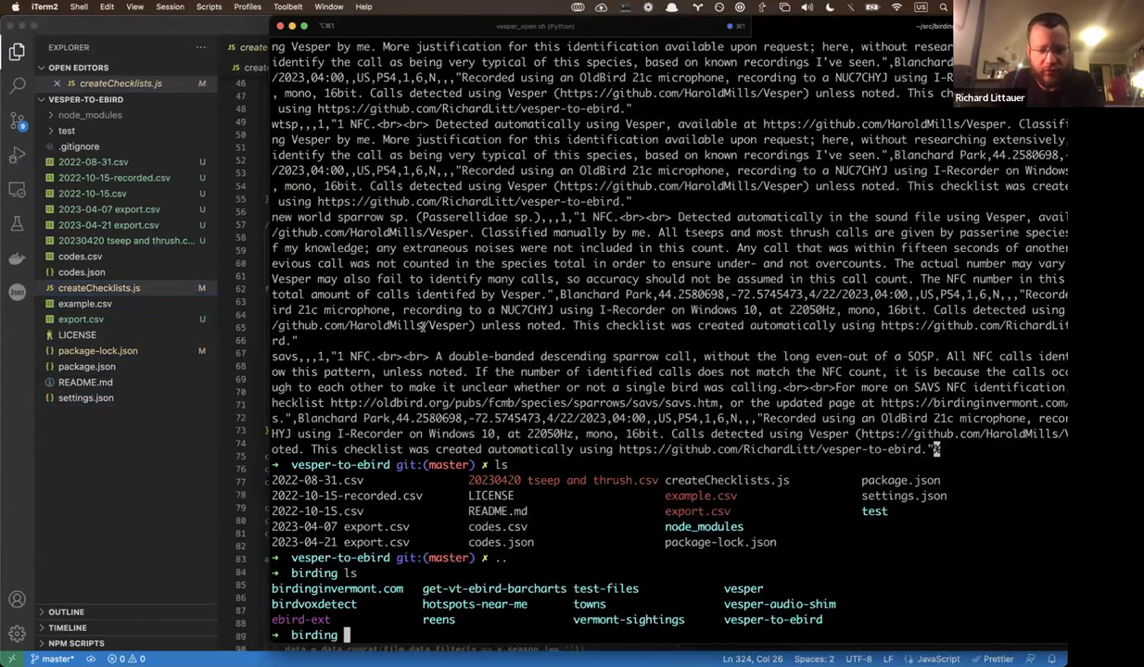
{"action": "type", "text": "echo $VESPER_TO_EBIRD_SETTINGS"}
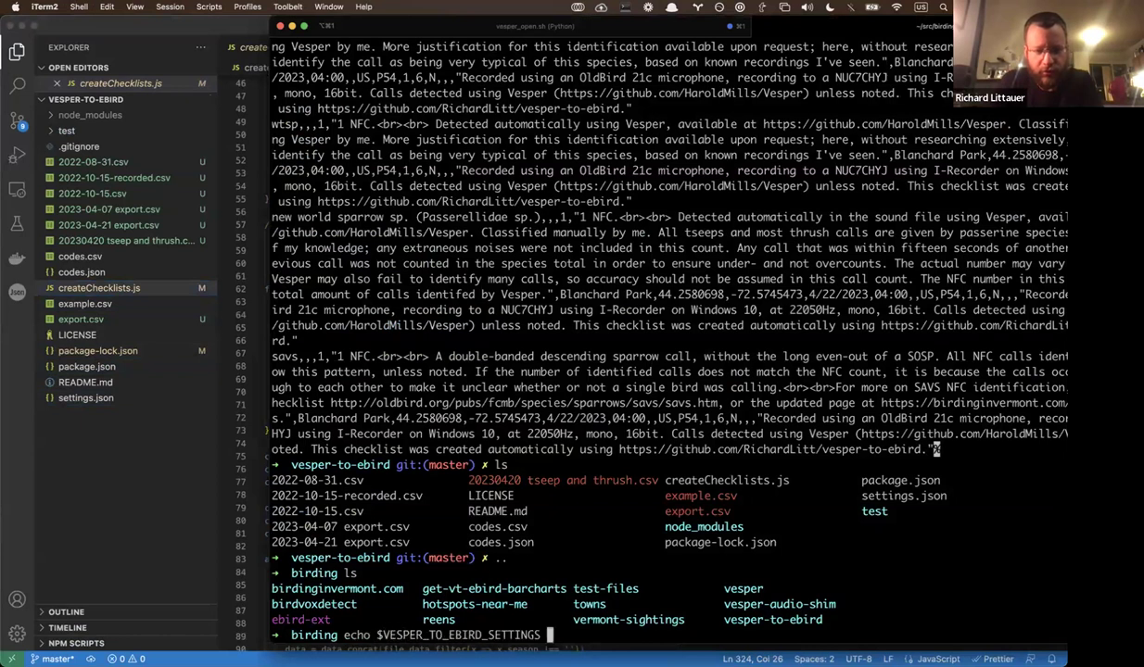
{"action": "key", "text": "Return"}
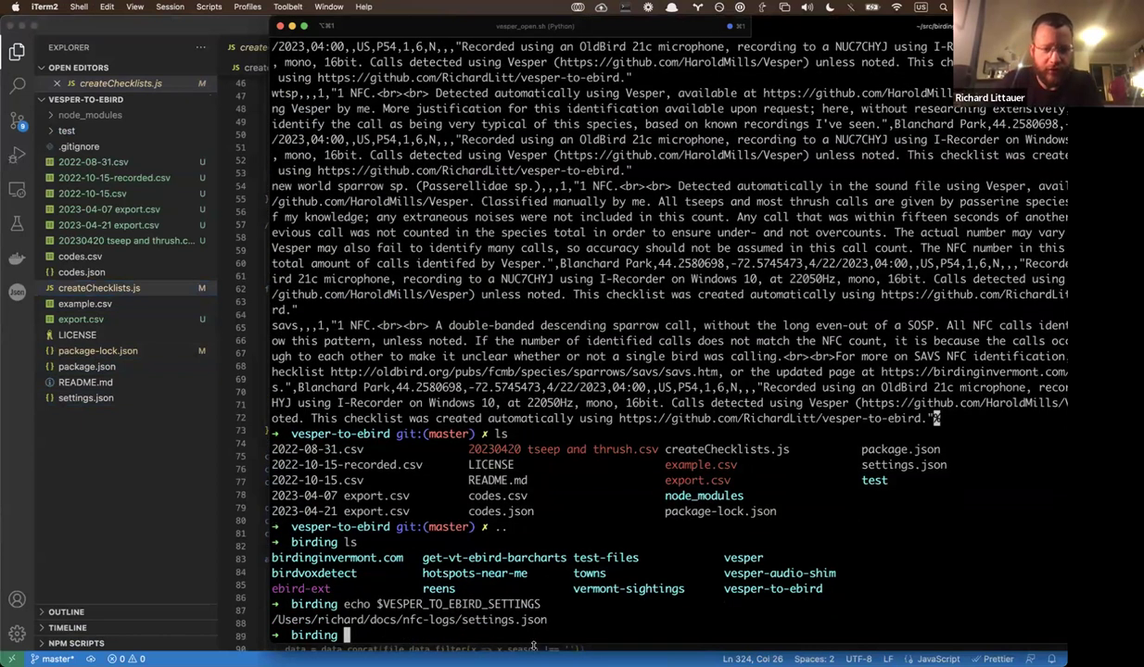
- Copy the printed settings path and open ~/docs/nfc-logs/settings.json in vim
{"action": "triple_click", "coordinate": [460, 619]}
{"action": "key", "text": "super+c"}
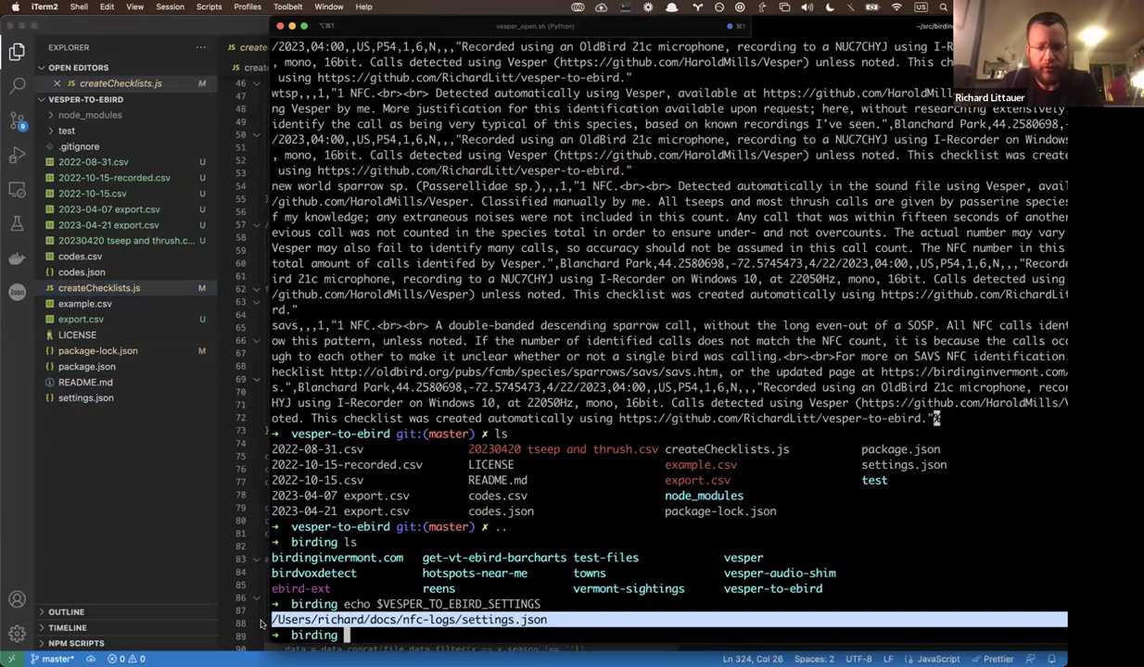
{"action": "type", "text": "vim"}
{"action": "left_click_drag", "start_coordinate": [548, 619], "coordinate": [221, 626]}
{"action": "key", "text": "super+v"}
{"action": "key", "text": "Return"}
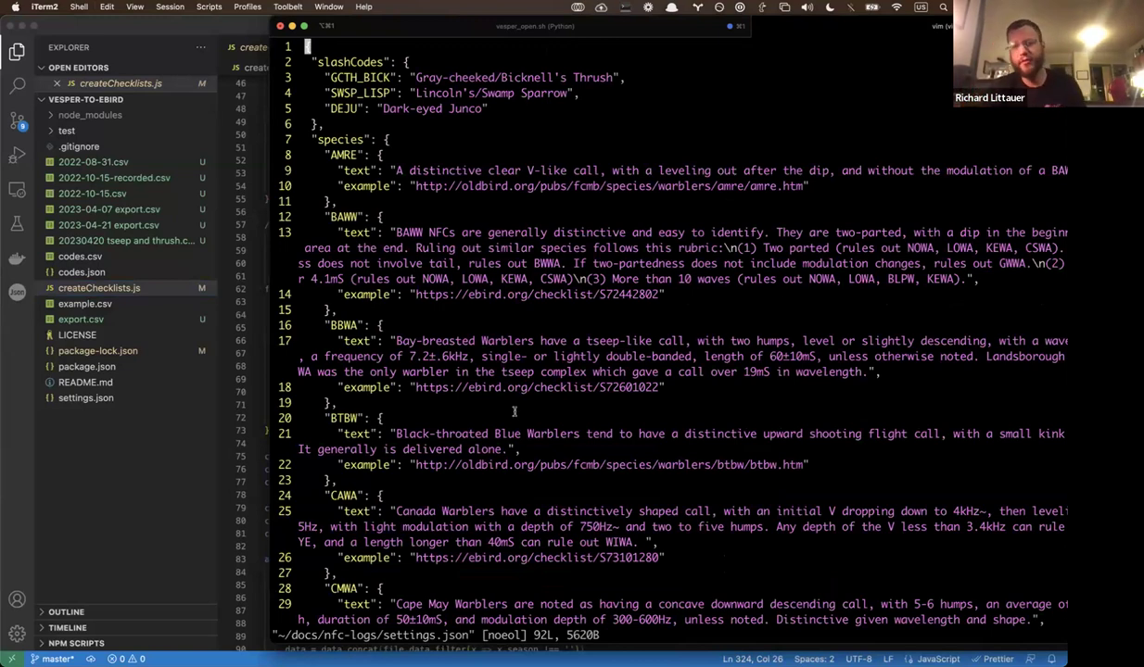
- Examine the species description texts and example links in settings.json from AMRE through PARULIDAE
{"action": "key", "text": "j"}
{"action": "key", "text": "j"}
{"action": "key", "text": "j"}
{"action": "key", "text": "j"}
{"action": "key", "text": "j"}
{"action": "key", "text": "j"}
{"action": "key", "text": "j"}
{"action": "key", "text": "j"}
{"action": "key", "text": "j"}
{"action": "key", "text": "j"}
{"action": "key", "text": "j"}
{"action": "key", "text": "j"}
{"action": "key", "text": "j"}
{"action": "key", "text": "j"}
{"action": "key", "text": "j"}
{"action": "key", "text": "j"}
{"action": "key", "text": "j"}
{"action": "key", "text": "j"}
{"action": "key", "text": "j"}
{"action": "key", "text": "j"}
{"action": "key", "text": "j"}
{"action": "key", "text": "j"}
{"action": "key", "text": "j"}
{"action": "key", "text": "j"}
{"action": "key", "text": "j"}
{"action": "key", "text": "j"}
{"action": "key", "text": "j"}
{"action": "key", "text": "j"}
{"action": "key", "text": "j"}
{"action": "key", "text": "j"}
{"action": "key", "text": "j"}
{"action": "key", "text": "j"}
{"action": "key", "text": "j"}
{"action": "key", "text": "j"}
{"action": "key", "text": "j"}
{"action": "key", "text": "j"}
{"action": "key", "text": "j"}
{"action": "key", "text": "j"}
{"action": "key", "text": "j"}
{"action": "key", "text": "j"}
{"action": "key", "text": "j"}
{"action": "key", "text": "j"}
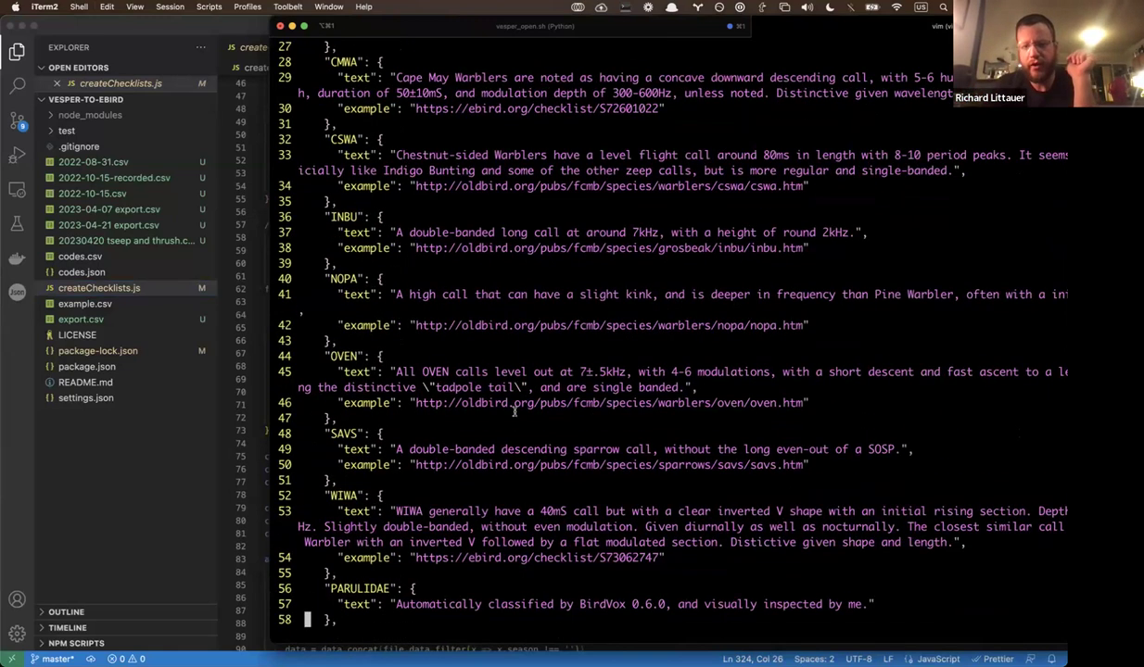
{"action": "key", "text": "k"}
{"action": "key", "text": "k"}
{"action": "key", "text": "k"}
{"action": "key", "text": "k"}
{"action": "key", "text": "k"}
{"action": "key", "text": "k"}
{"action": "key", "text": "k"}
{"action": "key", "text": "k"}
{"action": "key", "text": "k"}
{"action": "key", "text": "k"}
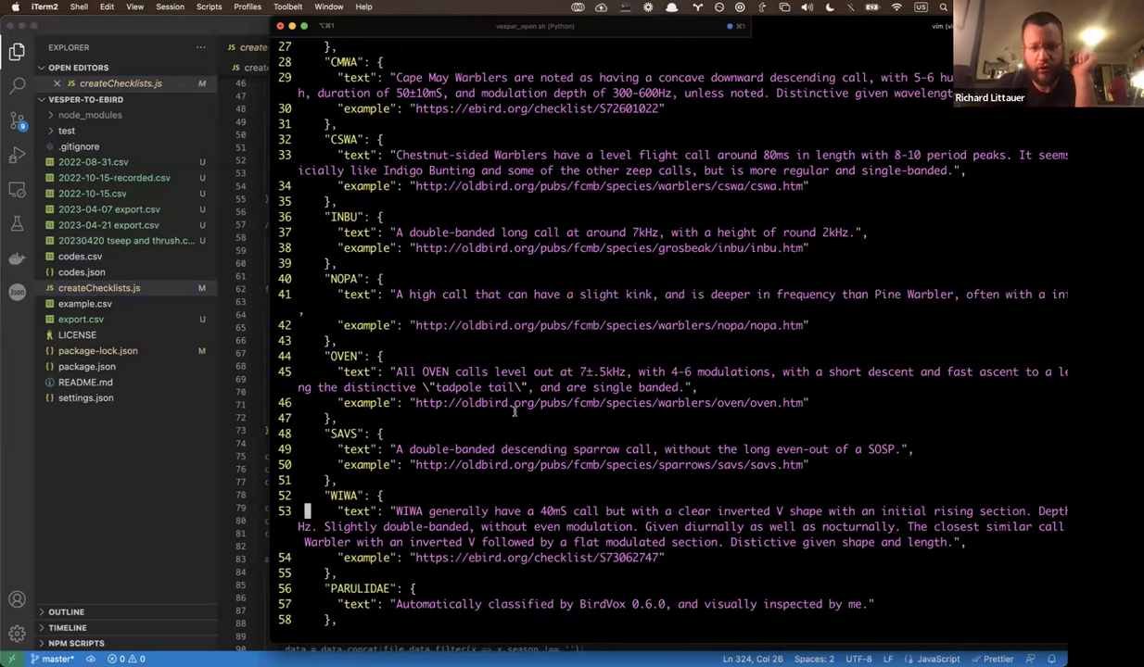
- Point out the example links of the SAVS and WIWA entries in settings.json and return to the start of the file
{"action": "triple_click", "coordinate": [537, 465]}
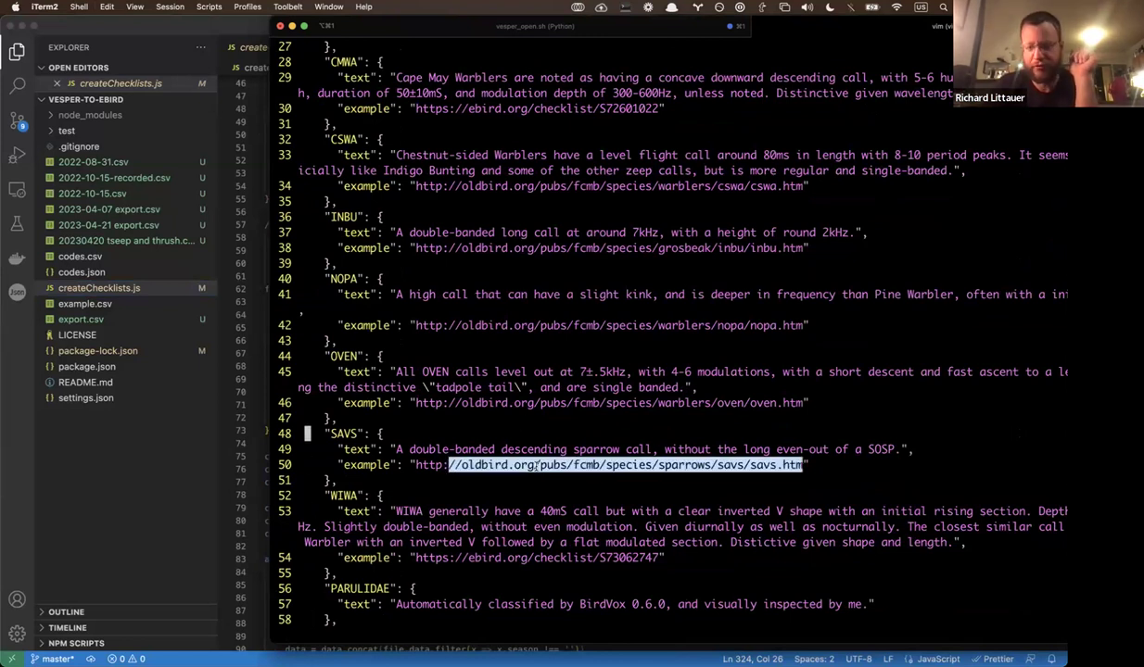
{"action": "left_click", "coordinate": [604, 315]}
{"action": "double_click", "coordinate": [512, 558]}
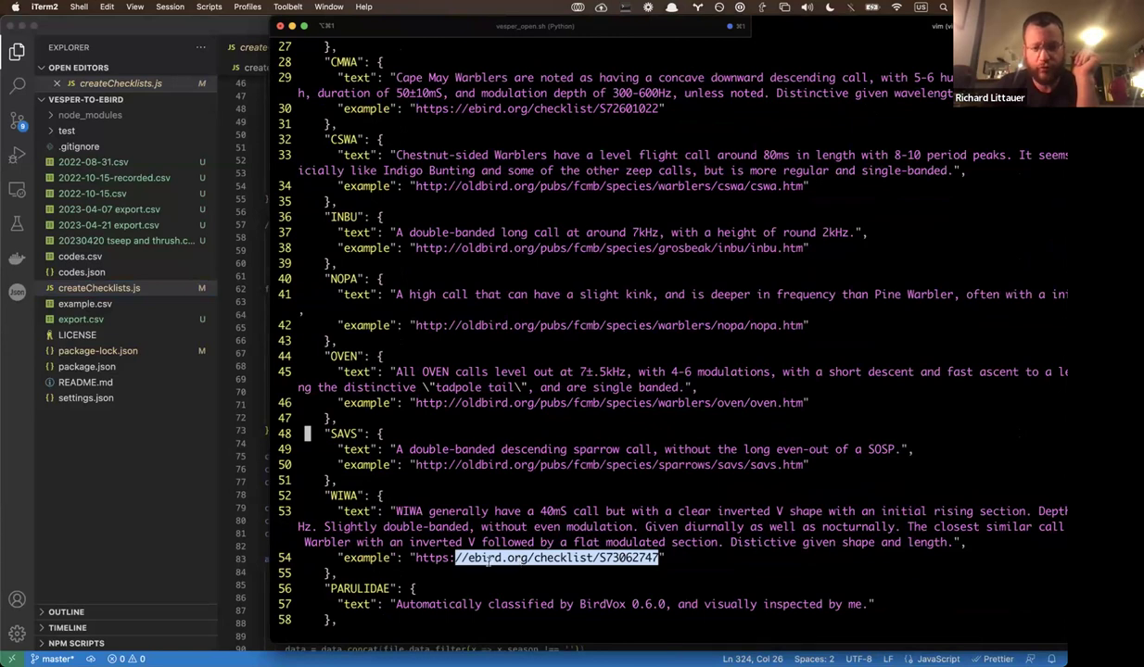
{"action": "left_click", "coordinate": [508, 544]}
{"action": "scroll", "coordinate": [507, 544], "scroll_direction": "up", "scroll_amount": 15}
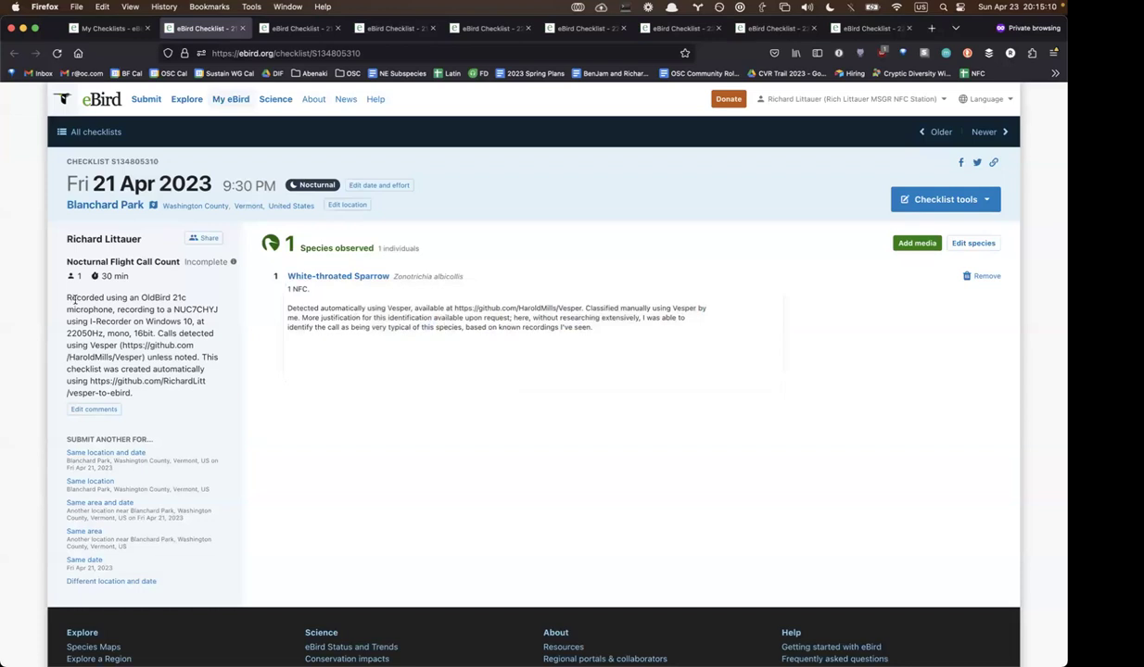
- In Firefox, examine the checklist comments and White-throated Sparrow comment of the 21 Apr 2023 9:30 PM checklist, enlarging the page to 150% temporarily
{"action": "left_click_drag", "start_coordinate": [69, 293], "coordinate": [147, 369]}
{"action": "left_click", "coordinate": [145, 387]}
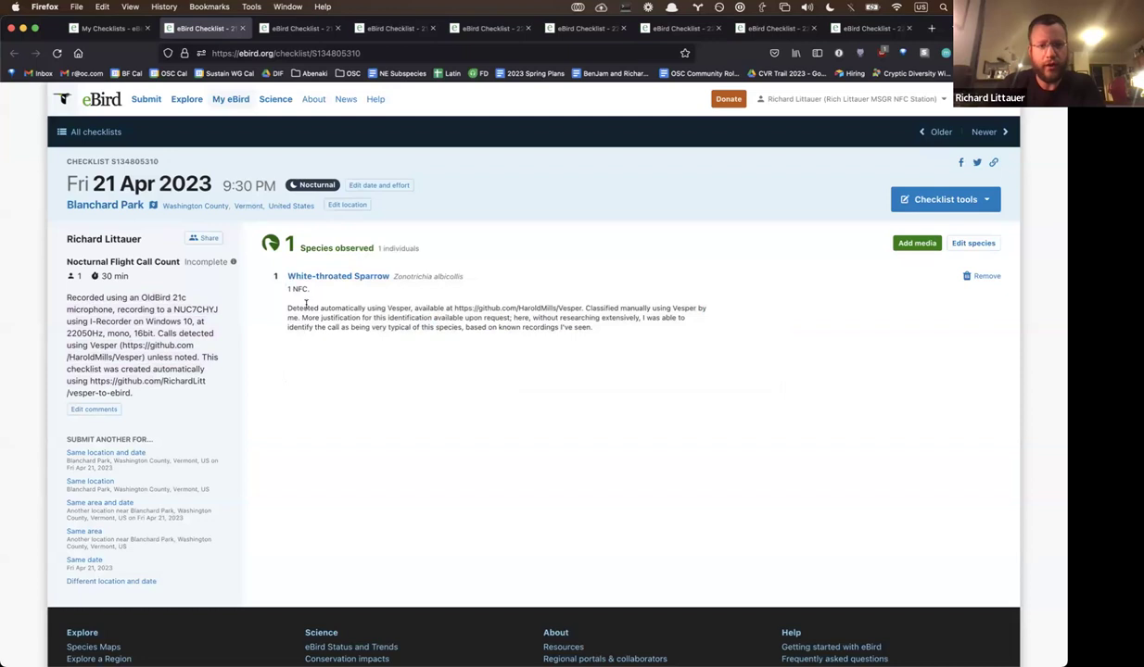
{"action": "left_click_drag", "start_coordinate": [287, 312], "coordinate": [649, 350]}
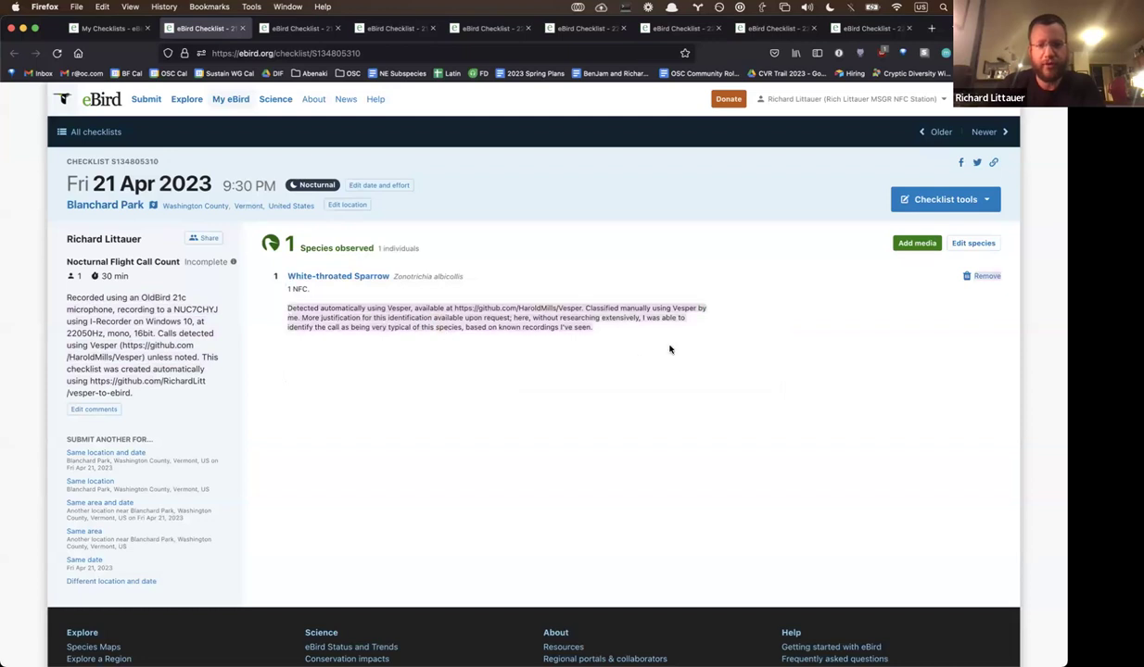
{"action": "left_click", "coordinate": [670, 349]}
{"action": "key", "text": "super+plus"}
{"action": "key", "text": "super+plus"}
{"action": "key", "text": "super+plus"}
{"action": "key", "text": "super+plus"}
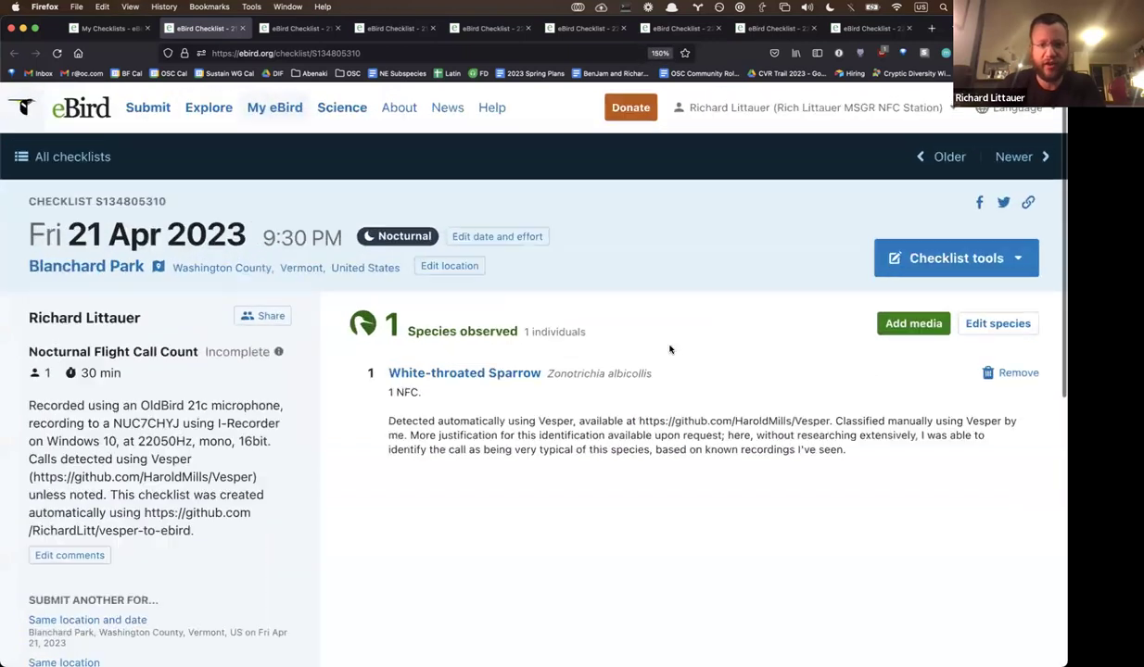
{"action": "scroll", "coordinate": [584, 422], "scroll_direction": "down", "scroll_amount": 1}
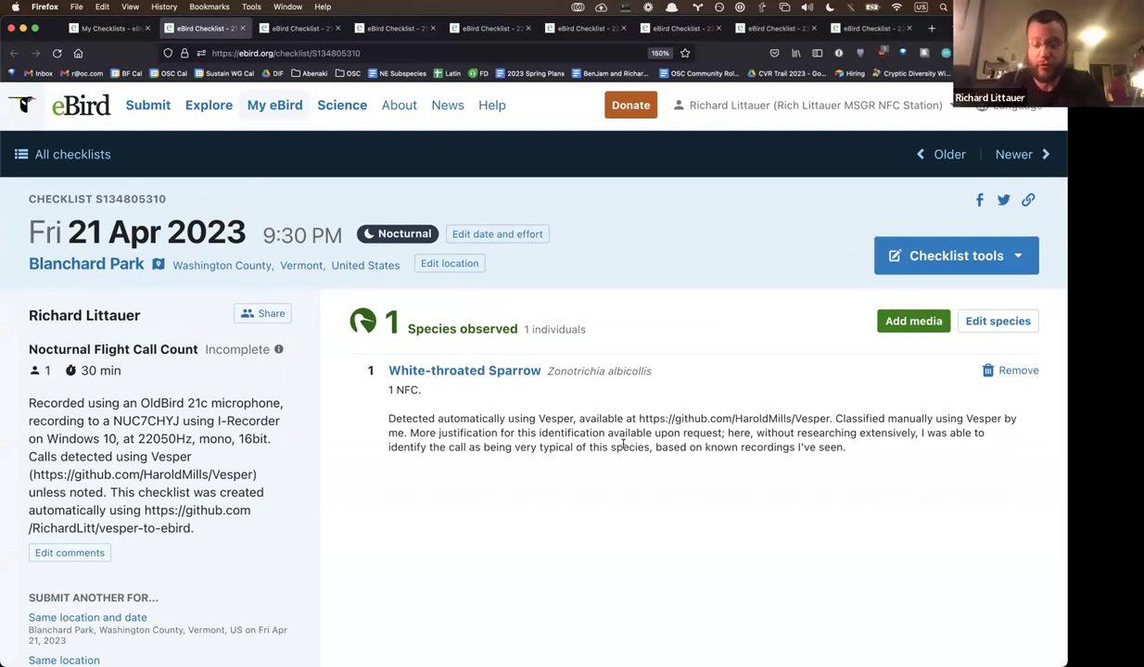
{"action": "key", "text": "super+0"}
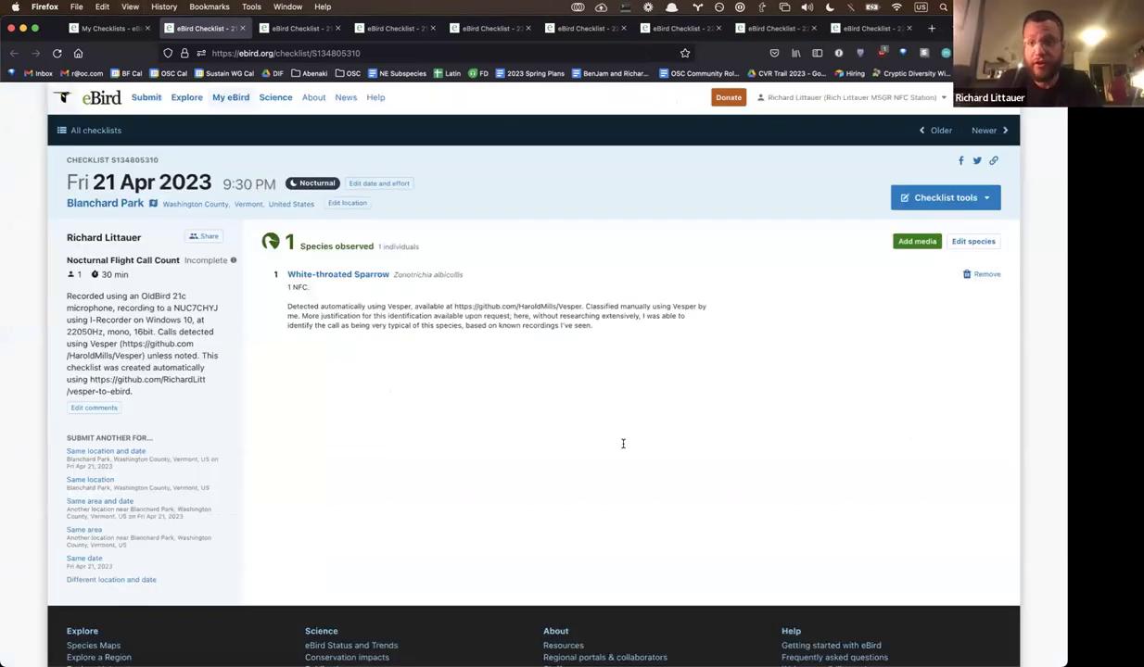
- Review the species comments of the 21 Apr 11:00 PM and 22 Apr 12:00 AM checklists
{"action": "key", "text": "ctrl+Tab"}
{"action": "key", "text": "ctrl+Tab"}
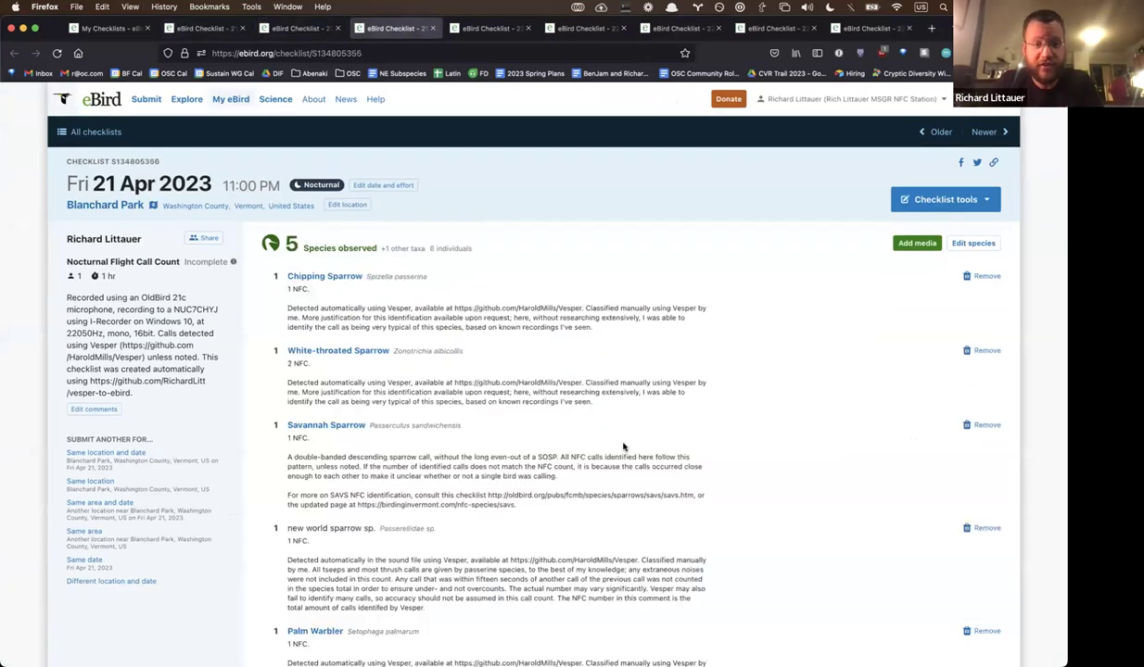
{"action": "key", "text": "ctrl+Tab"}
{"action": "scroll", "coordinate": [623, 447], "scroll_direction": "down", "scroll_amount": 5}
{"action": "key", "text": "Home"}
{"action": "key", "text": "End"}
{"action": "key", "text": "Home"}
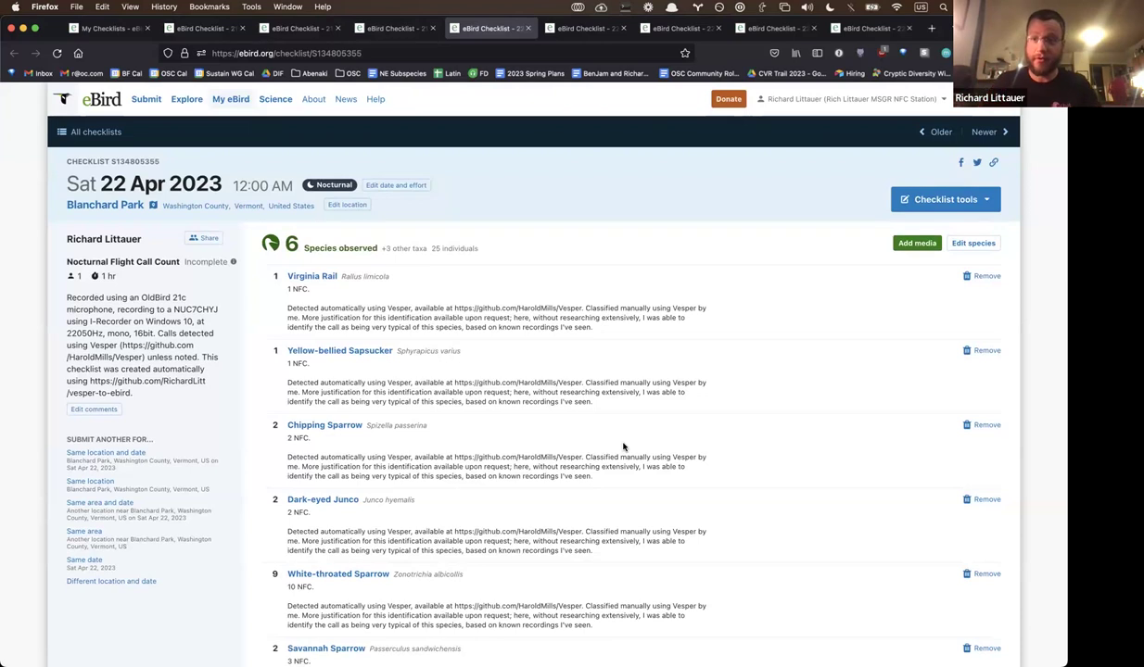
{"action": "scroll", "coordinate": [623, 447], "scroll_direction": "down", "scroll_amount": 1}
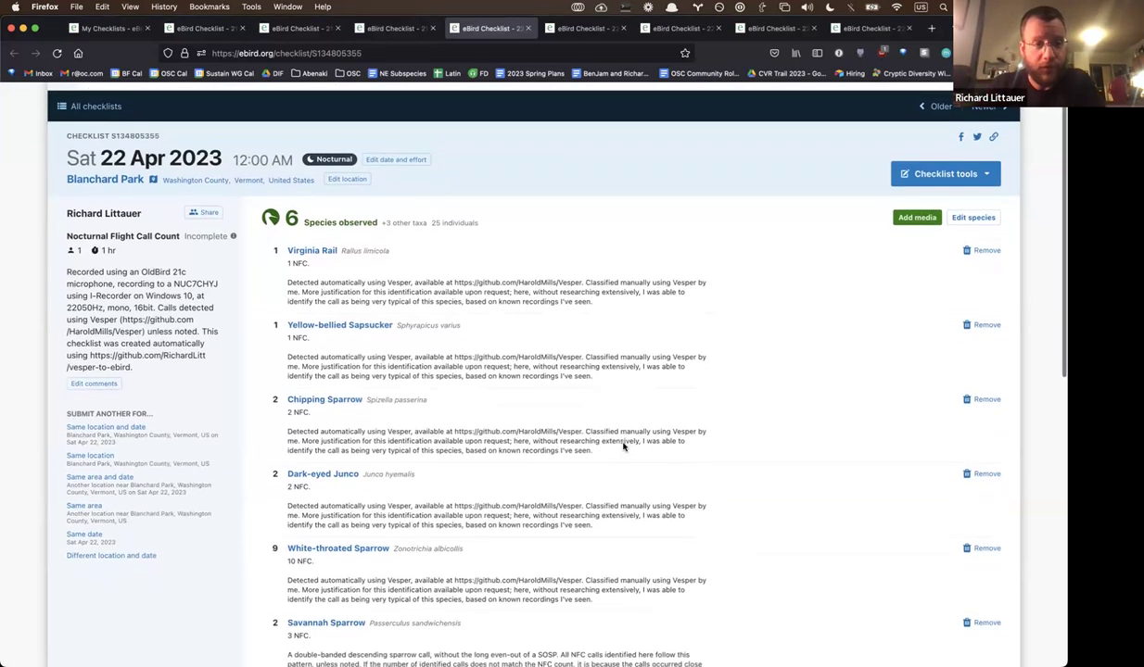
{"action": "scroll", "coordinate": [623, 446], "scroll_direction": "down", "scroll_amount": 5}
{"action": "scroll", "coordinate": [527, 501], "scroll_direction": "up", "scroll_amount": 5}
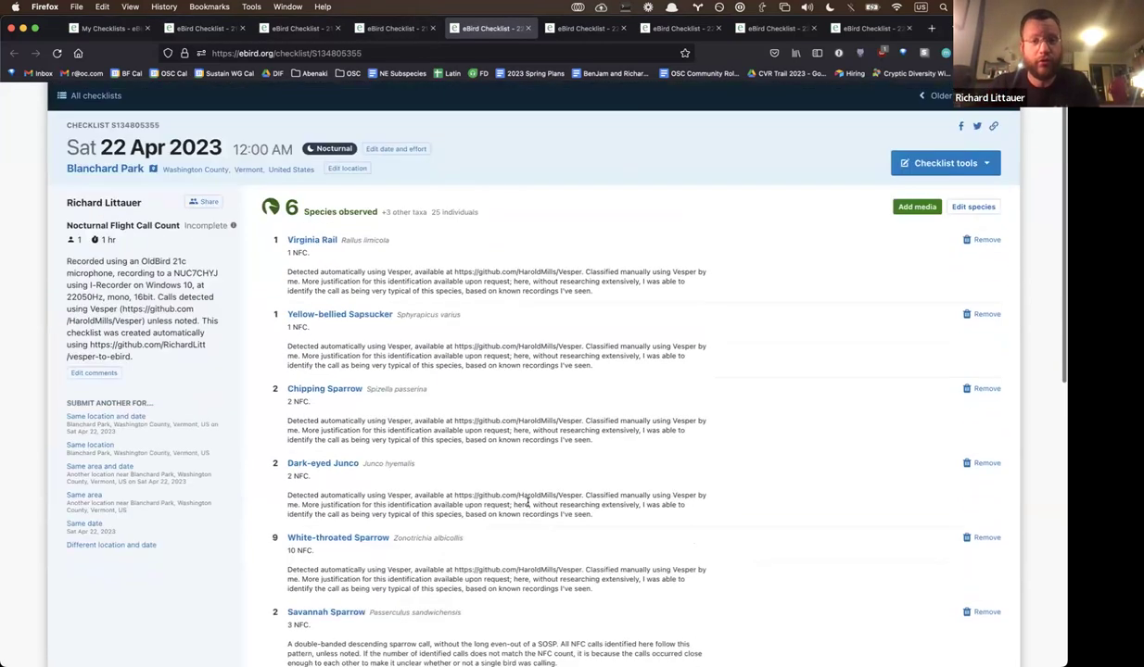
- Return to My Checklists and look over the checklist total and the list of Blanchard Park dates
{"action": "key", "text": "ctrl+shift+Tab"}
{"action": "key", "text": "ctrl+shift+Tab"}
{"action": "key", "text": "ctrl+shift+Tab"}
{"action": "key", "text": "ctrl+shift+Tab"}
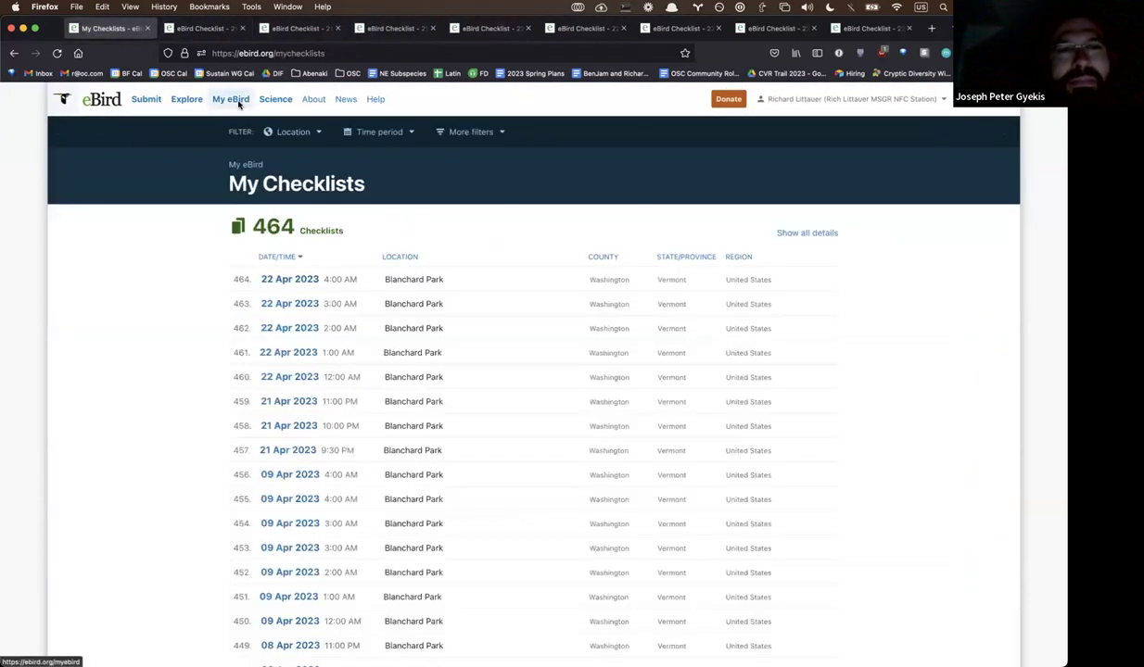
{"action": "double_click", "coordinate": [274, 227]}
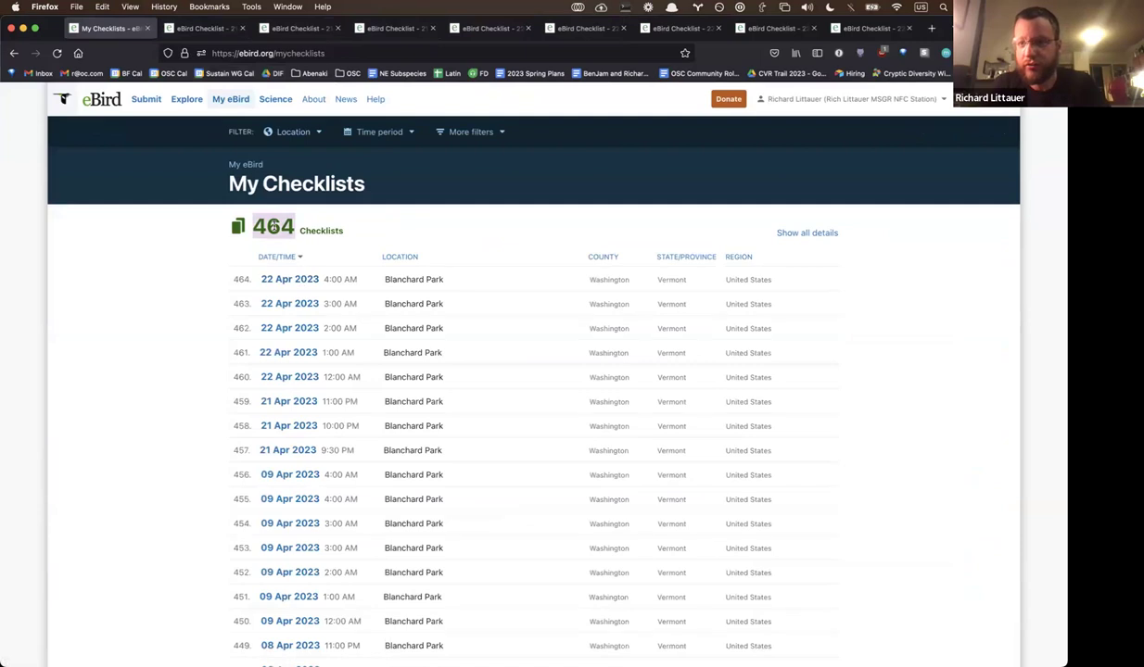
{"action": "scroll", "coordinate": [400, 472], "scroll_direction": "down", "scroll_amount": 10}
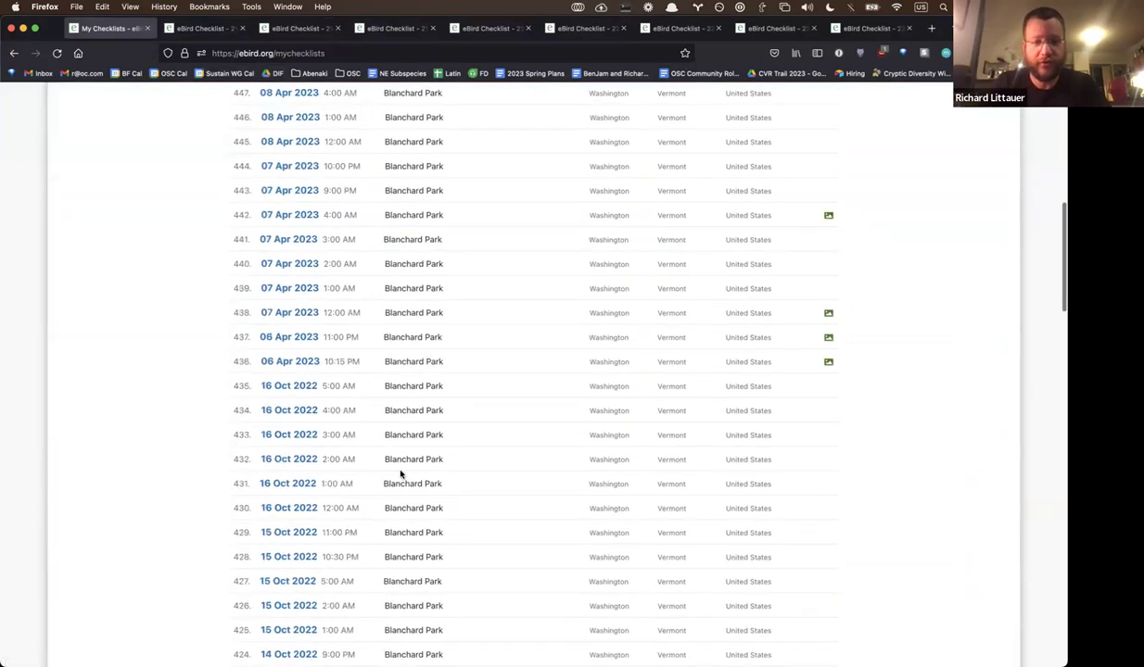
{"action": "scroll", "coordinate": [401, 472], "scroll_direction": "up", "scroll_amount": 6}
{"action": "scroll", "coordinate": [400, 472], "scroll_direction": "up", "scroll_amount": 5}
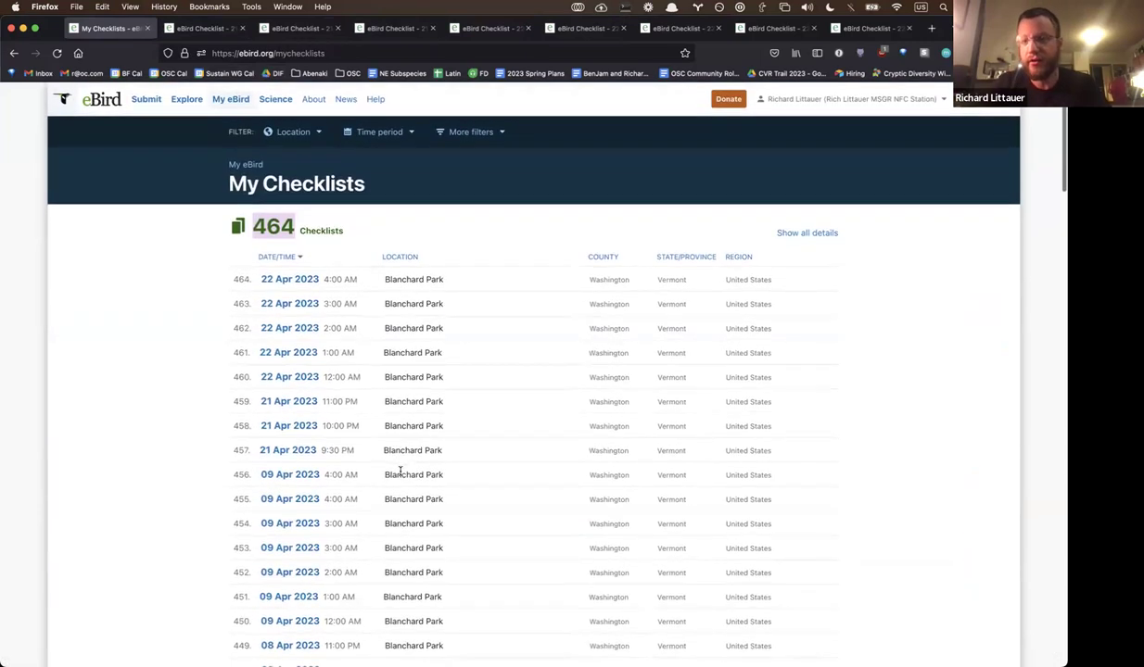
- Switch to iTerm2 and close settings.json in vim without saving
{"action": "key", "text": "super+Tab"}
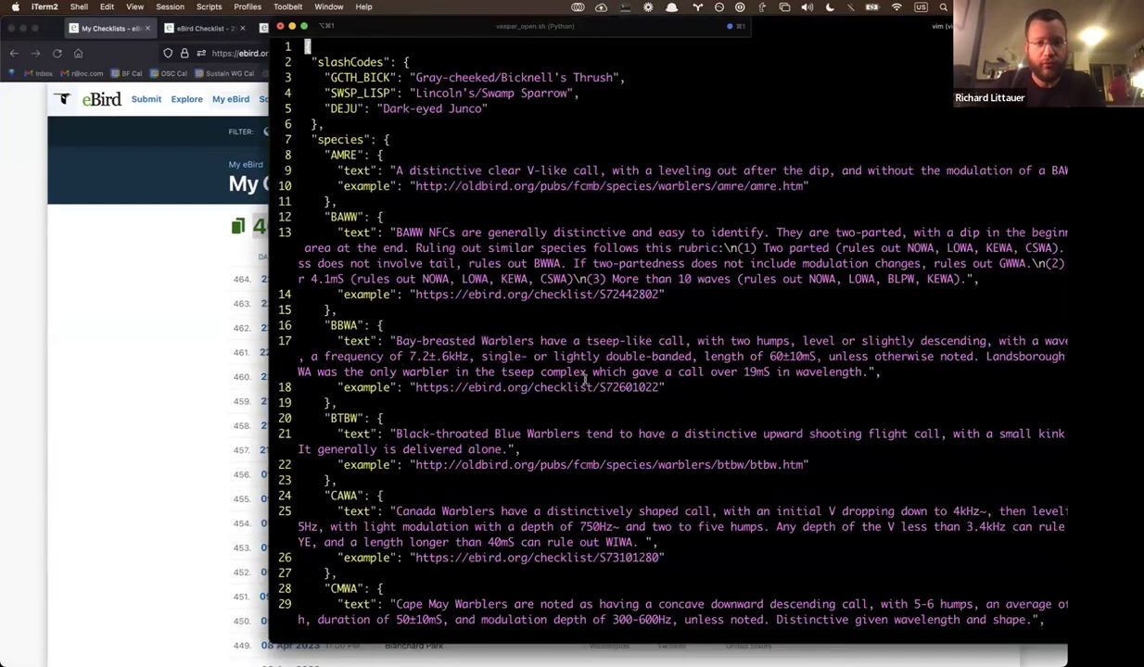
{"action": "type", "text": ":q!"}
{"action": "key", "text": "Return"}
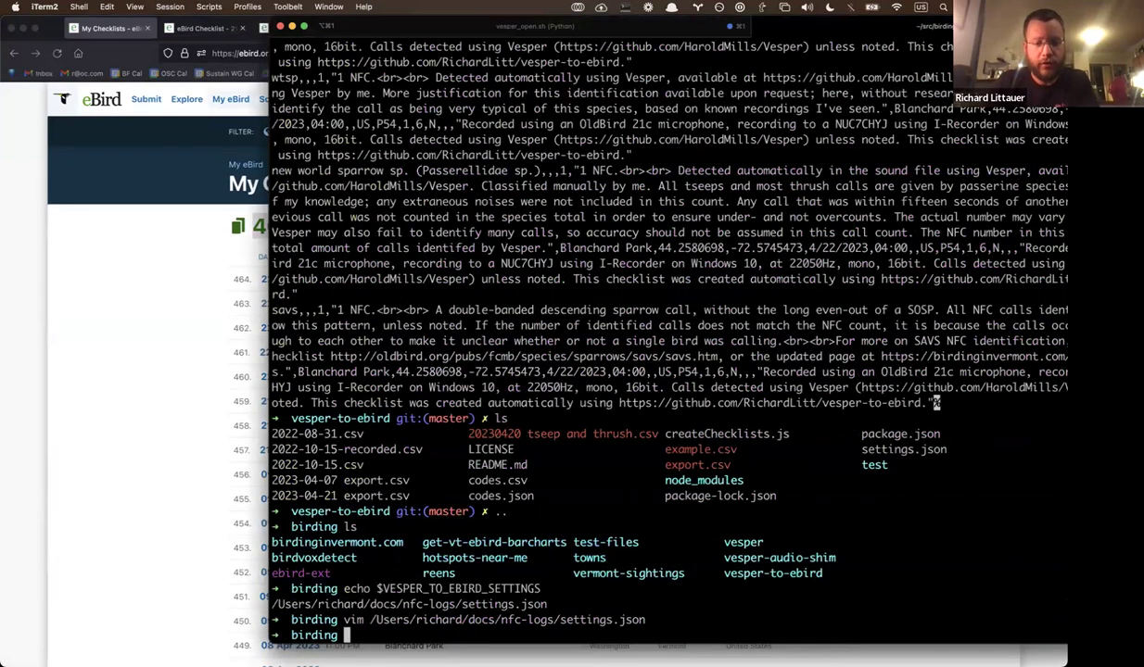
- Recall the earlier createChecklists.js export command to examine its station and time options, cancel it, and list the birding folder
{"action": "key", "text": "Up"}
{"action": "key", "text": "Up"}
{"action": "key", "text": "Up"}
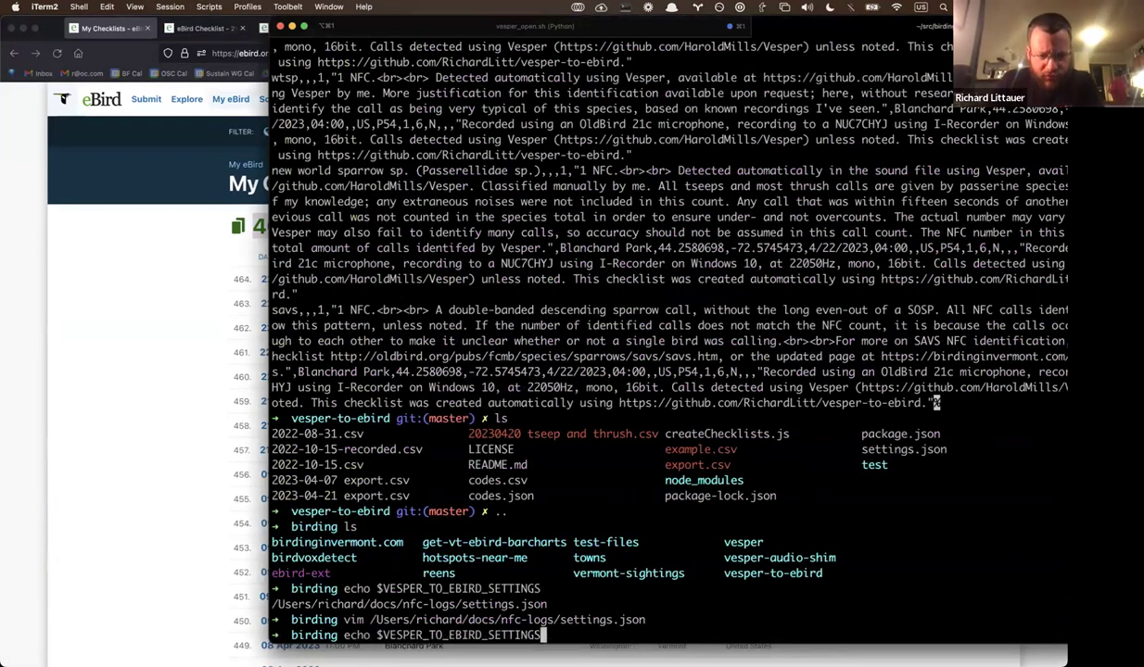
{"action": "key", "text": "Up"}
{"action": "key", "text": "Up"}
{"action": "key", "text": "Up"}
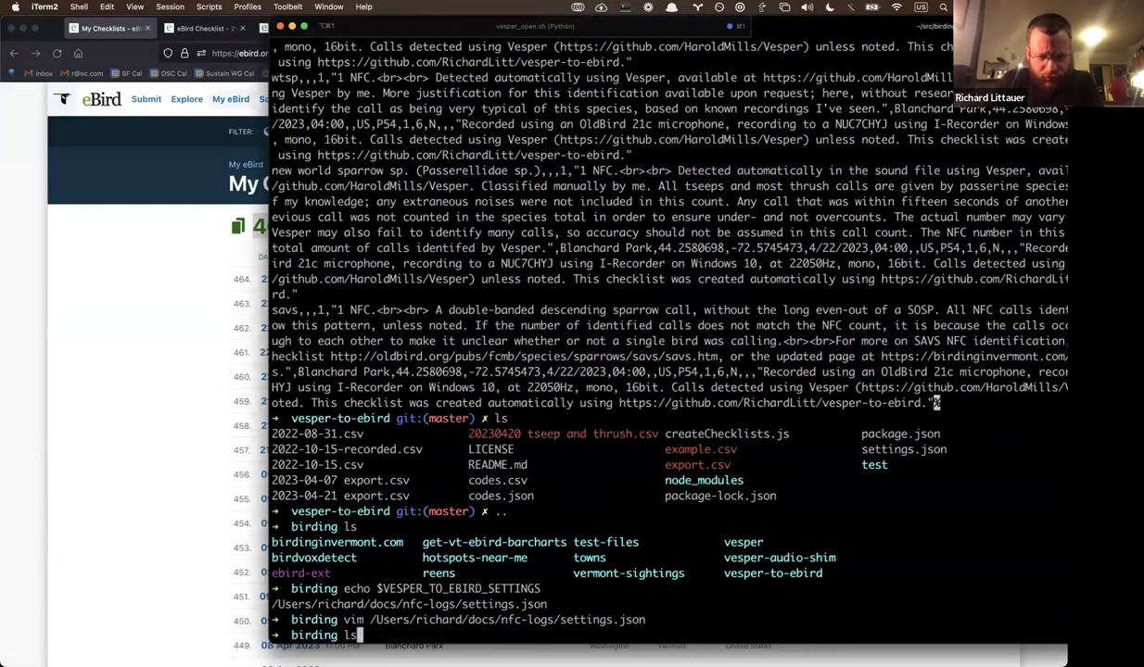
{"action": "left_click_drag", "start_coordinate": [477, 636], "coordinate": [928, 620]}
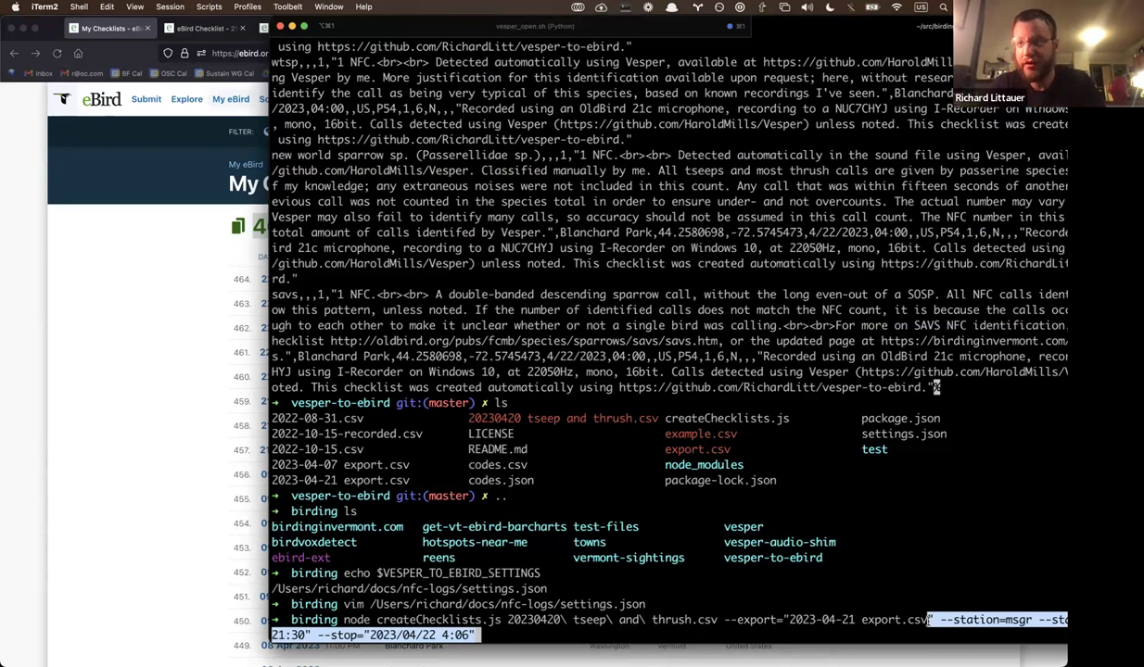
{"action": "left_click", "coordinate": [520, 464]}
{"action": "key", "text": "ctrl+c"}
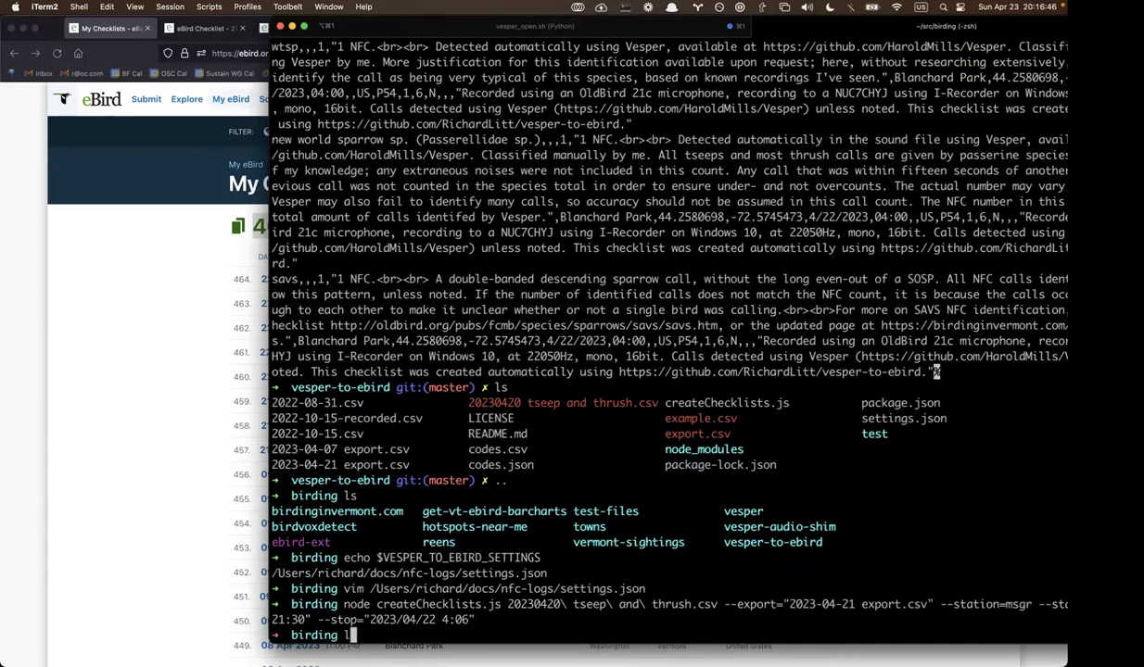
{"action": "type", "text": "ls"}
{"action": "key", "text": "Return"}
- Switch to Firefox, open My eBird, view the World Life List, and go back to the My eBird overview
{"action": "left_click", "coordinate": [227, 476]}
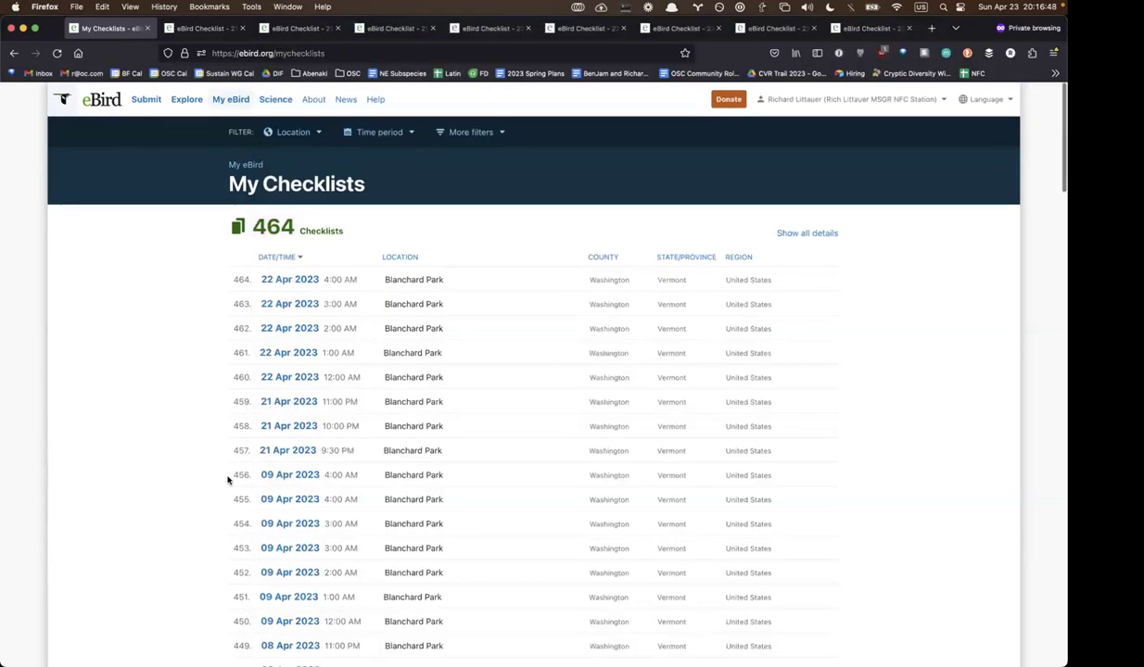
{"action": "left_click", "coordinate": [231, 102]}
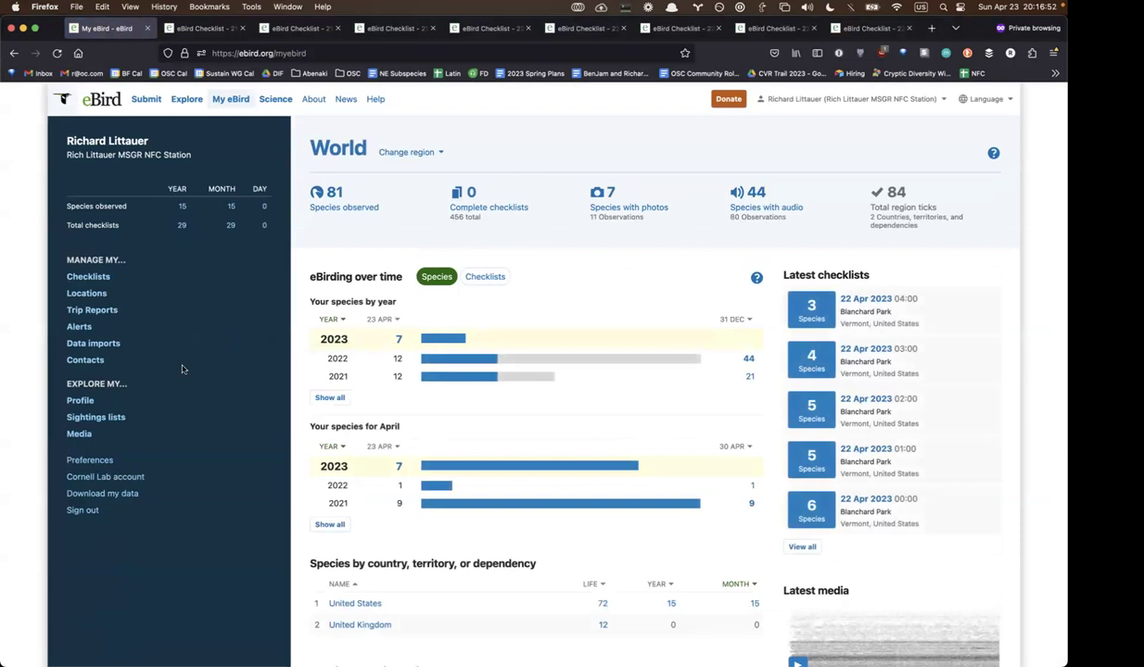
{"action": "left_click", "coordinate": [327, 223]}
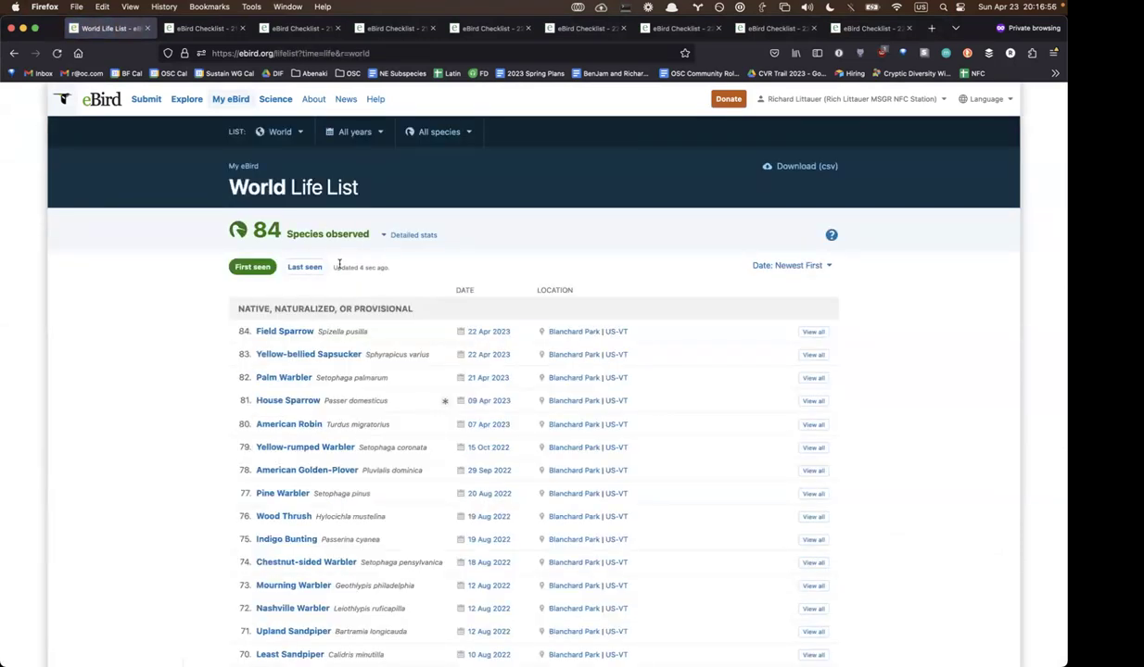
{"action": "key", "text": "super+Left"}
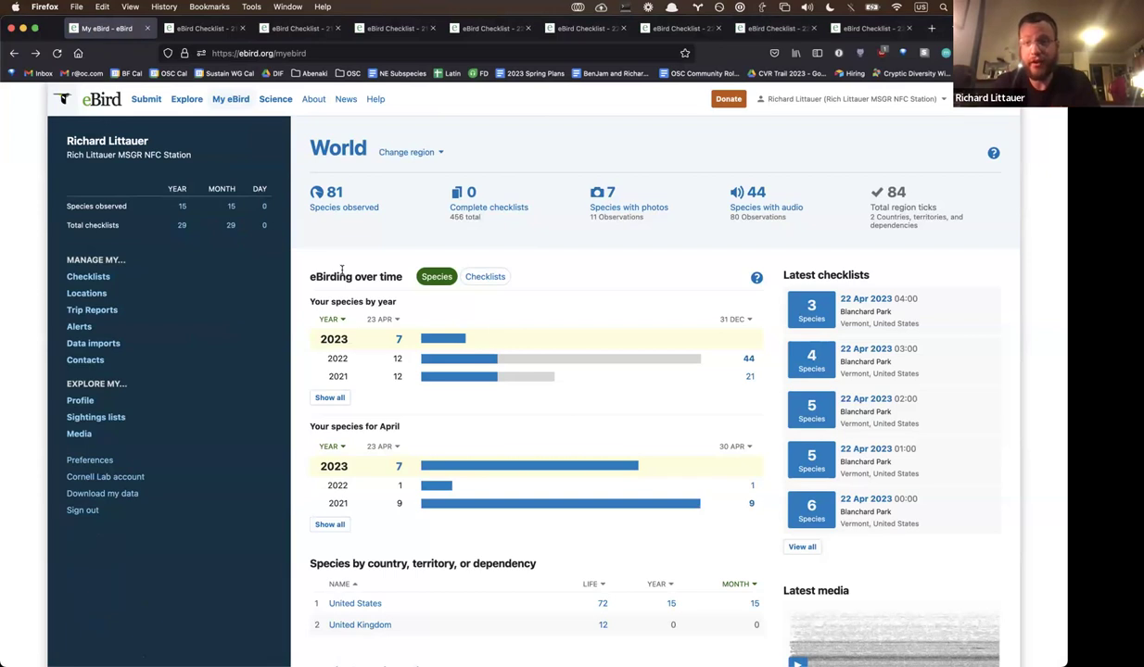
- Switch to Visual Studio Code to glance at createChecklists.js, and return to the My eBird overview in Firefox
{"action": "key", "text": "super+Tab"}
{"action": "key", "text": "super+Tab"}
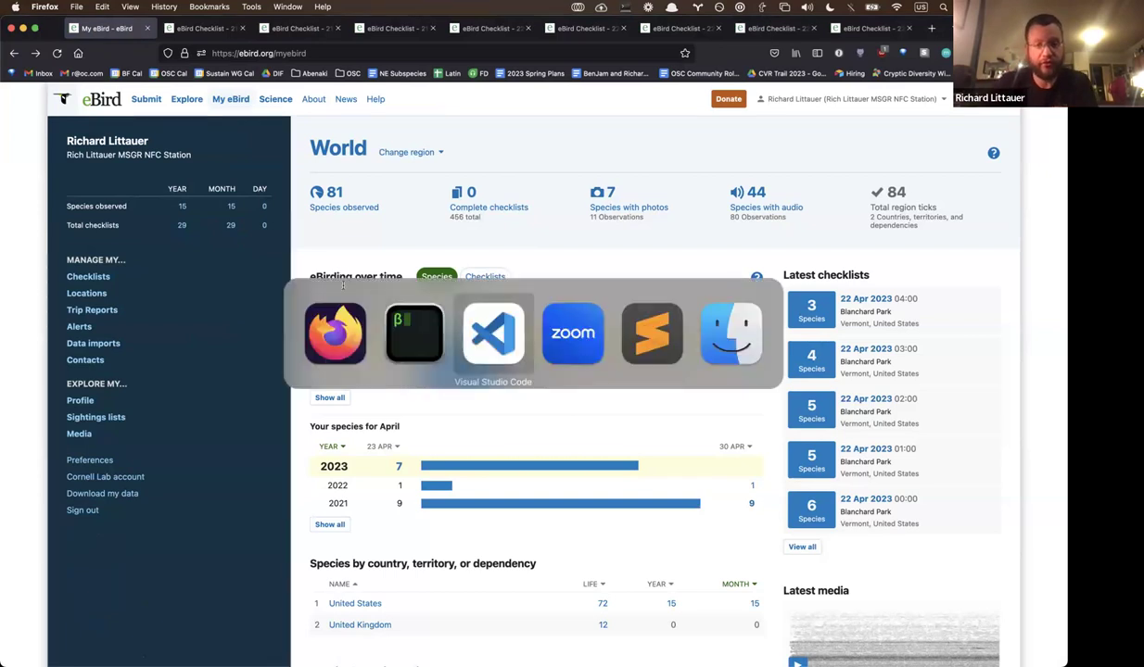
{"action": "key", "text": "super+Tab"}
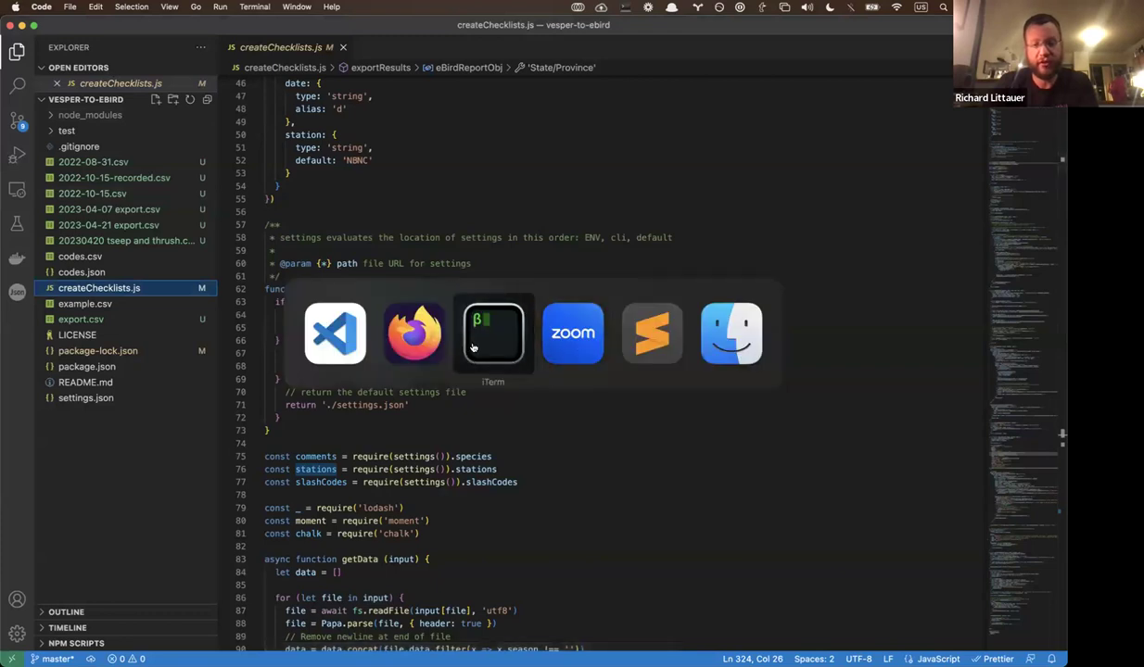
{"action": "left_click", "coordinate": [414, 333]}
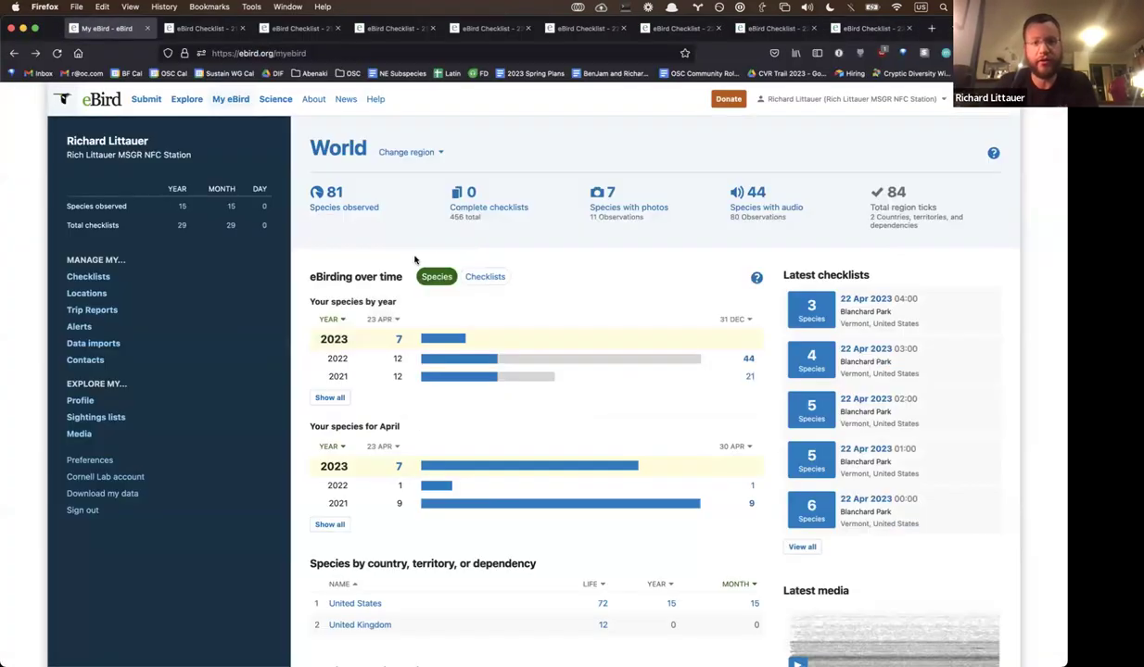
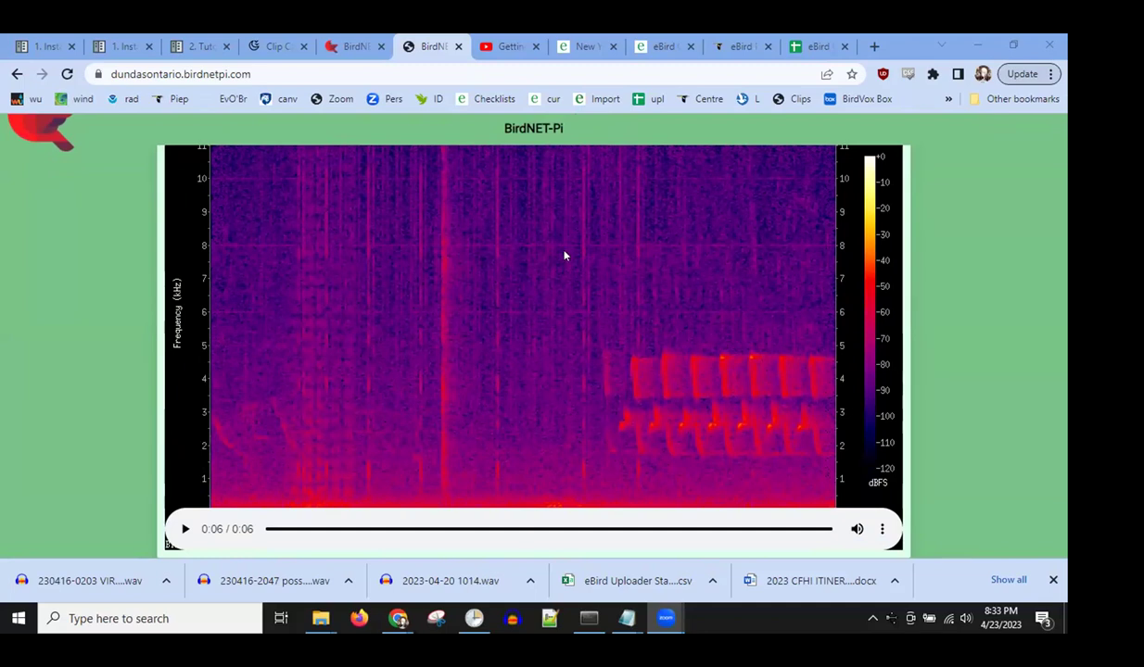
- Examine the Kentucky Warbler recording on the BirdNET-Pi site, including its detection details, spectrogram, site address and the available page sections
{"action": "scroll", "coordinate": [651, 233], "scroll_direction": "up", "scroll_amount": 2}
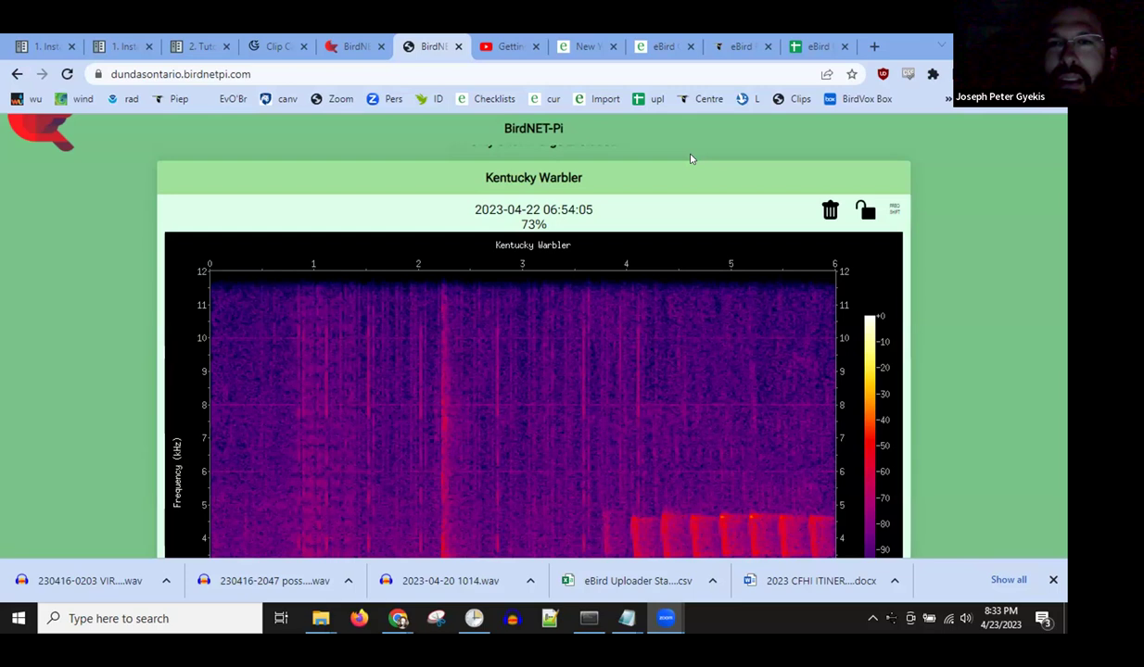
{"action": "scroll", "coordinate": [297, 137], "scroll_direction": "up", "scroll_amount": 1}
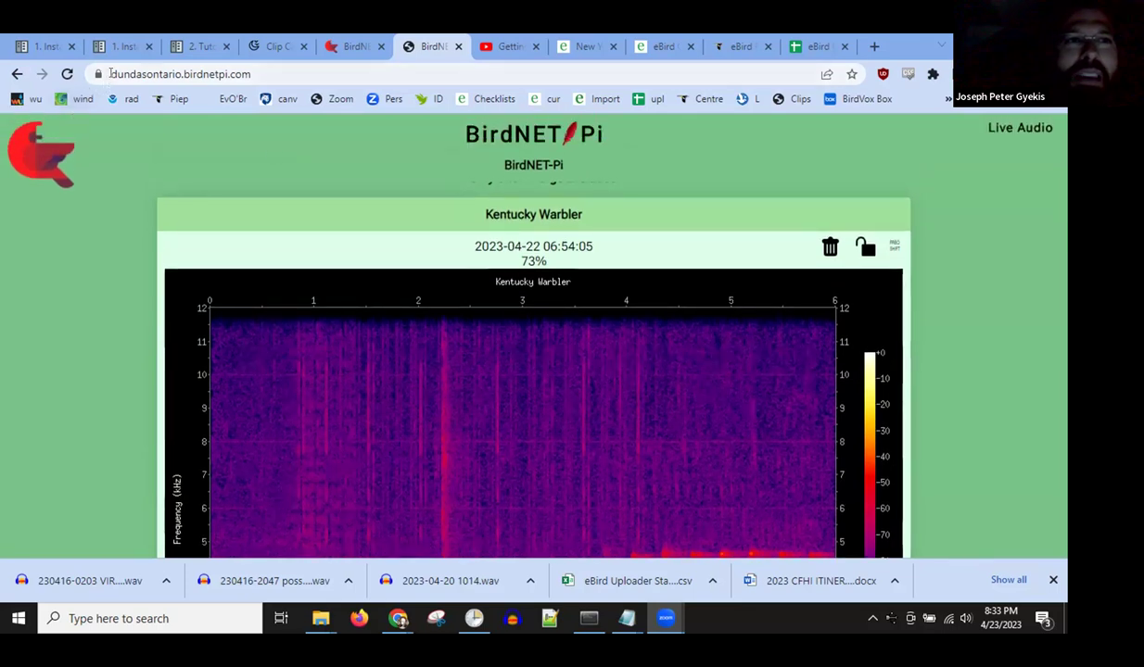
{"action": "left_click", "coordinate": [115, 78]}
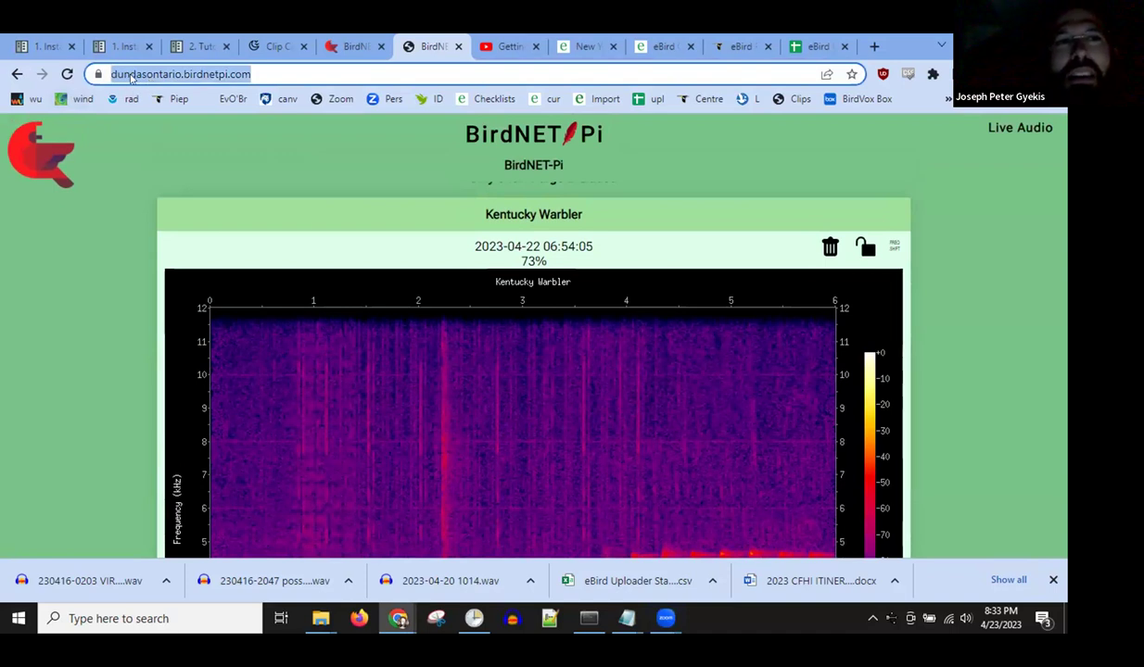
{"action": "scroll", "coordinate": [641, 242], "scroll_direction": "down", "scroll_amount": 1}
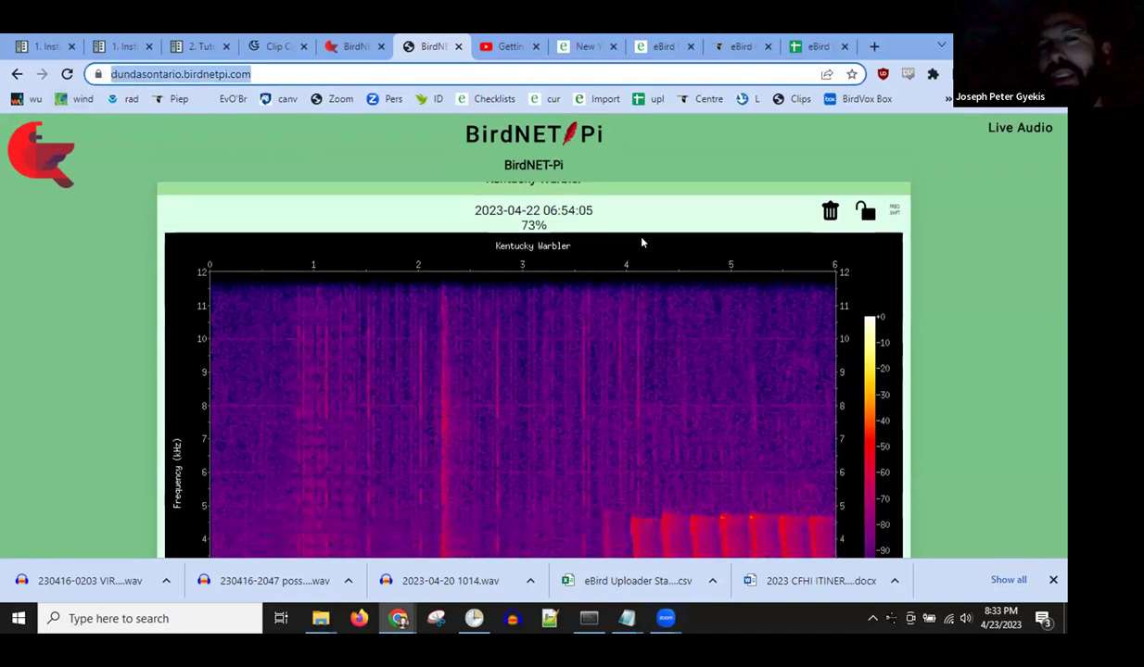
{"action": "scroll", "coordinate": [641, 242], "scroll_direction": "up", "scroll_amount": 3}
{"action": "scroll", "coordinate": [642, 242], "scroll_direction": "down", "scroll_amount": 3}
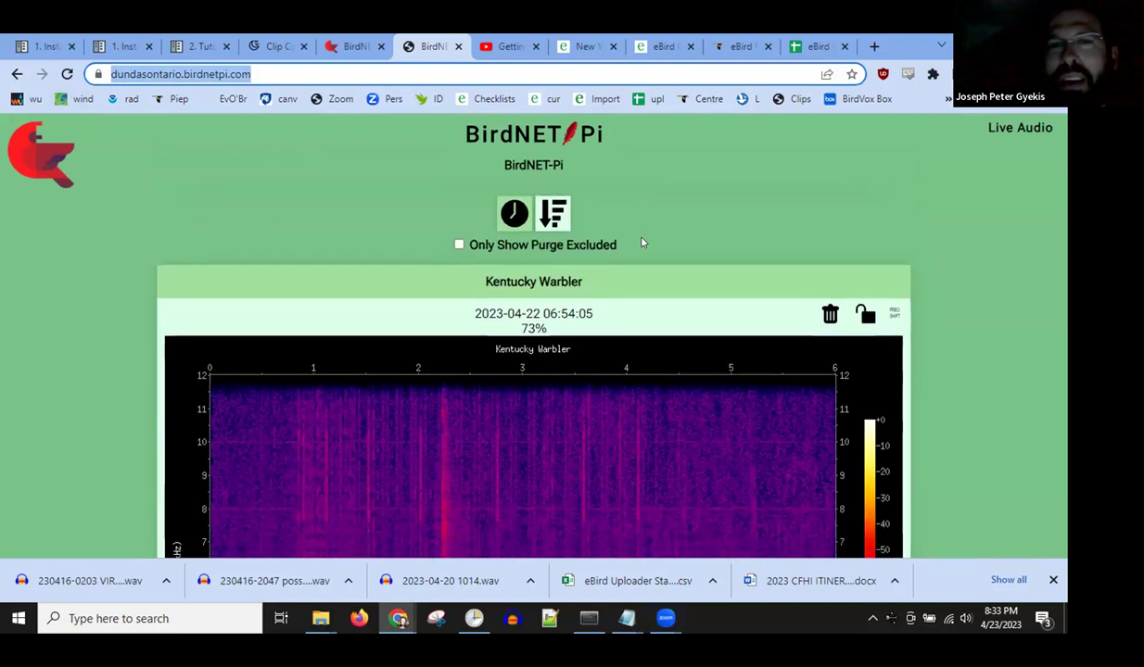
{"action": "left_click", "coordinate": [676, 178]}
{"action": "scroll", "coordinate": [672, 182], "scroll_direction": "up", "scroll_amount": 2}
{"action": "left_click_drag", "start_coordinate": [677, 178], "coordinate": [669, 186]}
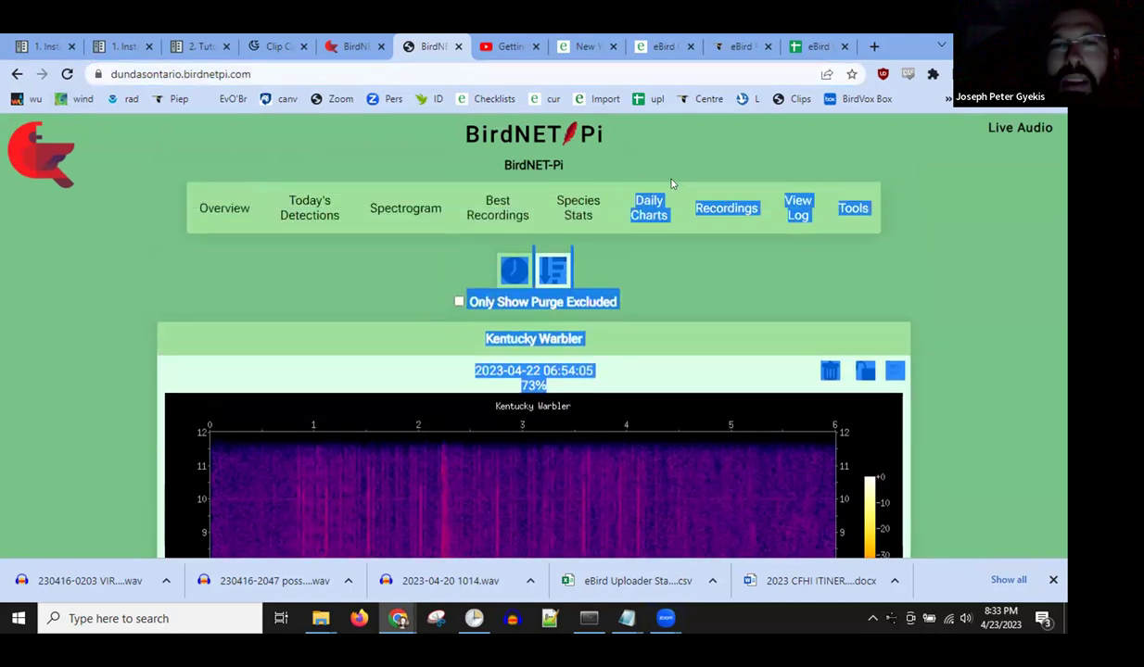
{"action": "left_click", "coordinate": [684, 316]}
{"action": "scroll", "coordinate": [688, 316], "scroll_direction": "down", "scroll_amount": 2}
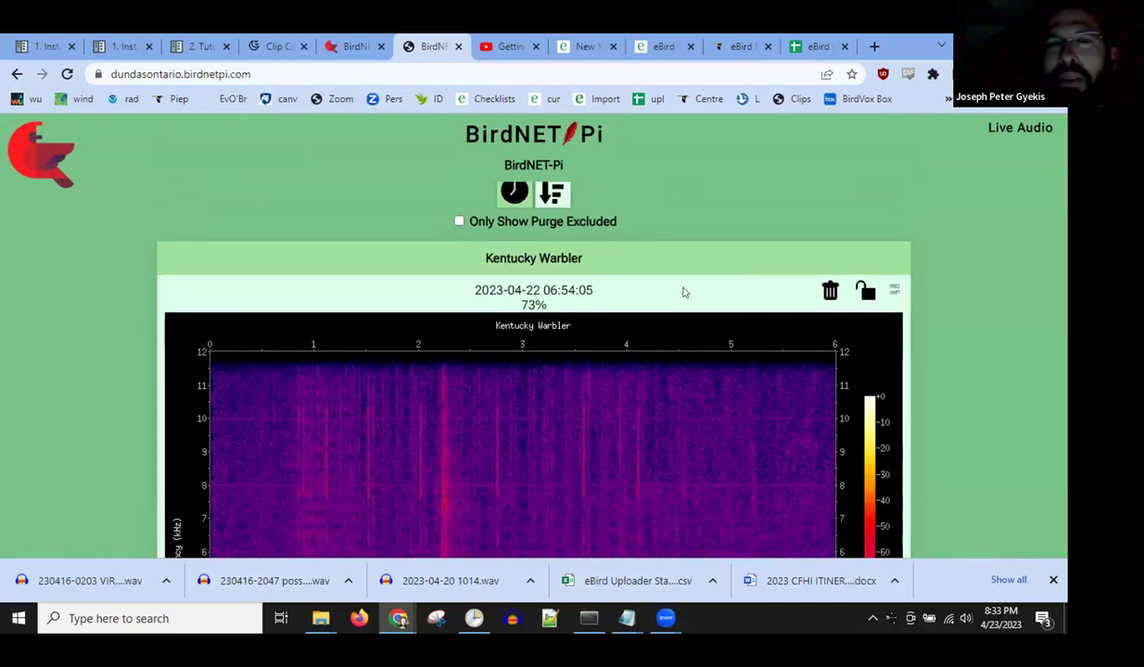
{"action": "scroll", "coordinate": [681, 289], "scroll_direction": "down", "scroll_amount": 4}
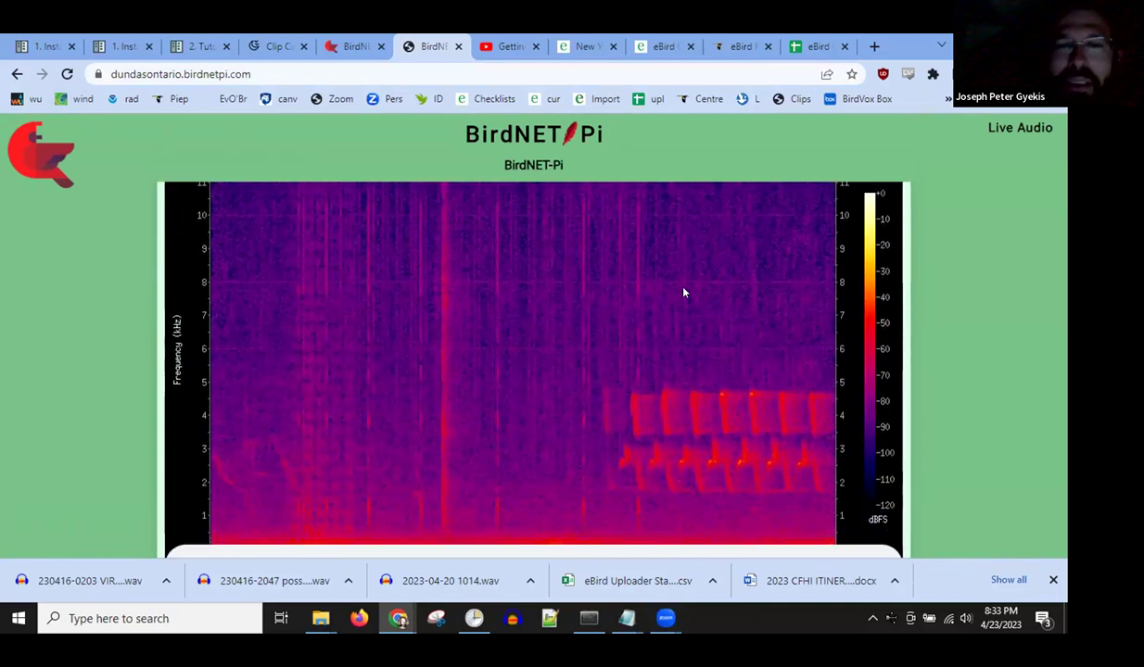
{"action": "scroll", "coordinate": [681, 294], "scroll_direction": "up", "scroll_amount": 5}
- Open Today's Detections on the BirdNET-Pi site and look through the detected species, times, confidence values and spectrograms
{"action": "left_click", "coordinate": [644, 210]}
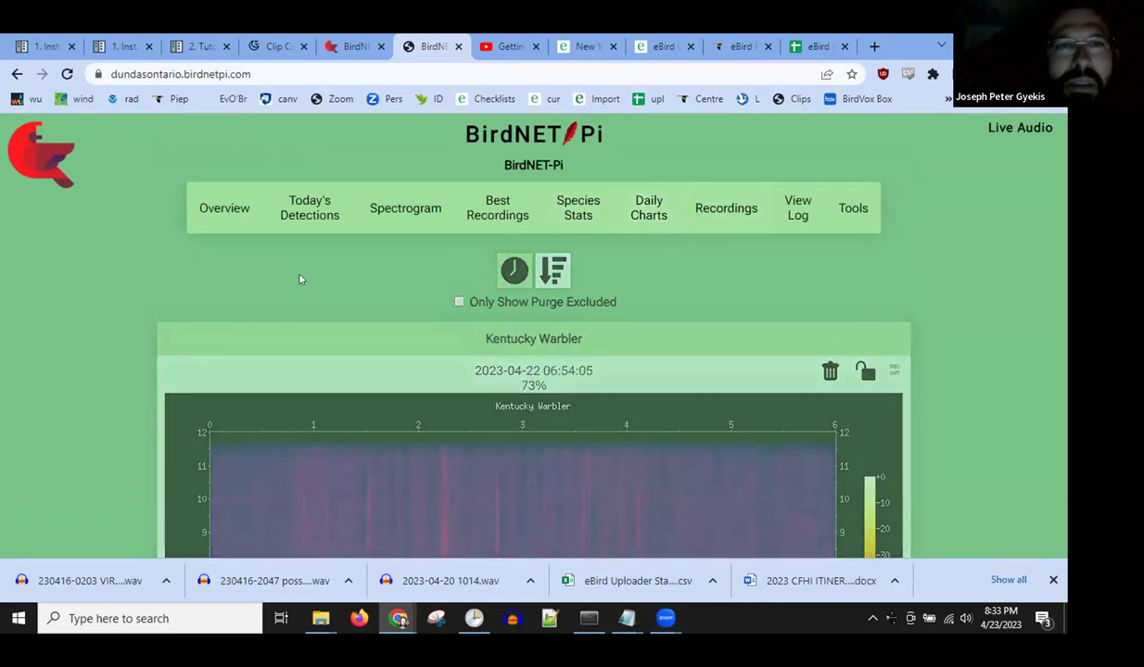
{"action": "left_click", "coordinate": [309, 213]}
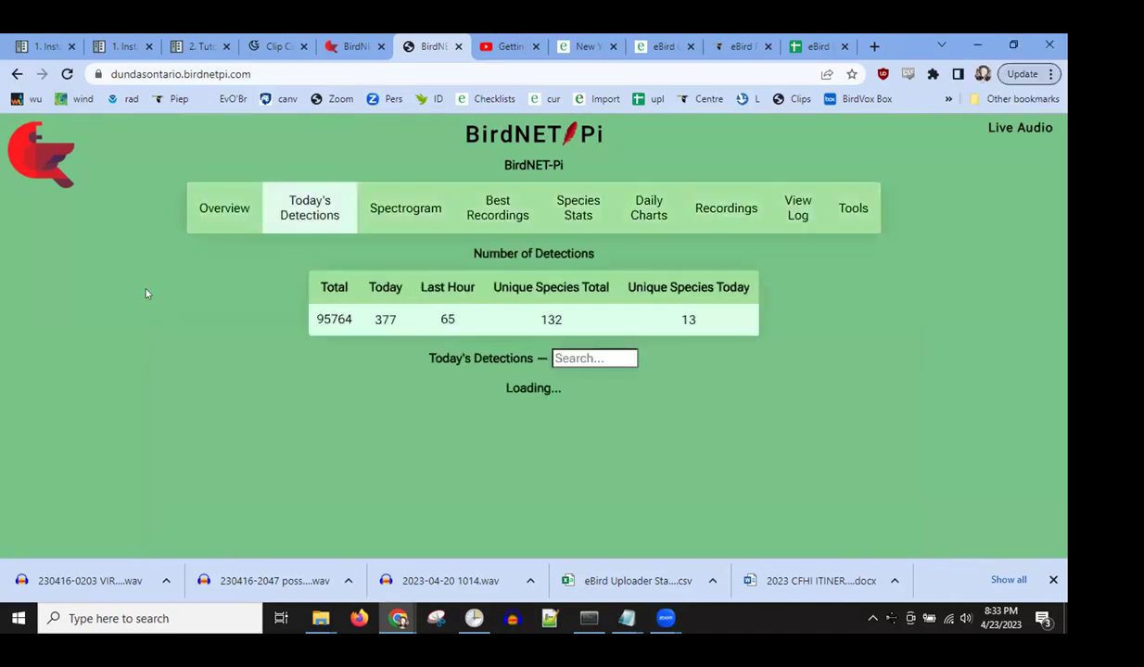
{"action": "scroll", "coordinate": [145, 293], "scroll_direction": "down", "scroll_amount": 5}
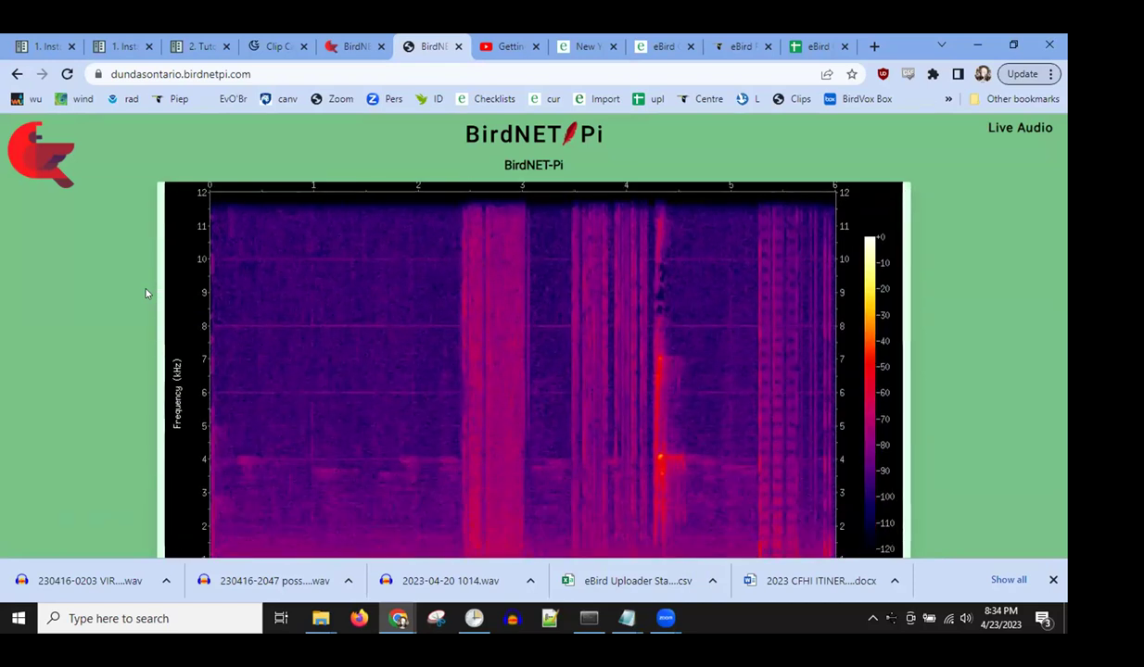
{"action": "scroll", "coordinate": [112, 355], "scroll_direction": "down", "scroll_amount": 5}
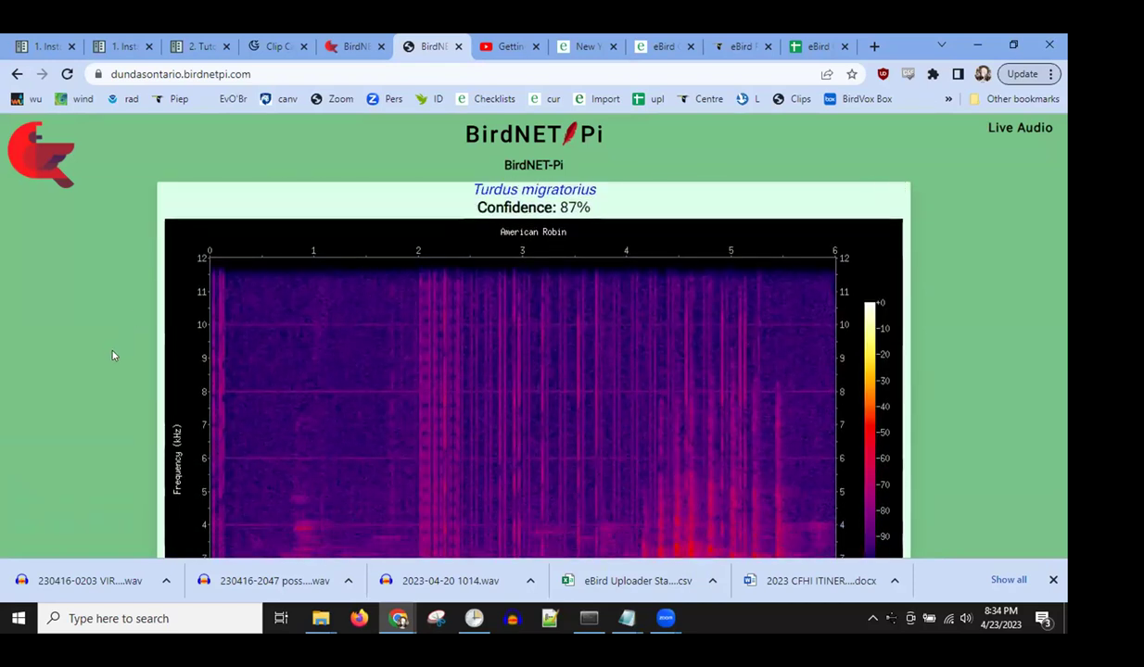
{"action": "scroll", "coordinate": [113, 355], "scroll_direction": "down", "scroll_amount": 1}
{"action": "scroll", "coordinate": [112, 355], "scroll_direction": "down", "scroll_amount": 4}
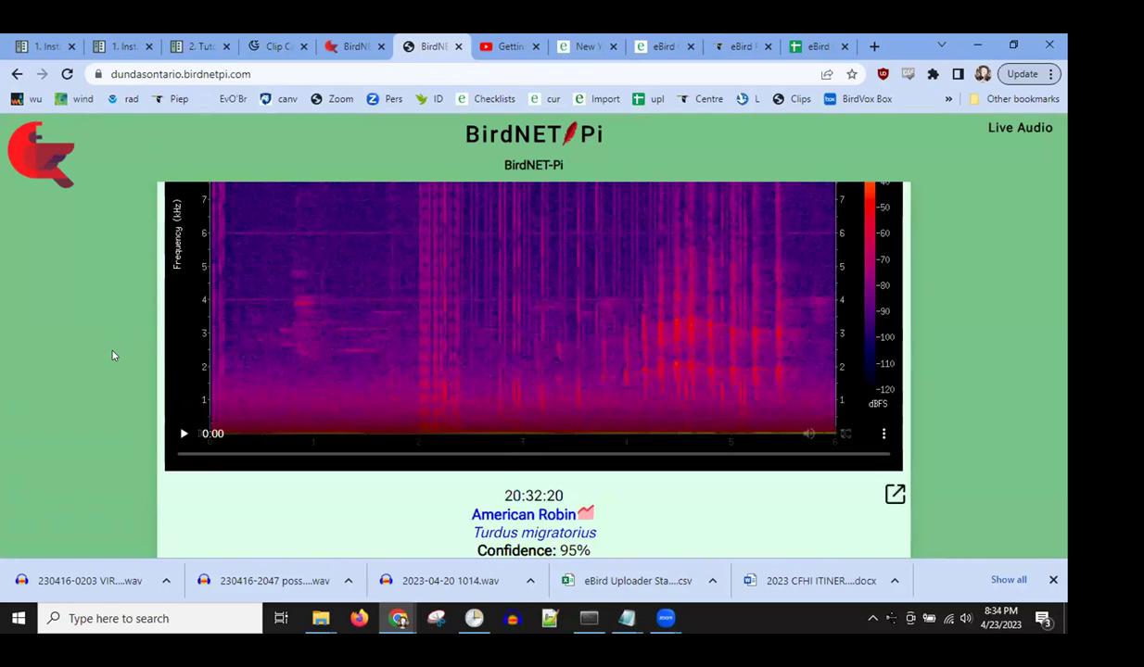
{"action": "scroll", "coordinate": [113, 354], "scroll_direction": "down", "scroll_amount": 10}
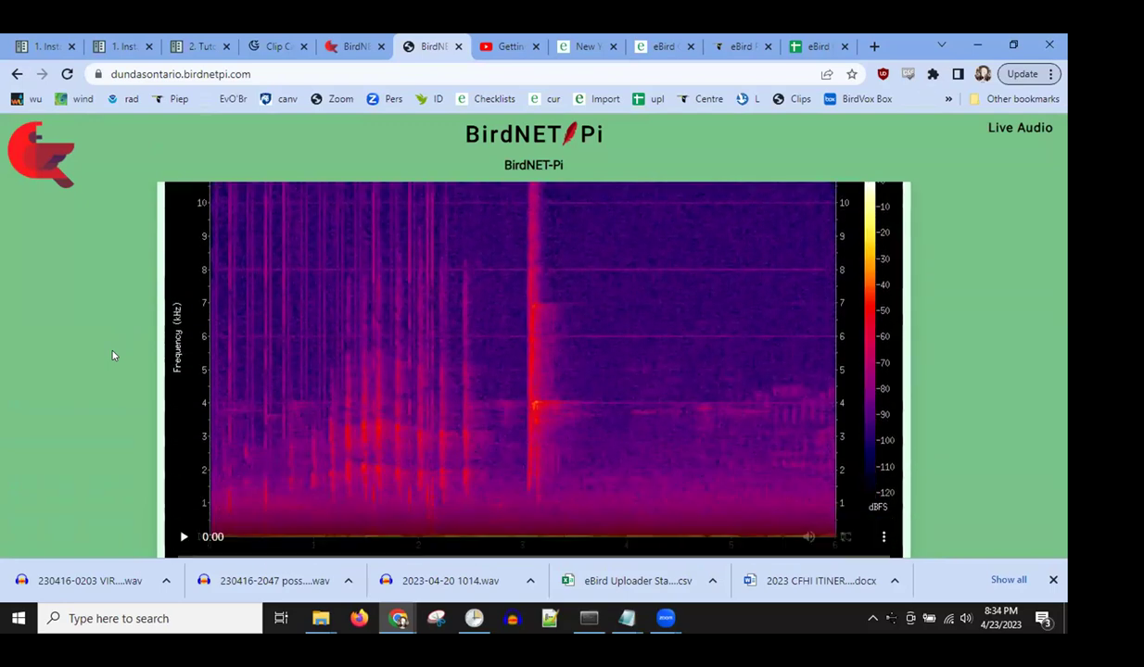
{"action": "scroll", "coordinate": [113, 355], "scroll_direction": "down", "scroll_amount": 10}
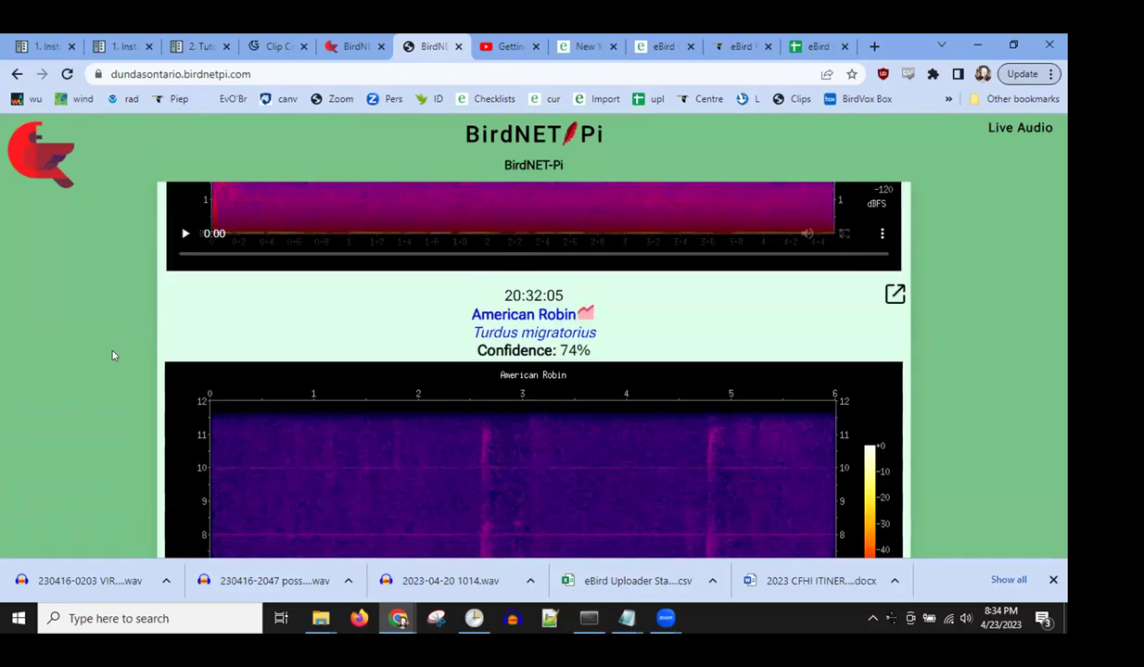
{"action": "scroll", "coordinate": [113, 355], "scroll_direction": "down", "scroll_amount": 10}
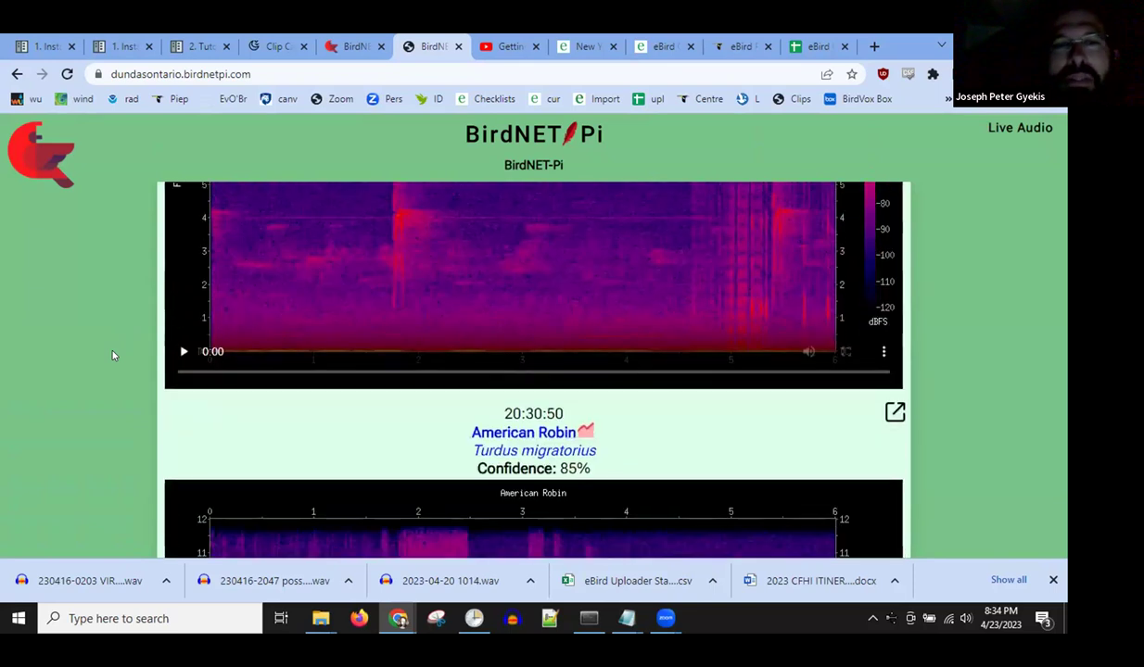
{"action": "scroll", "coordinate": [113, 355], "scroll_direction": "down", "scroll_amount": 10}
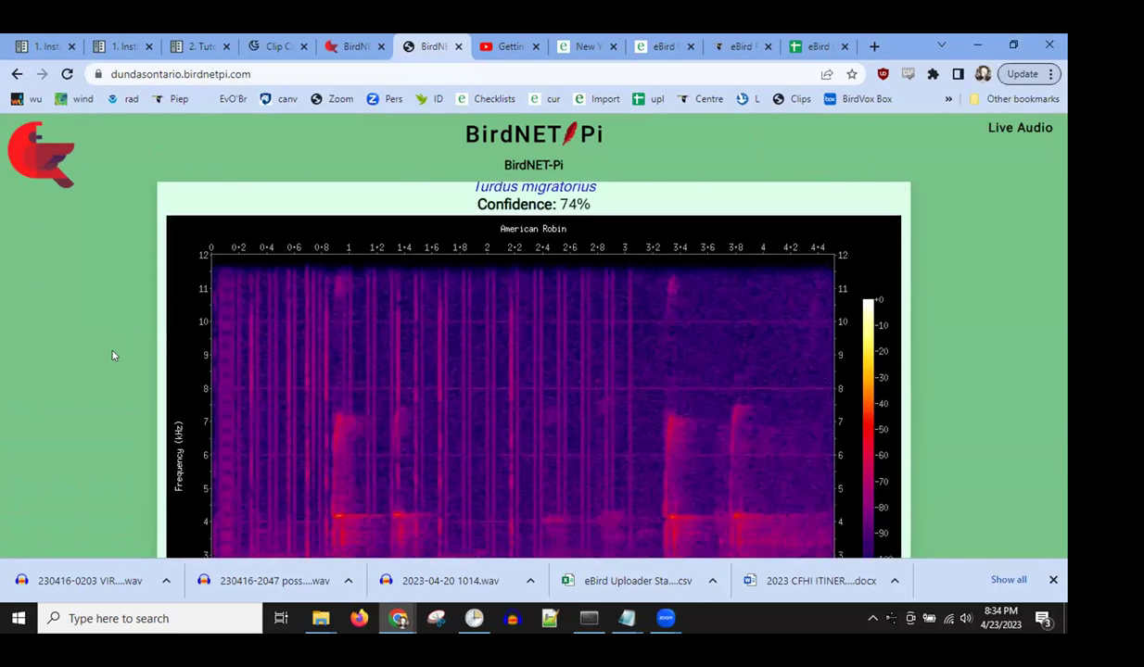
{"action": "scroll", "coordinate": [113, 355], "scroll_direction": "down", "scroll_amount": 10}
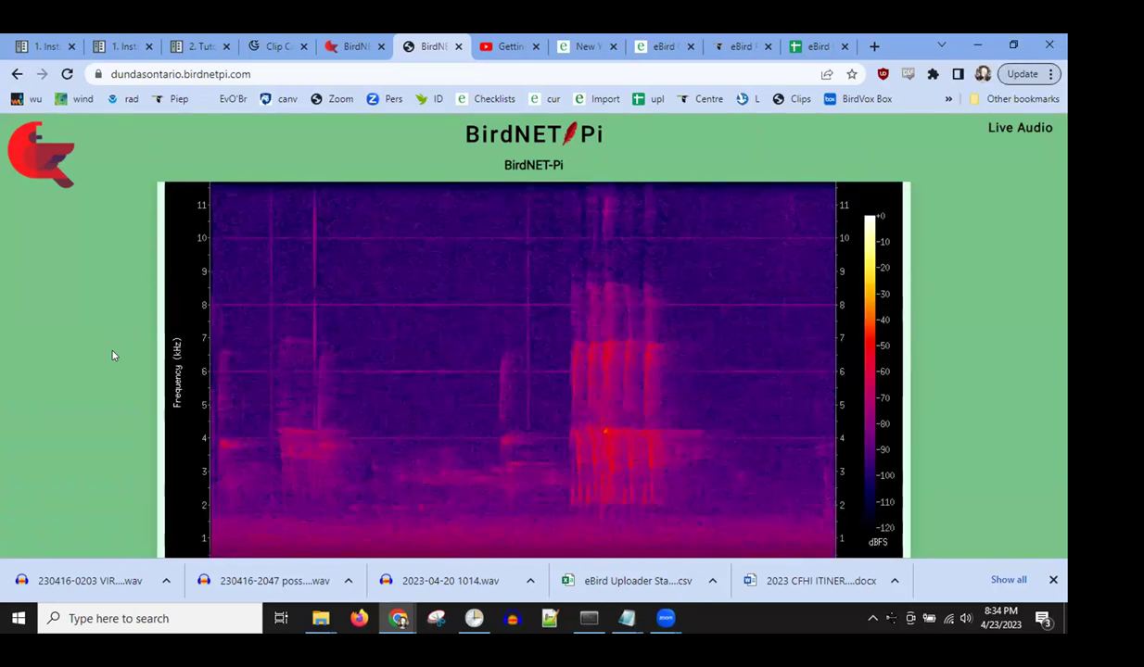
{"action": "scroll", "coordinate": [113, 355], "scroll_direction": "up", "scroll_amount": 3}
{"action": "scroll", "coordinate": [113, 355], "scroll_direction": "down", "scroll_amount": 3}
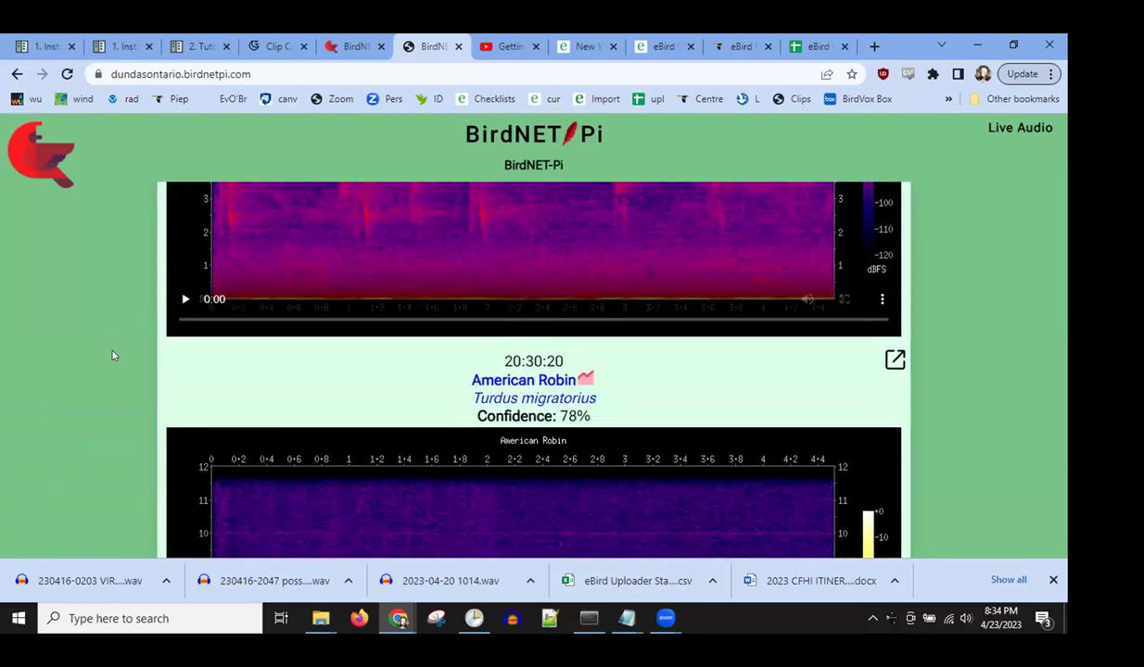
{"action": "scroll", "coordinate": [113, 355], "scroll_direction": "down", "scroll_amount": 5}
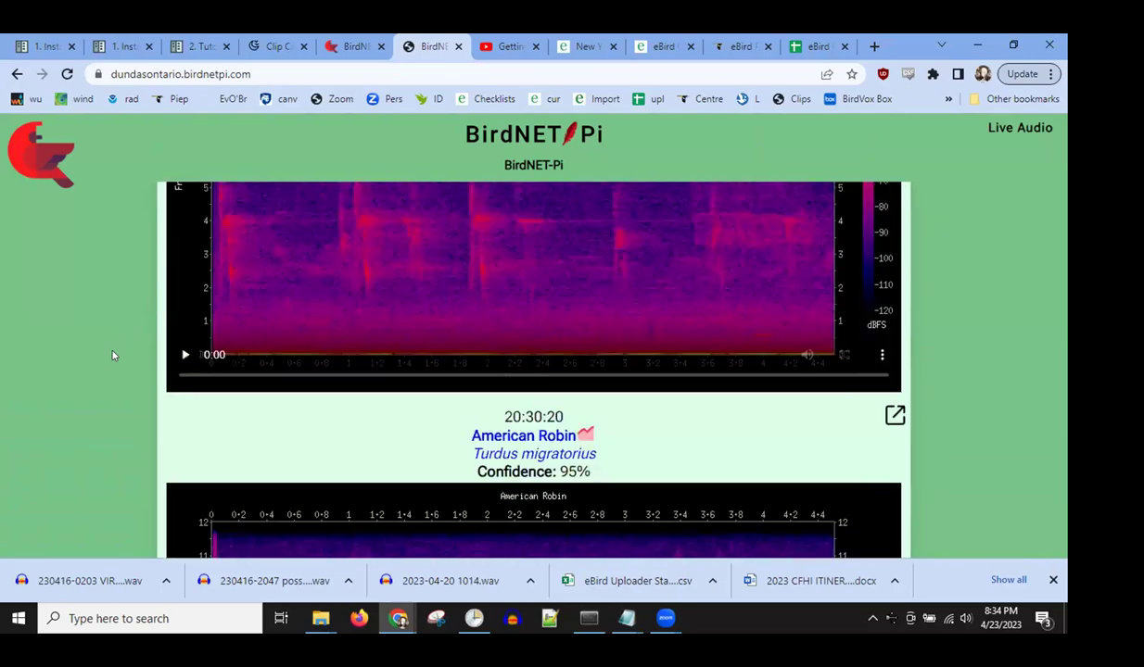
{"action": "scroll", "coordinate": [113, 355], "scroll_direction": "down", "scroll_amount": 5}
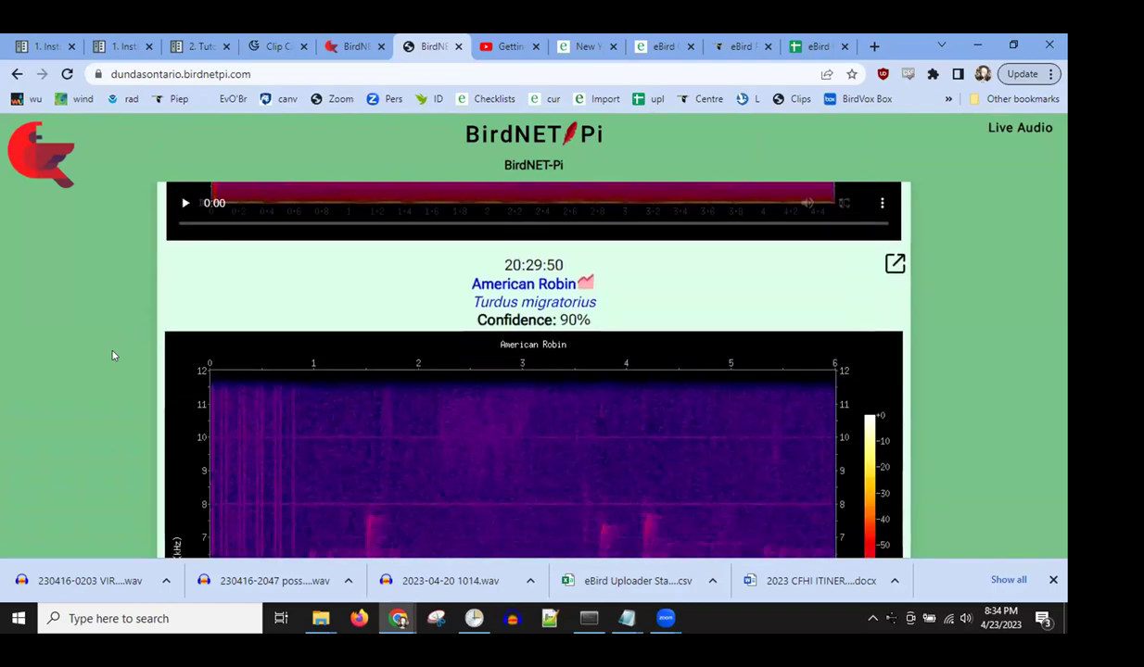
{"action": "scroll", "coordinate": [113, 355], "scroll_direction": "up", "scroll_amount": 4}
{"action": "scroll", "coordinate": [113, 355], "scroll_direction": "down", "scroll_amount": 8}
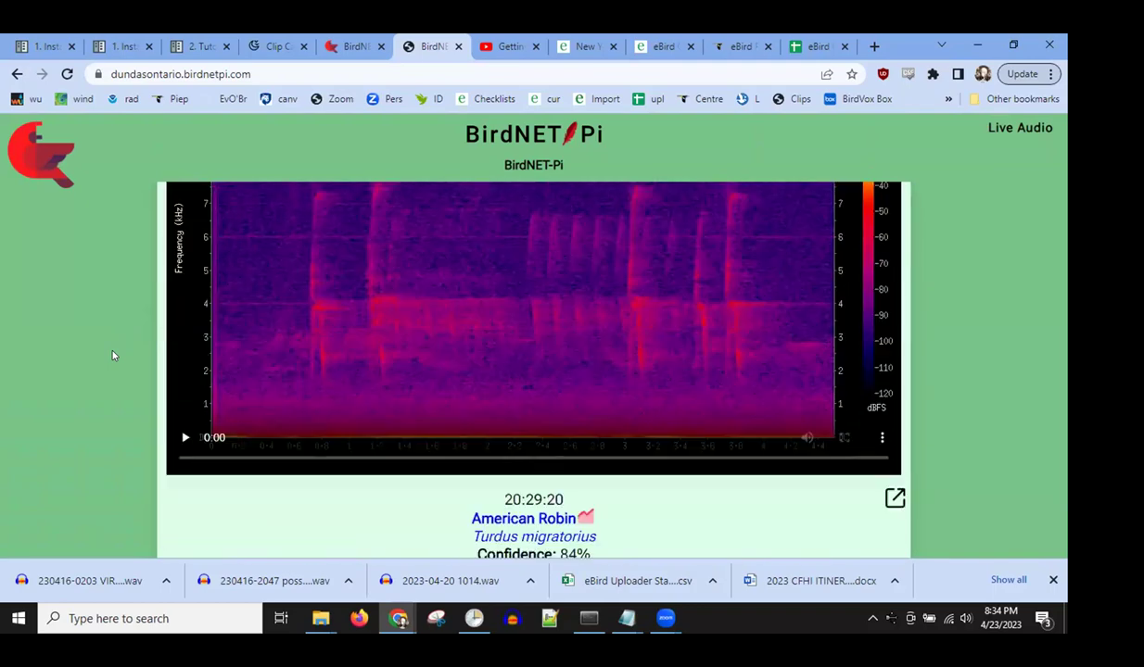
{"action": "scroll", "coordinate": [113, 355], "scroll_direction": "down", "scroll_amount": 7}
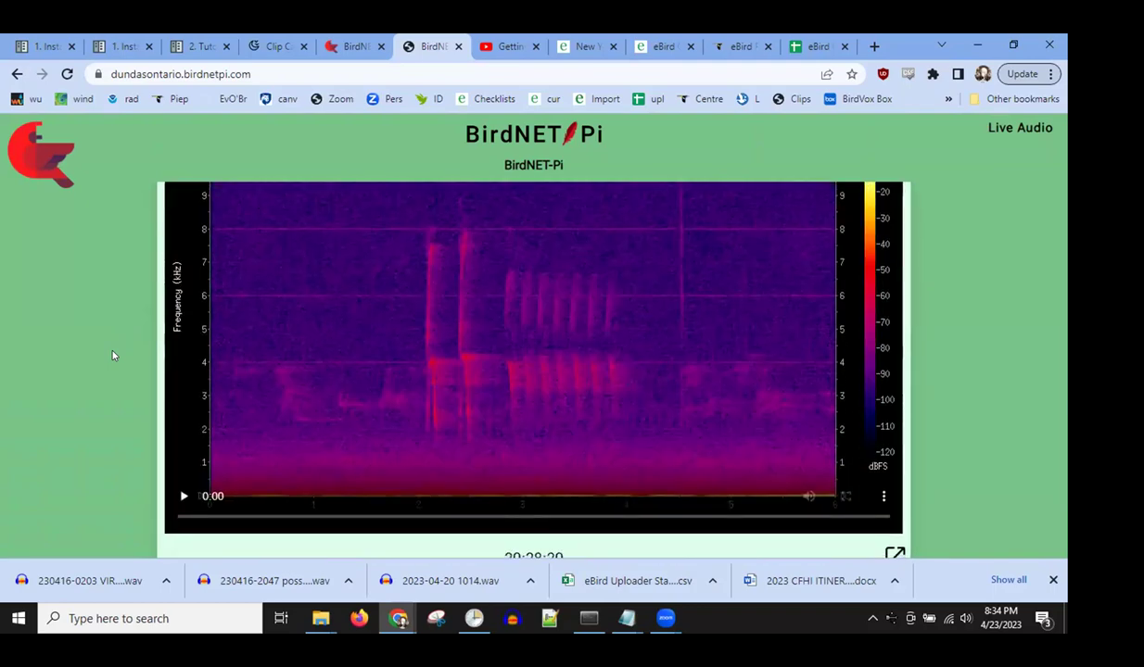
{"action": "scroll", "coordinate": [113, 354], "scroll_direction": "down", "scroll_amount": 2}
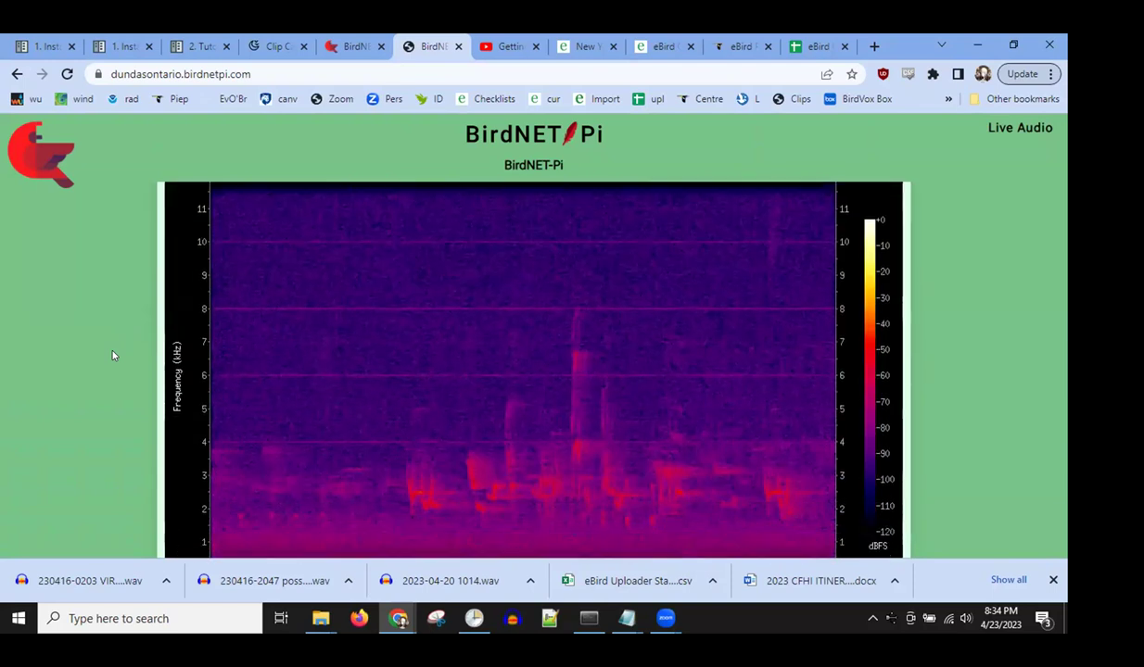
{"action": "scroll", "coordinate": [102, 180], "scroll_direction": "up", "scroll_amount": 1}
{"action": "scroll", "coordinate": [102, 180], "scroll_direction": "down", "scroll_amount": 2}
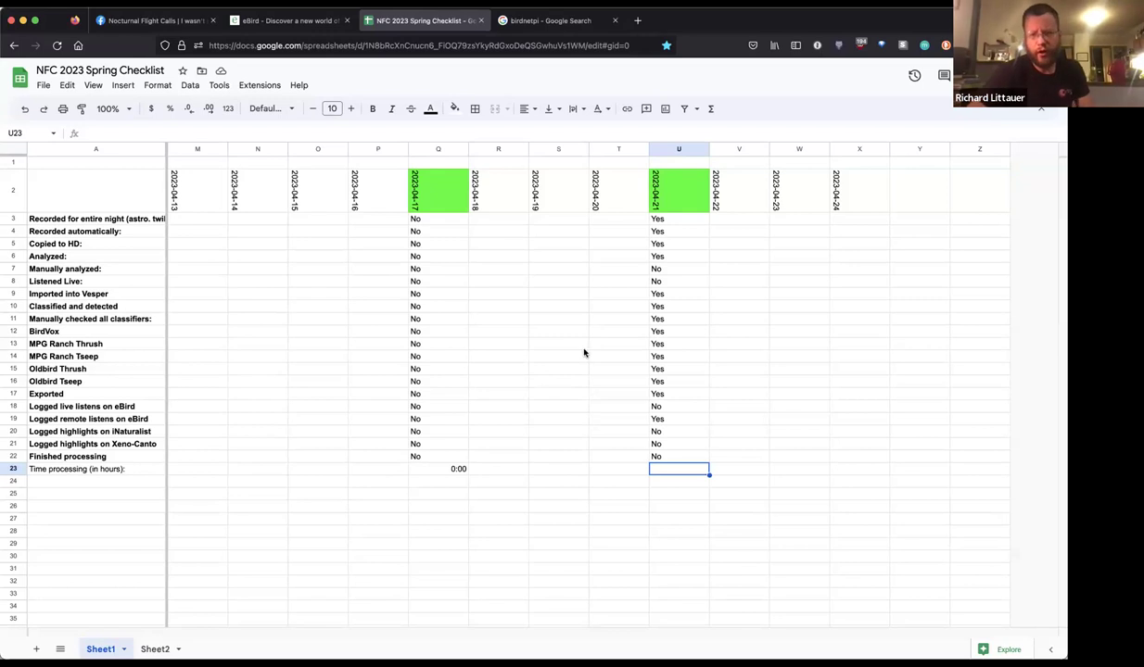
- Look over the nightly processing records for the early April dates in the NFC 2023 Spring Checklist spreadsheet
{"action": "scroll", "coordinate": [495, 268], "scroll_direction": "left", "scroll_amount": 1}
{"action": "scroll", "coordinate": [496, 268], "scroll_direction": "left", "scroll_amount": 5}
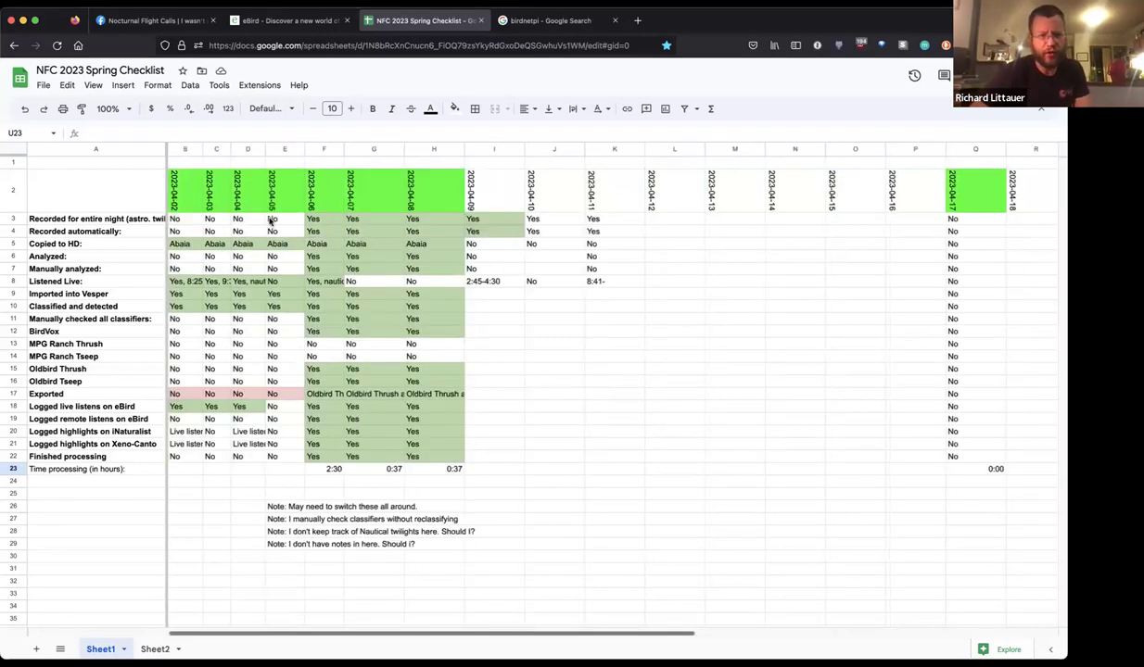
{"action": "left_click", "coordinate": [186, 220]}
{"action": "scroll", "coordinate": [185, 220], "scroll_direction": "right", "scroll_amount": 5}
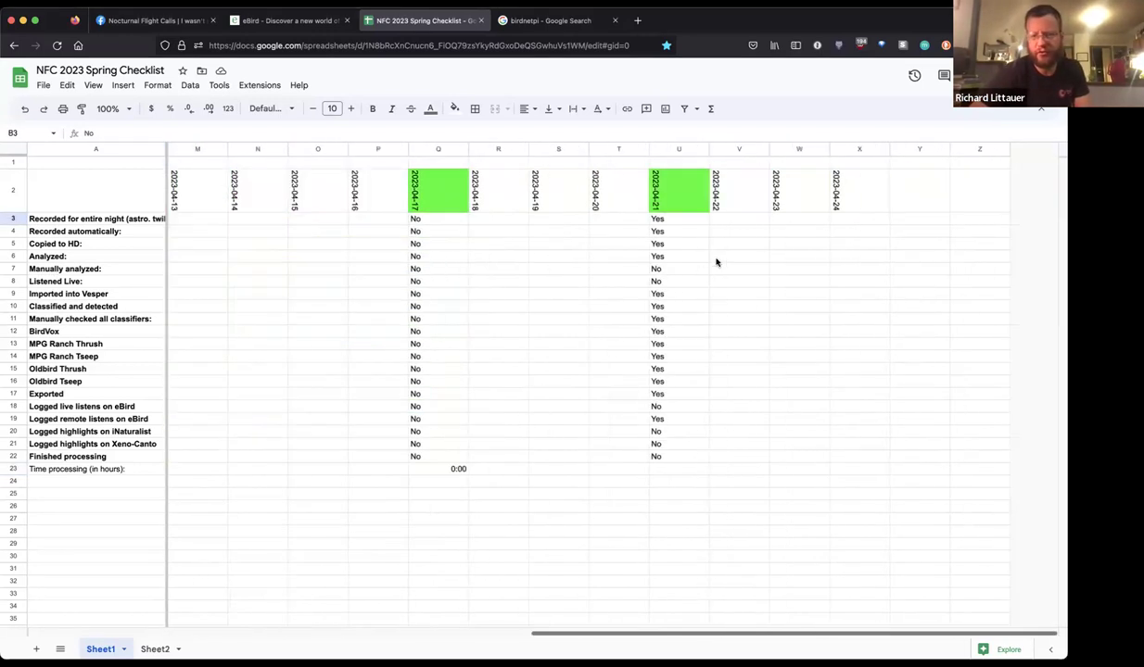
- Go through the 2023-04-21 processing entries from full-night recording down to finished processing, and compare them with the other nights
{"action": "left_click", "coordinate": [670, 223]}
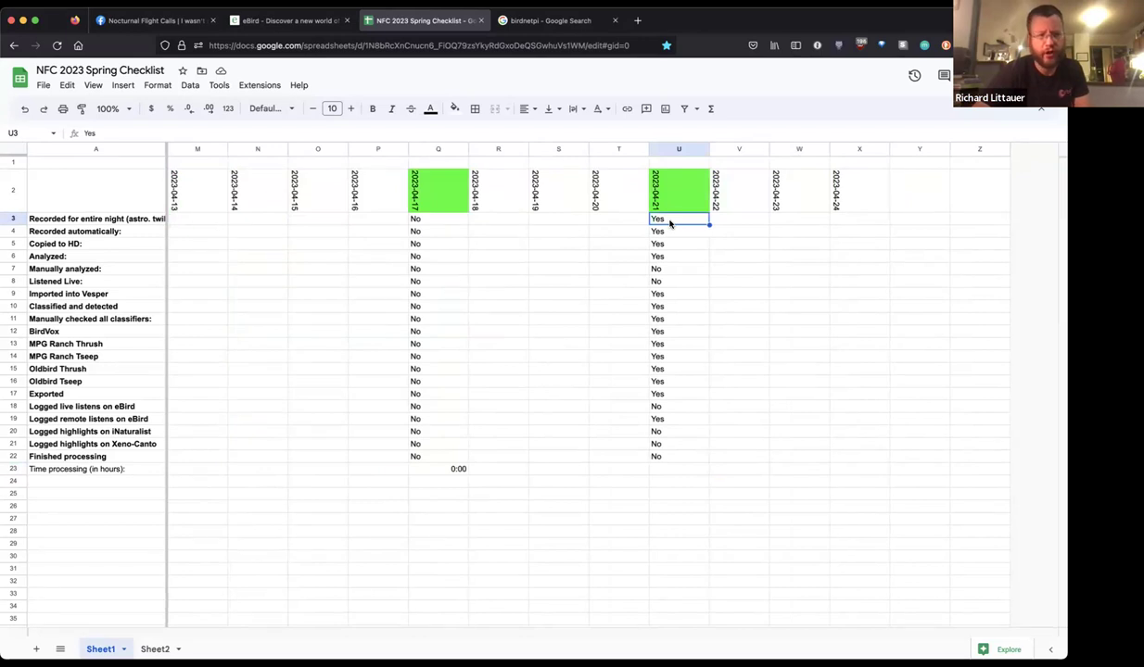
{"action": "key", "text": "Down"}
{"action": "key", "text": "Down"}
{"action": "key", "text": "Down"}
{"action": "key", "text": "Down"}
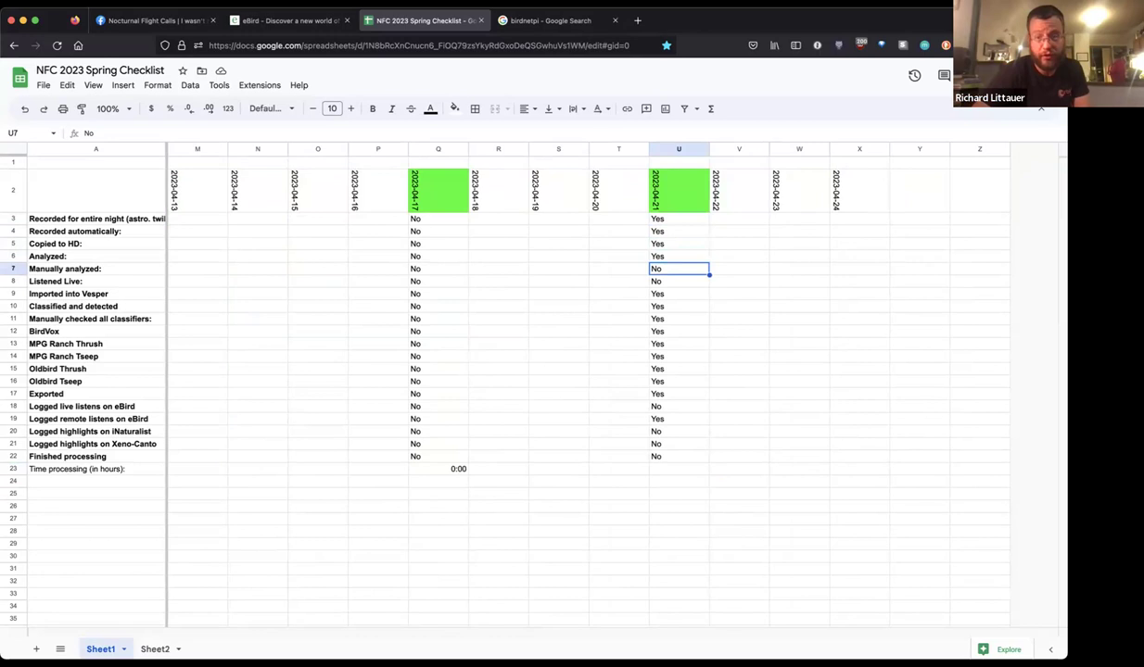
{"action": "key", "text": "Down"}
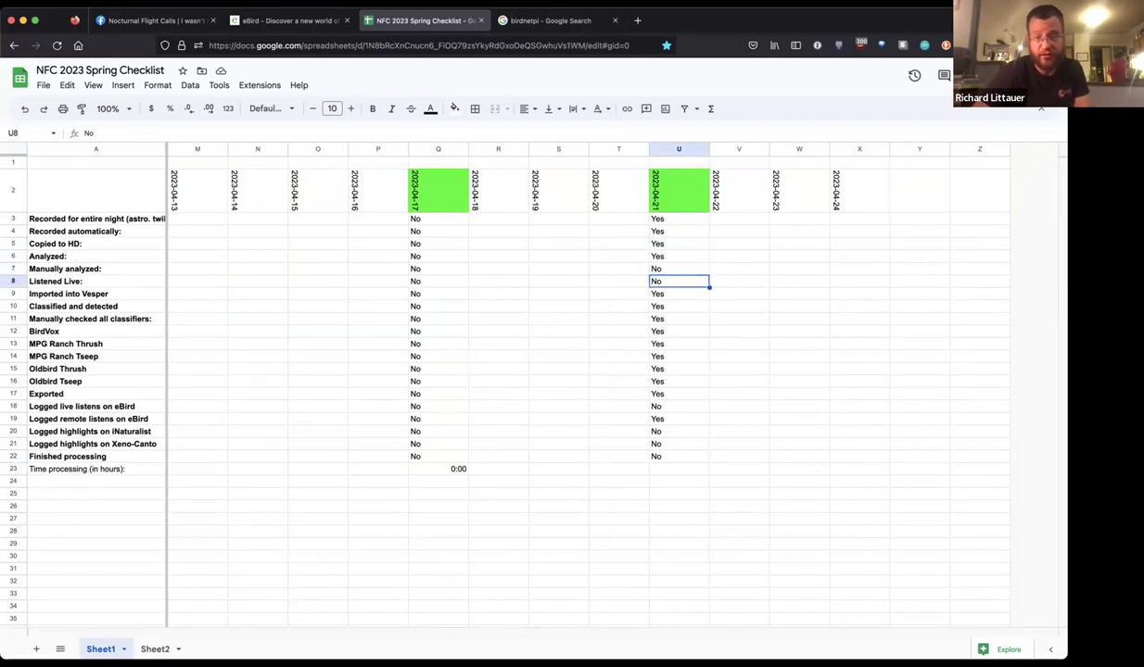
{"action": "key", "text": "Down"}
{"action": "key", "text": "Down"}
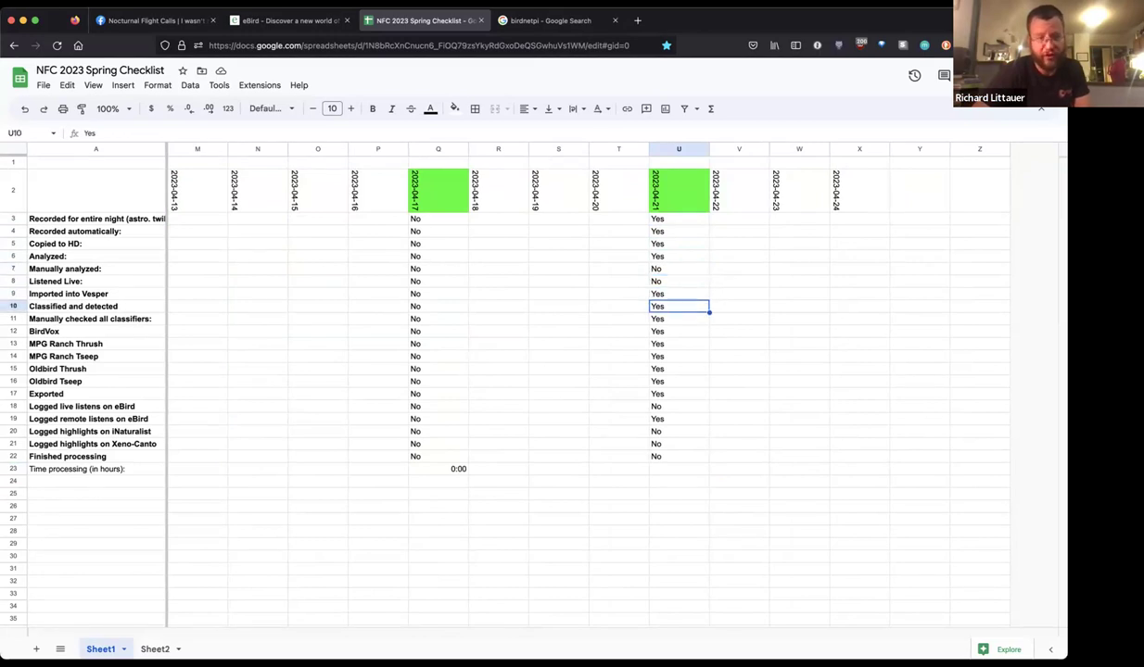
{"action": "key", "text": "Down"}
{"action": "key", "text": "Down"}
{"action": "key", "text": "Down"}
{"action": "key", "text": "Down"}
{"action": "key", "text": "Down"}
{"action": "key", "text": "Down"}
{"action": "key", "text": "Down"}
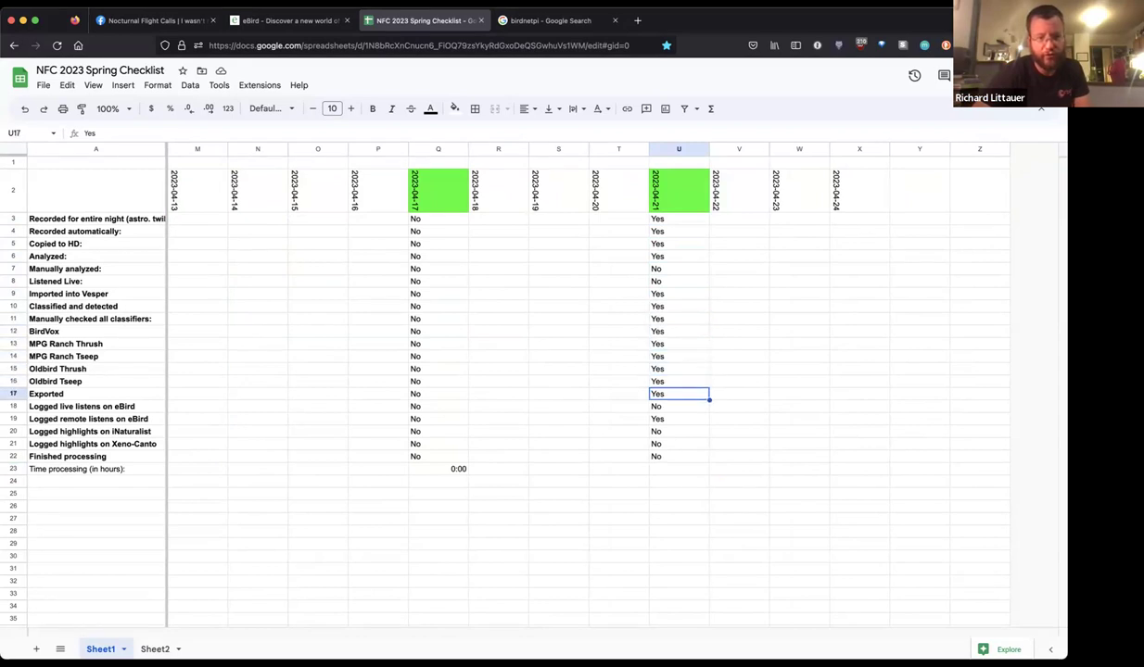
{"action": "key", "text": "Down"}
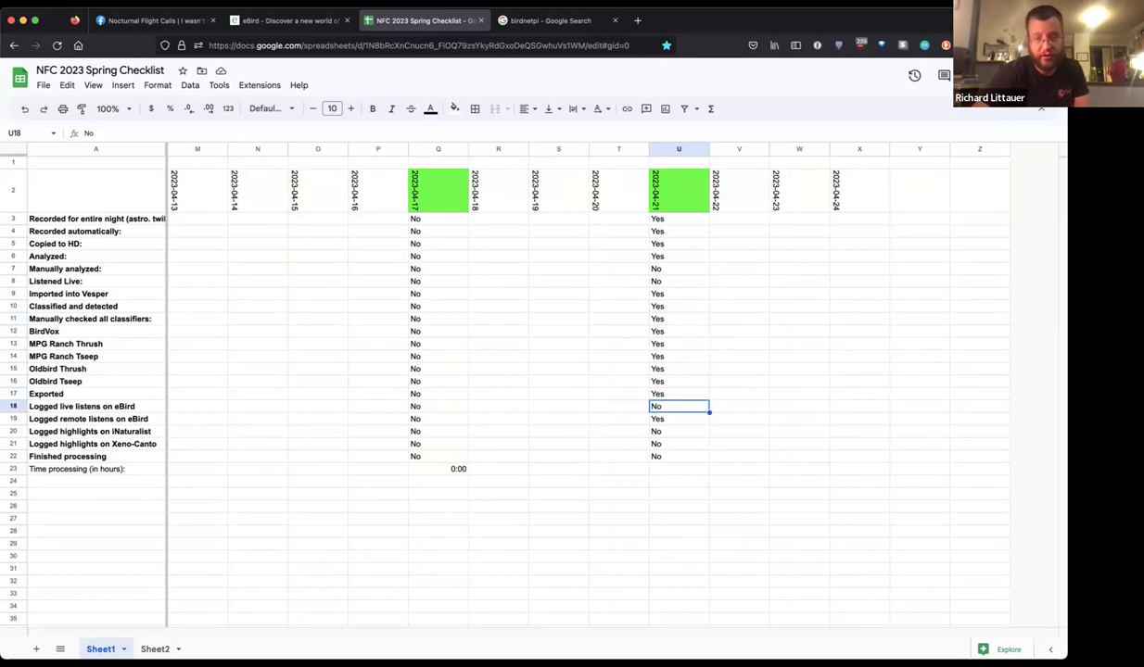
{"action": "key", "text": "Down"}
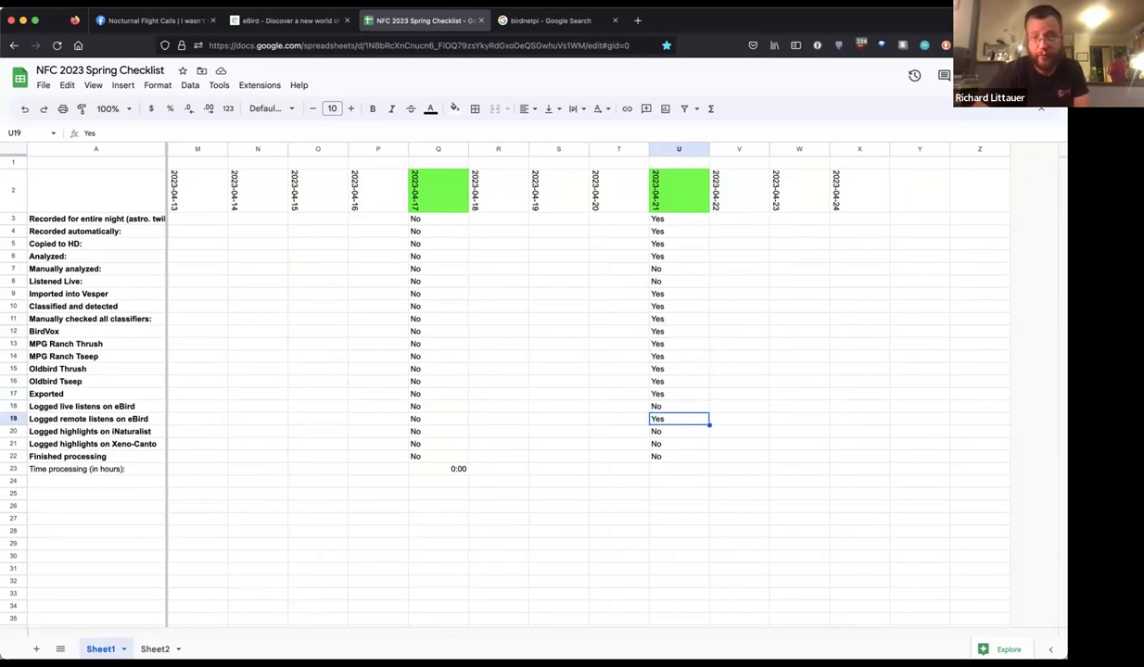
{"action": "key", "text": "Down"}
{"action": "key", "text": "Down"}
{"action": "key", "text": "Down"}
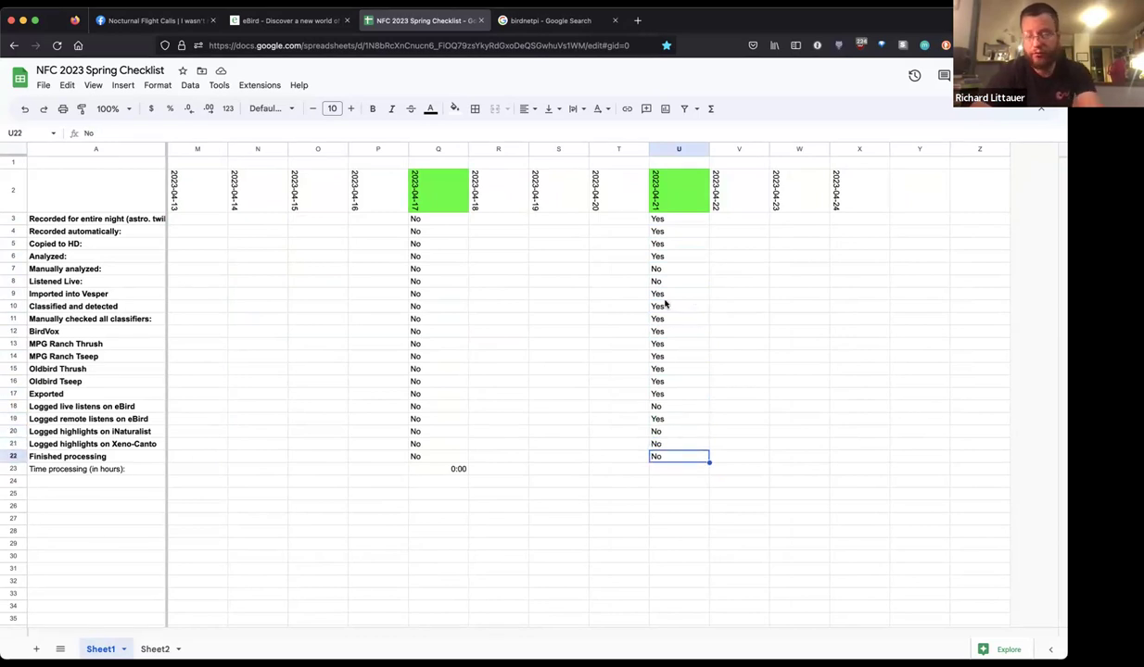
{"action": "scroll", "coordinate": [665, 304], "scroll_direction": "left", "scroll_amount": 10}
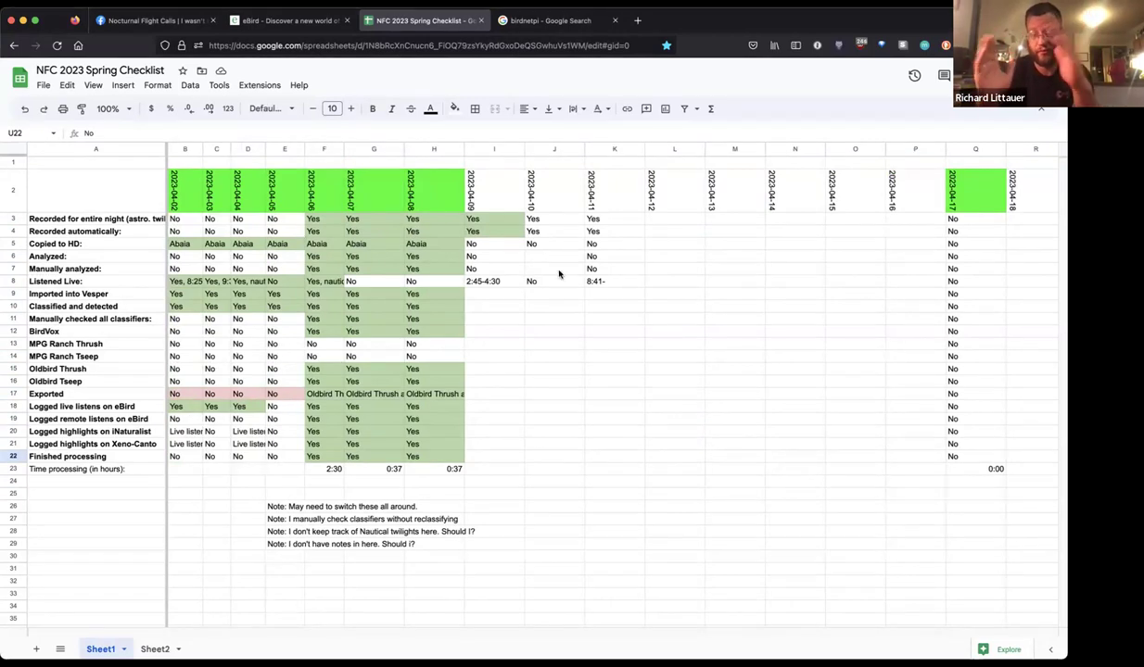
{"action": "scroll", "coordinate": [558, 273], "scroll_direction": "right", "scroll_amount": 10}
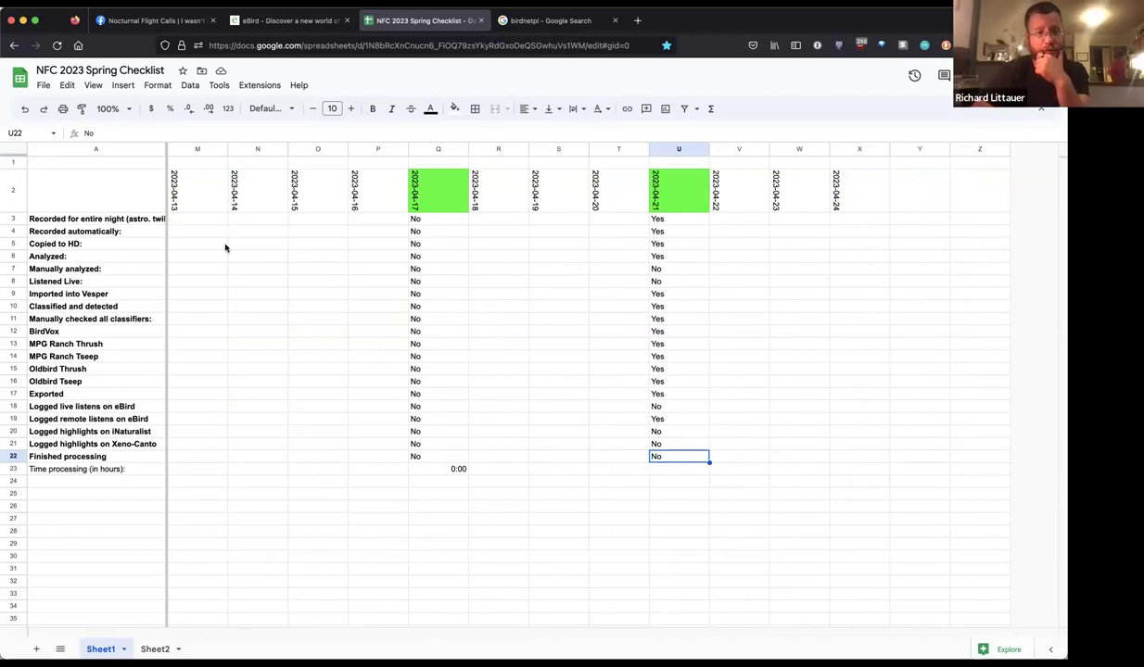
{"action": "scroll", "coordinate": [393, 256], "scroll_direction": "left", "scroll_amount": 5}
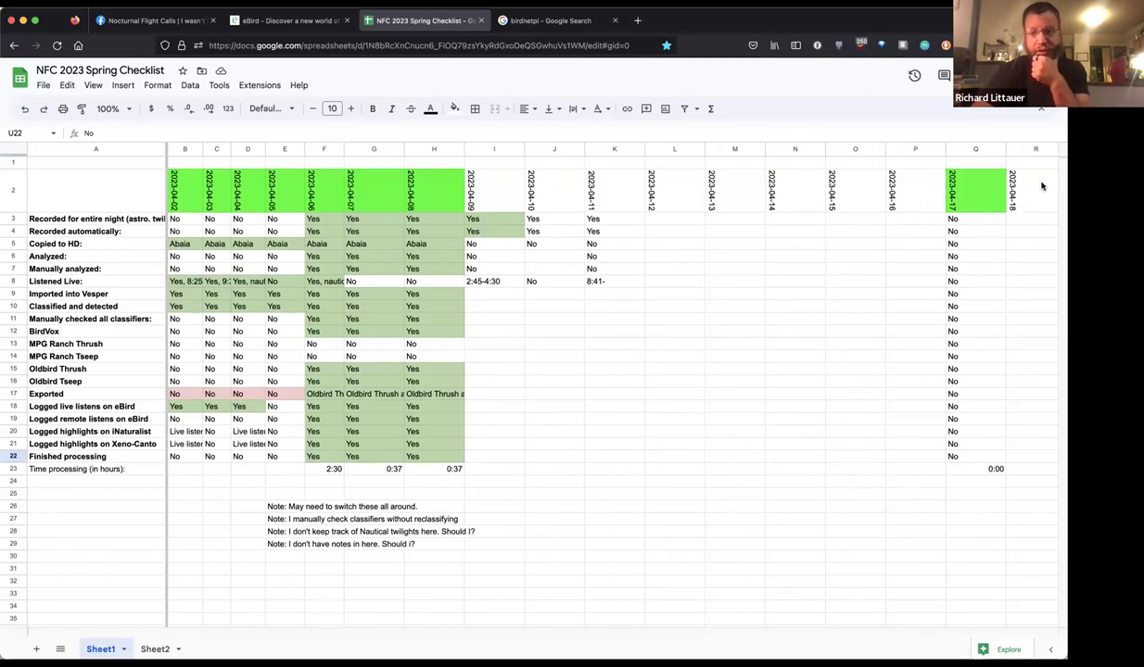
- Set the spreadsheet's general access to Anyone with the link and copy the sharing link
{"action": "left_click", "coordinate": [992, 75]}
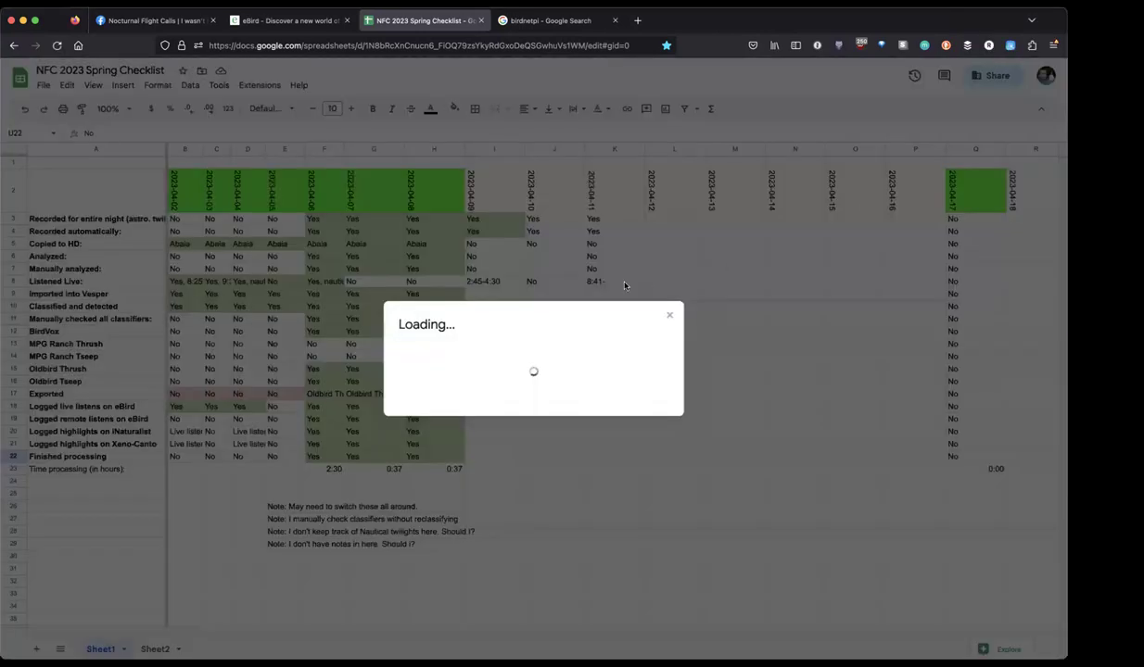
{"action": "left_click", "coordinate": [516, 414]}
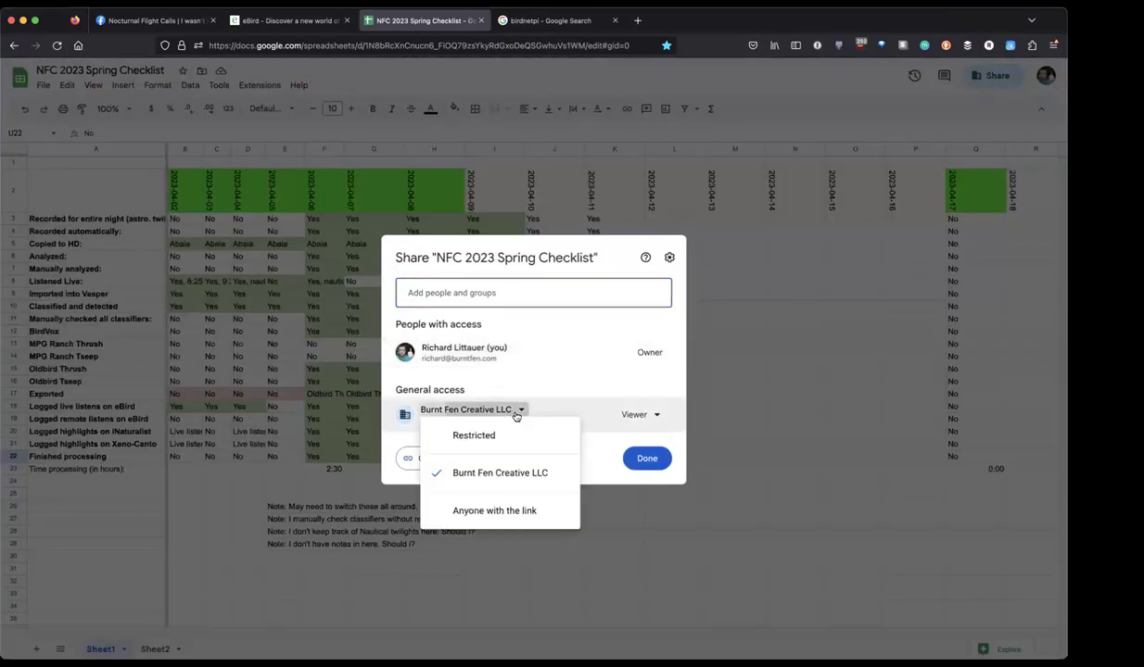
{"action": "left_click", "coordinate": [505, 511]}
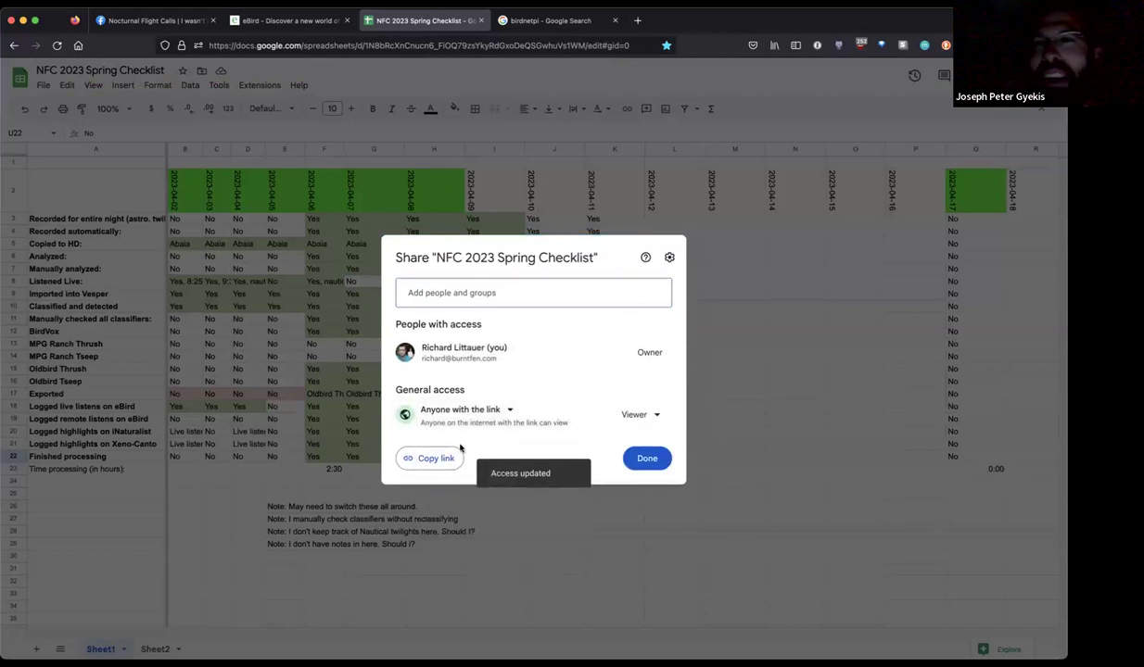
{"action": "left_click", "coordinate": [648, 414]}
{"action": "left_click", "coordinate": [647, 460]}
{"action": "left_click", "coordinate": [426, 459]}
{"action": "left_click", "coordinate": [643, 456]}
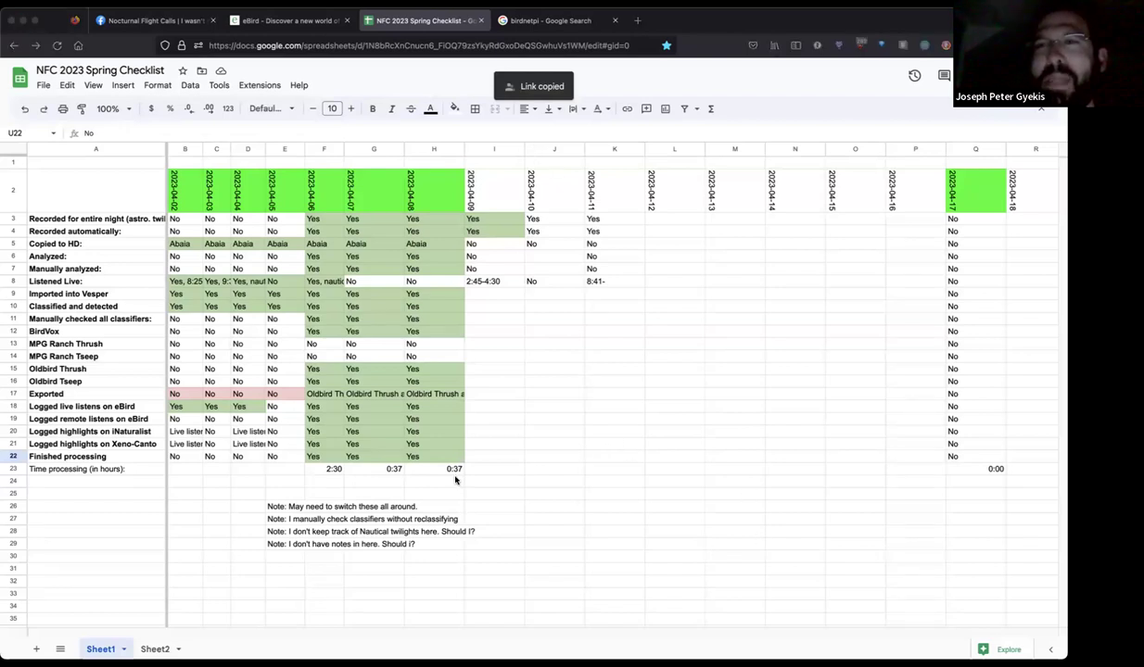
- Check the processing times recorded for the nights of 2023-04-06 to 2023-04-08
{"action": "left_click", "coordinate": [398, 469]}
{"action": "key", "text": "Right"}
{"action": "key", "text": "Right"}
{"action": "key", "text": "Left"}
{"action": "key", "text": "Left"}
{"action": "key", "text": "Left"}
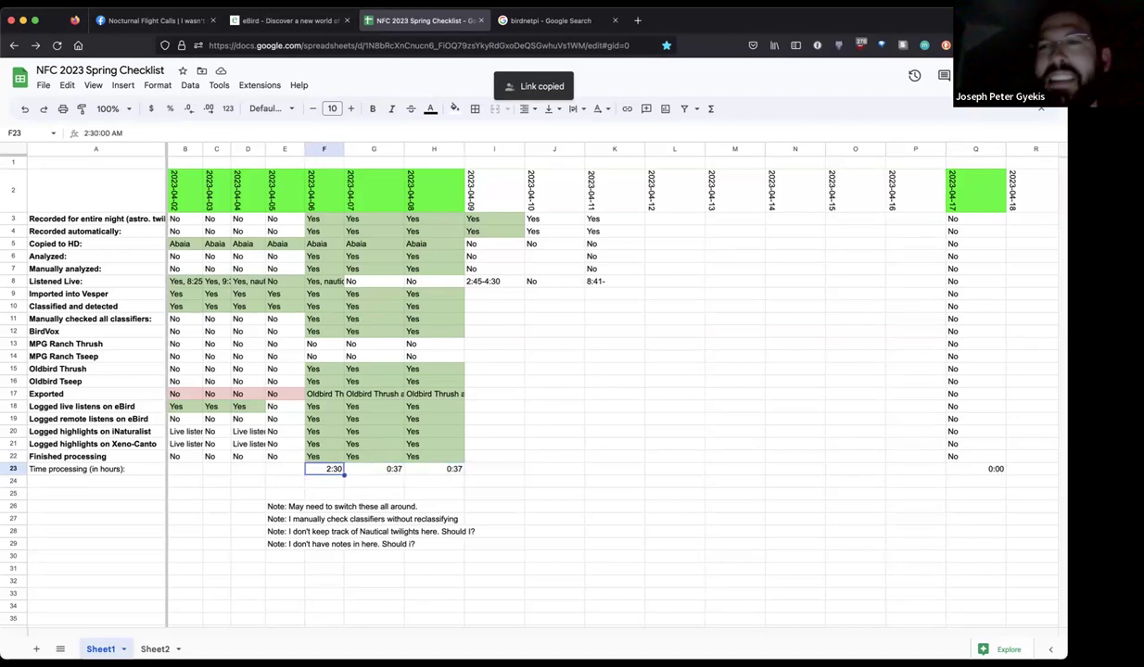
- Enter X as the processing time for the 2023-04-21 night
{"action": "scroll", "coordinate": [454, 503], "scroll_direction": "right", "scroll_amount": 5}
{"action": "left_click", "coordinate": [618, 468]}
{"action": "key", "text": "Right"}
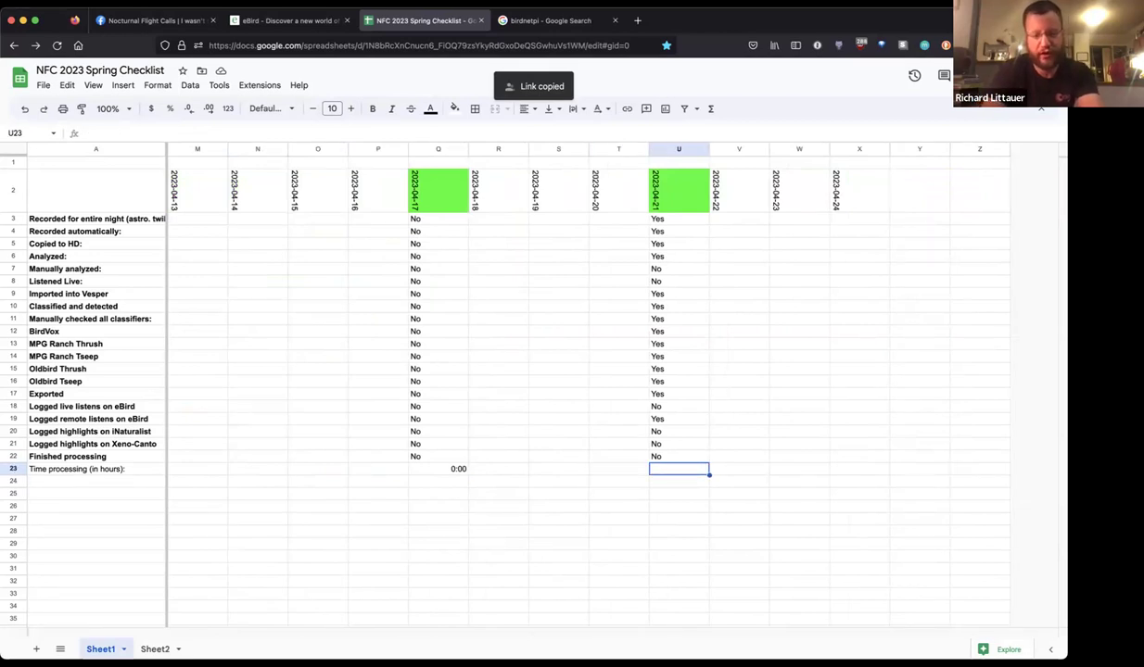
{"action": "type", "text": "X"}
{"action": "key", "text": "Return"}
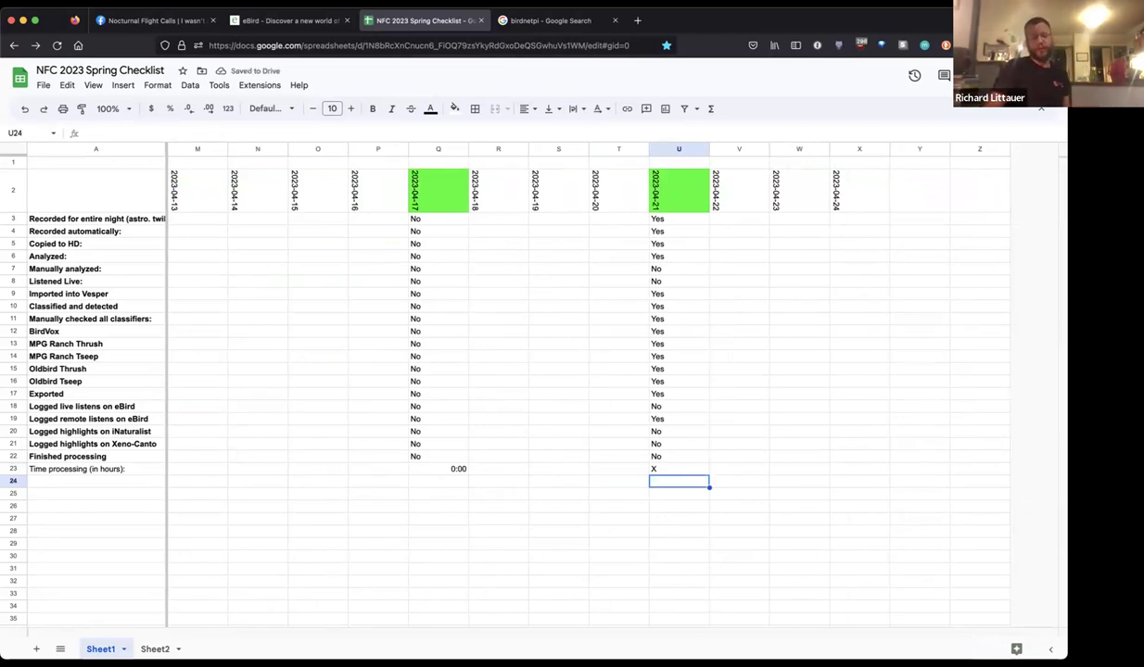
{"action": "left_click", "coordinate": [679, 469]}
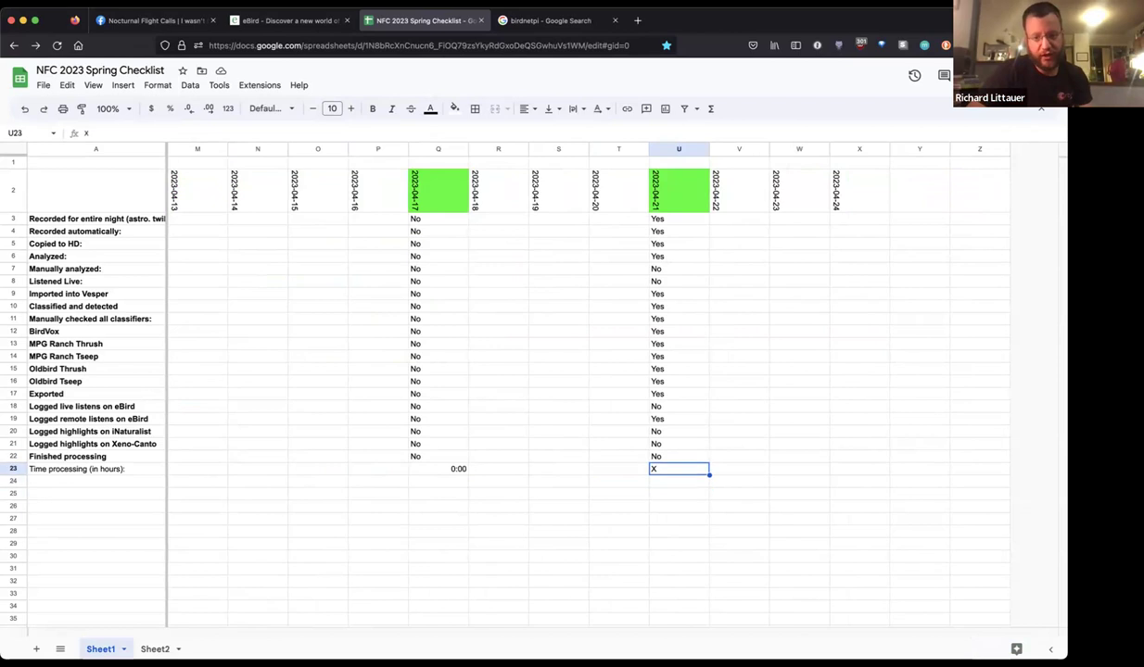
{"action": "left_click", "coordinate": [618, 469]}
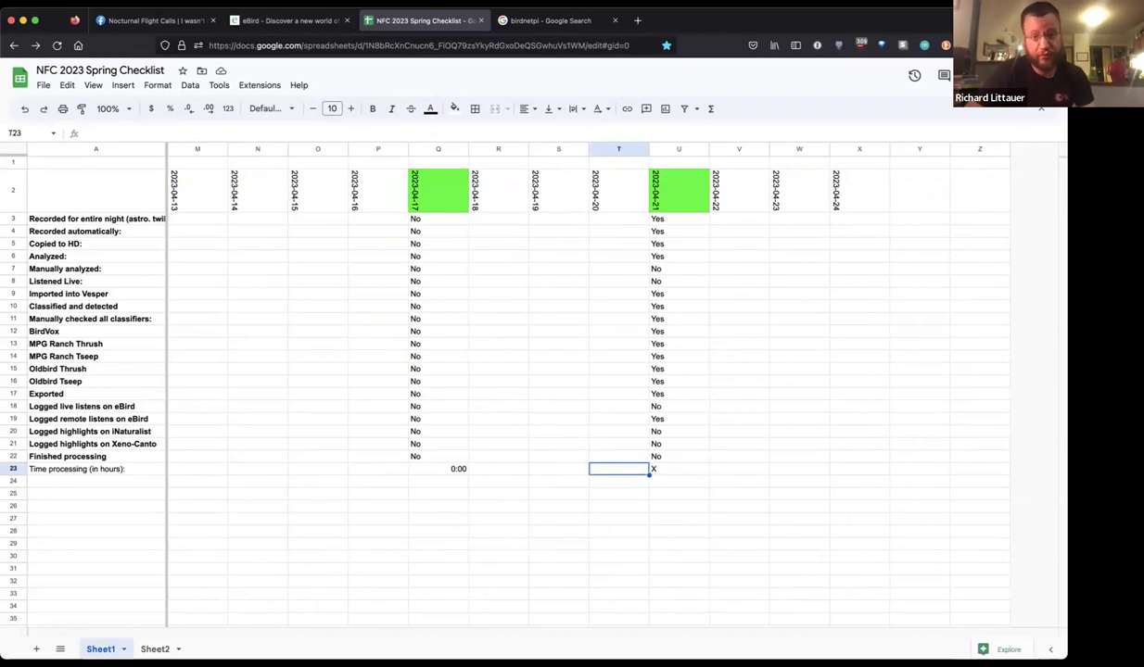